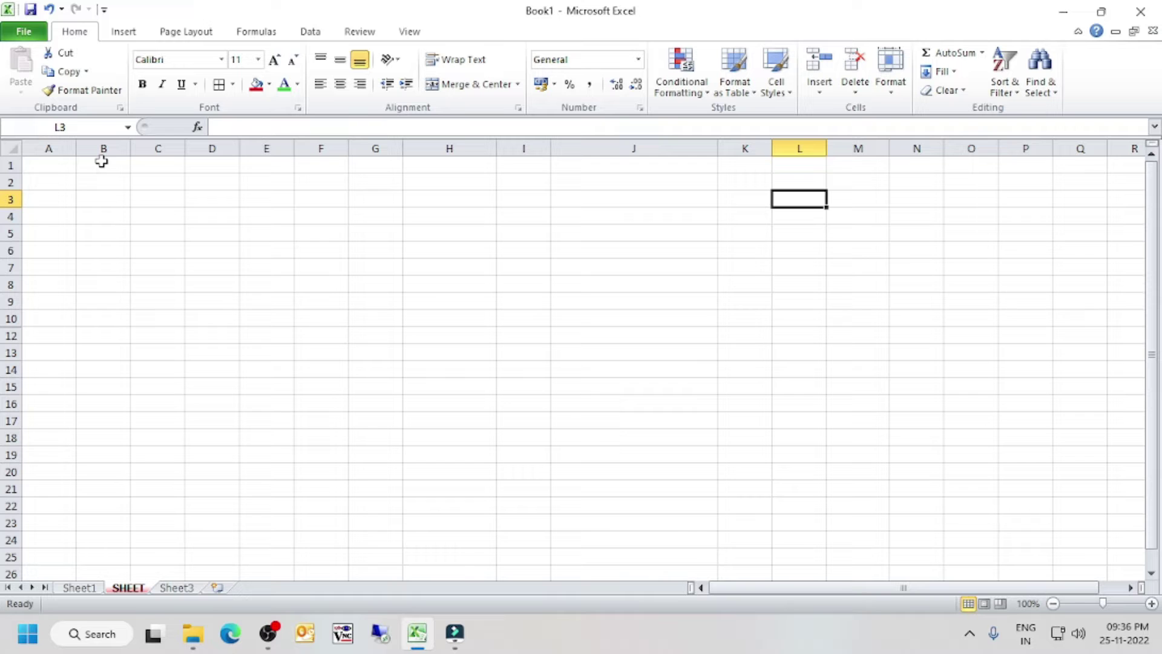
Select column A, then extend the selection across columns A through I by their headings
click(42, 143)
click(57, 201)
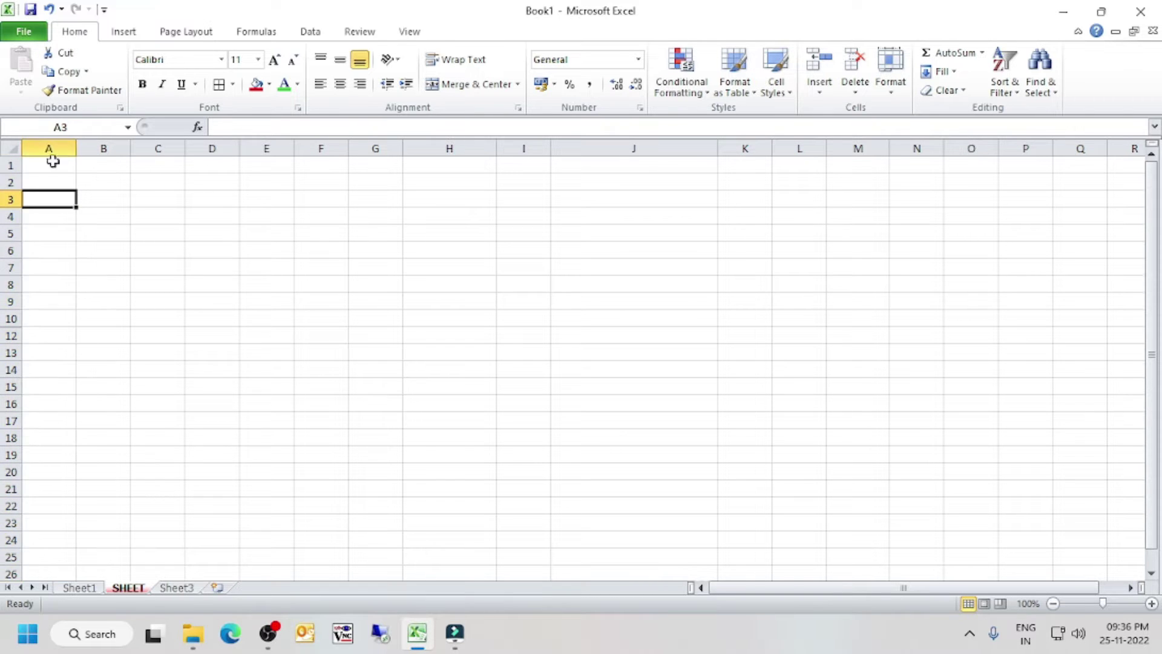
click(57, 143)
drag(57, 143, 525, 145)
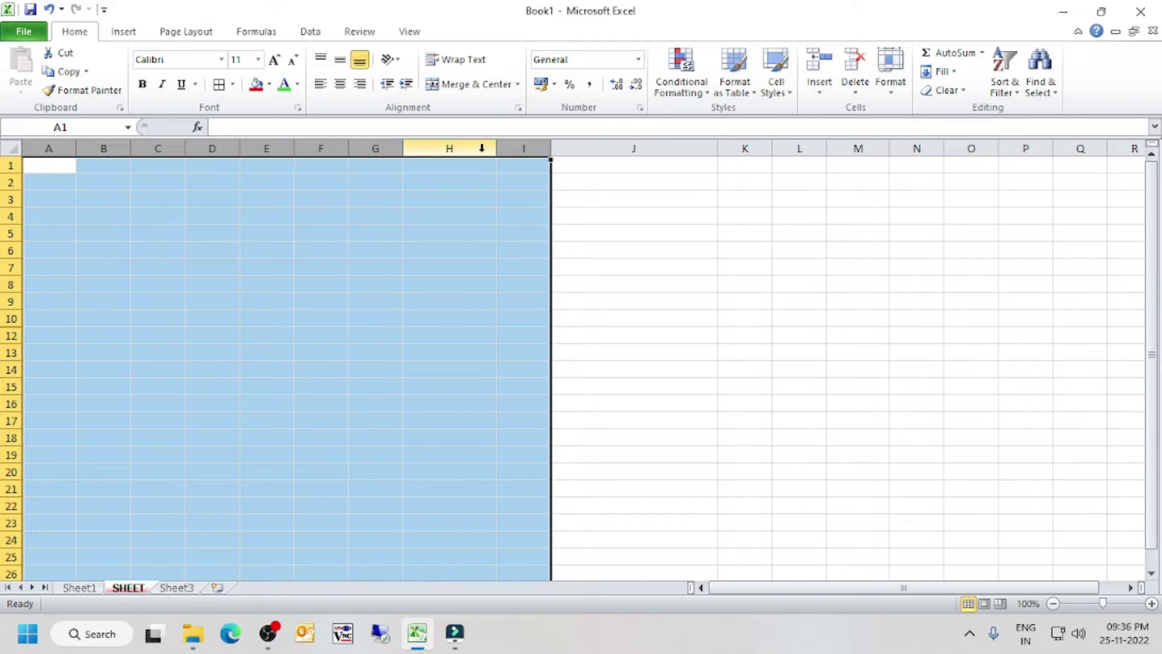
click(605, 148)
Starting from column A, go to the sheet's last column XFD and return to cell A1
click(57, 149)
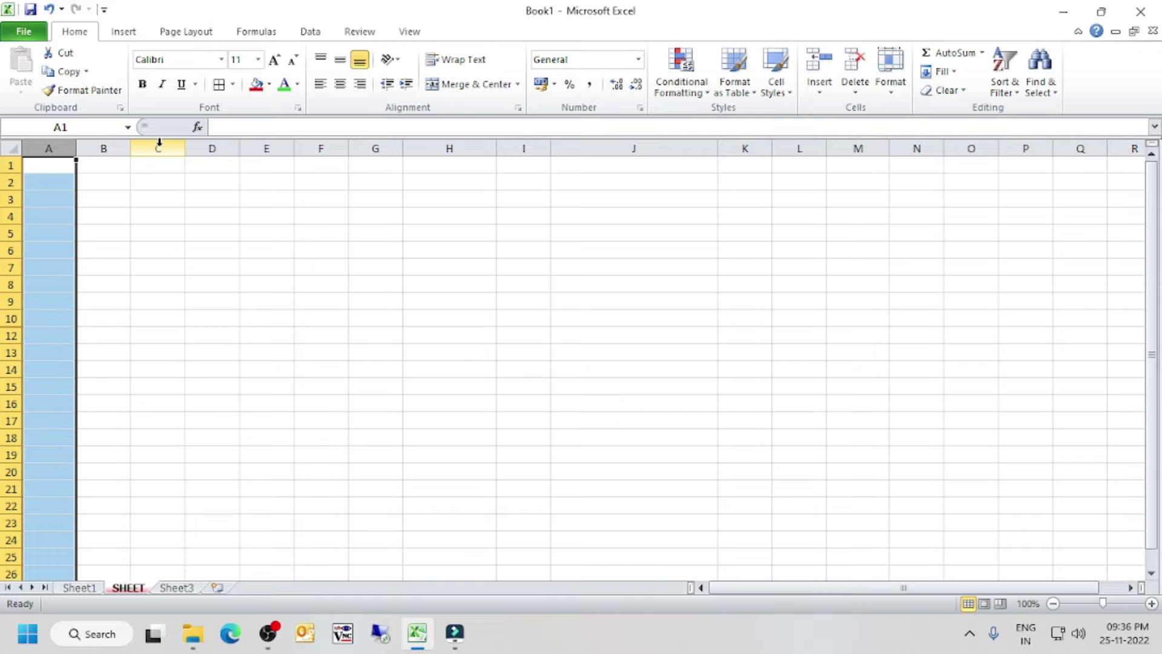
key(ctrl+Right)
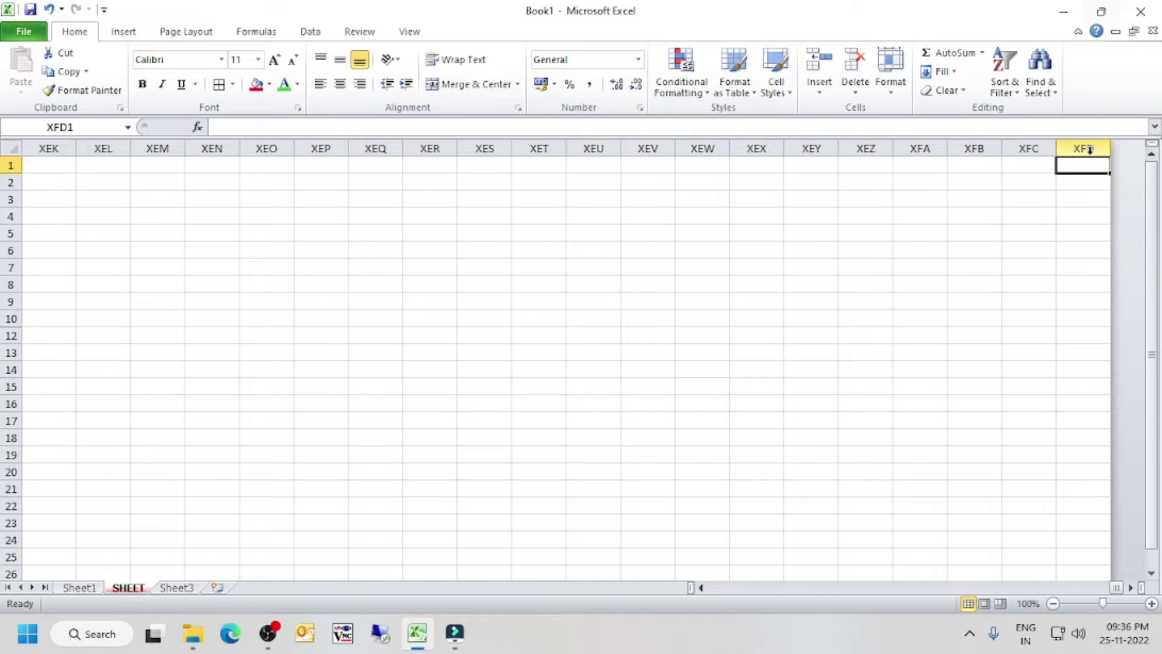
key(ctrl+Left)
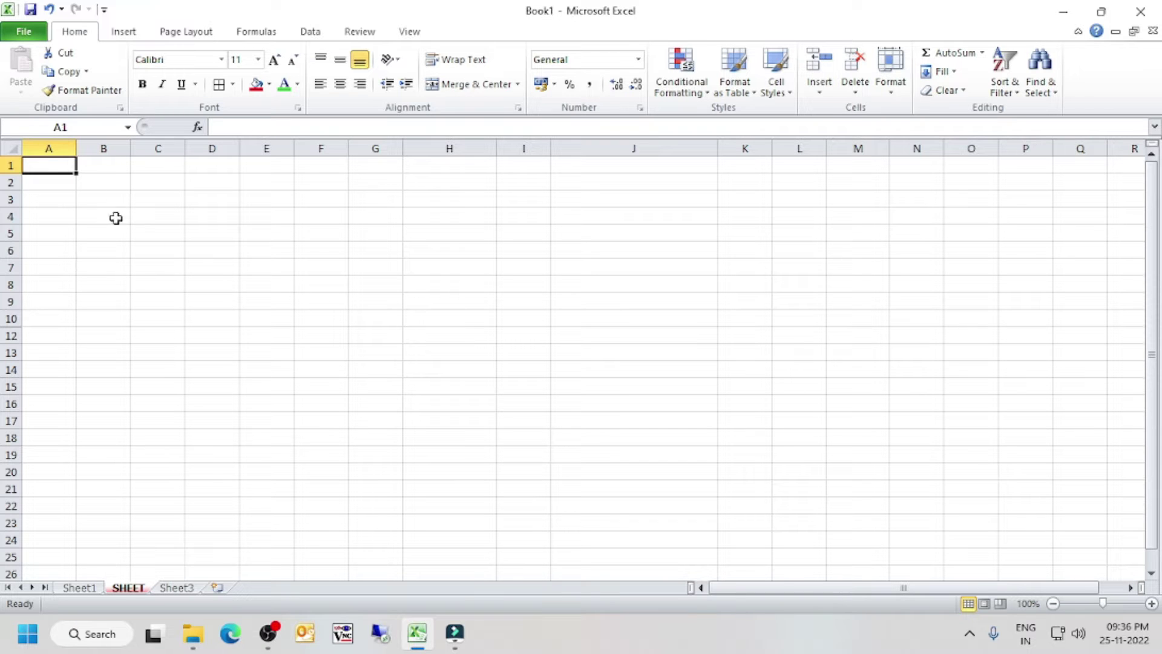
From cell A1, select the whole of column A and the whole of row 1 in turn
click(57, 195)
click(56, 162)
key(shift+space)
key(ctrl+space)
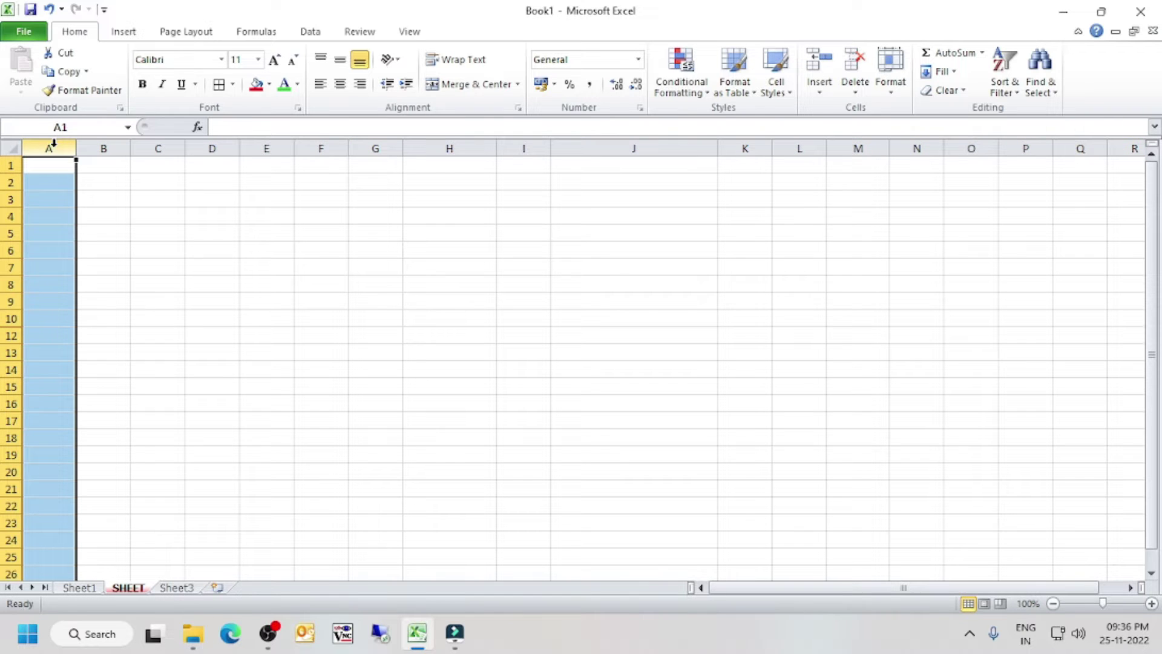
key(shift+space)
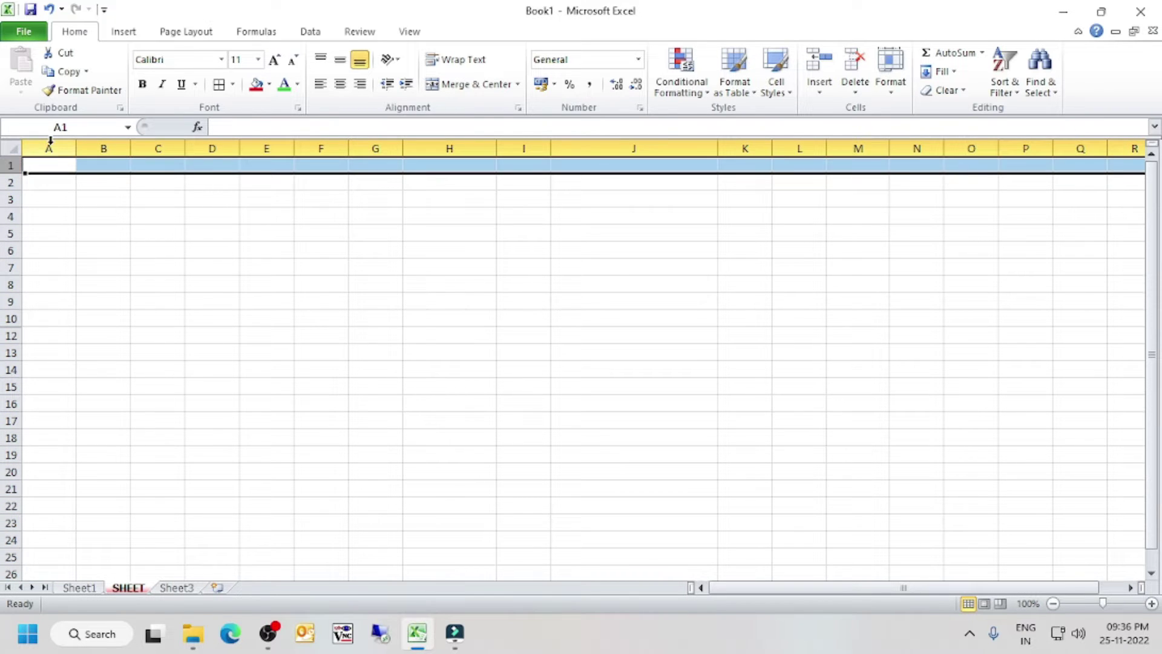
Select row 1 and go to the last row of the sheet in column A
key(ctrl+space)
click(9, 165)
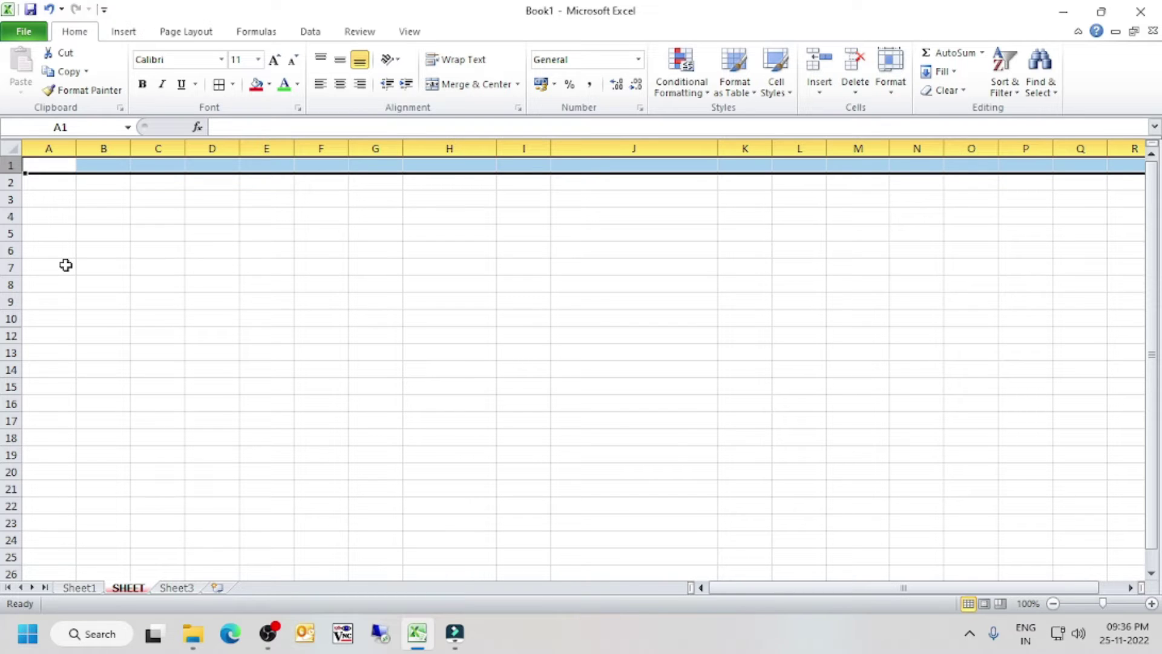
key(ctrl+Down)
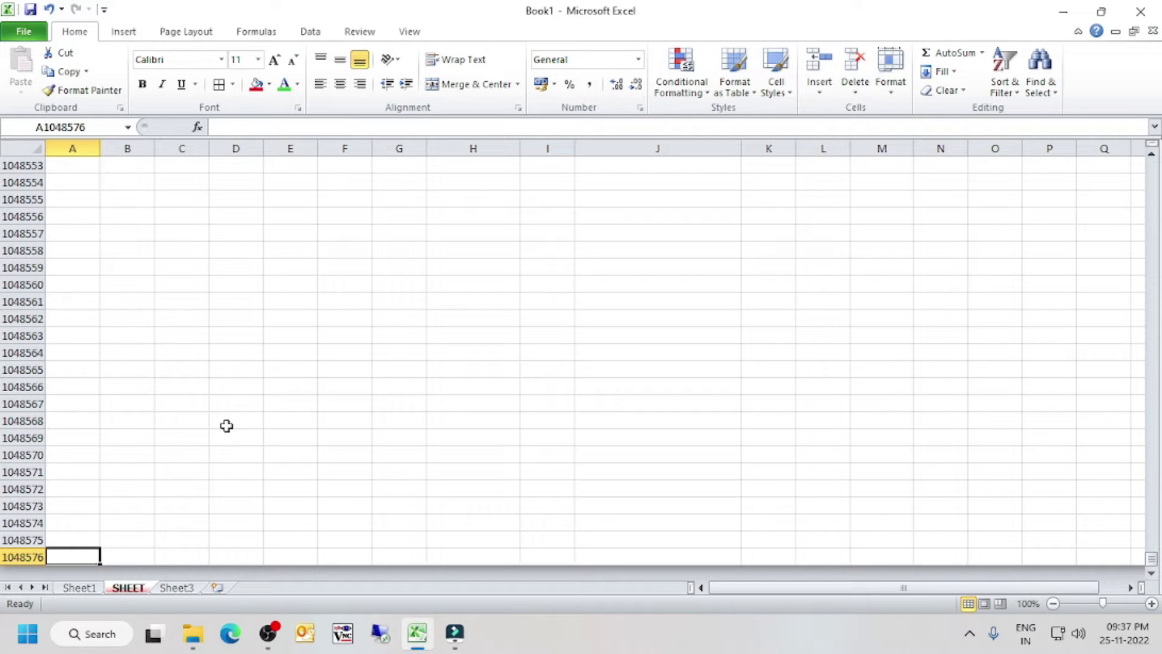
View the worksheets Sheet1, SHEET and Sheet3 one after another
click(93, 587)
click(129, 588)
click(170, 588)
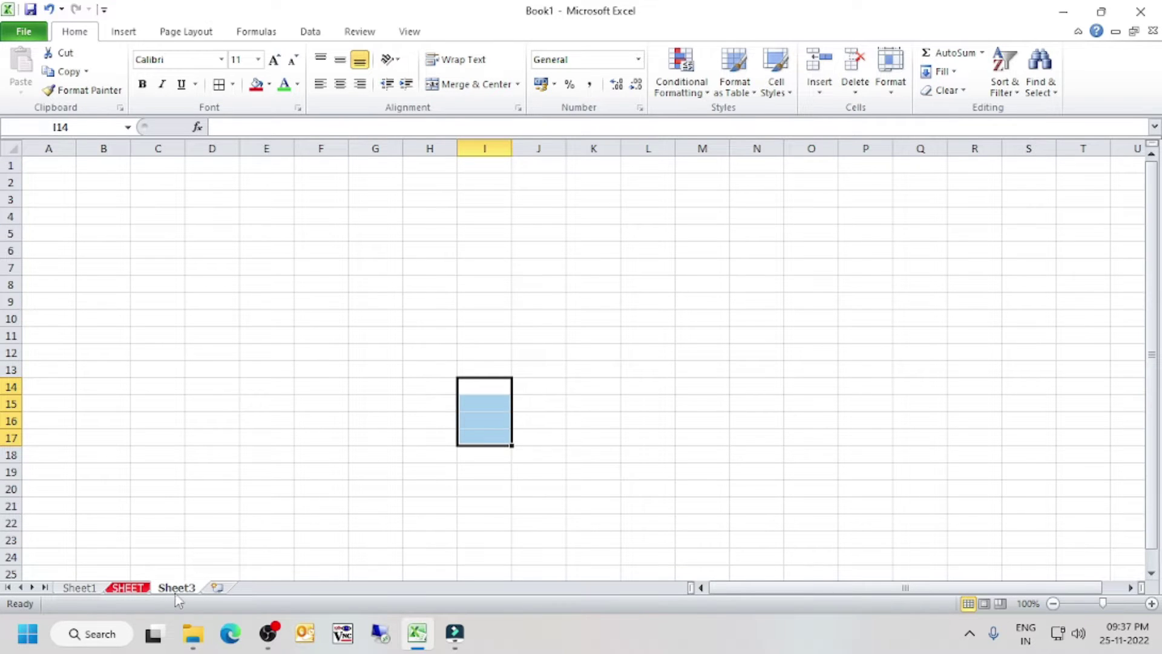
Delete the worksheets SHEET and Sheet1 from the workbook, including their data
right_click(132, 589)
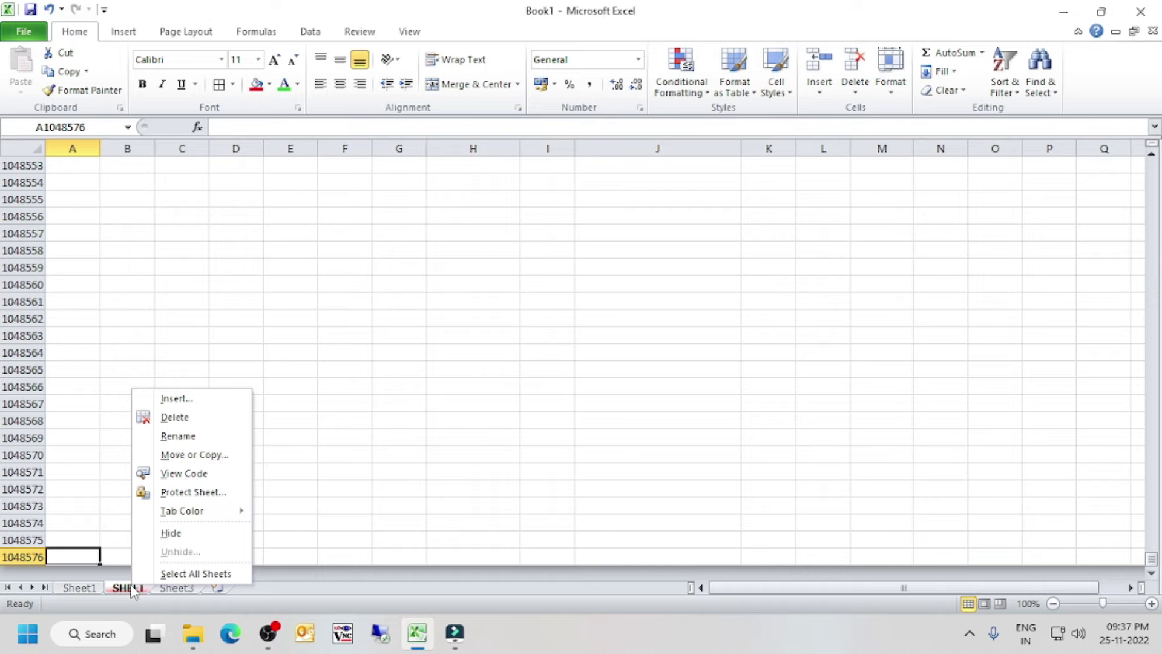
click(194, 417)
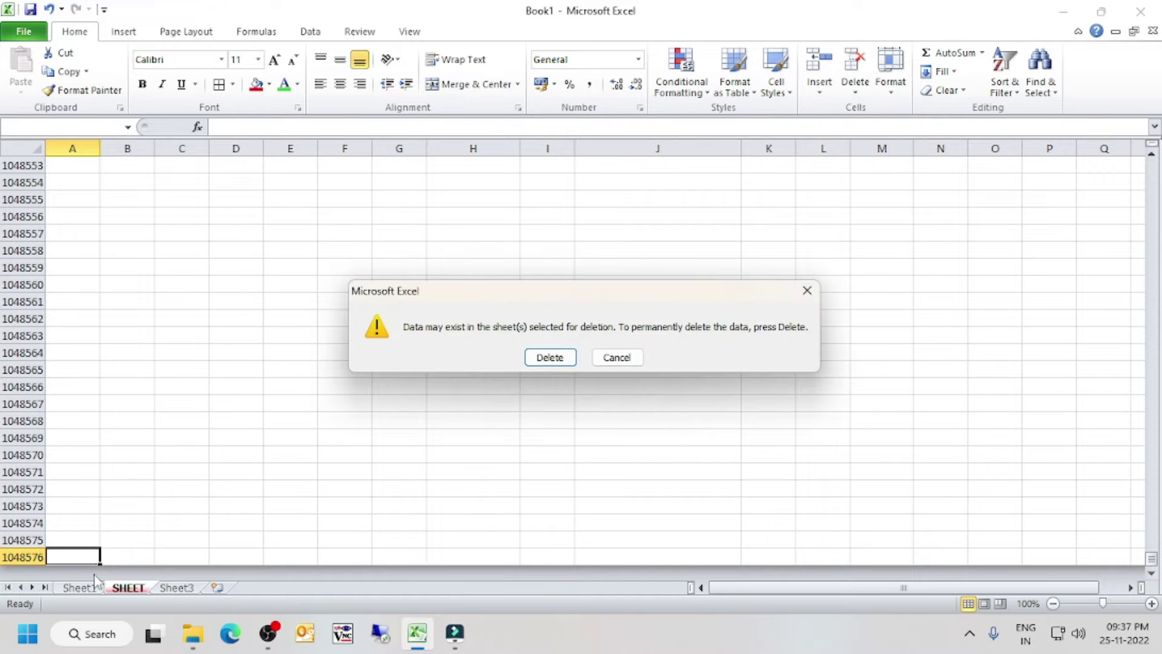
click(552, 360)
right_click(95, 586)
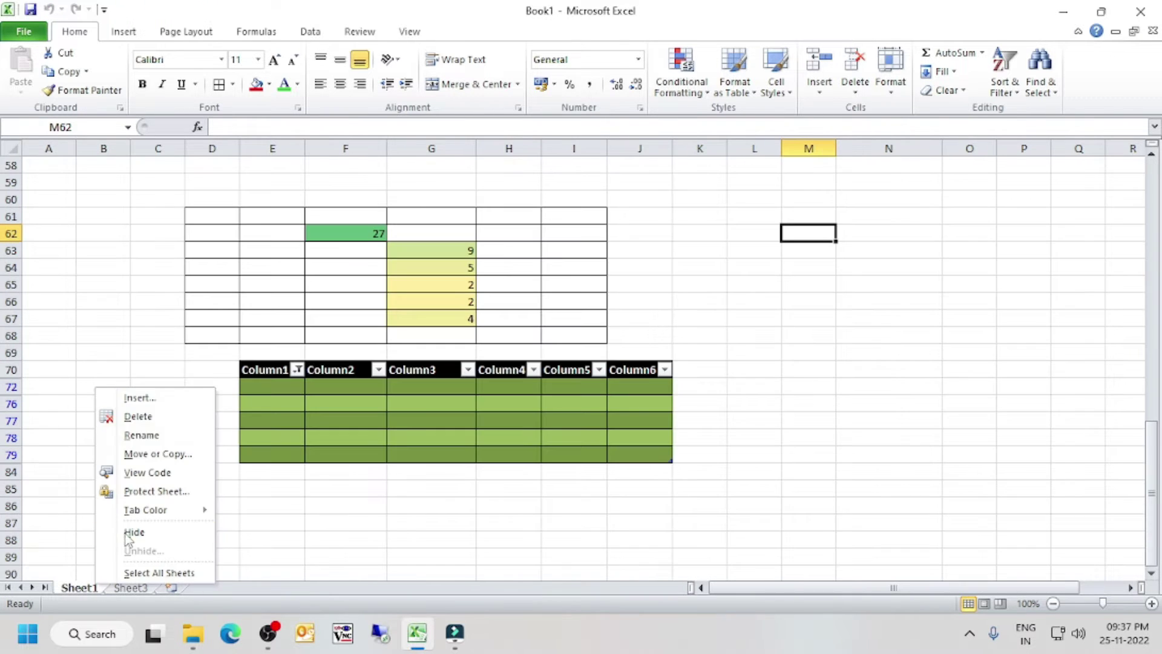
click(155, 418)
click(551, 360)
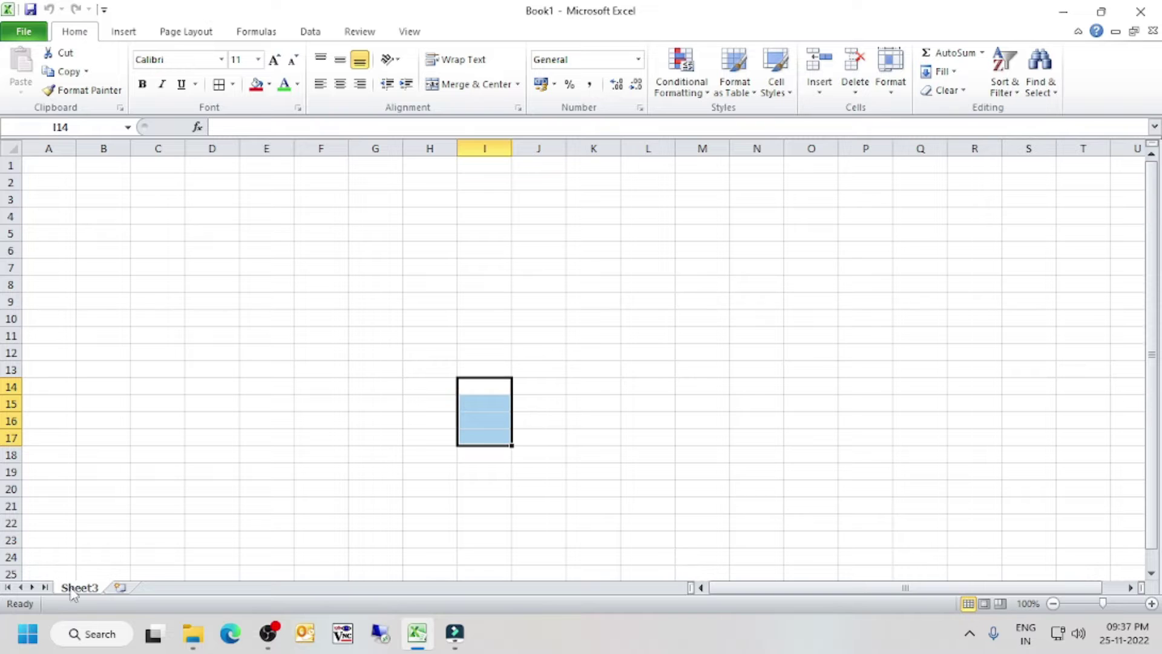
Insert ten new worksheets after Sheet3, Sheet4 through Sheet13
click(120, 588)
click(169, 588)
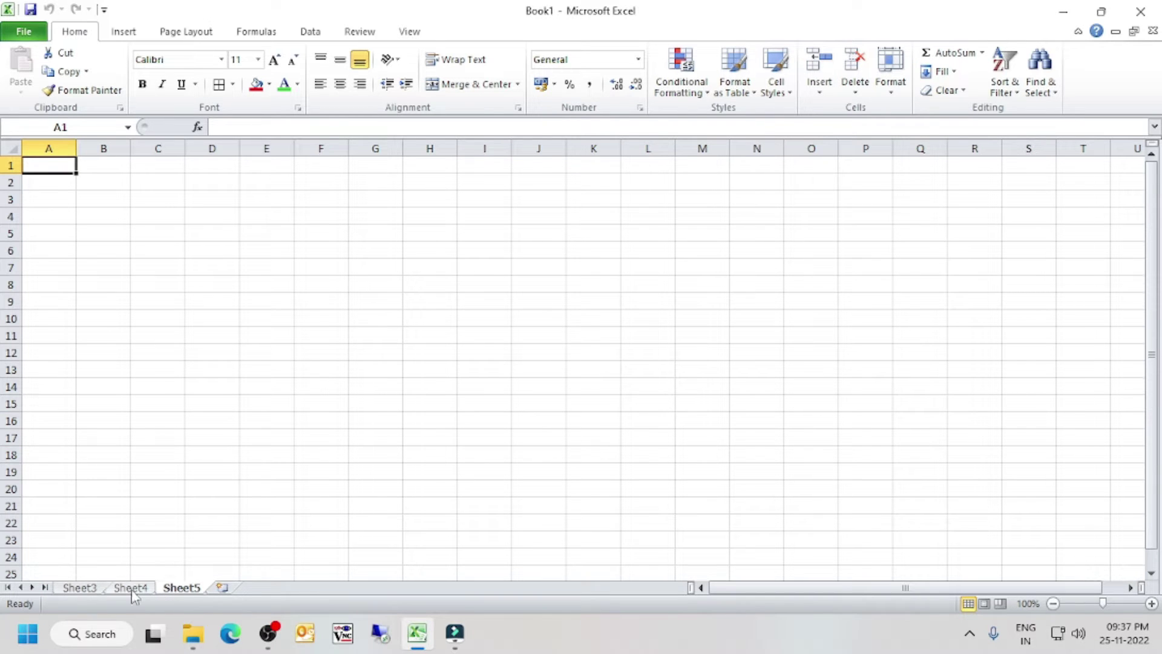
click(222, 587)
click(274, 587)
click(324, 587)
click(376, 588)
click(428, 588)
click(487, 588)
click(541, 588)
click(596, 588)
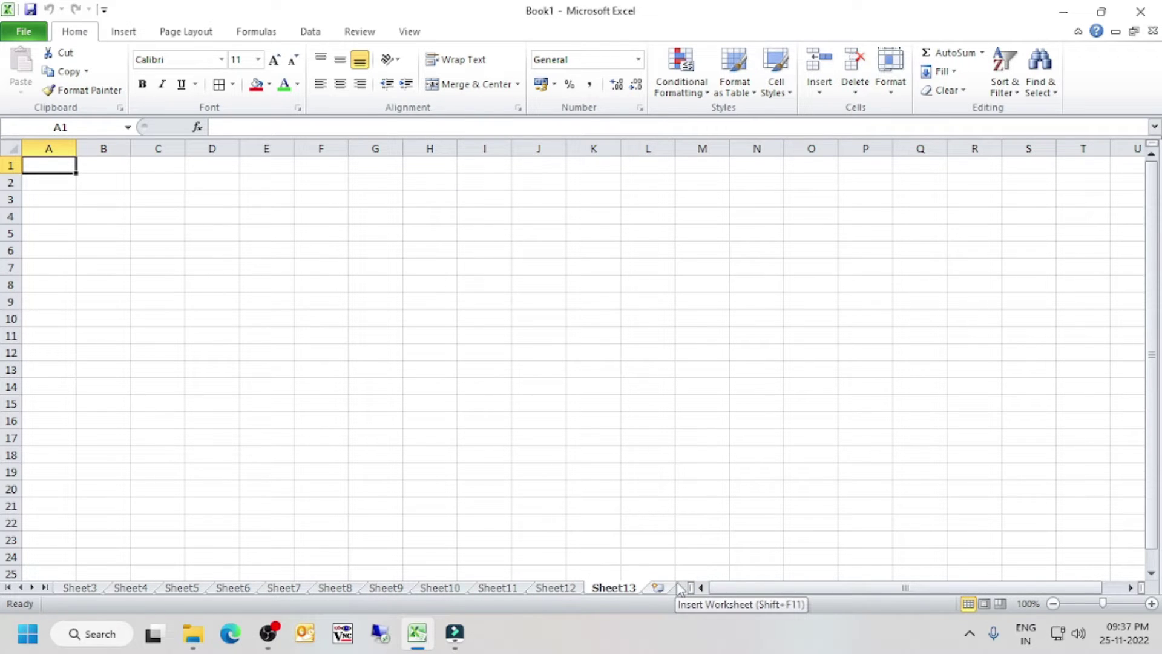
Go back from the last worksheet to Sheet3 and open Sheet4
key(ctrl+Page_Up)
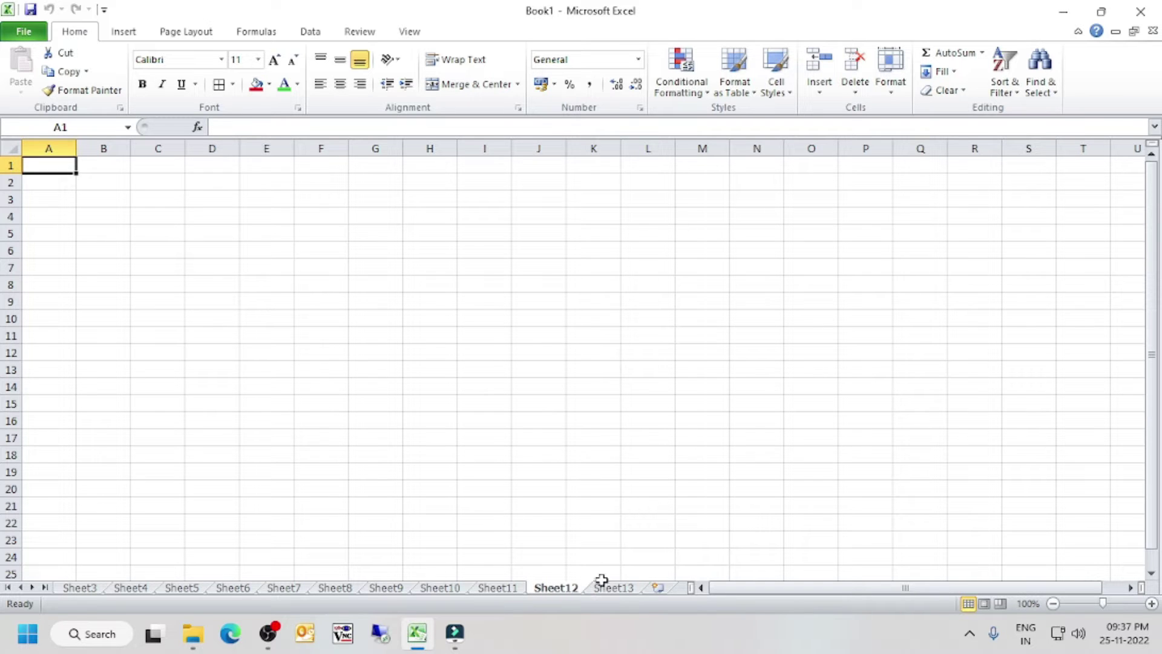
click(85, 588)
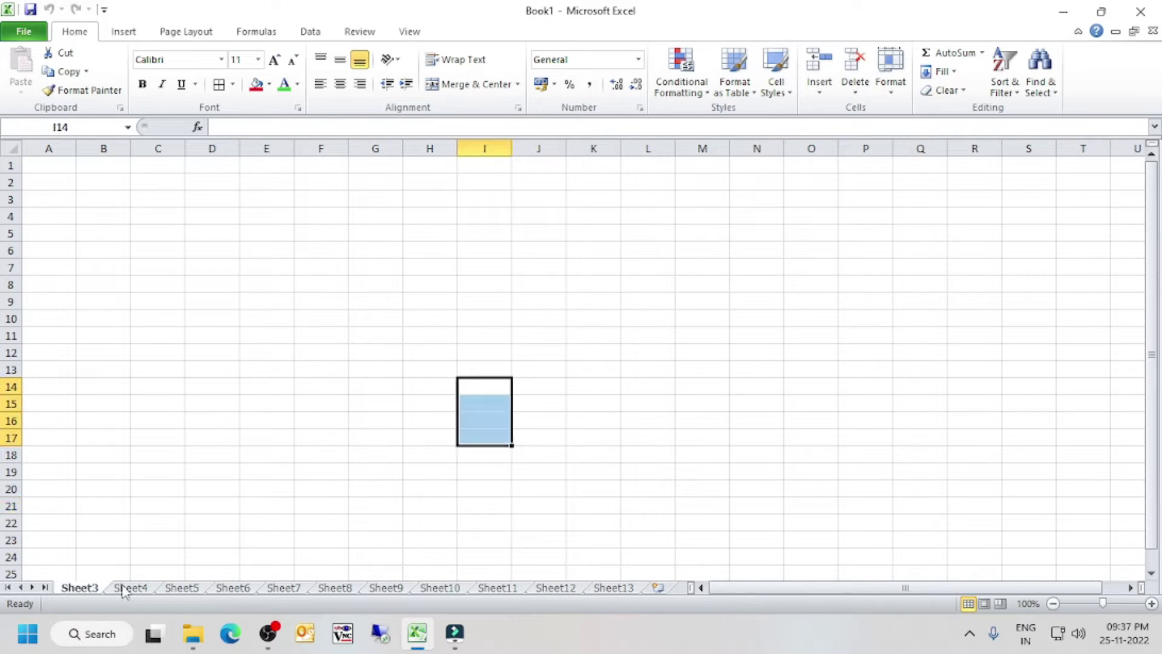
click(128, 588)
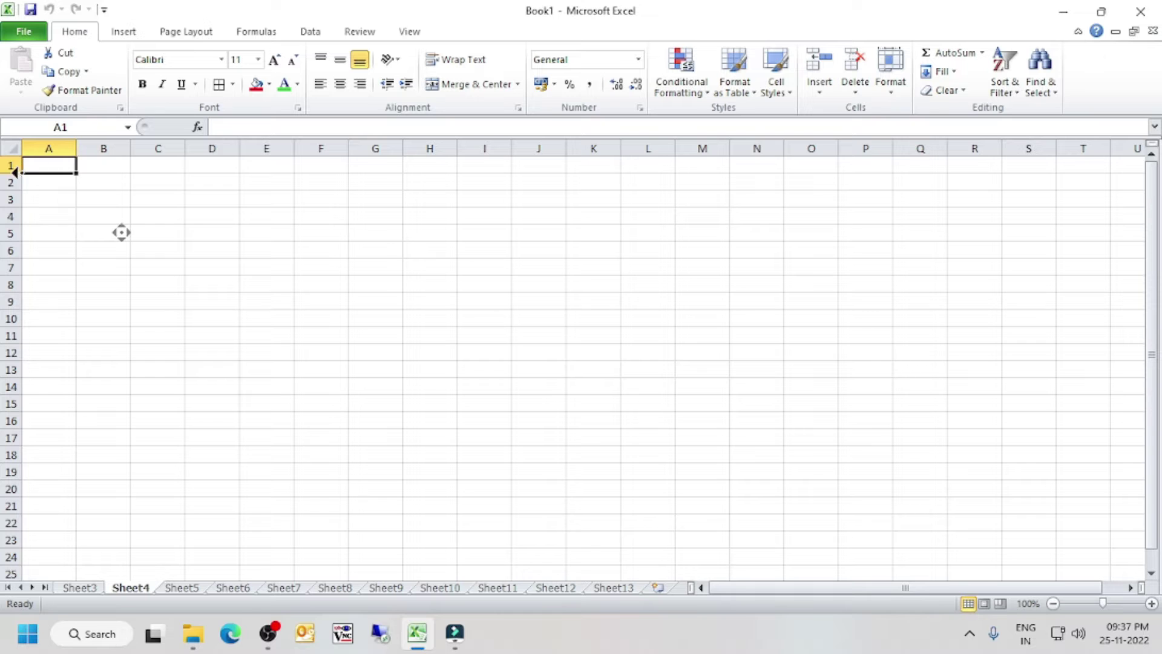
Widen column A several times over, then narrow it to slightly wider than the neighbouring columns
drag(72, 149, 72, 149)
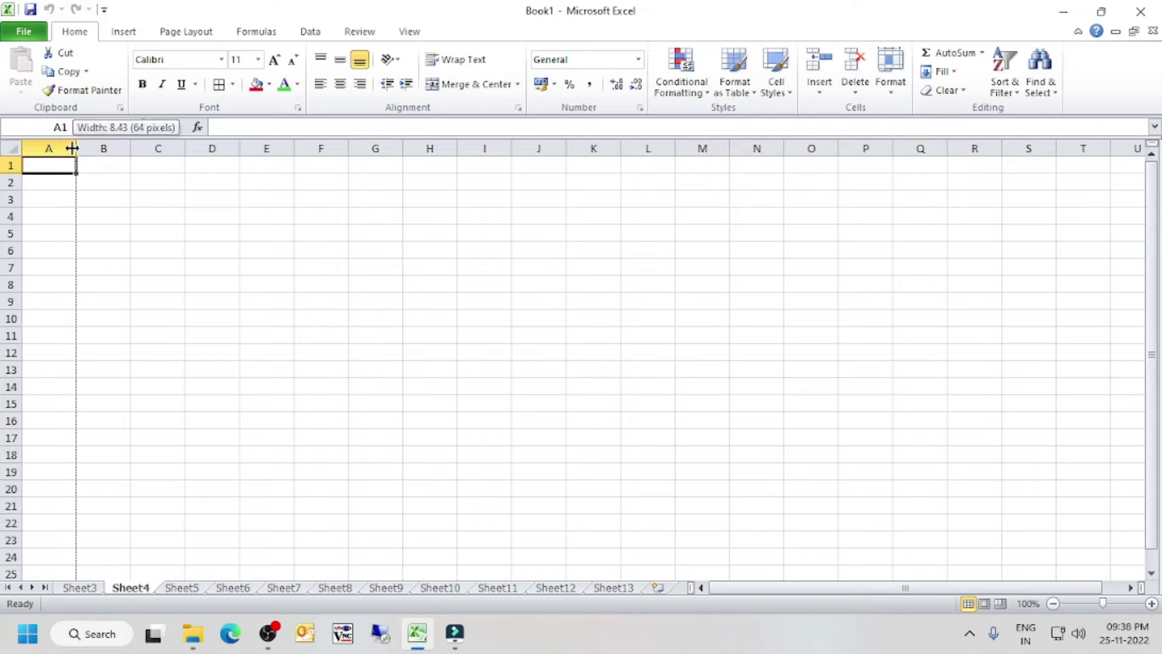
click(72, 149)
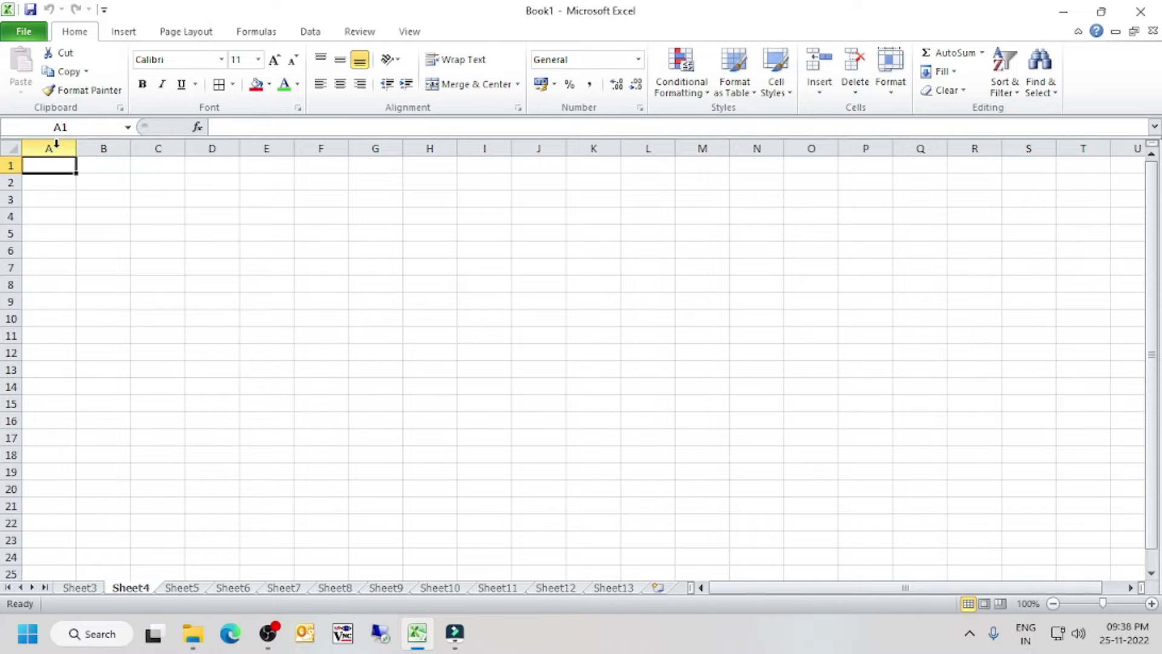
click(56, 145)
drag(76, 152, 336, 149)
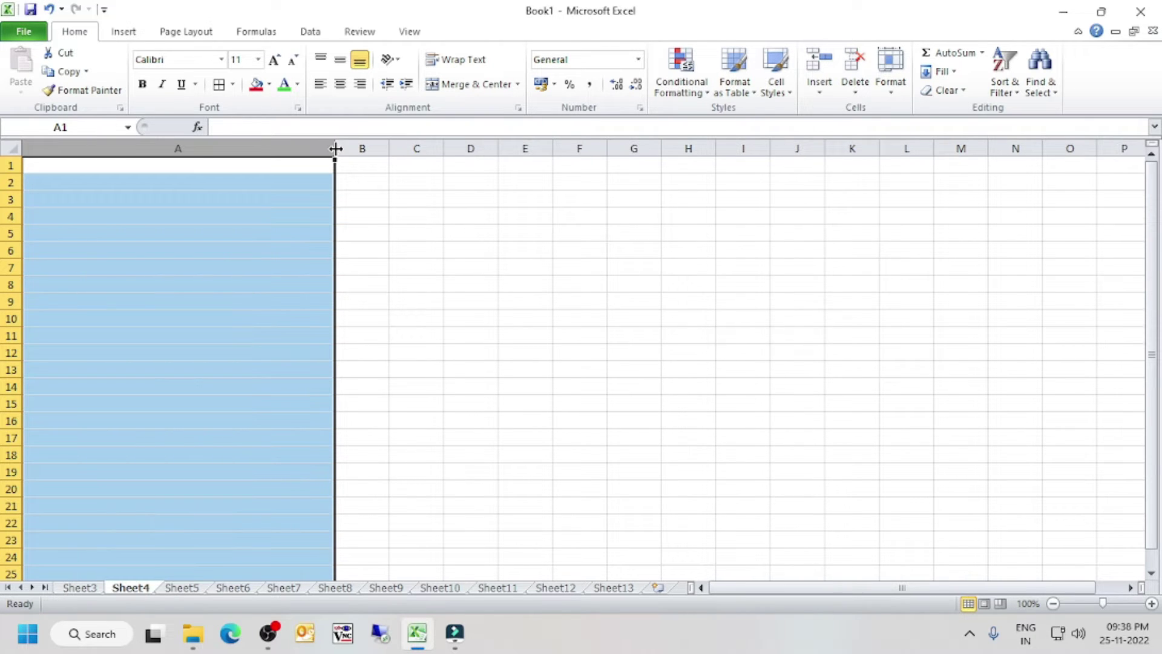
drag(336, 148, 144, 148)
click(87, 148)
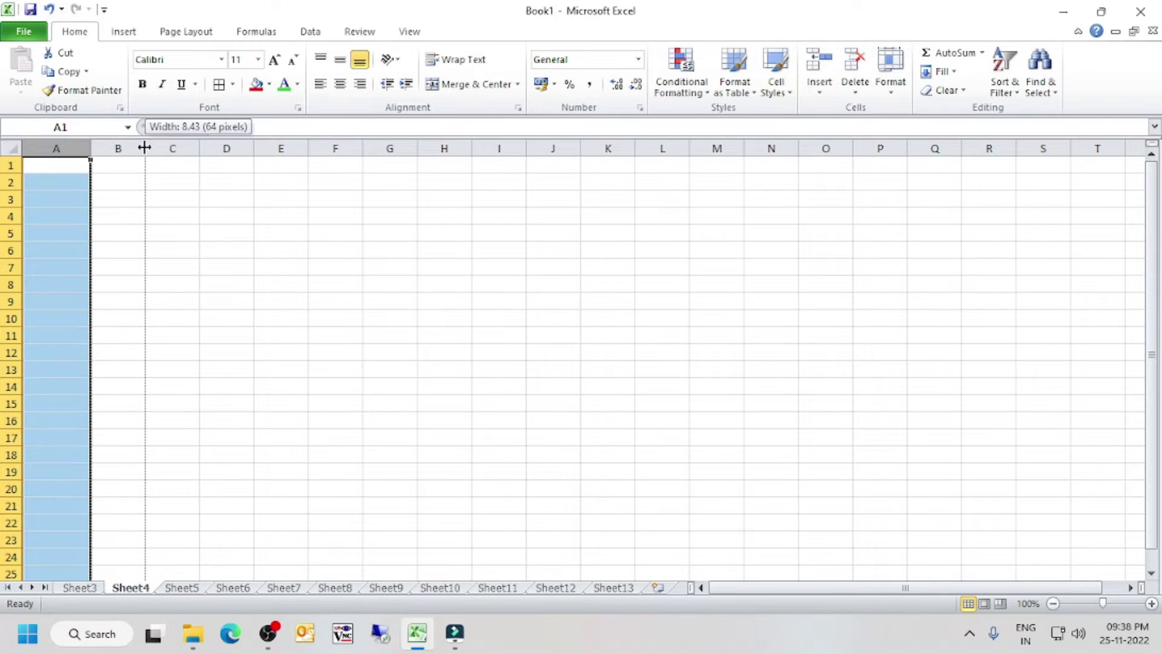
Select row 1, check its height at the row boundary, and select cell B5
click(26, 164)
click(5, 165)
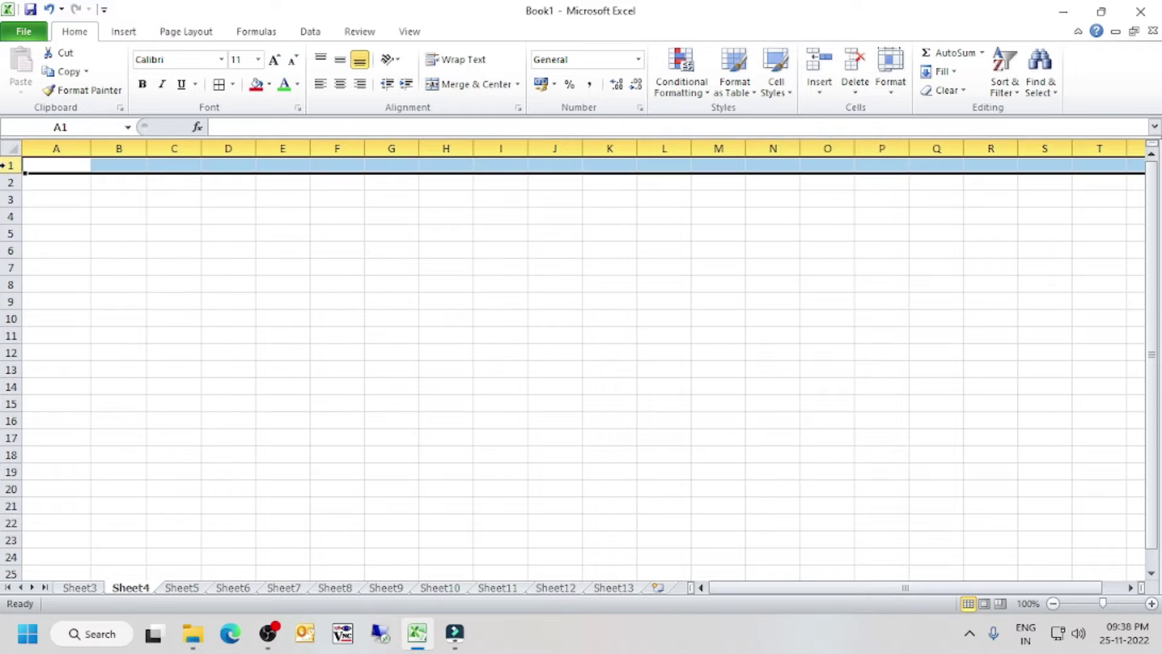
drag(3, 173, 9, 172)
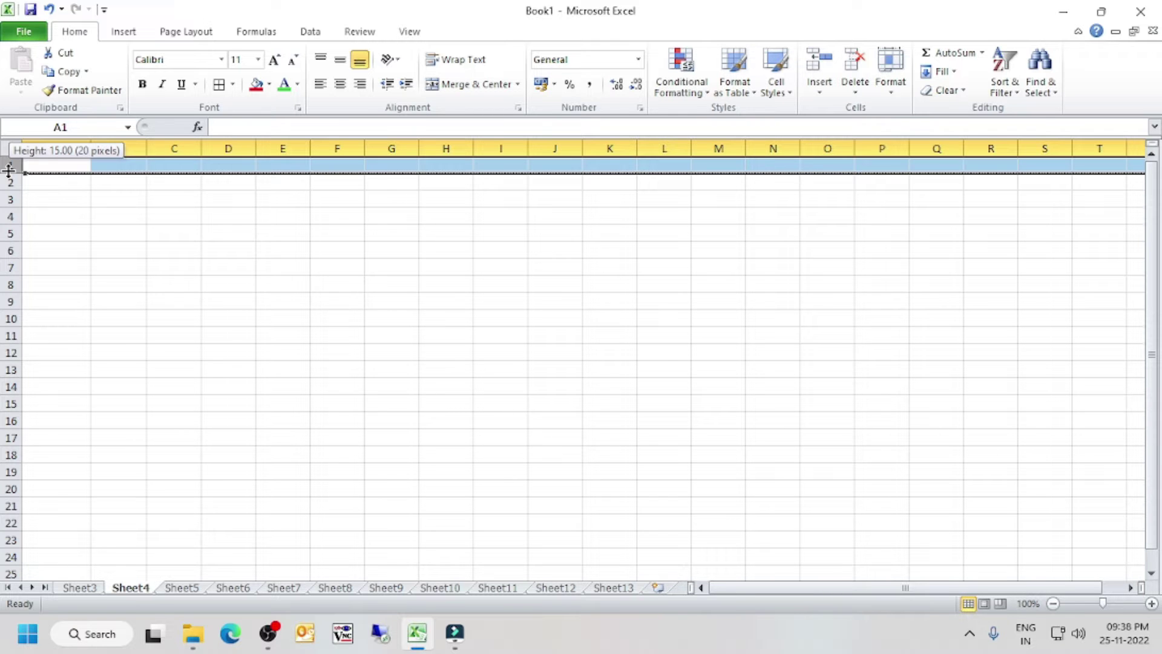
mouse_move(8, 170)
mouse_down()
mouse_move(9, 282)
mouse_move(8, 161)
mouse_move(20, 172)
mouse_up()
click(75, 195)
click(9, 275)
click(104, 229)
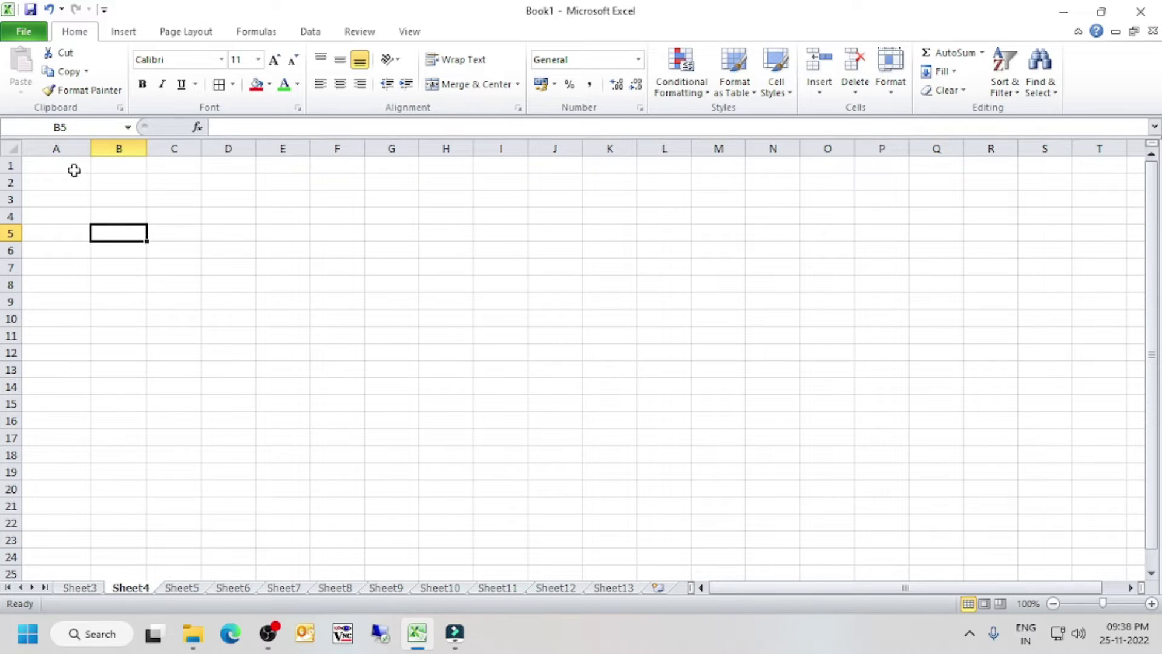
Select row 1, column A and their intersection cell A1 in turn
click(11, 165)
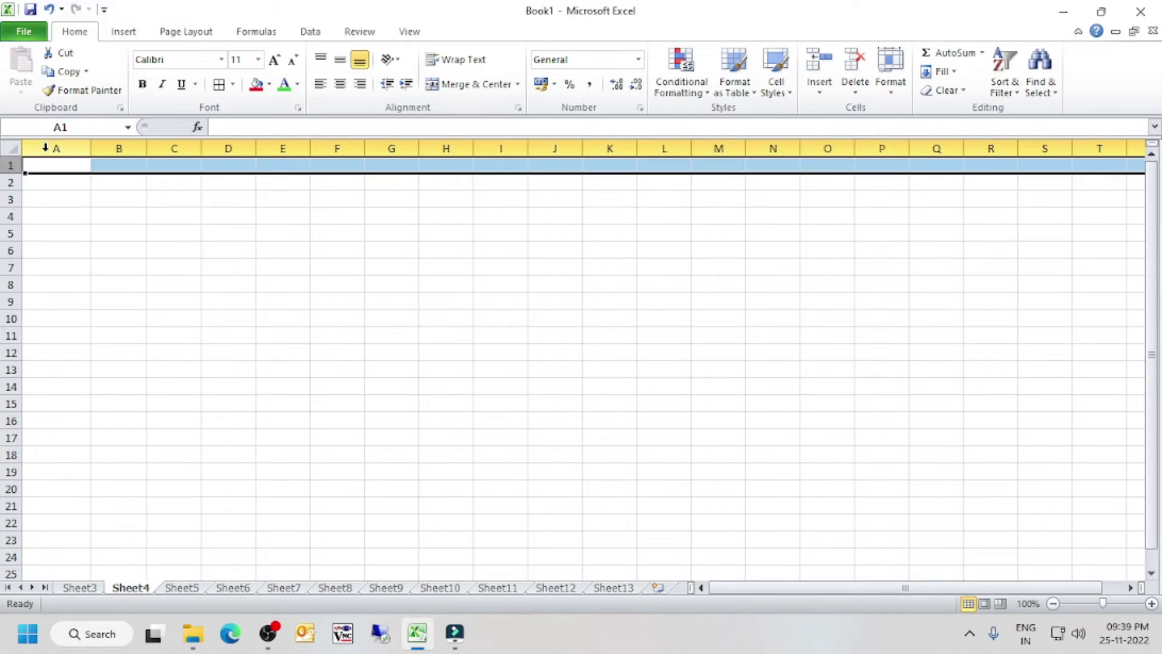
click(48, 148)
click(54, 164)
click(10, 164)
click(41, 146)
click(47, 165)
Select various individual cells across Sheet4 one after another to examine their addresses
click(65, 194)
click(95, 165)
click(185, 230)
click(36, 168)
click(184, 185)
click(236, 193)
click(208, 421)
click(190, 311)
click(311, 249)
click(322, 352)
click(195, 230)
click(383, 283)
click(177, 206)
click(81, 204)
click(169, 265)
click(439, 240)
click(391, 317)
click(191, 238)
click(180, 323)
click(98, 232)
click(228, 284)
click(185, 236)
click(182, 332)
Enter C4 in cell C4 and F4 in cell F4 as address labels
click(172, 222)
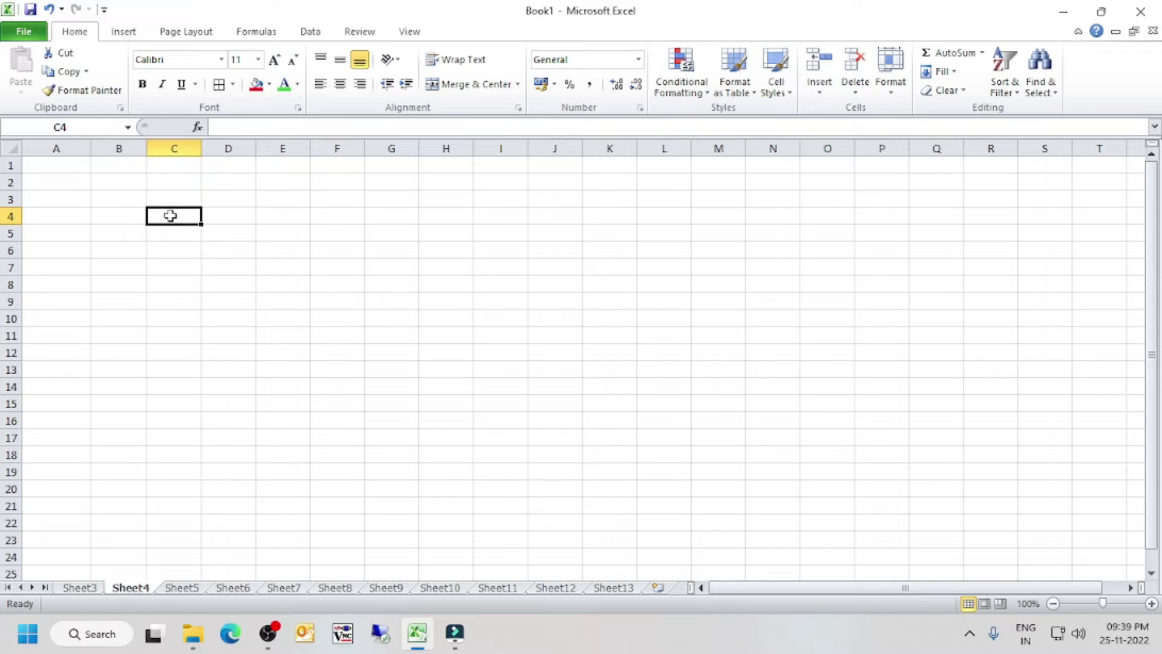
text(C4)
key(Return)
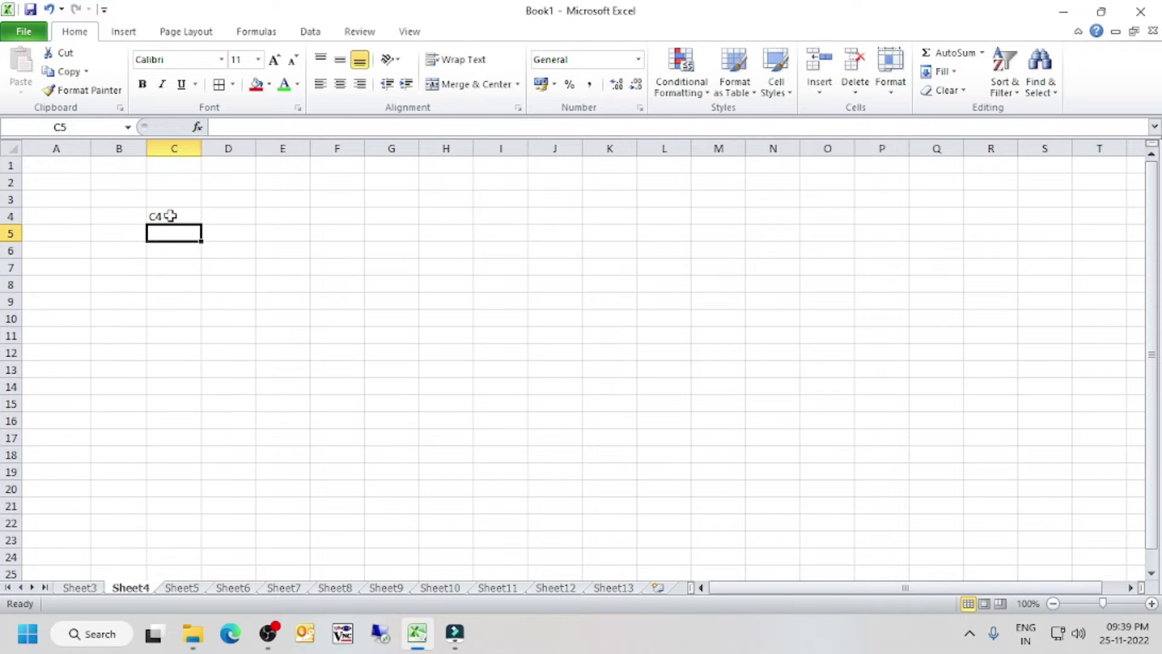
key(Up)
key(Right)
key(Right)
key(Right)
text(F4)
key(Return)
Enter F8 in cell F8 as its address label and move to cell K9
key(Return)
key(Down)
key(Down)
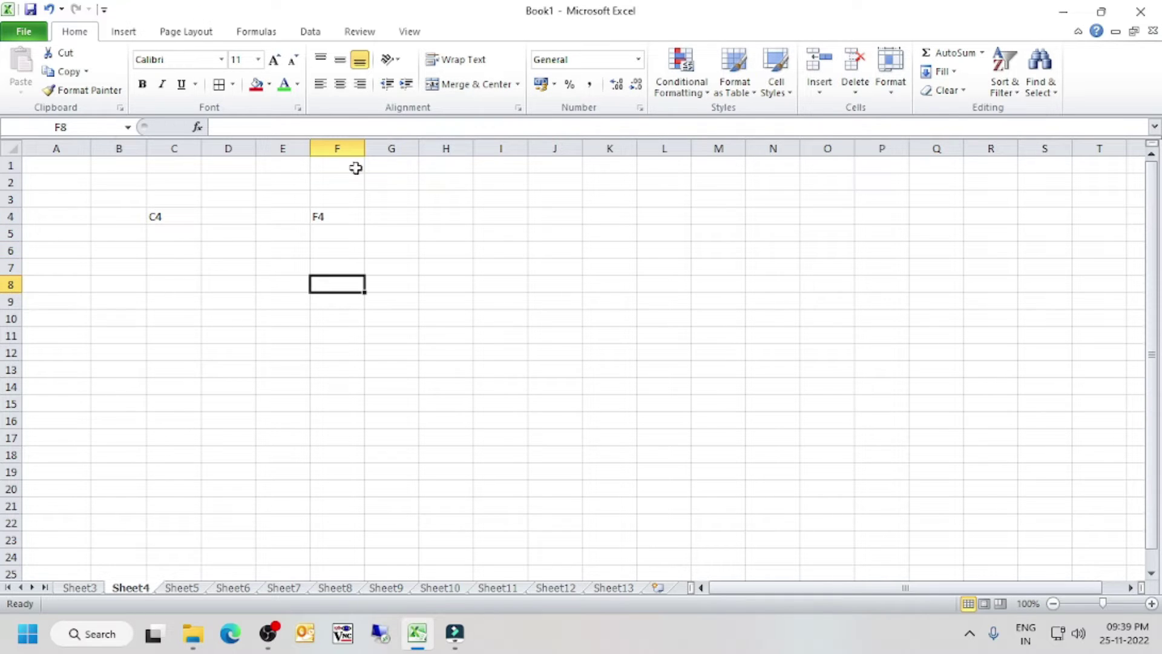
text(F8)
key(Return)
key(Right)
key(Right)
key(Right)
key(Right)
key(Right)
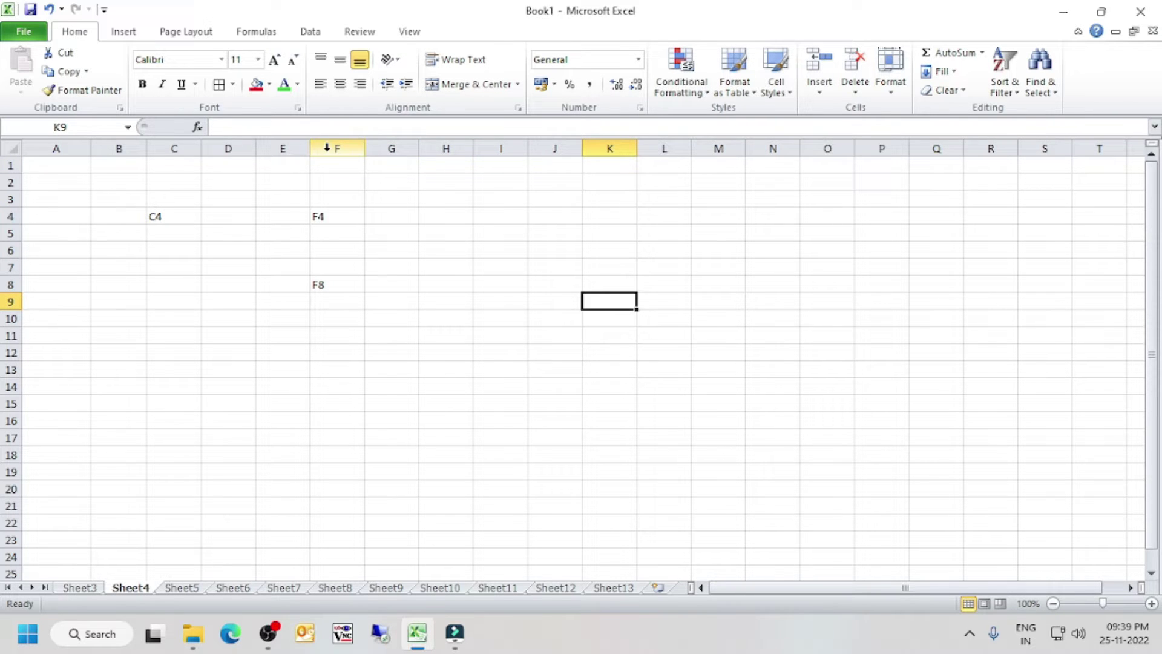
Select the labelled cell F8 and a few other cells to compare their column and row addresses
click(332, 285)
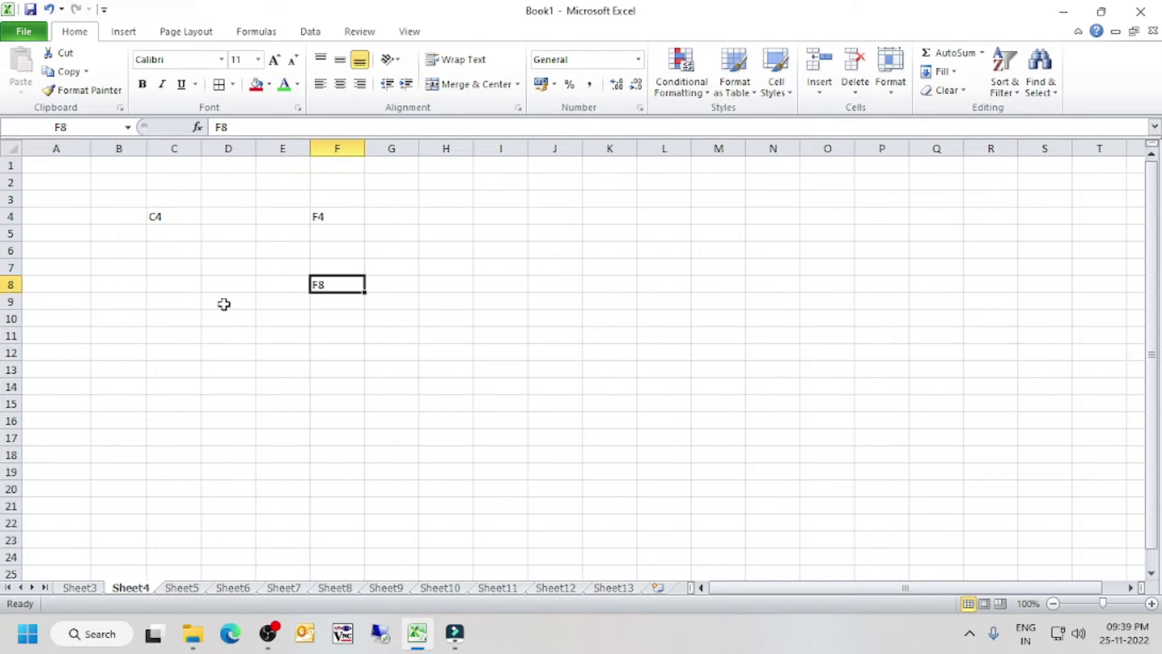
click(322, 332)
click(327, 290)
click(114, 362)
click(168, 228)
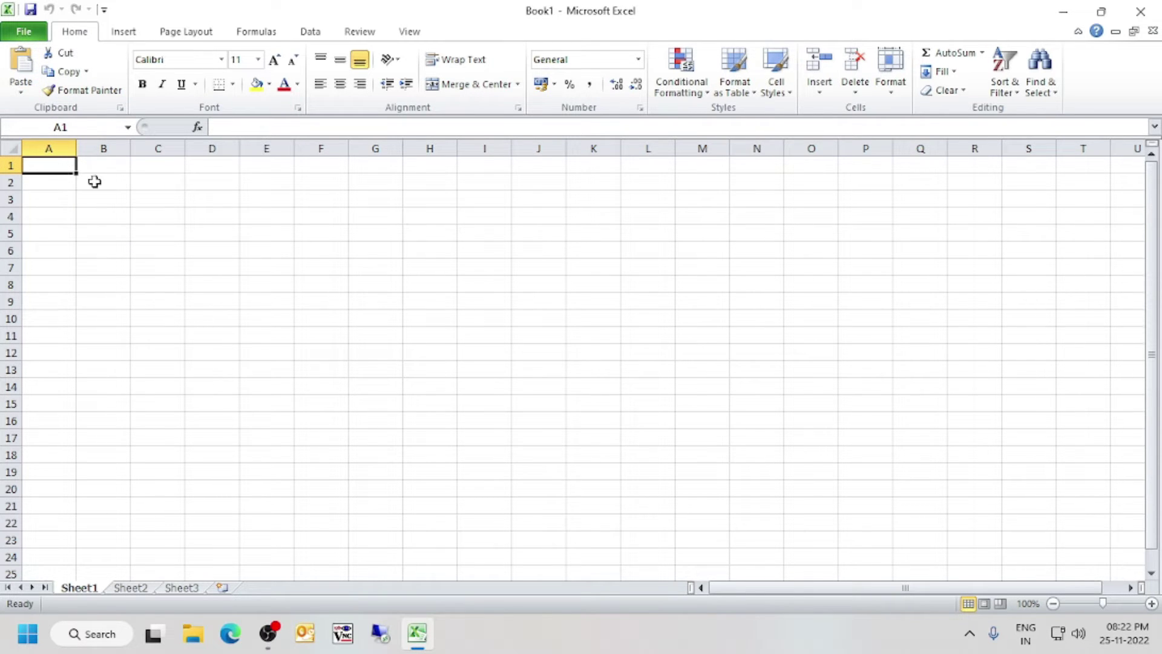
Enter TEXT-1 in cell A1 of Sheet1 in the new workbook and reselect that cell
text(T)
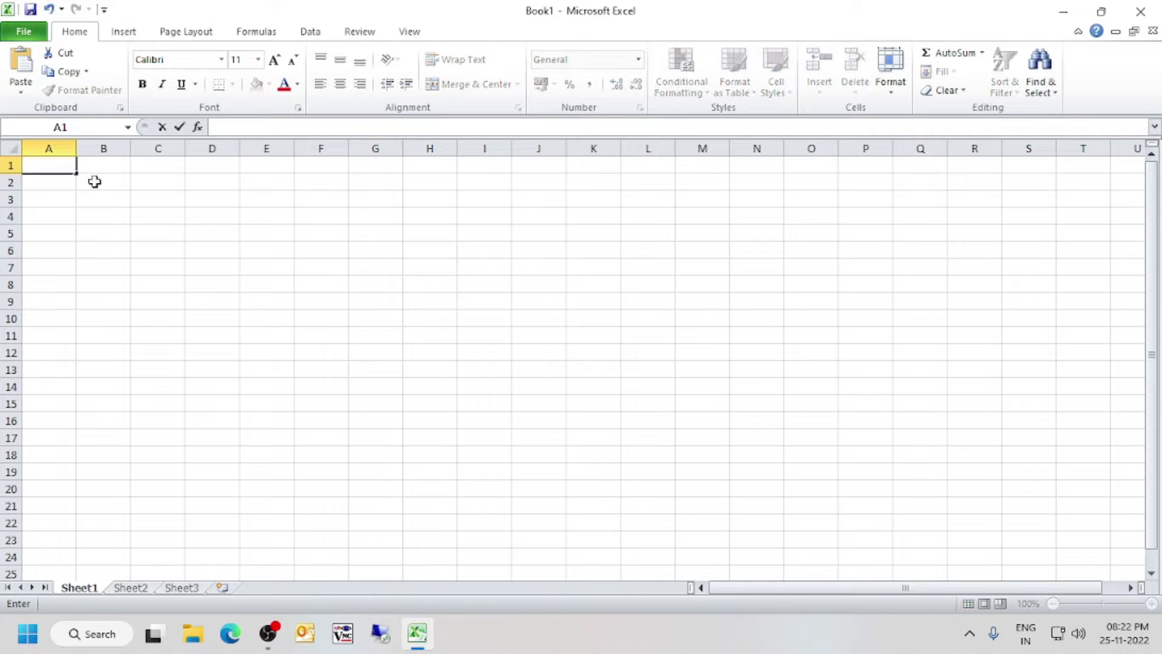
text(EXT-1)
key(Return)
key(Up)
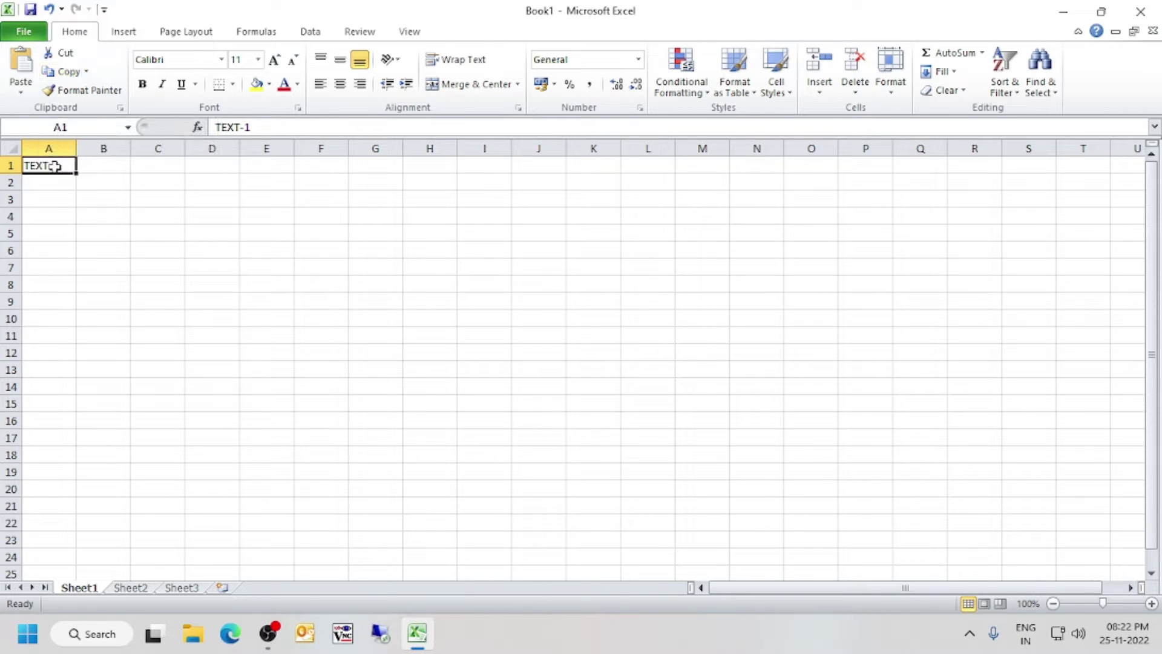
Copy TEXT-1 from cell A1 and preview the paste options, including Transpose, at cell I6
click(61, 75)
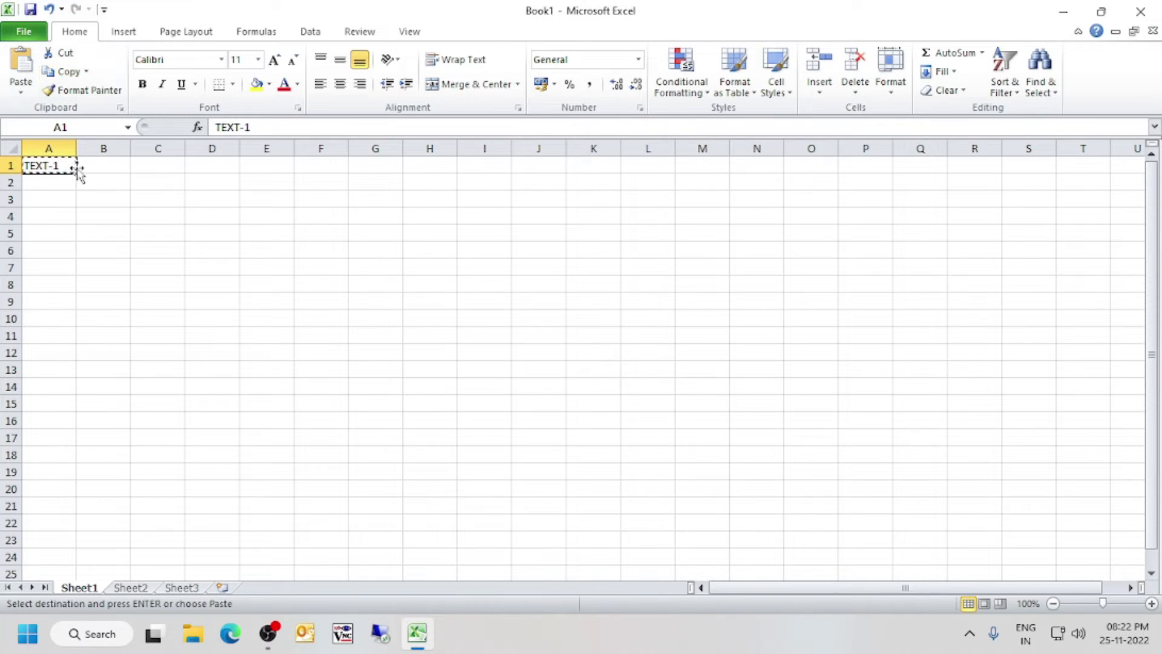
click(103, 164)
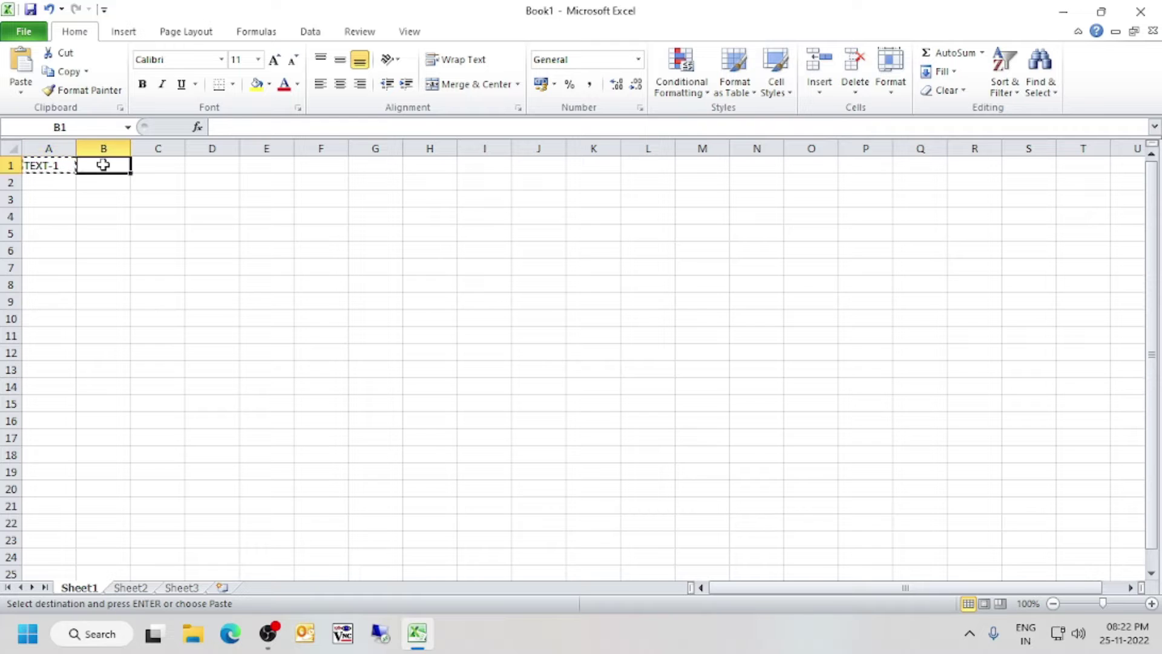
click(458, 248)
right_click(475, 249)
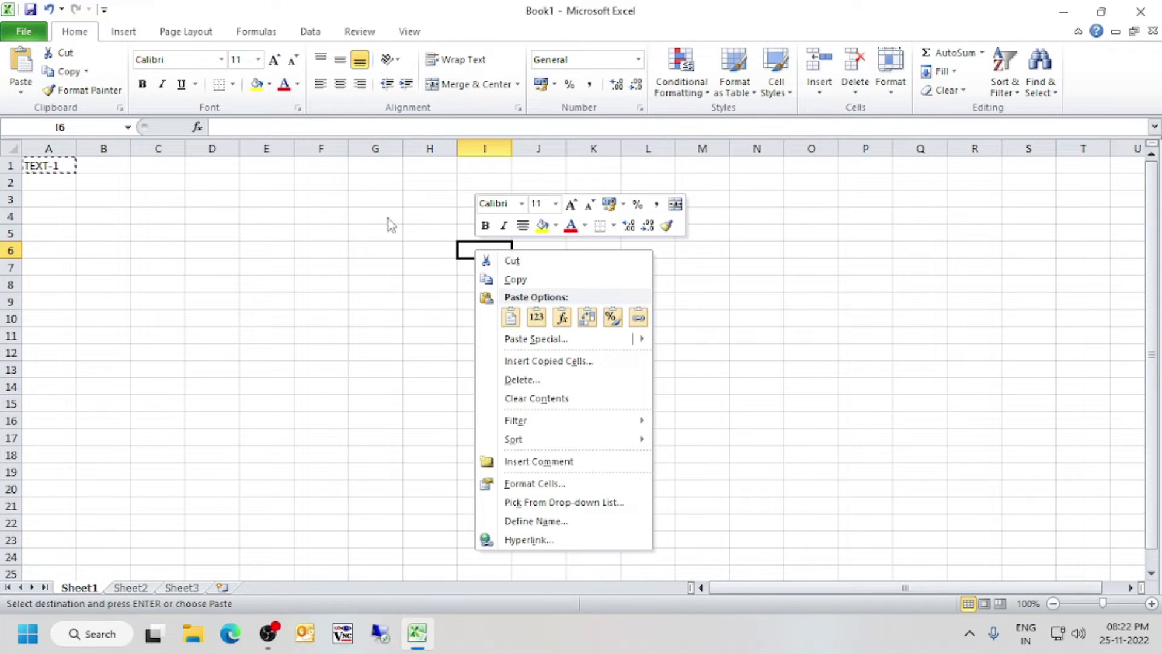
click(519, 318)
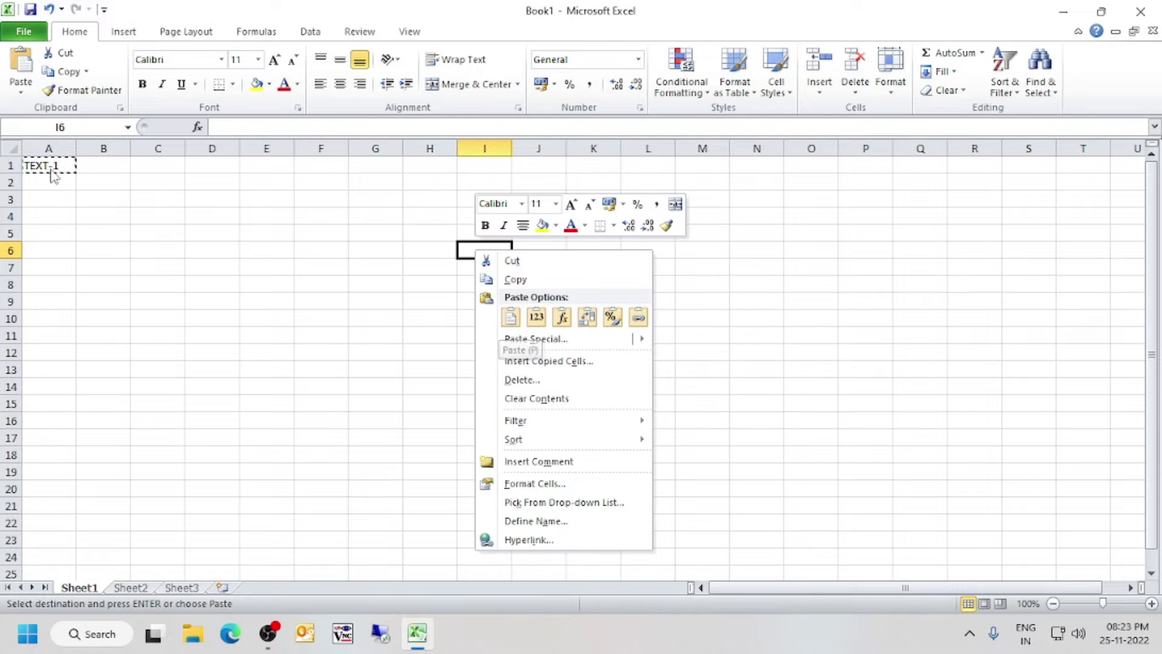
click(511, 322)
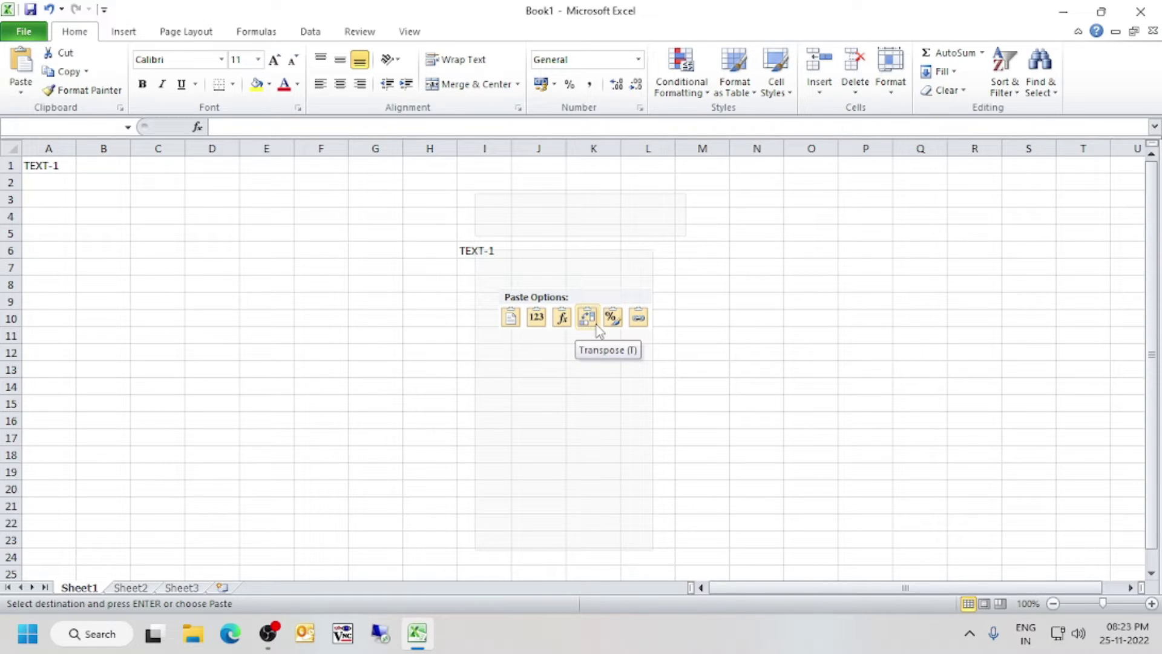
Enter TEXT-2 in cell B1 and TEXT-3 in cell C1
click(104, 165)
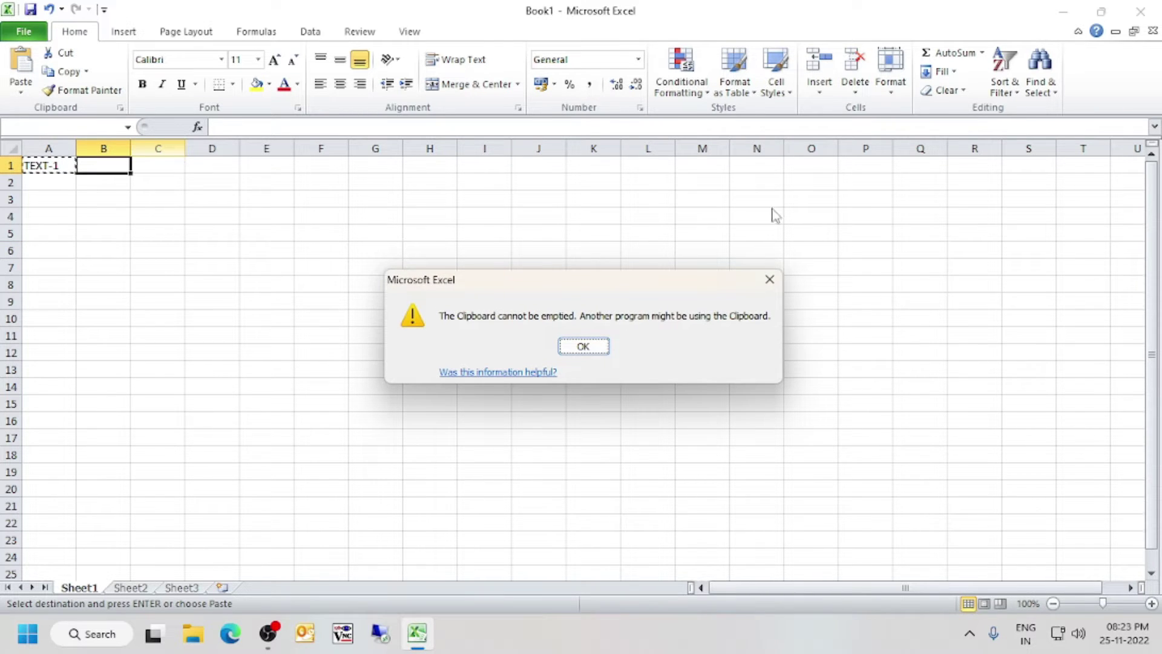
click(769, 279)
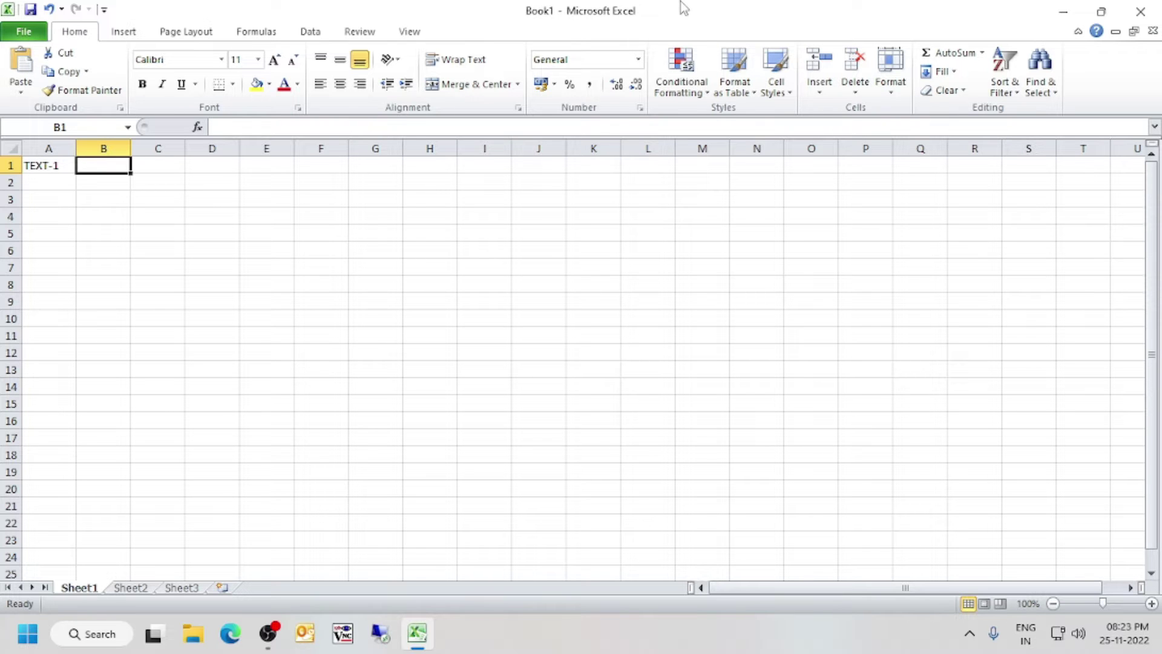
text(TEXT-2)
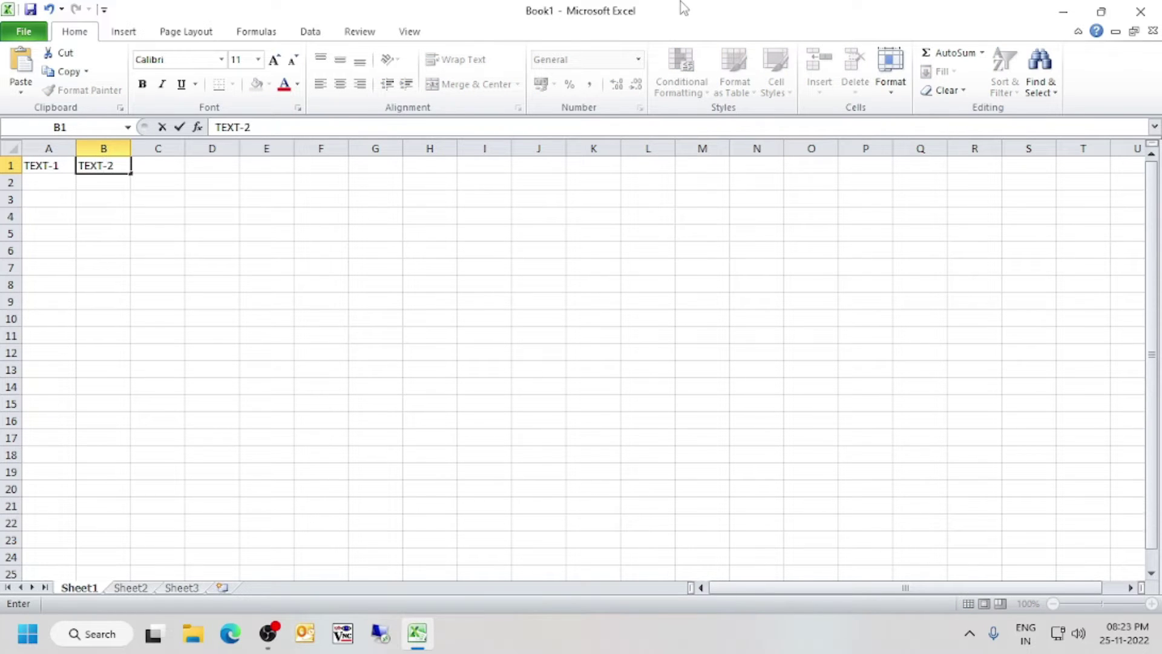
key(Tab)
text(TEX)
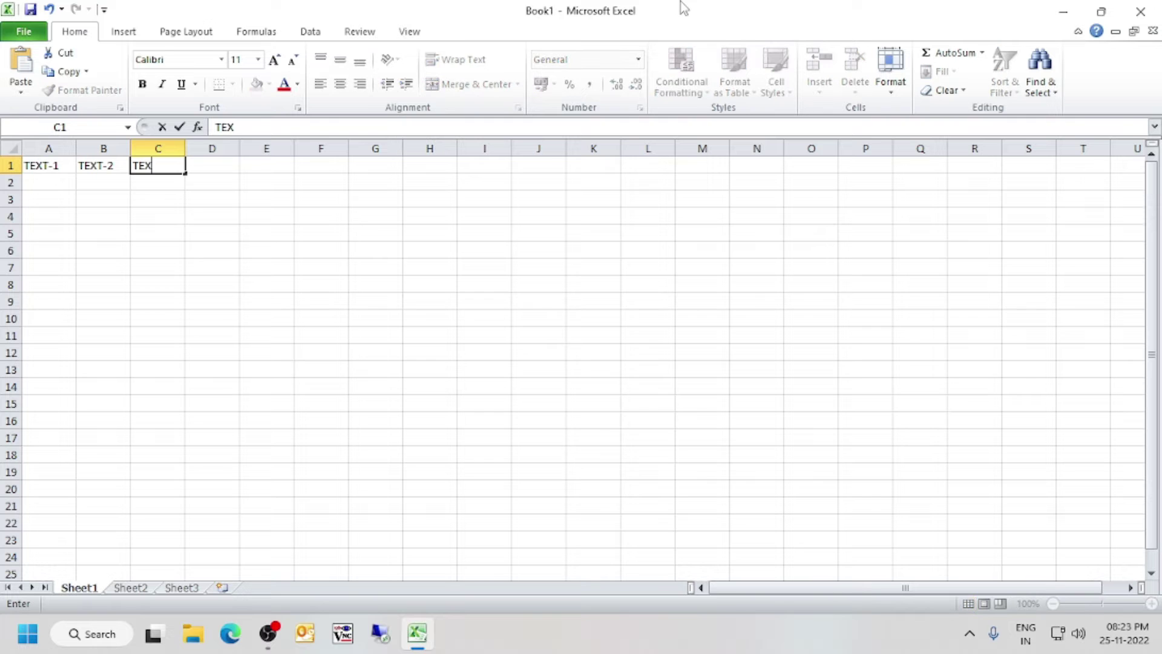
text(T-3)
key(Return)
Copy the range A1:C1 and paste it transposed as a vertical list starting at cell G5
drag(61, 166, 176, 165)
right_click(176, 164)
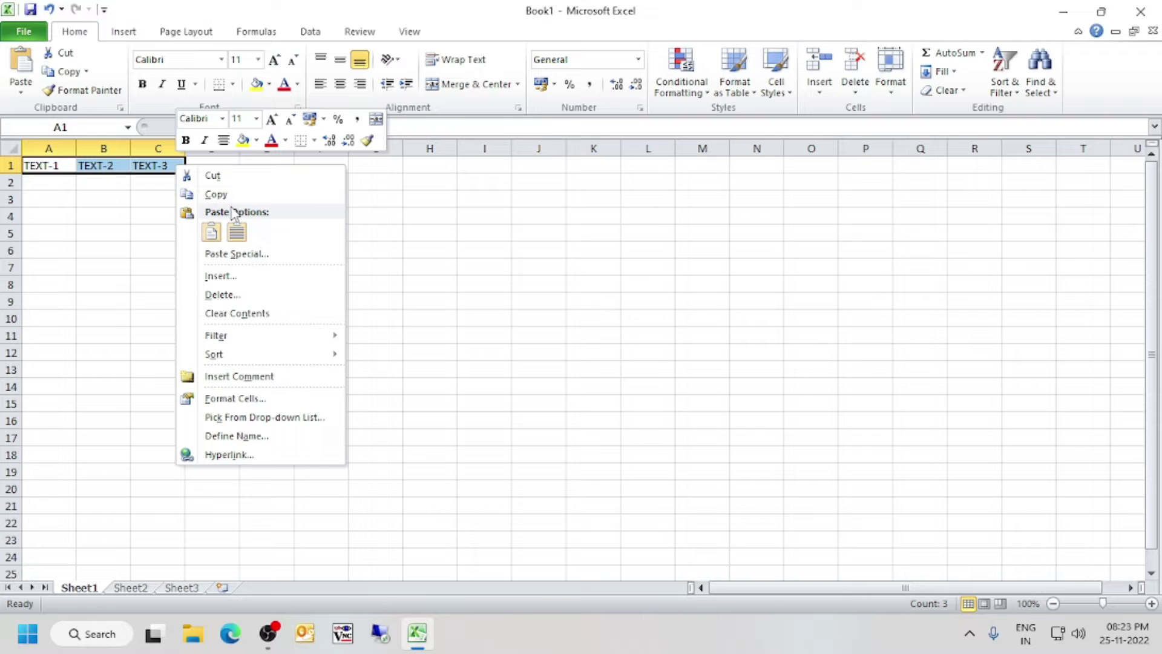
click(217, 194)
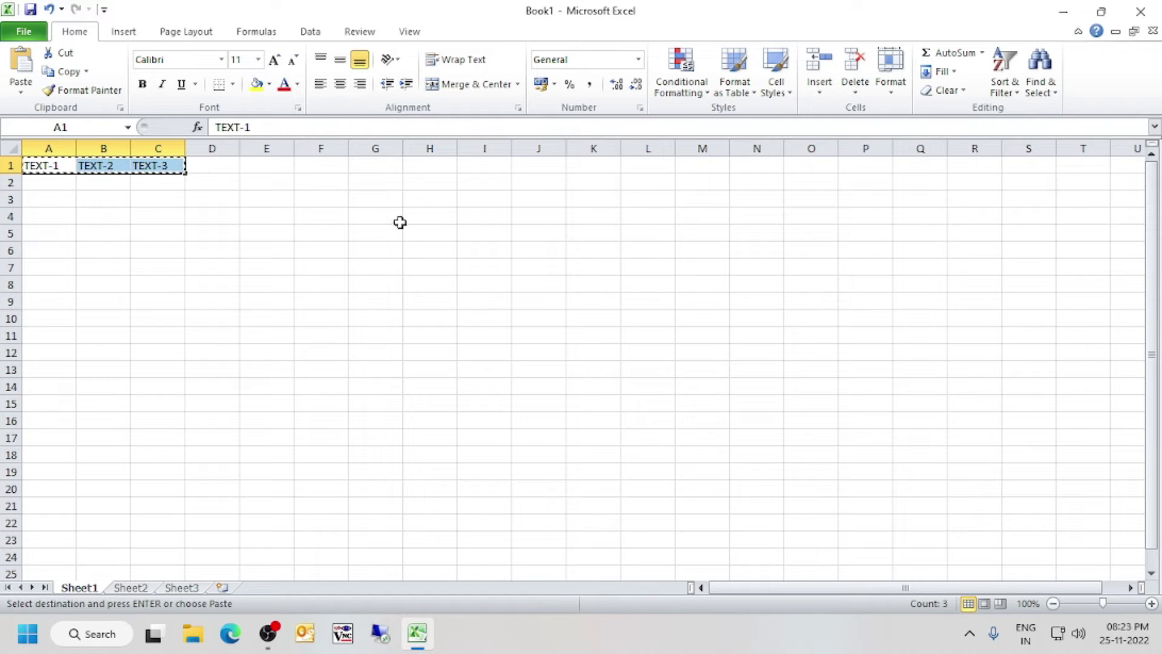
right_click(367, 233)
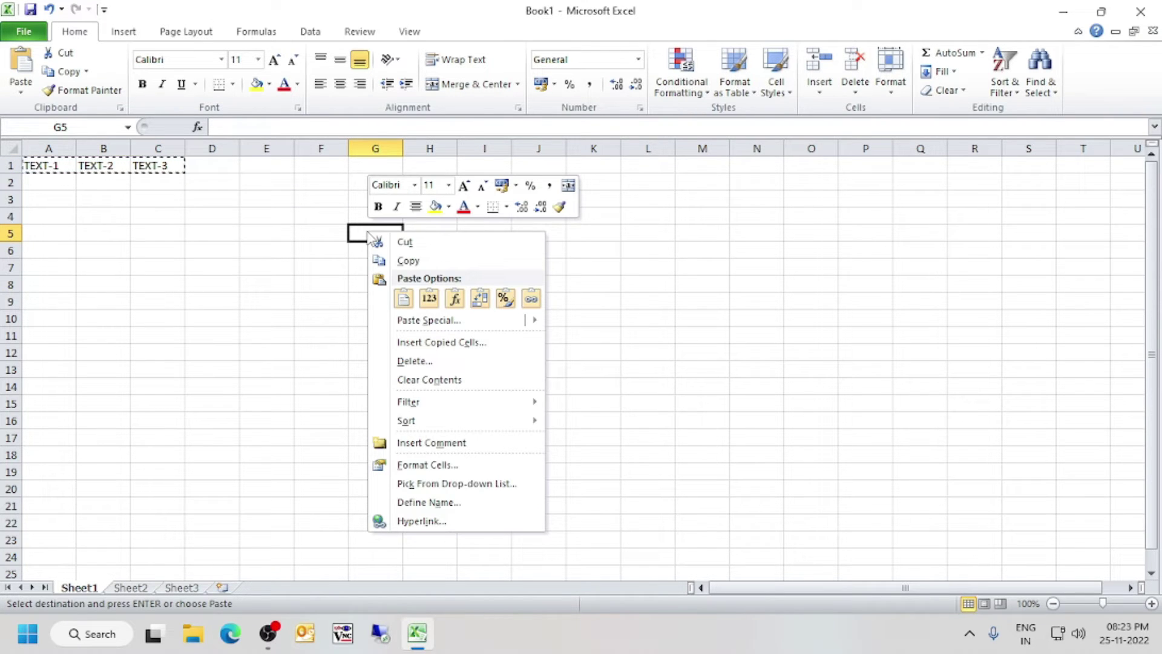
click(484, 303)
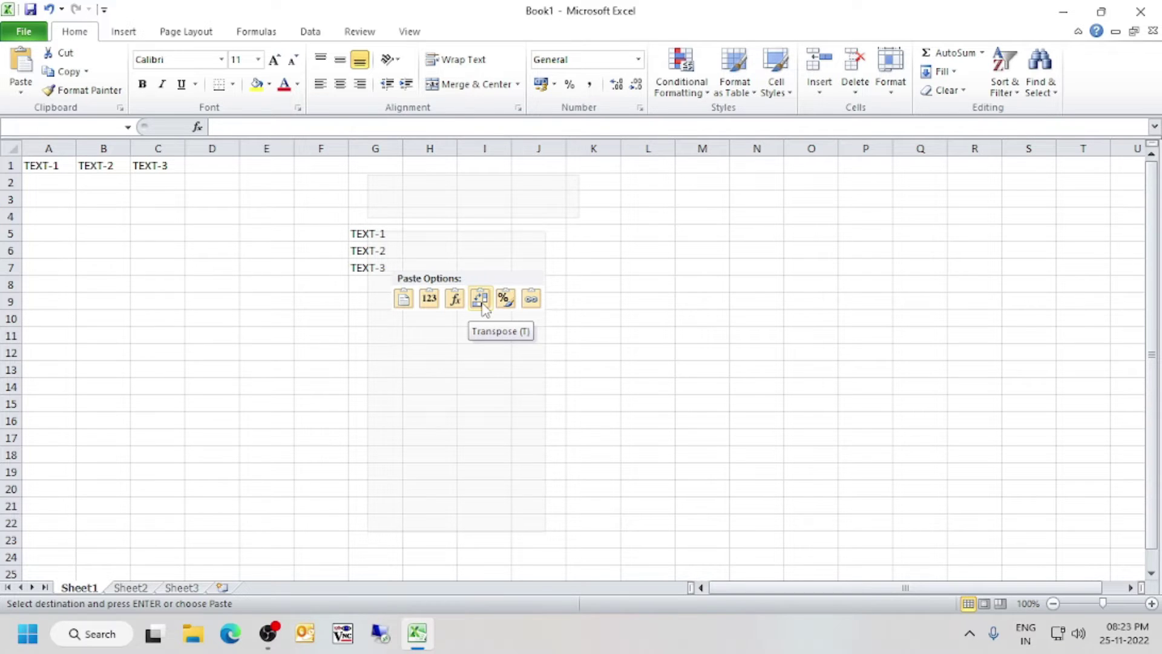
click(482, 303)
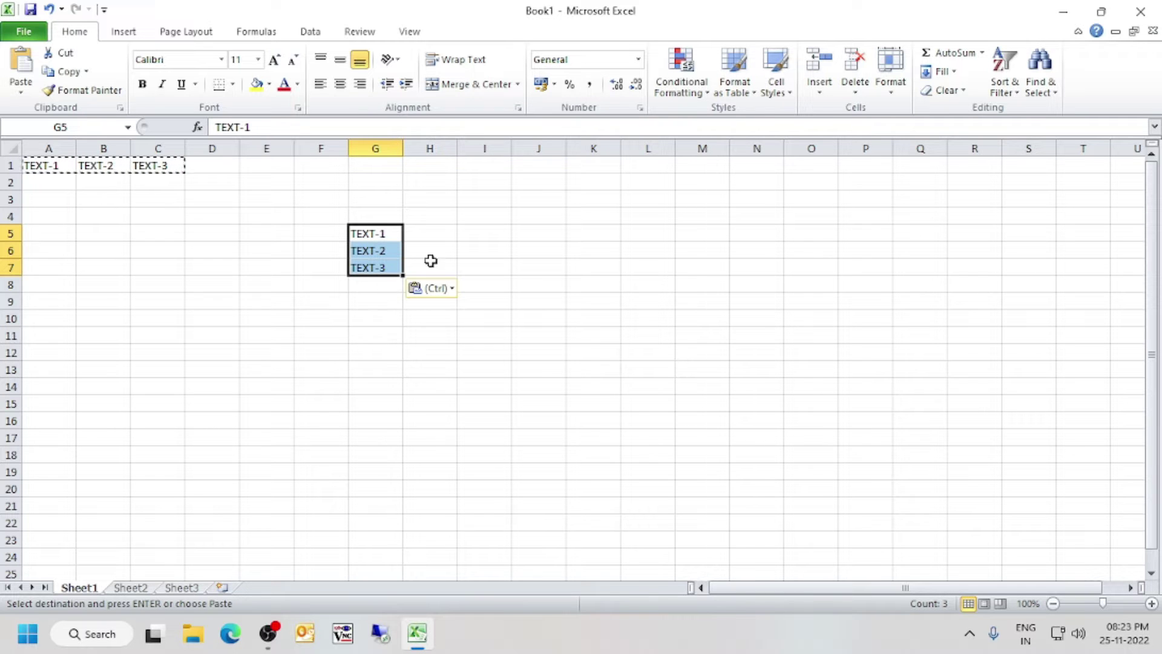
Select the transposed cells in column G and stretches of row 1 to compare vertical and horizontal layout
click(421, 234)
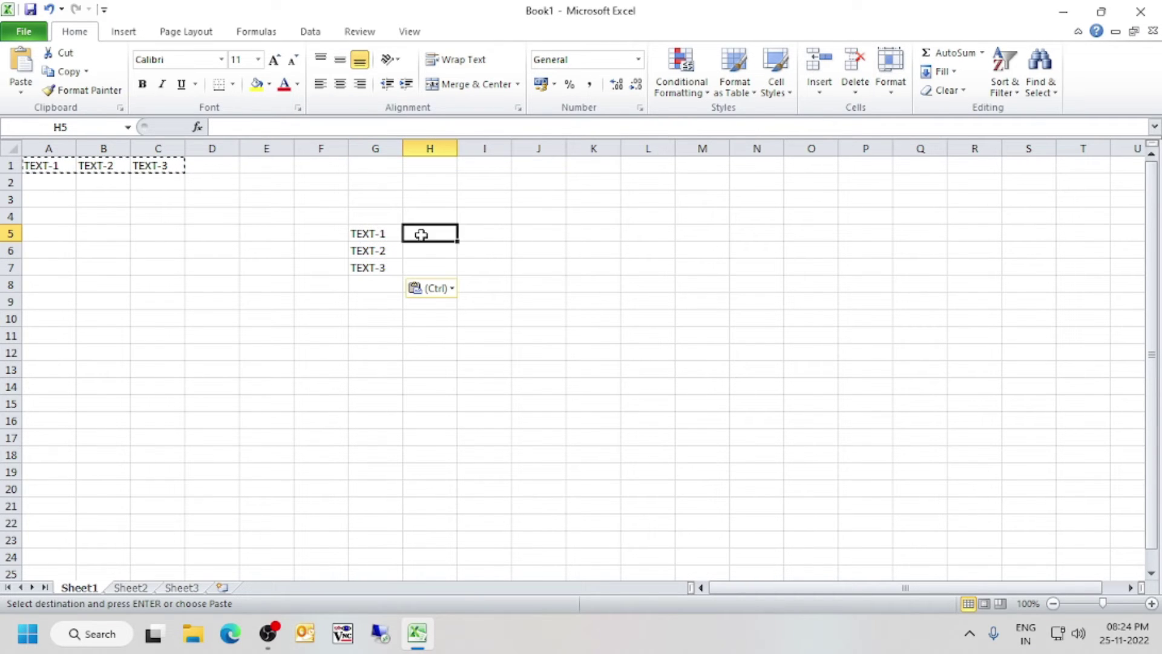
click(358, 236)
click(366, 271)
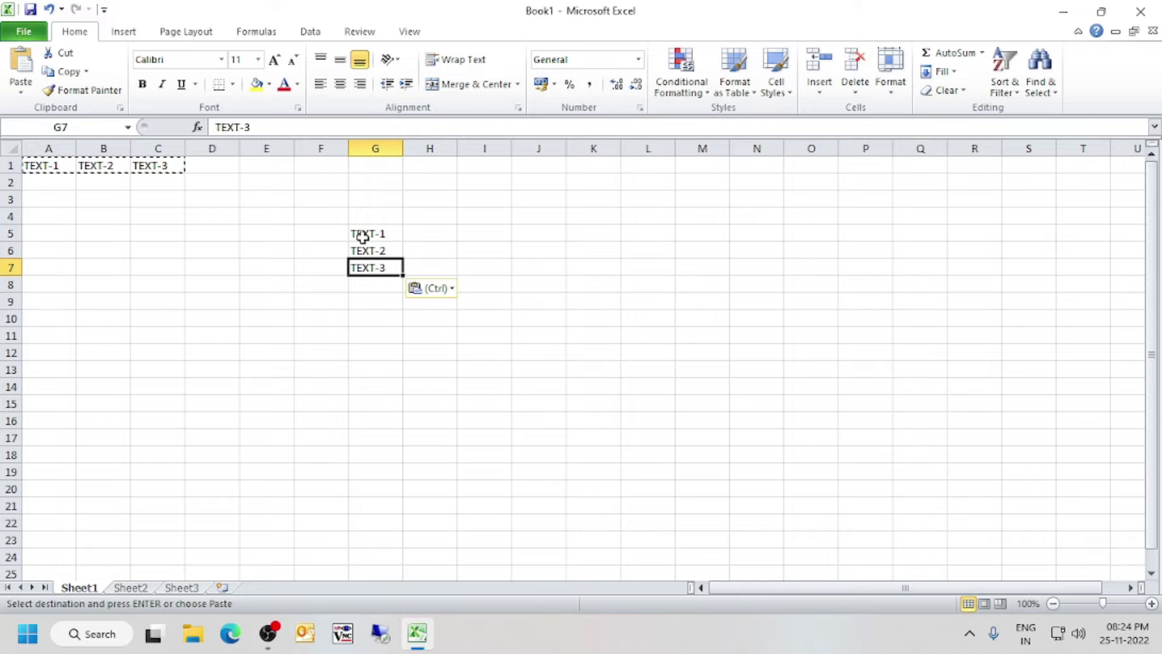
drag(25, 166, 614, 165)
click(534, 203)
drag(36, 166, 567, 170)
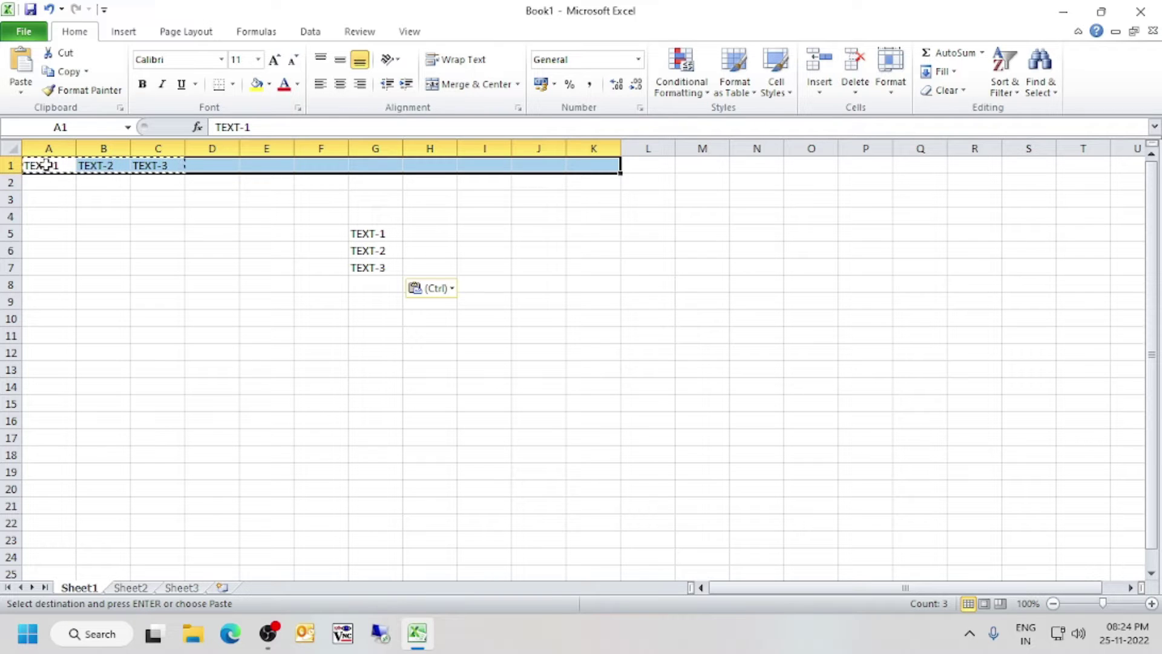
drag(38, 165, 260, 165)
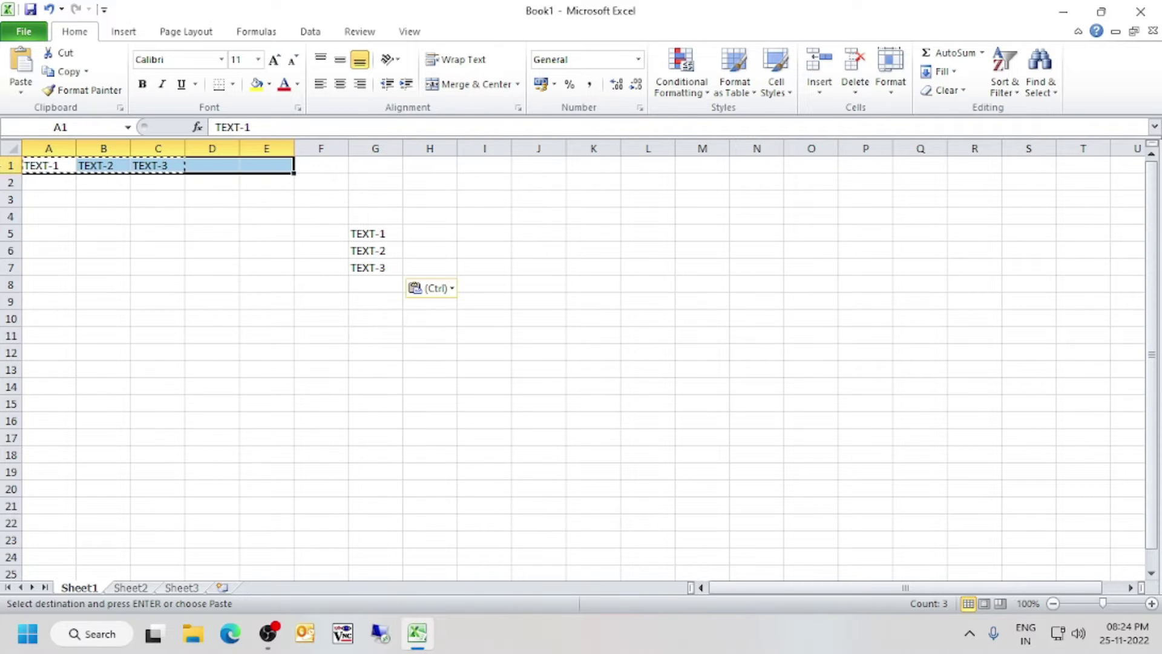
Select column A and row 1 and check the row's height and the column's width at their header borders
click(48, 148)
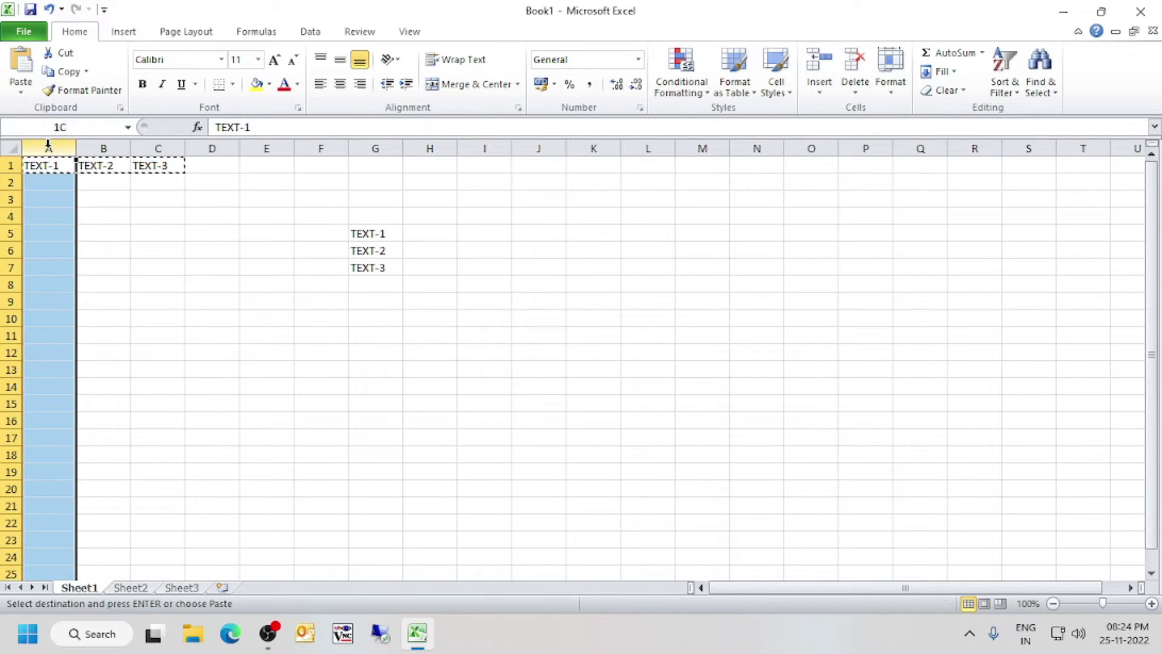
click(10, 164)
drag(14, 172, 15, 173)
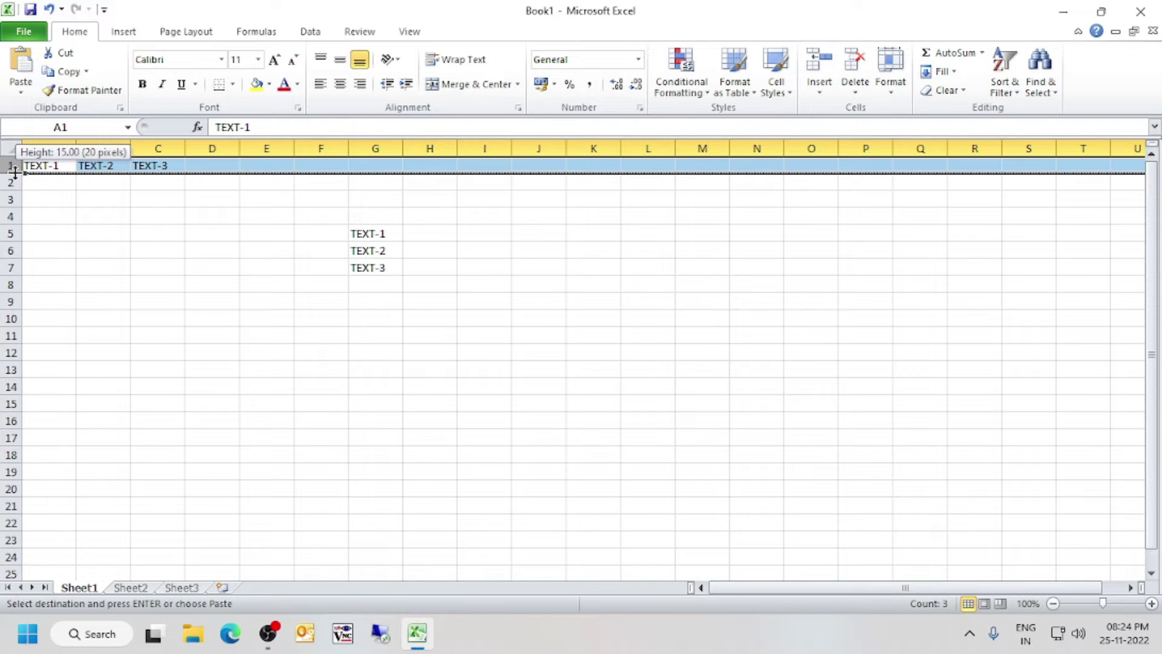
drag(14, 173, 14, 173)
drag(74, 147, 75, 147)
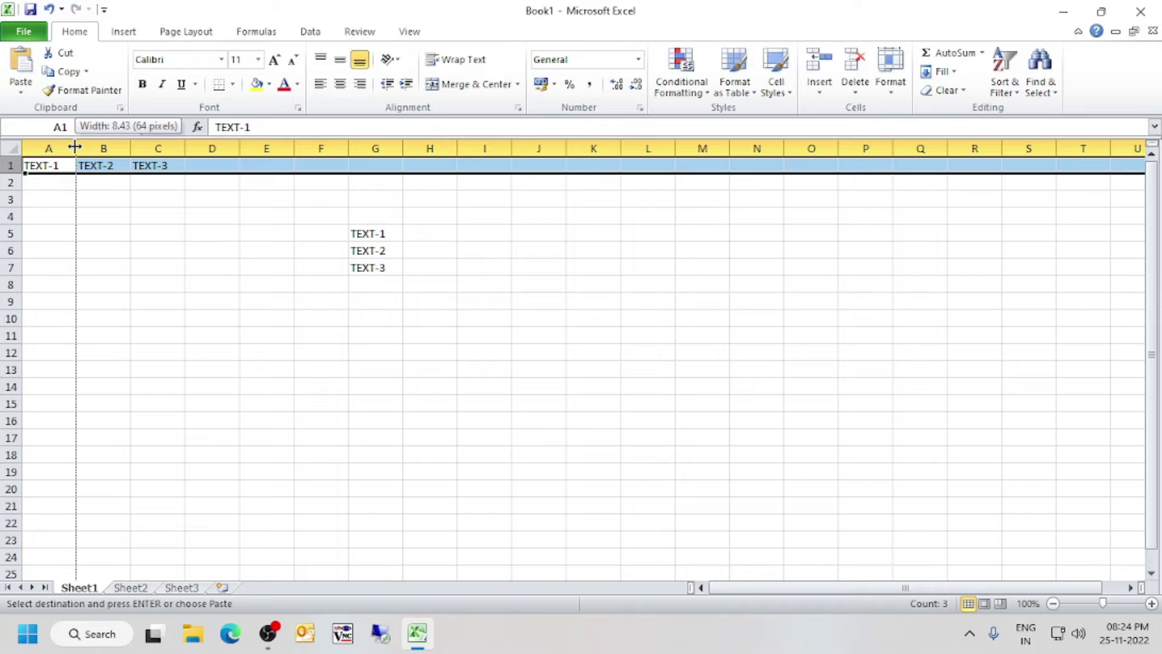
drag(75, 147, 76, 147)
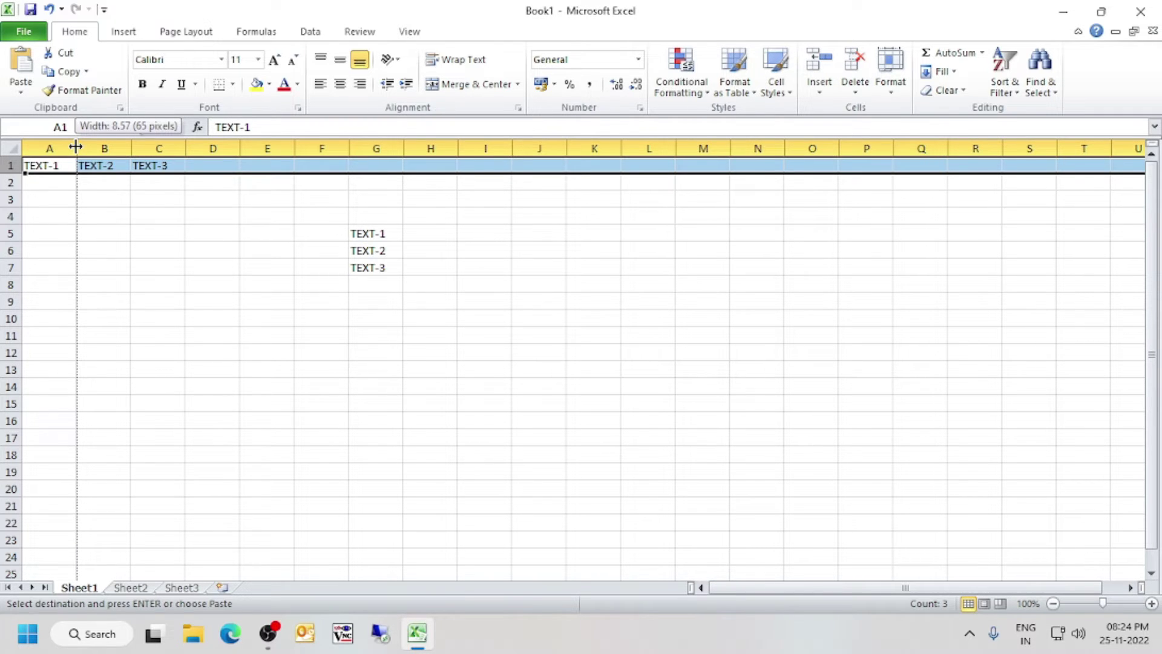
drag(76, 147, 76, 215)
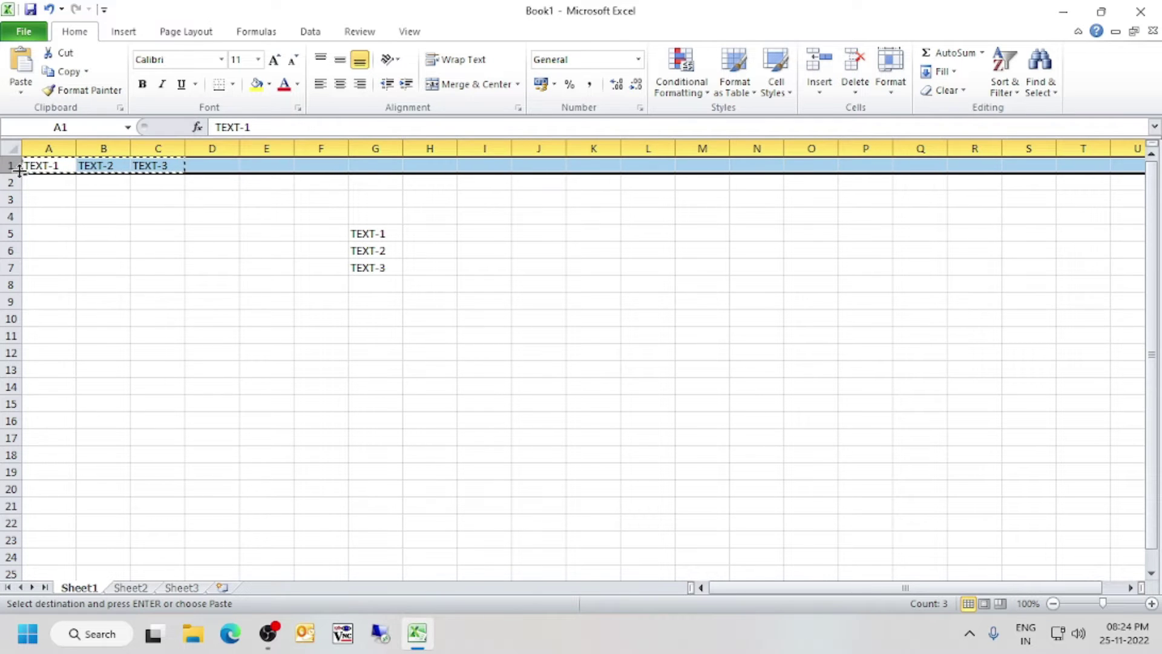
Try making row 1 several times taller, undo the height change and clear the pending copy of A1:C1
drag(17, 172, 36, 307)
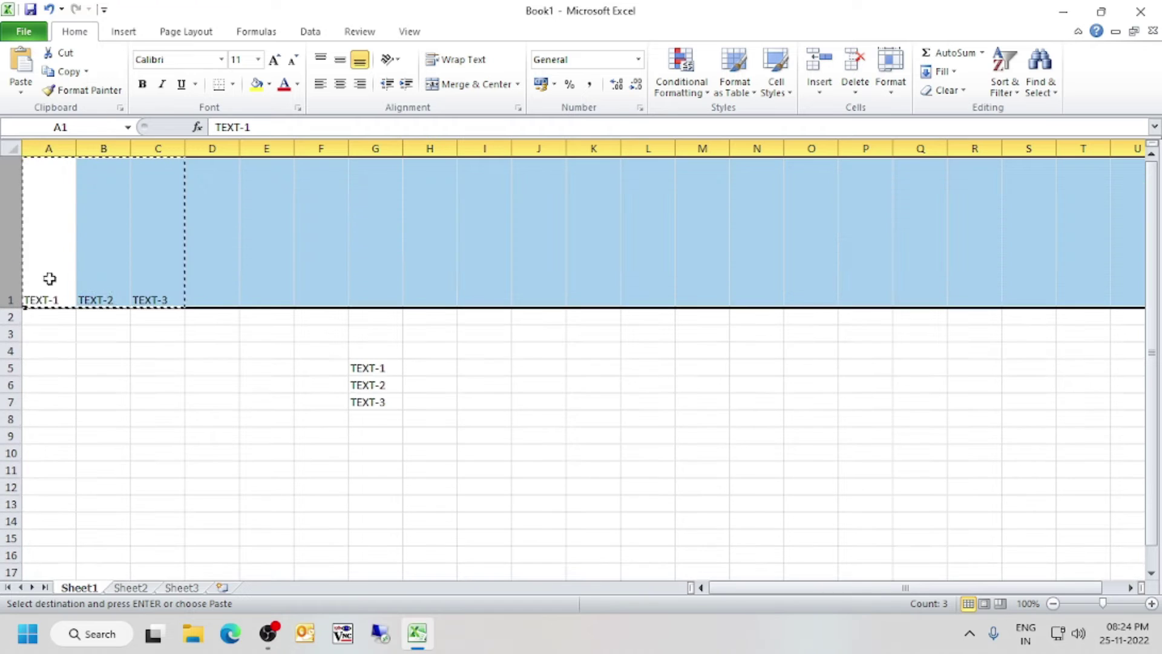
click(105, 262)
key(ctrl+z)
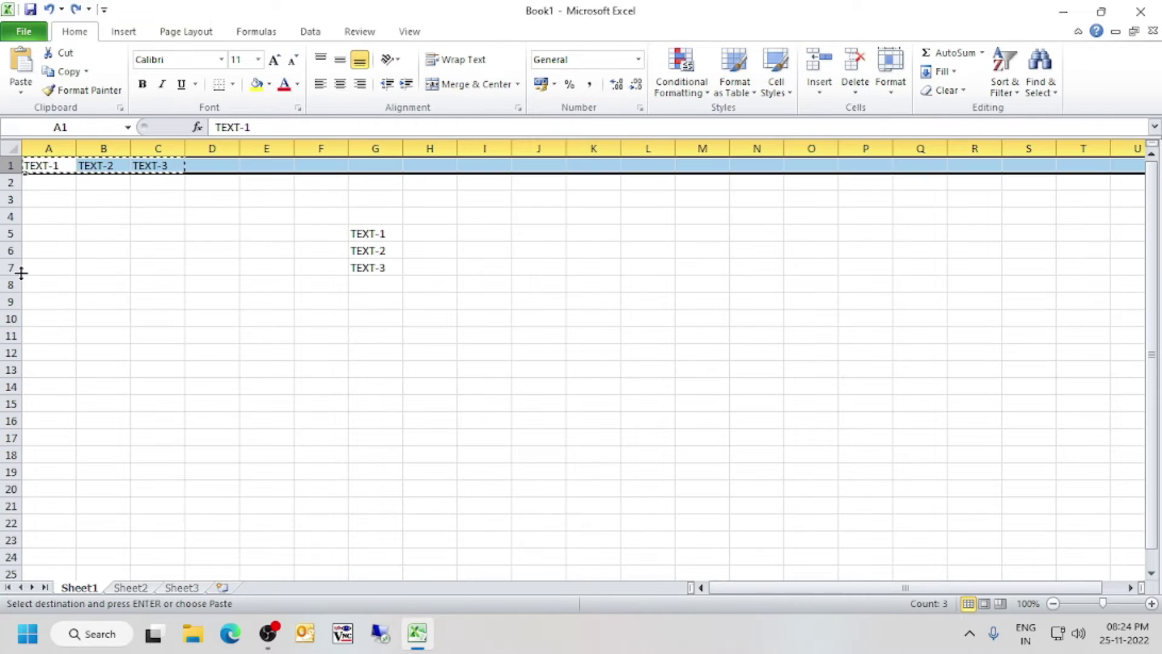
click(143, 199)
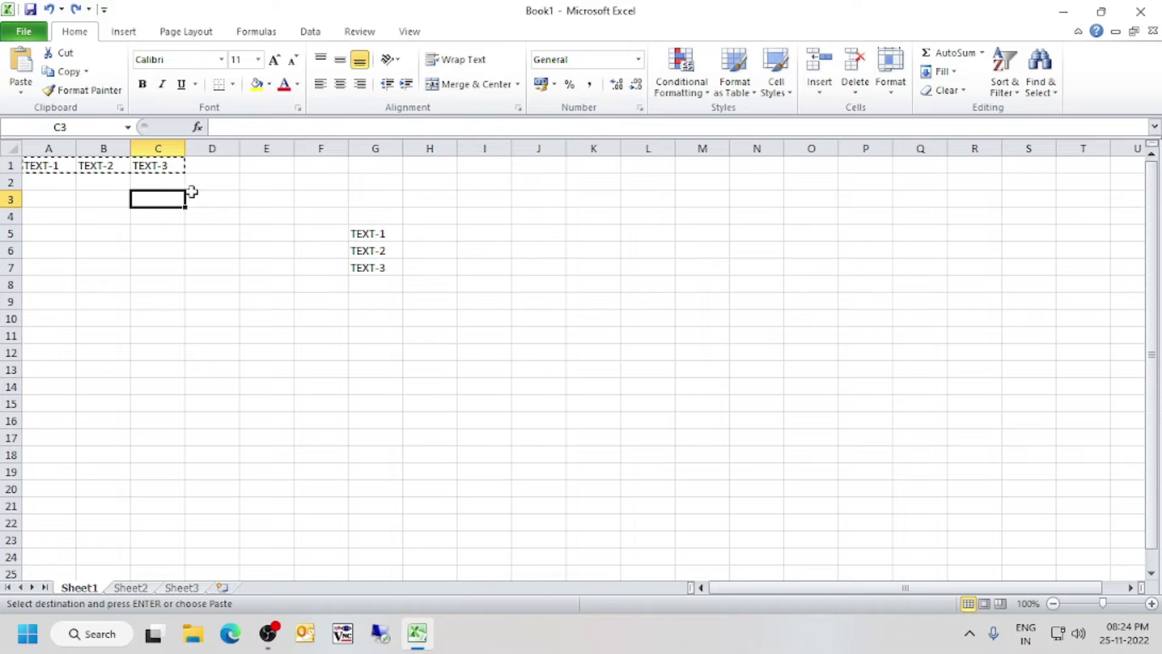
key(Escape)
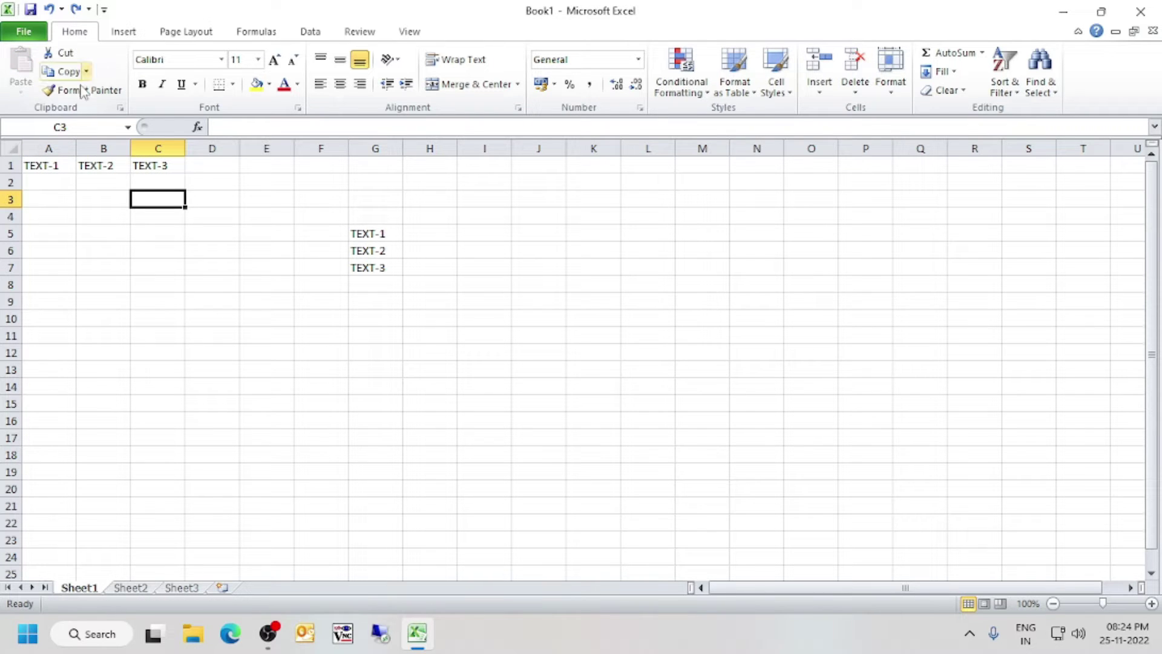
Copy the blank cell C3, look at the paste options at H5 and paste the copy into cell D11
click(87, 71)
click(86, 92)
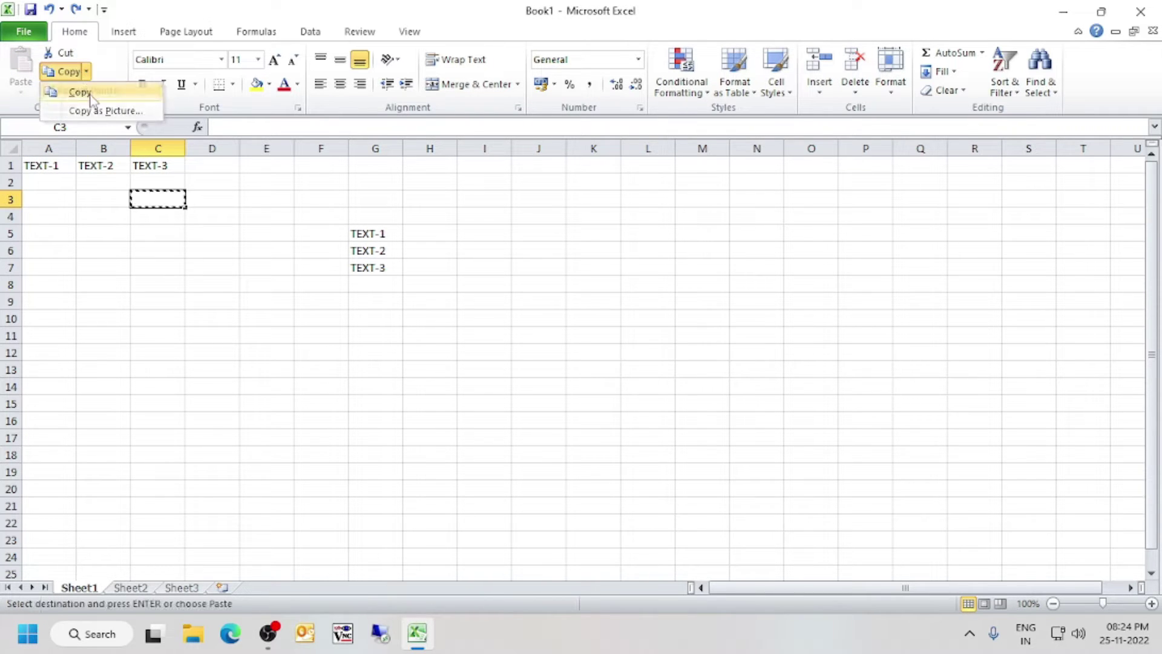
right_click(427, 230)
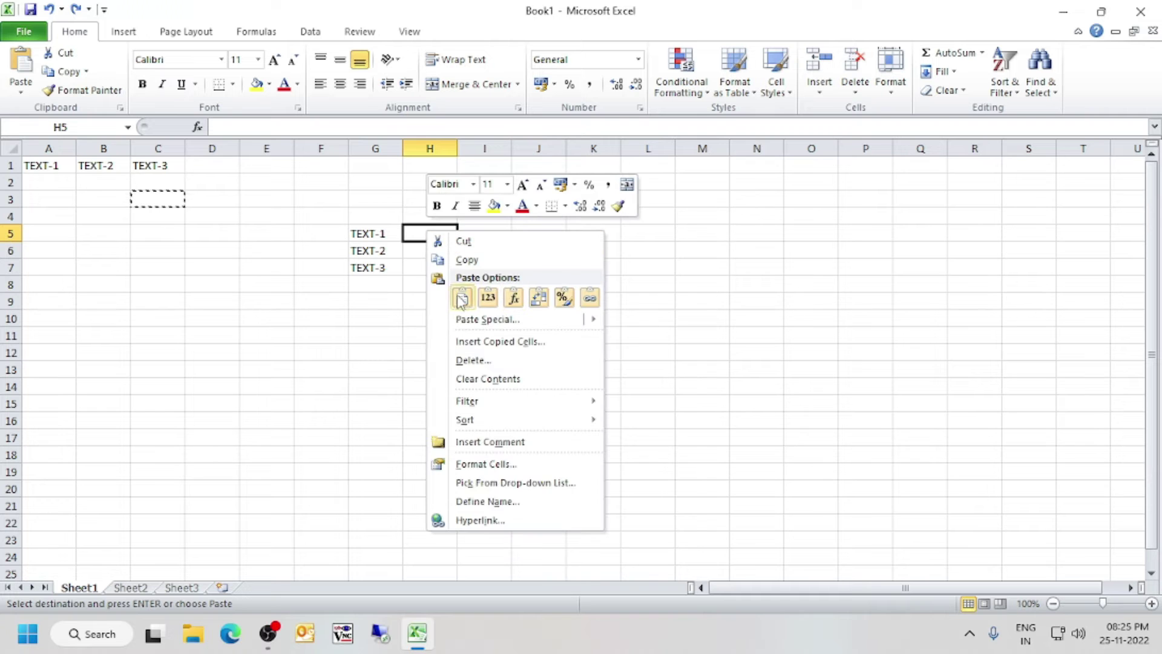
click(77, 232)
click(212, 335)
click(18, 75)
Look at the copy options for cell G5 and paste the still-copied blank cell C3 into cell B6
click(394, 226)
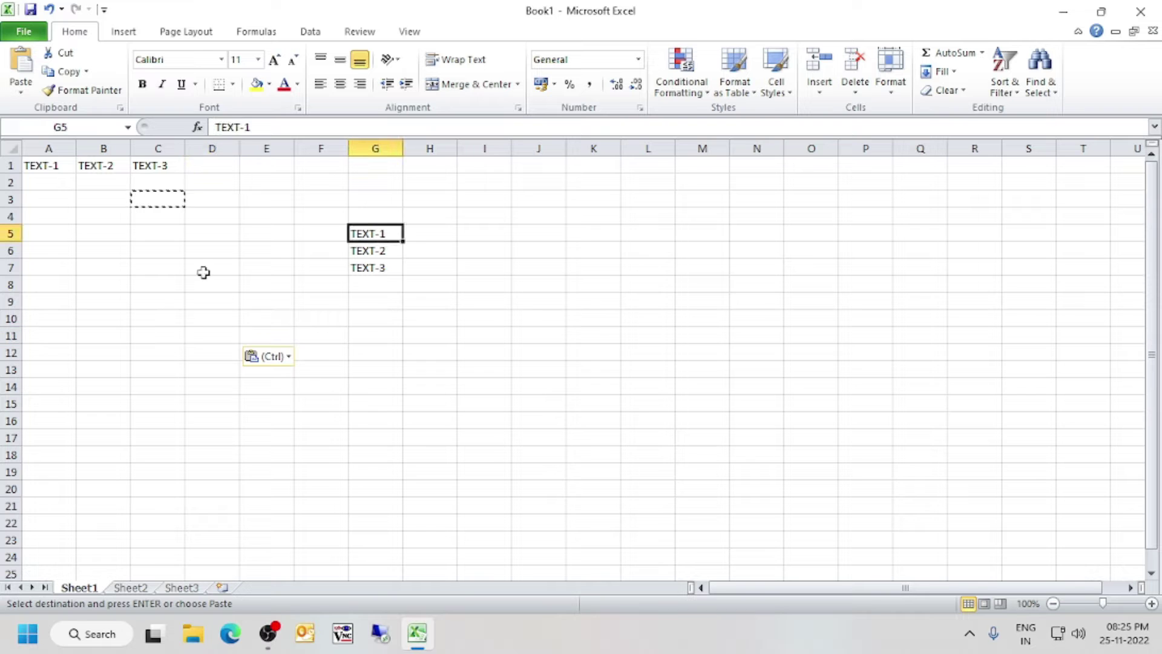
click(86, 72)
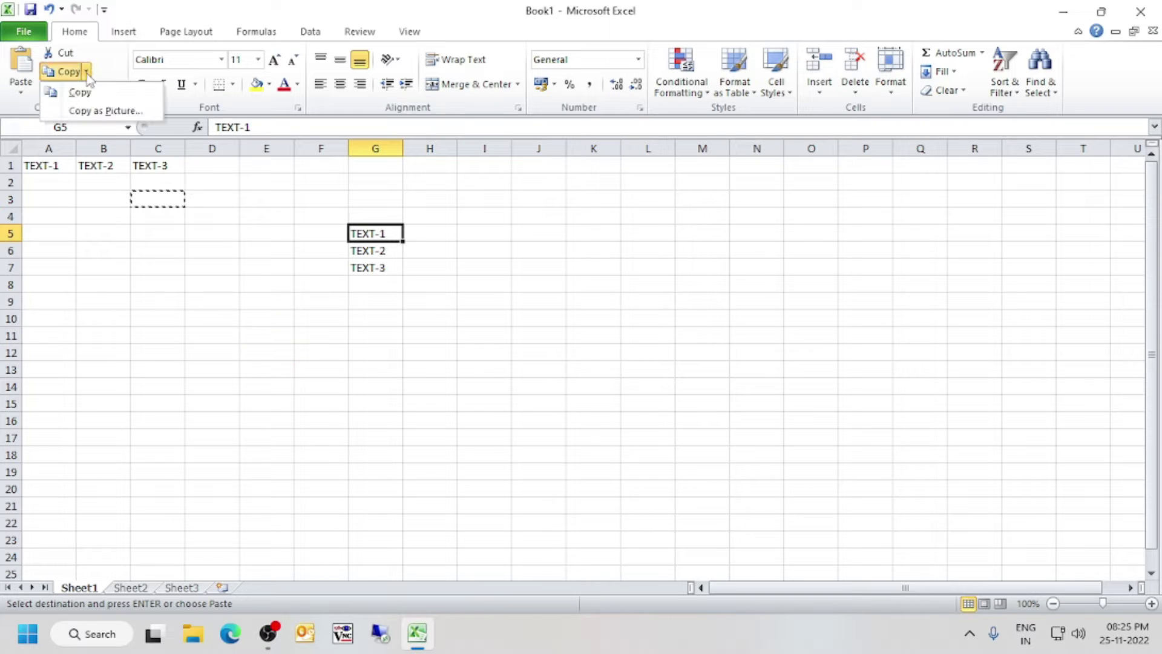
click(121, 305)
click(117, 254)
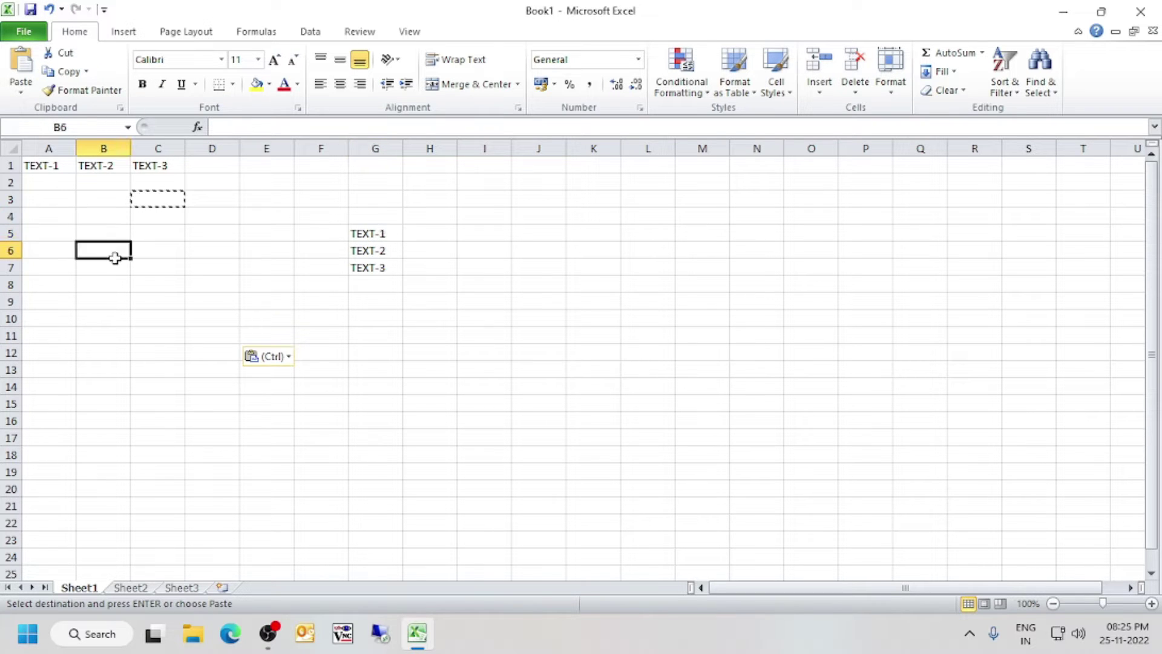
click(27, 78)
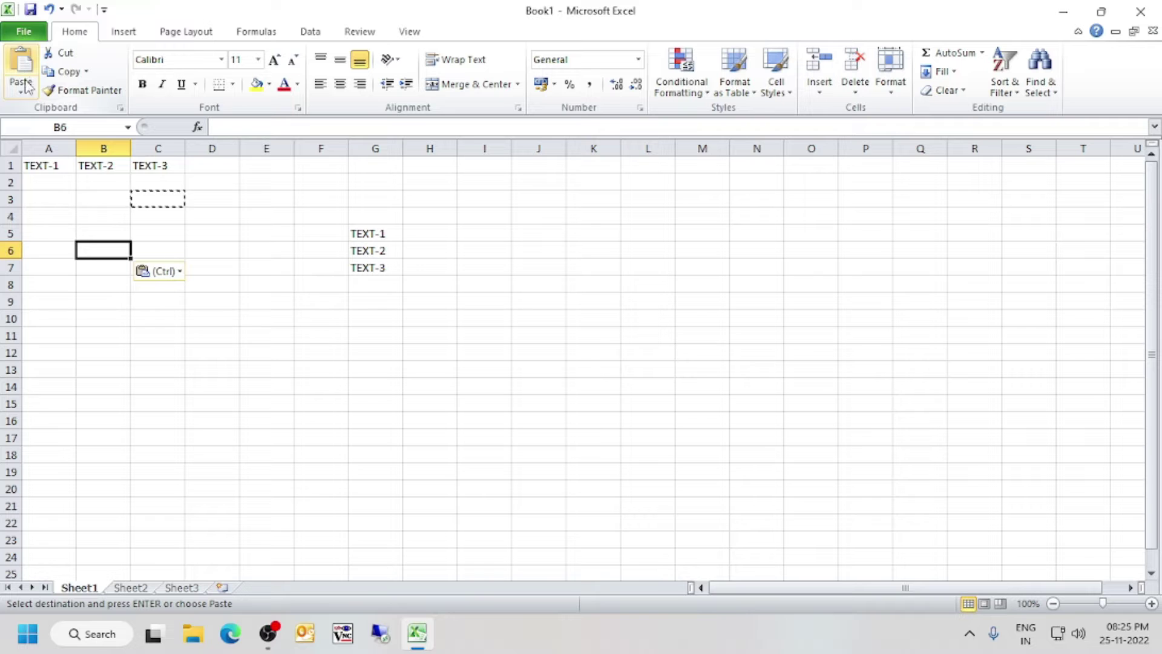
Copy TEXT-1 from cell G5 and paste it into cells B6 and L10
click(370, 233)
click(75, 74)
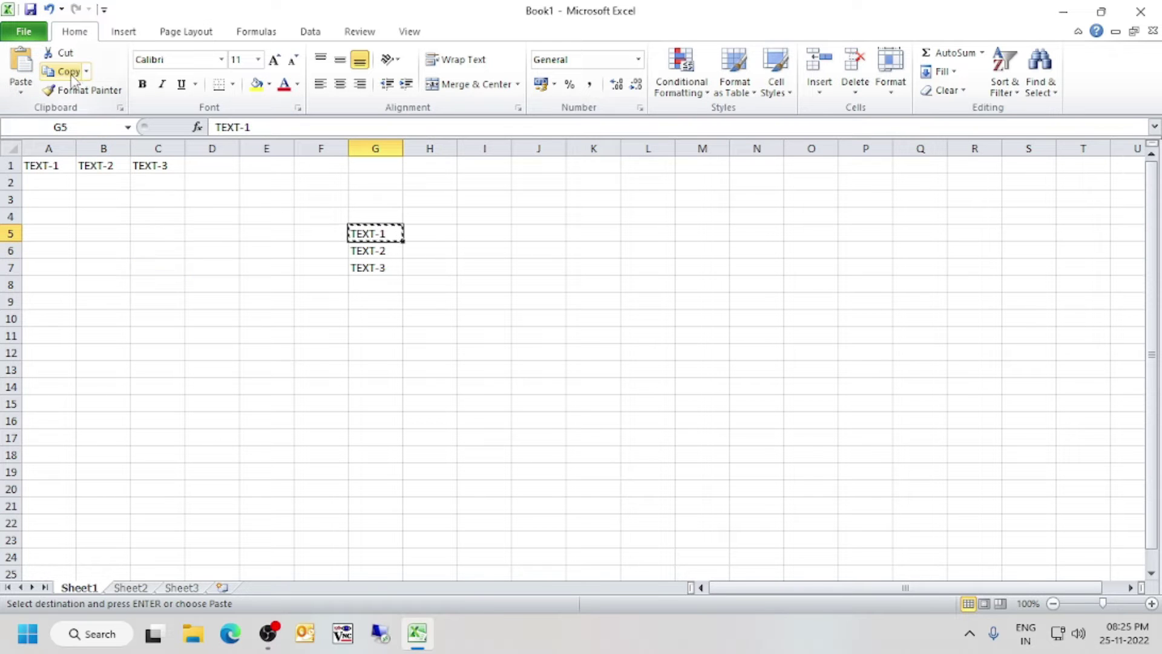
click(118, 250)
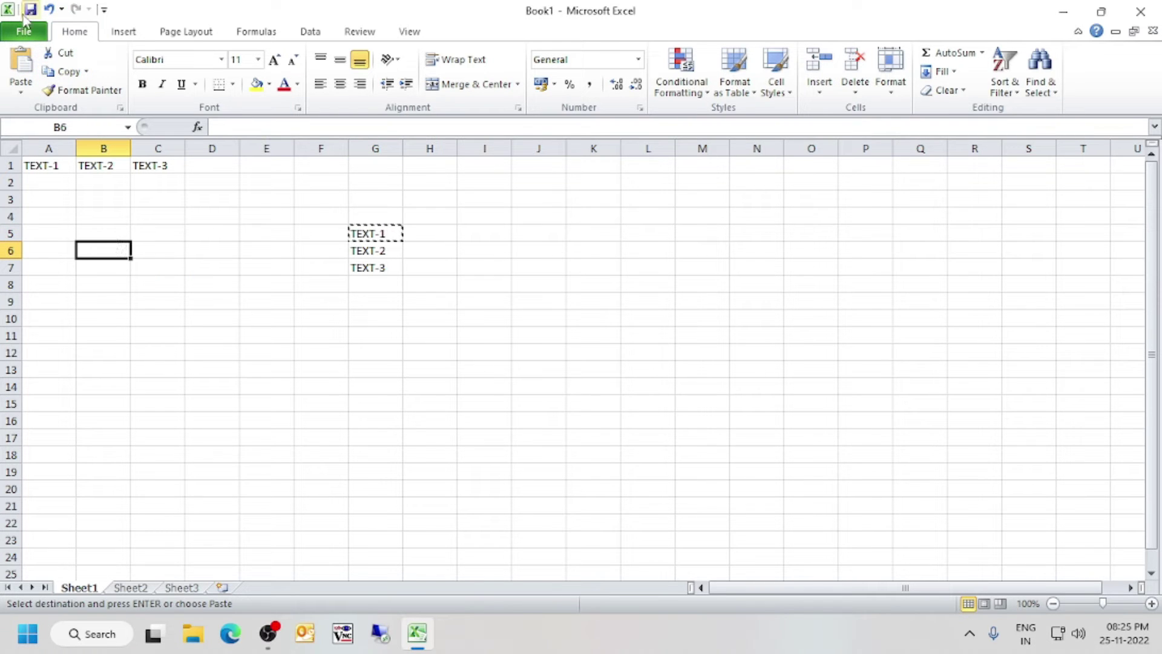
click(22, 67)
click(635, 319)
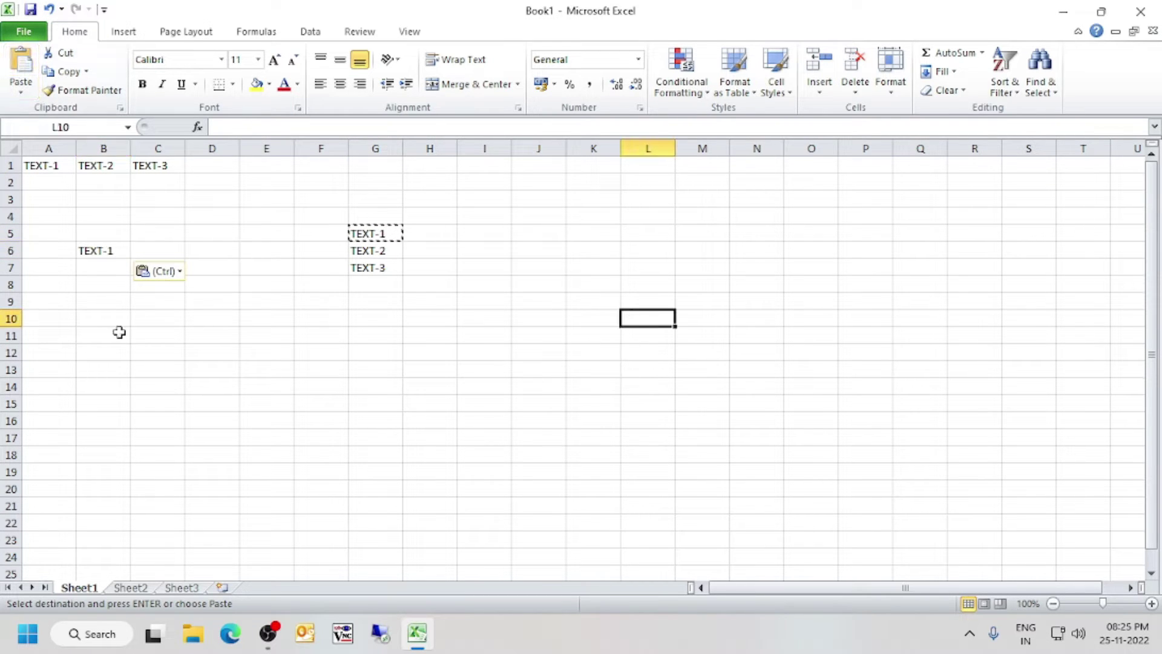
click(22, 66)
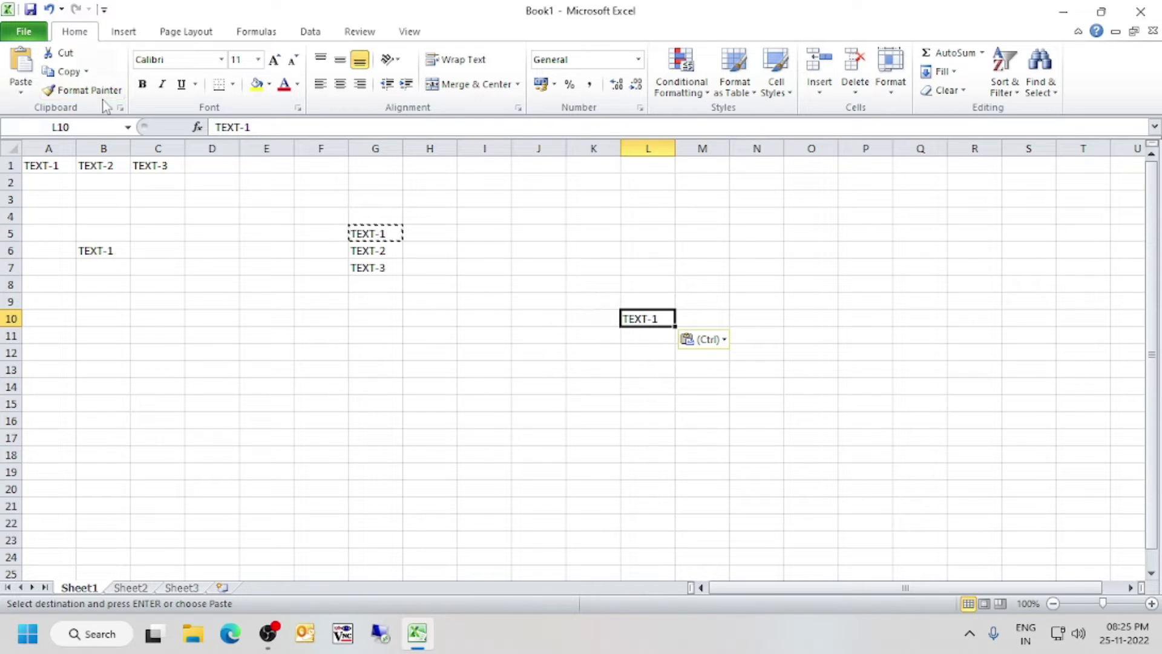
Cut TEXT-1 from cell G5, paste it into cell N8 and check the source and destination cells
click(368, 234)
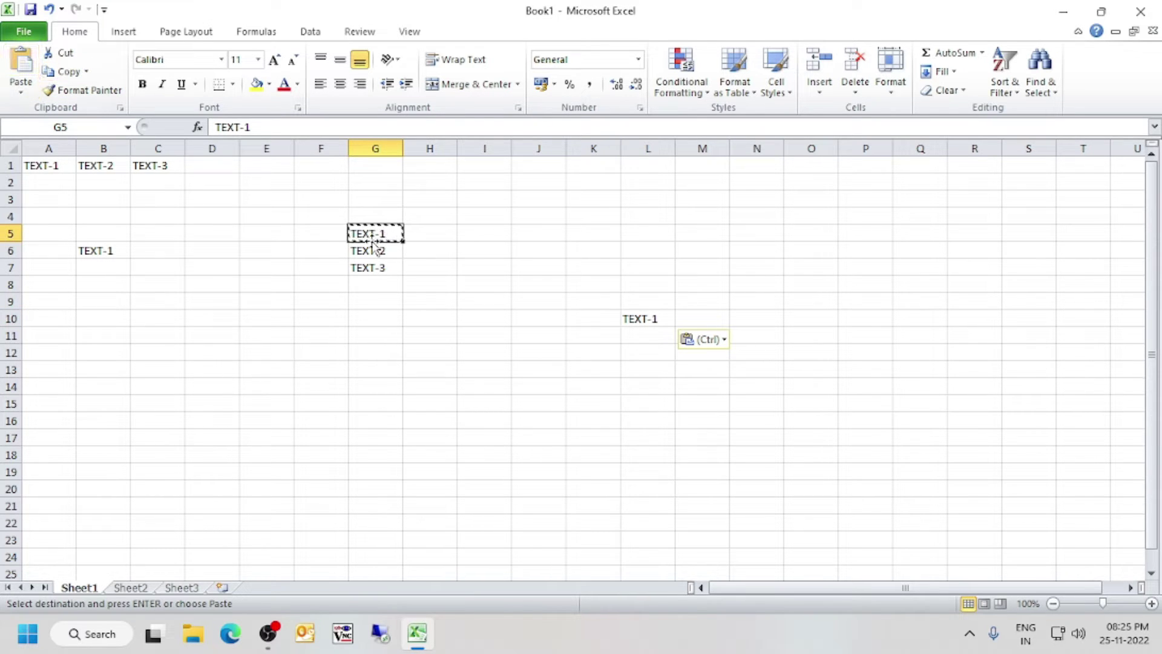
click(61, 58)
click(775, 284)
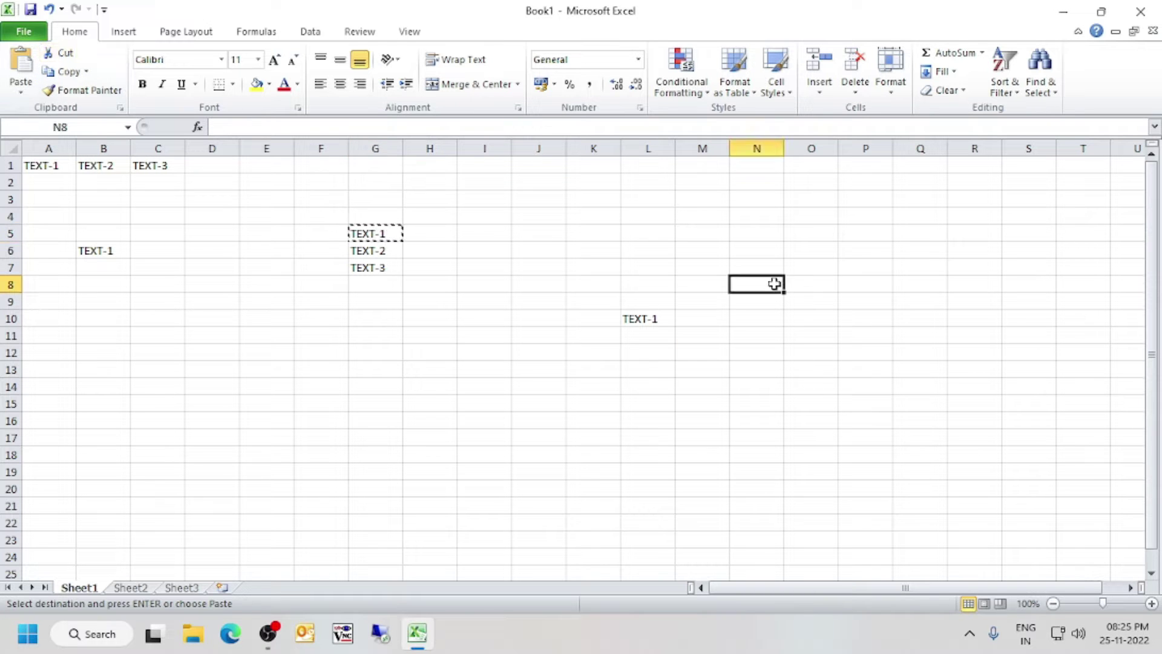
click(20, 79)
click(376, 233)
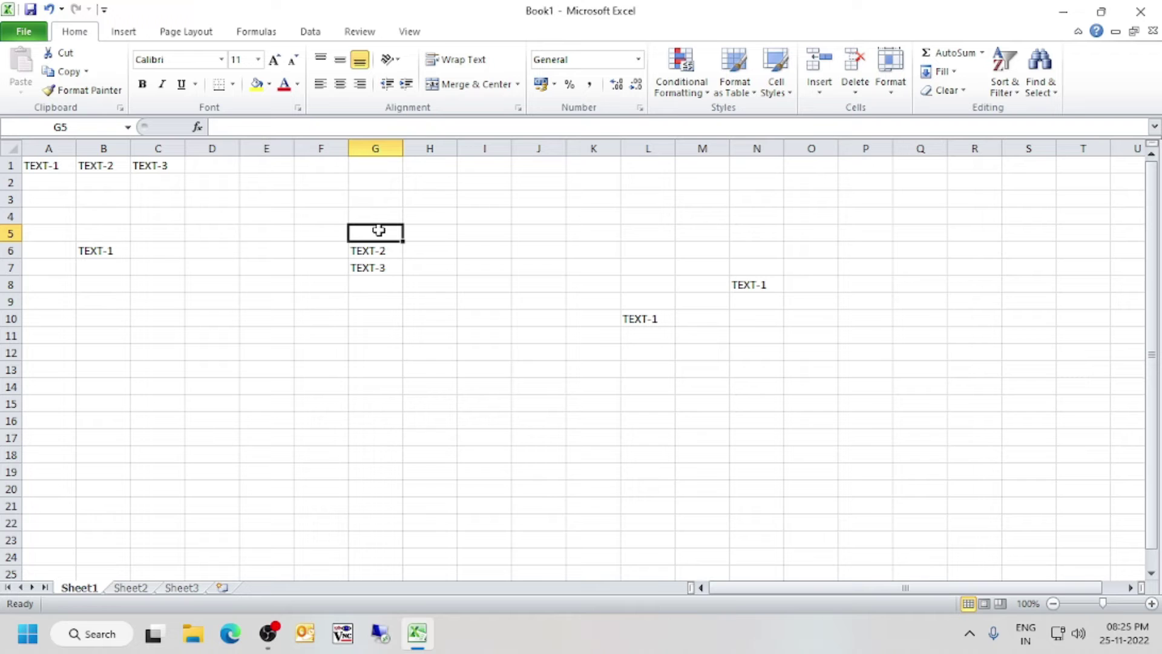
click(760, 285)
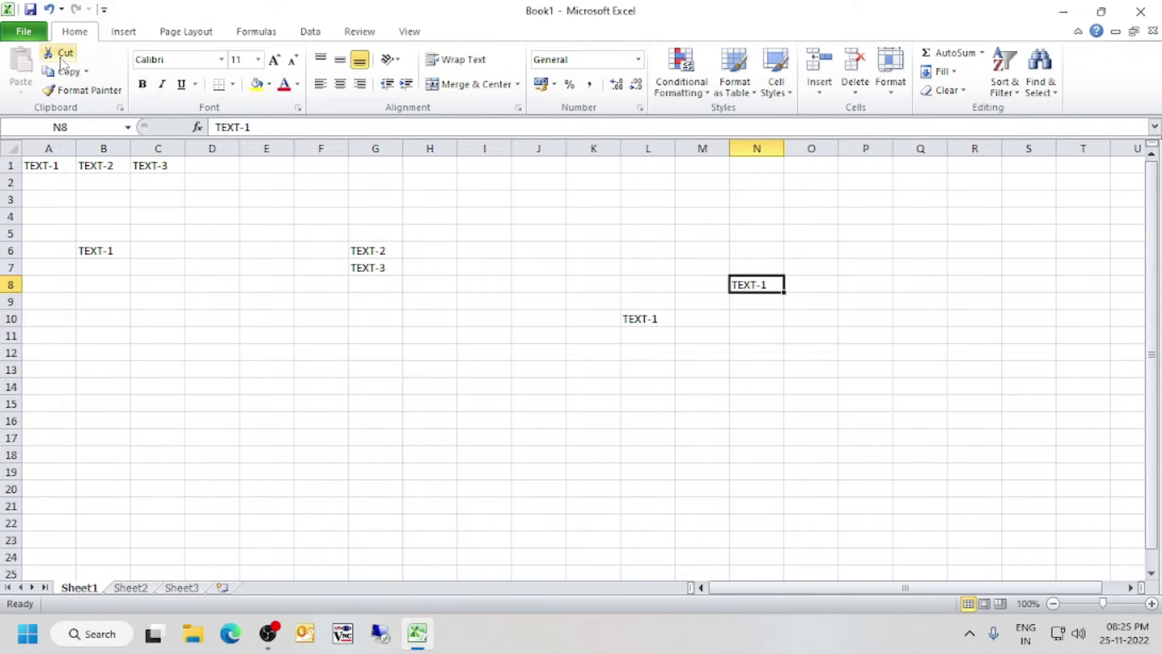
click(365, 253)
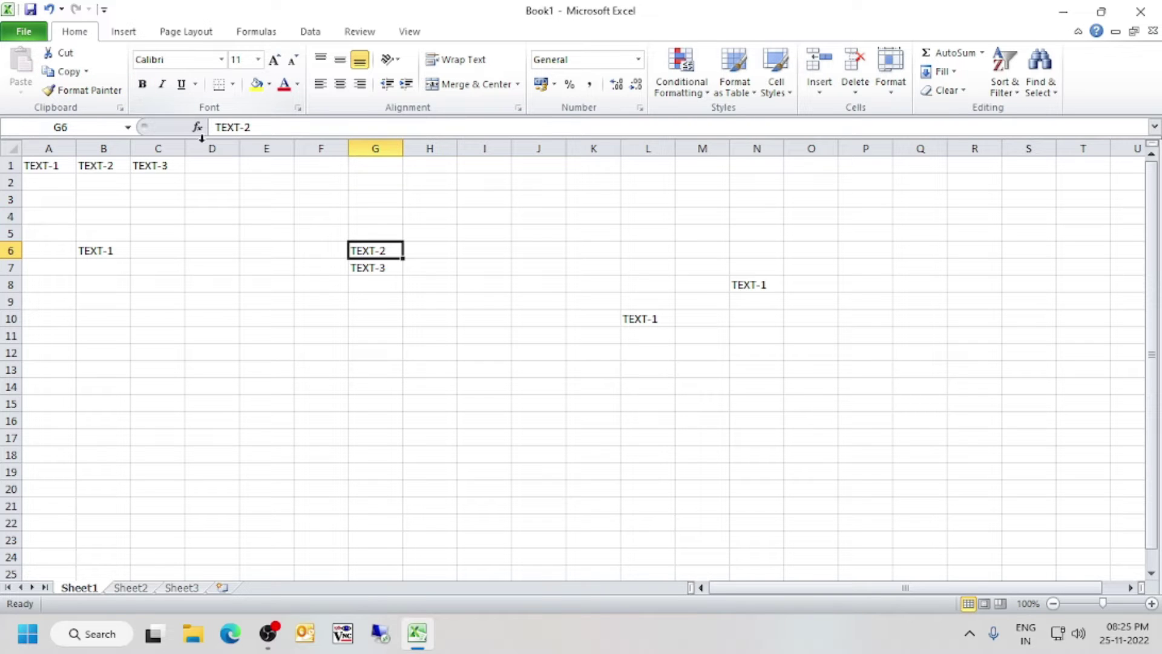
click(776, 287)
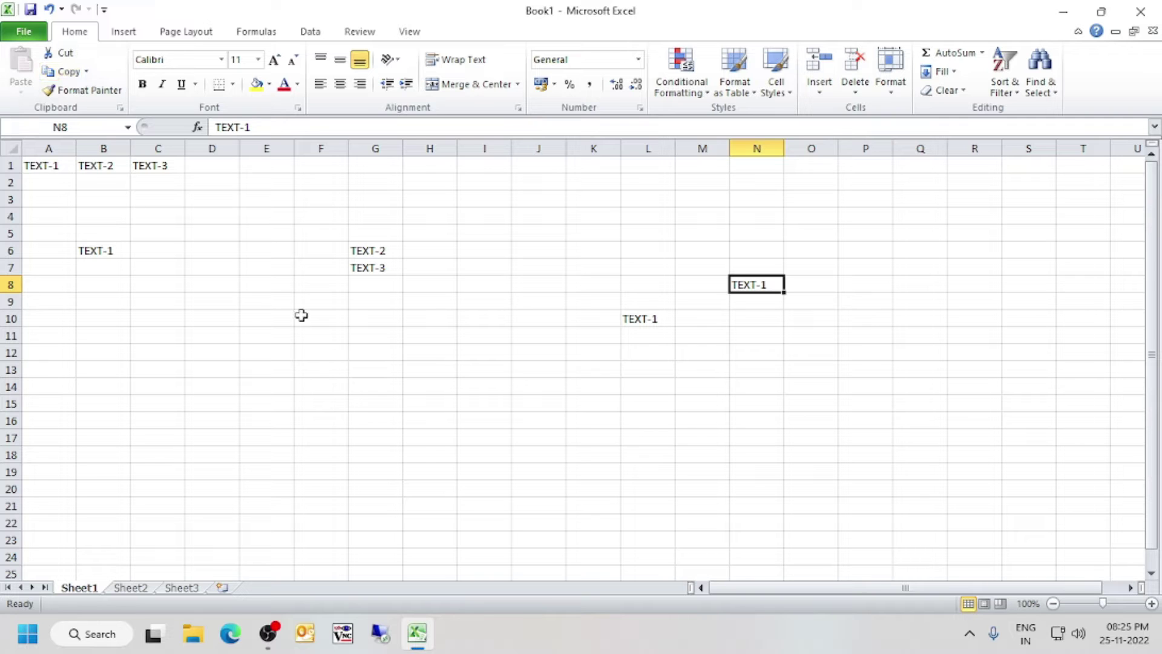
Copy TEXT-2 from cell G6 and paste it into cells N7, P7 and R6
click(358, 249)
key(ctrl+c)
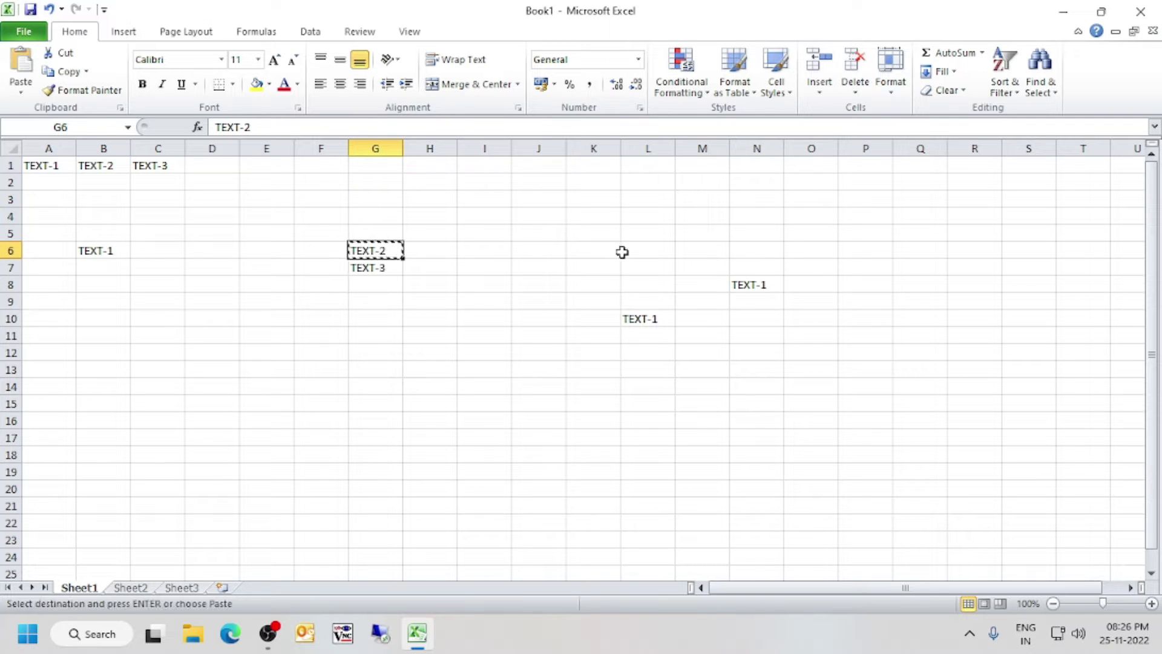
click(744, 257)
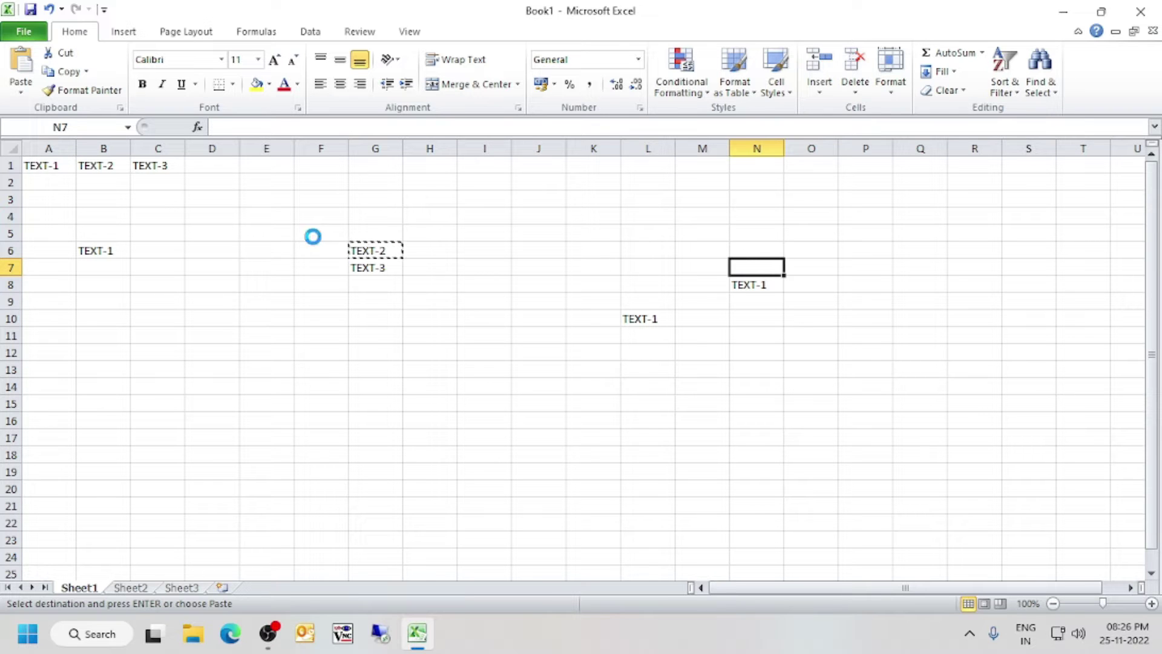
key(ctrl+v)
click(864, 272)
key(ctrl+v)
click(964, 253)
key(ctrl+v)
click(811, 363)
key(ctrl+c)
click(484, 385)
key(ctrl+c)
click(528, 302)
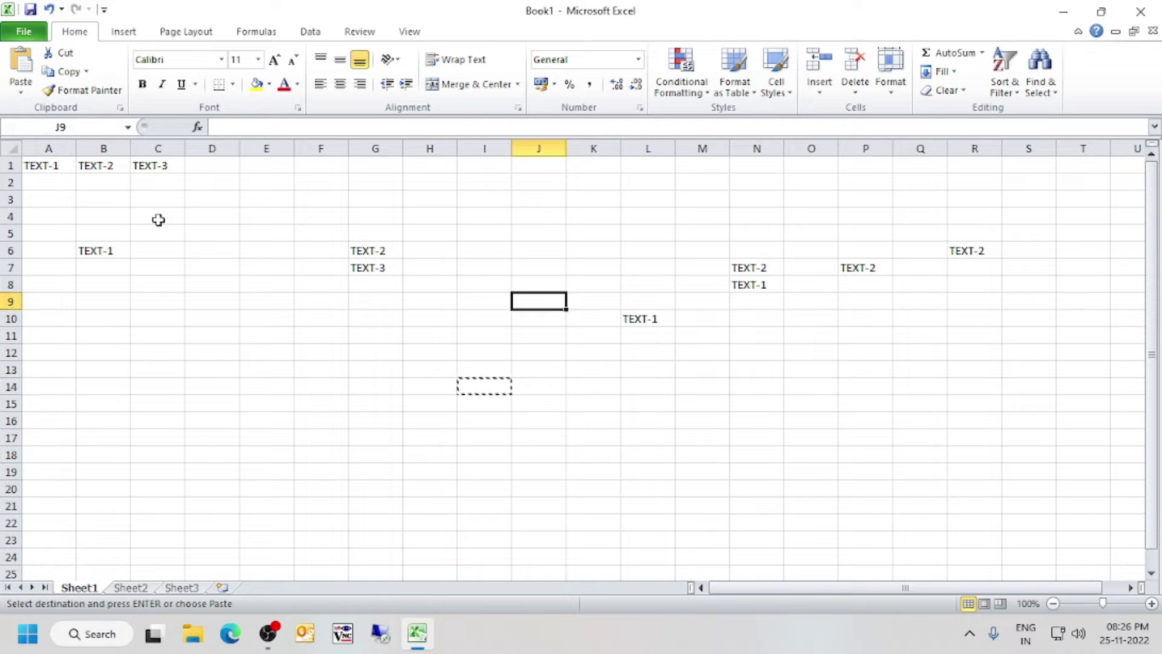
Cut TEXT-2 from cell G6, paste it into cell L8 and check both cells
click(371, 253)
key(ctrl+c)
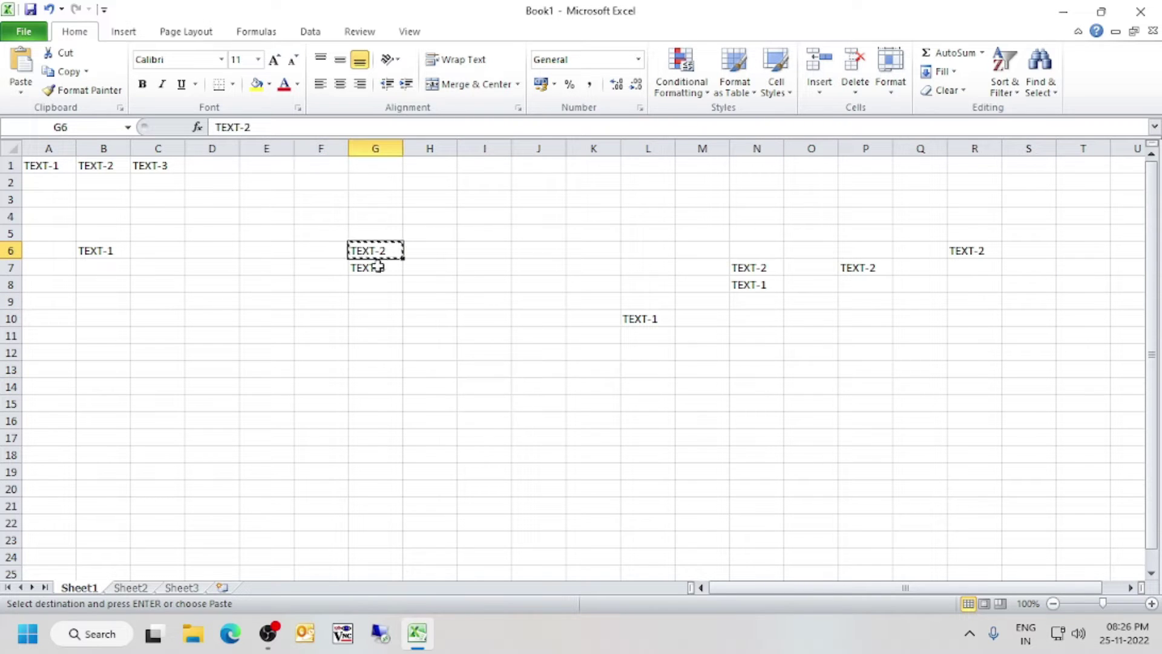
click(601, 223)
click(667, 280)
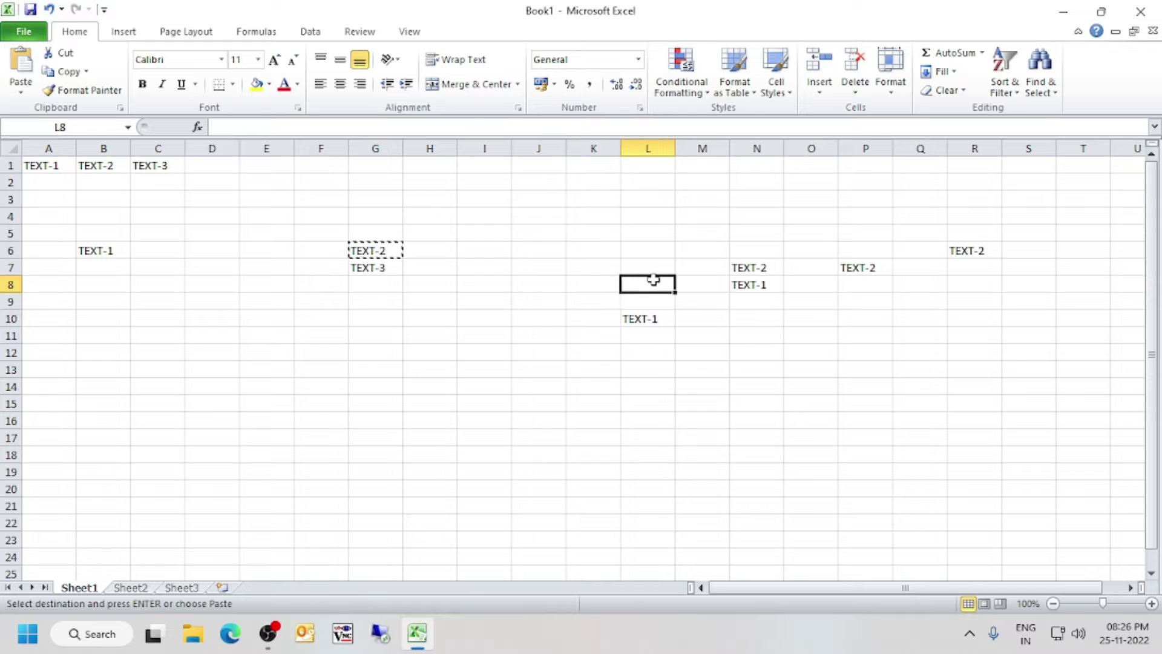
key(ctrl+v)
click(384, 255)
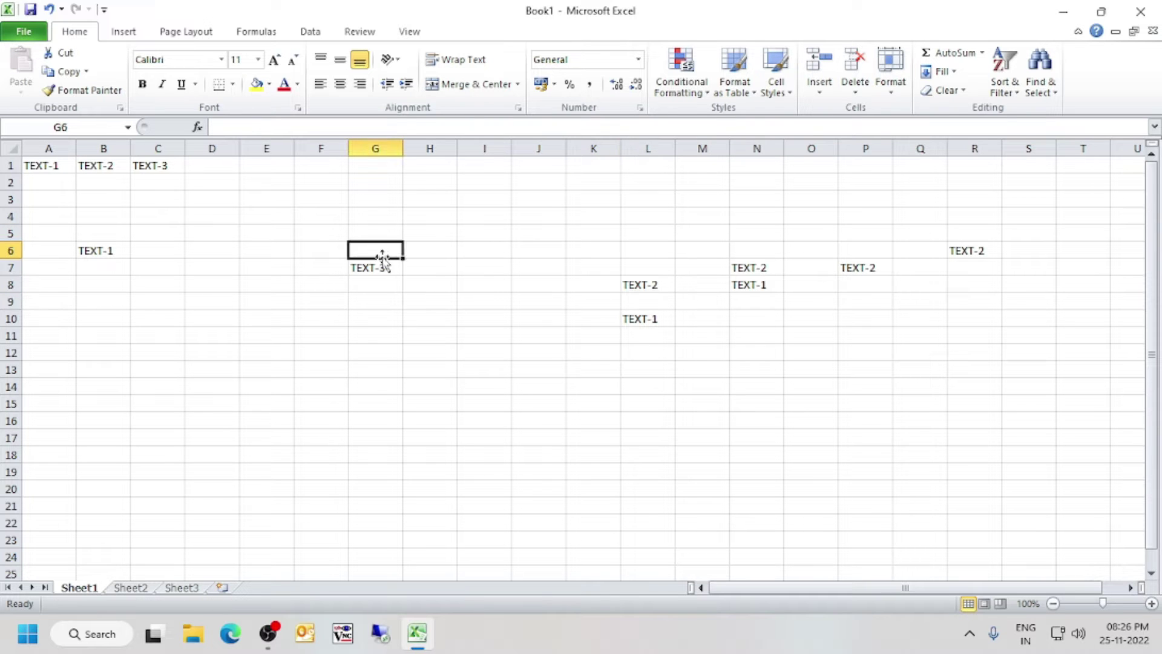
click(641, 289)
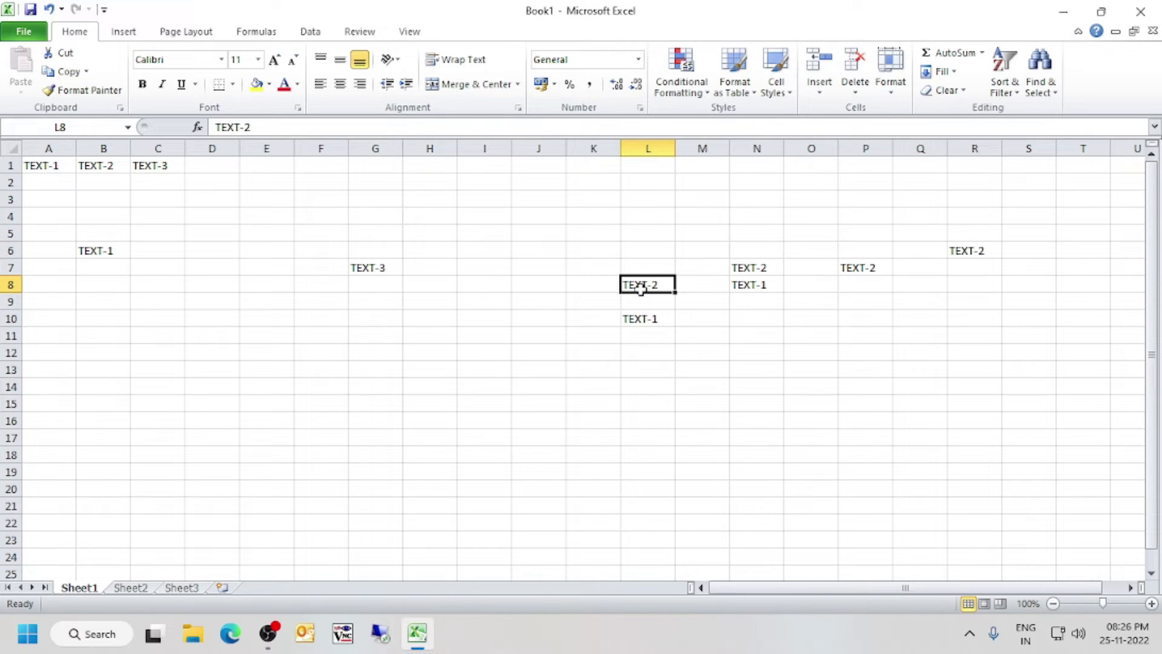
click(112, 233)
click(169, 216)
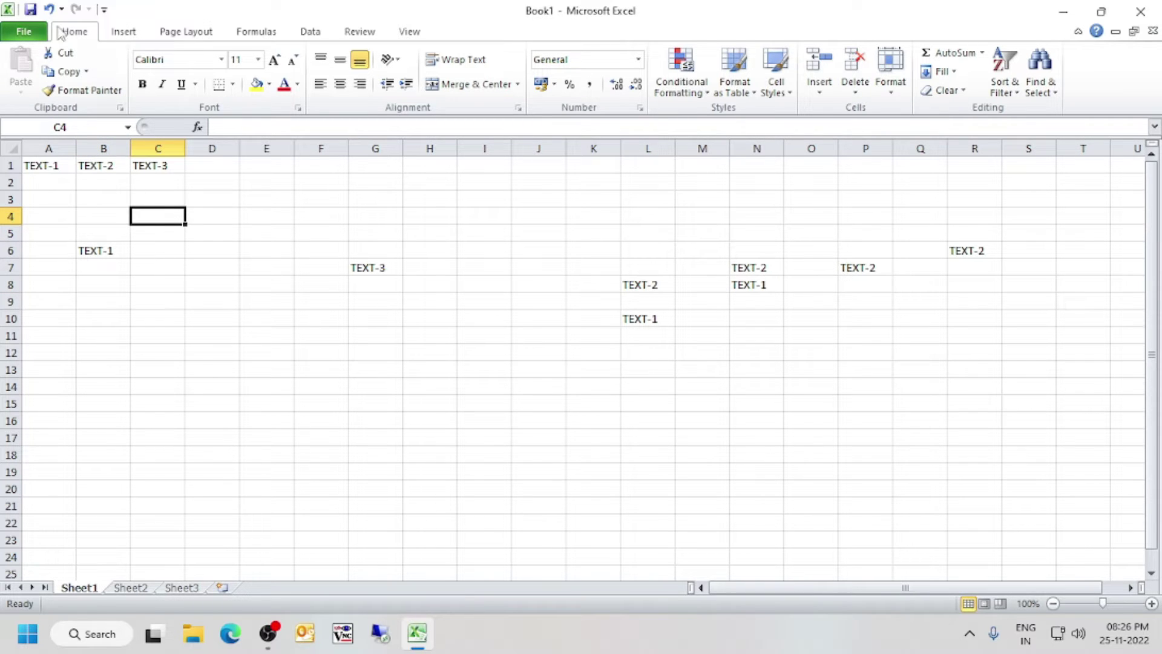
click(64, 55)
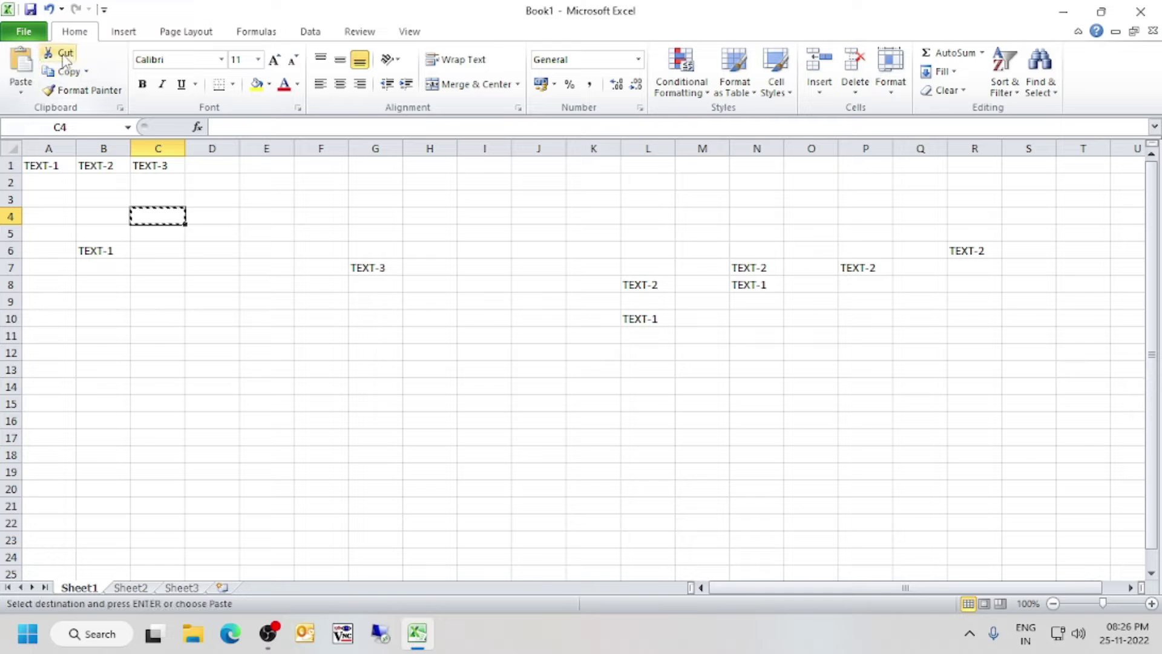
click(210, 259)
Enter the text CTR+x in cell C4
click(171, 218)
text(CTR+x)
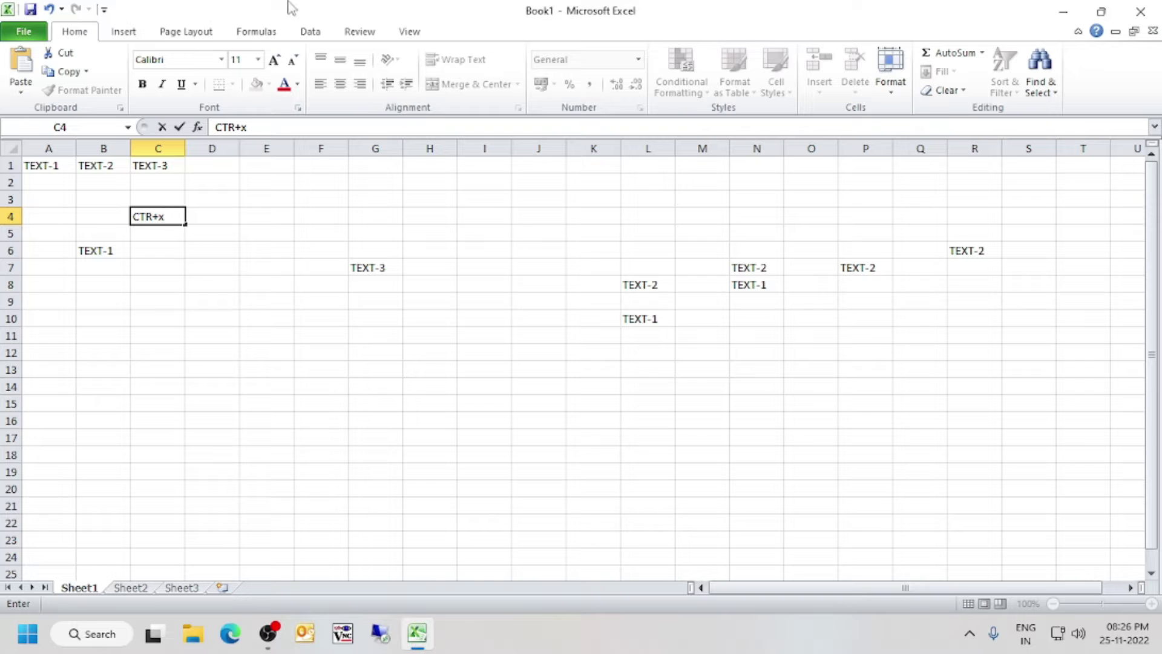
click(193, 297)
Cut CTR+x from cell C4 and paste it into cell H4
click(165, 217)
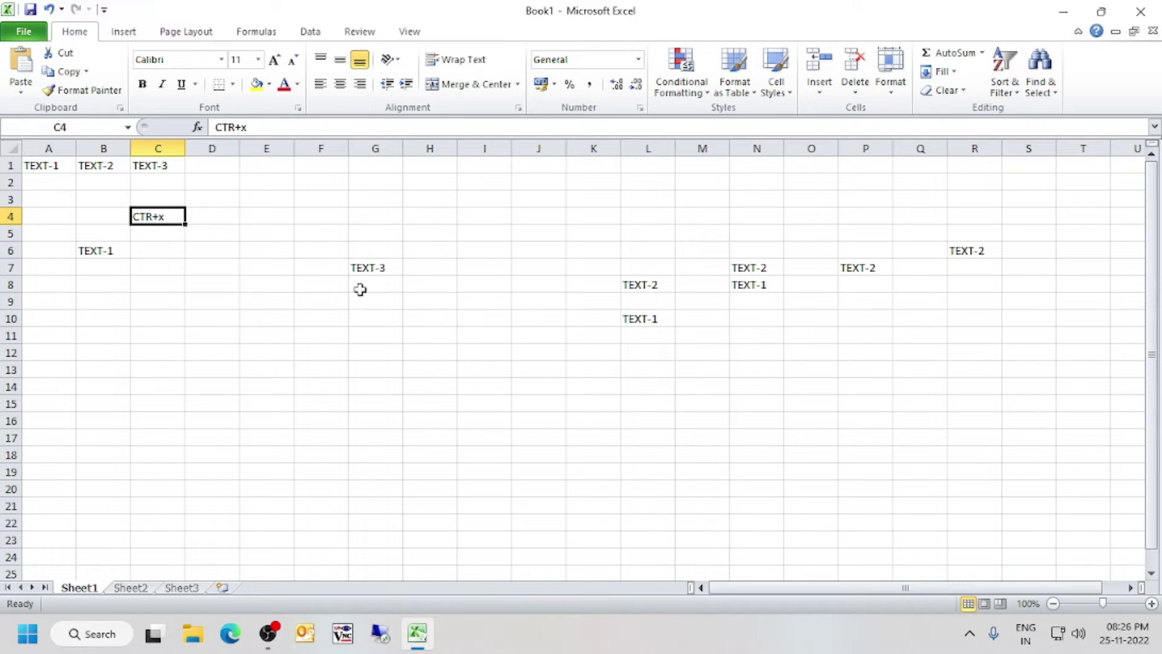
key(ctrl+x)
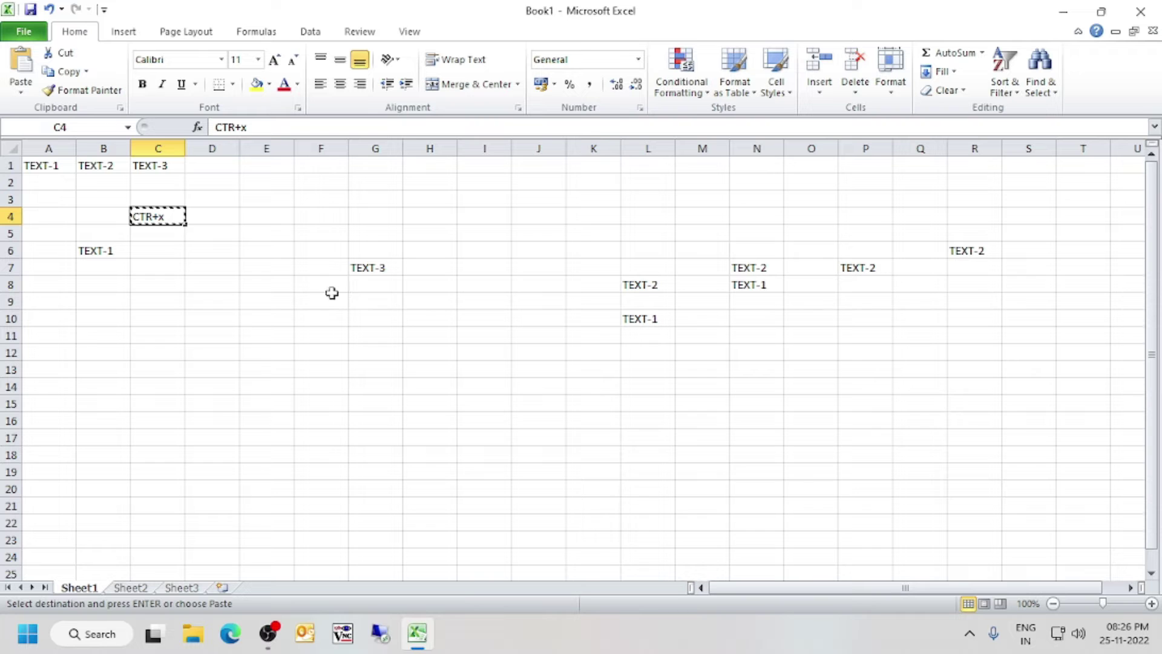
click(457, 217)
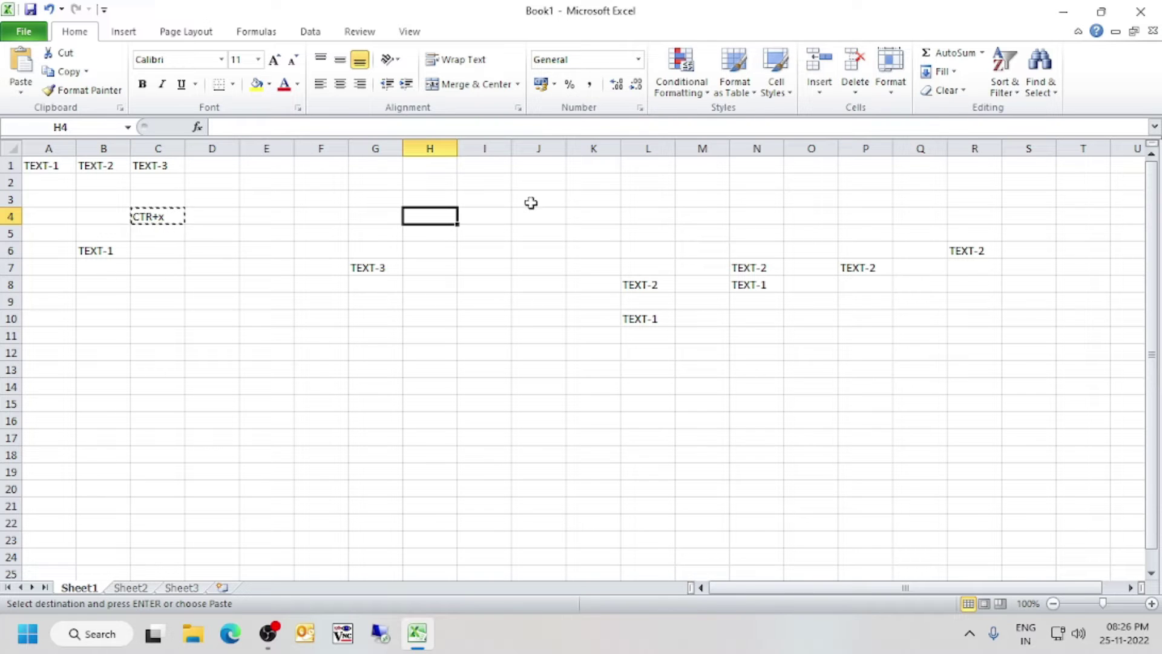
key(ctrl+v)
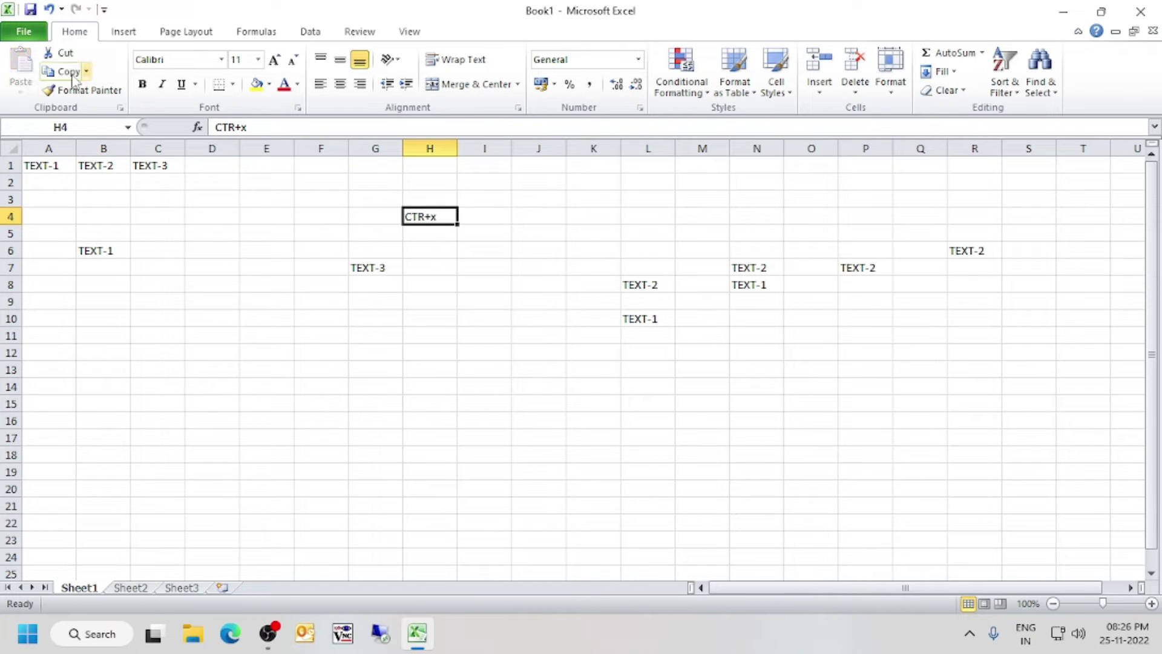
click(452, 265)
click(405, 356)
click(200, 218)
click(80, 73)
click(436, 218)
click(378, 322)
double_click(377, 321)
click(209, 403)
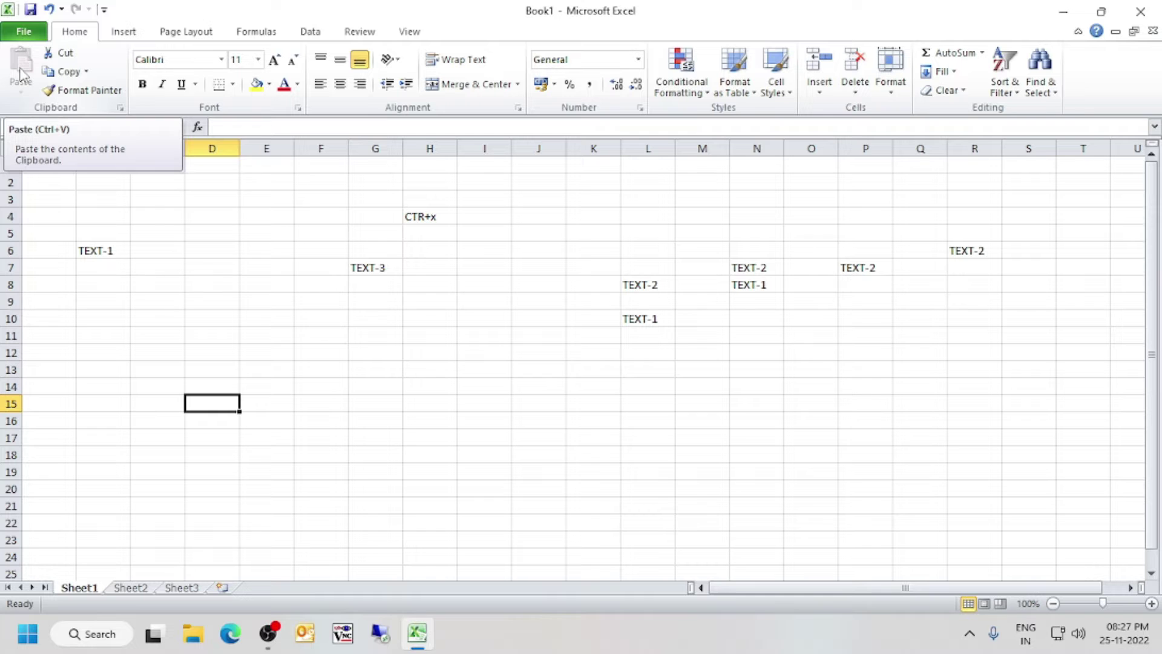
Try cutting the blank cell D15 and the CTR+x text in H4, cancelling each pending cut
click(76, 55)
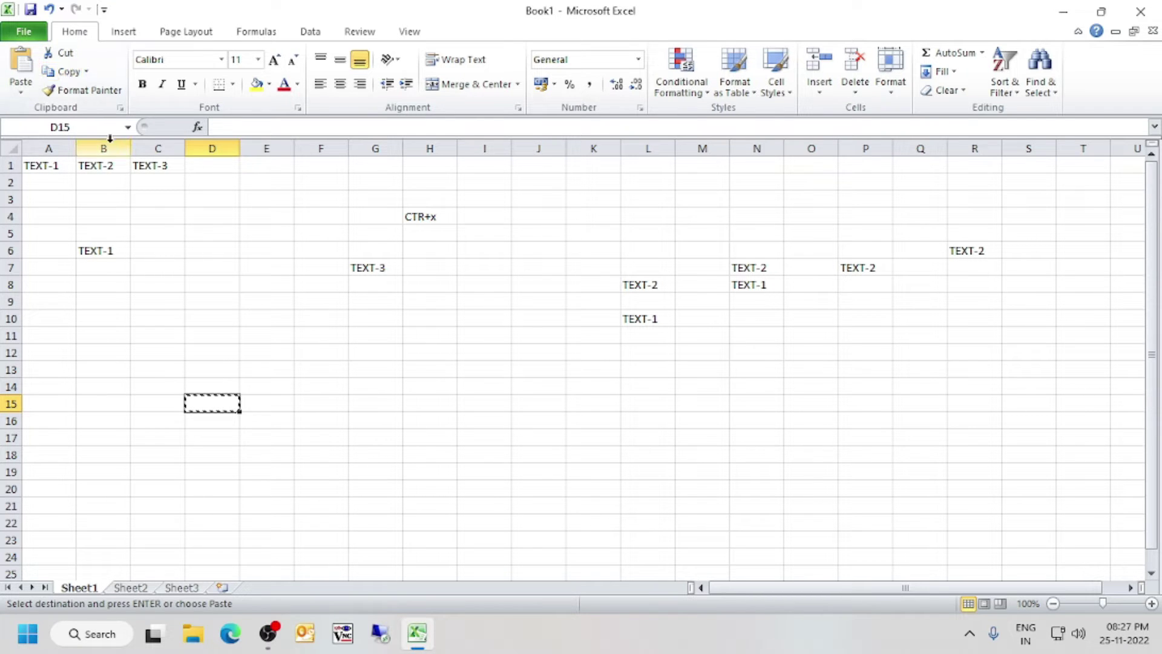
click(449, 267)
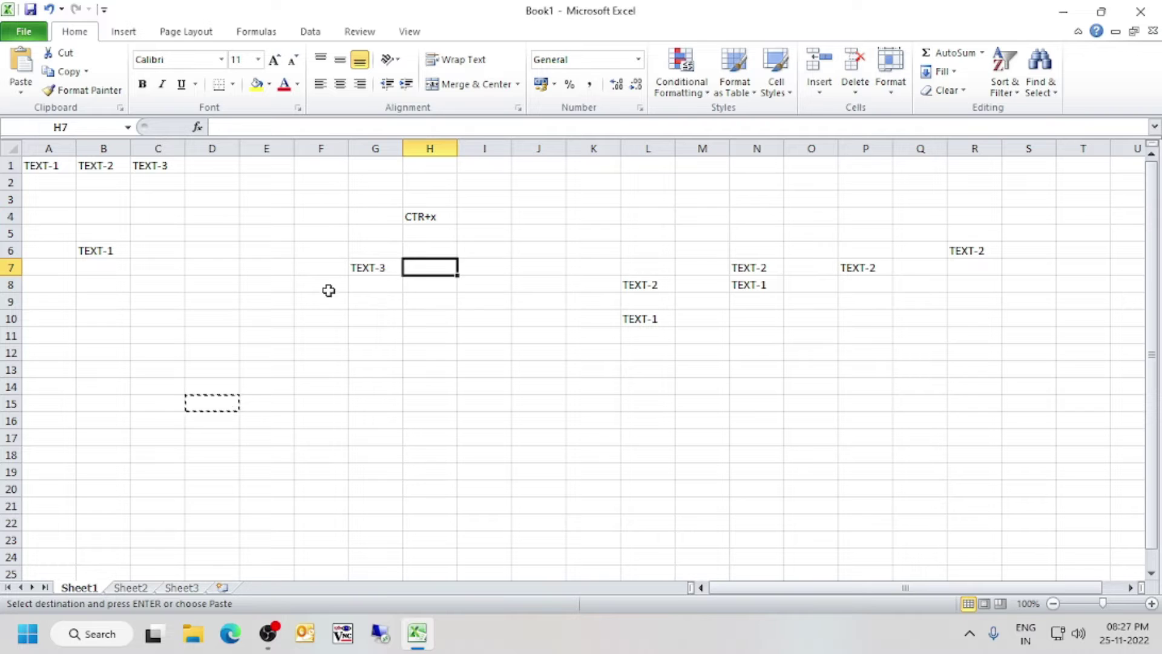
click(272, 253)
double_click(387, 320)
key(Escape)
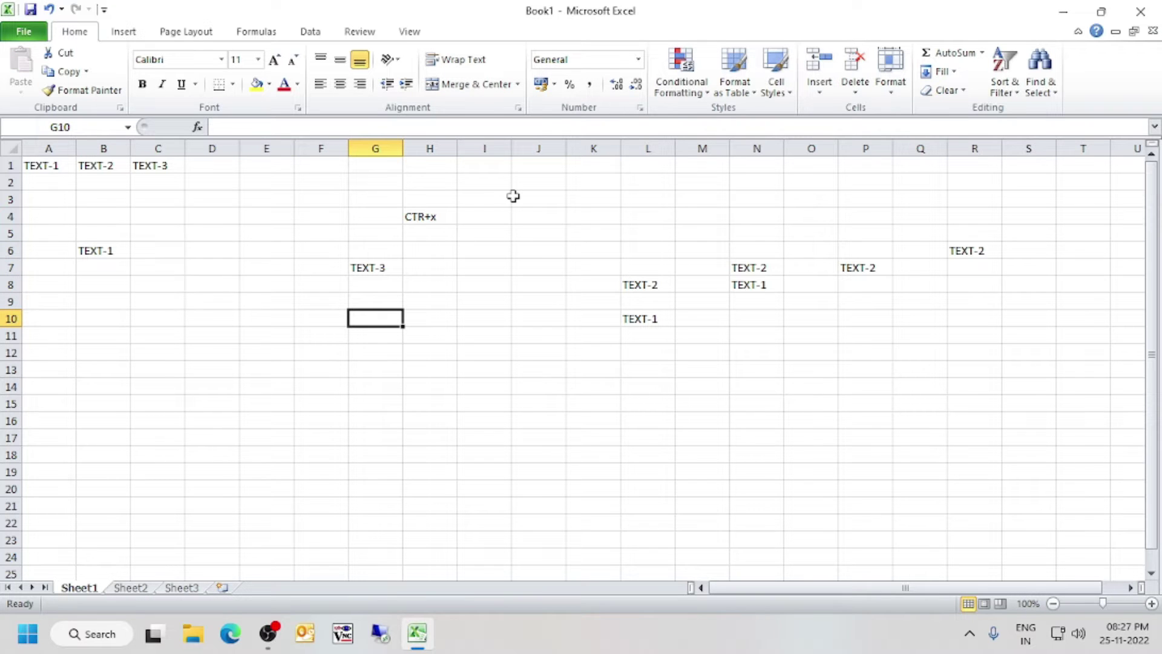
click(418, 219)
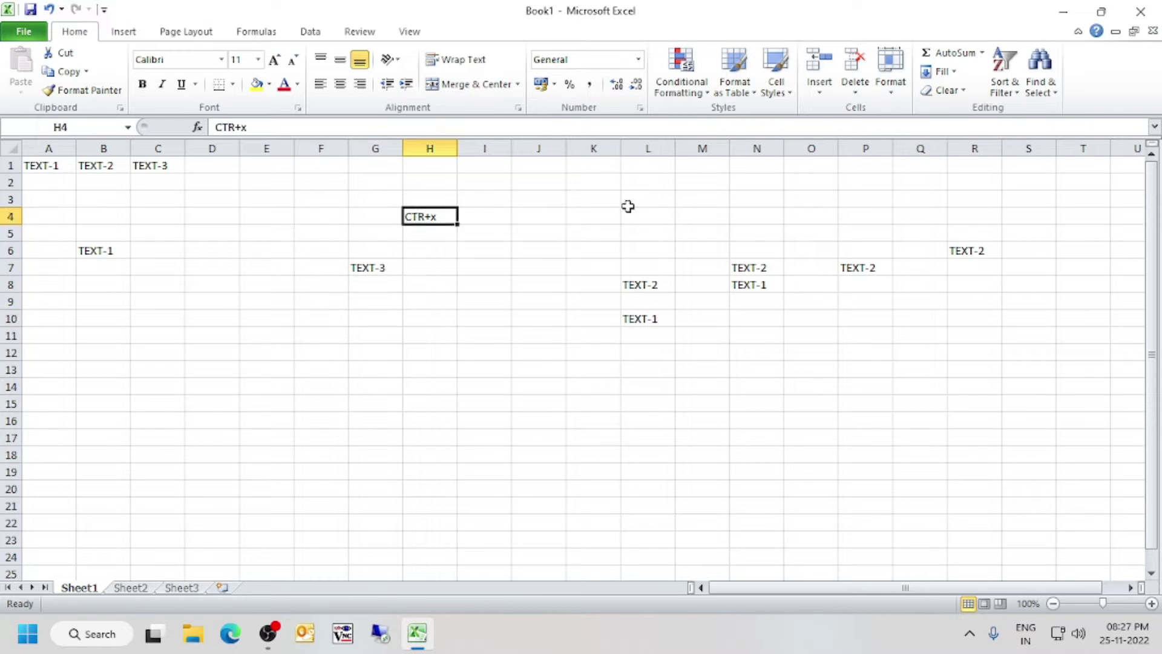
key(ctrl+x)
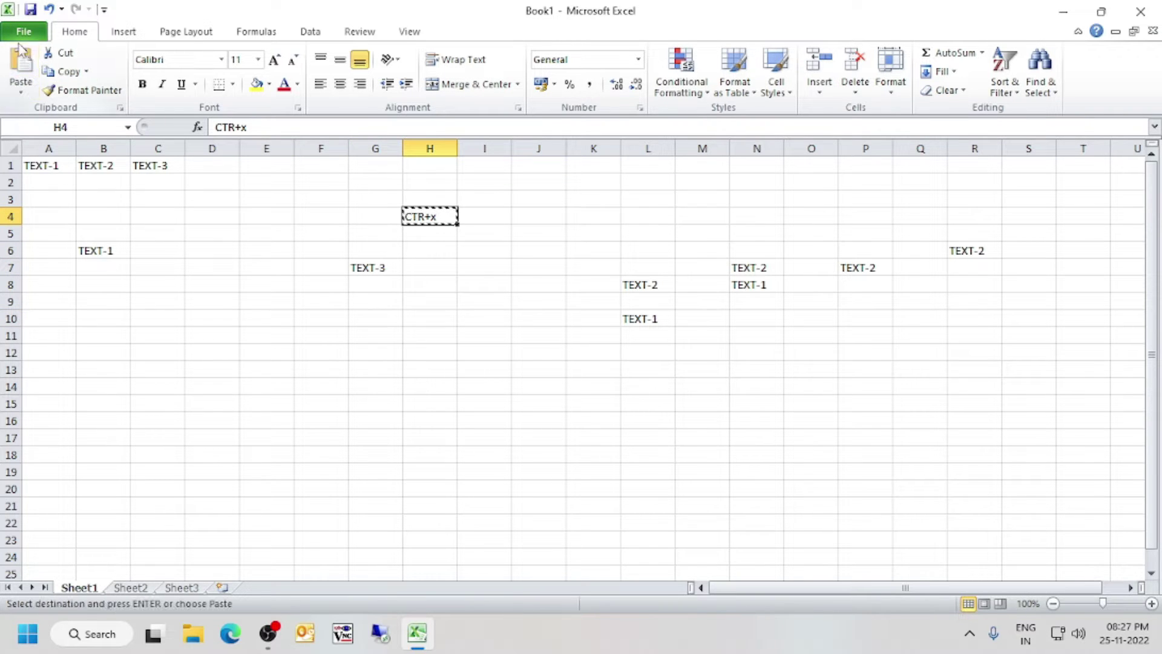
key(Escape)
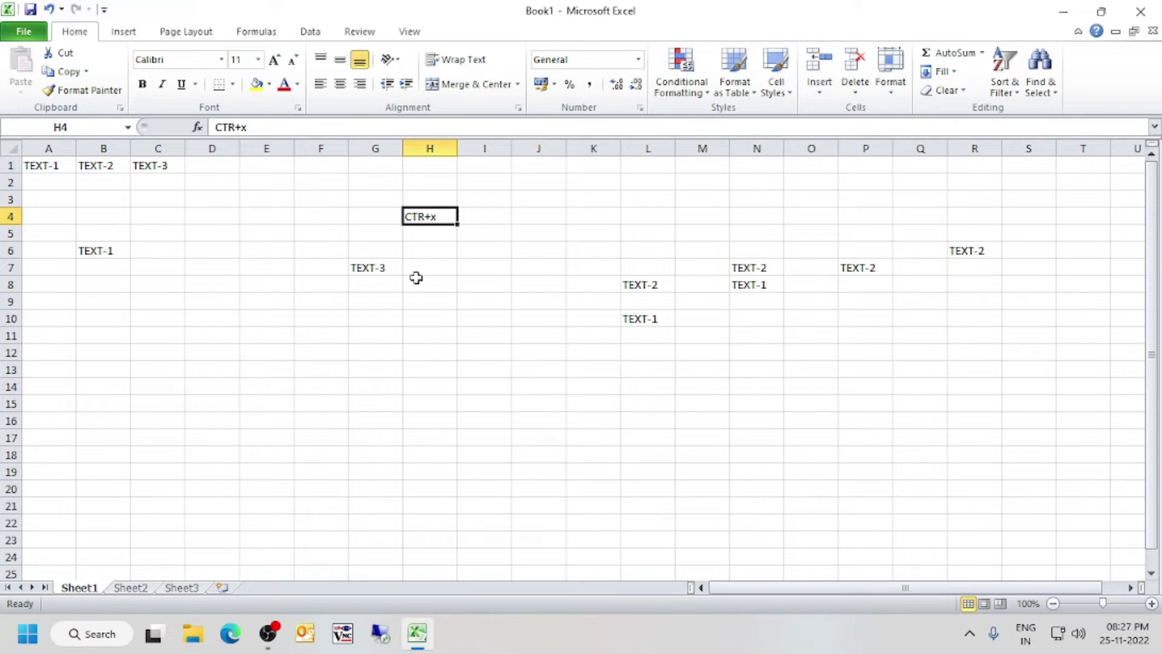
Copy CTR+x from cell H4, paste it into cell K4 and clear the pending copy
click(464, 248)
click(417, 217)
key(ctrl+x)
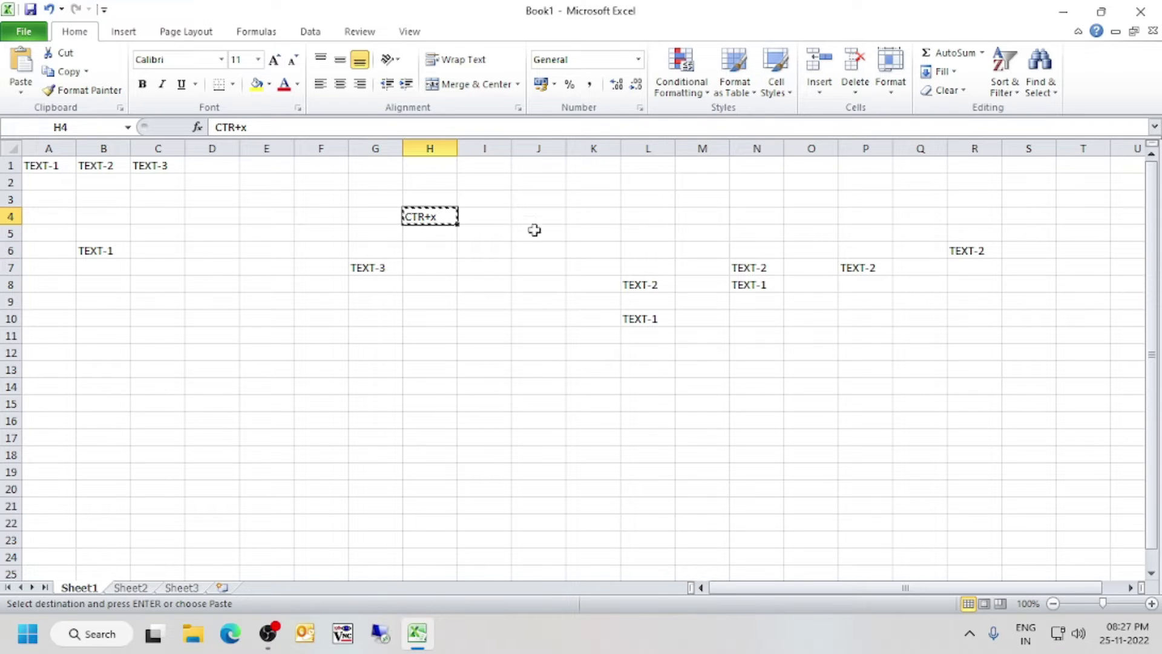
click(605, 218)
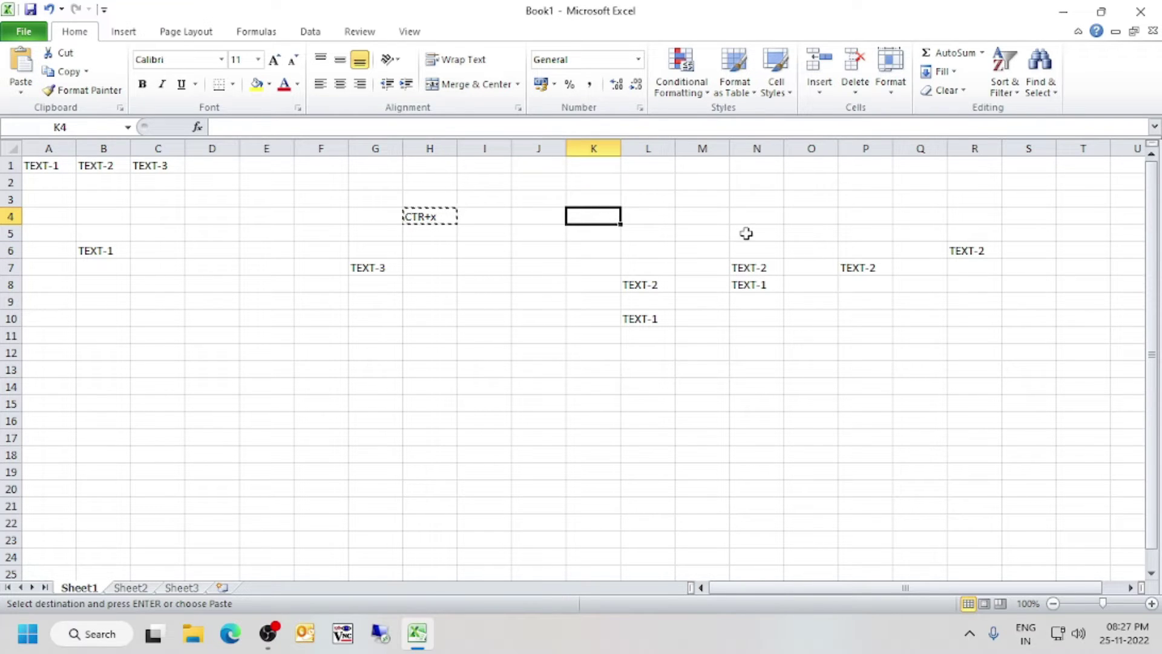
key(ctrl+v)
double_click(535, 278)
double_click(446, 334)
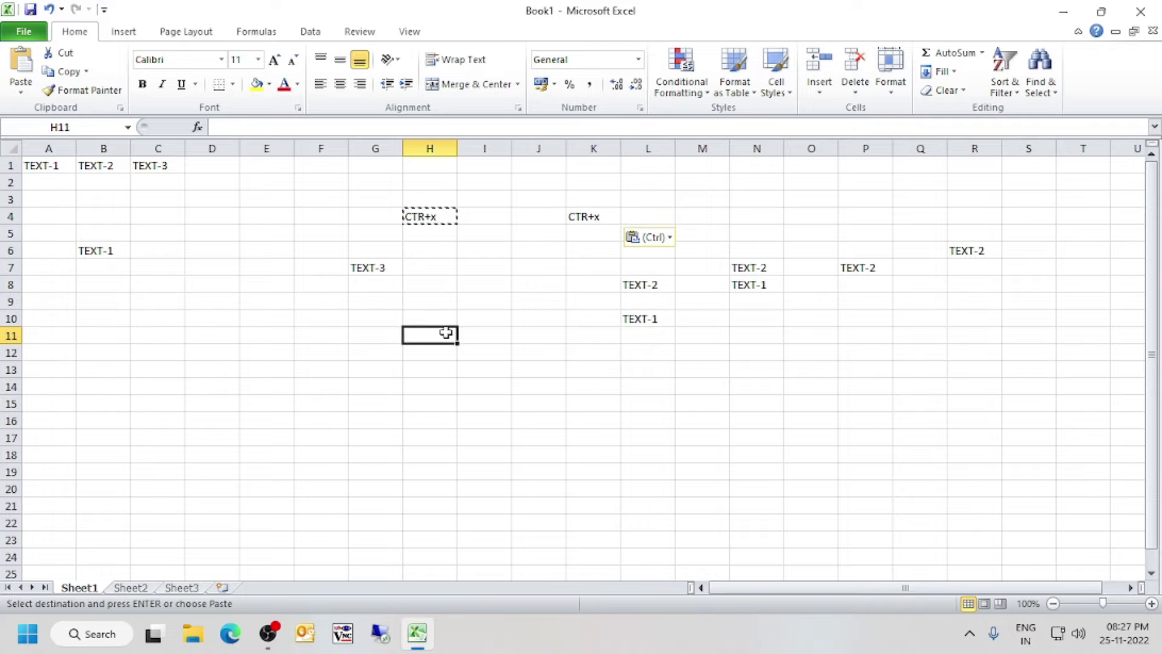
click(544, 304)
click(522, 434)
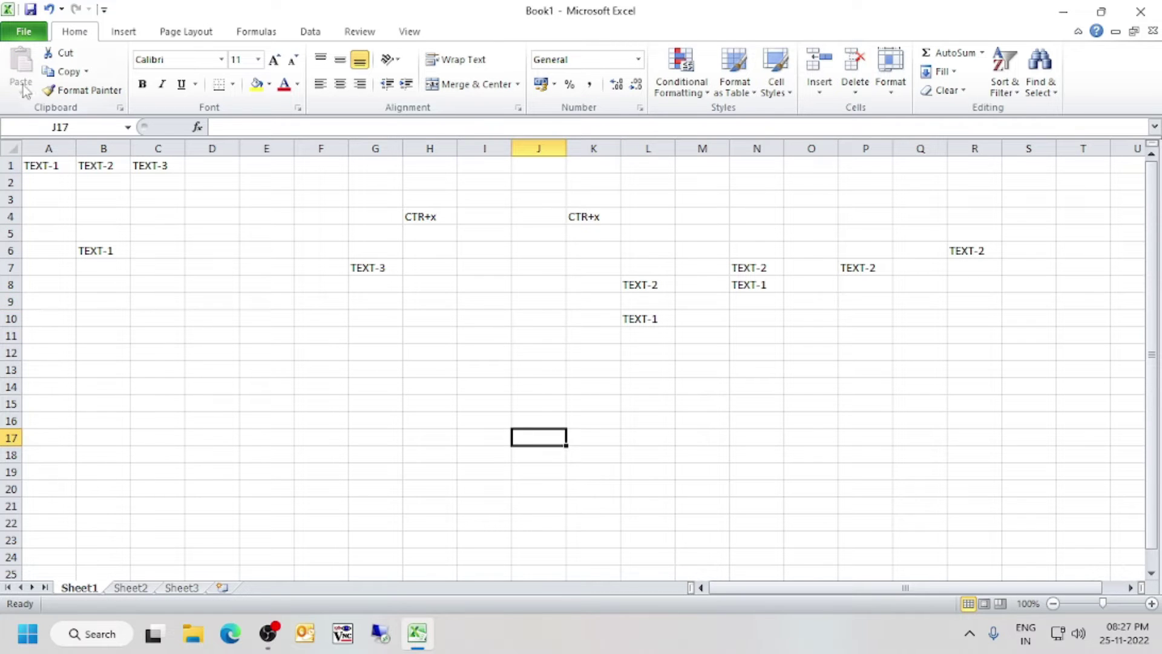
click(449, 220)
click(585, 214)
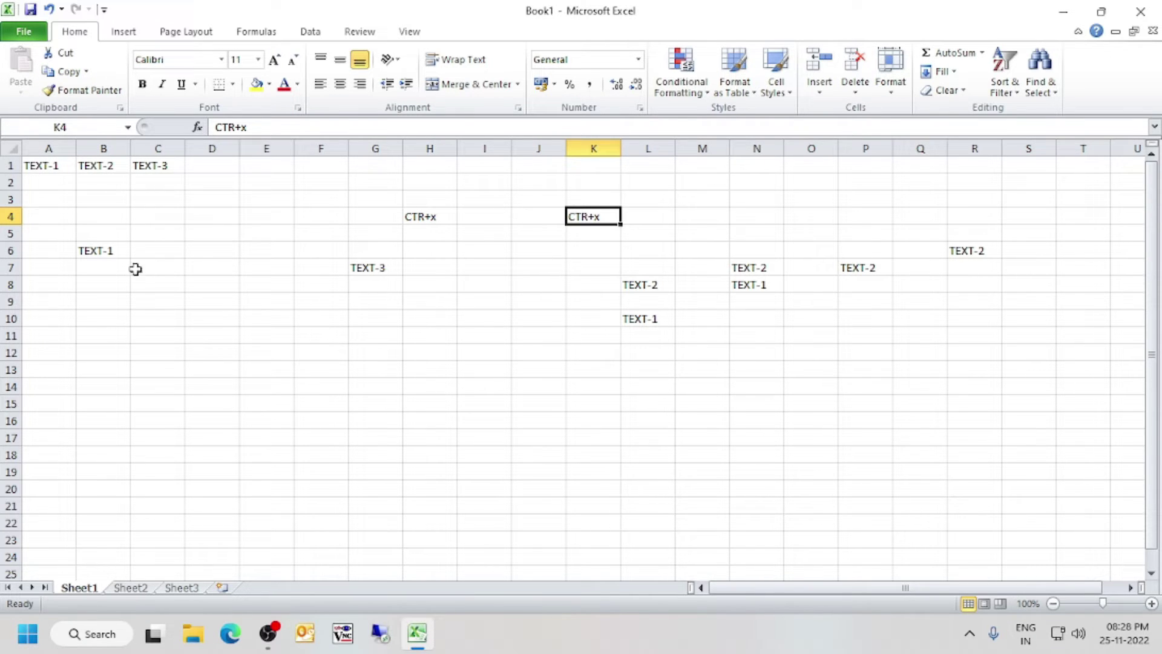
click(10, 166)
click(160, 304)
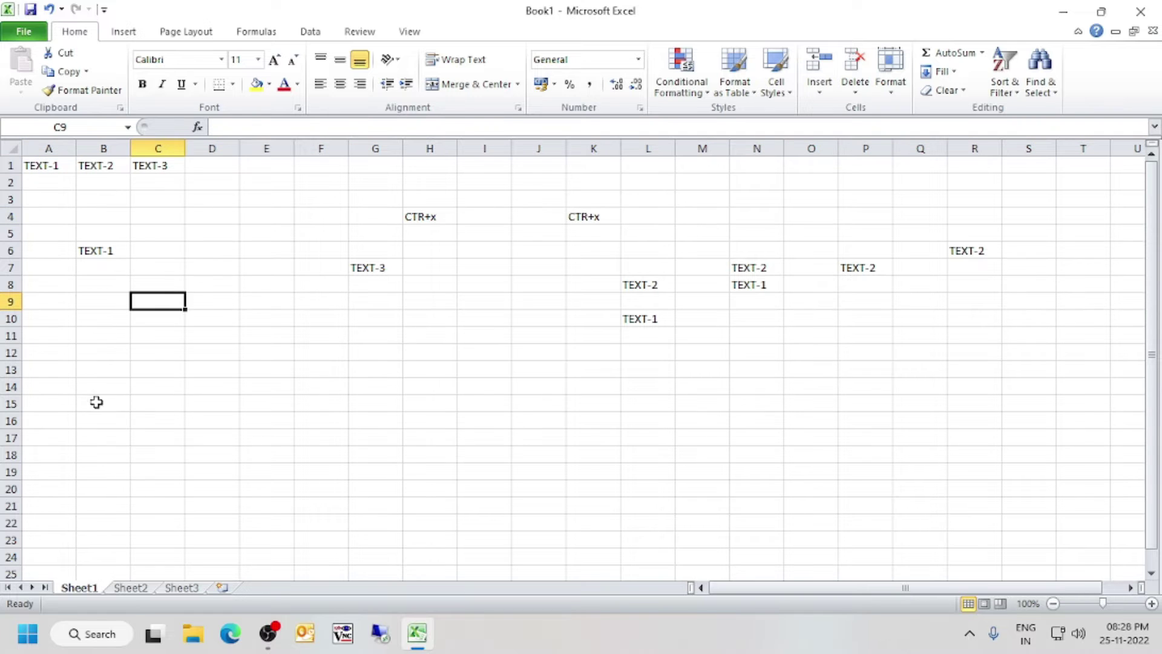
Enter the letter C in cell B15
click(96, 402)
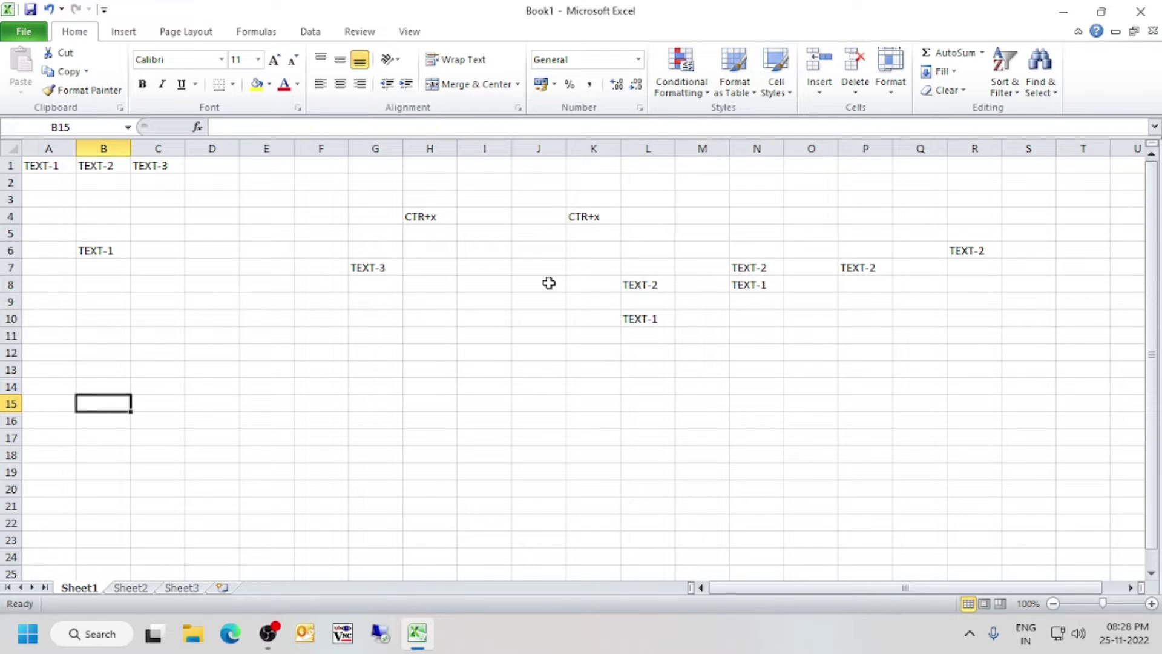
text(C)
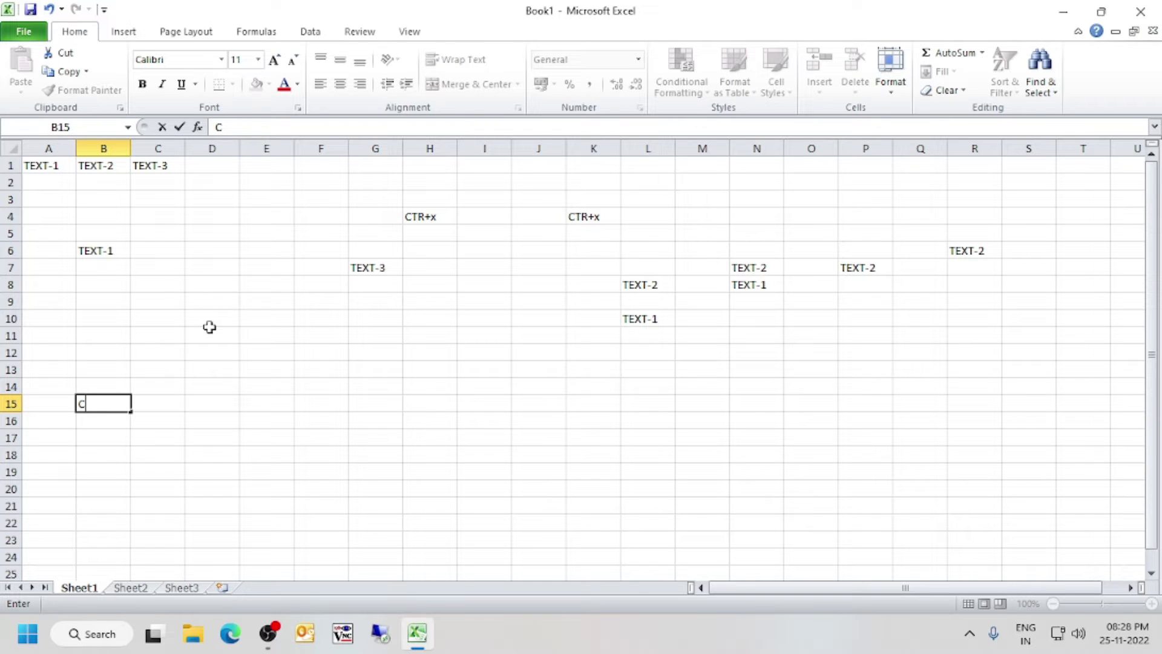
click(206, 267)
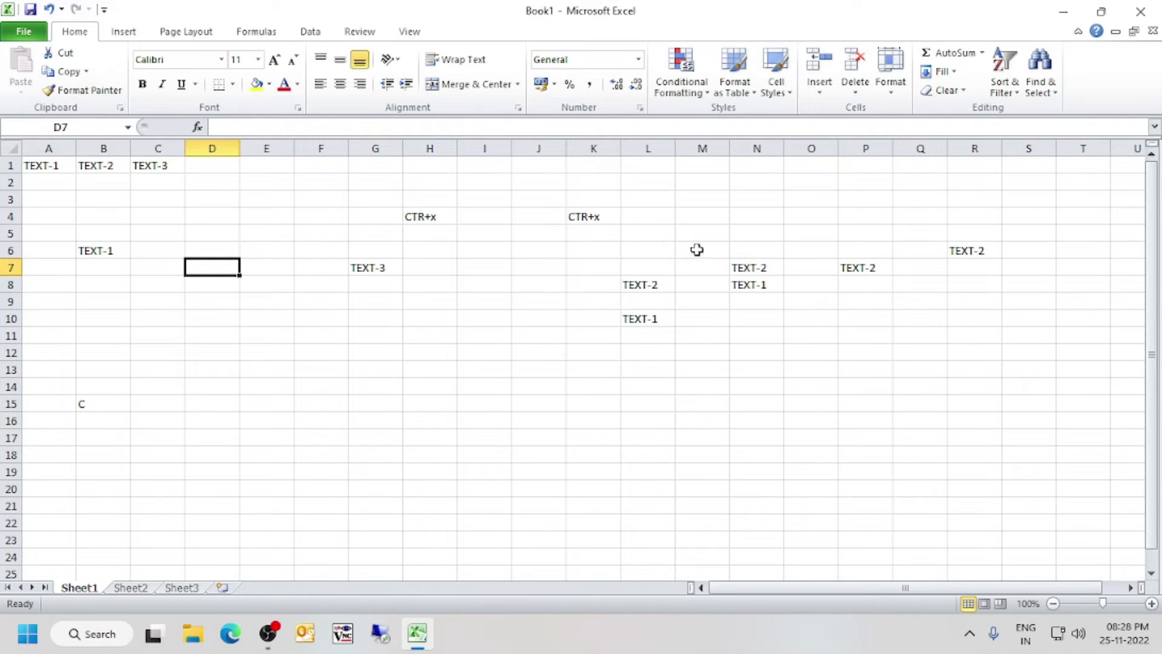
Enter the text TEXT-4 in cell H5, directly below the CTR+x text in H4
click(433, 217)
click(430, 233)
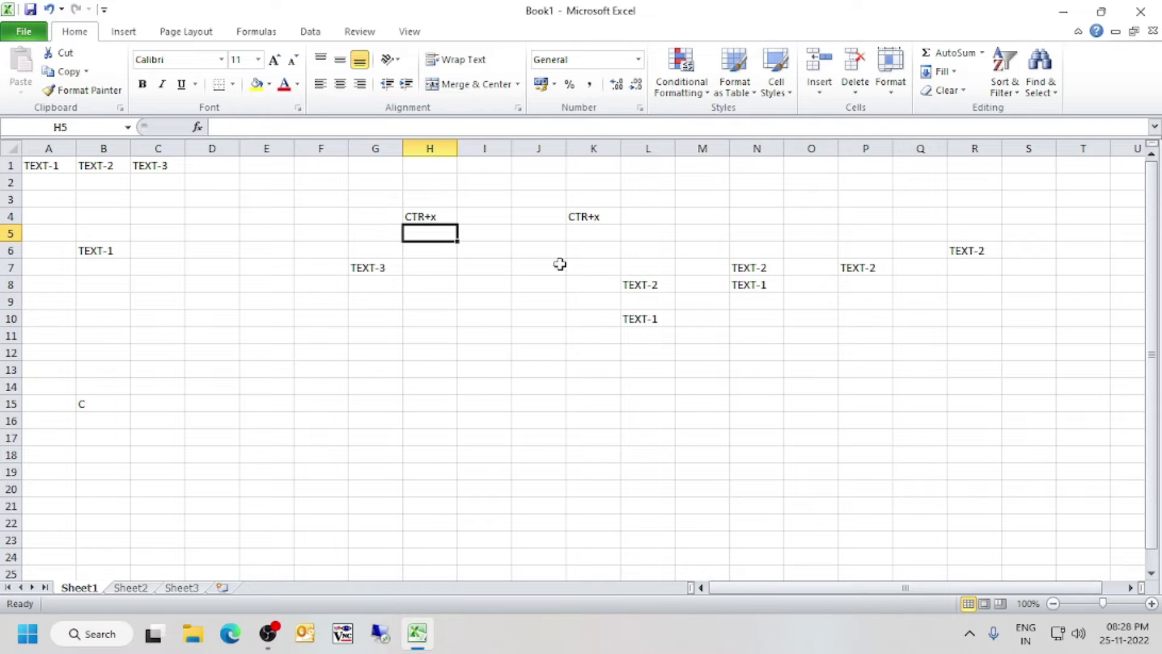
text(TEXT)
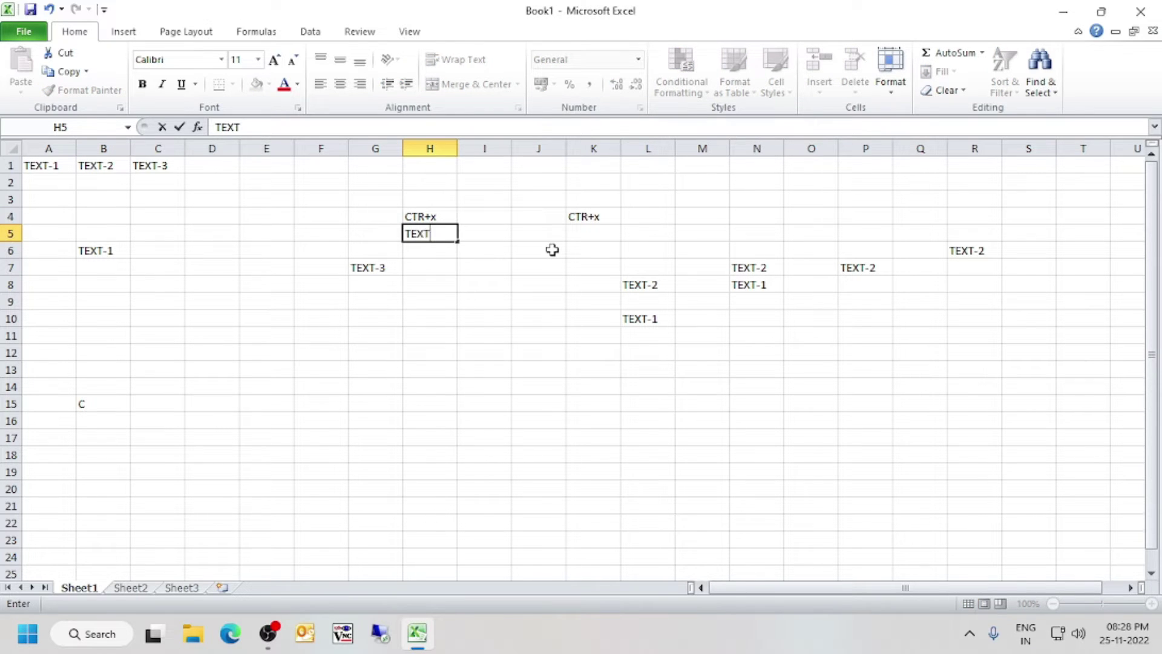
text(-4)
key(Return)
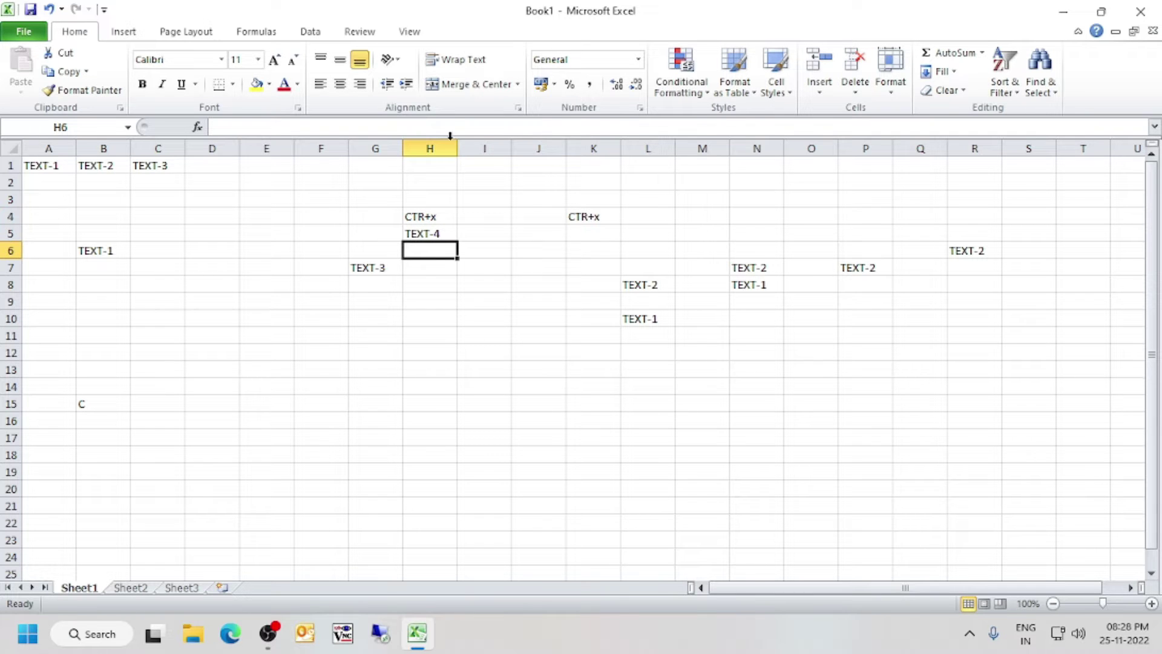
Apply All Borders to cells H4:H5 and deselect the range
mouse_move(431, 220)
mouse_down()
mouse_move(430, 246)
mouse_move(431, 235)
mouse_up()
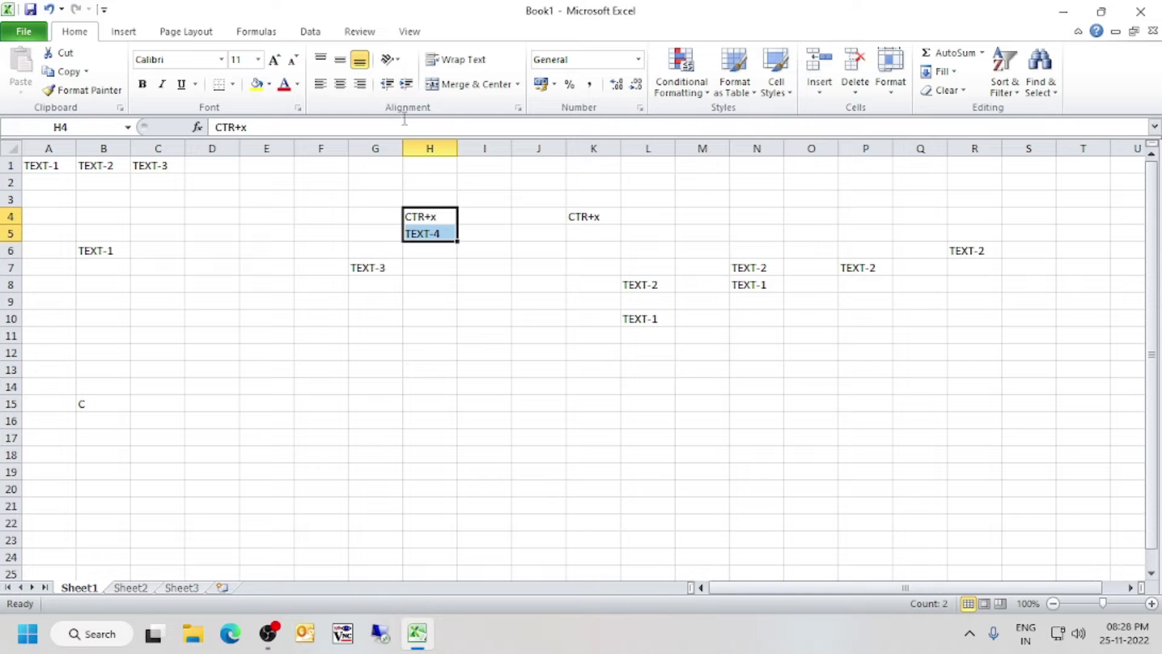
click(233, 88)
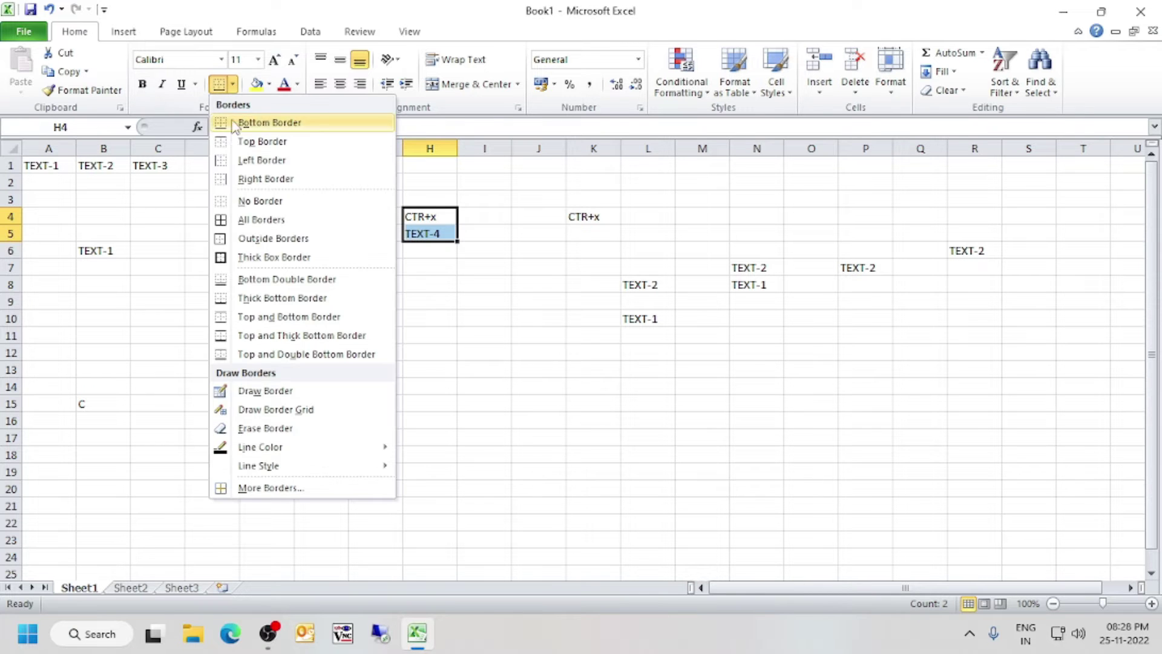
click(225, 220)
click(519, 283)
click(449, 234)
click(415, 346)
click(430, 268)
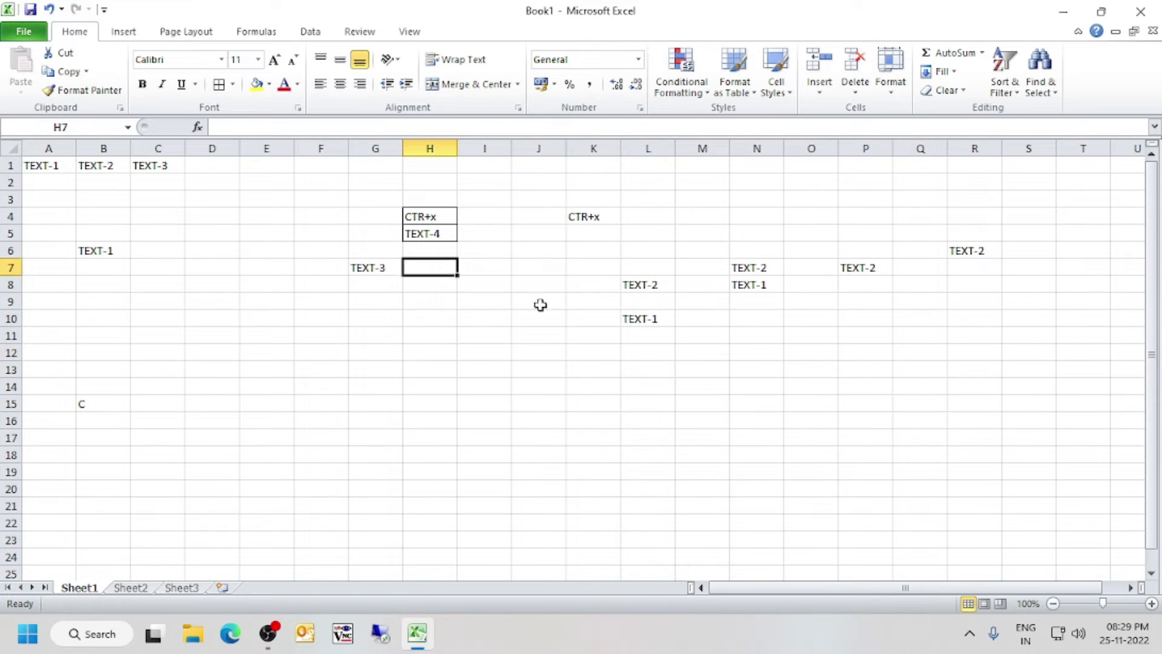
drag(625, 257, 1029, 353)
click(429, 233)
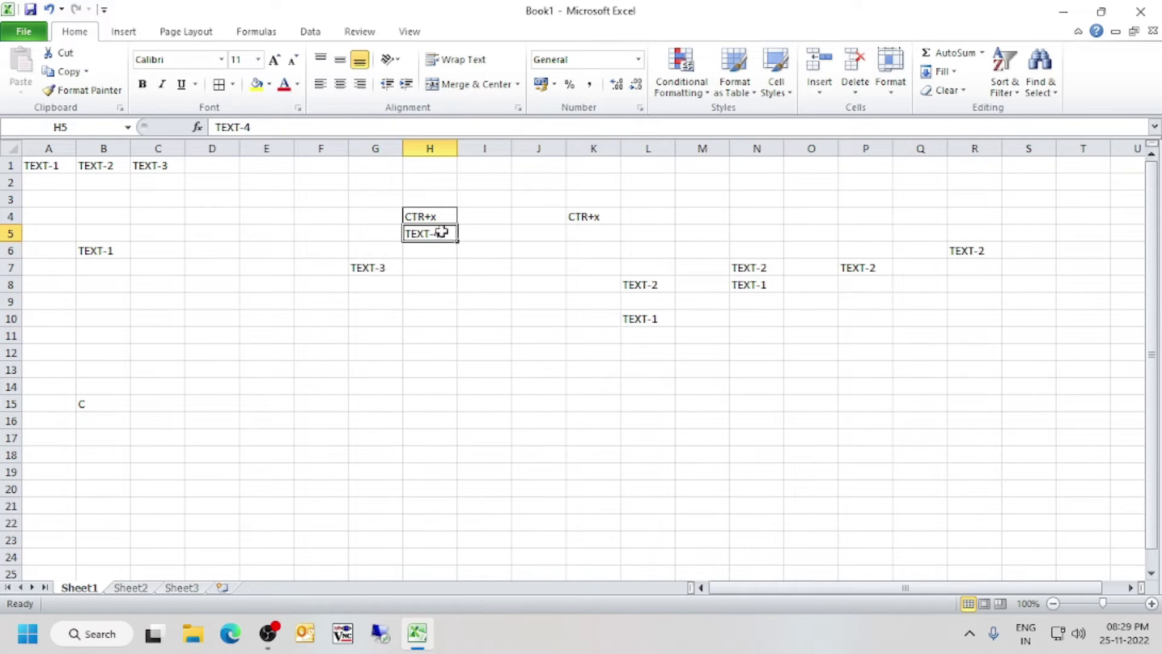
click(431, 282)
click(411, 231)
click(431, 334)
Fill the TEXT-4 cell H5 with the standard yellow color
click(419, 238)
right_click(423, 236)
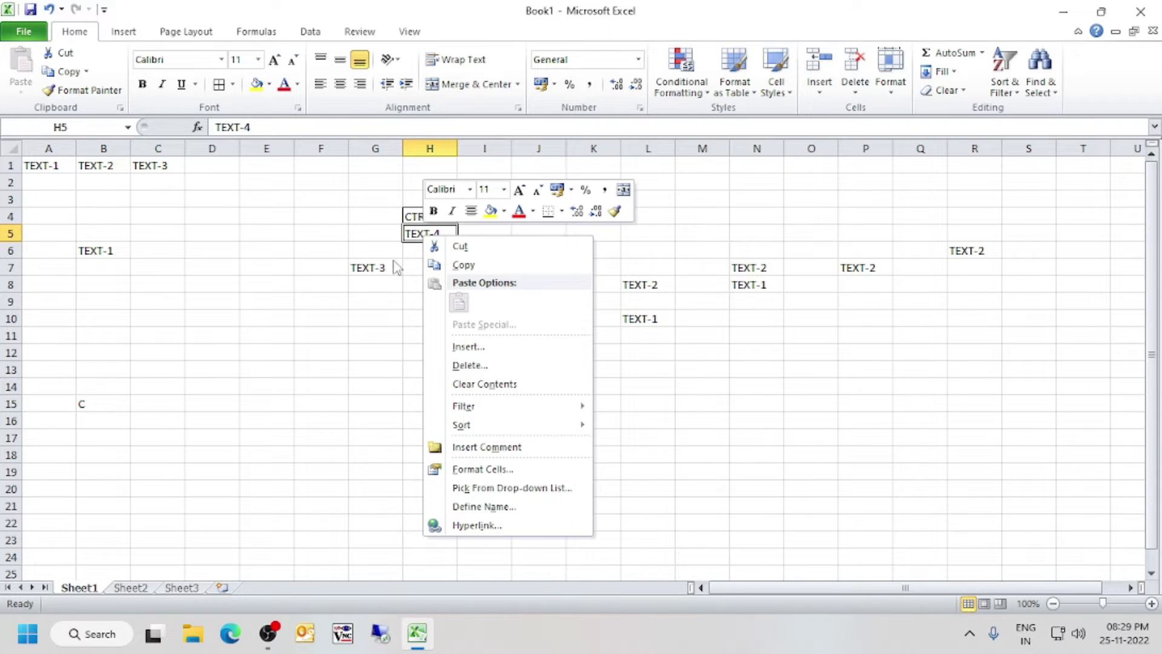
key(Escape)
click(269, 84)
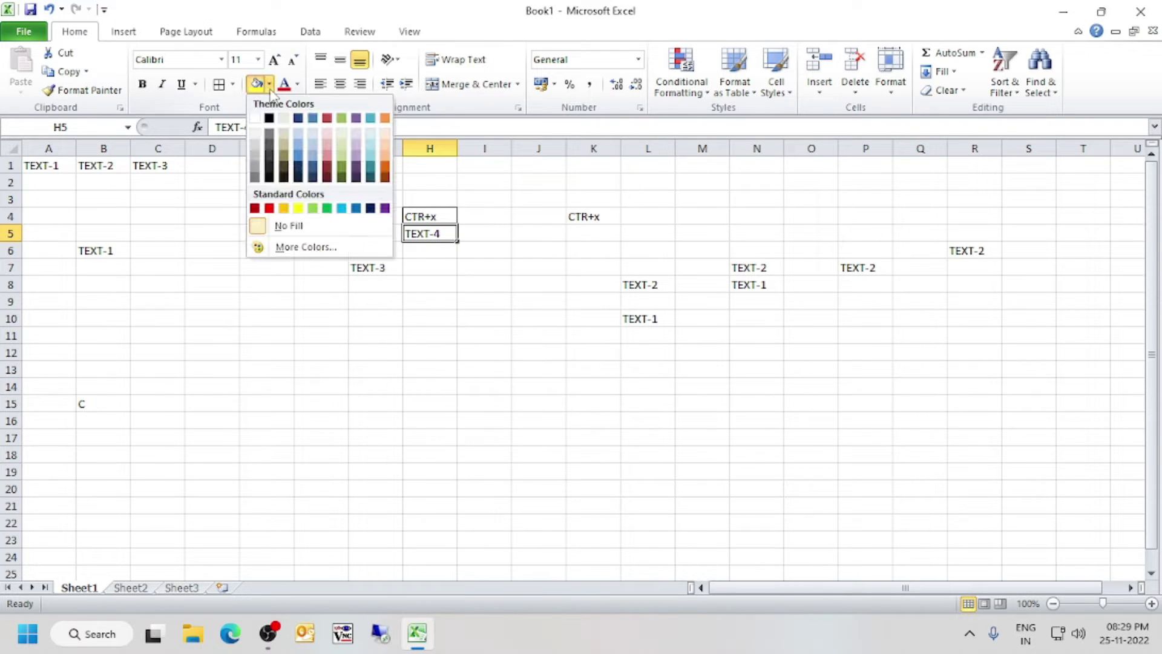
click(297, 209)
Change the font color of the CTR+x text in cell H4 to red
click(448, 221)
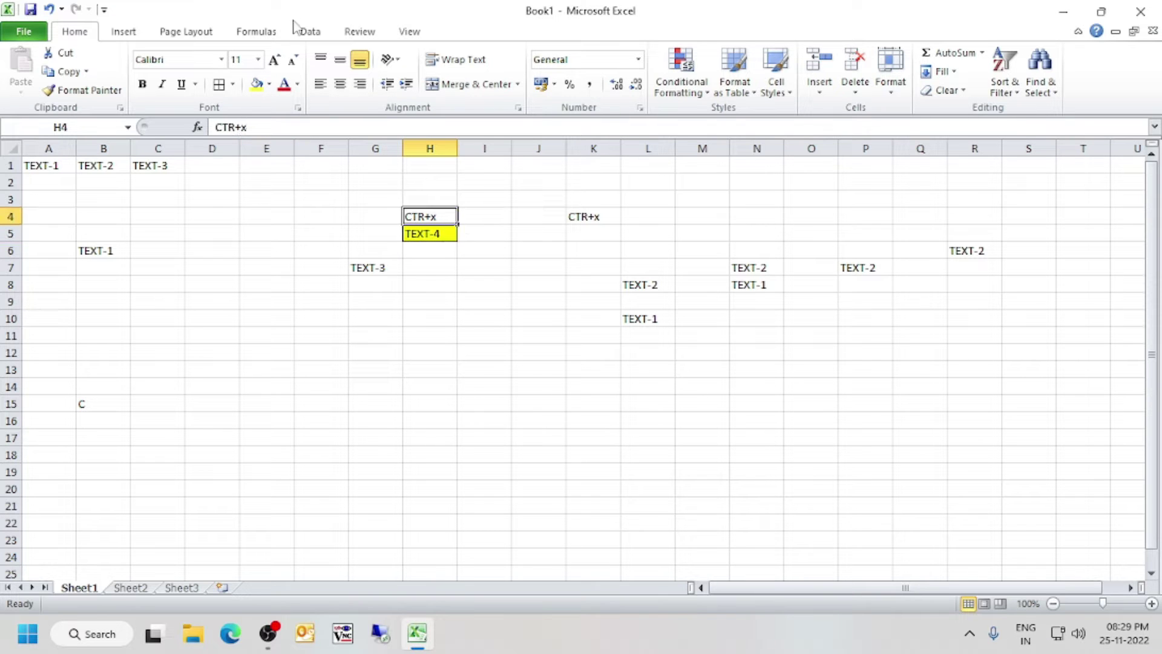
click(297, 85)
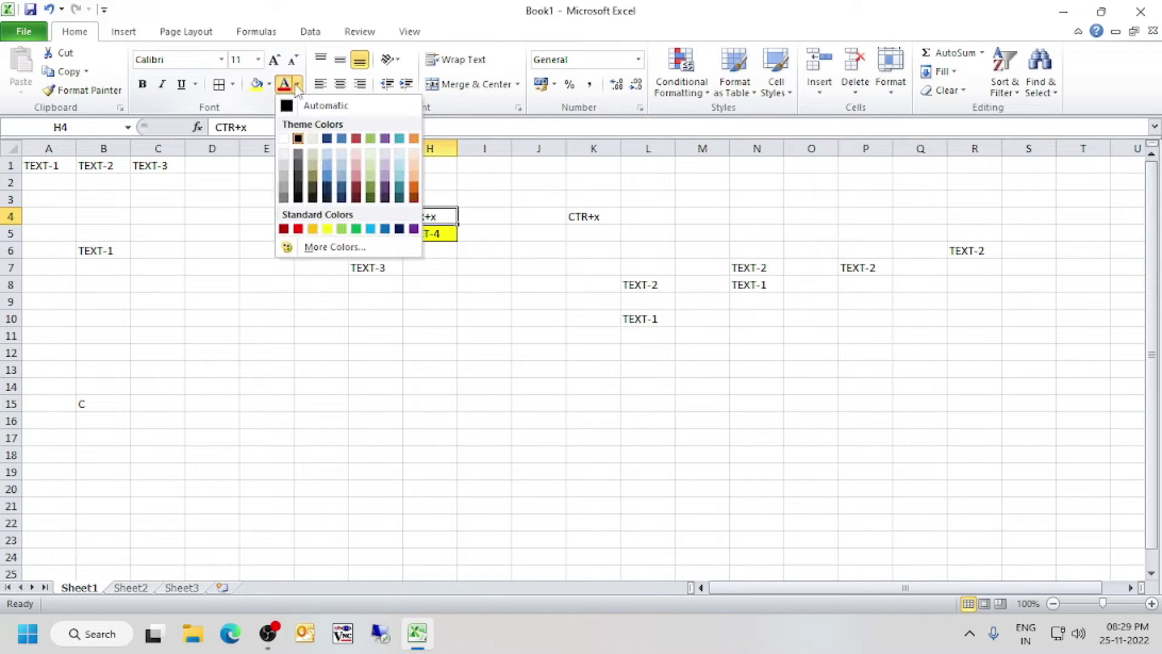
click(579, 292)
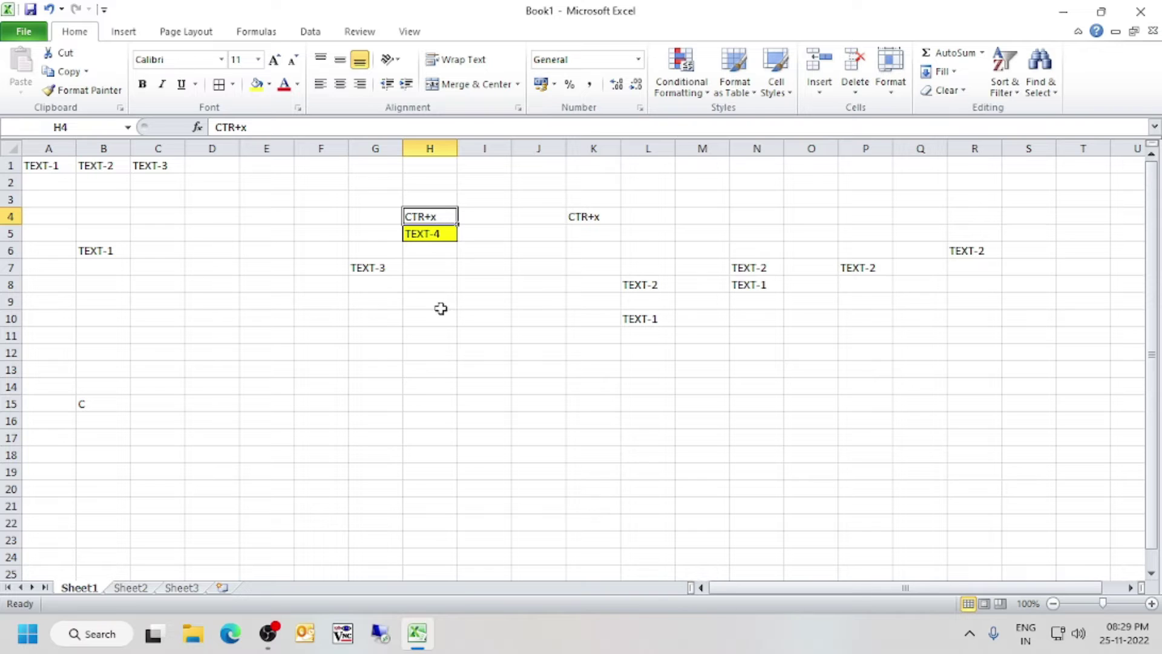
click(283, 83)
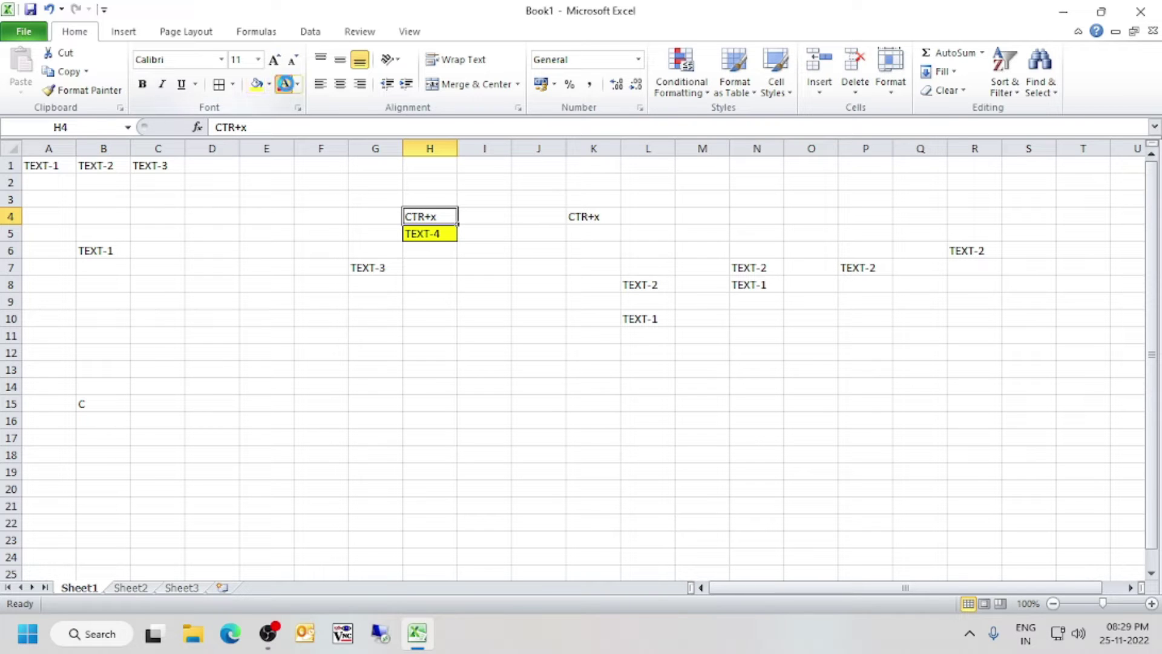
click(410, 263)
Autofill the TEXT-2 and TEXT-1 cells N7:N8 down to row 17 and across to column S
click(434, 238)
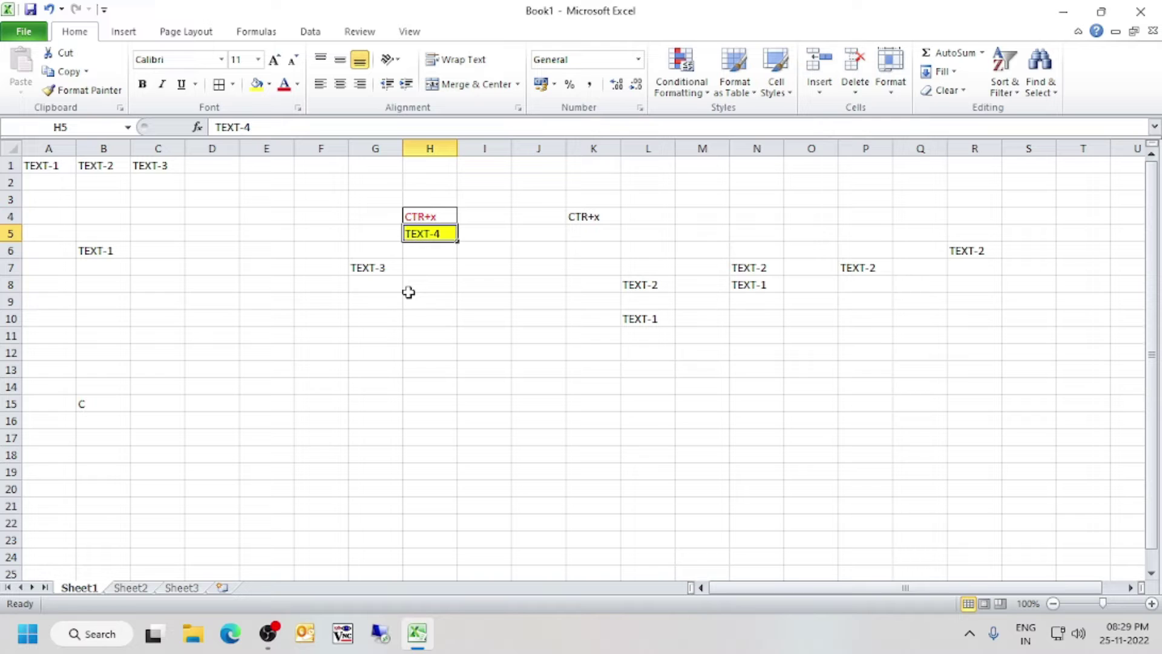
click(854, 286)
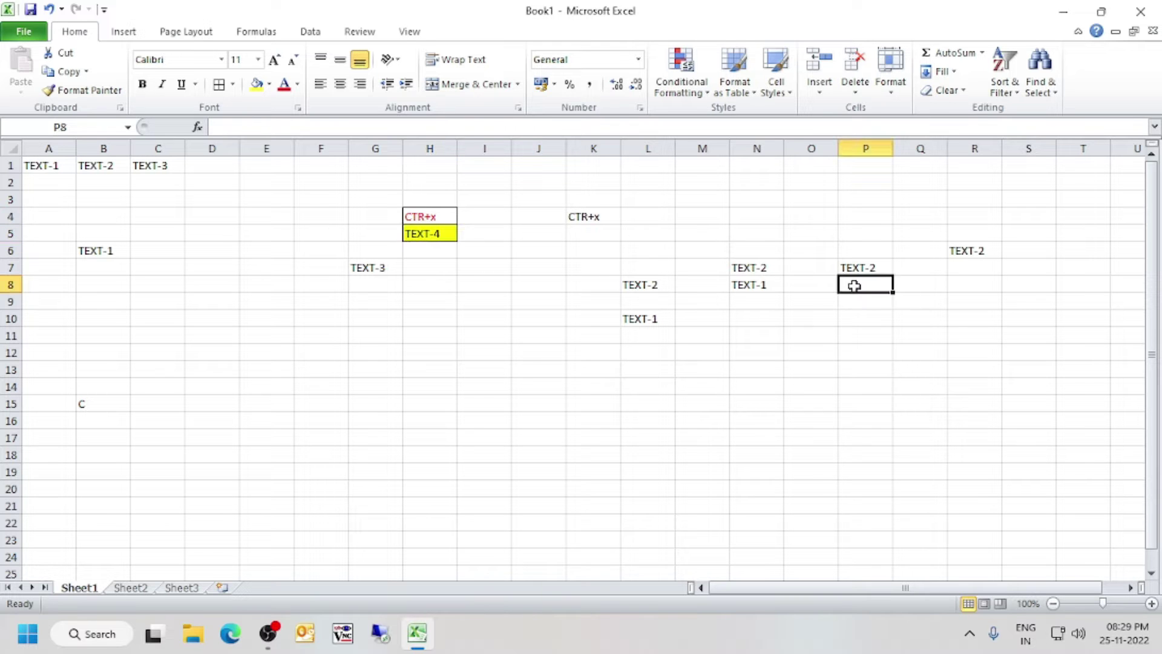
drag(733, 271, 895, 292)
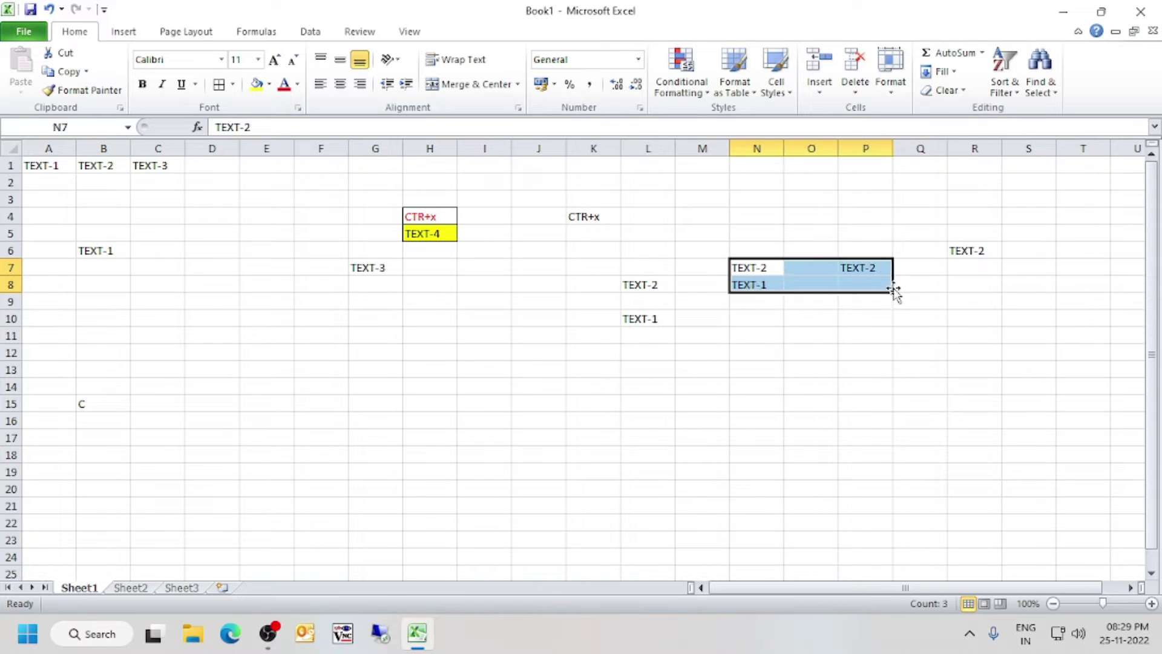
click(756, 288)
drag(753, 263, 1059, 444)
click(787, 296)
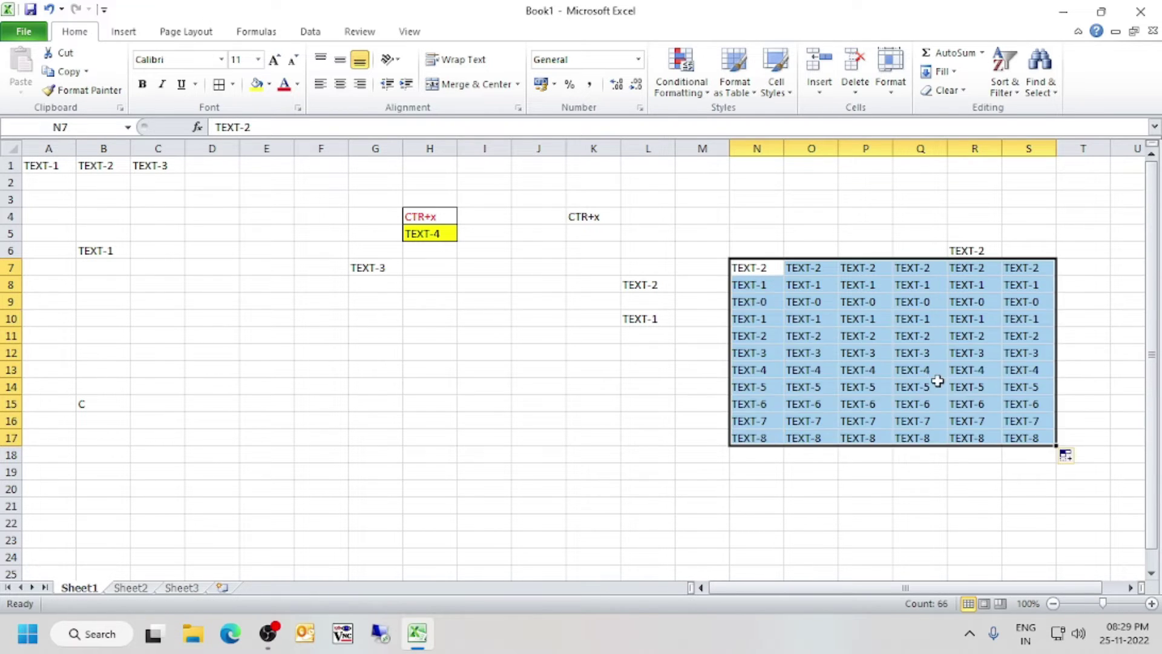
click(935, 375)
click(506, 385)
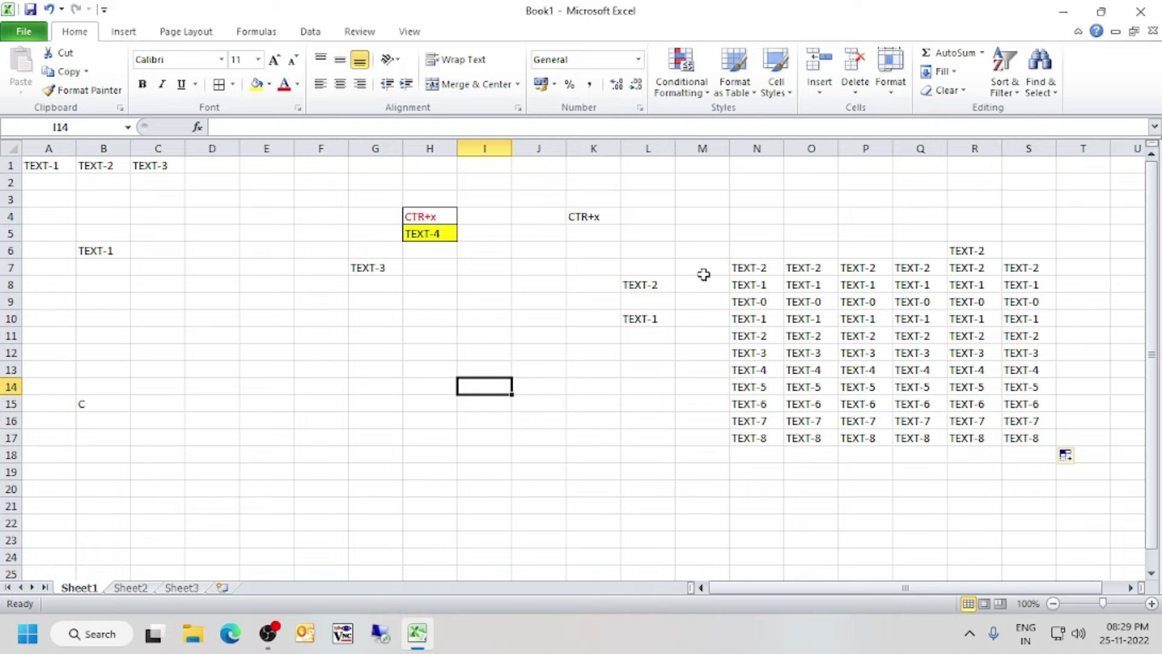
Copy the formatting of cells H4:H5 onto the range N7:S17 with Format Painter
click(979, 283)
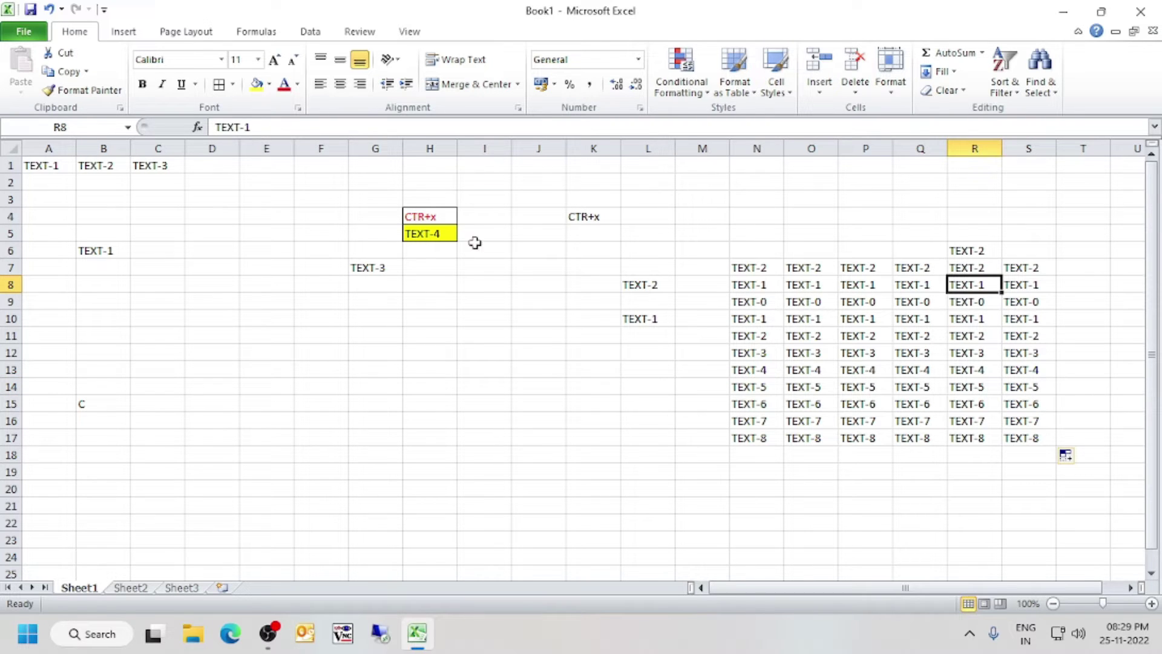
click(381, 220)
drag(417, 218, 429, 233)
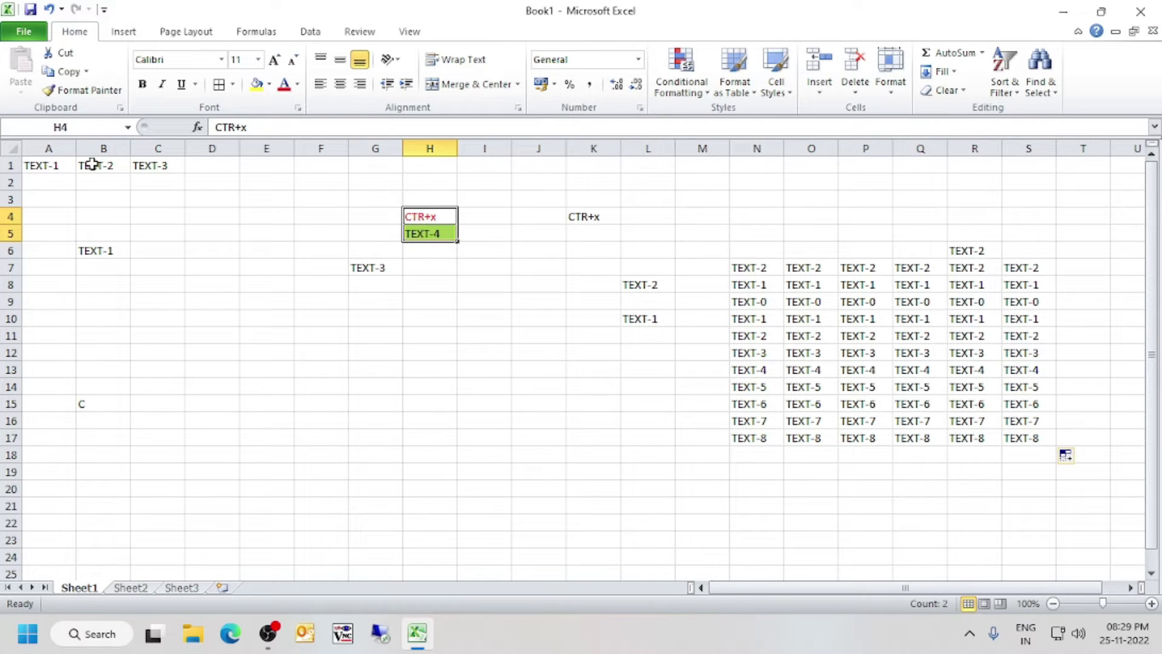
click(64, 95)
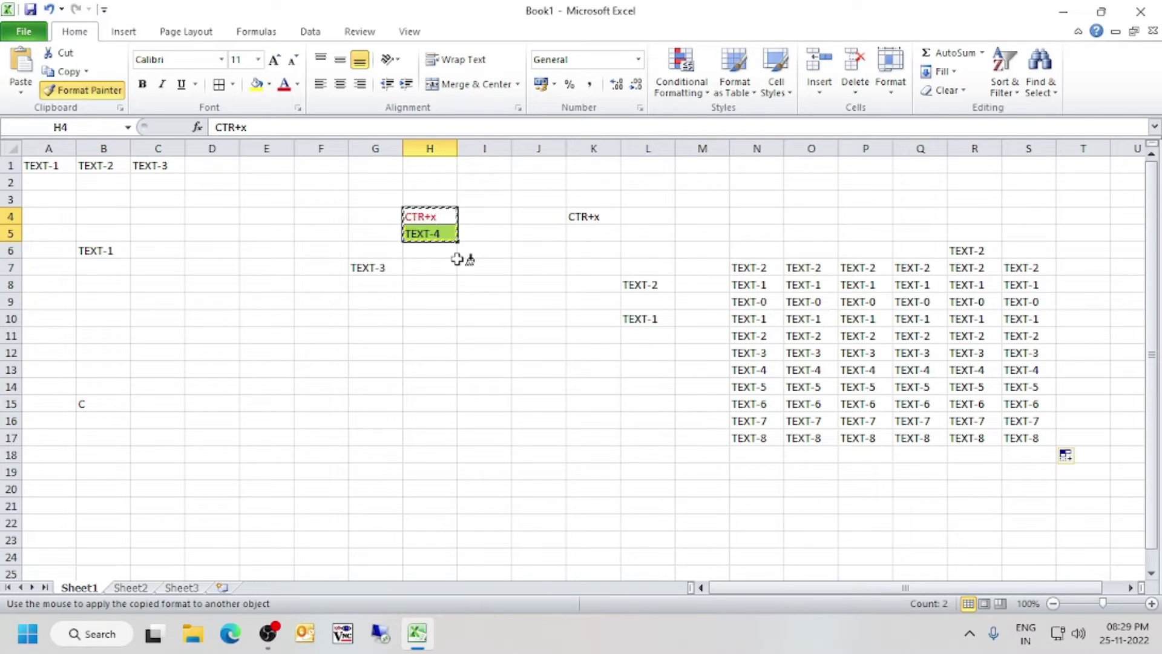
mouse_move(751, 269)
mouse_down()
mouse_move(765, 291)
mouse_move(972, 303)
mouse_move(1036, 387)
mouse_move(1036, 437)
mouse_up()
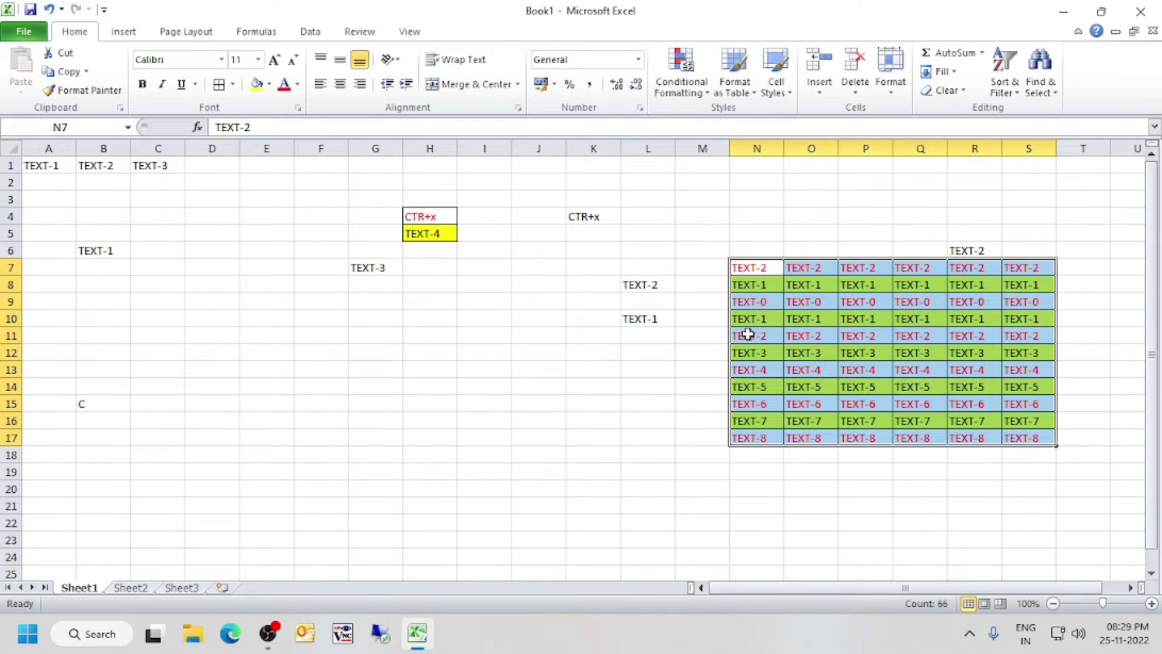
Undo the formatting painted on N7:S17 and clear the pending copy of H4:H5
key(ctrl+z)
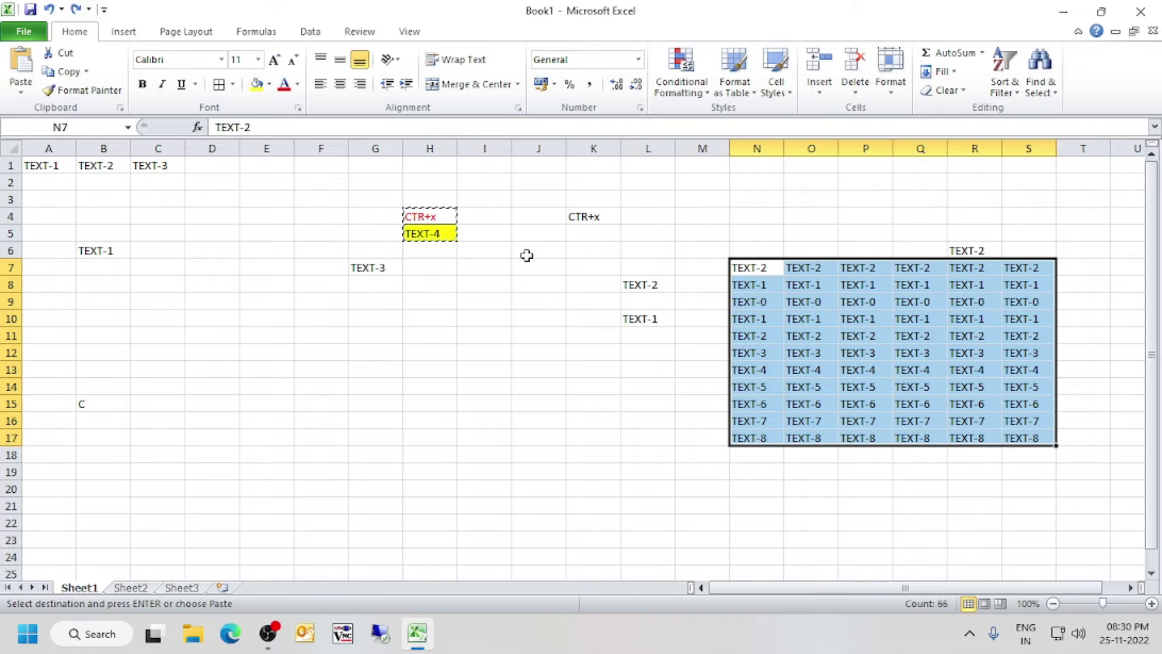
click(747, 365)
key(Escape)
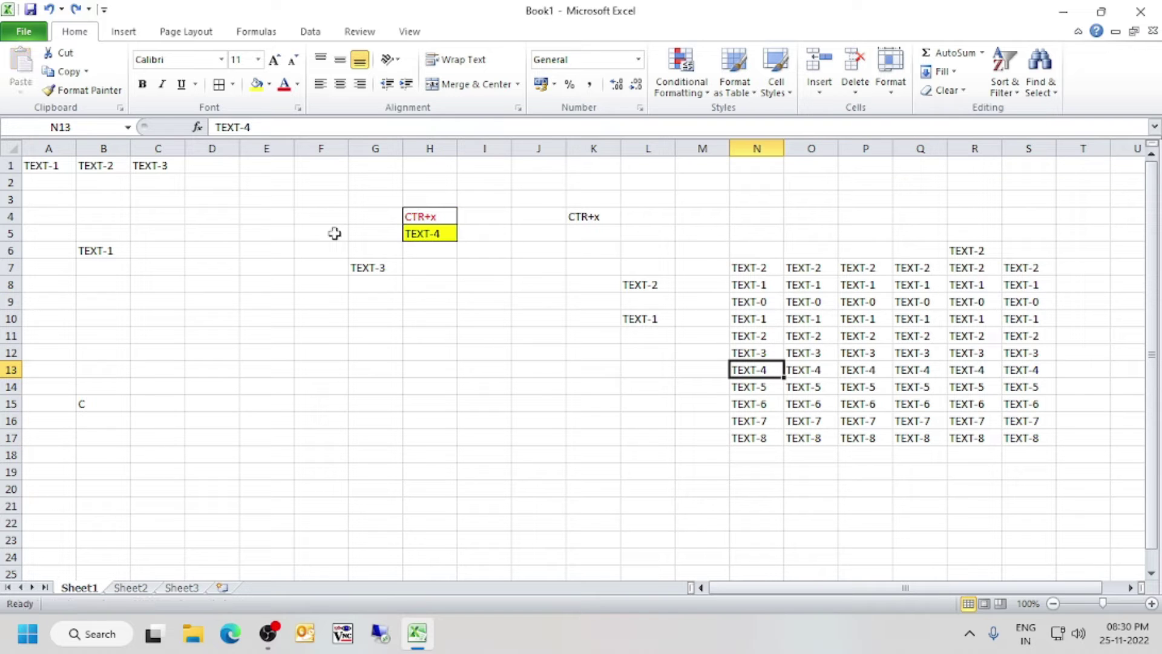
Use Format Painter to apply the formatting of H4:H5 to only cells N7:N8
drag(427, 216, 431, 228)
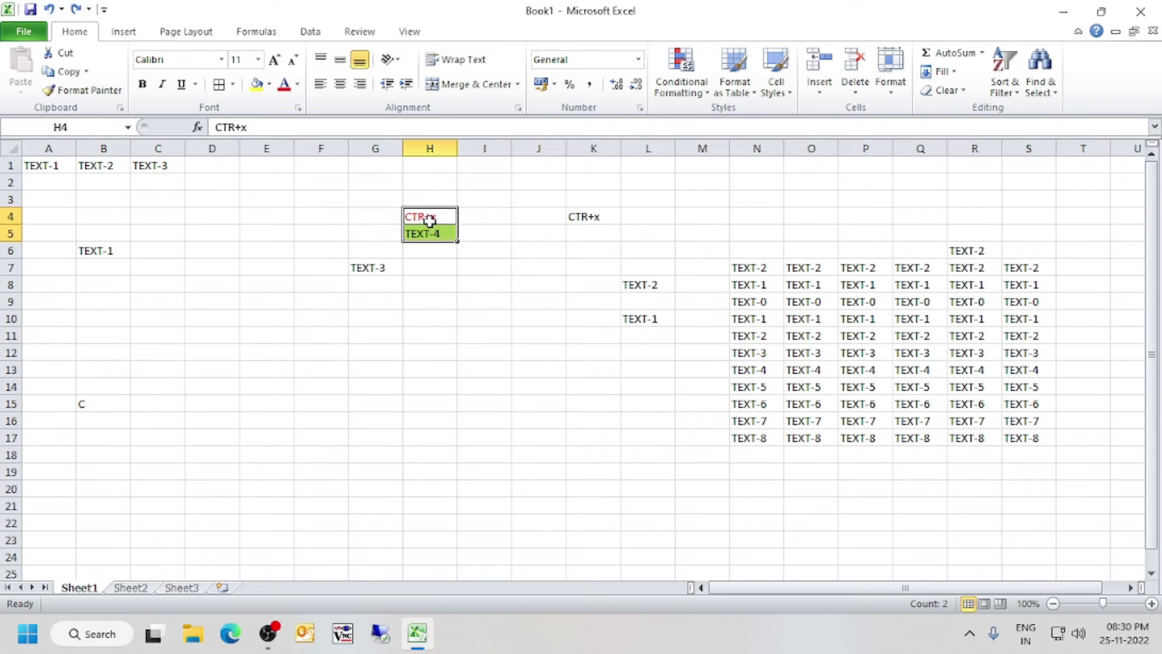
click(68, 92)
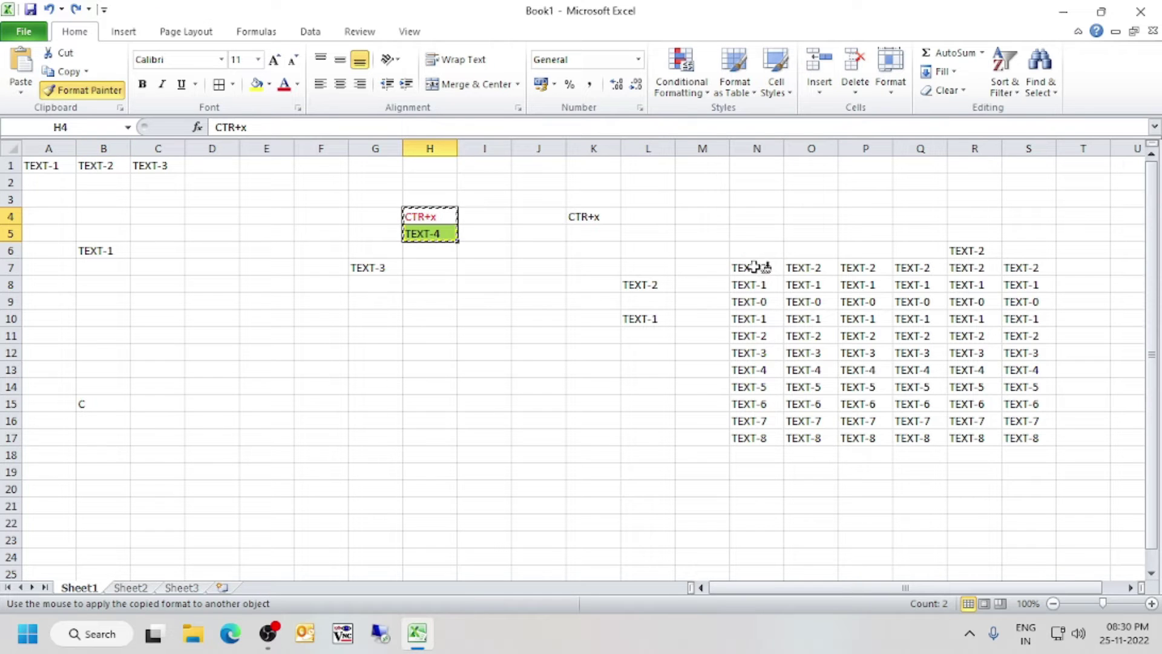
drag(754, 270, 758, 282)
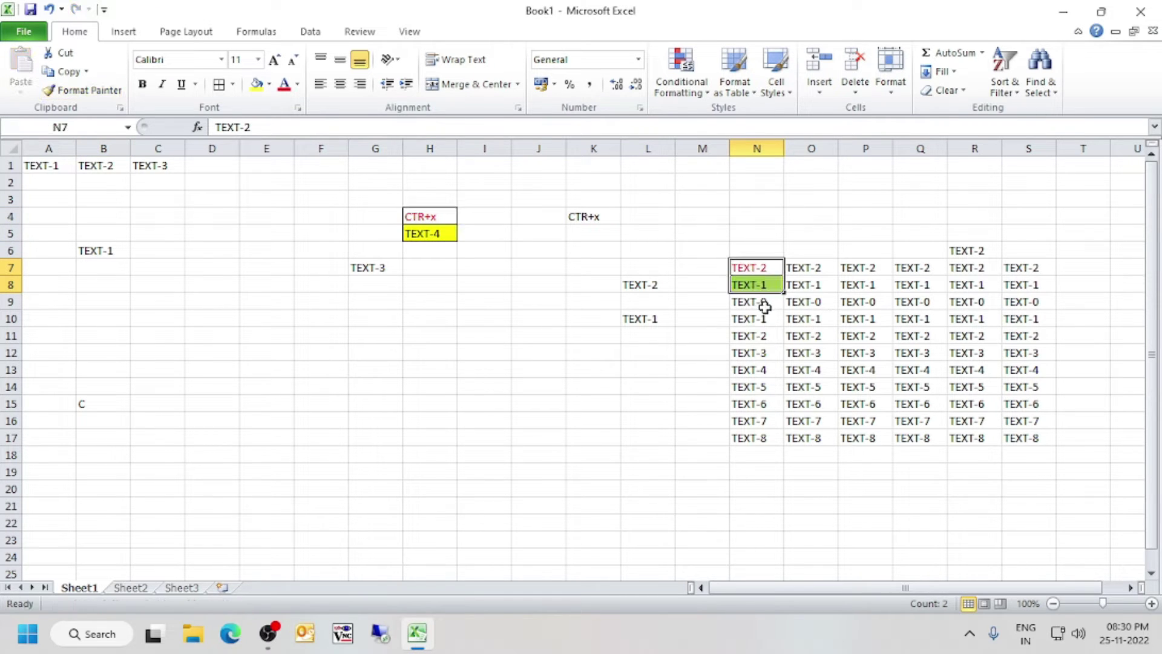
Paint the formatting of H4:H5 across the whole block N7:S17, then reselect H4:H5
drag(420, 220, 424, 233)
click(91, 92)
mouse_move(768, 268)
mouse_down()
mouse_move(1019, 407)
mouse_move(1023, 437)
mouse_up()
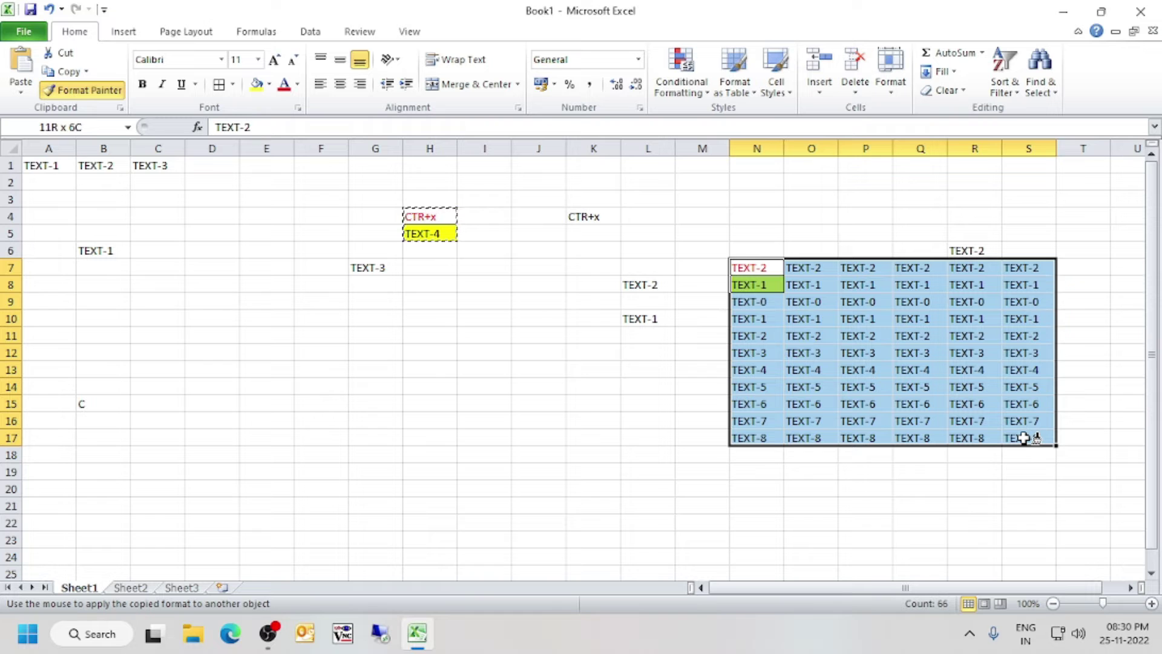
drag(1023, 438, 1023, 438)
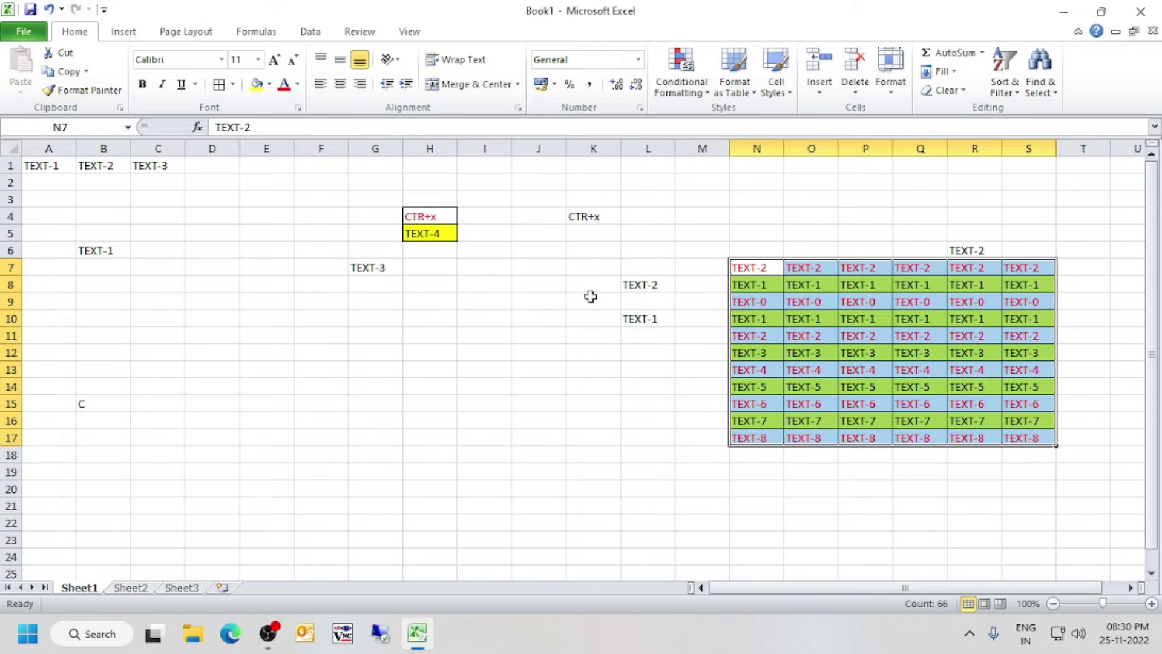
drag(449, 218, 440, 233)
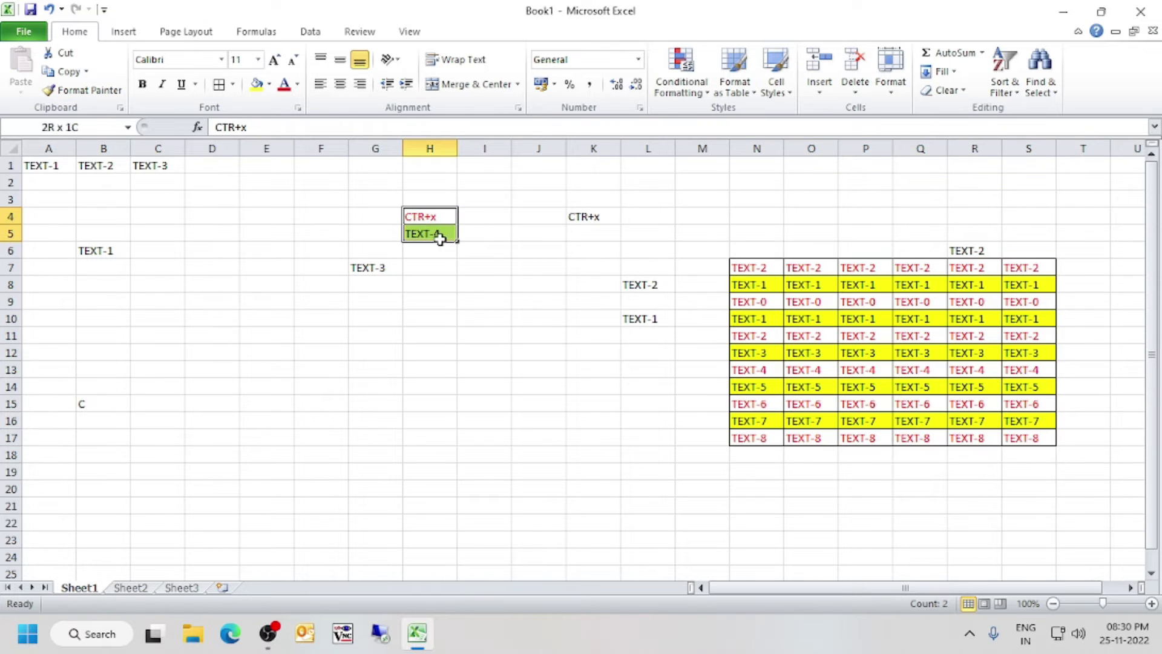
Repaint the block N7:S17 with the formatting of cells H4:H5 using Format Painter, and deselect the block
click(69, 92)
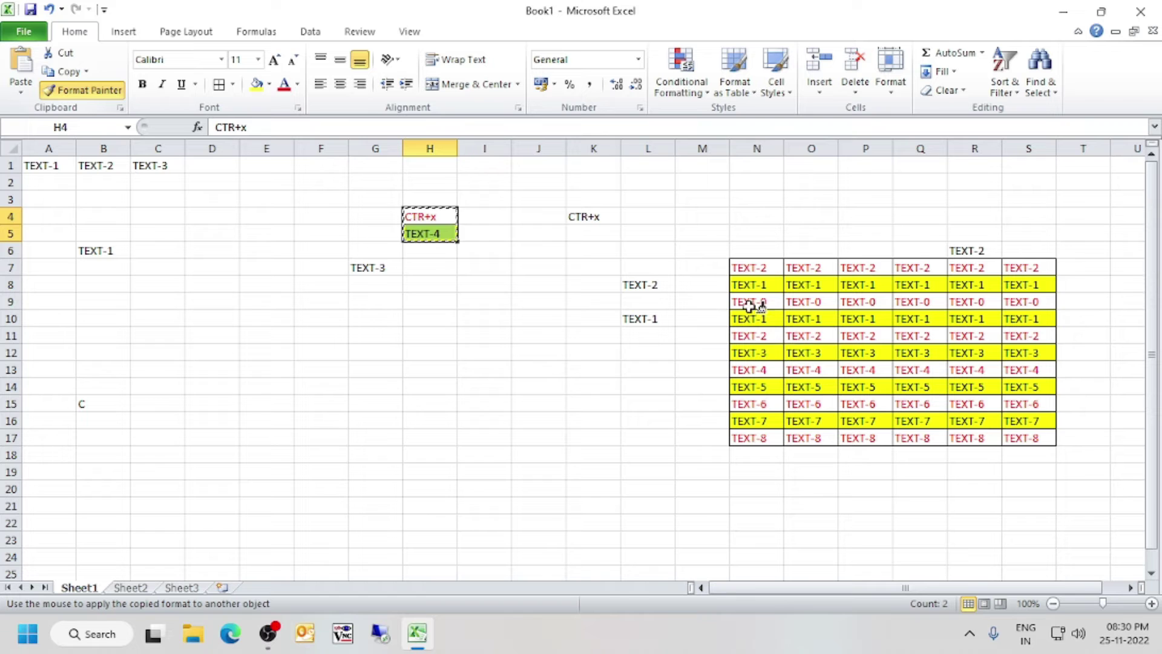
mouse_move(742, 267)
mouse_down()
mouse_move(757, 306)
mouse_move(866, 375)
mouse_move(1034, 439)
mouse_up()
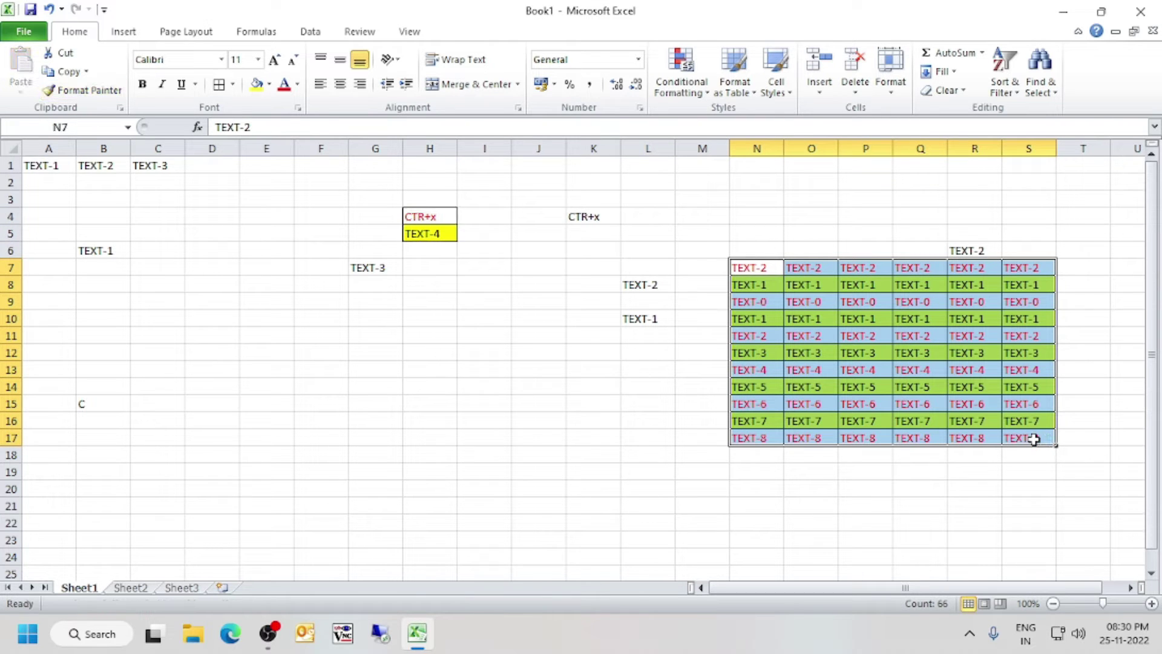
click(866, 522)
click(716, 487)
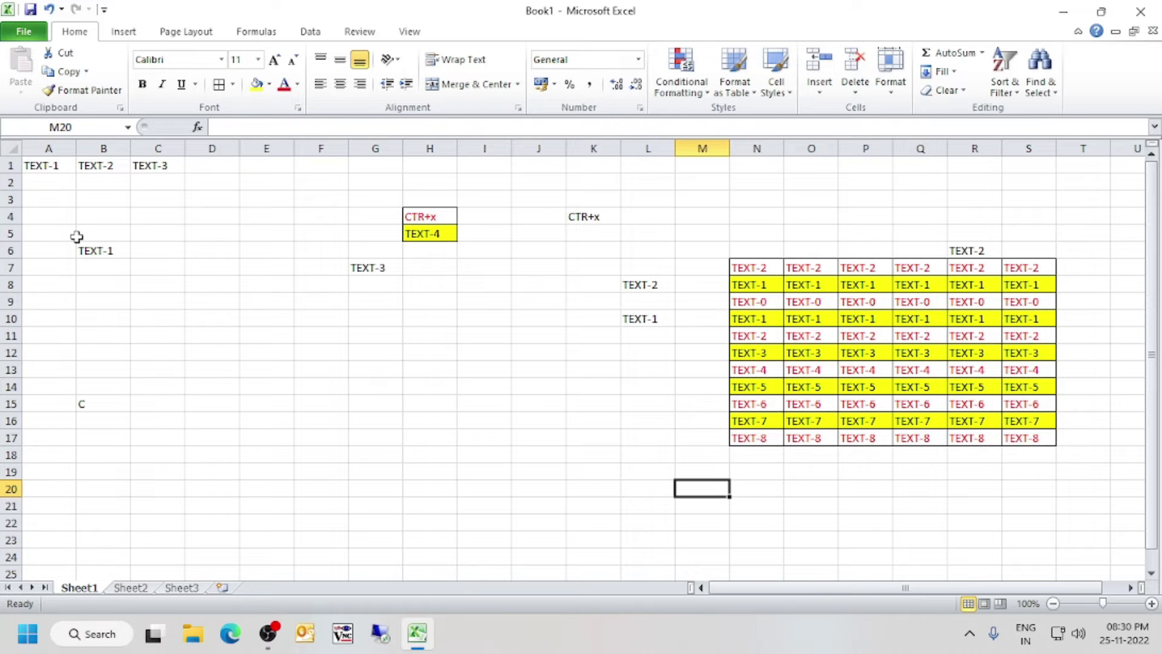
Clear the contents of the range A1:L20, keeping the cell formatting
drag(44, 168, 664, 483)
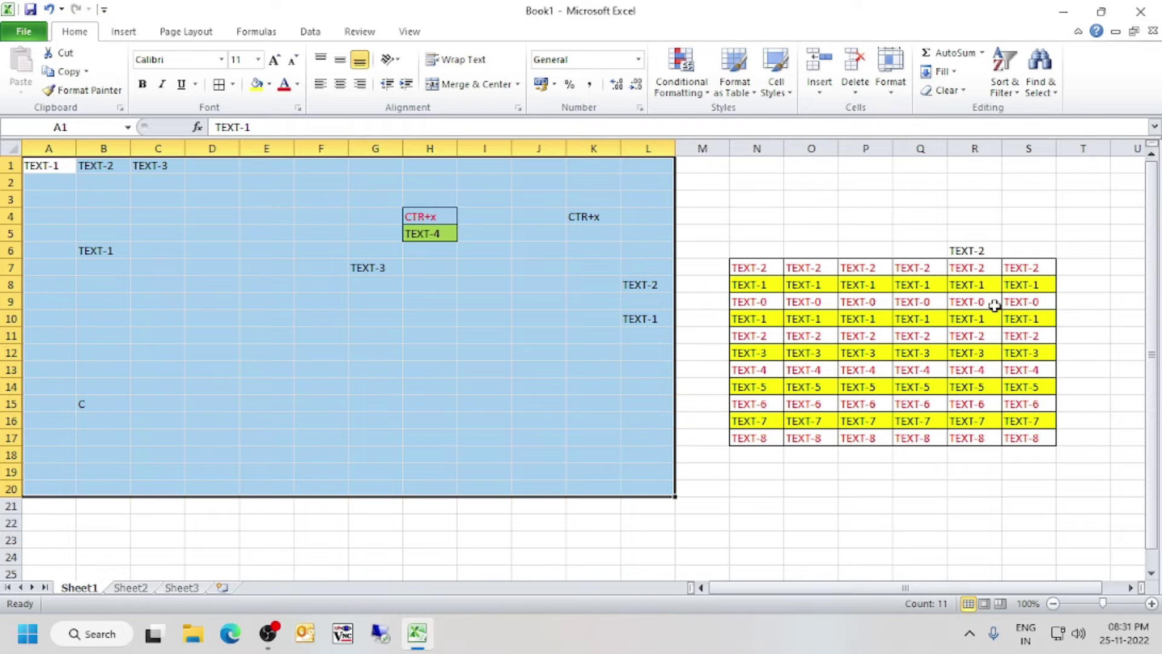
key(Delete)
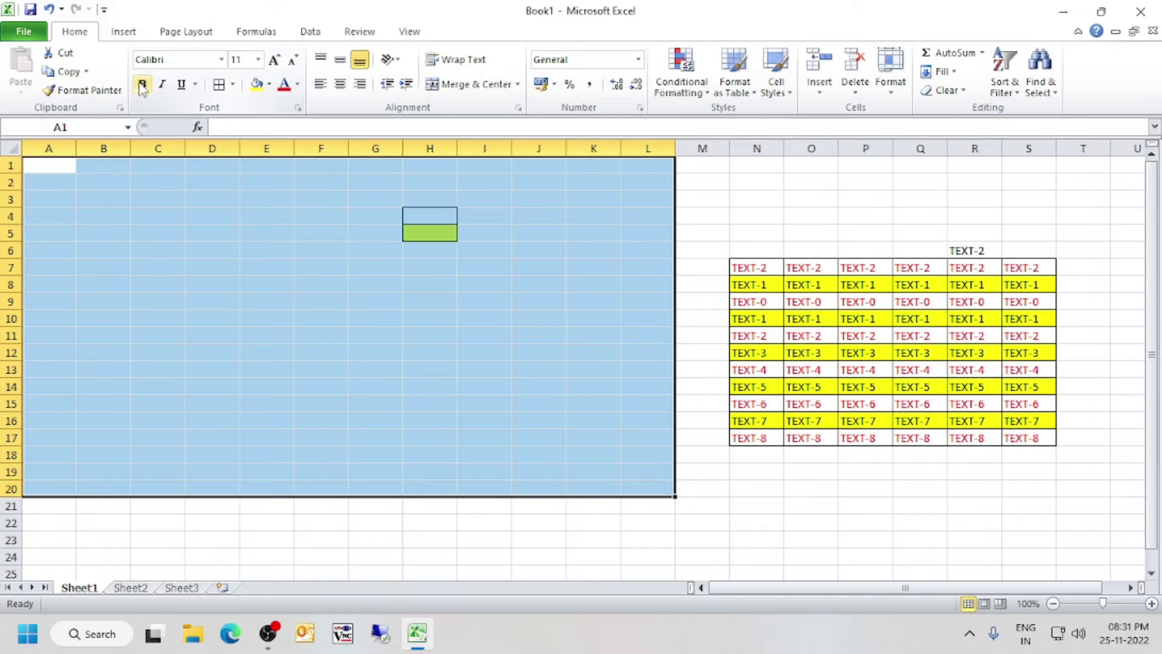
click(433, 322)
Examine the typefaces available in the font list without choosing one
click(192, 61)
click(222, 59)
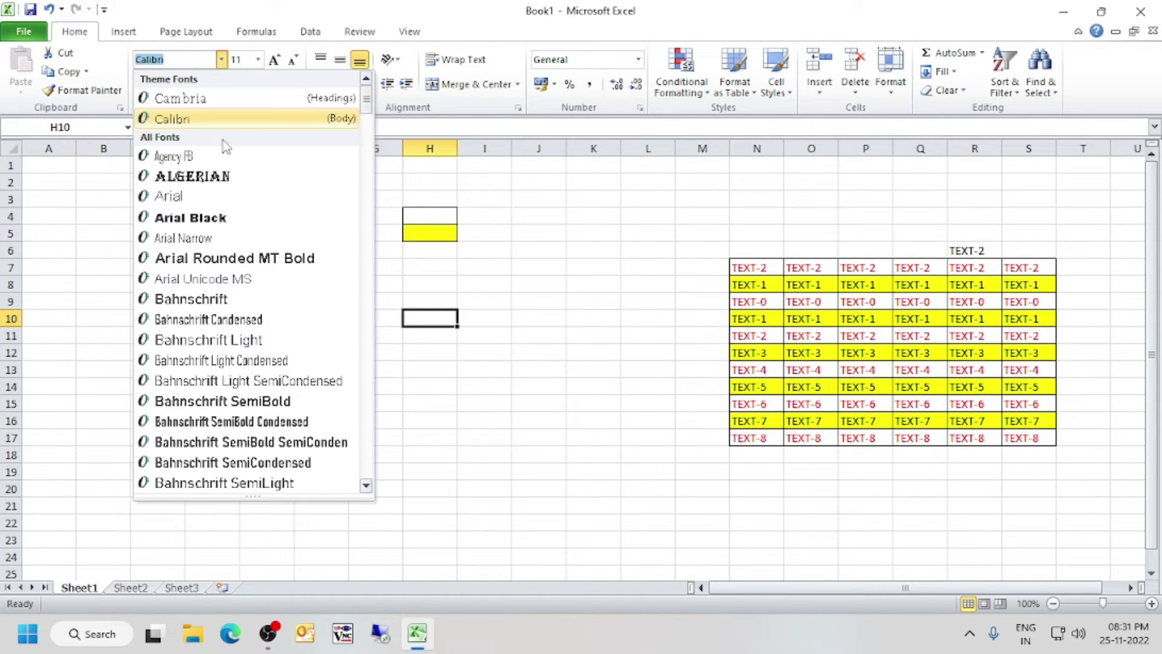
scroll(270, 292, down, 6)
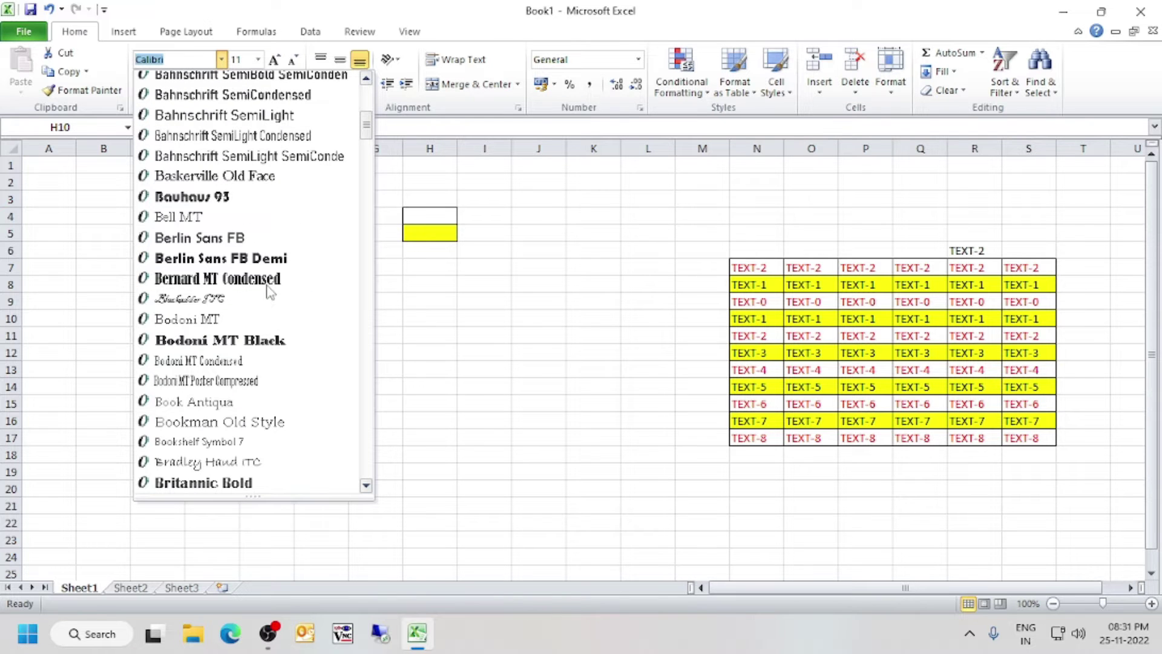
scroll(267, 303, down, 5)
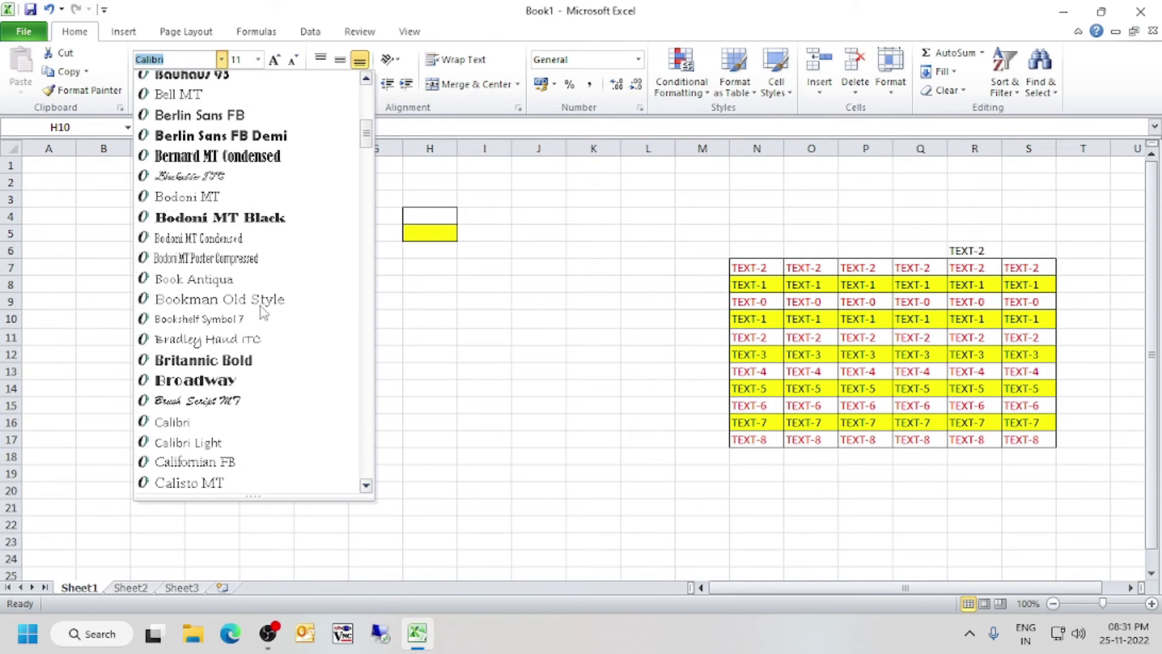
scroll(260, 307, down, 12)
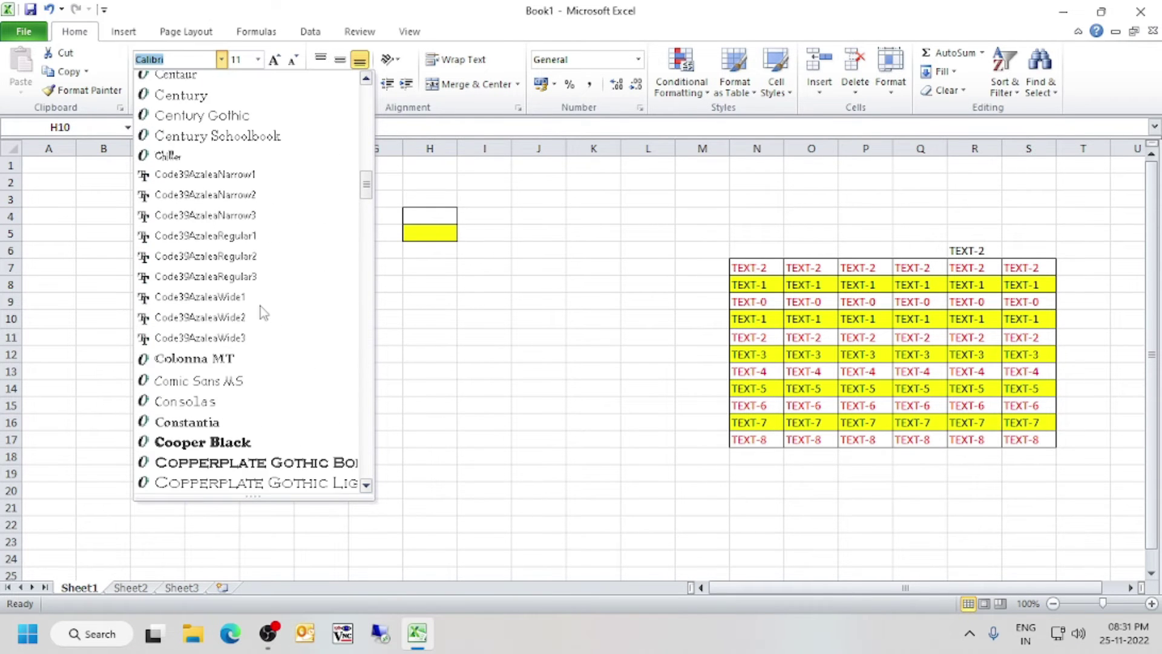
scroll(261, 308, down, 20)
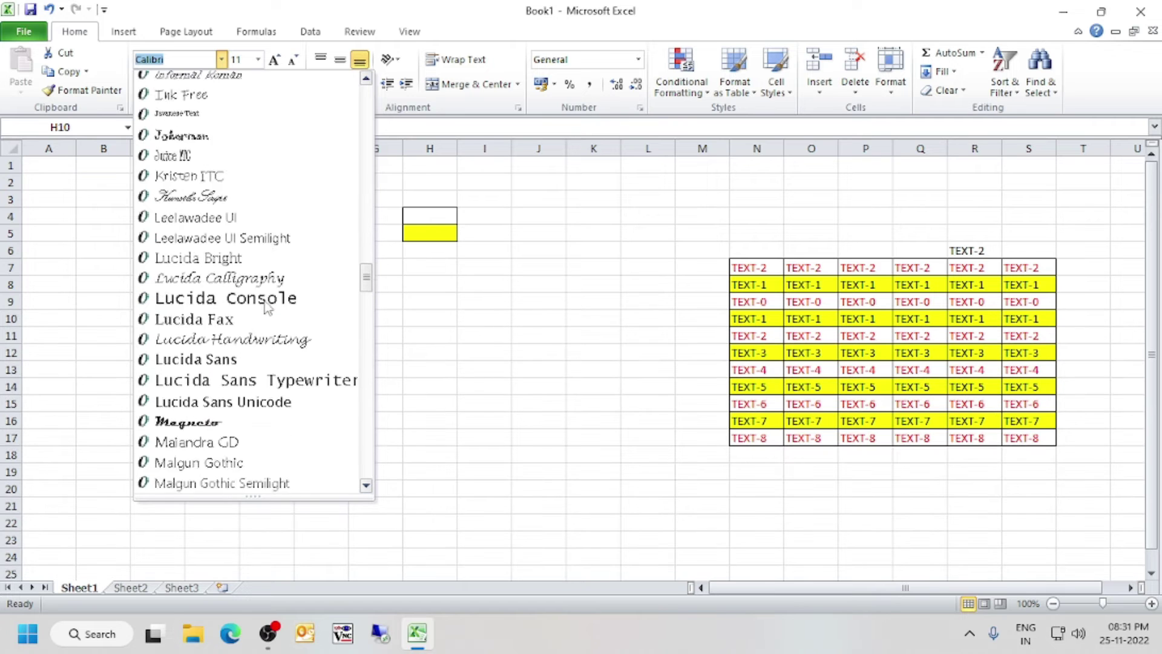
scroll(265, 306, down, 20)
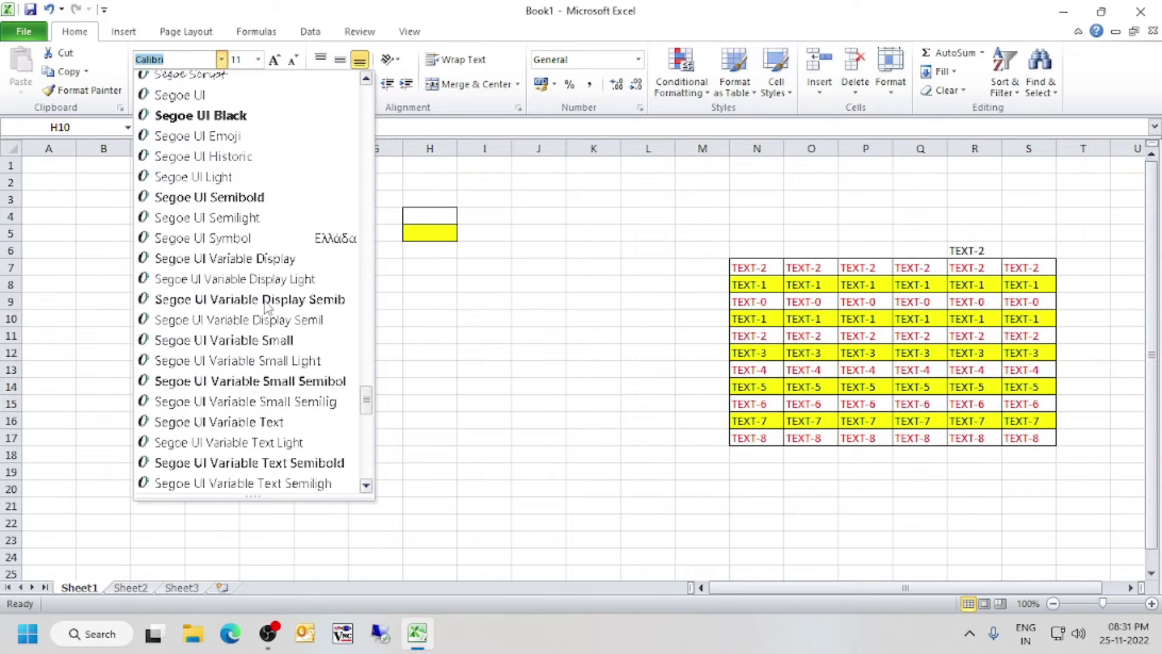
scroll(329, 277, down, 8)
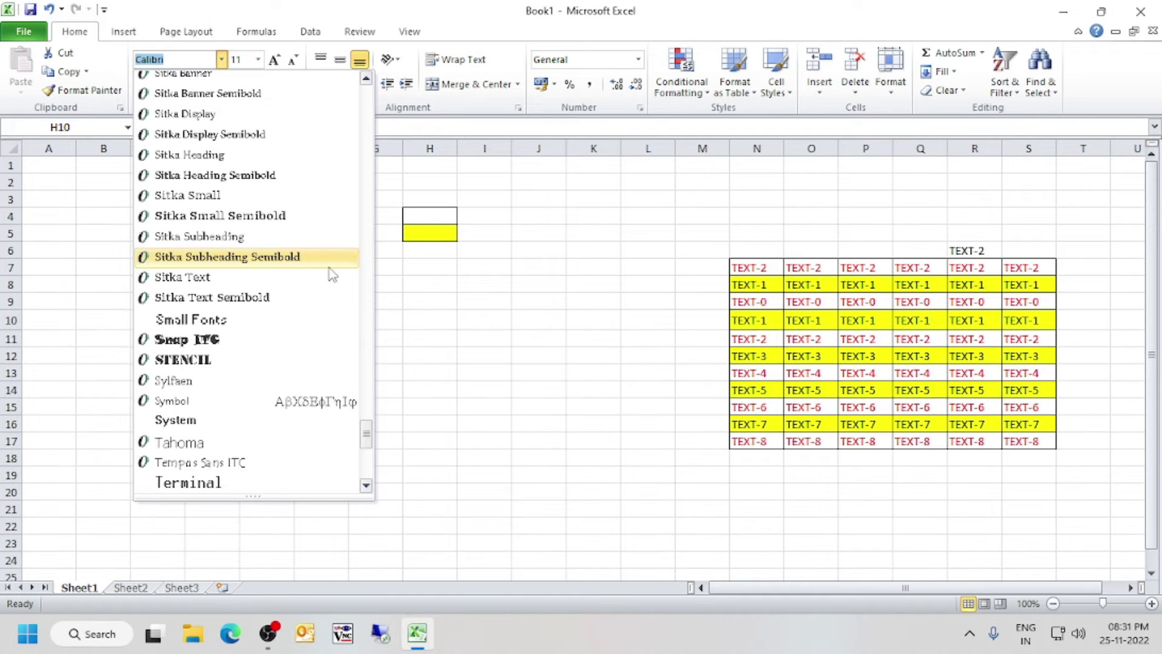
scroll(332, 275, down, 6)
click(219, 209)
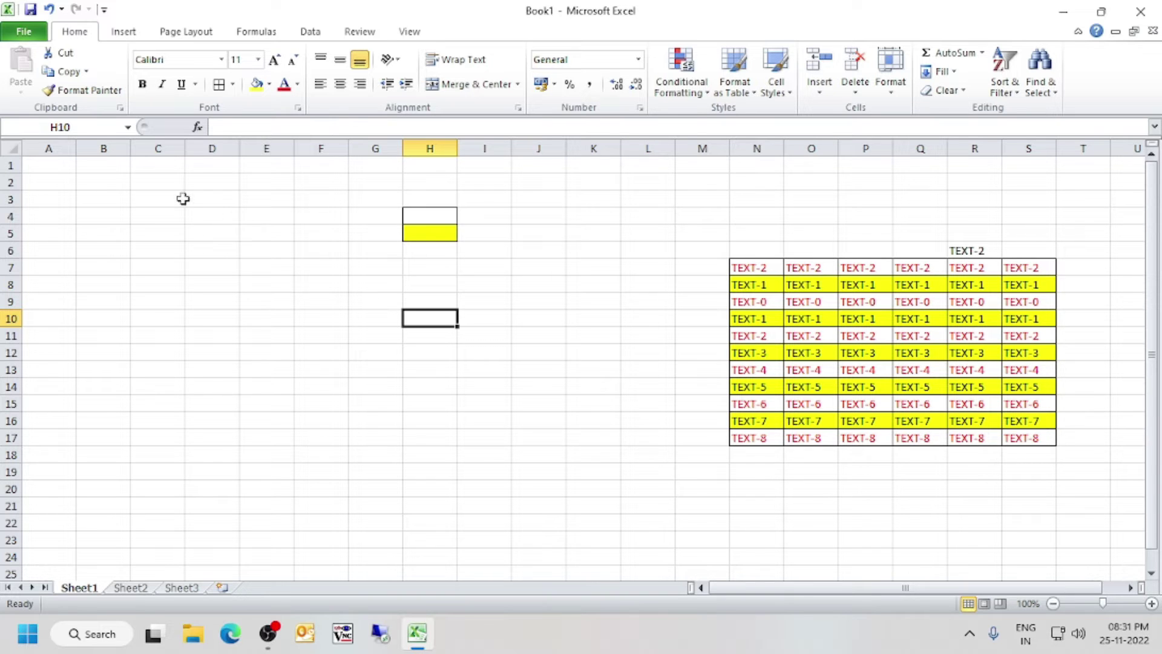
click(222, 59)
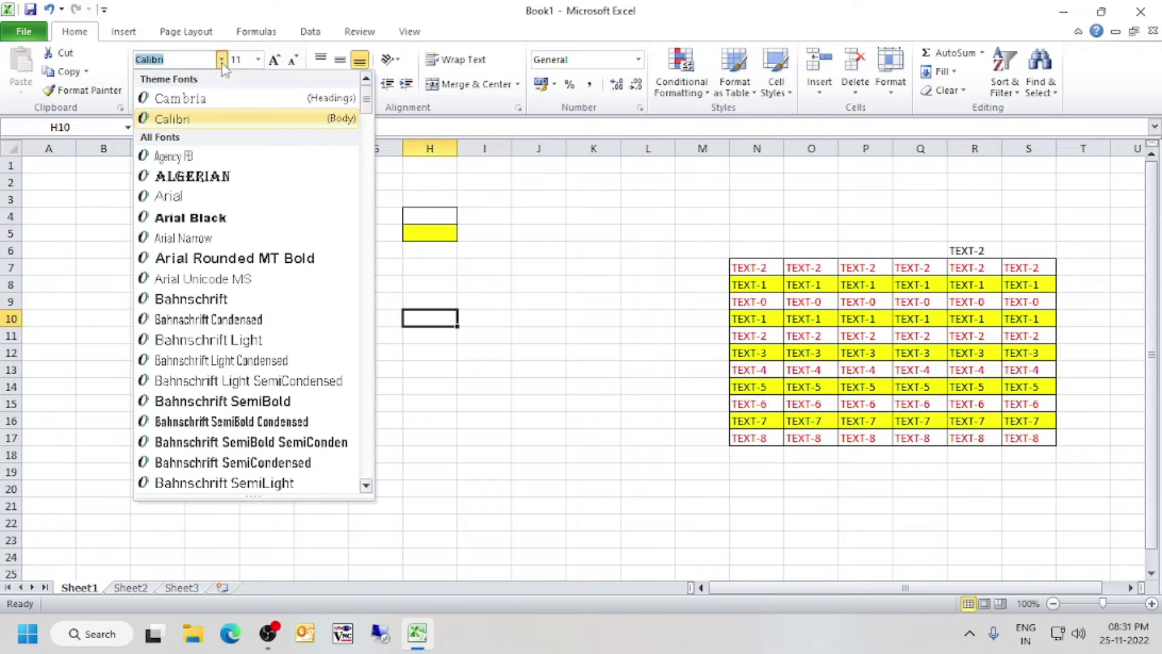
click(547, 252)
Change the font of cell N7 to Berlin Sans FB Demi
click(744, 268)
mouse_move(743, 268)
mouse_down()
mouse_move(747, 301)
mouse_move(749, 264)
mouse_up()
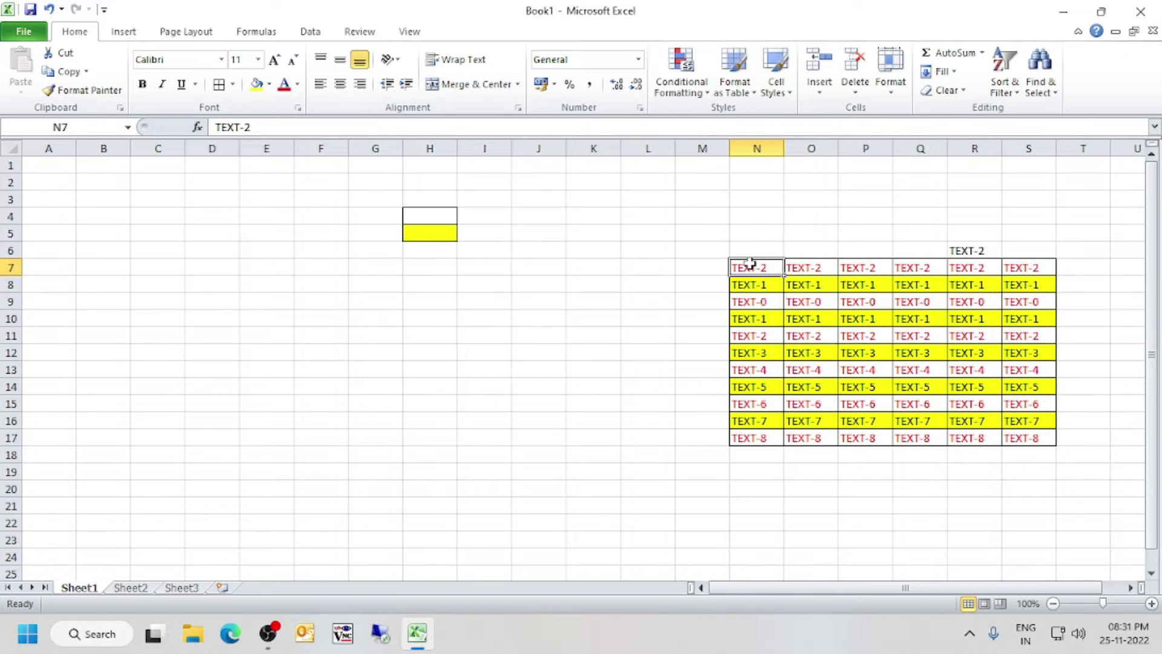
click(221, 59)
scroll(219, 380, down, 4)
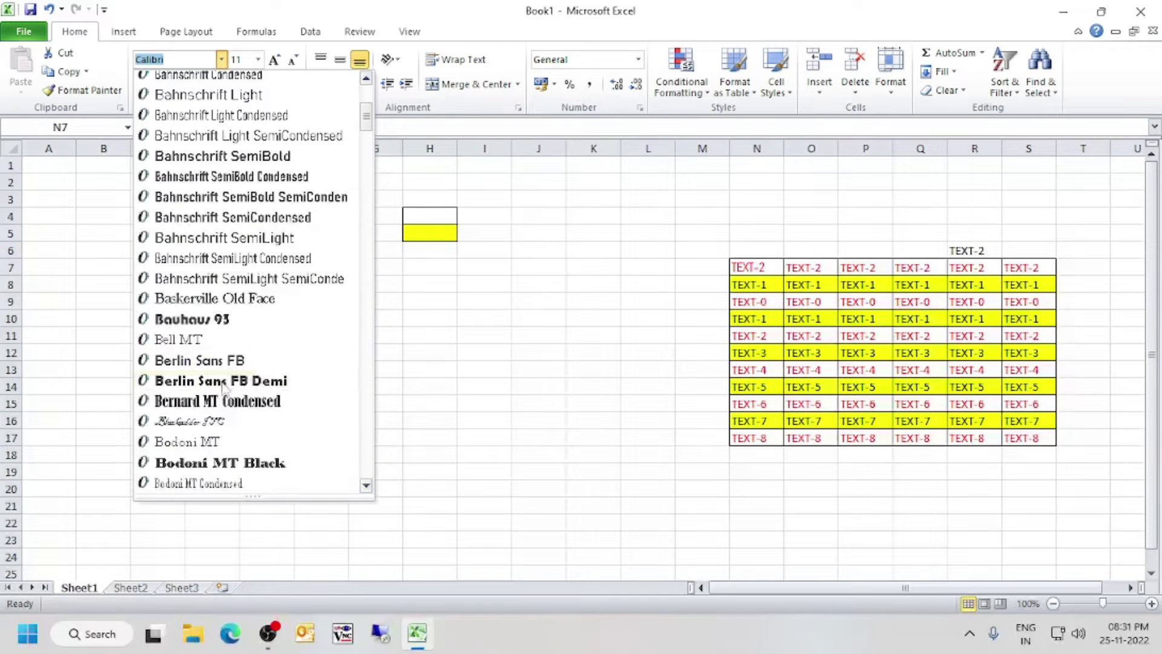
click(224, 380)
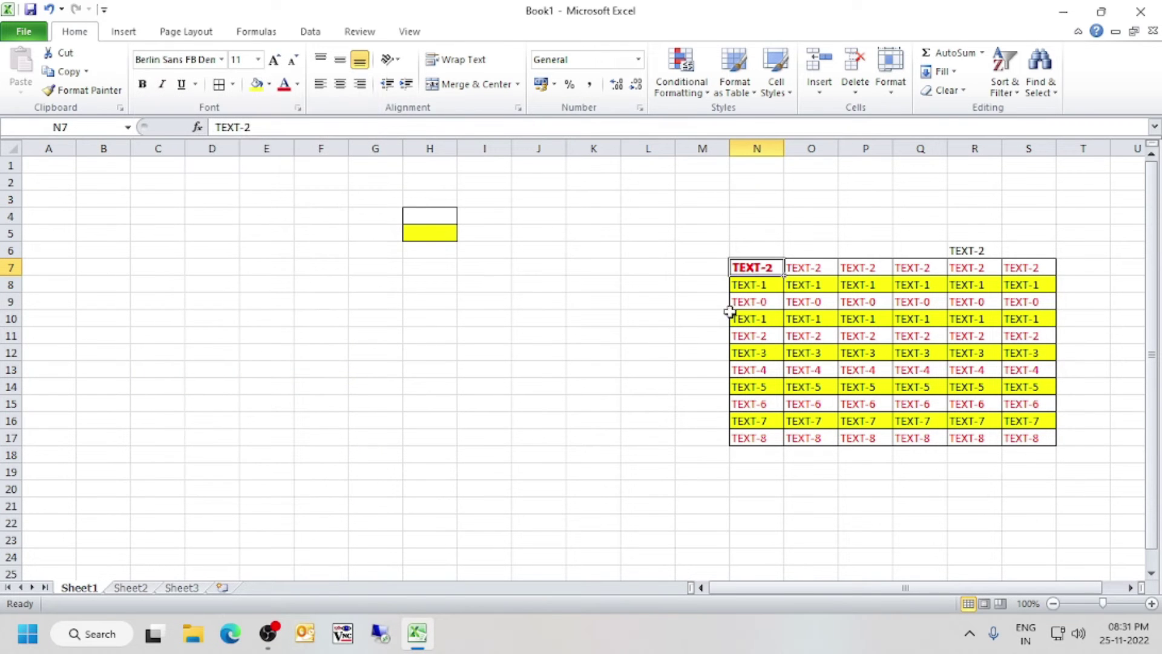
Try the Cambria Math font on cell N7, undo it, and look through the font list again without choosing one
click(221, 59)
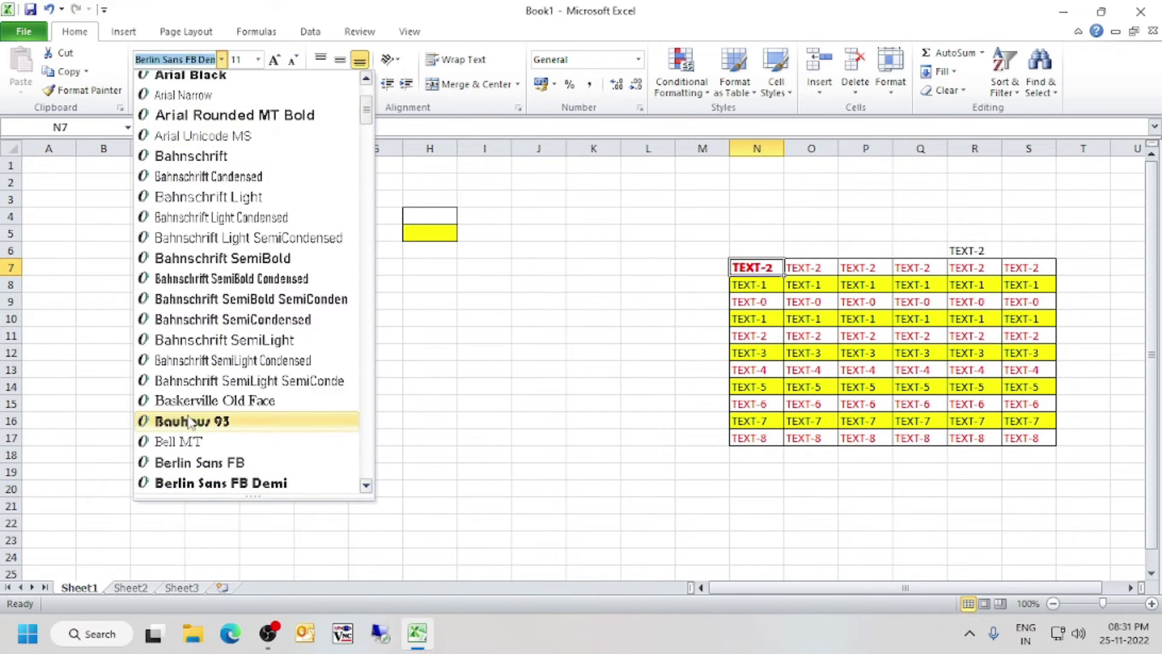
scroll(209, 448, down, 8)
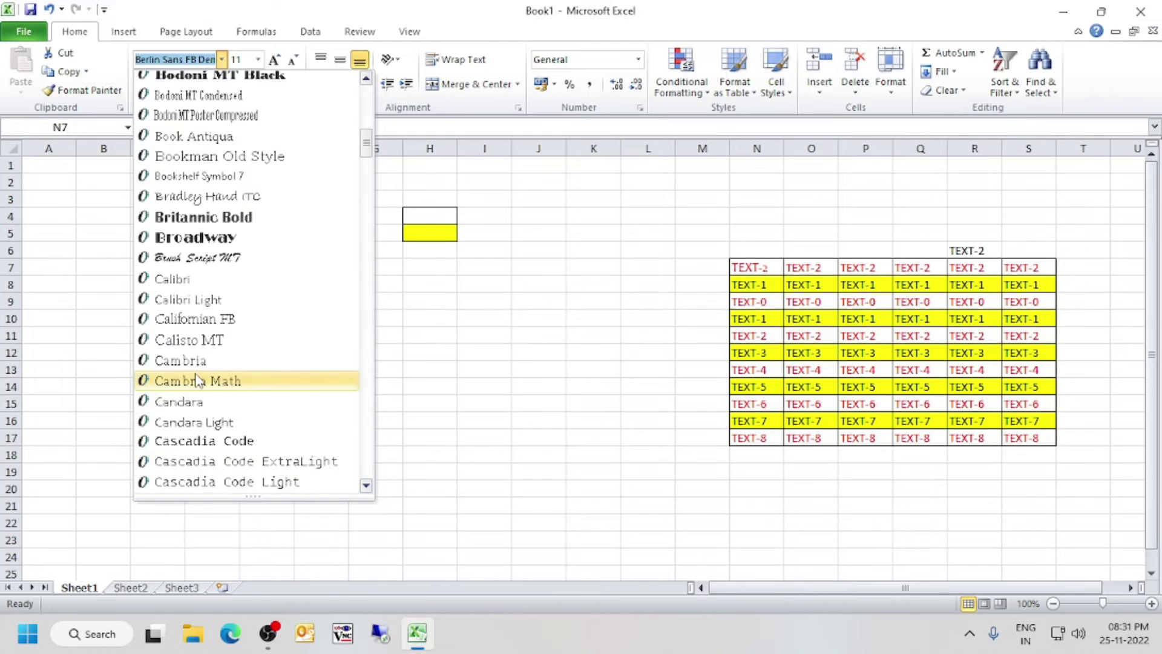
click(197, 380)
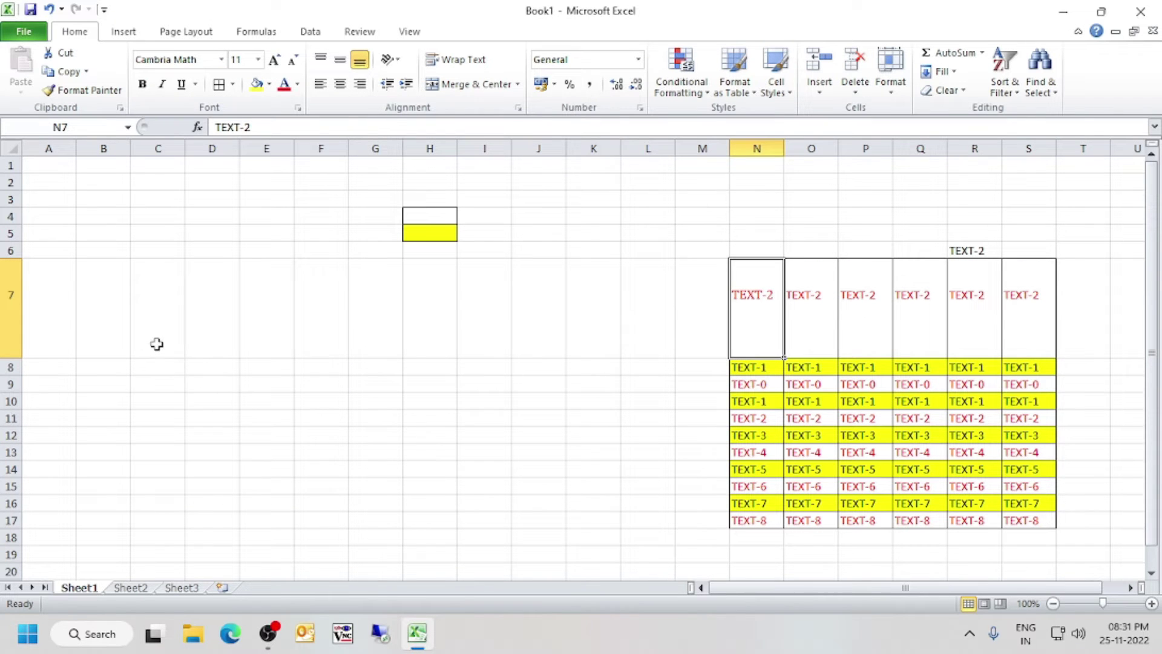
key(ctrl+z)
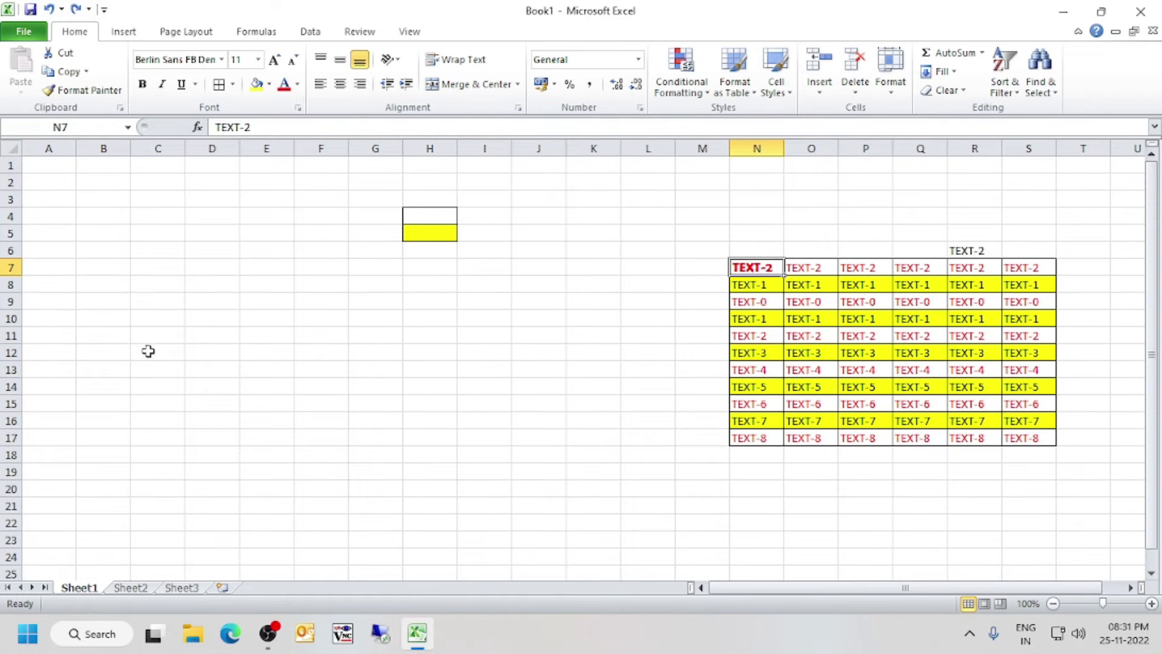
click(222, 59)
scroll(242, 218, down, 4)
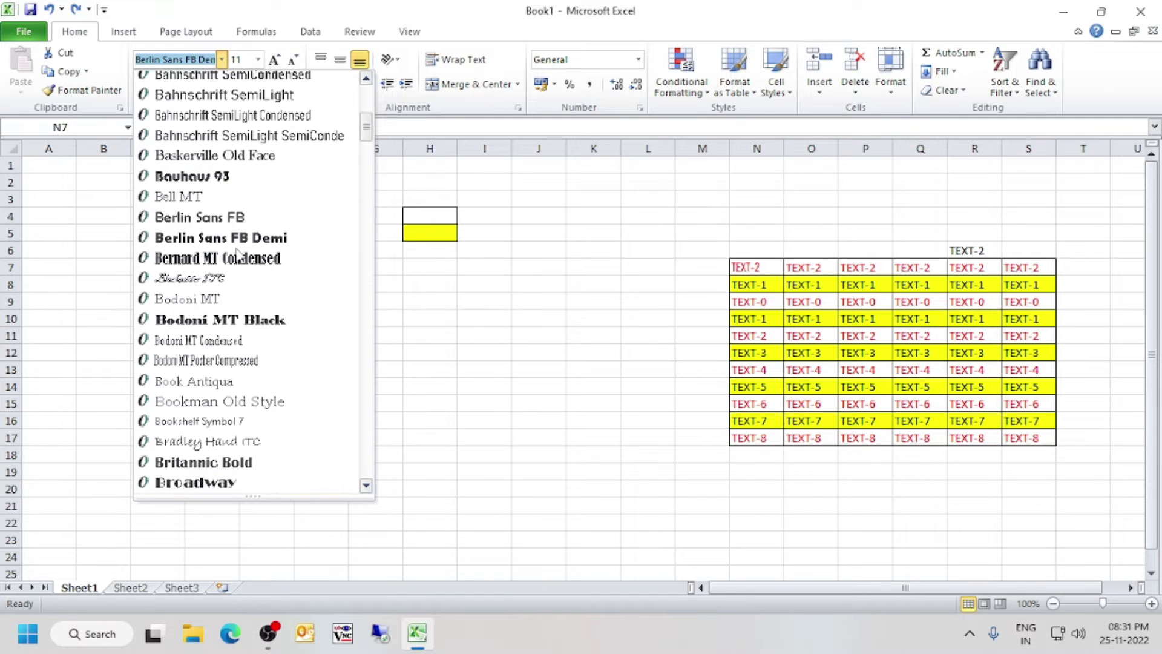
click(499, 344)
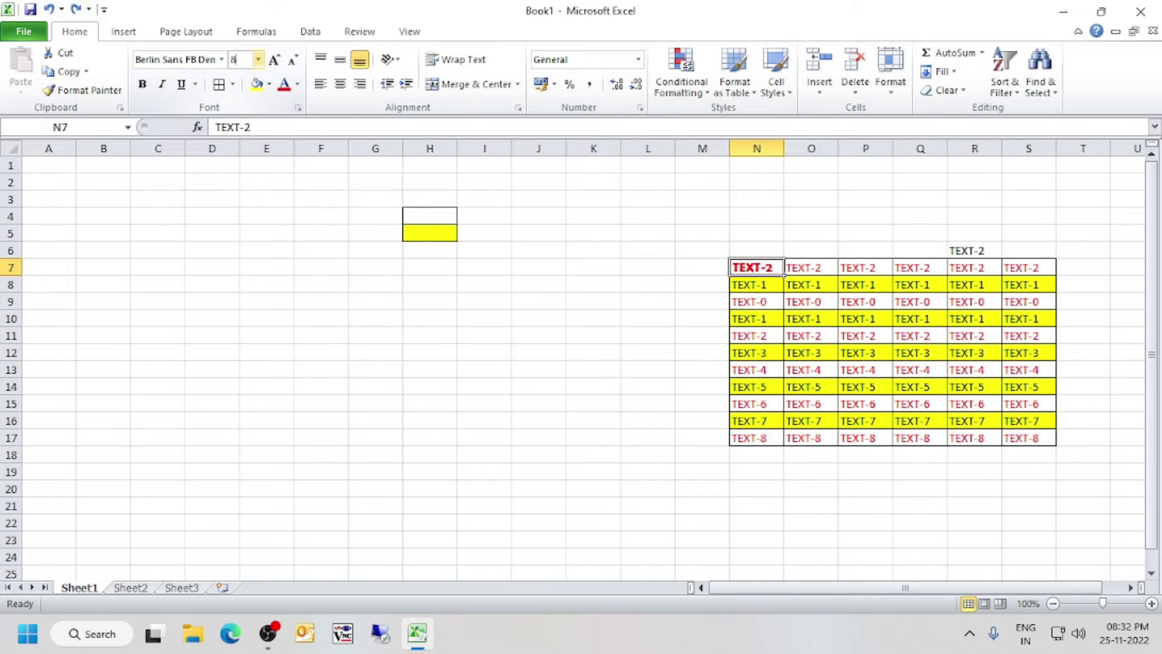
Set the font size of cell N7 to 8, and change it to 10
text(8)
key(Return)
click(251, 60)
text(10)
key(Return)
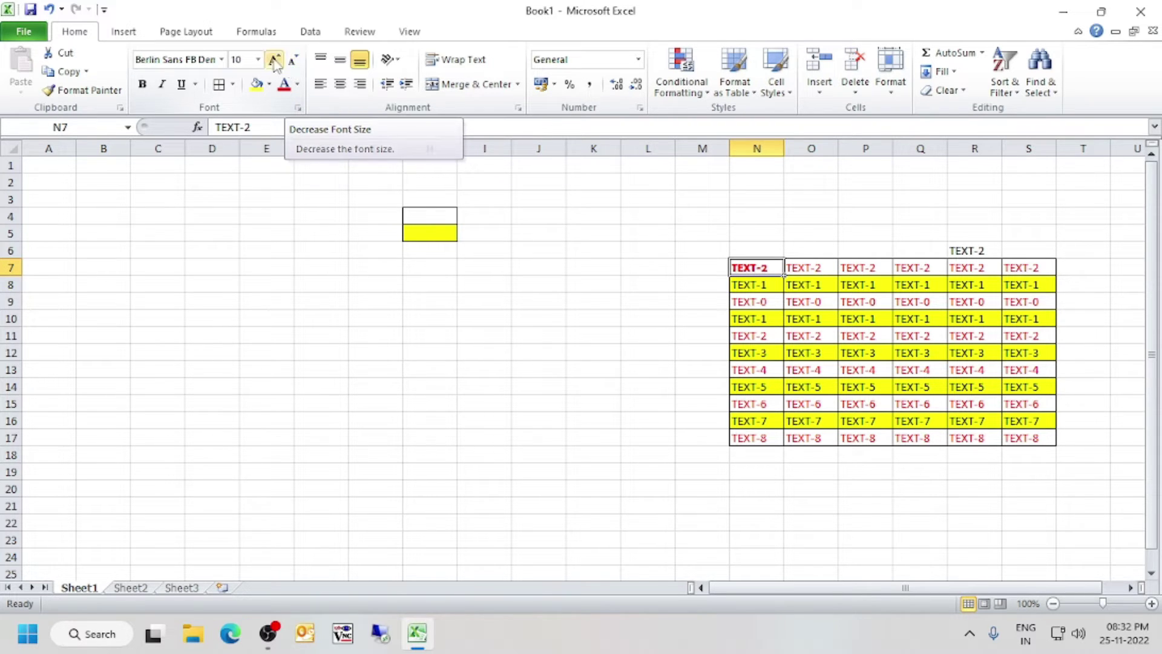
Increase the font size of cell N7 stepwise to 20 and autofit the width of column N to the enlarged text
key(Down)
key(Down)
click(754, 267)
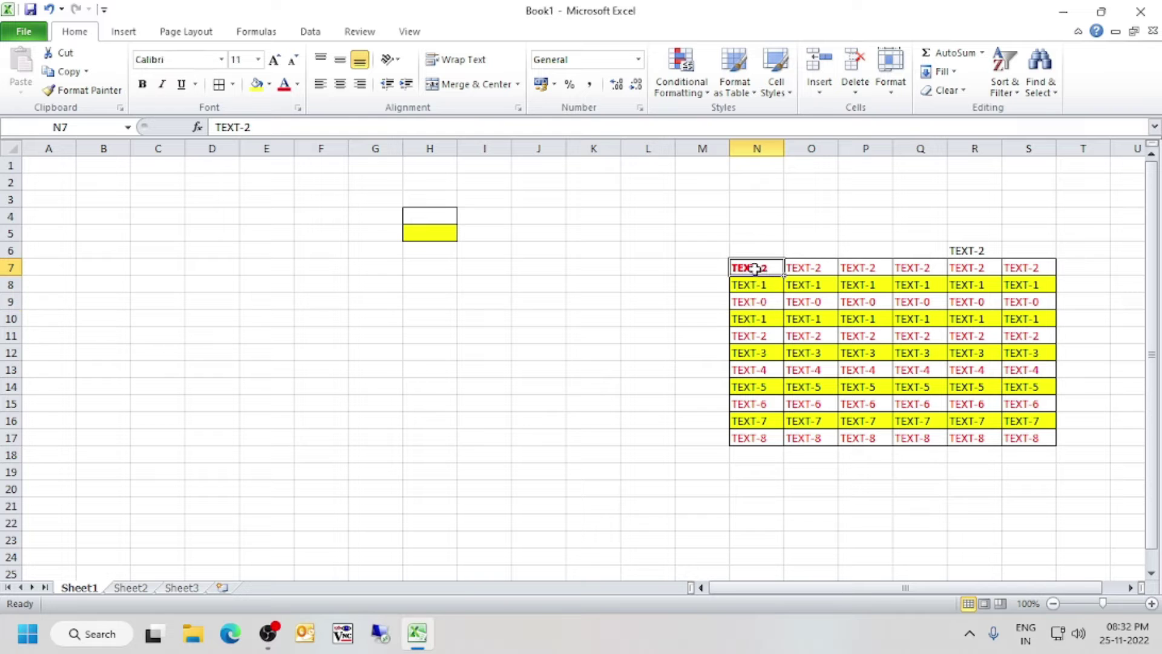
click(274, 59)
click(274, 59)
click(275, 60)
click(274, 60)
click(275, 59)
click(274, 60)
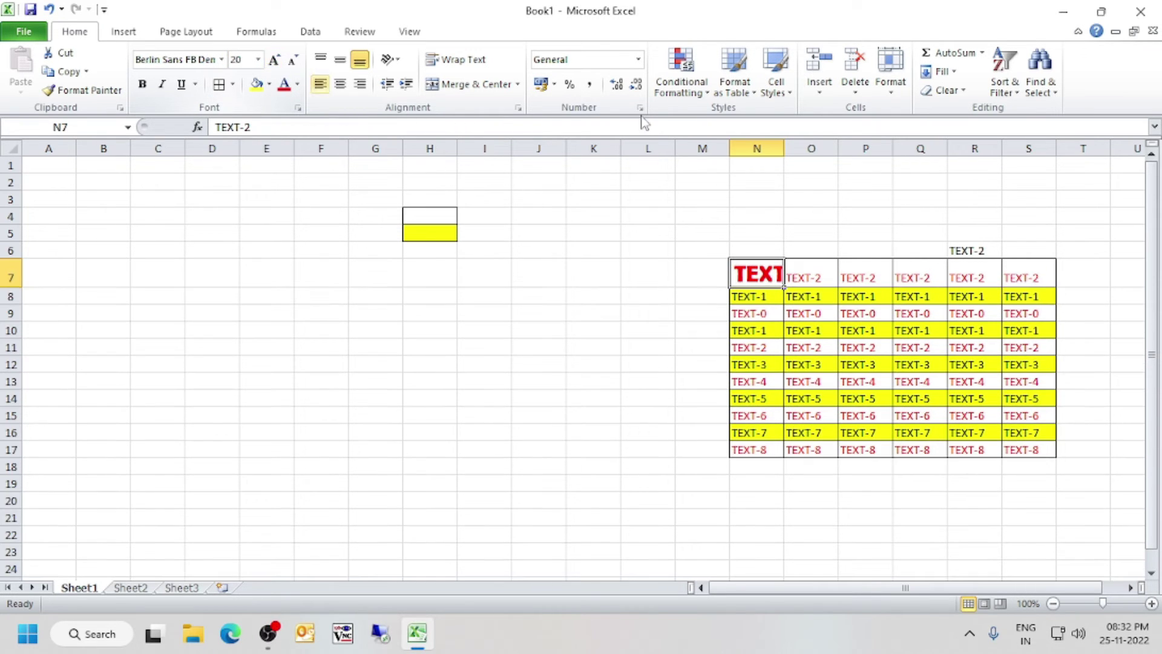
double_click(786, 149)
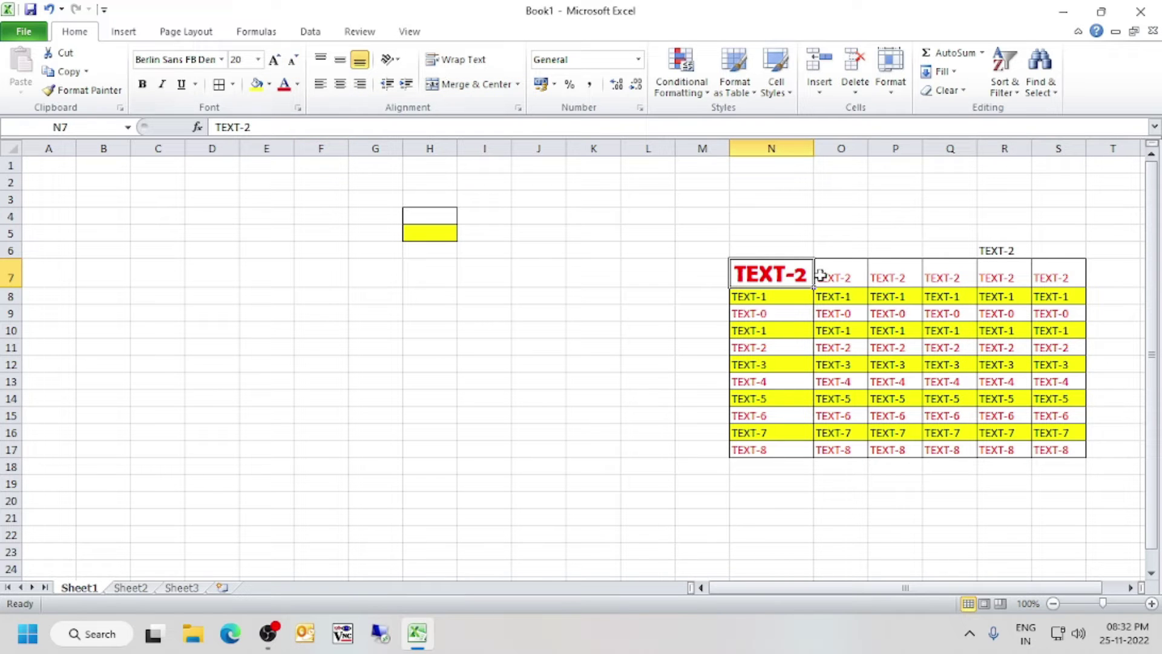
Decrease the font size of cell N7 stepwise to 10
click(294, 67)
click(295, 67)
click(294, 65)
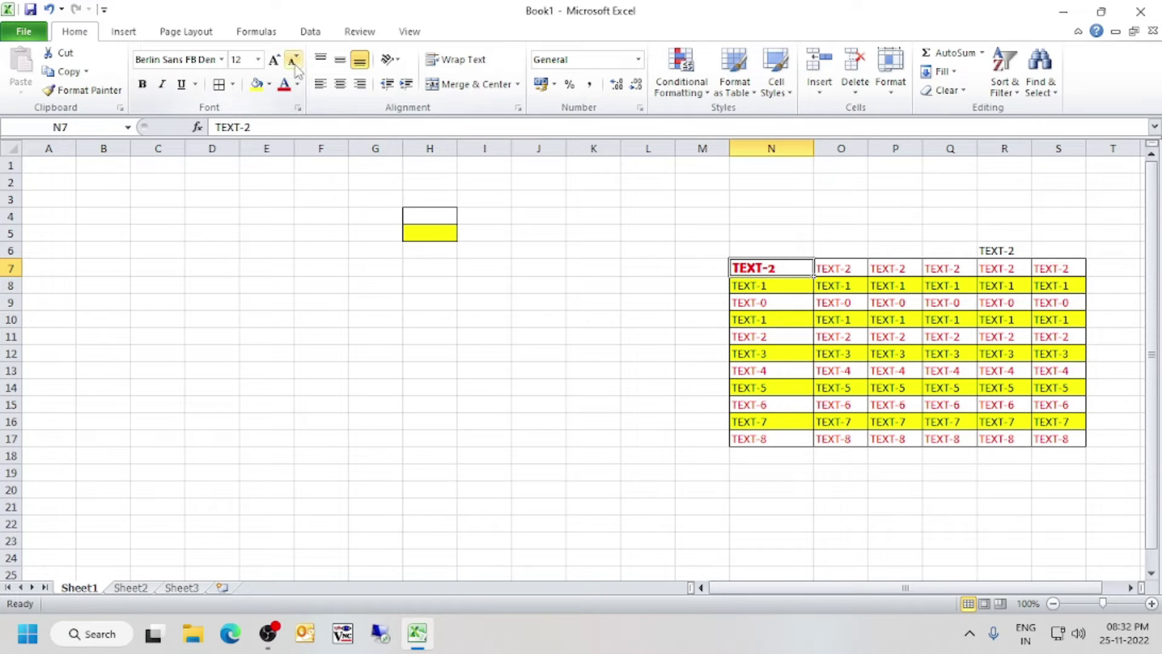
click(294, 65)
click(295, 63)
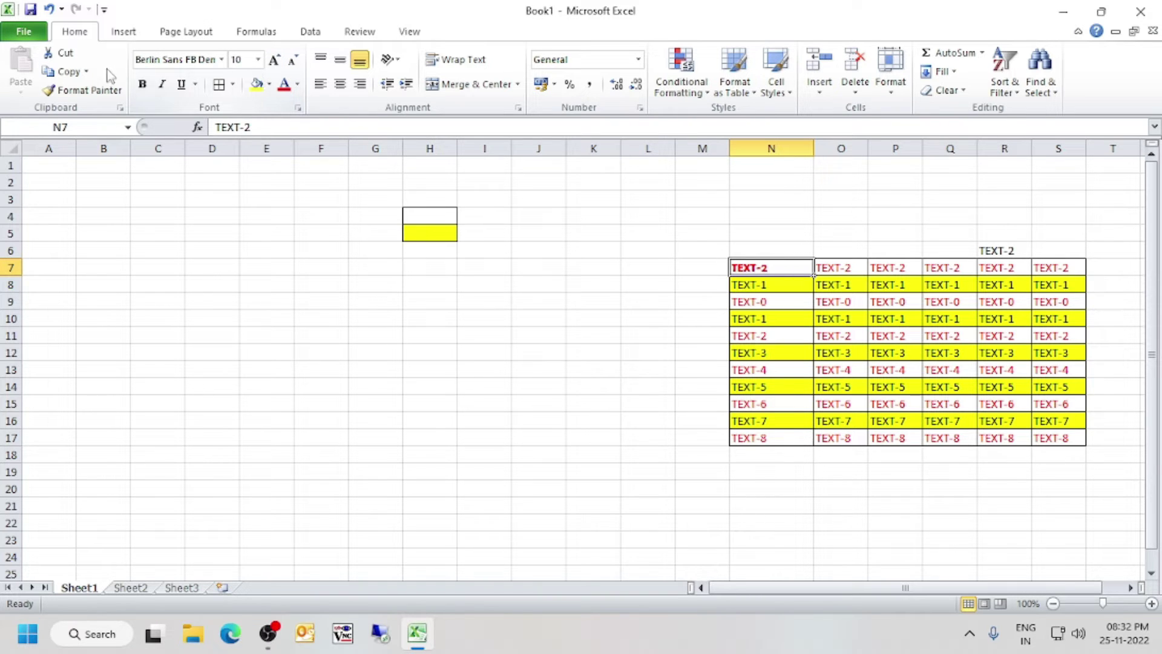
Browse the whole font list, change the font of cell N7 to Bodoni MT, and deselect the cell
click(222, 59)
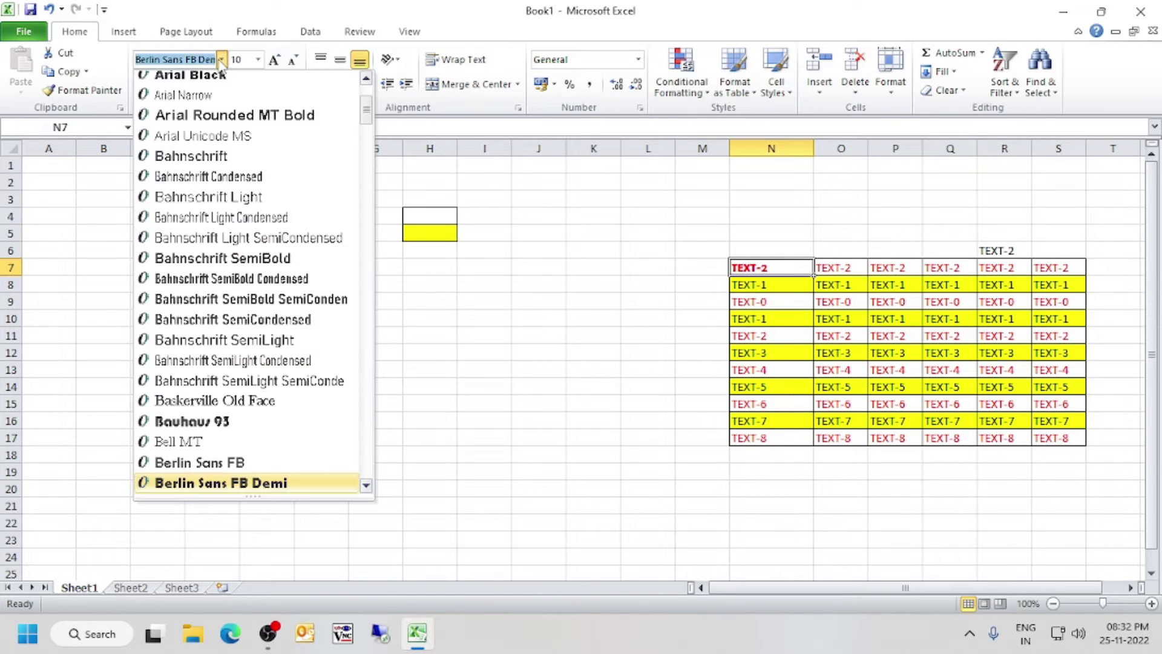
scroll(227, 91, up, 3)
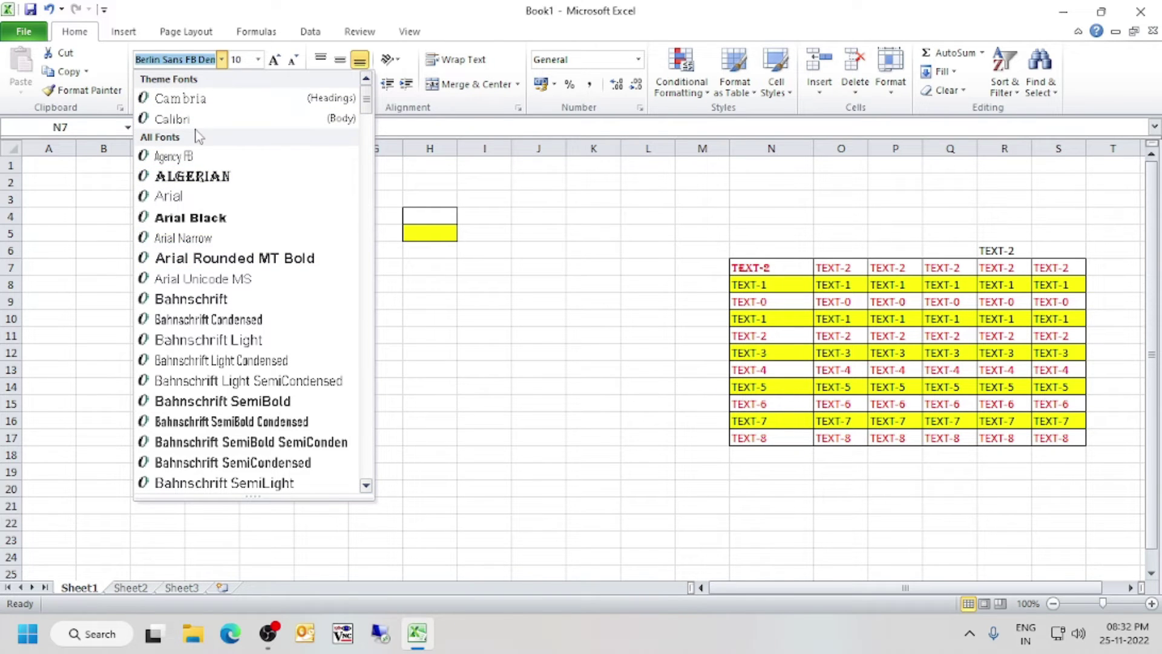
scroll(242, 257, down, 8)
scroll(245, 258, down, 4)
scroll(245, 259, down, 5)
scroll(246, 258, up, 15)
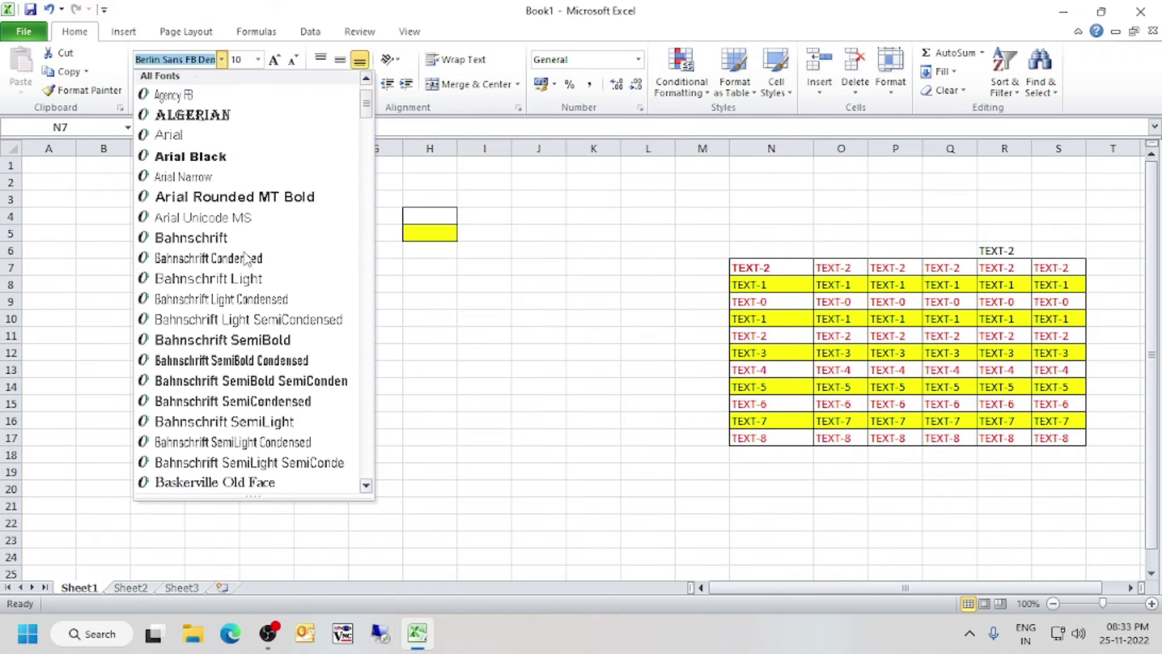
scroll(245, 259, up, 2)
scroll(278, 275, down, 20)
scroll(295, 270, down, 20)
scroll(299, 263, up, 7)
scroll(296, 256, up, 20)
scroll(295, 255, up, 20)
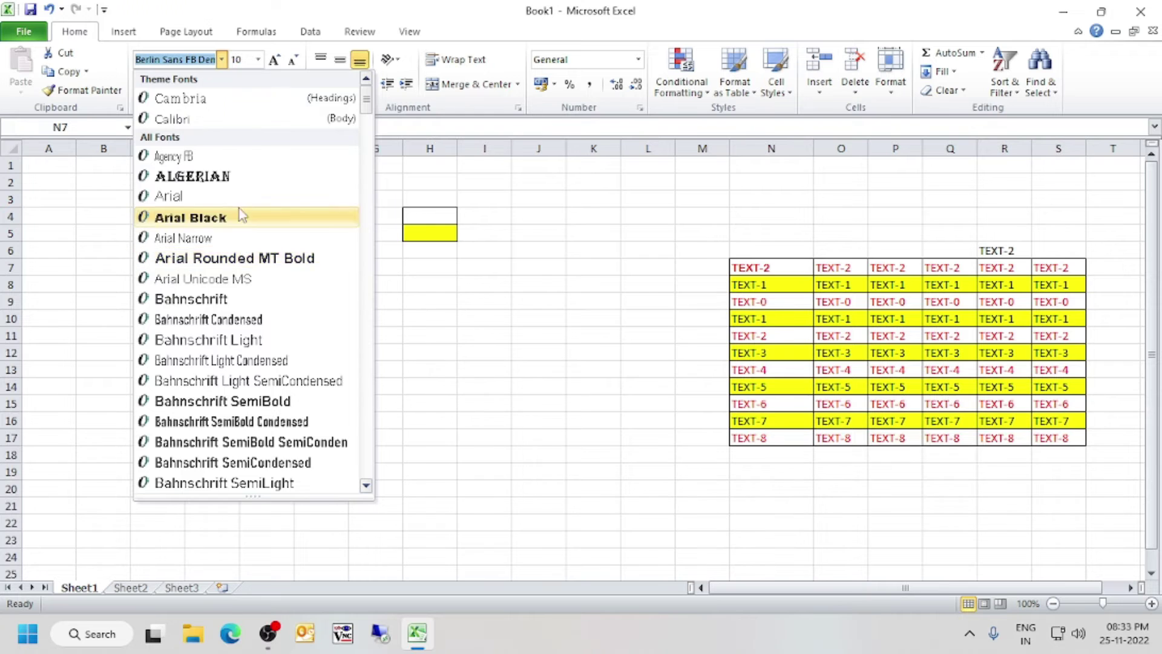
scroll(242, 216, down, 8)
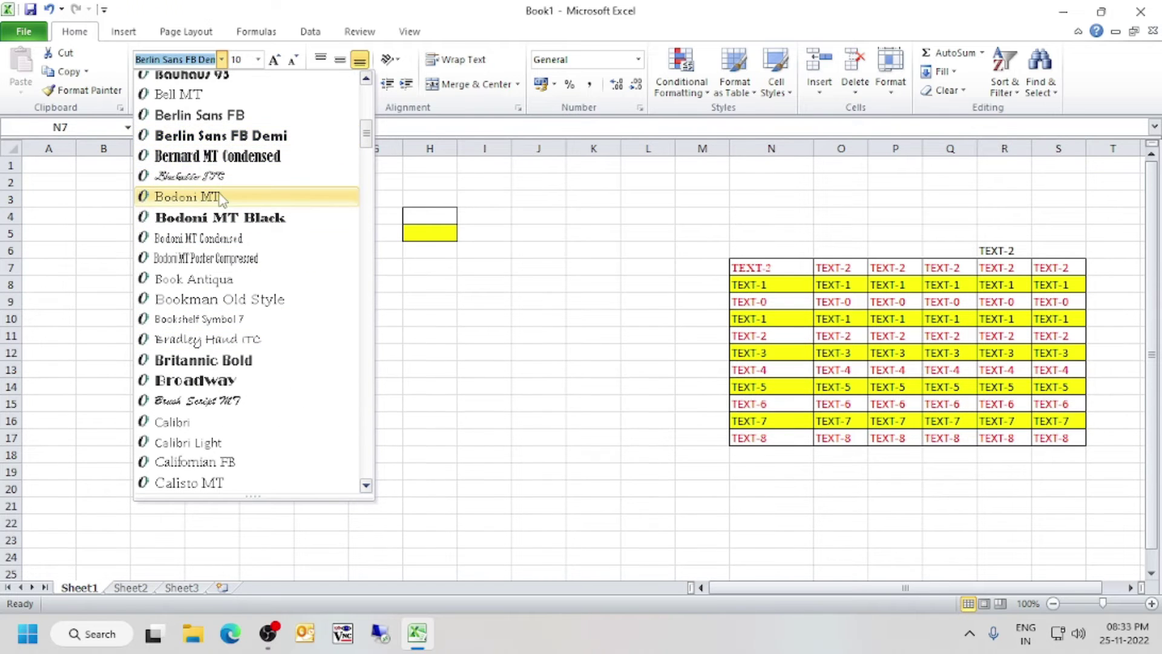
click(219, 197)
click(595, 354)
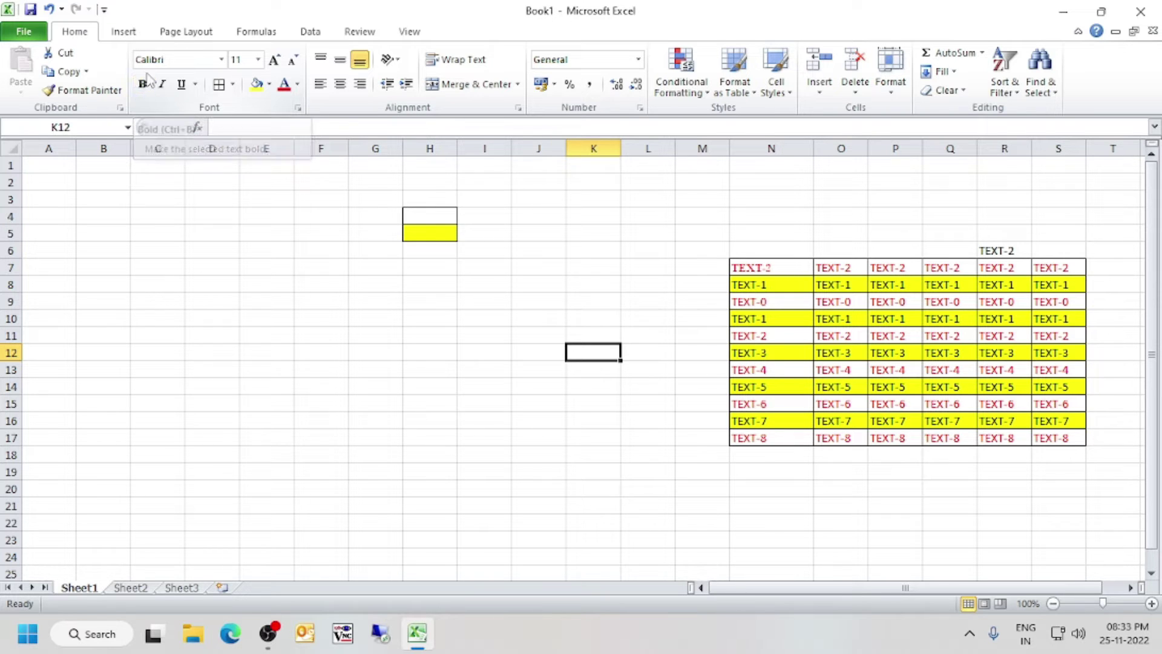
Make the text in cell N7 bold and increase its font size stepwise to 20
click(784, 268)
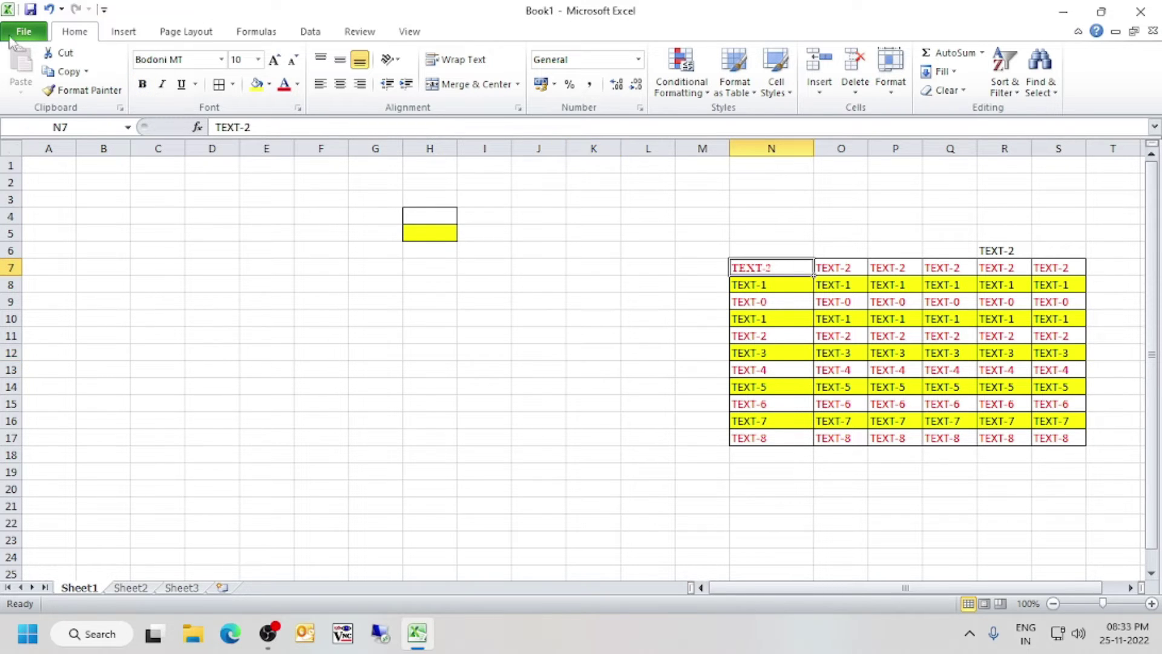
click(144, 87)
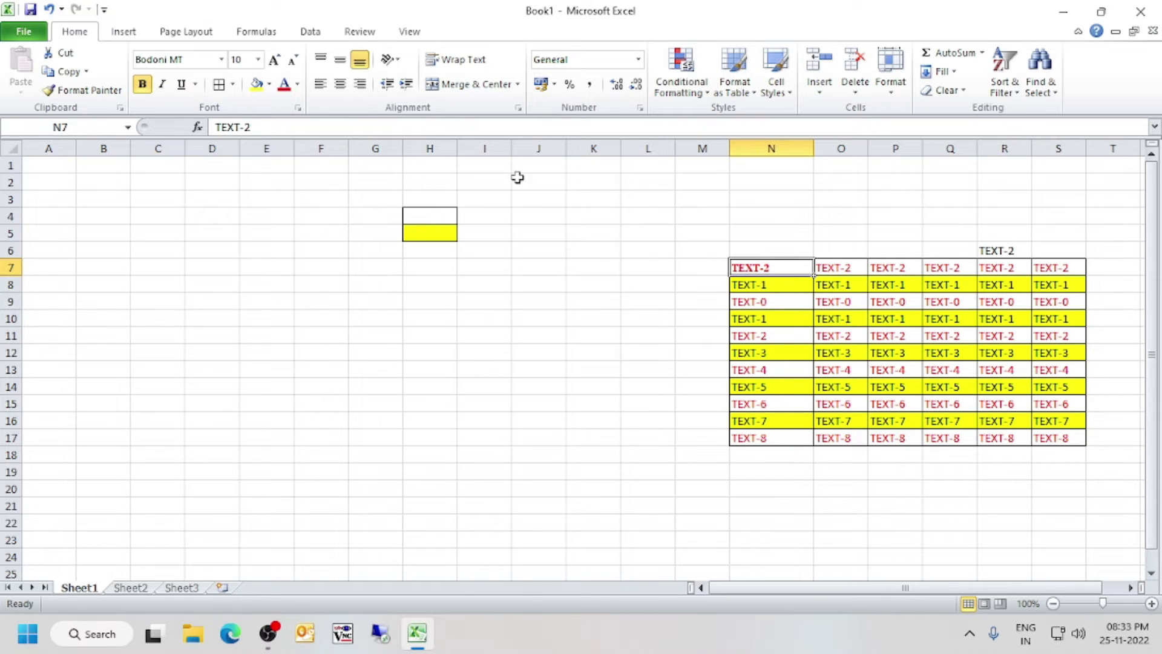
click(274, 60)
click(274, 60)
click(274, 60)
click(274, 60)
click(274, 60)
click(274, 60)
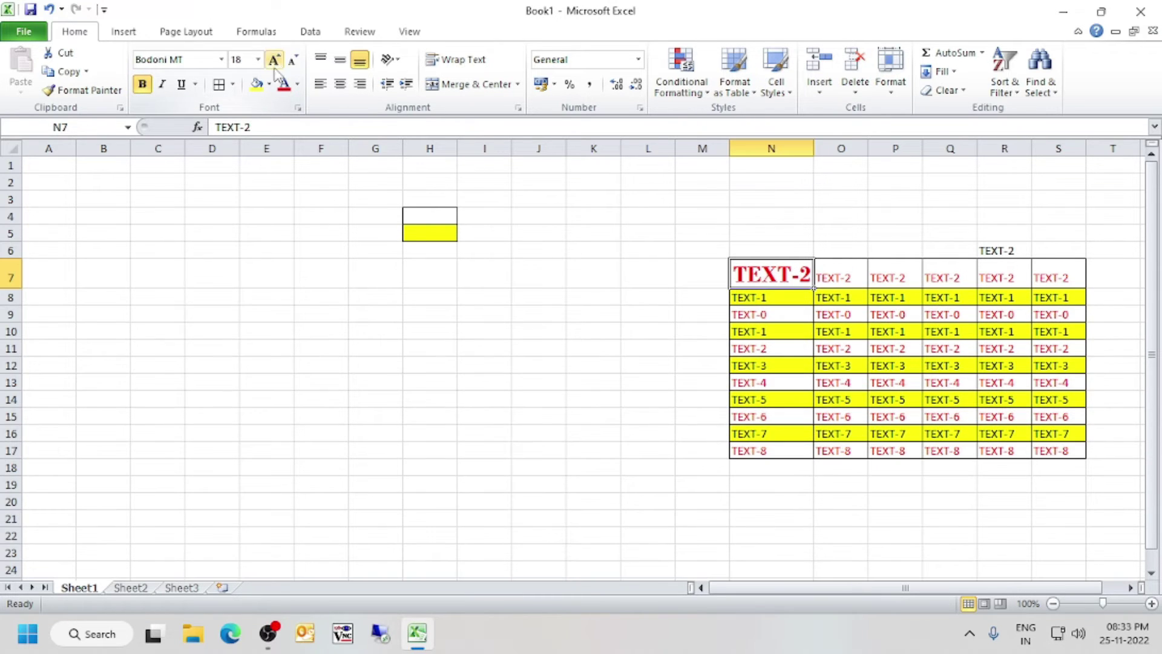
Remove the bold formatting from cell N7 and autofit the width of column N to its text
click(145, 91)
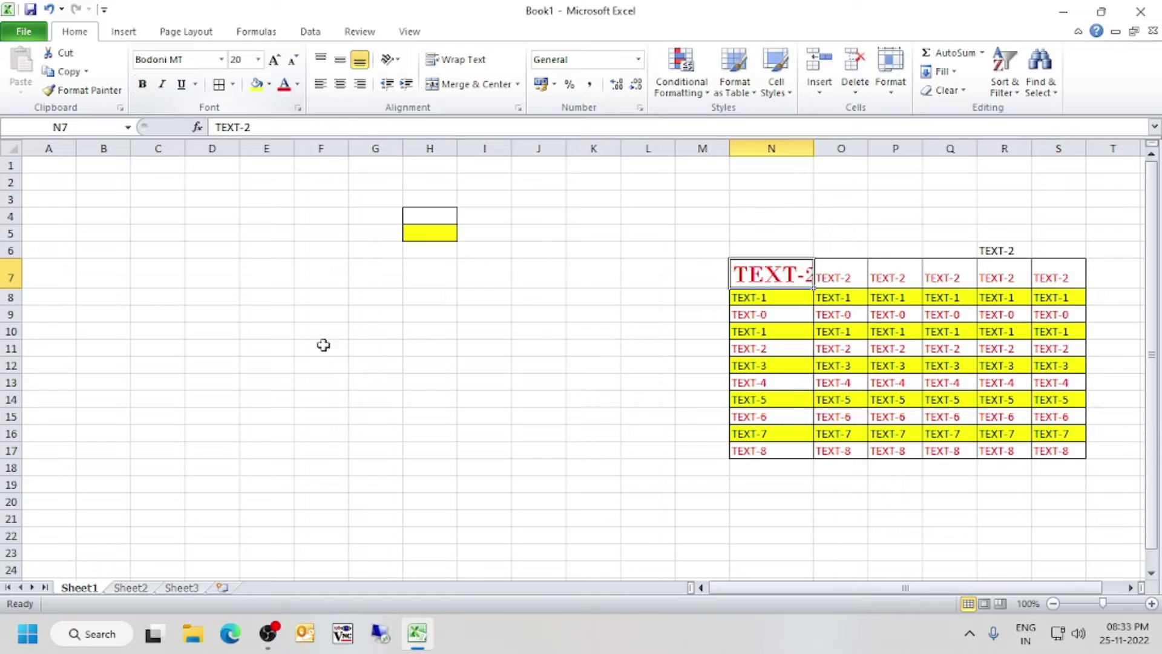
double_click(811, 149)
click(610, 343)
click(782, 277)
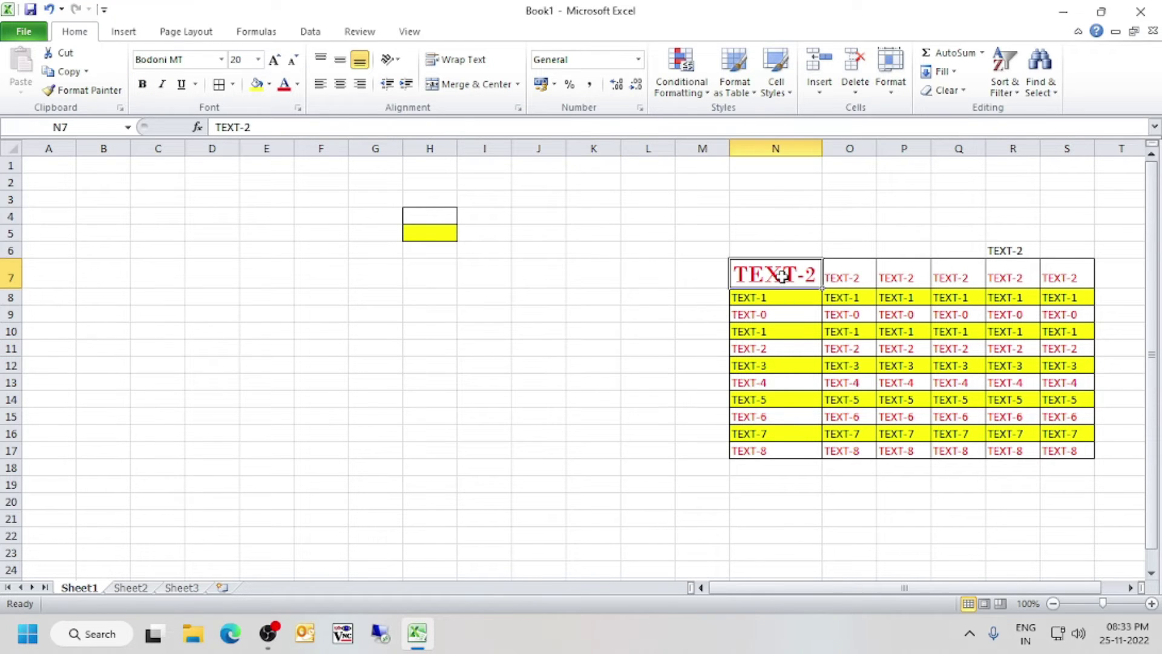
Turn bold on and off again for cell N7, and deselect the cell
click(143, 88)
click(143, 88)
click(273, 245)
Set the font color of cell N7 to black and make its text bold
click(787, 277)
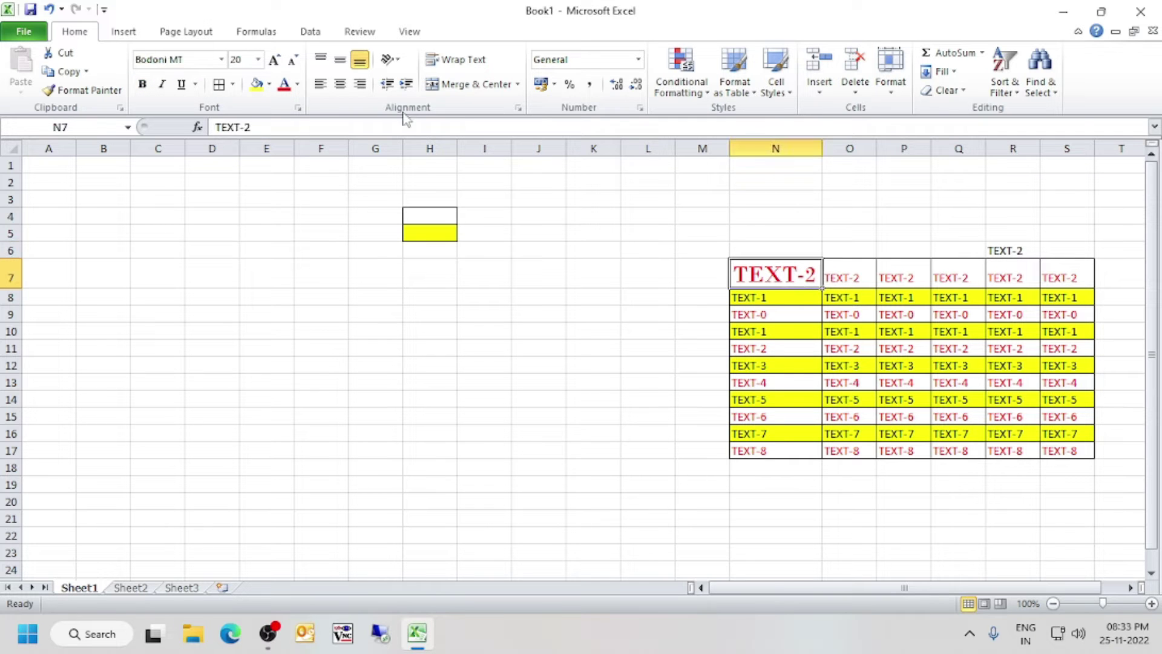
click(298, 84)
click(297, 139)
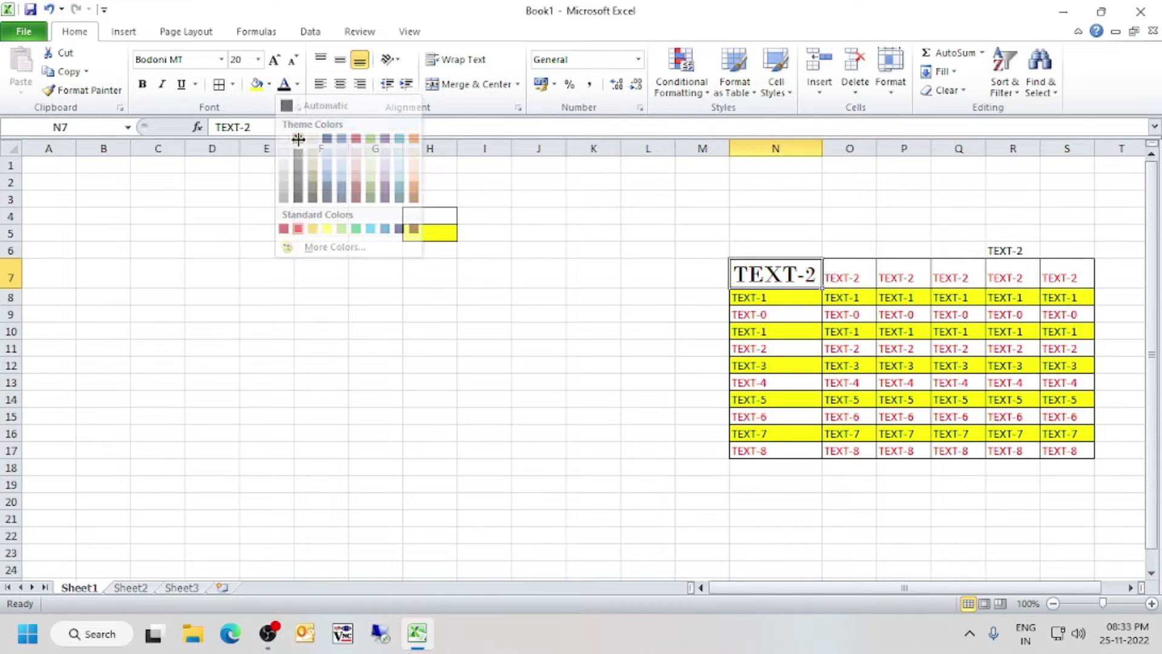
click(321, 331)
click(798, 274)
click(143, 85)
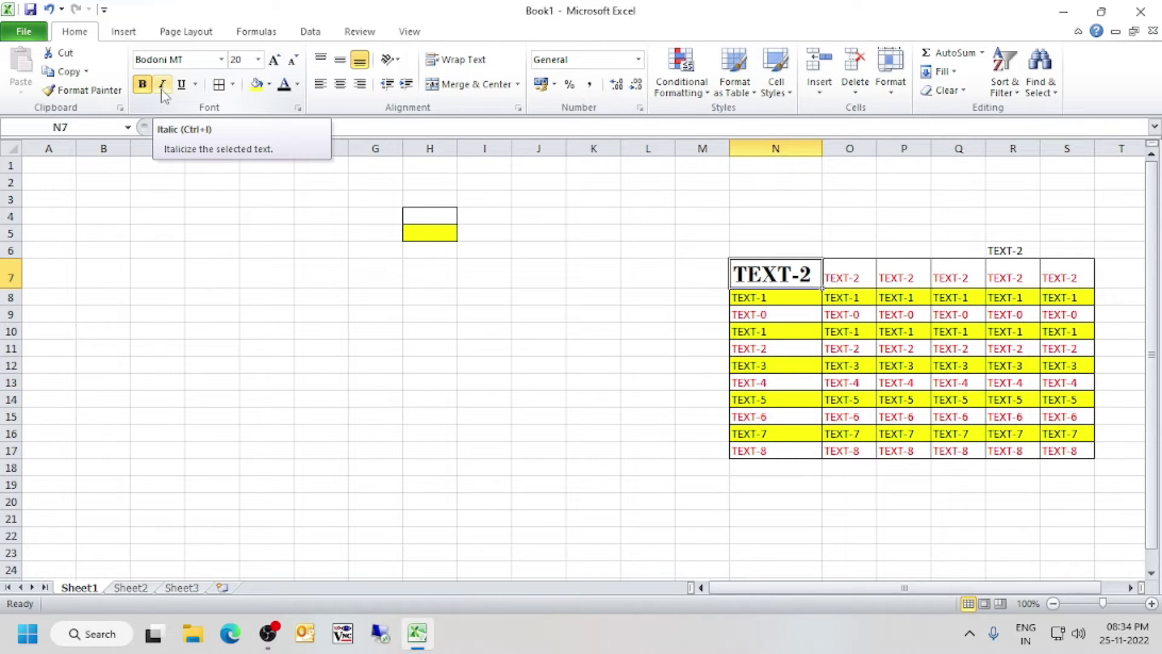
Italicize cell N7 temporarily, autofitting column N to the italic text before removing the italics
click(754, 299)
click(745, 271)
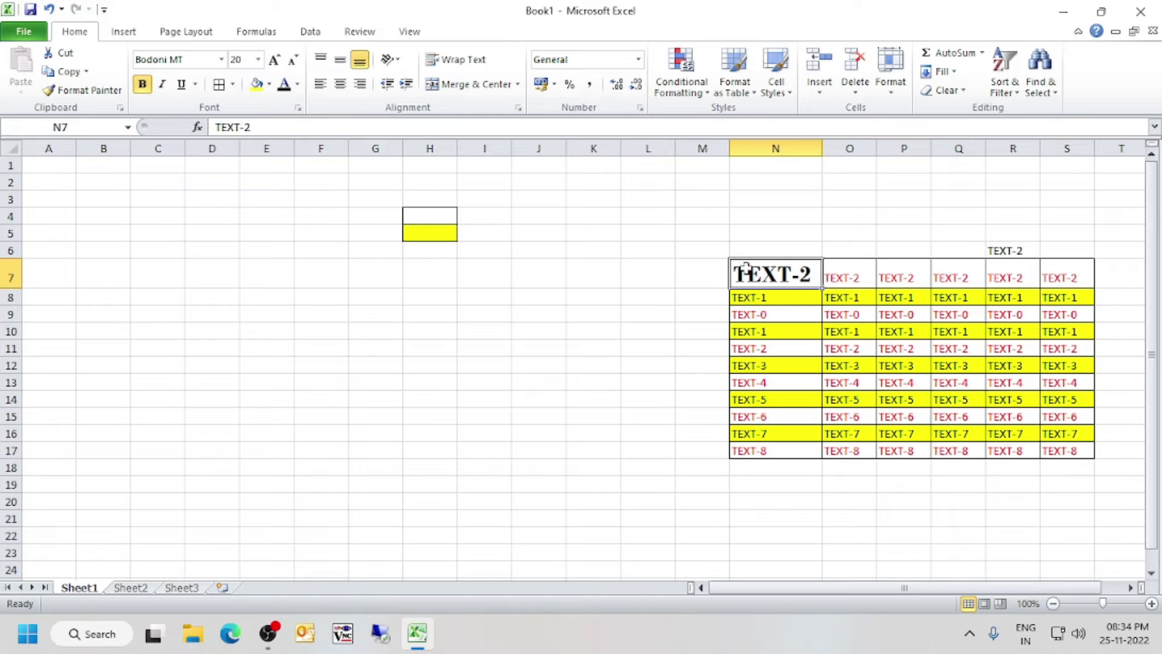
click(163, 86)
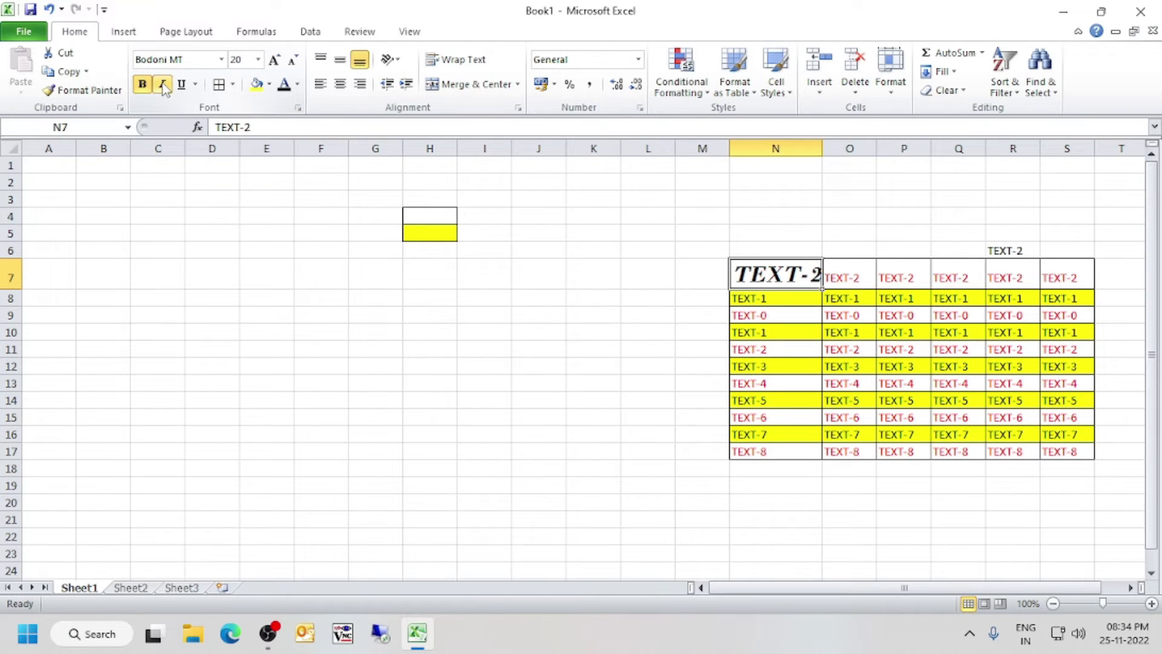
double_click(823, 148)
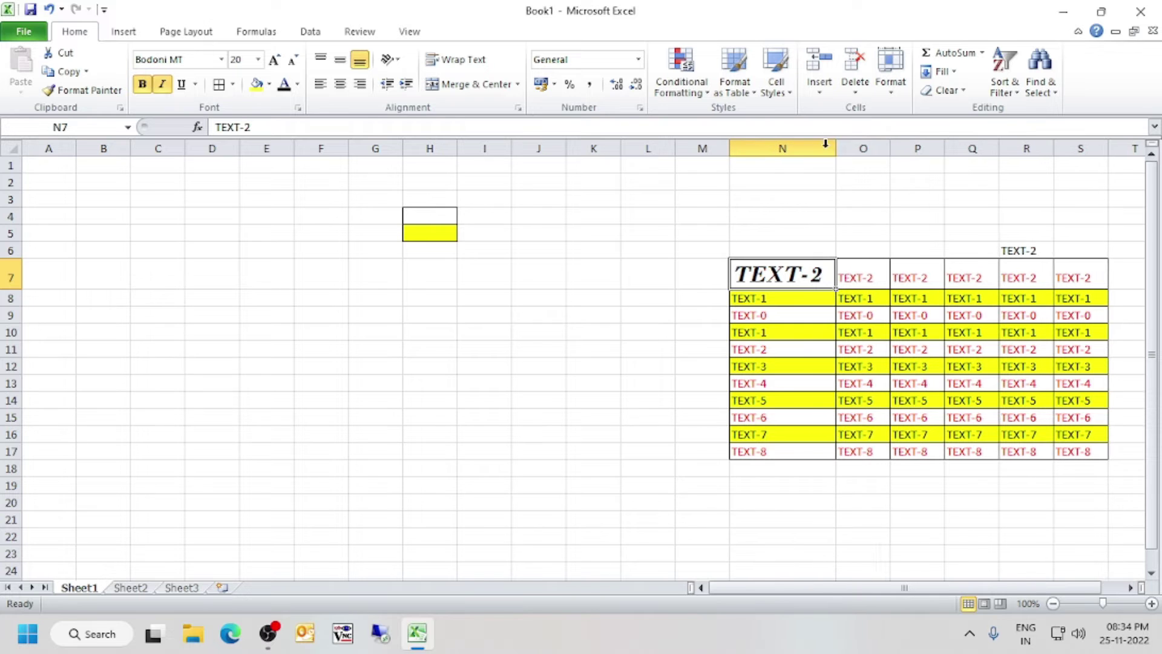
click(162, 88)
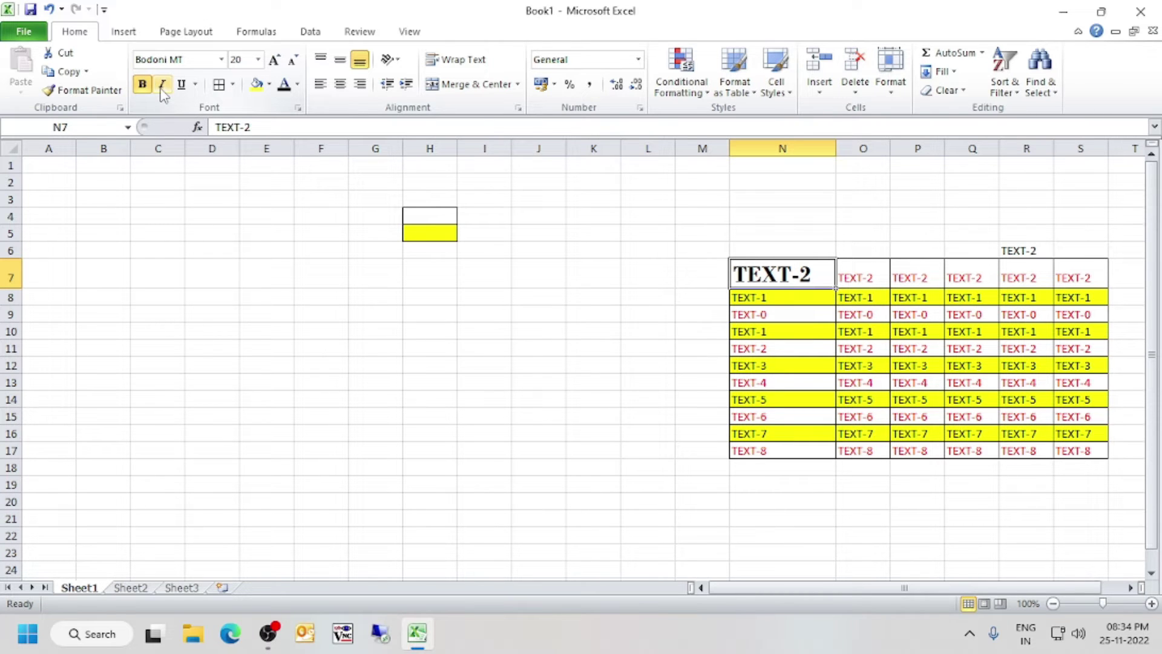
Apply a double underline to the text in cell N7, and remove it again
click(196, 86)
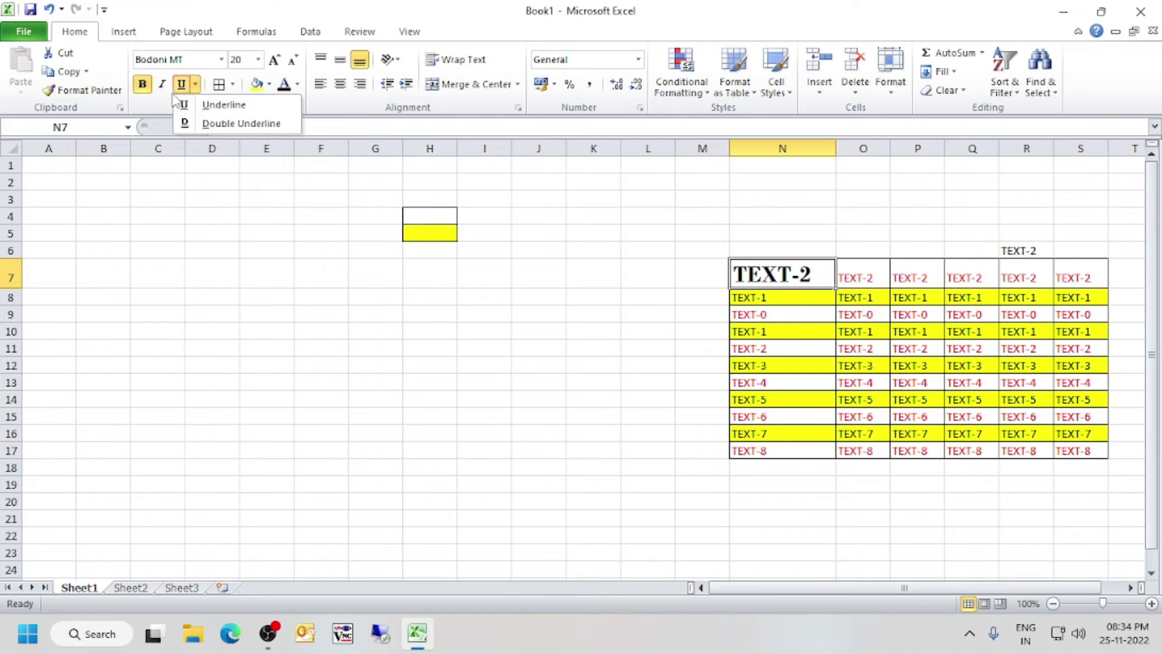
click(179, 256)
click(181, 85)
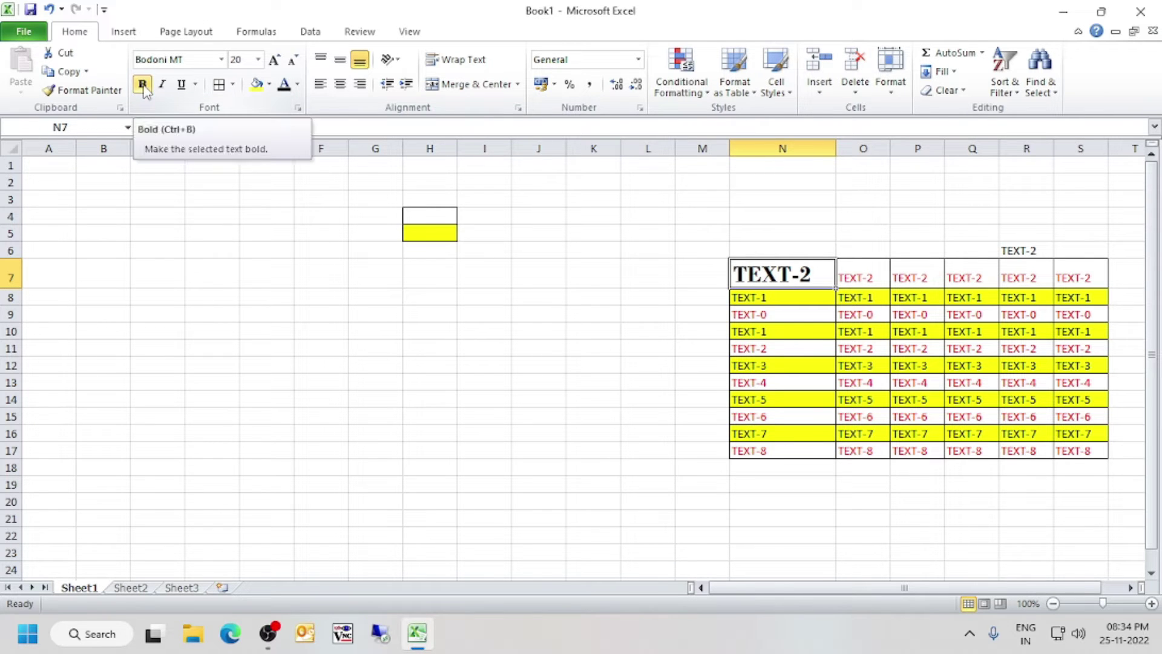
click(195, 84)
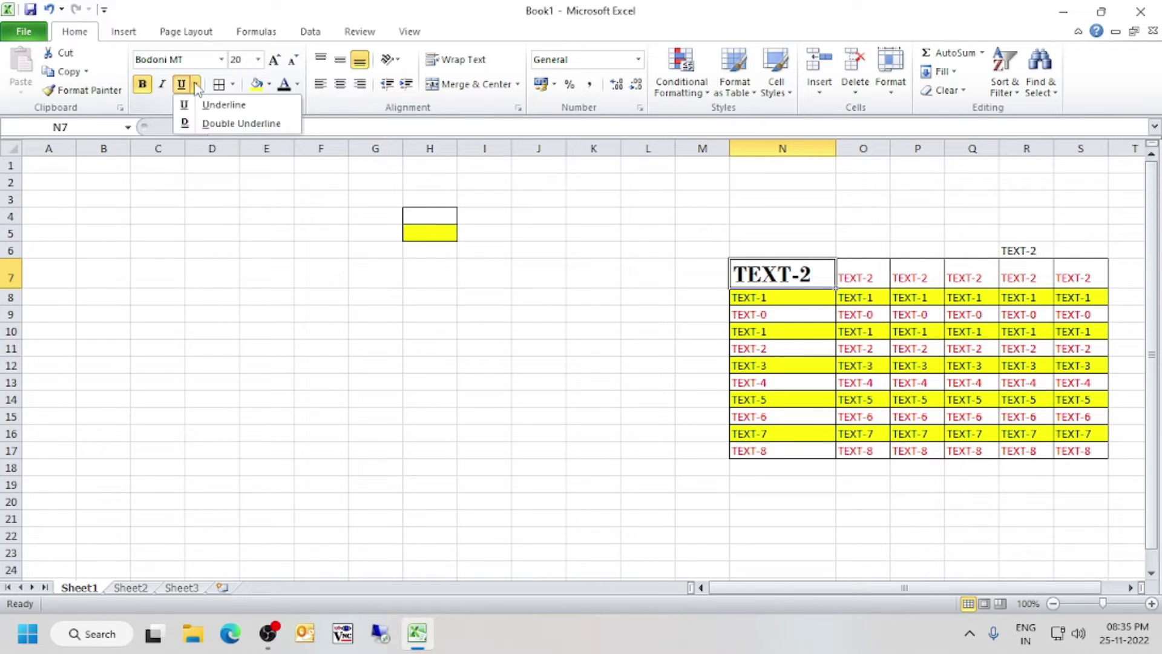
click(216, 124)
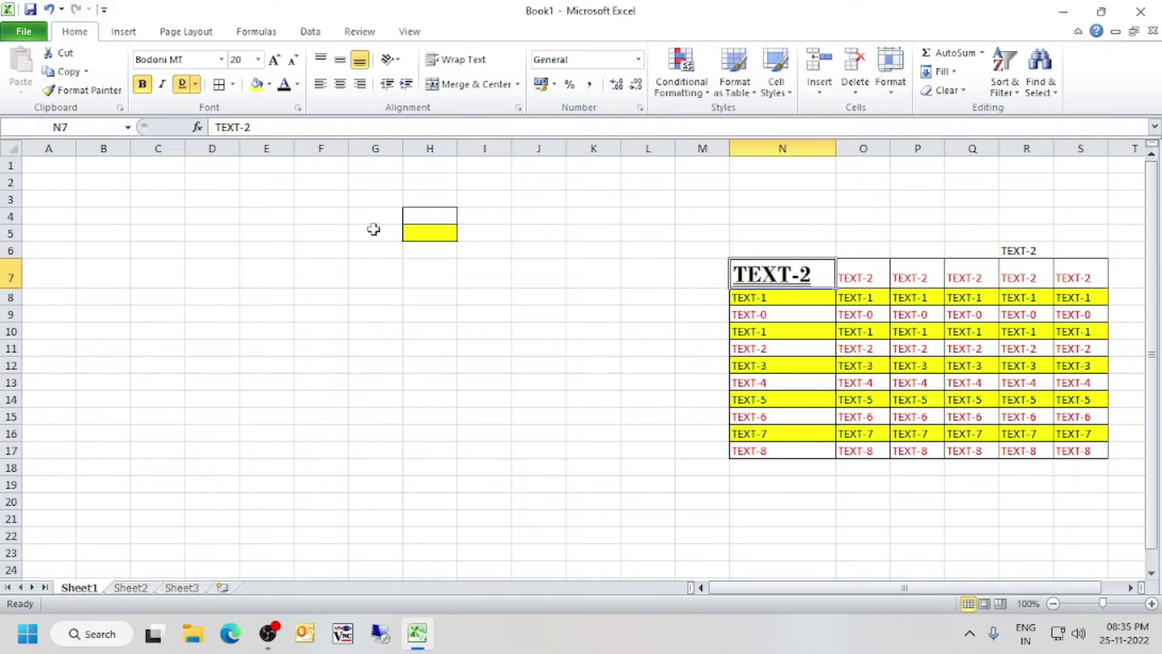
click(183, 88)
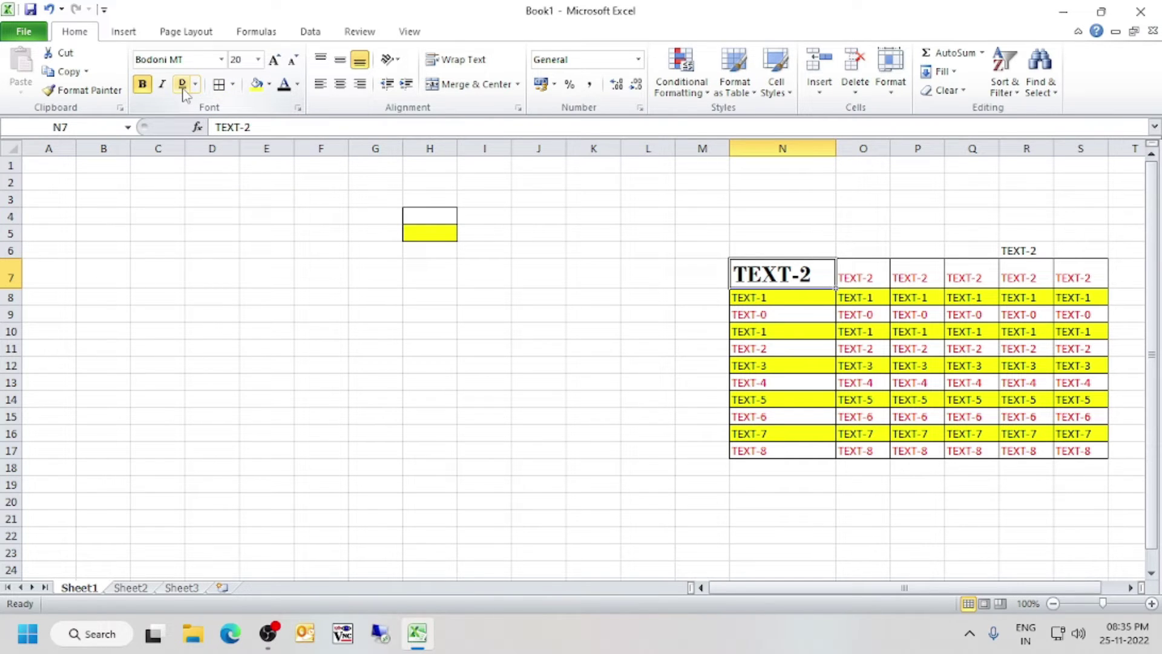
Apply a single underline to cell N7 and remove it, and repeat this once, undoing the second underline
click(195, 84)
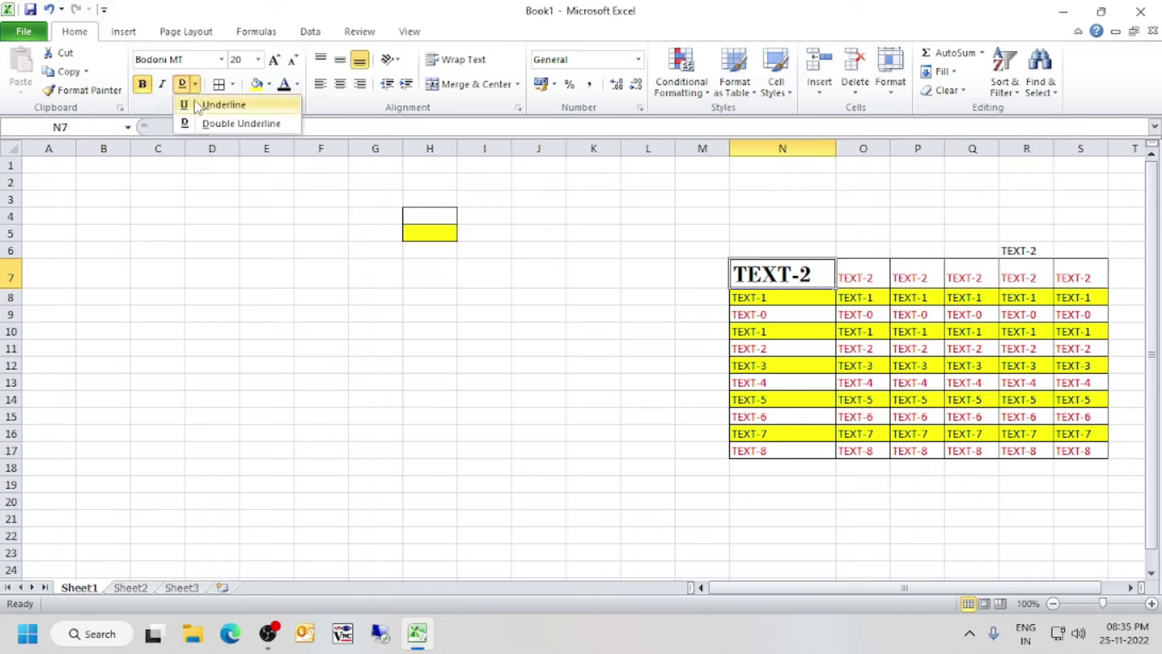
click(197, 105)
click(187, 87)
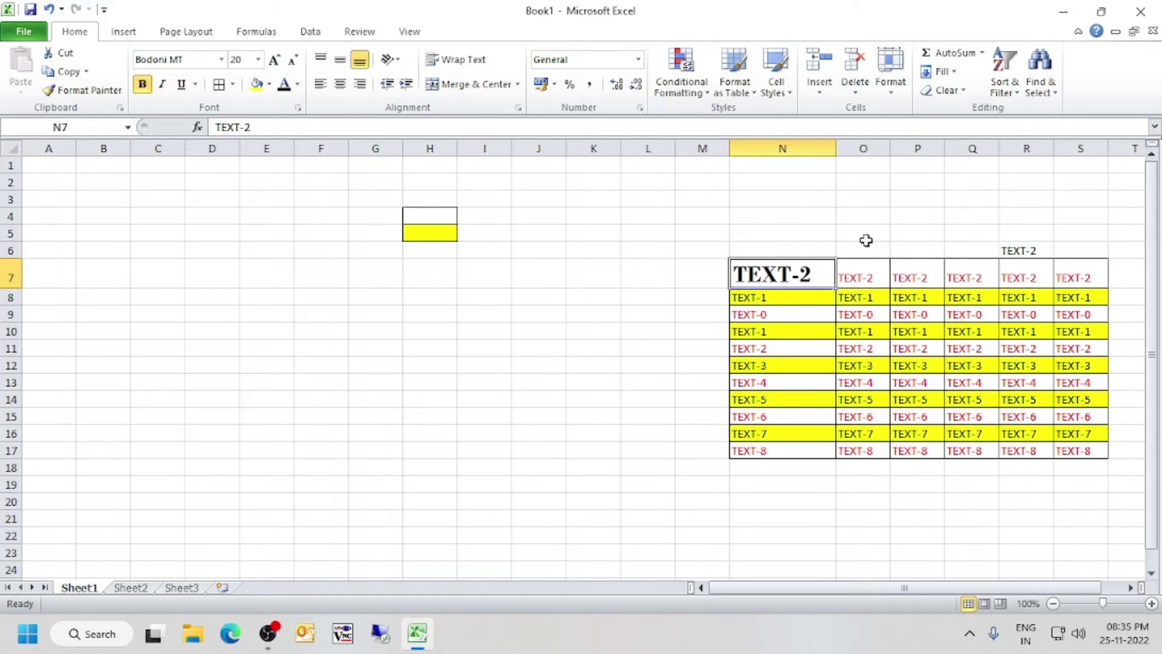
key(ctrl+u)
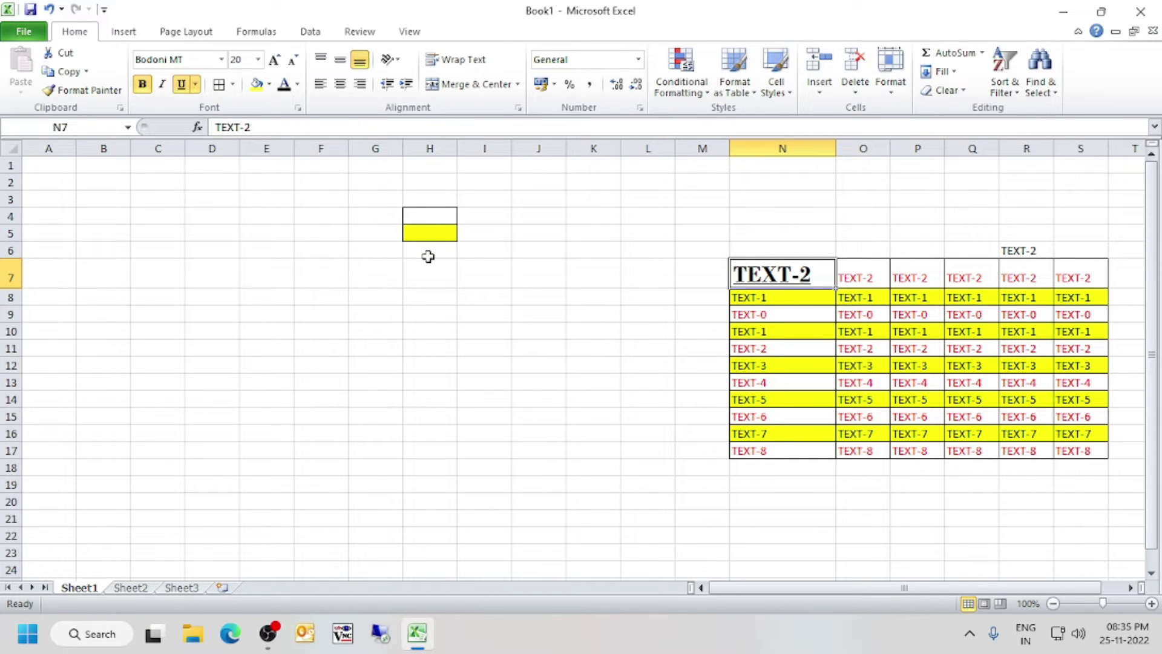
key(ctrl+z)
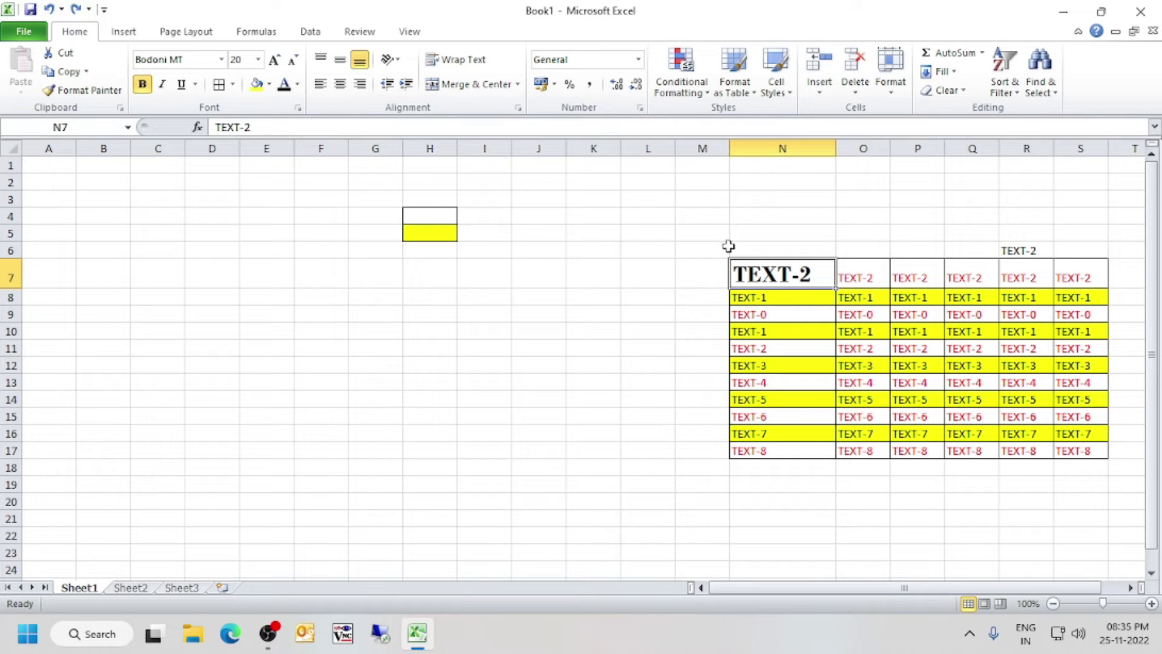
click(195, 84)
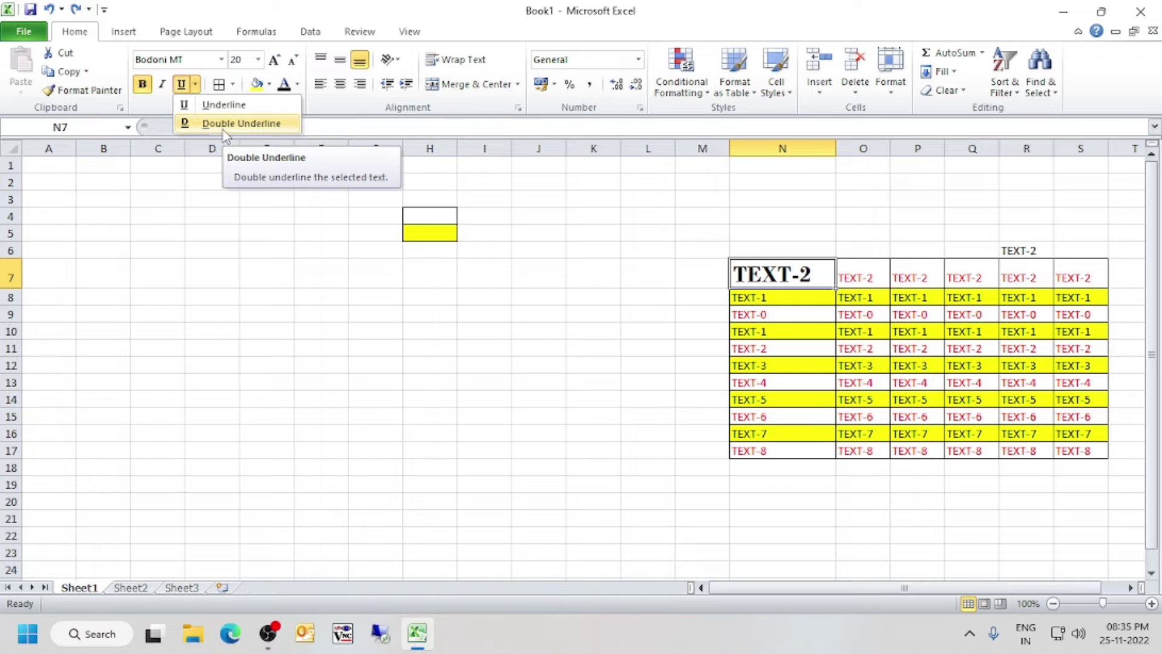
click(528, 197)
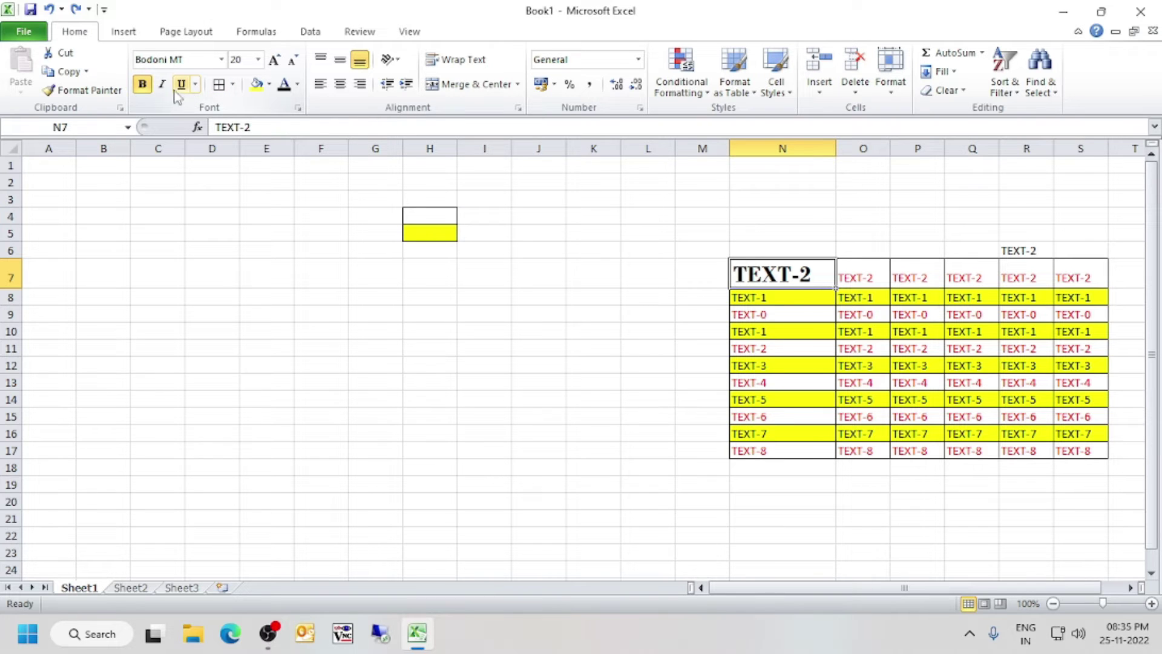
click(195, 84)
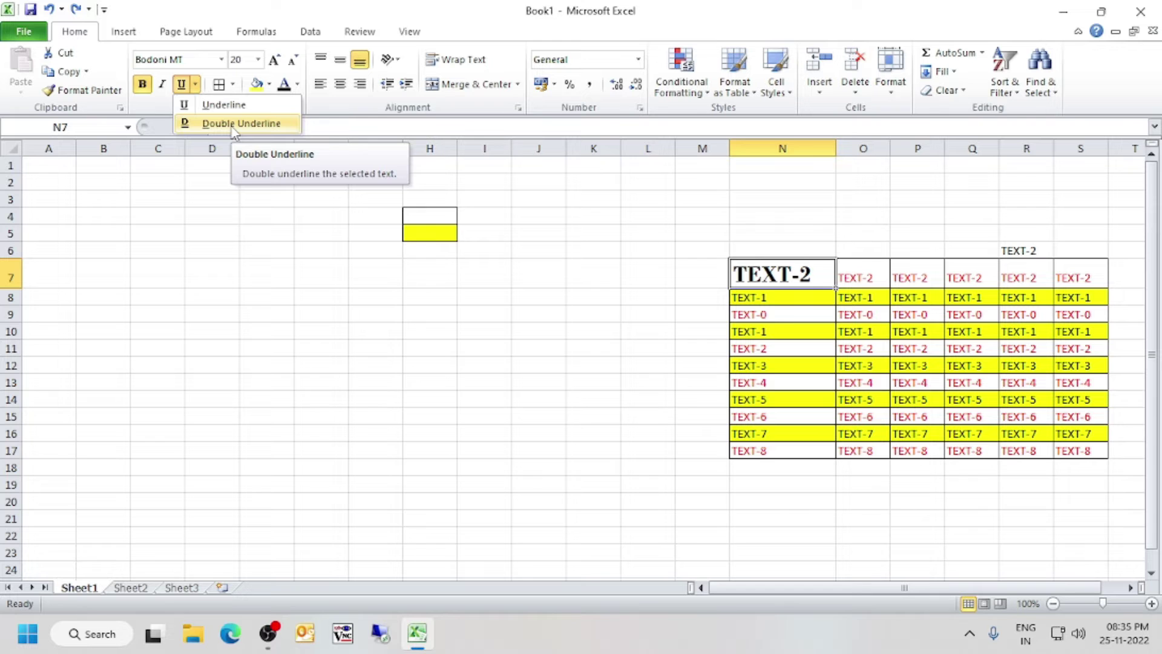
click(222, 198)
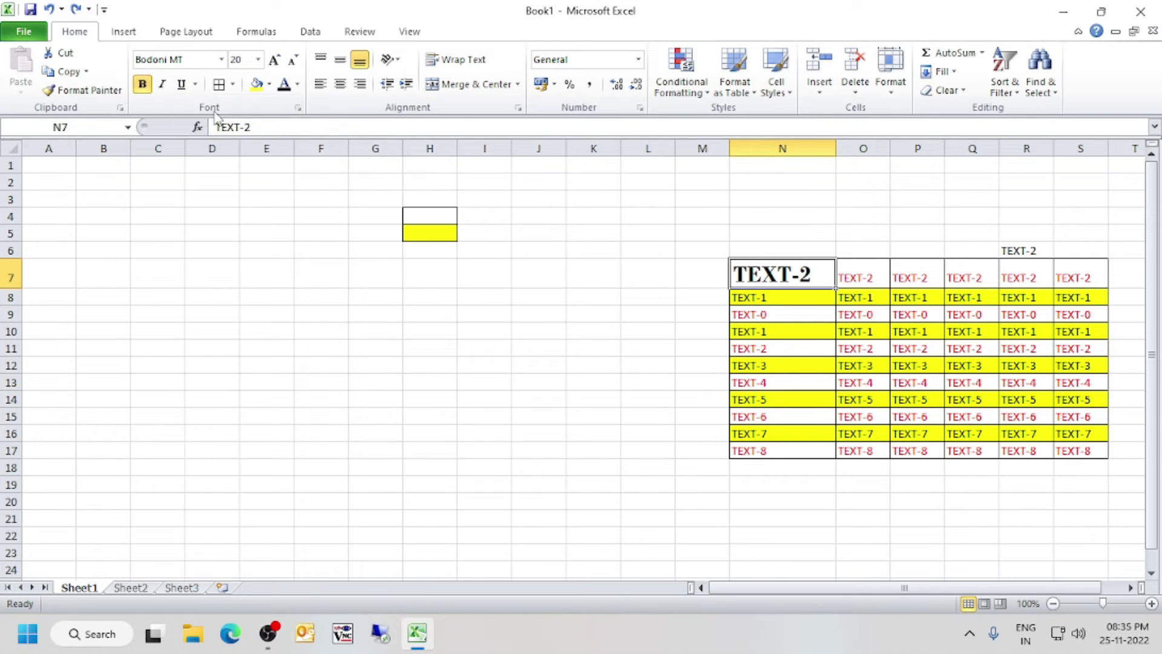
Remove the bold formatting from the black TEXT-2 in cell N7 and deselect the cell
click(140, 87)
click(362, 367)
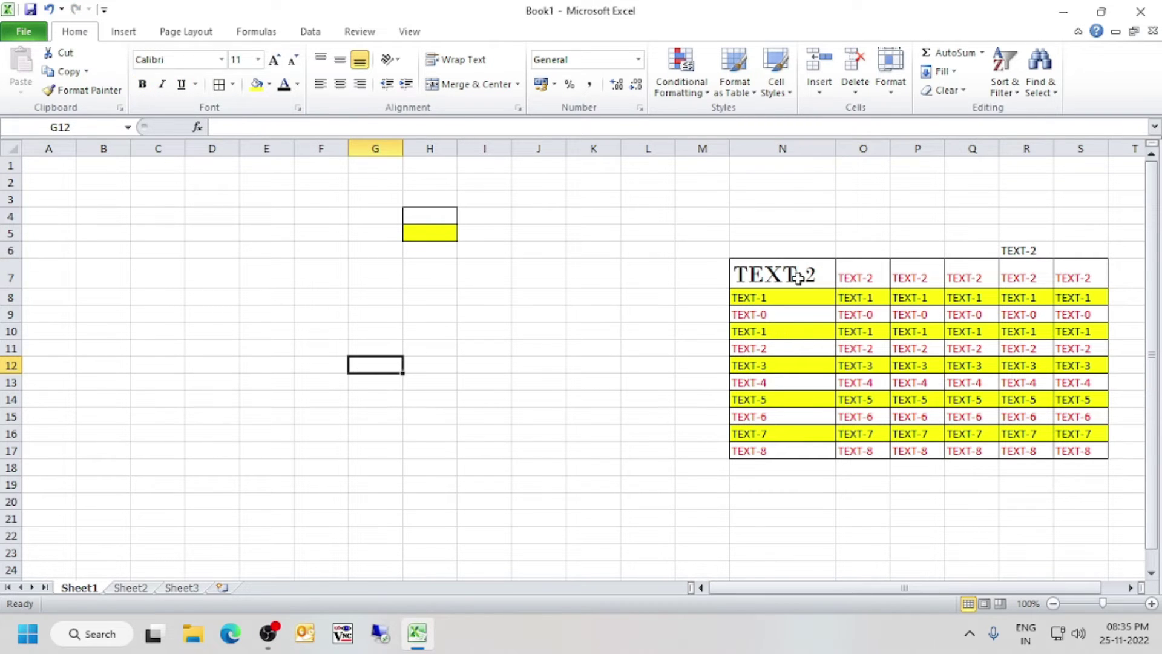
click(798, 278)
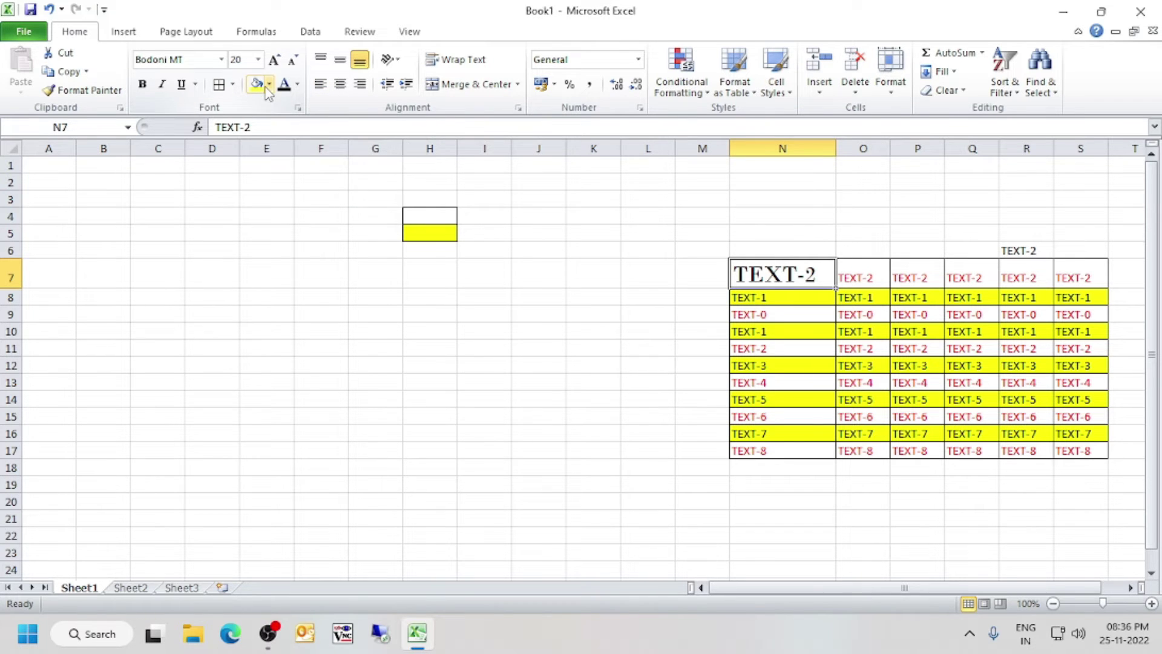
click(515, 312)
click(342, 272)
click(361, 216)
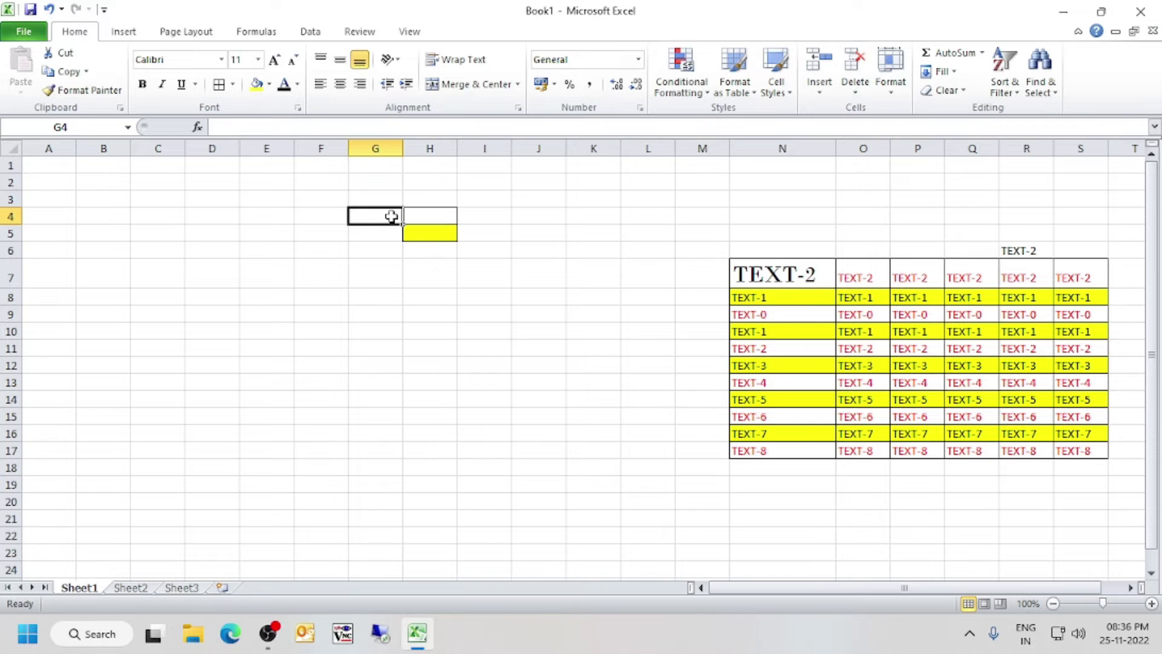
click(357, 246)
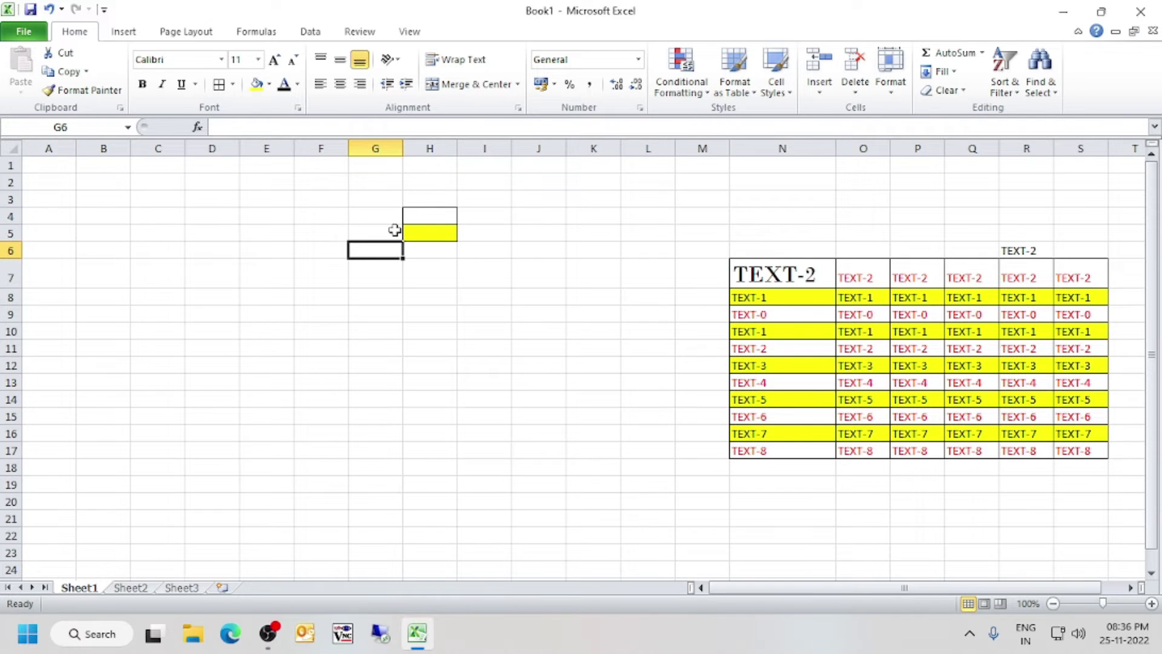
click(371, 232)
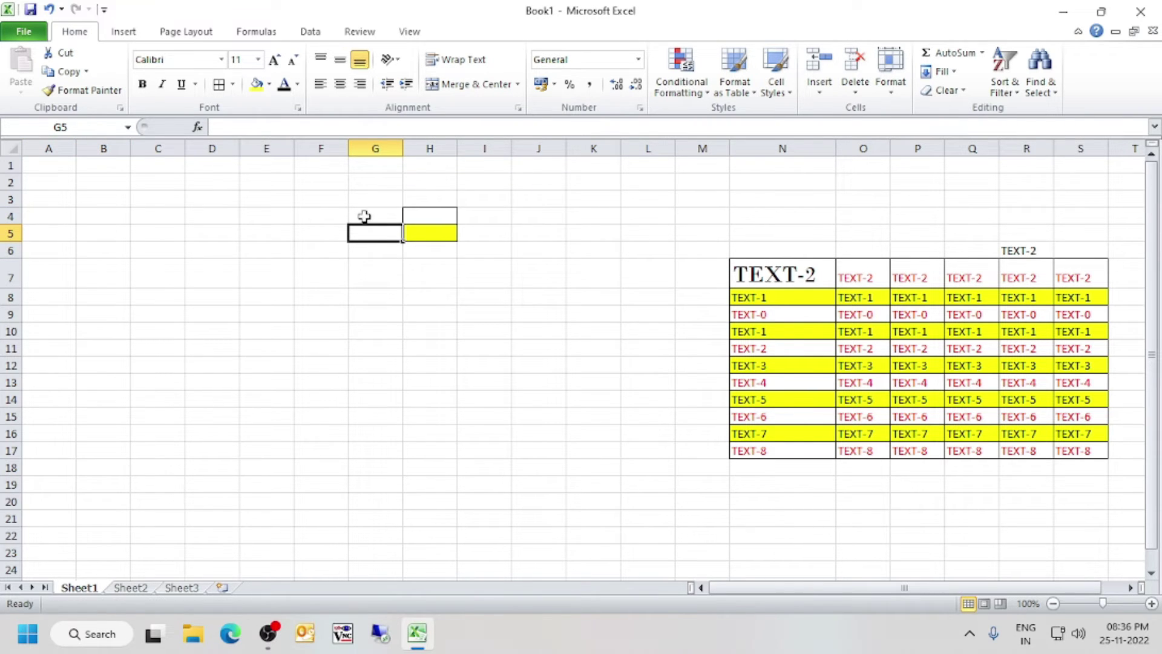
Select the whole of column G and the whole of row 3 to distinguish columns from rows
click(376, 147)
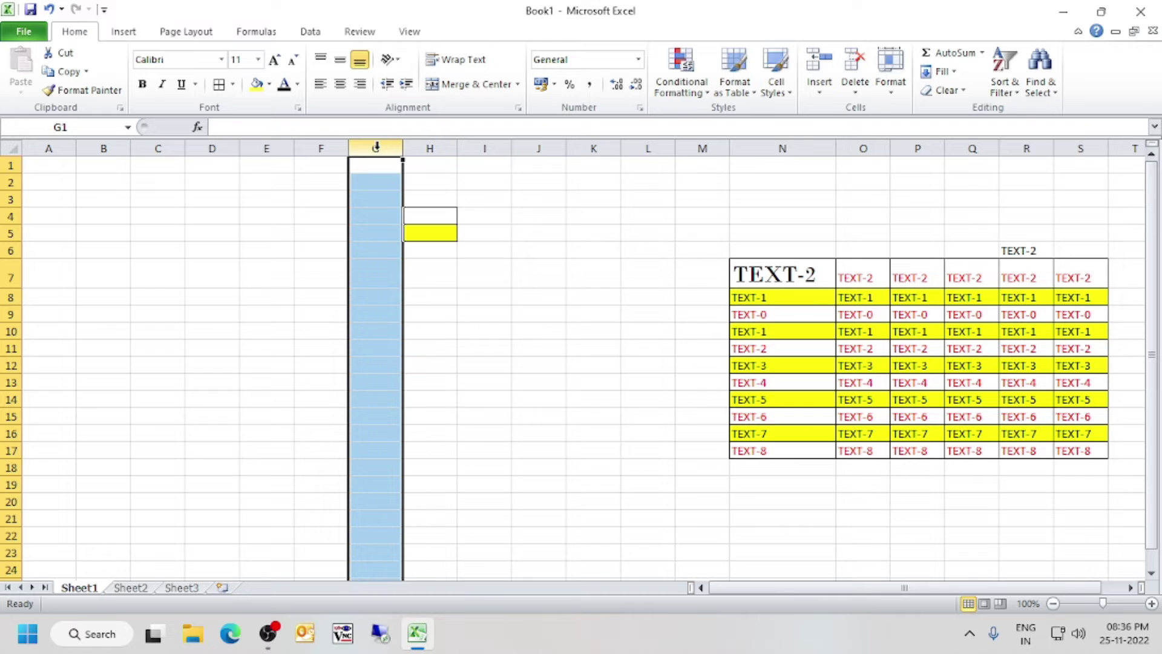
click(9, 200)
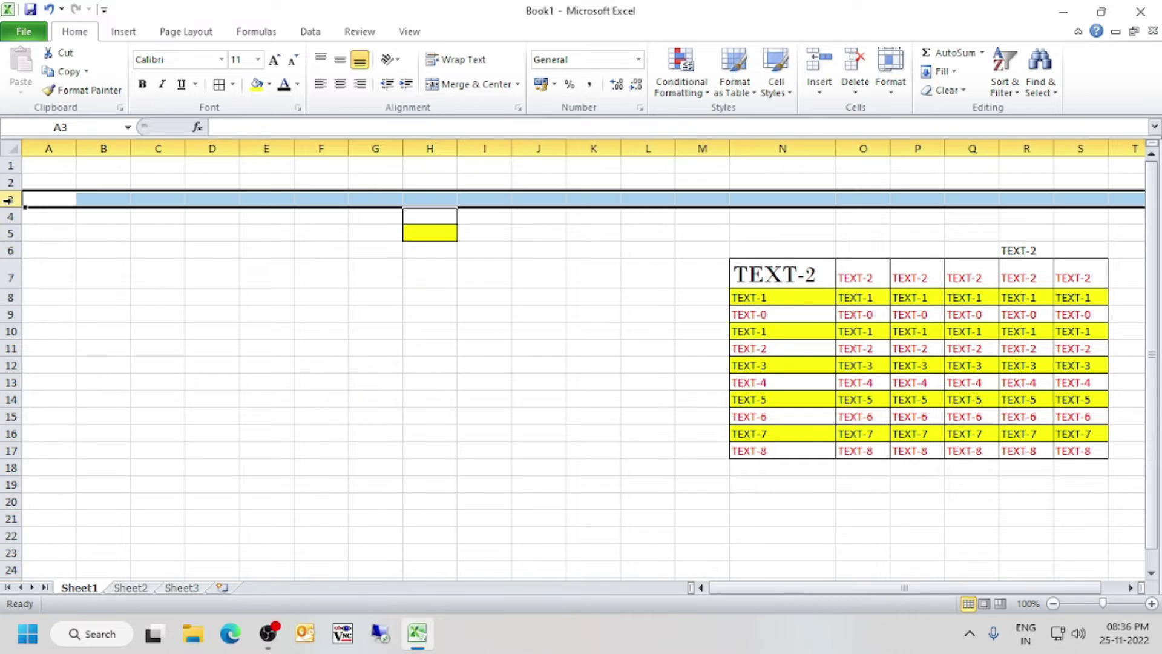
click(323, 215)
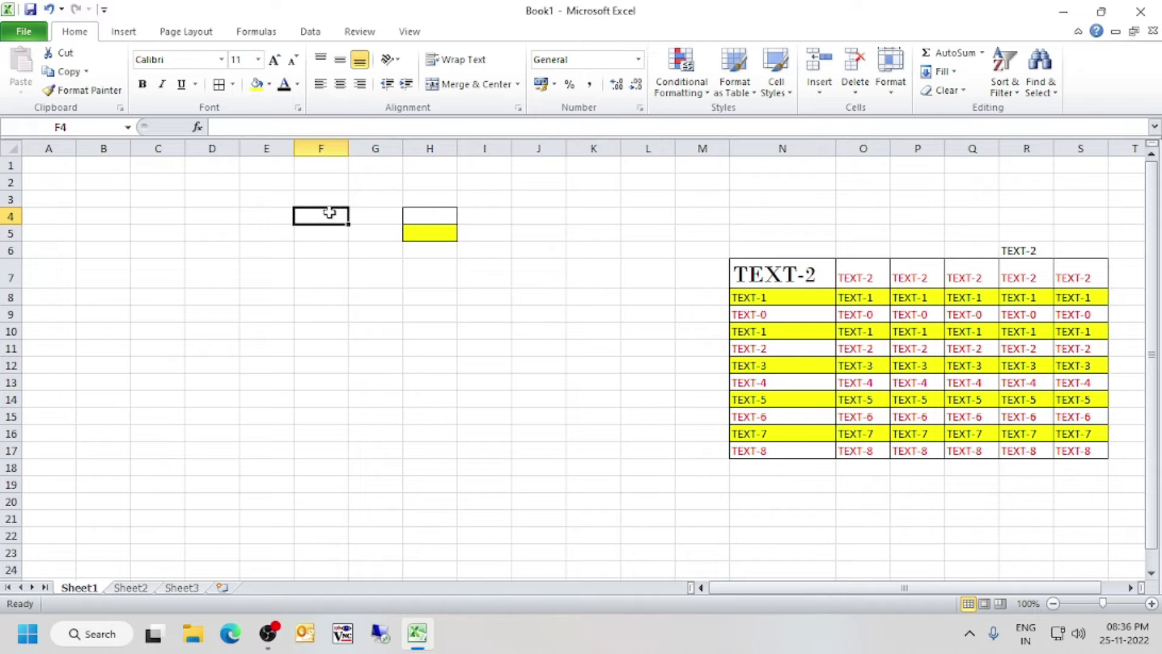
click(332, 244)
click(327, 209)
click(322, 252)
click(322, 213)
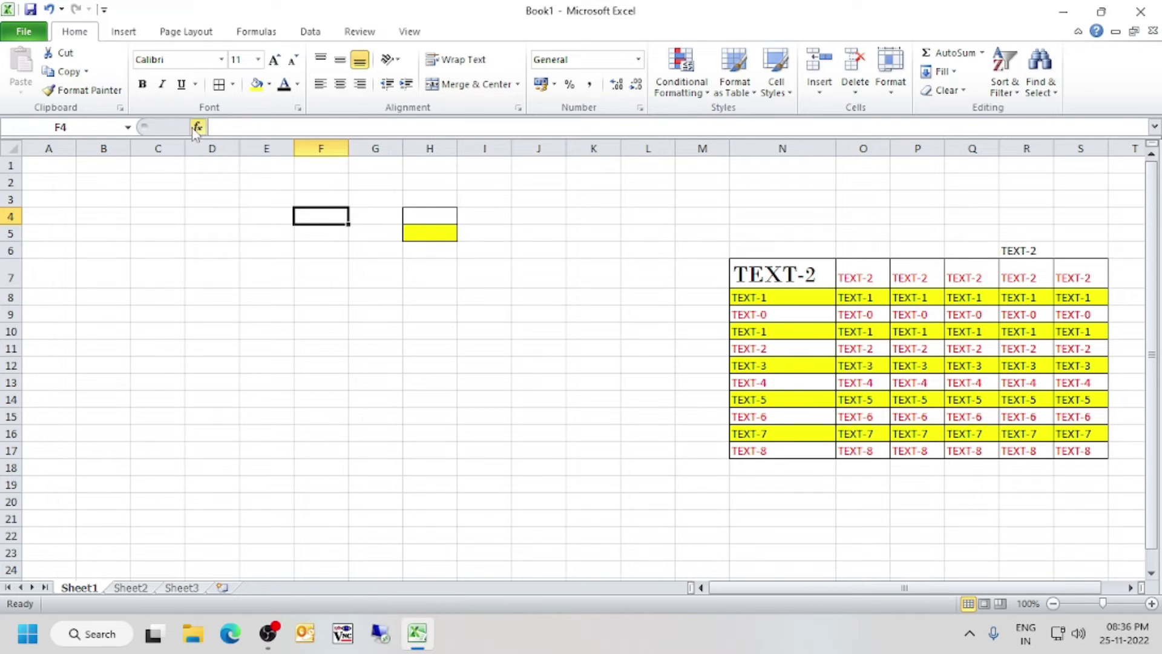
Fill the entire row 1 with yellow
click(11, 166)
click(256, 84)
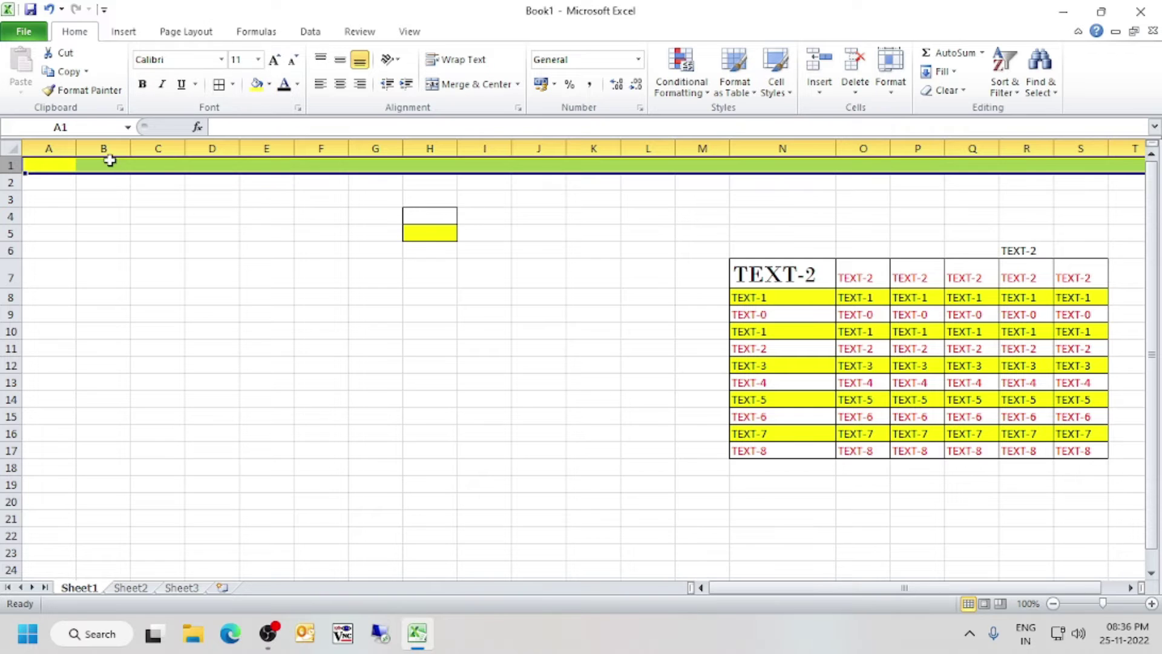
Undo the yellow fill of row 1 and deselect the row
click(265, 268)
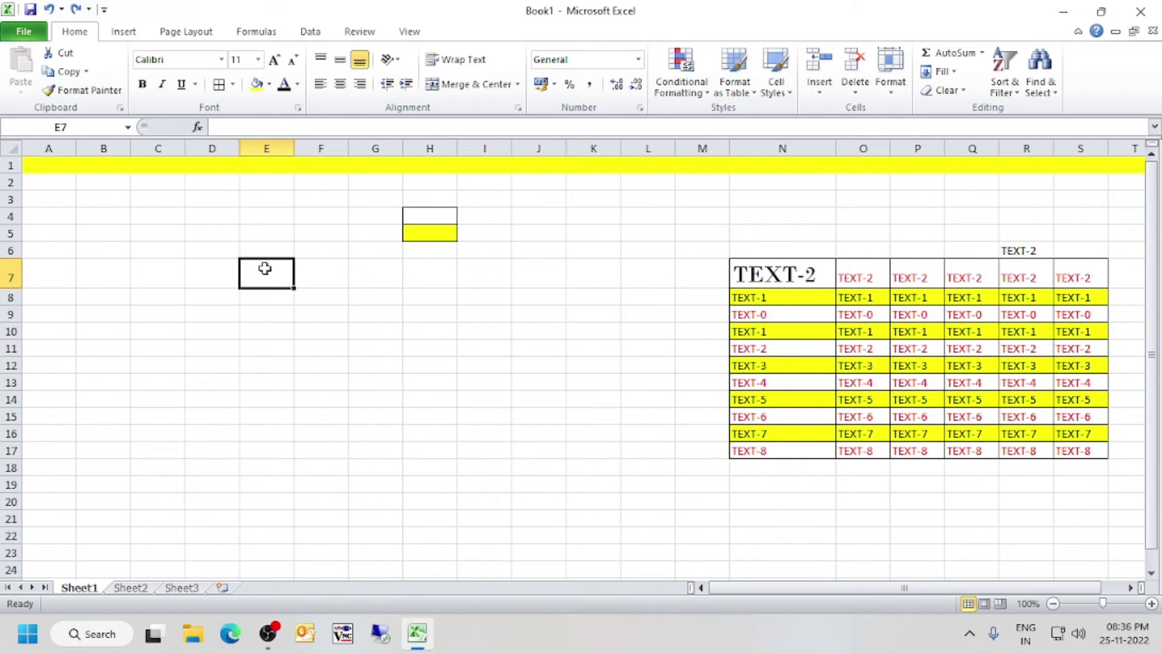
key(ctrl+z)
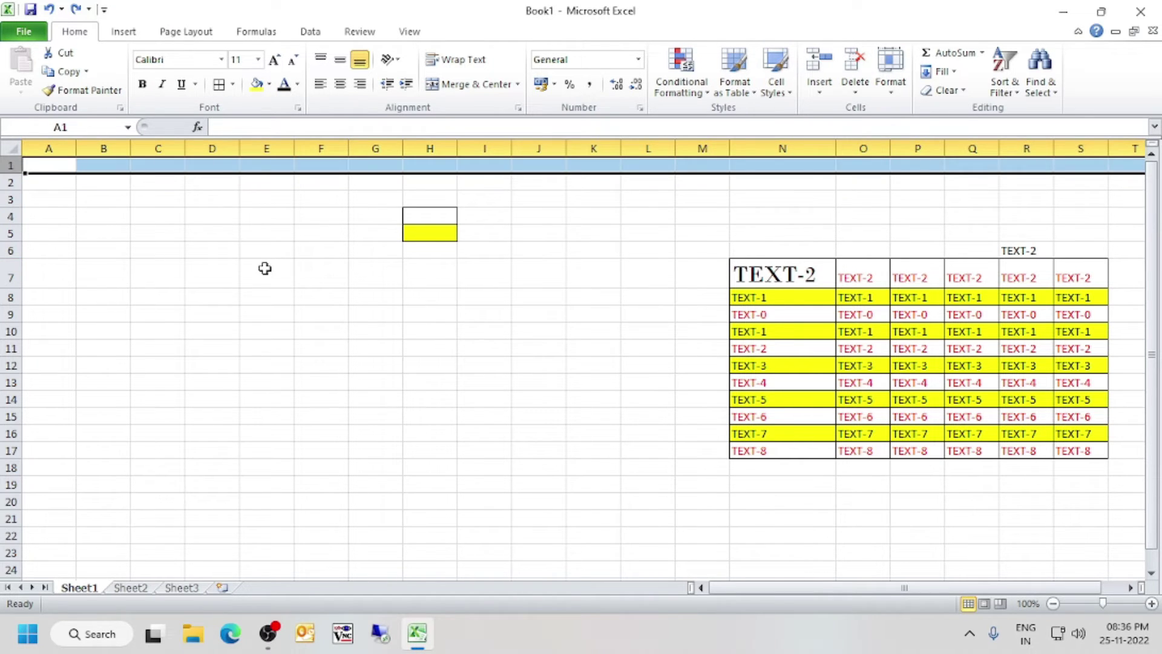
click(265, 268)
Fill cell E4 with yellow and change its fill to dark blue
click(254, 220)
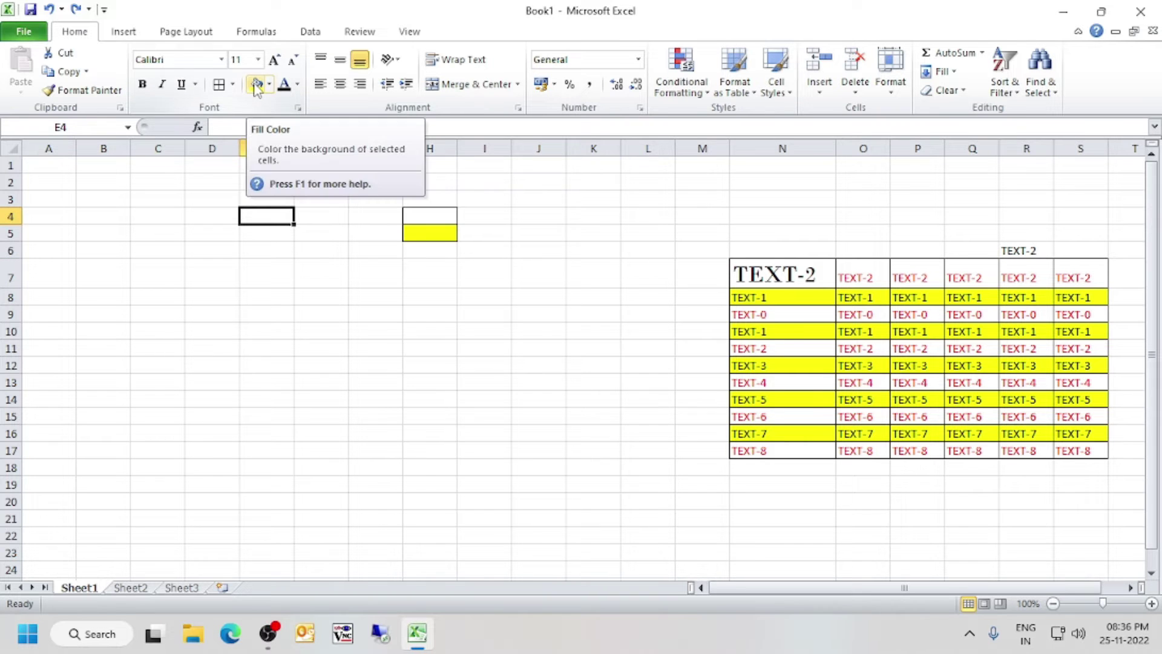
click(257, 89)
click(270, 235)
click(269, 218)
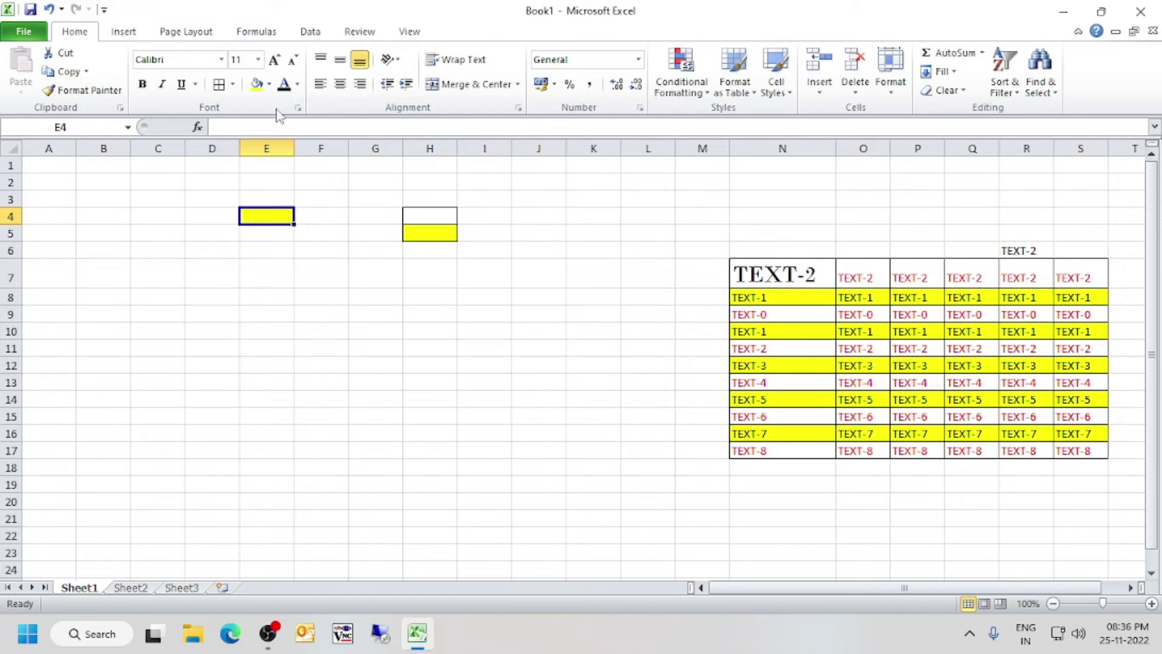
click(270, 85)
click(371, 208)
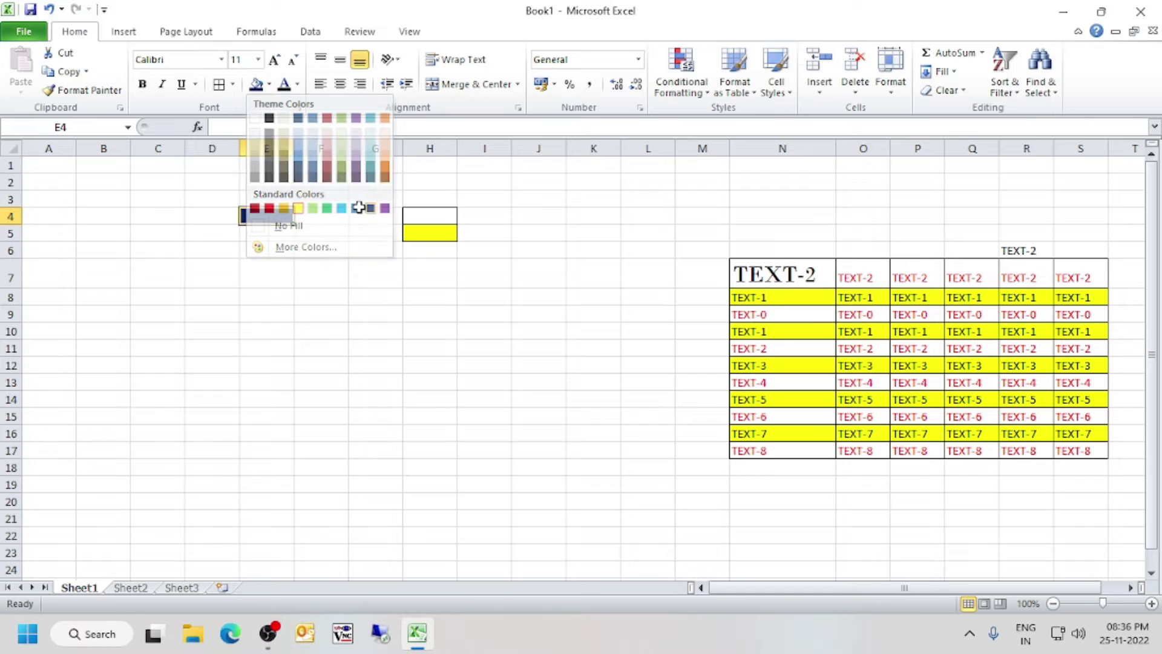
Change the fill color of cell E4 to the standard red
click(268, 85)
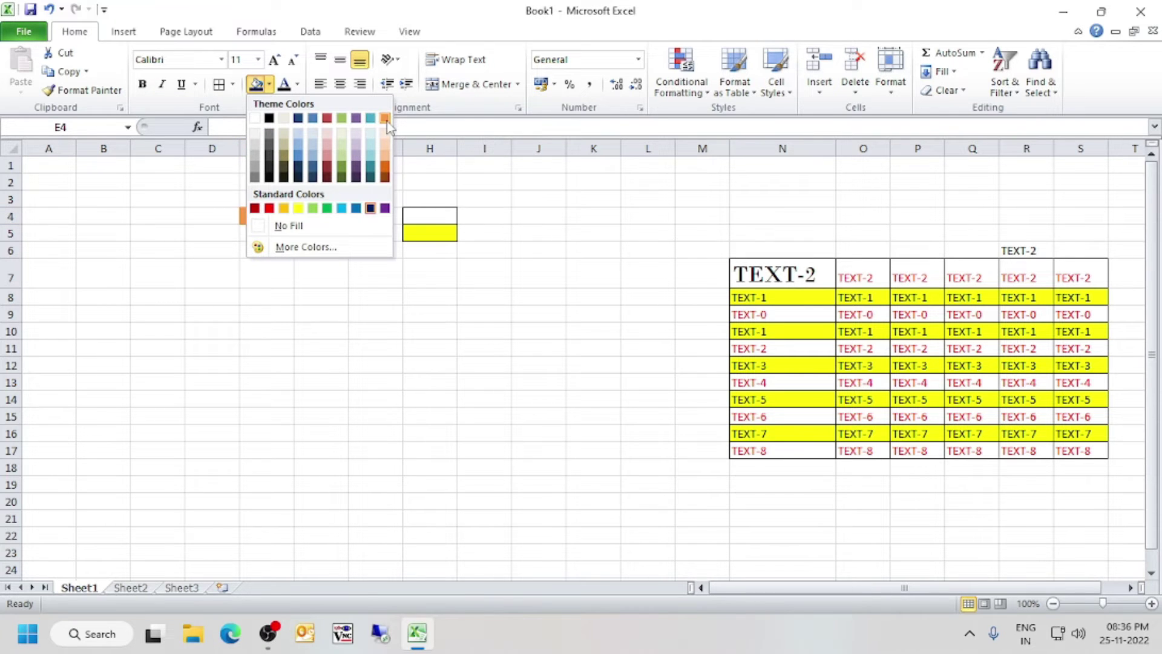
click(269, 209)
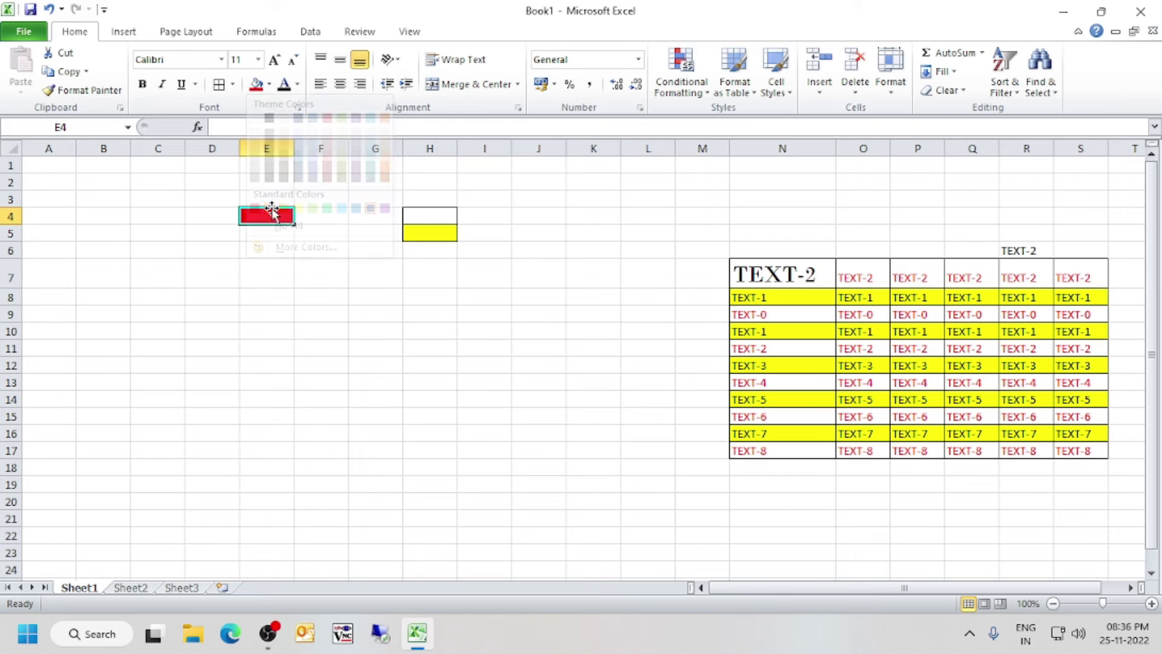
click(354, 279)
click(267, 218)
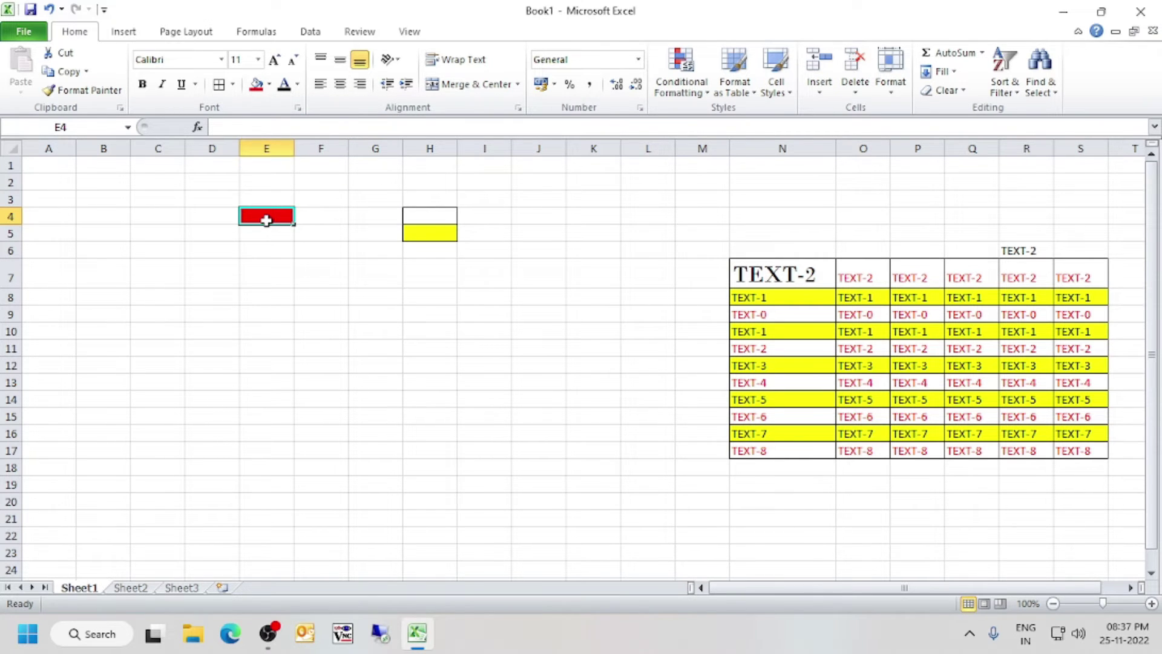
Fill the entire worksheet with red, undo that fill and reselect cell E4
click(277, 158)
click(280, 150)
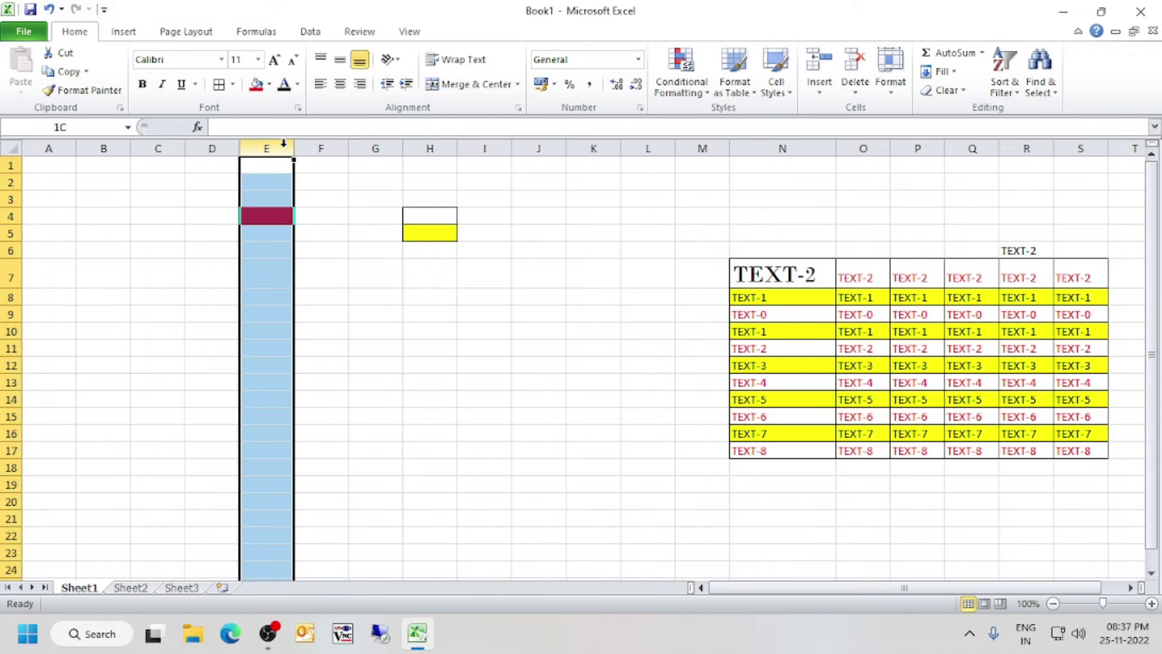
click(11, 148)
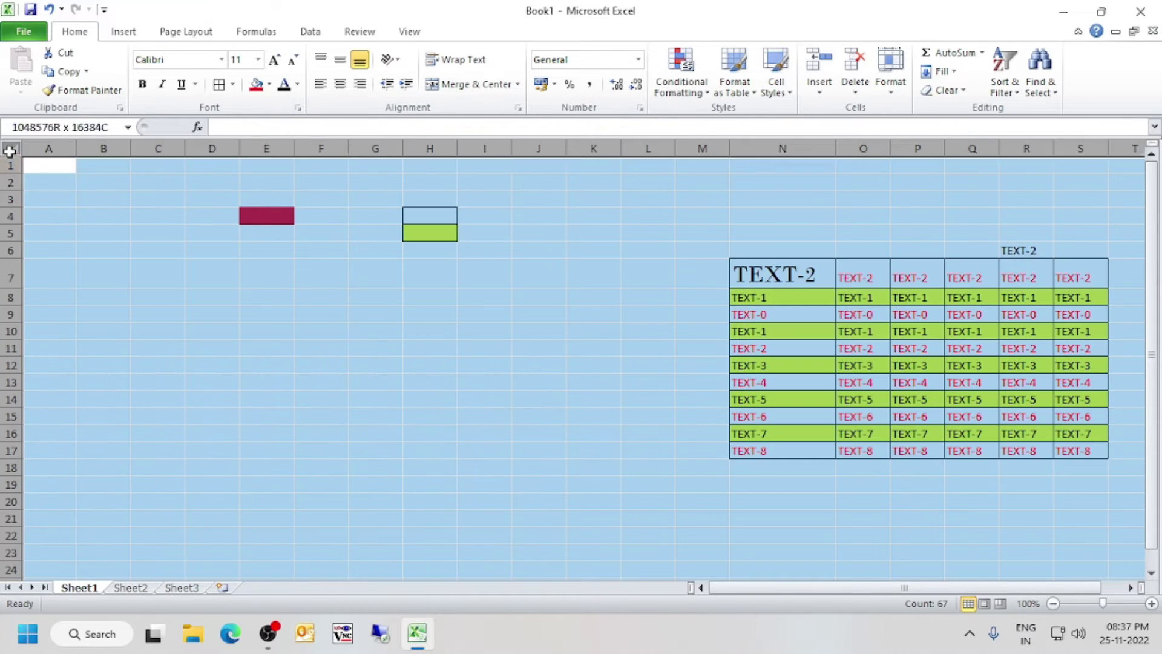
click(255, 85)
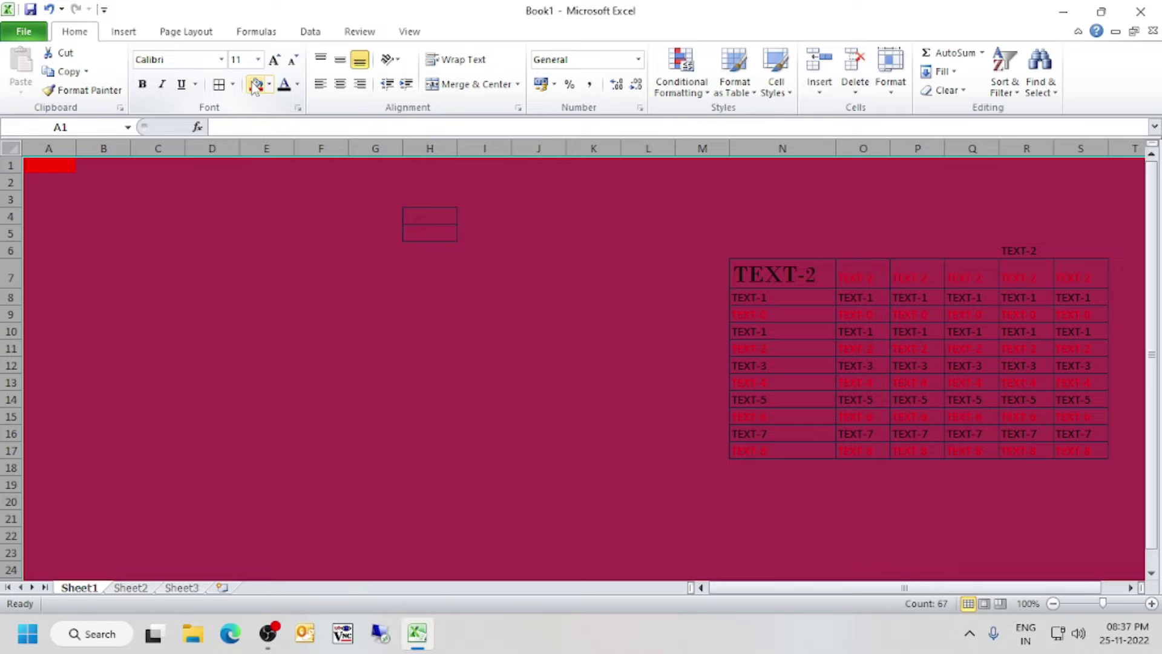
key(ctrl+z)
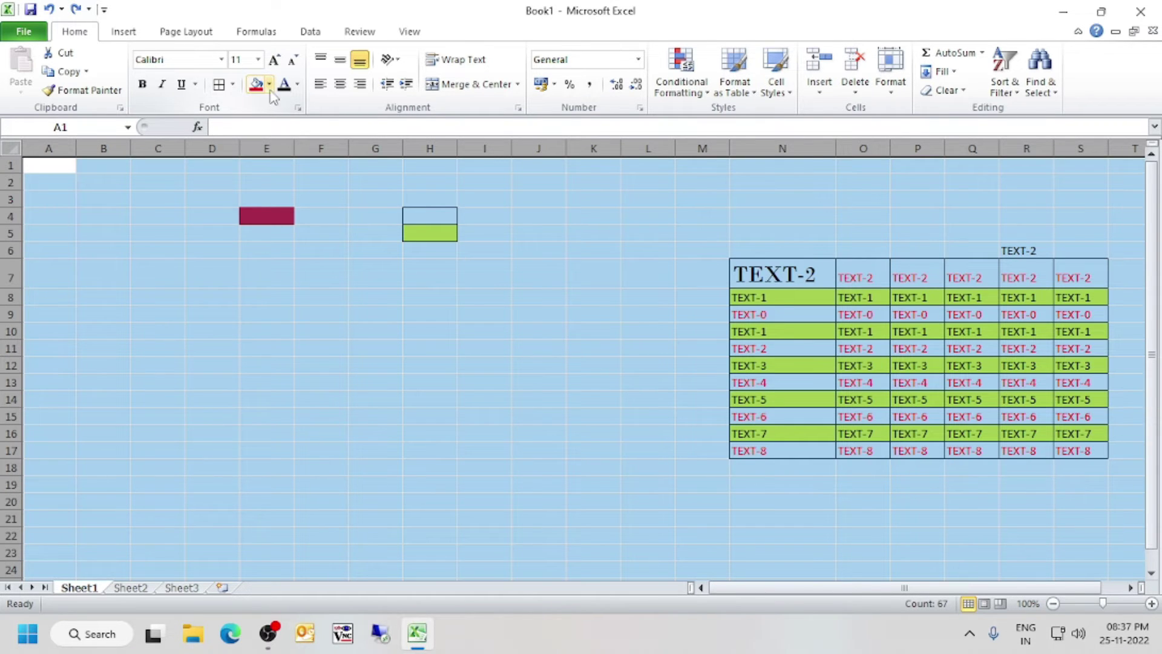
click(253, 217)
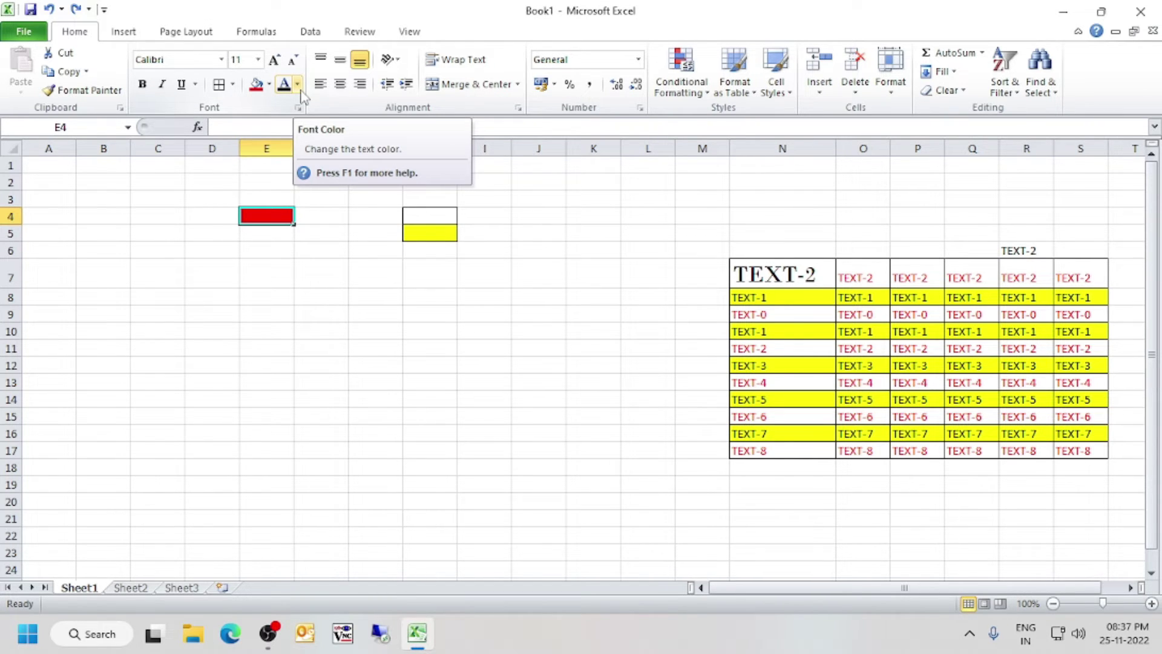
Enter the sample word TEXT in cell F9
click(308, 311)
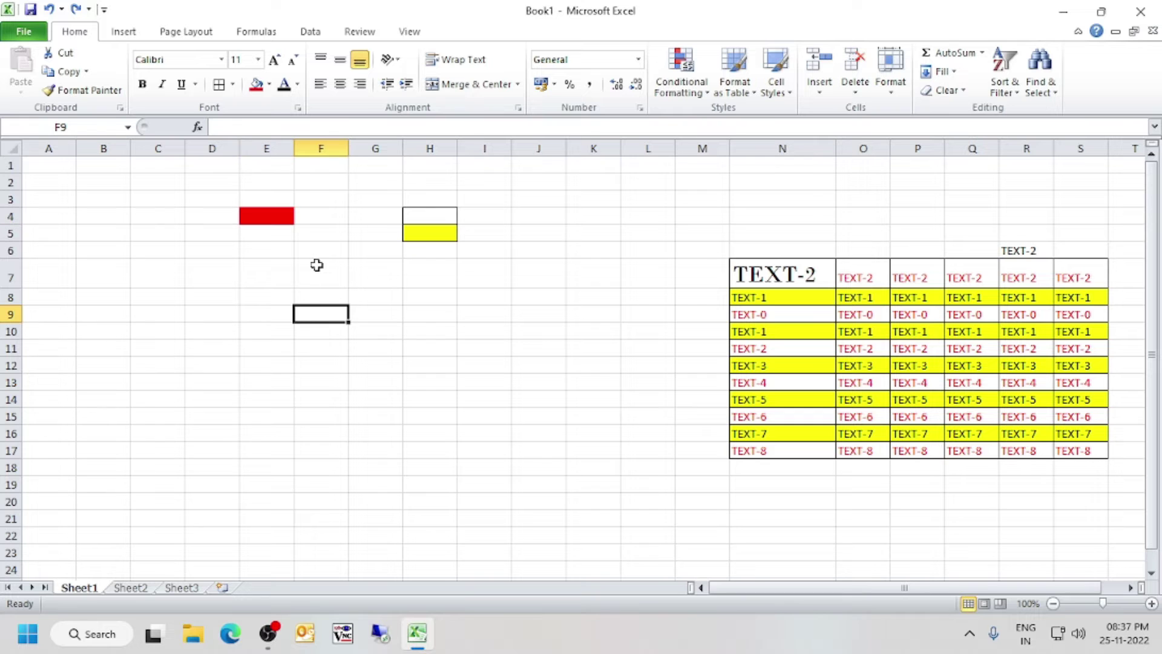
text(TEA)
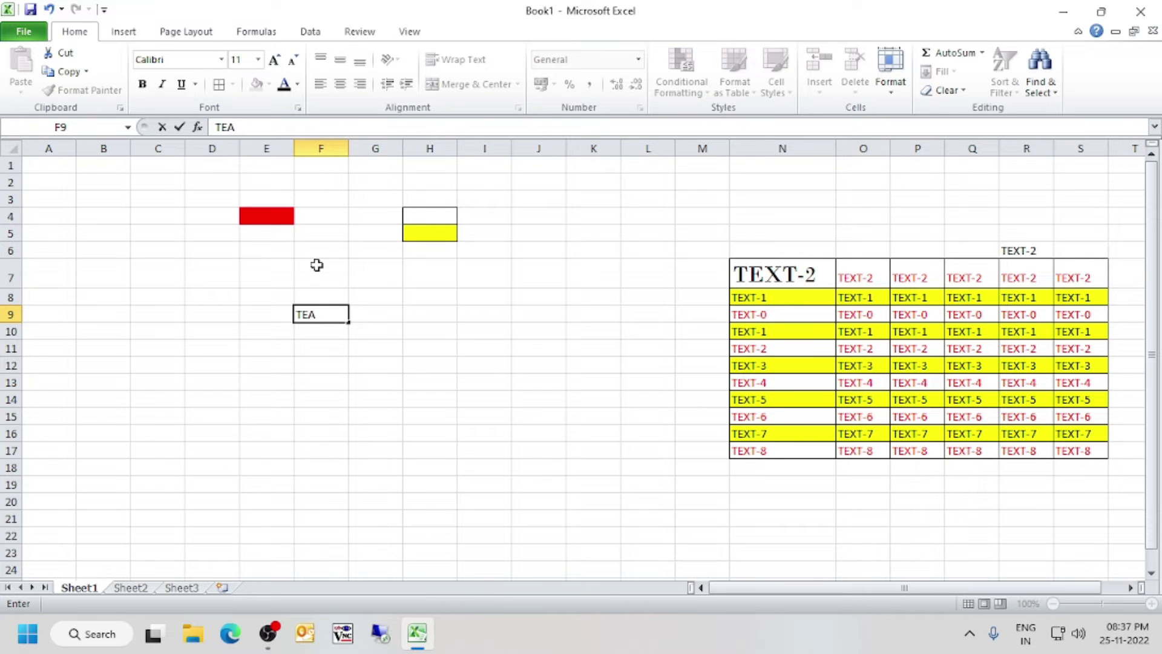
key(Return)
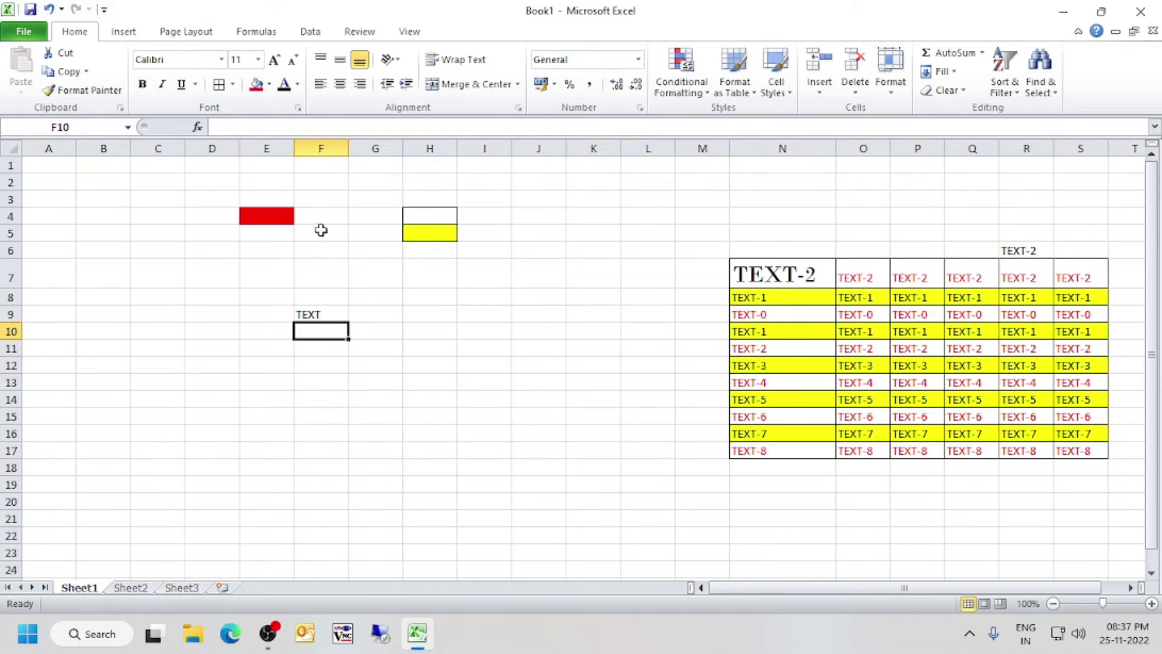
Change the font color of TEXT in cell F9 to a green from the extended color palette
click(323, 314)
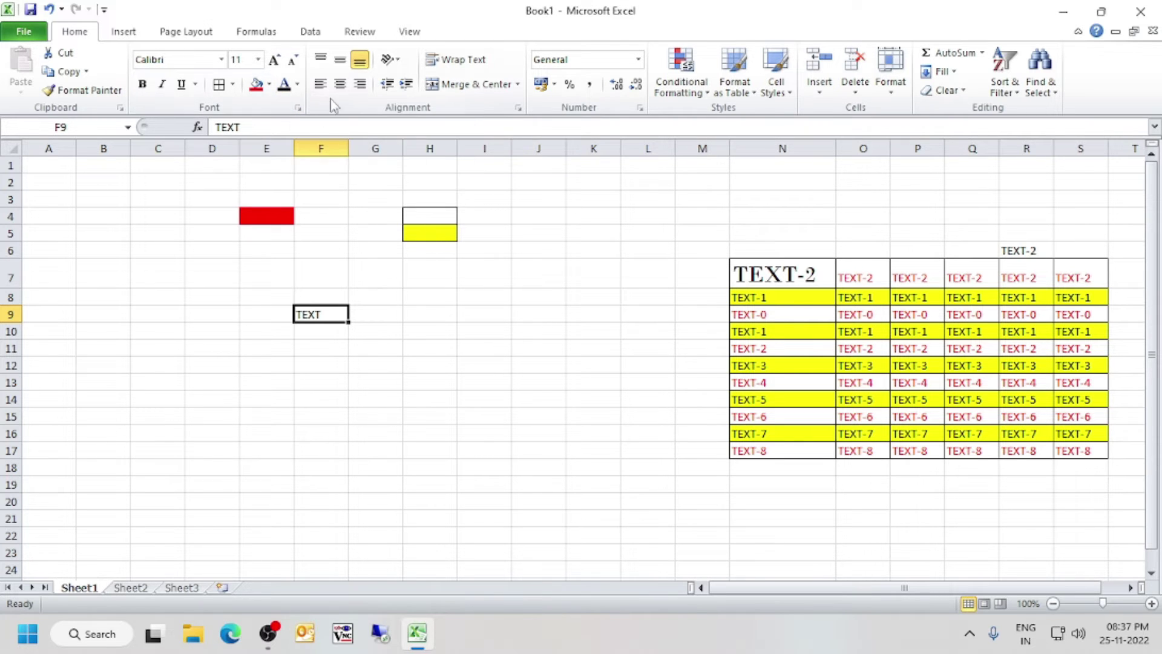
click(298, 85)
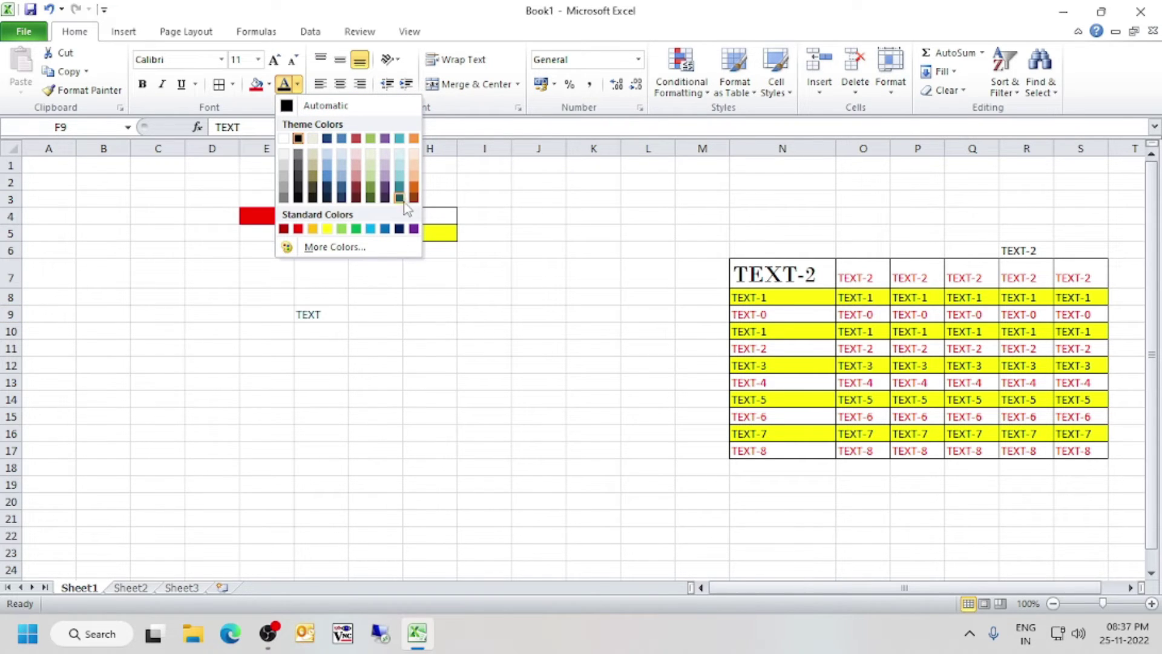
click(350, 247)
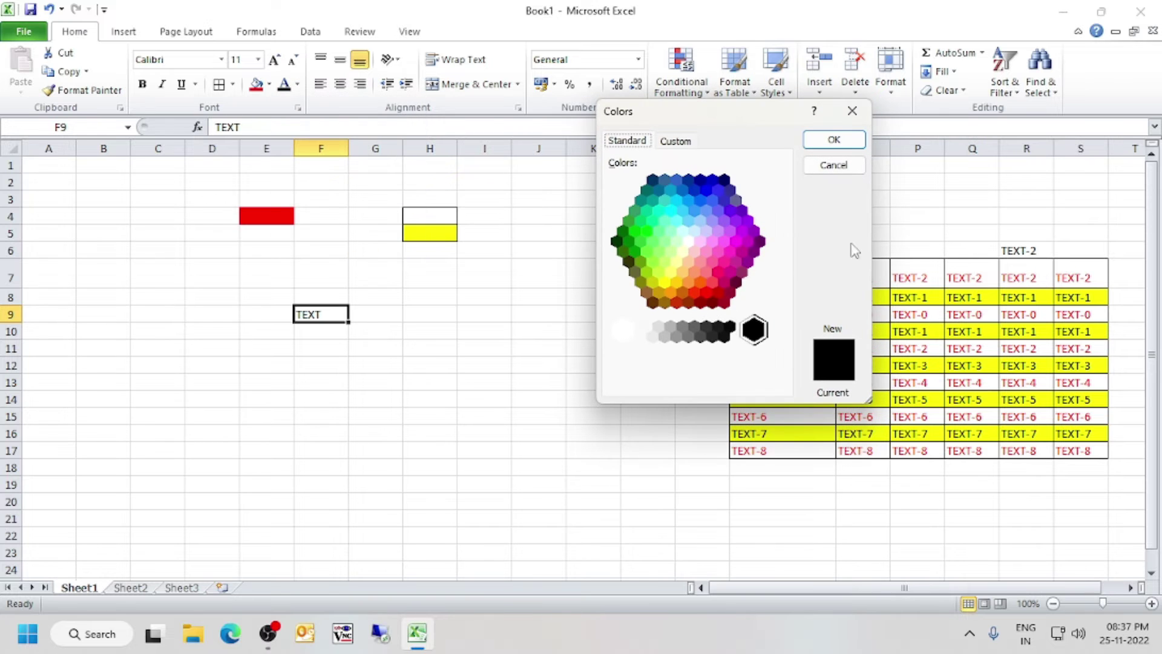
drag(726, 260, 644, 250)
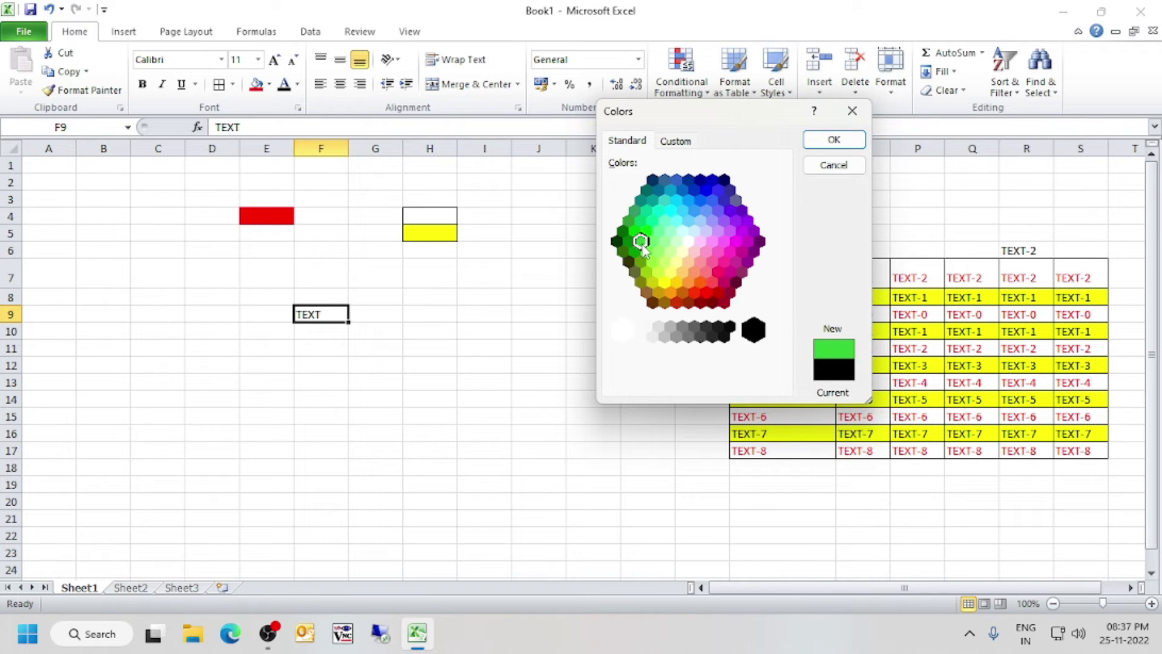
click(834, 140)
click(431, 330)
click(309, 310)
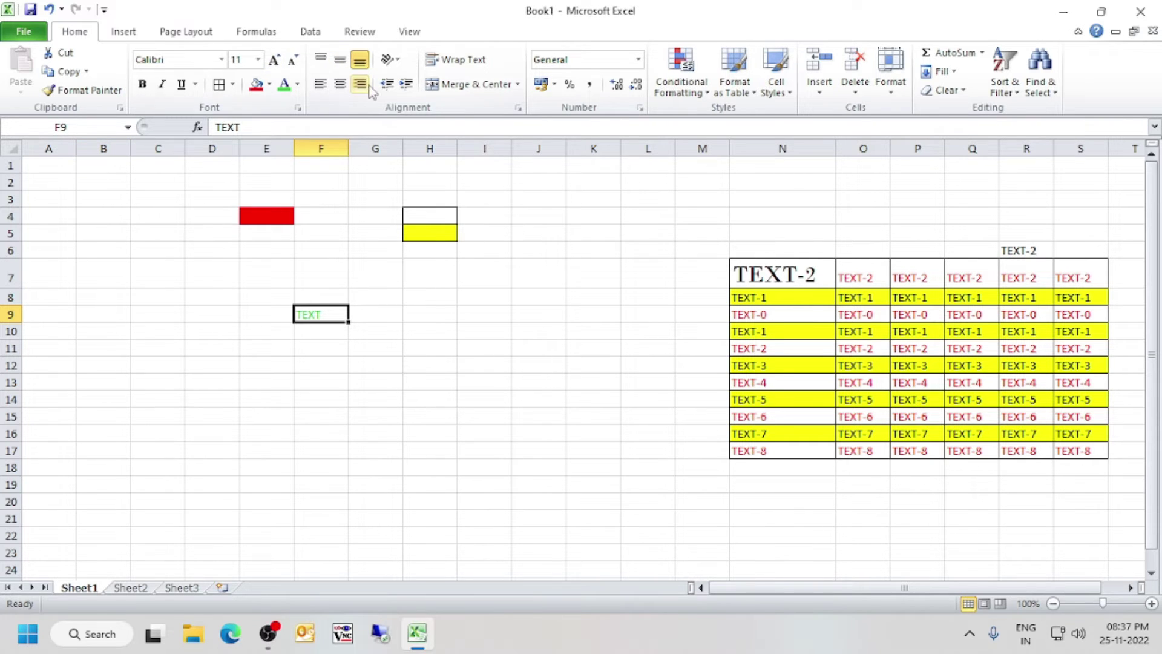
click(491, 333)
click(313, 309)
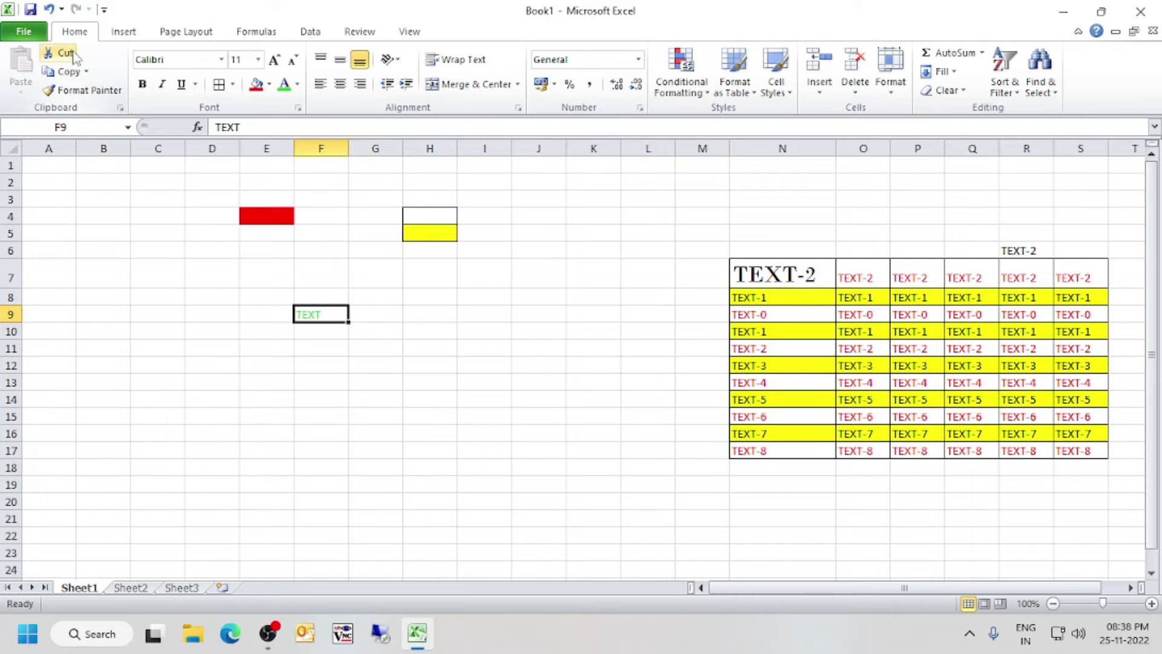
click(91, 91)
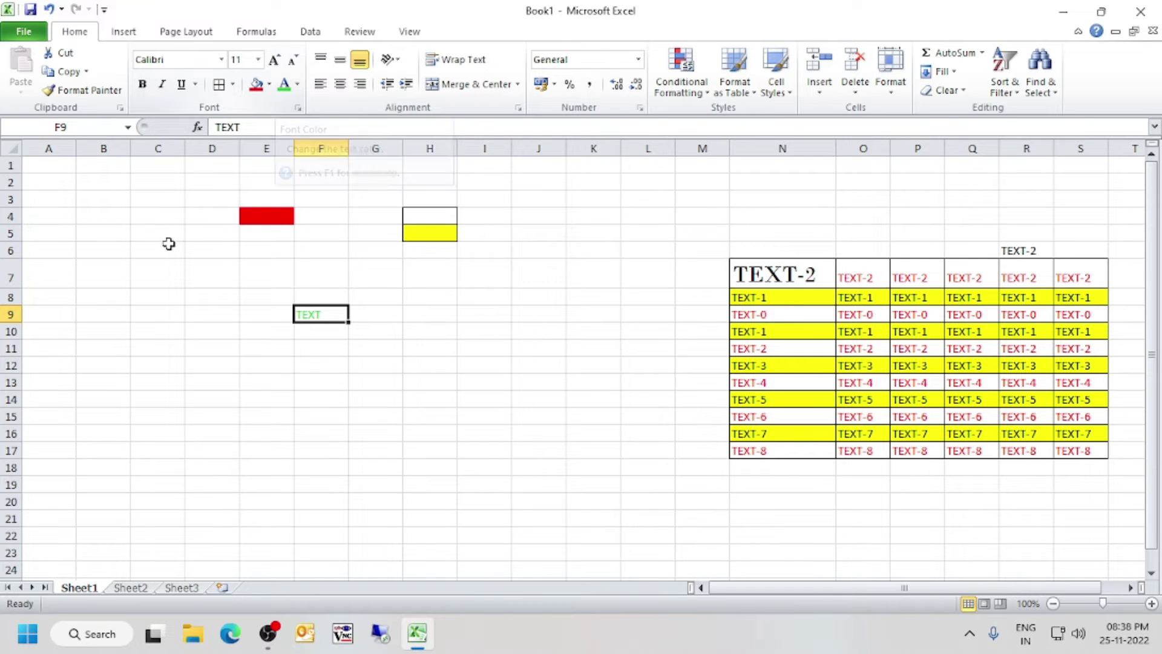
click(170, 271)
click(173, 248)
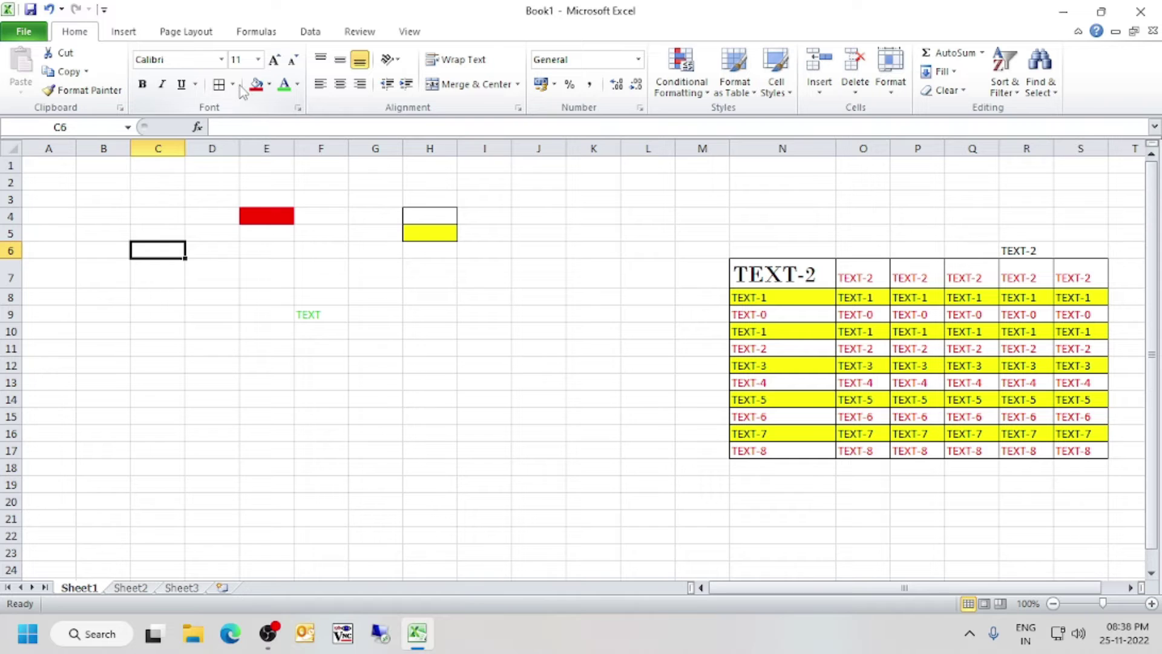
click(153, 329)
click(135, 236)
click(141, 315)
click(92, 250)
drag(92, 250, 160, 332)
click(160, 398)
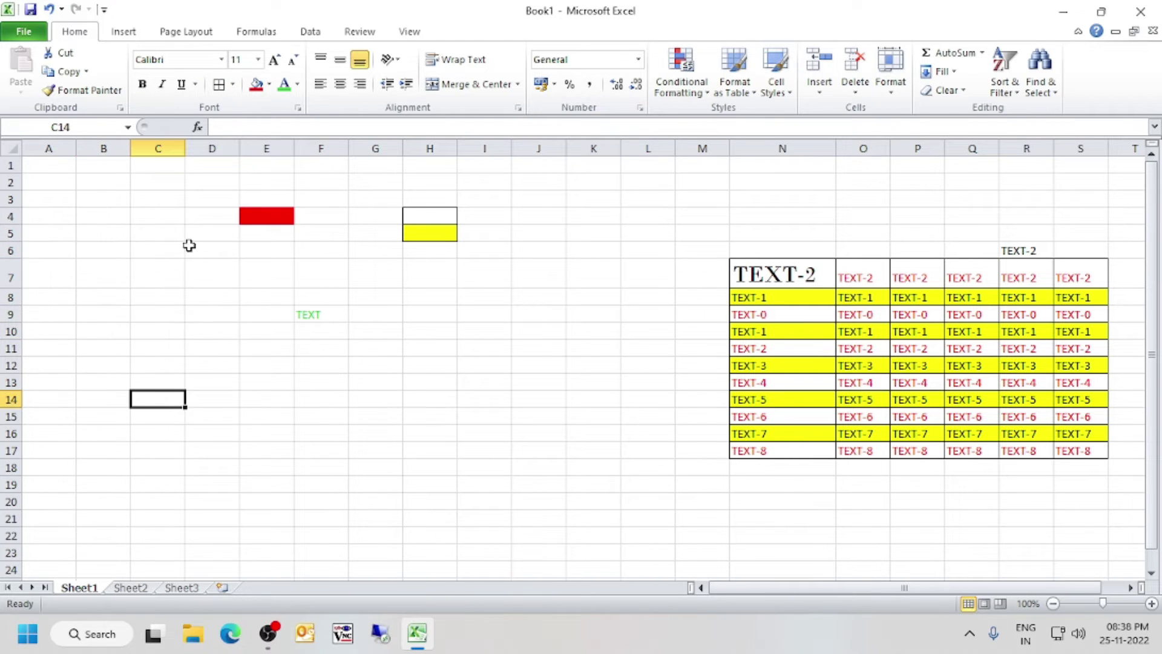
click(155, 245)
click(151, 284)
click(198, 351)
click(162, 247)
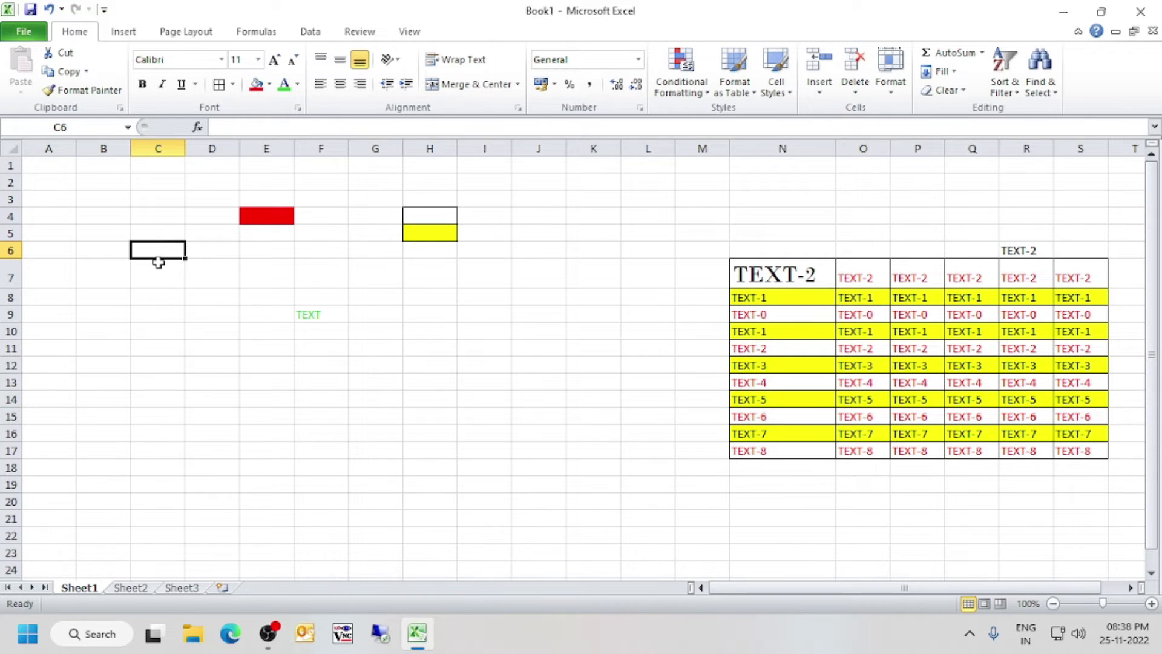
click(150, 203)
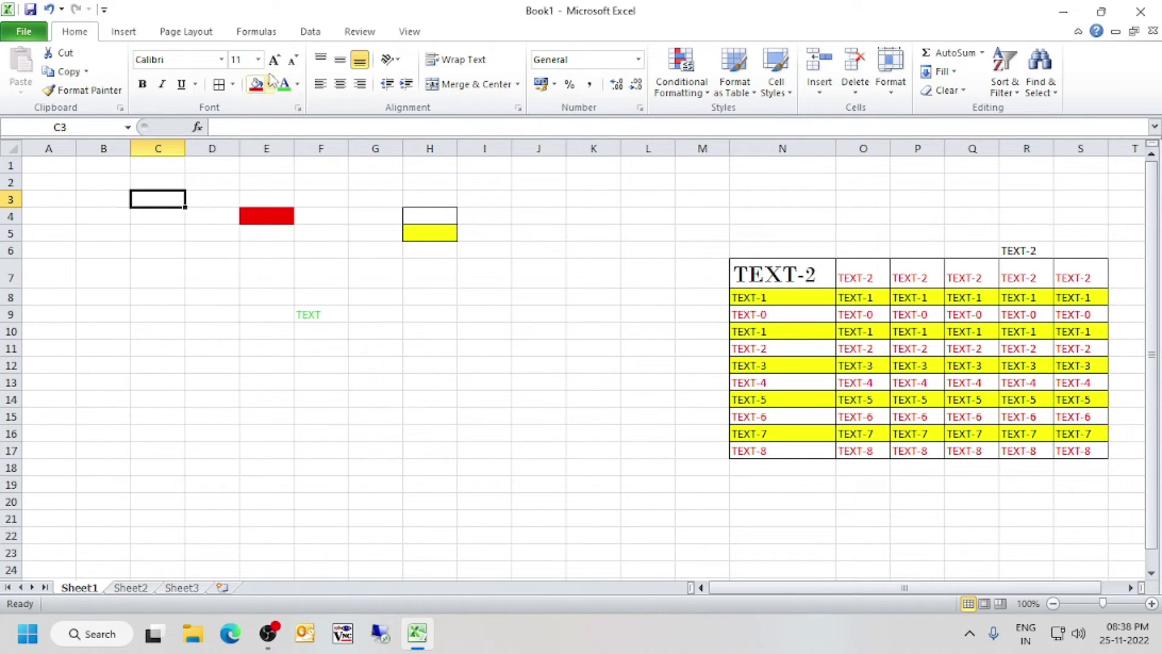
click(159, 270)
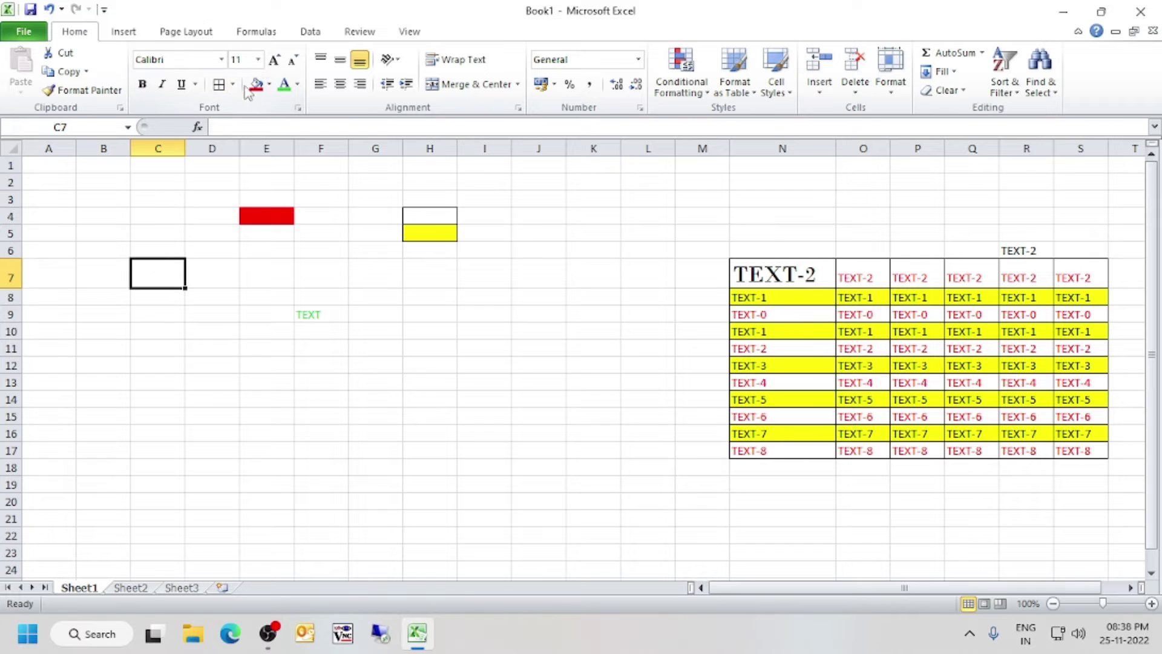
click(167, 346)
Apply all borders to cell C7 and deselect it
click(162, 265)
click(232, 84)
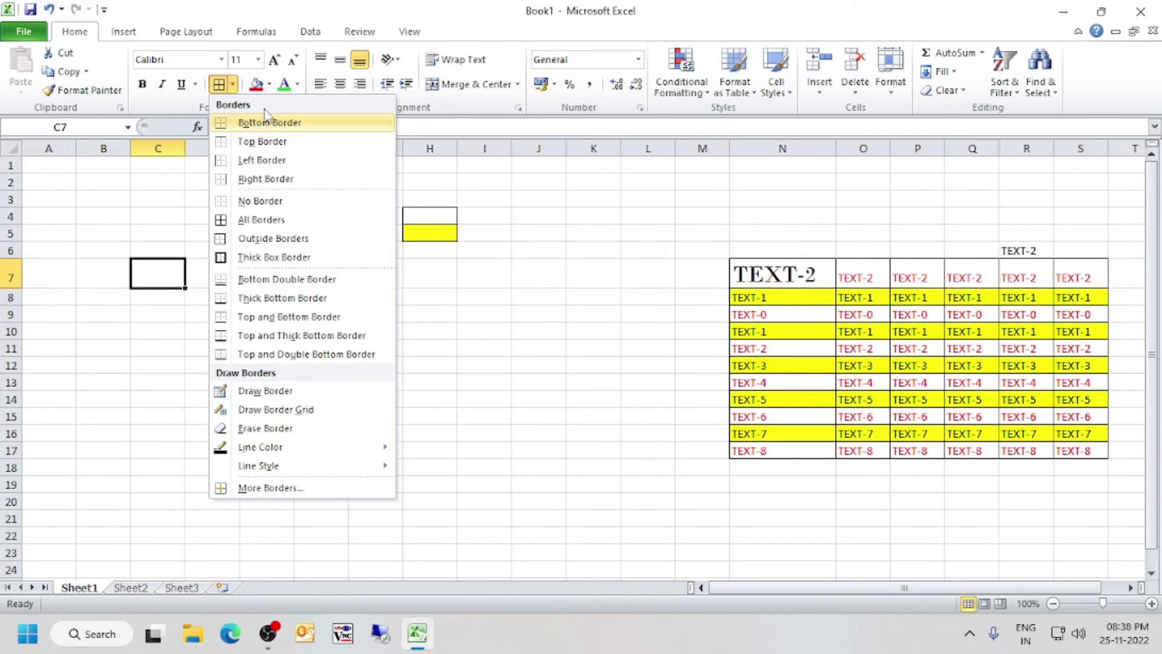
click(104, 322)
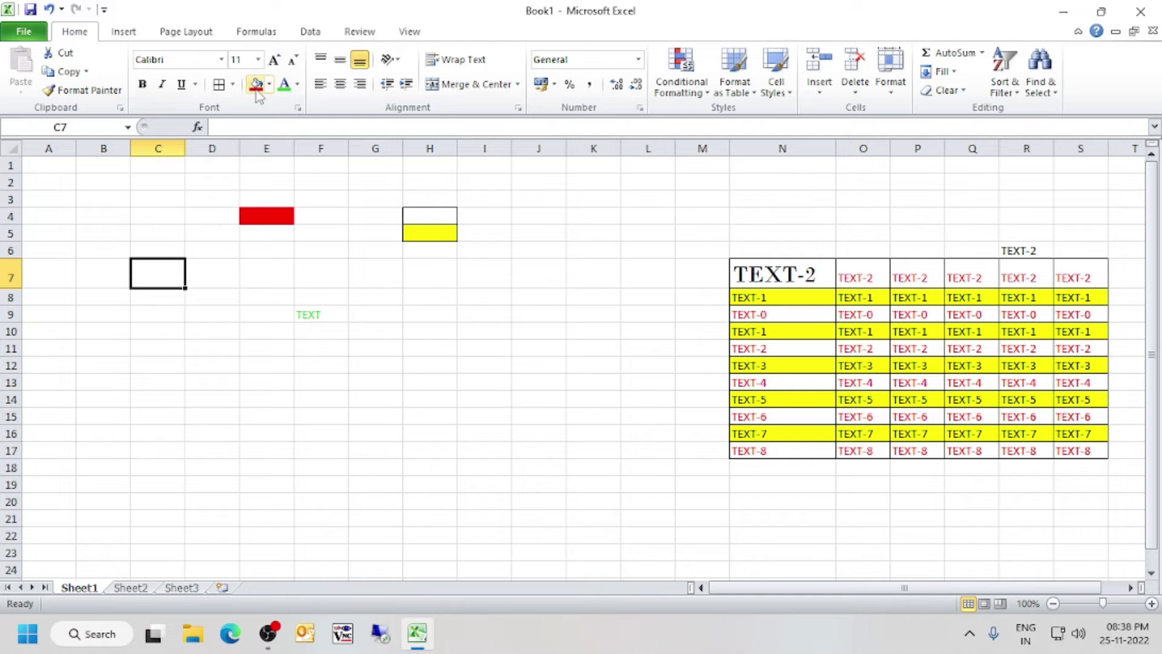
click(220, 86)
click(162, 313)
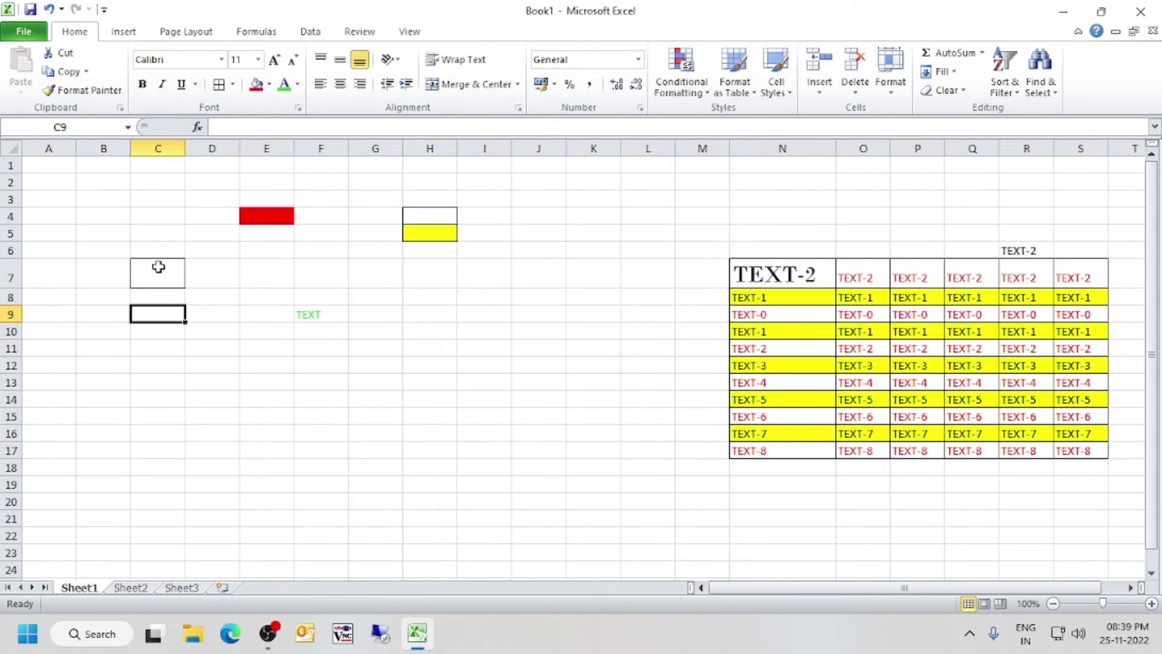
Undo the border on cell C7 and the green font color in cell F9
drag(85, 224, 216, 306)
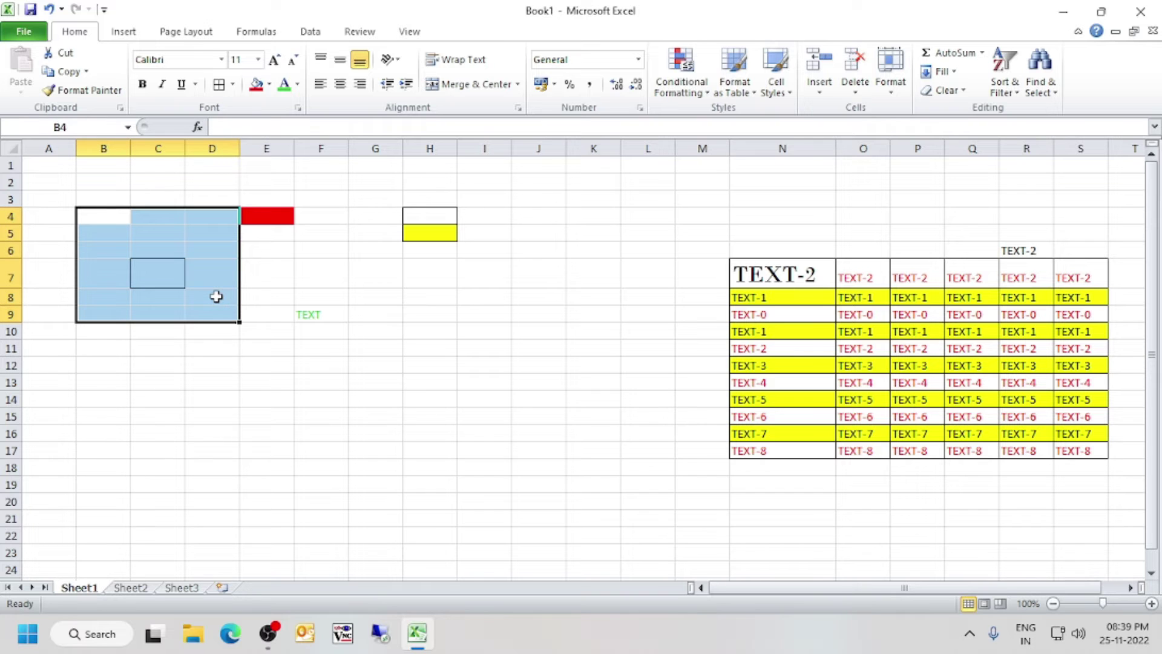
key(ctrl+z)
key(ctrl+z)
click(155, 303)
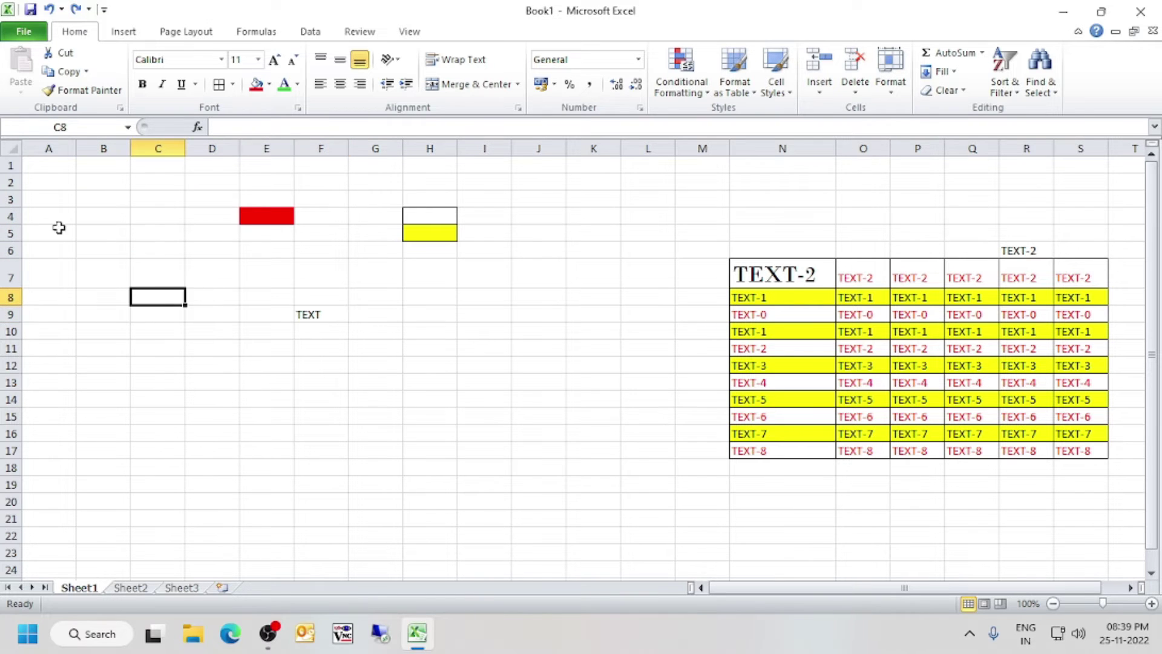
Apply all borders to the cell range B5:D12
drag(57, 229, 190, 342)
click(176, 314)
drag(107, 235, 195, 370)
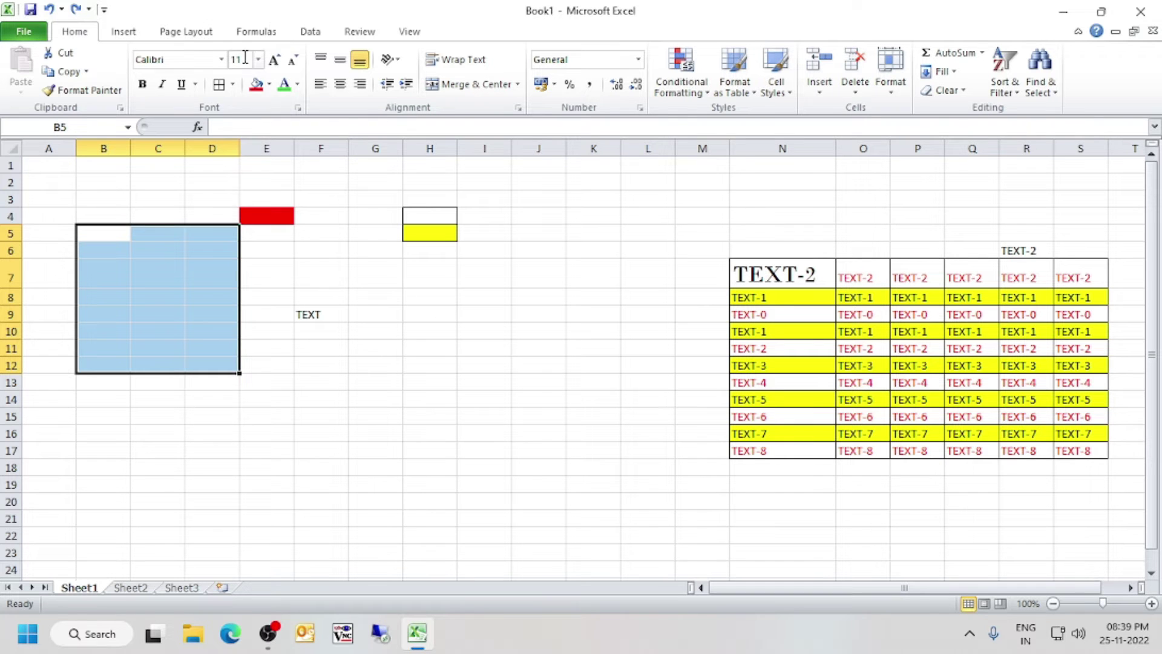
click(233, 85)
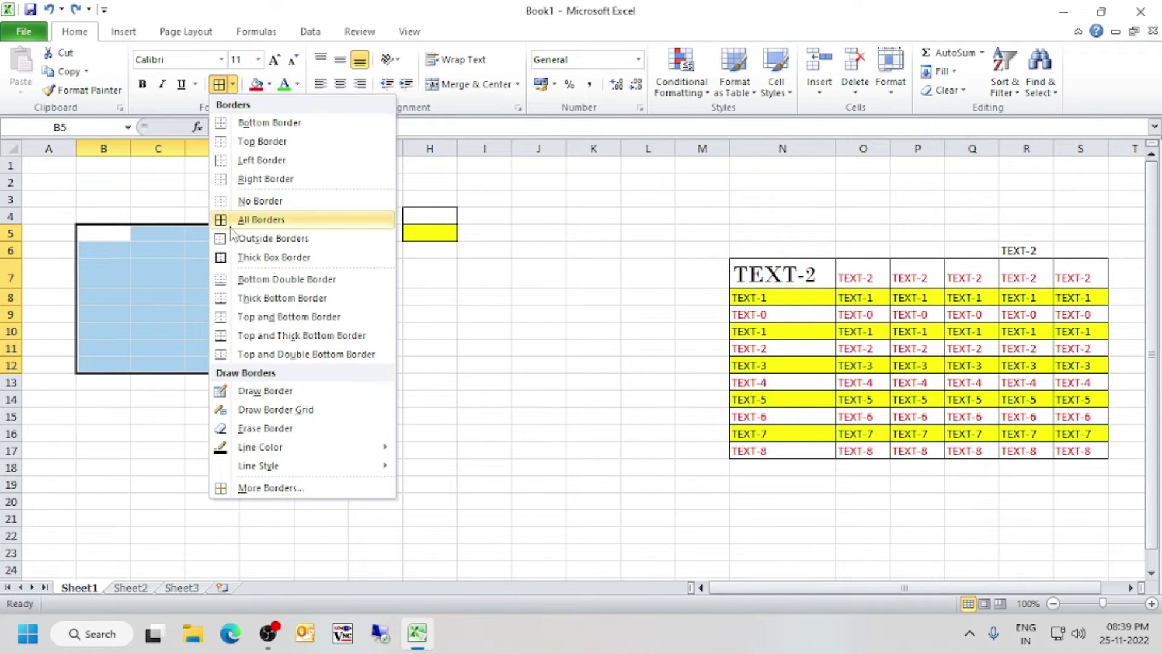
click(254, 220)
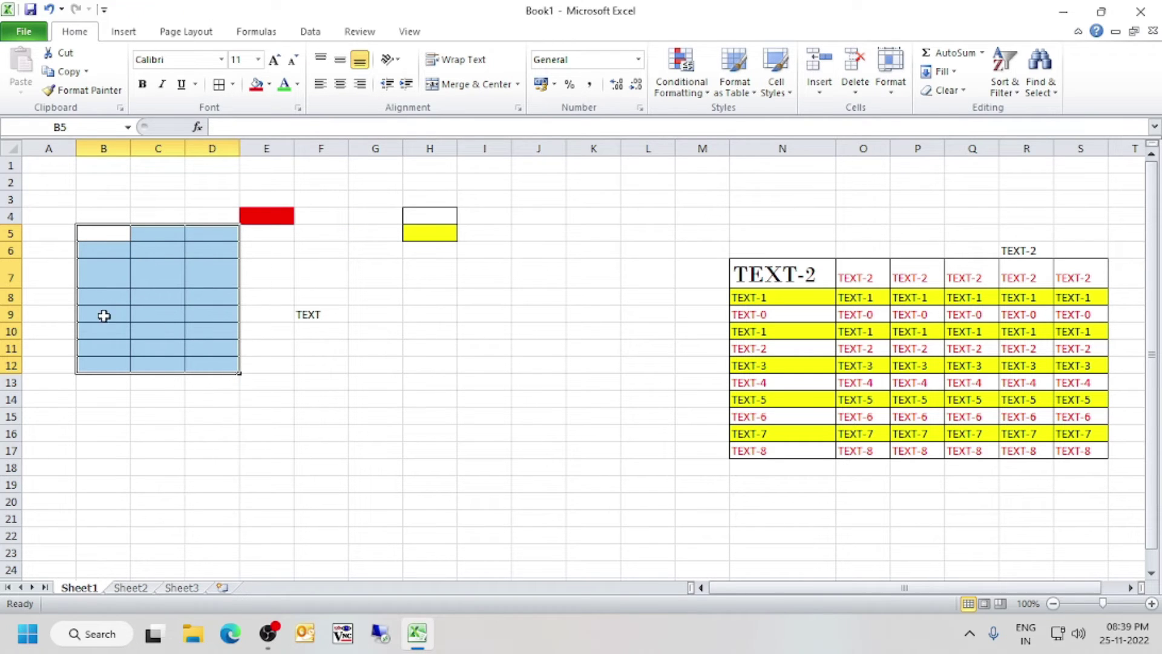
click(232, 85)
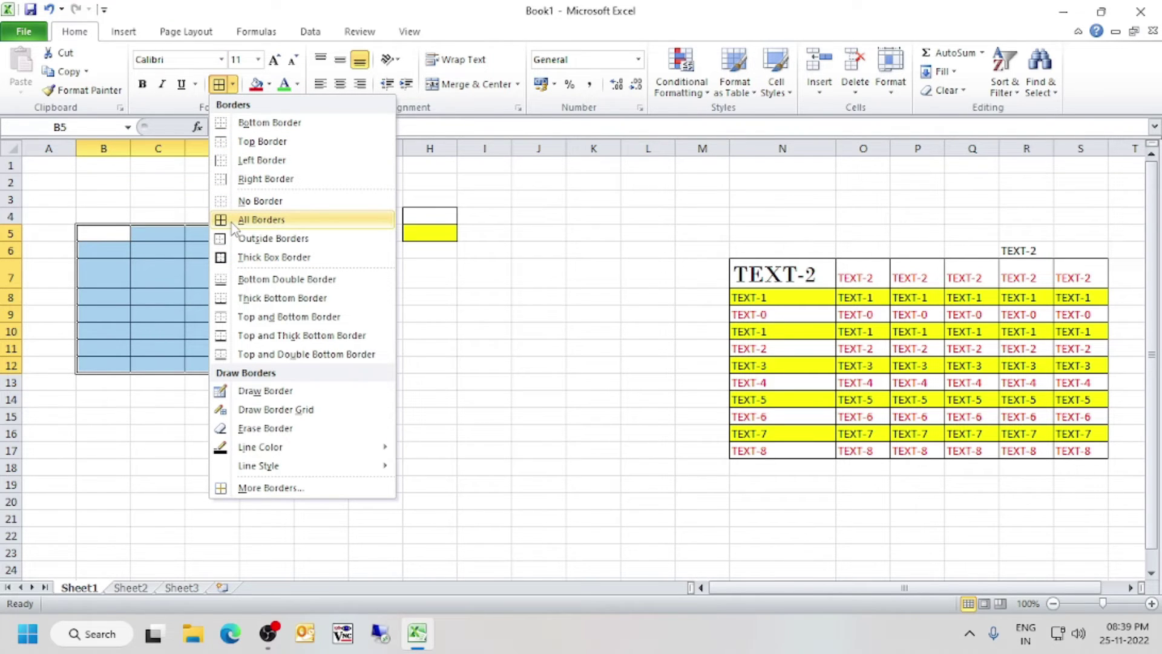
click(132, 265)
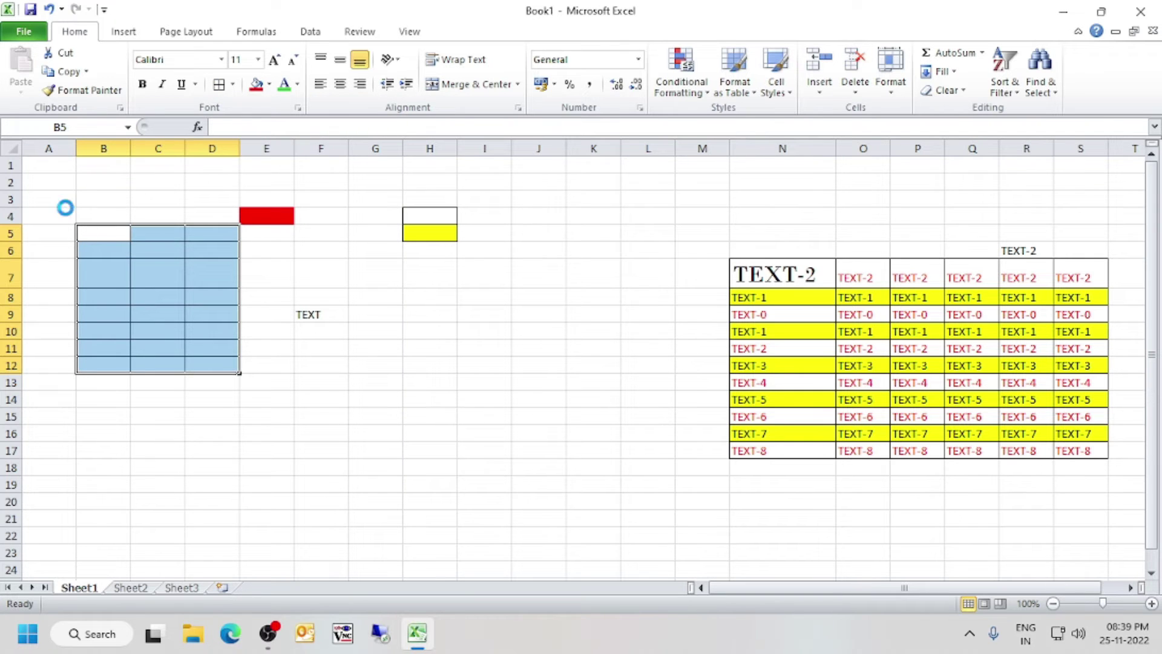
Apply a bottom border to the cell range B5:D12 and deselect it
click(234, 84)
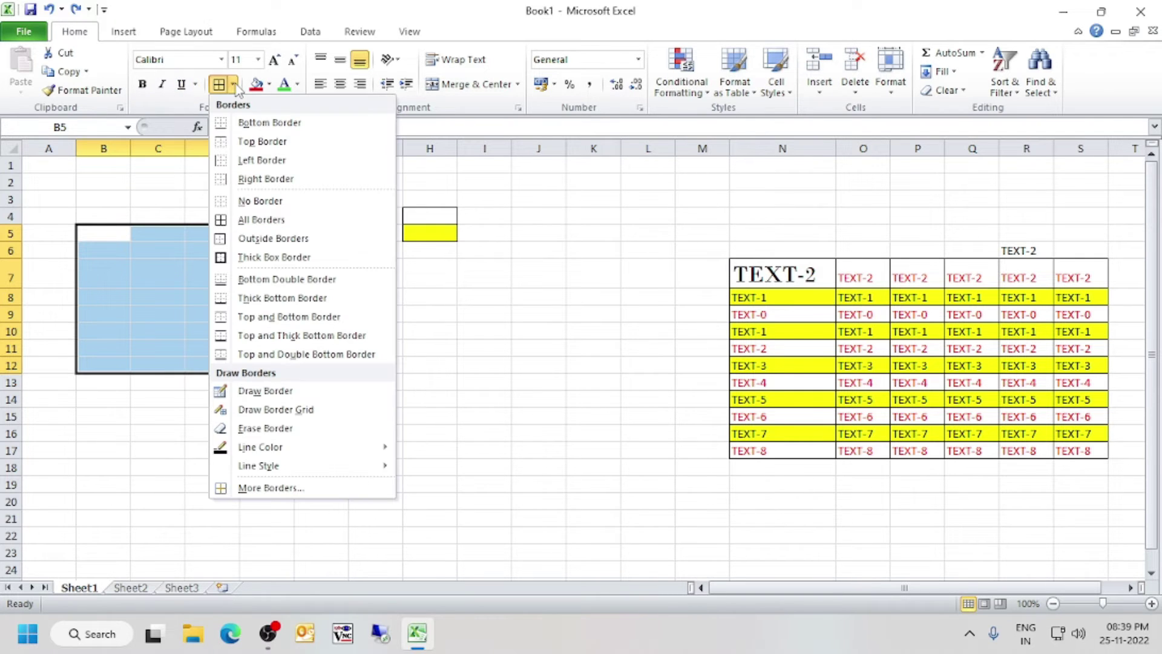
click(237, 124)
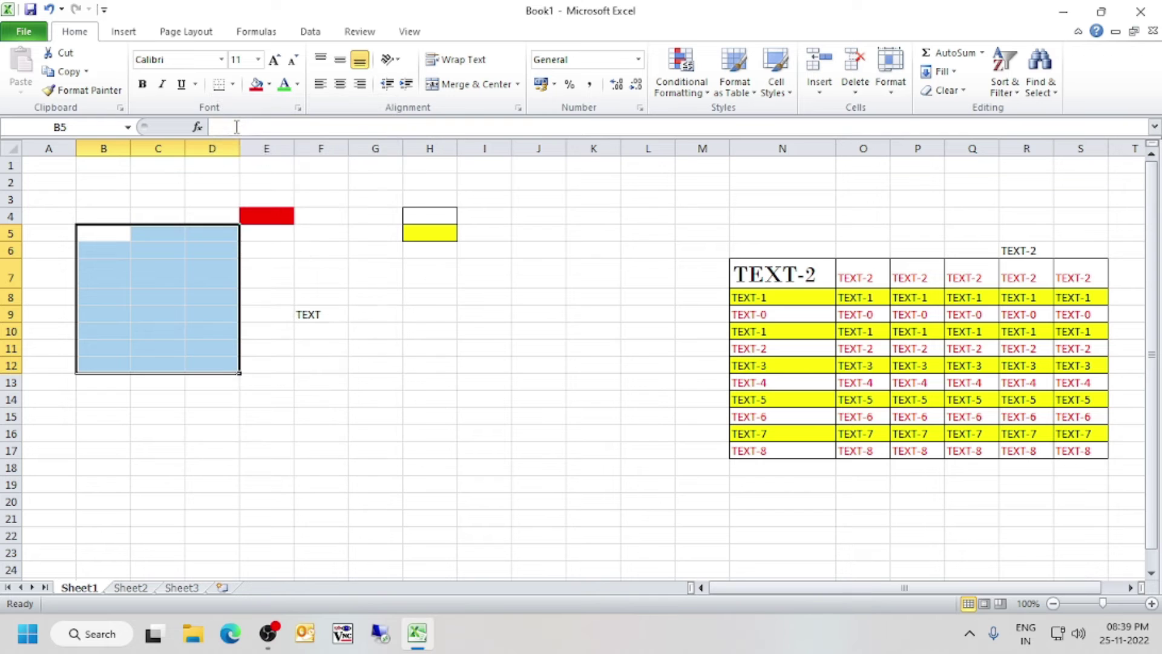
click(216, 411)
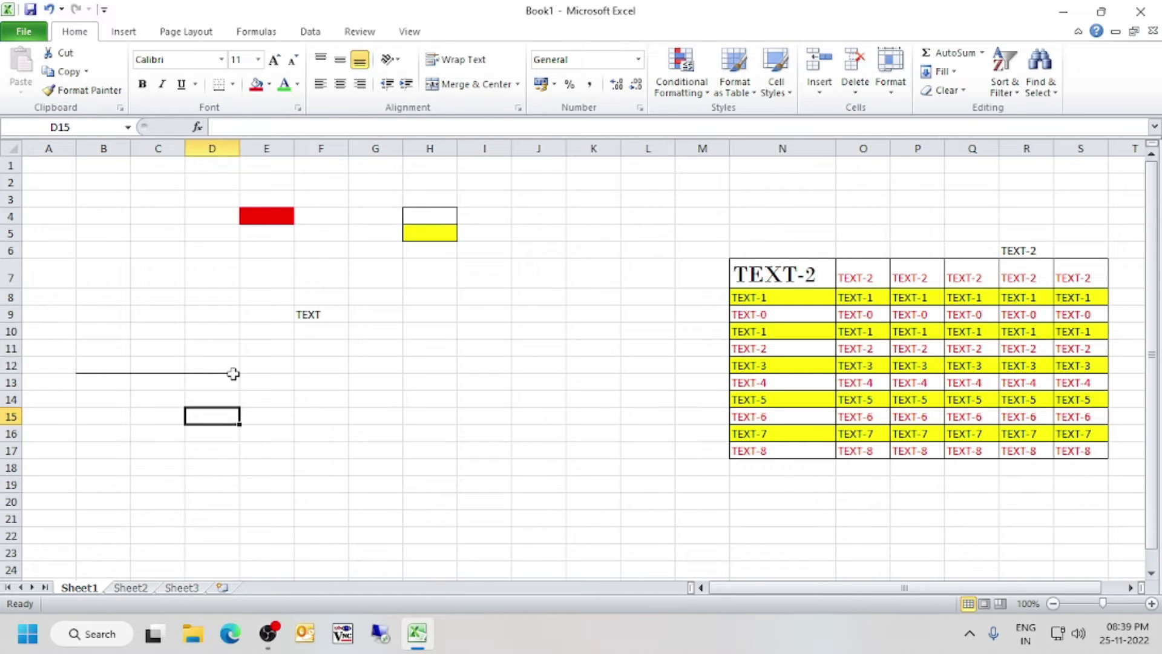
Apply a bottom border to cell B10 and then to cell B6
click(110, 329)
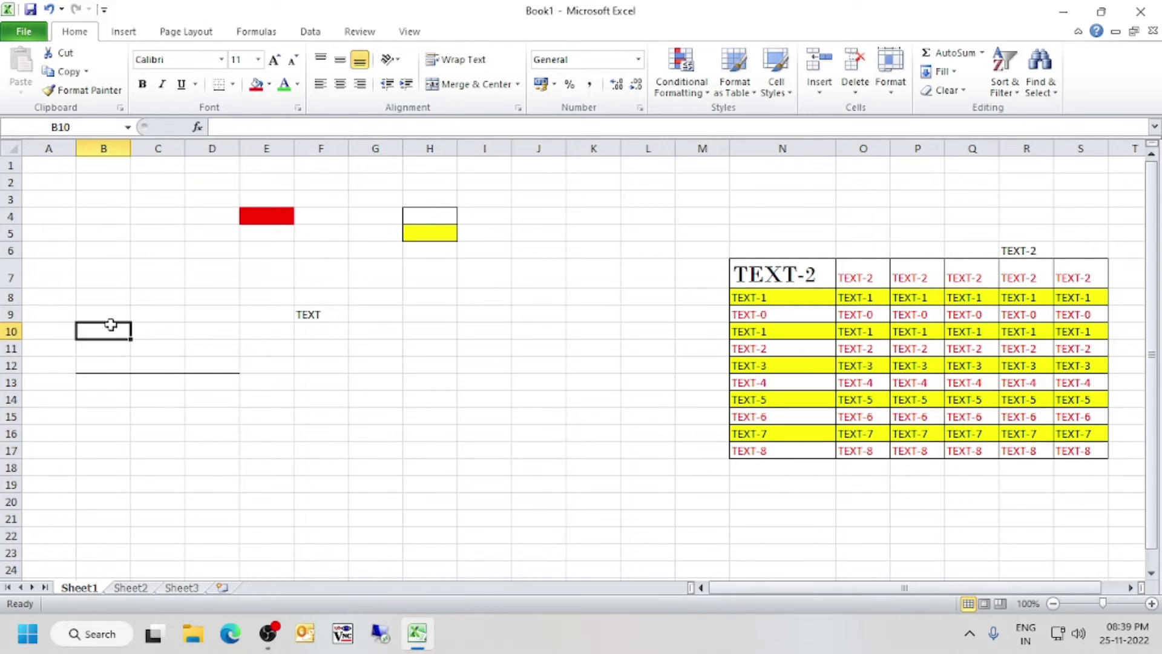
click(219, 85)
click(106, 242)
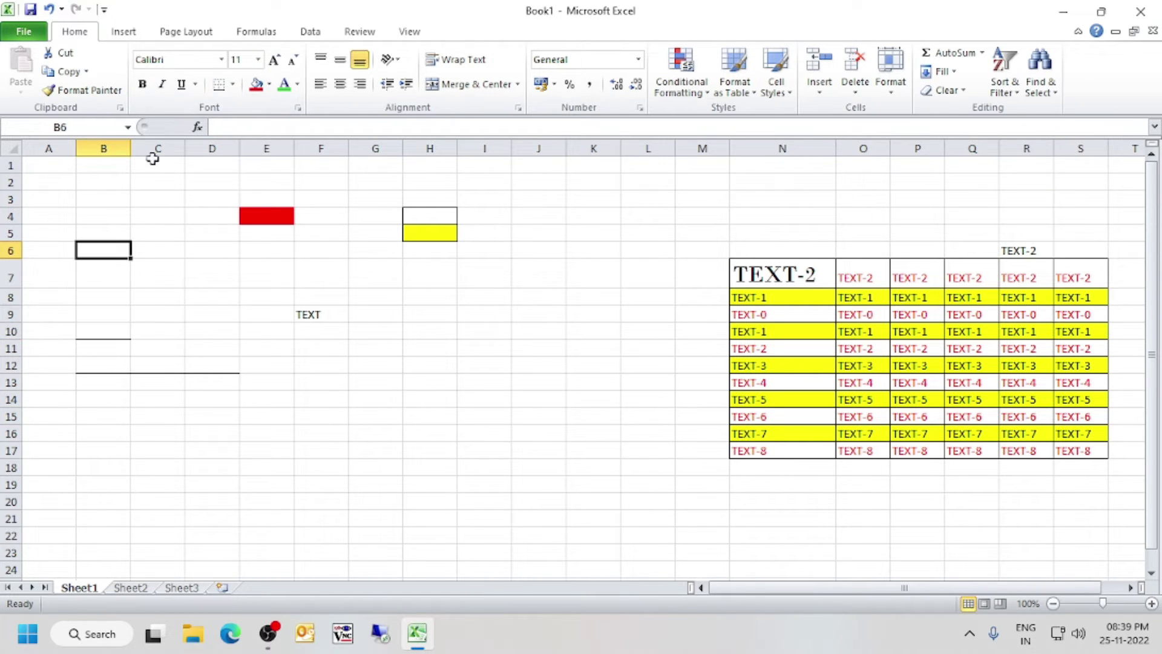
click(166, 320)
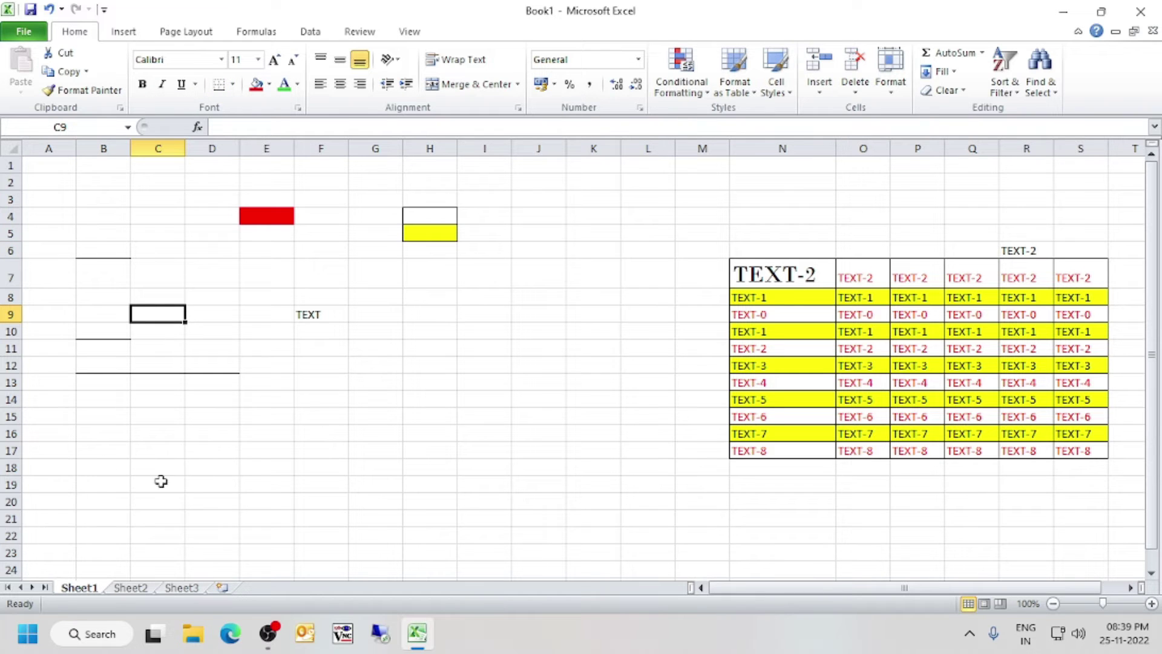
Undo the bottom borders on cells B6 and B10 and on the range B5:D12
key(ctrl+z)
key(ctrl+z)
key(ctrl+z)
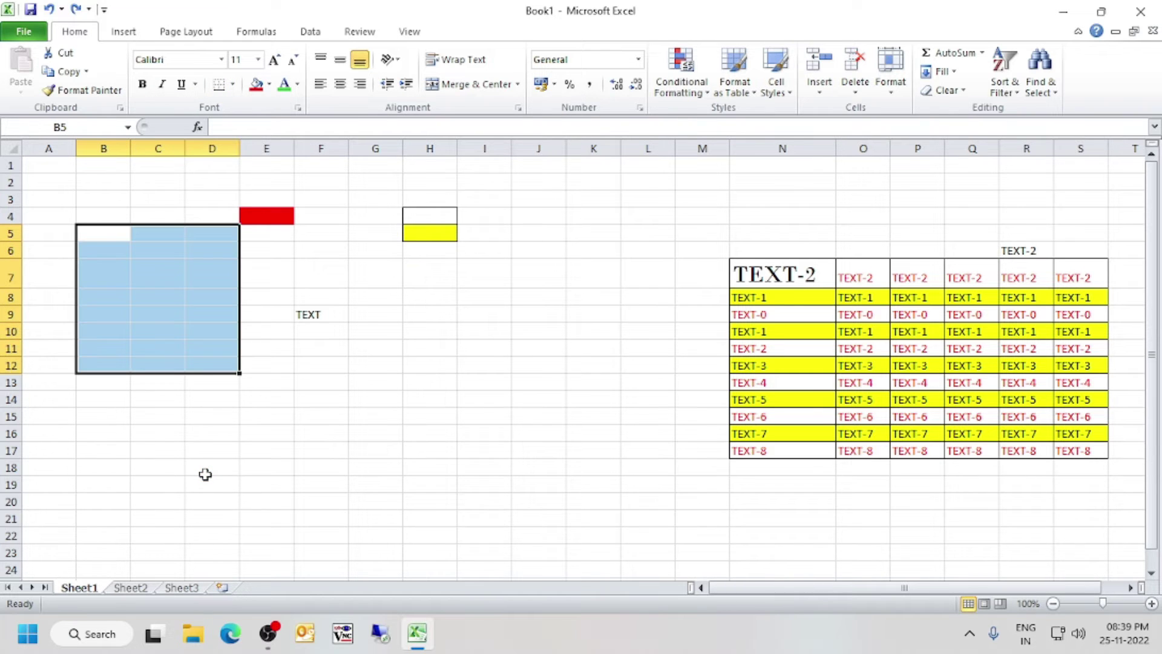
Apply a top border to cell C2 and deselect it
click(233, 87)
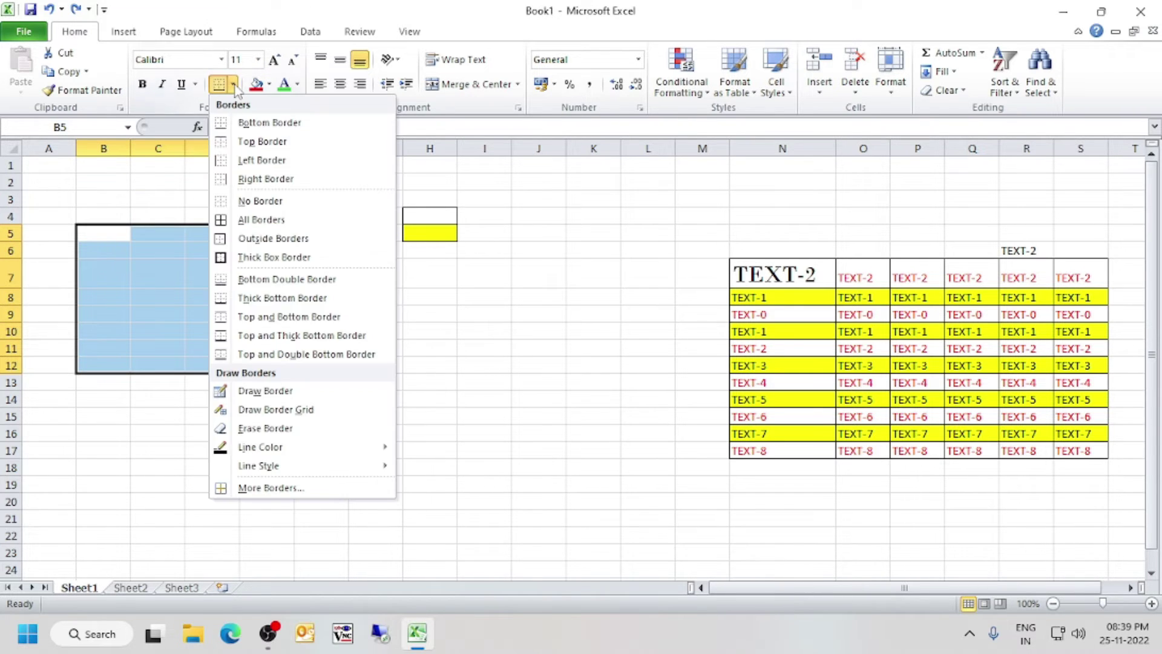
click(169, 182)
click(169, 181)
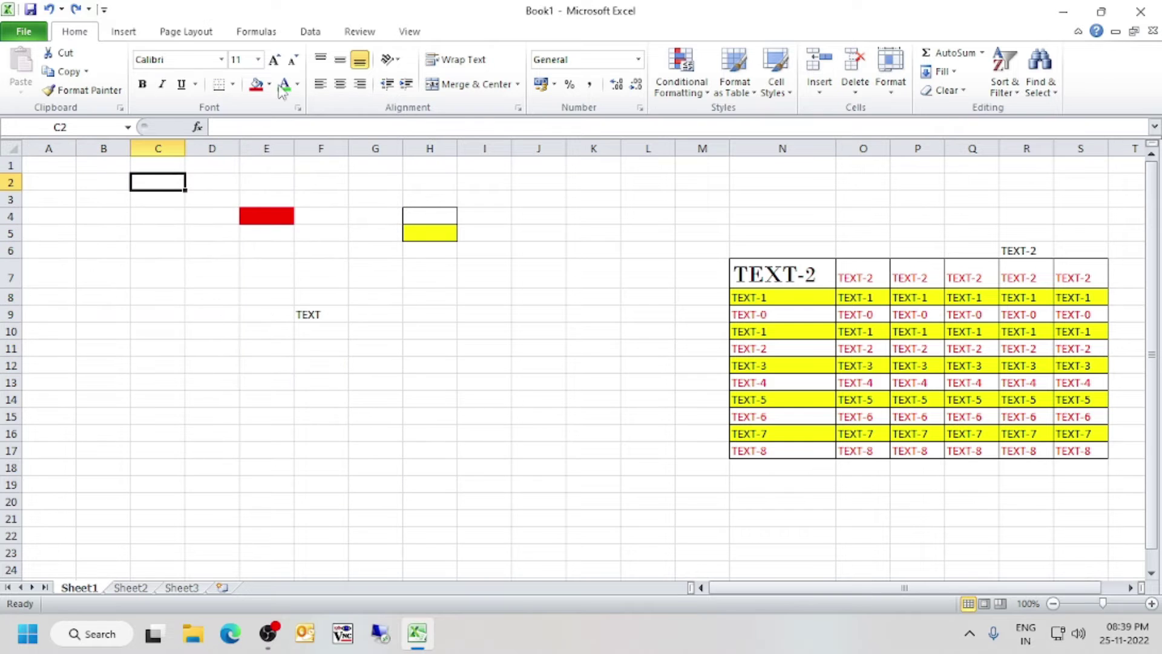
click(234, 87)
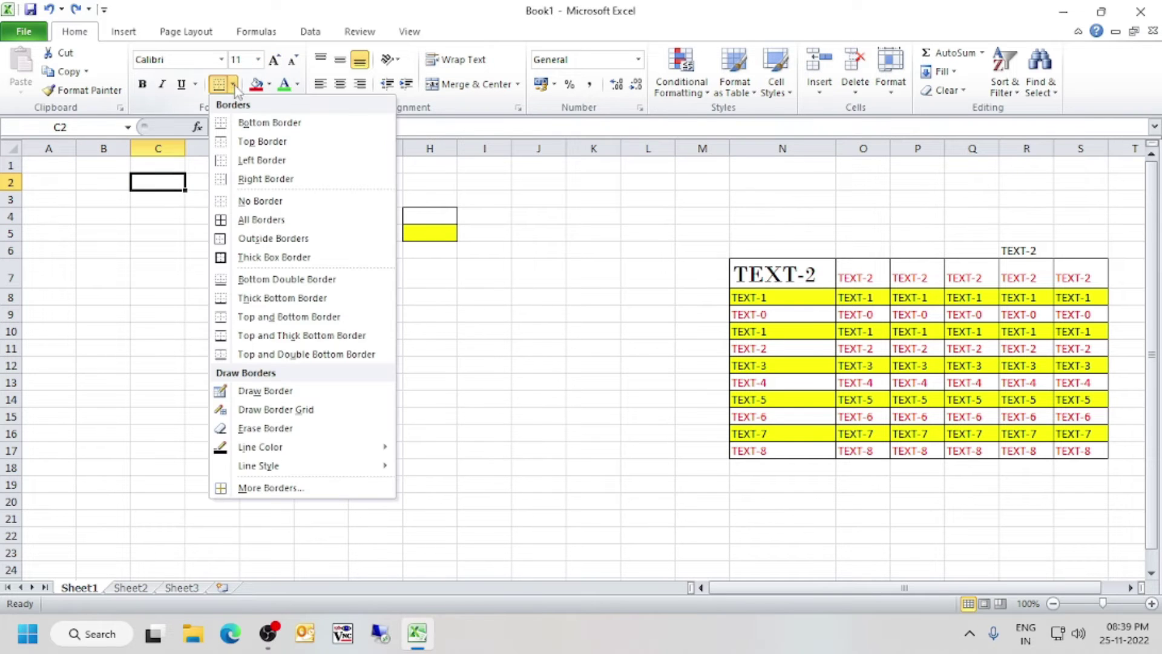
click(260, 145)
click(186, 267)
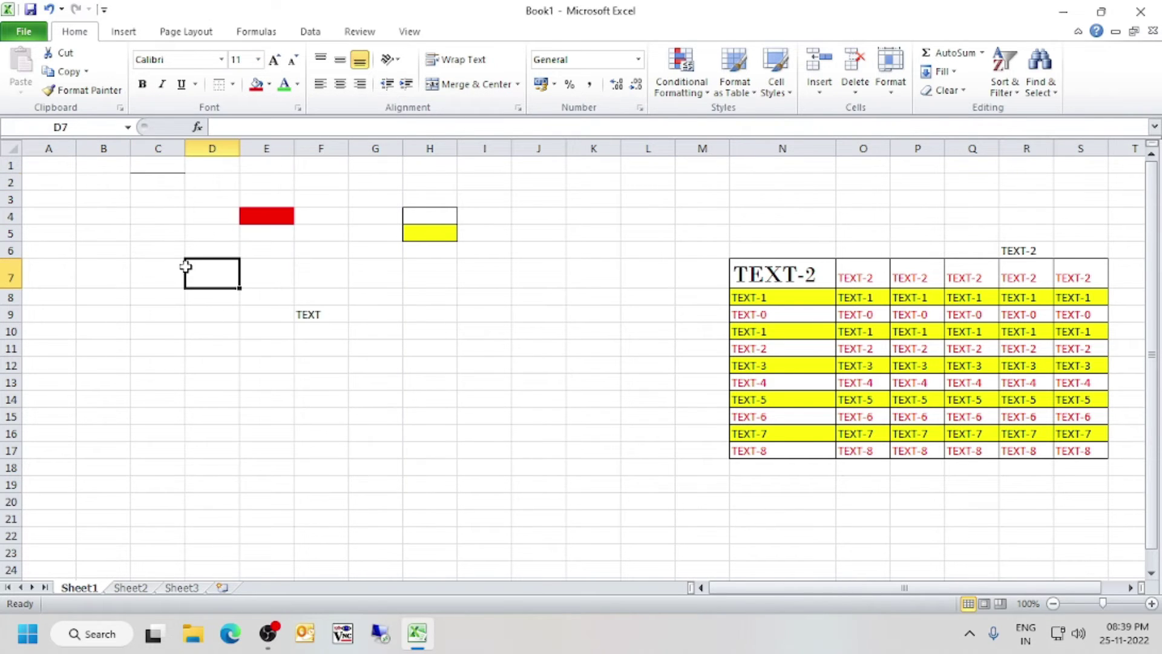
Apply a right border to cell C2 and deselect it
click(156, 182)
click(233, 84)
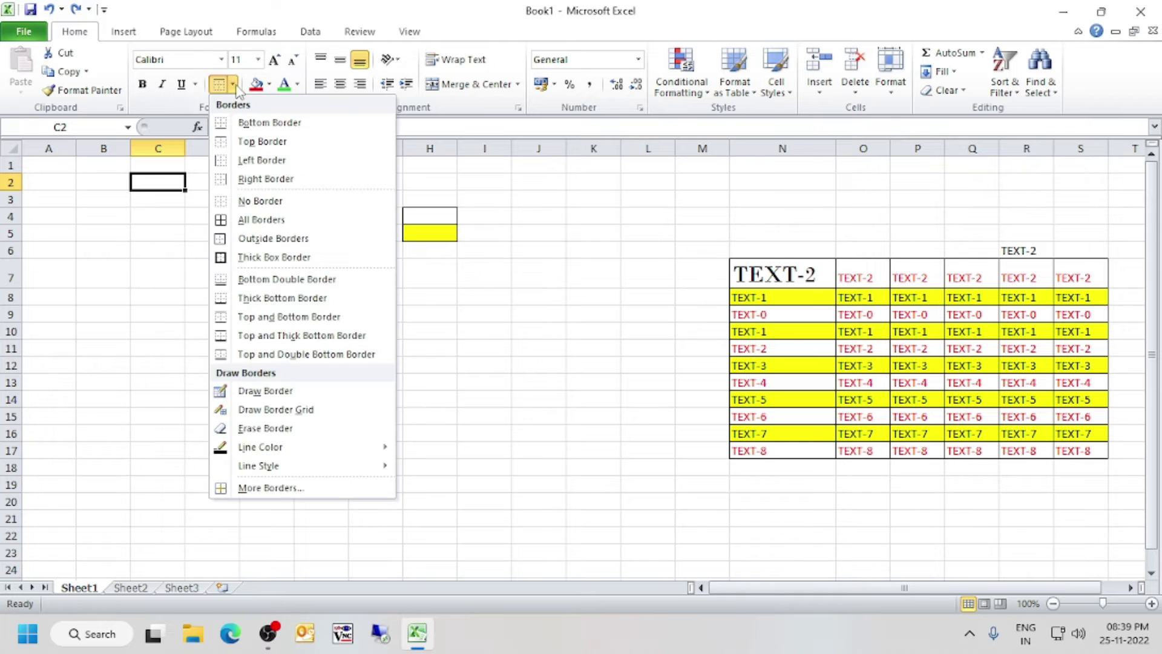
click(257, 179)
click(174, 240)
Remove the border from cell C2 with the No Border option
click(163, 181)
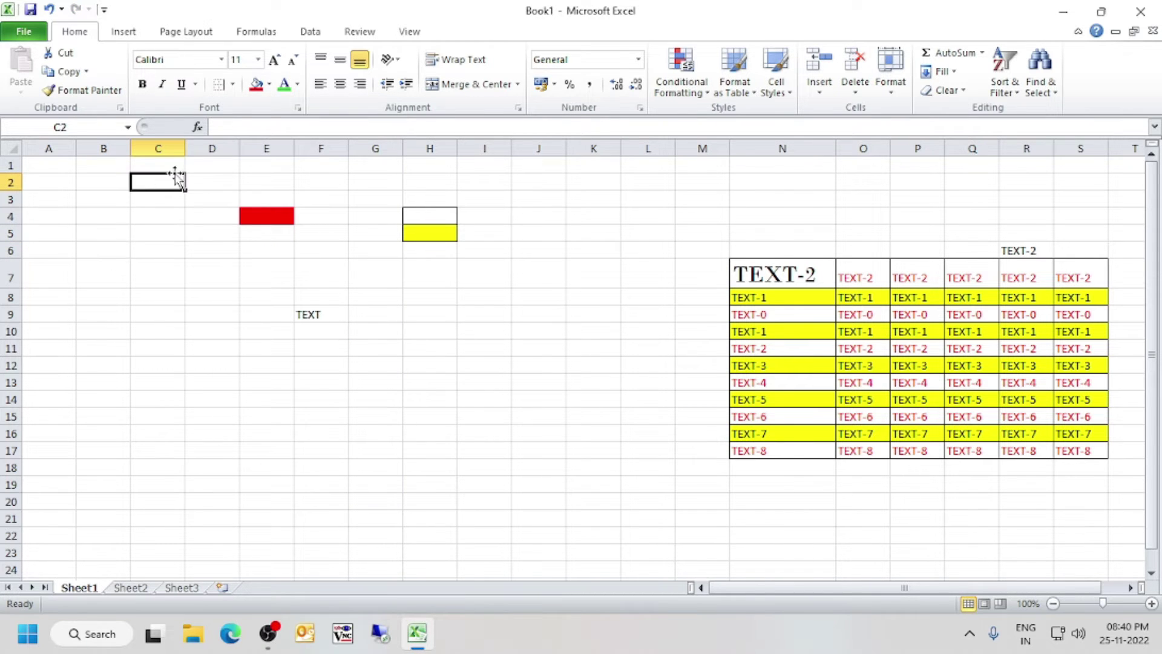
click(233, 84)
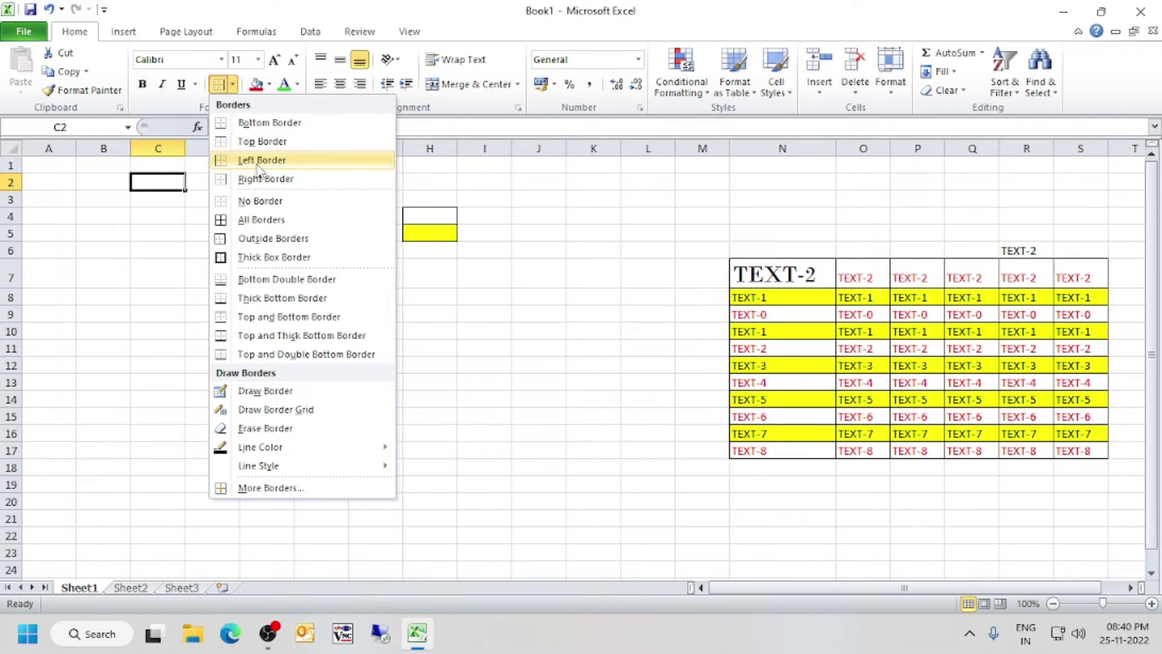
click(258, 206)
click(161, 227)
Remove all borders from cells H3:H7 and select the yellow cell H5
drag(431, 198, 446, 267)
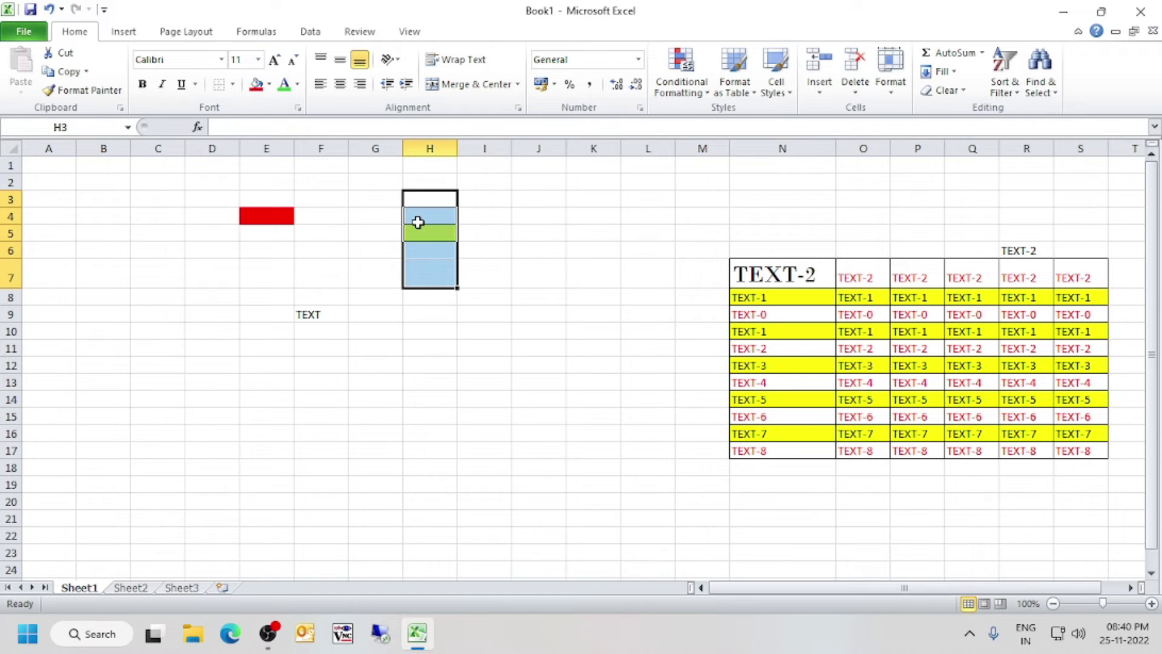
click(233, 85)
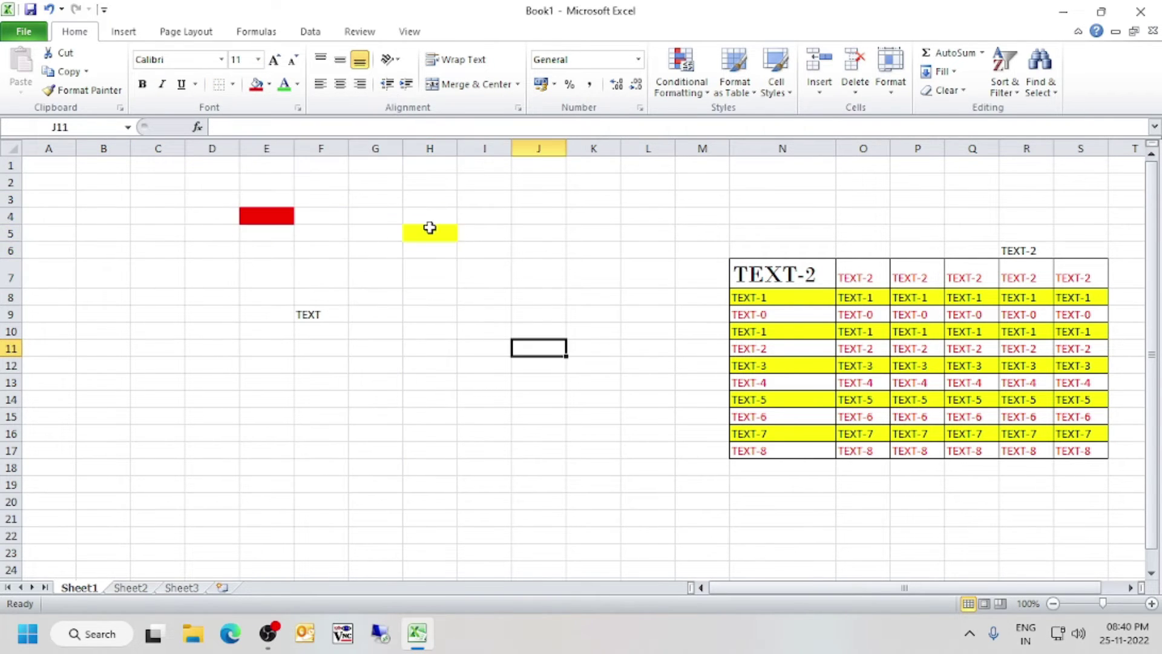
click(430, 228)
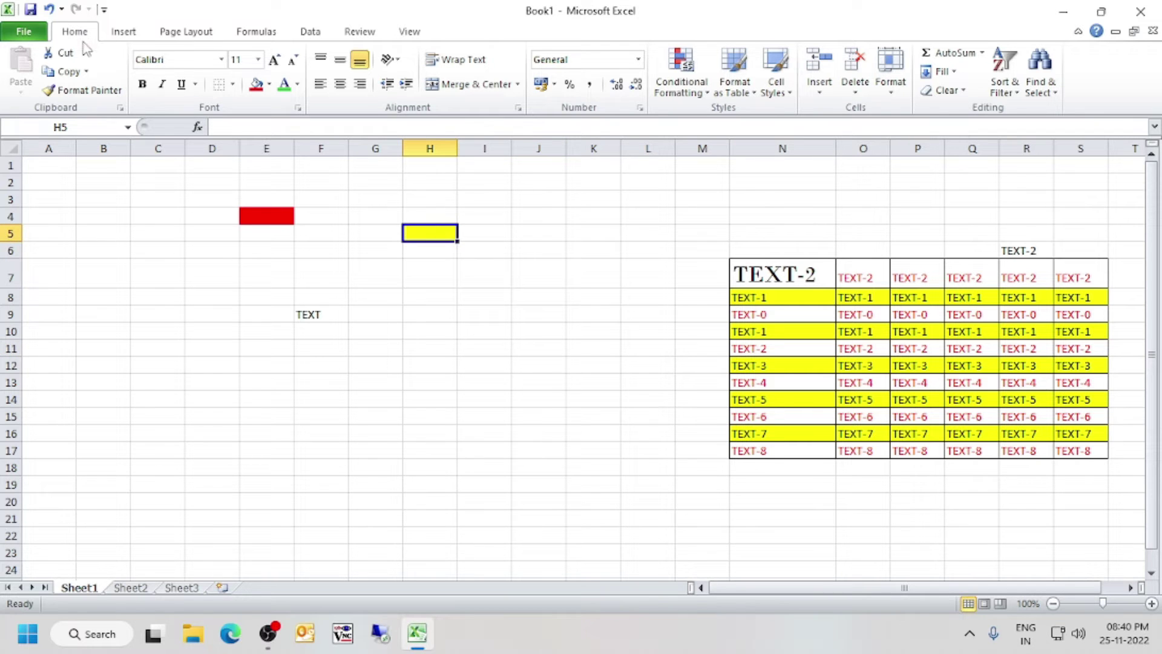
Apply a Thick Box Border around the cell range B4:D12 and deselect it
click(133, 221)
drag(85, 208, 194, 367)
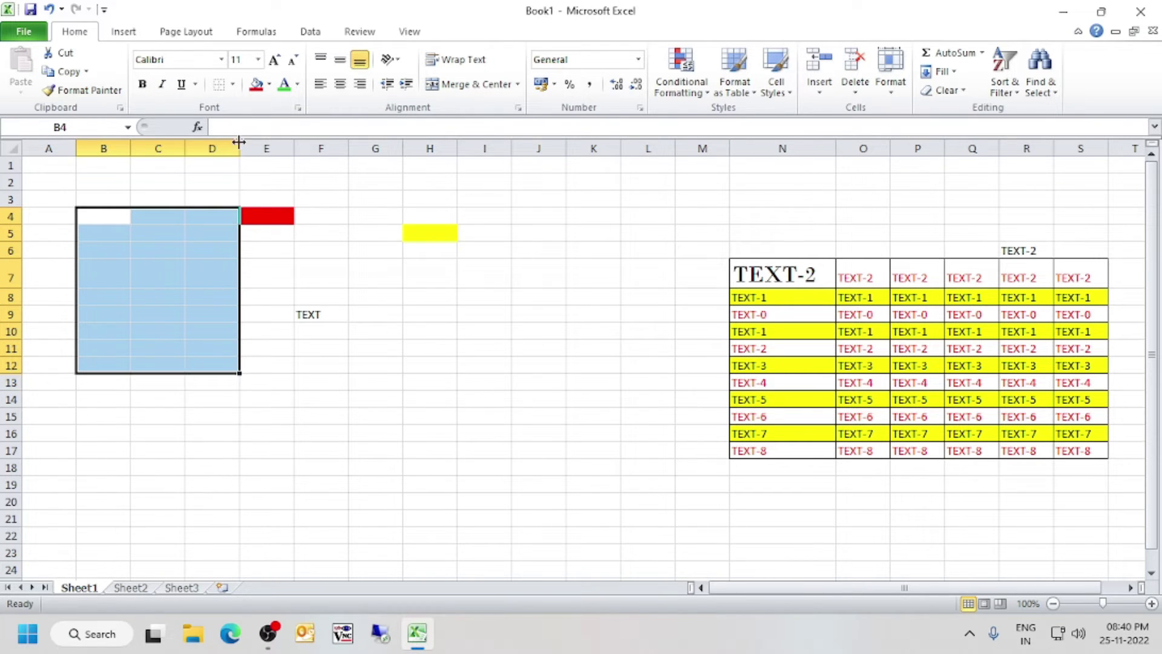
click(233, 85)
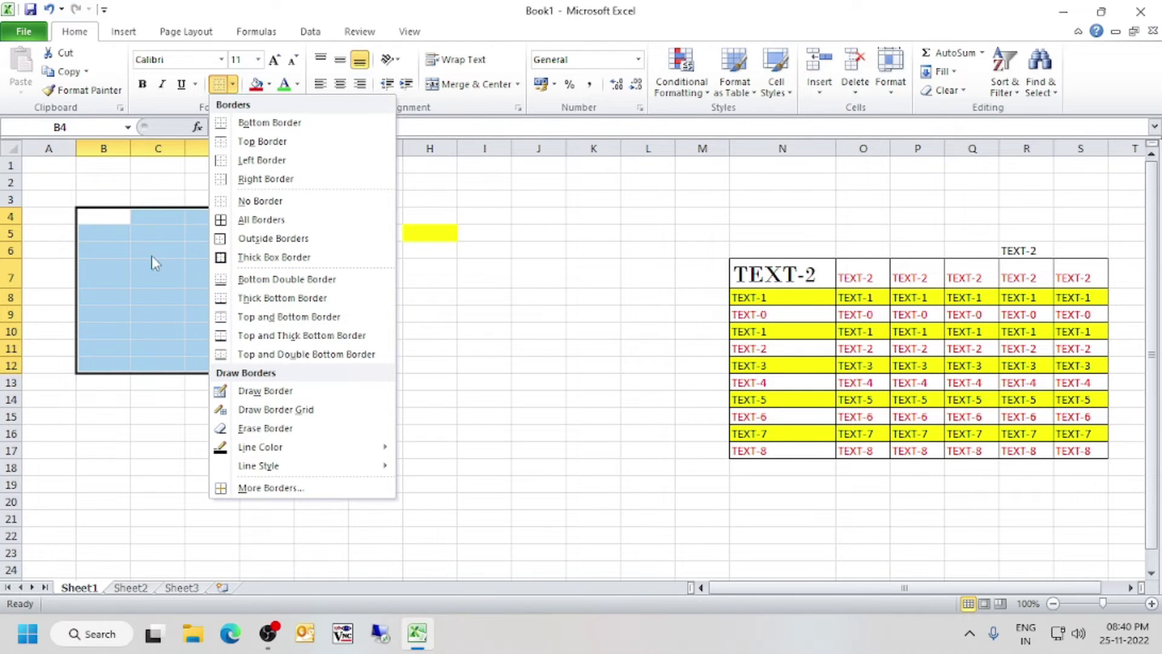
right_click(137, 267)
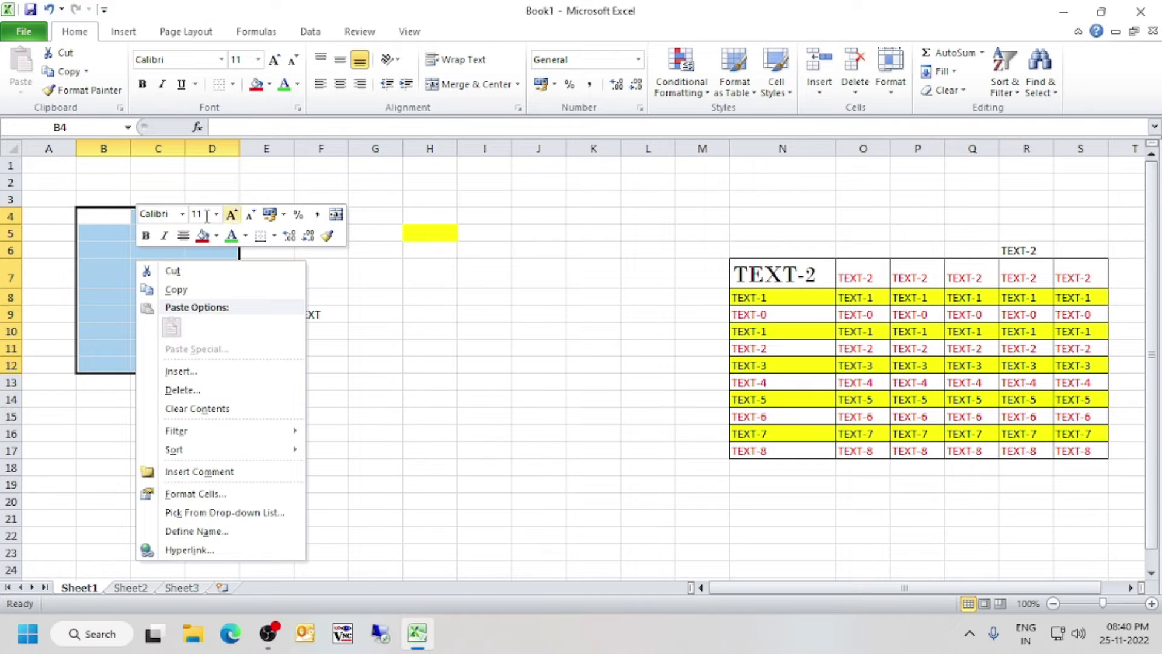
click(232, 85)
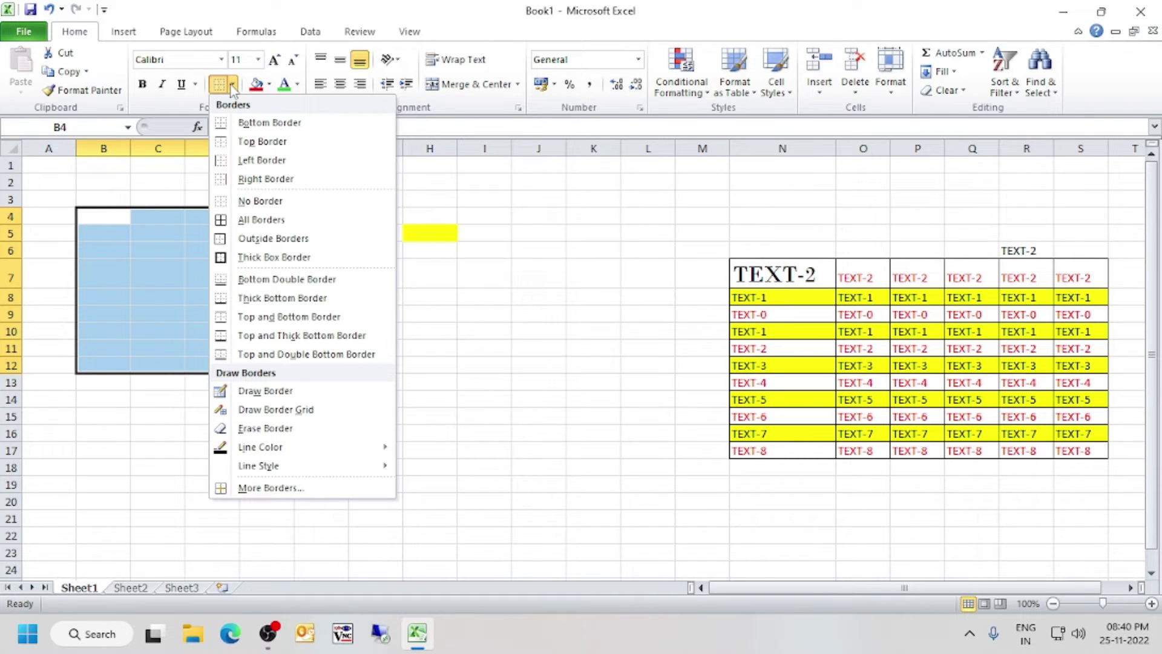
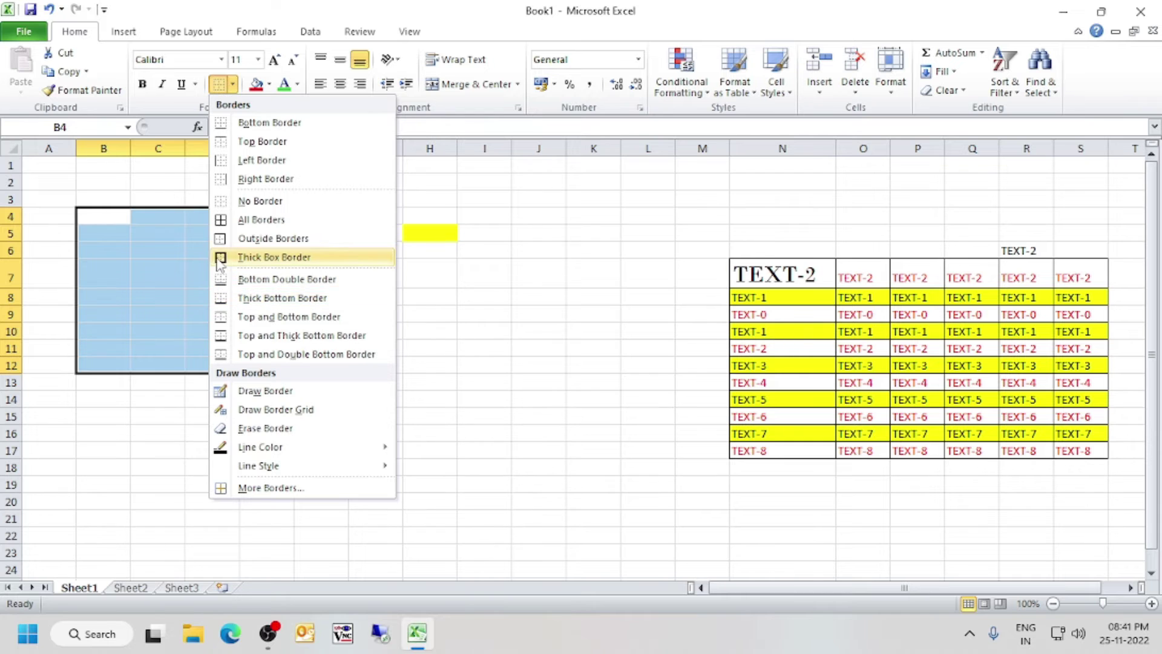
click(272, 257)
click(276, 397)
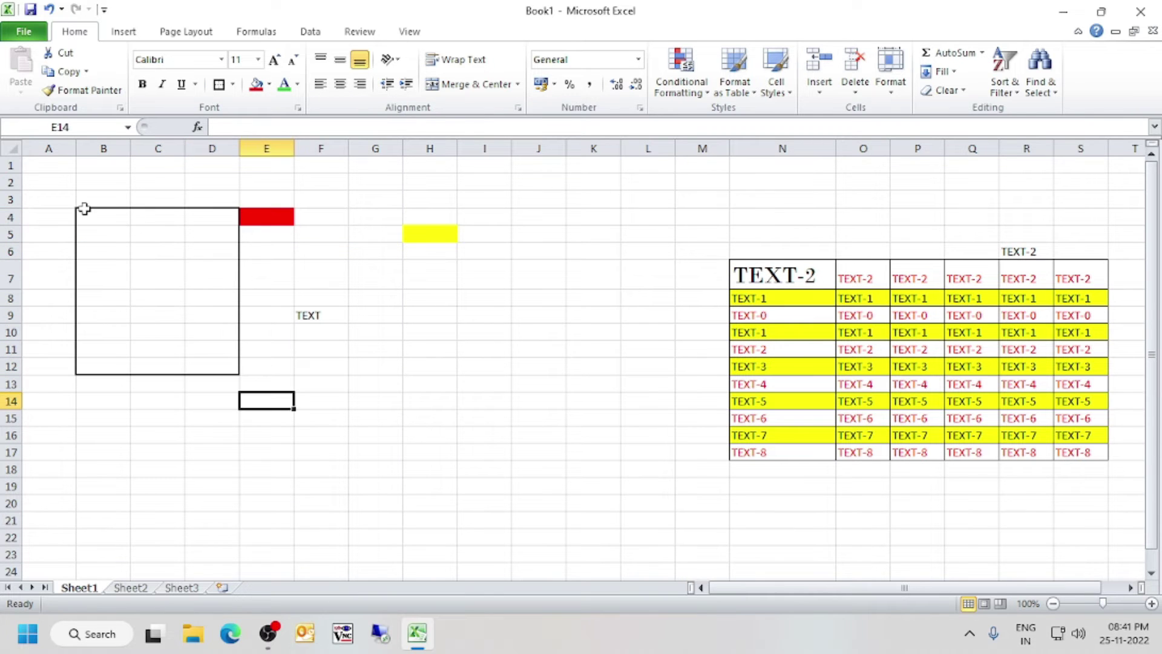
Replace the thick box around cells B4:D12 with thin outside borders
drag(103, 216, 212, 366)
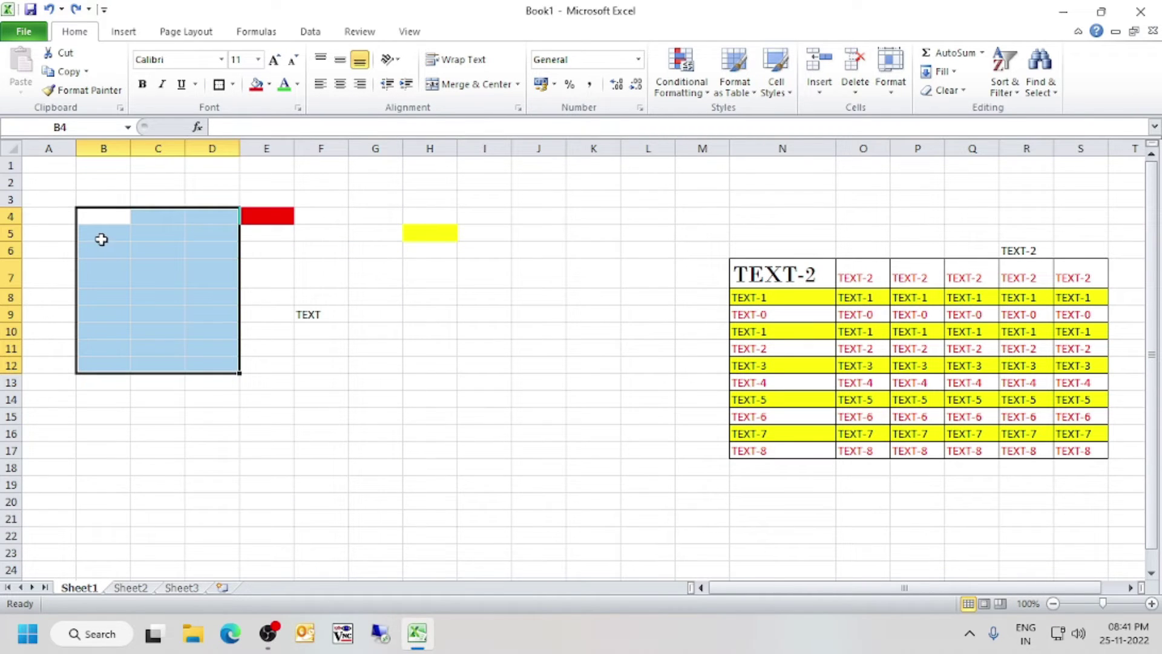
right_click(190, 257)
click(233, 84)
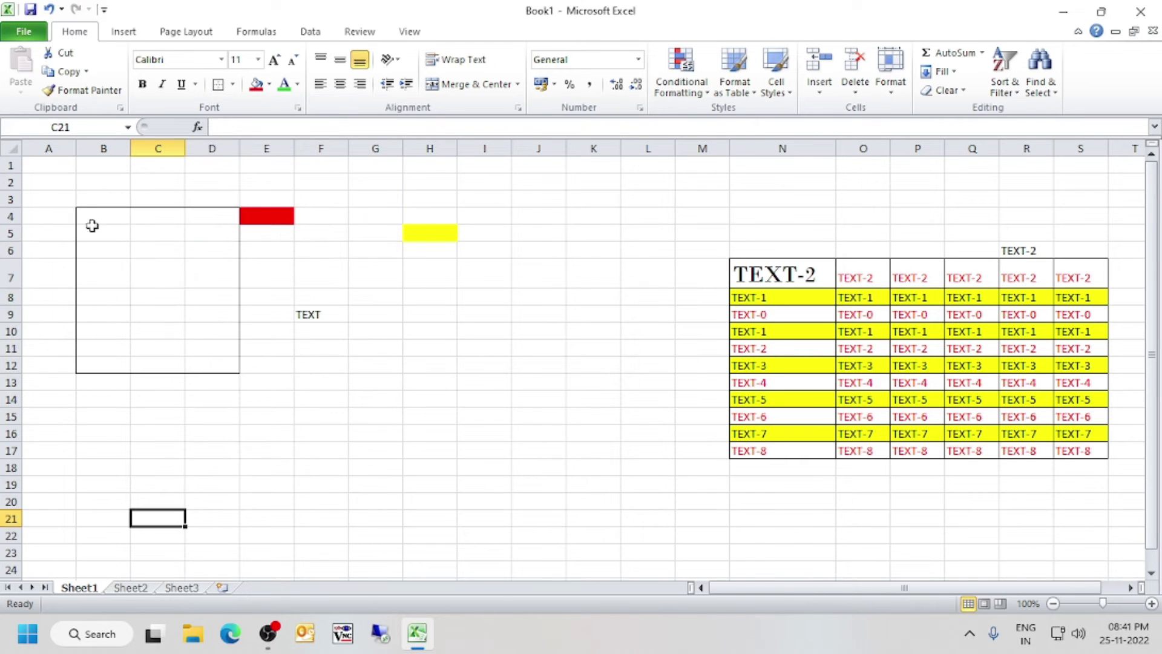
Apply a Top and Double Bottom Border to the cell range B4:D12 and deselect it
drag(91, 219, 223, 369)
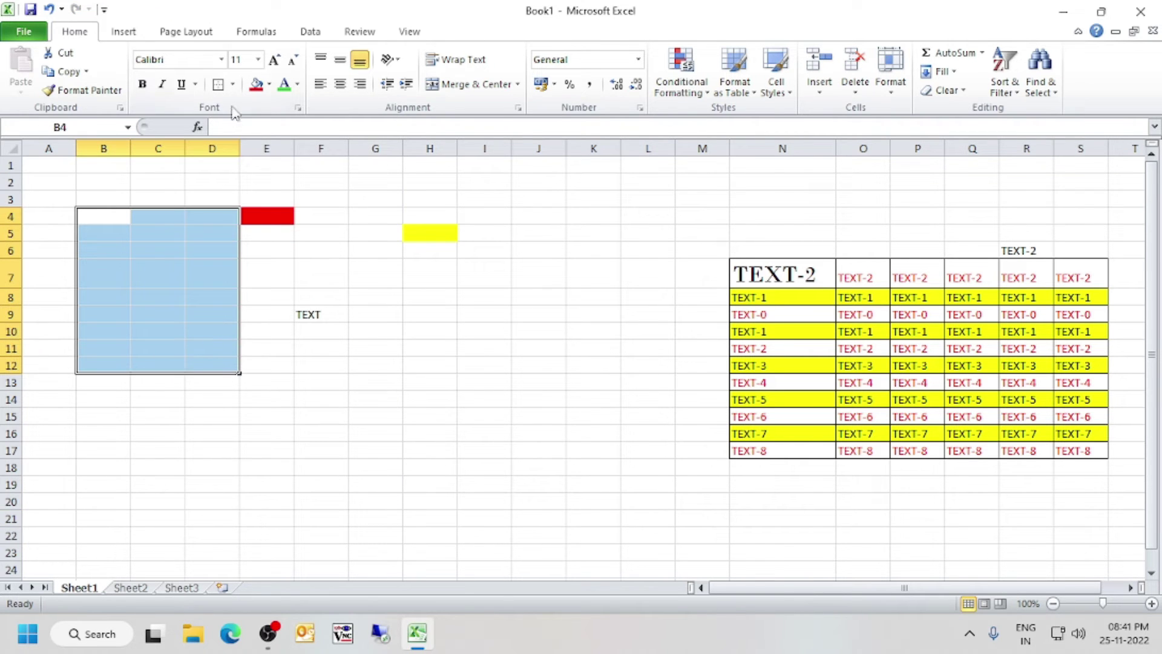
click(233, 85)
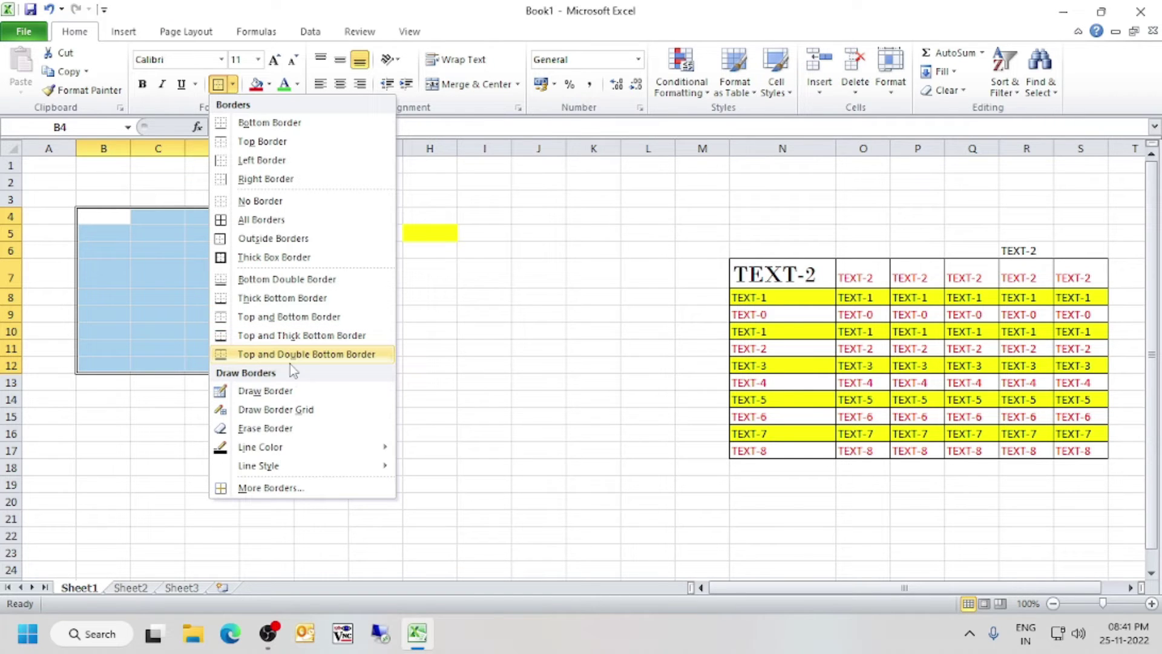
click(362, 356)
click(266, 401)
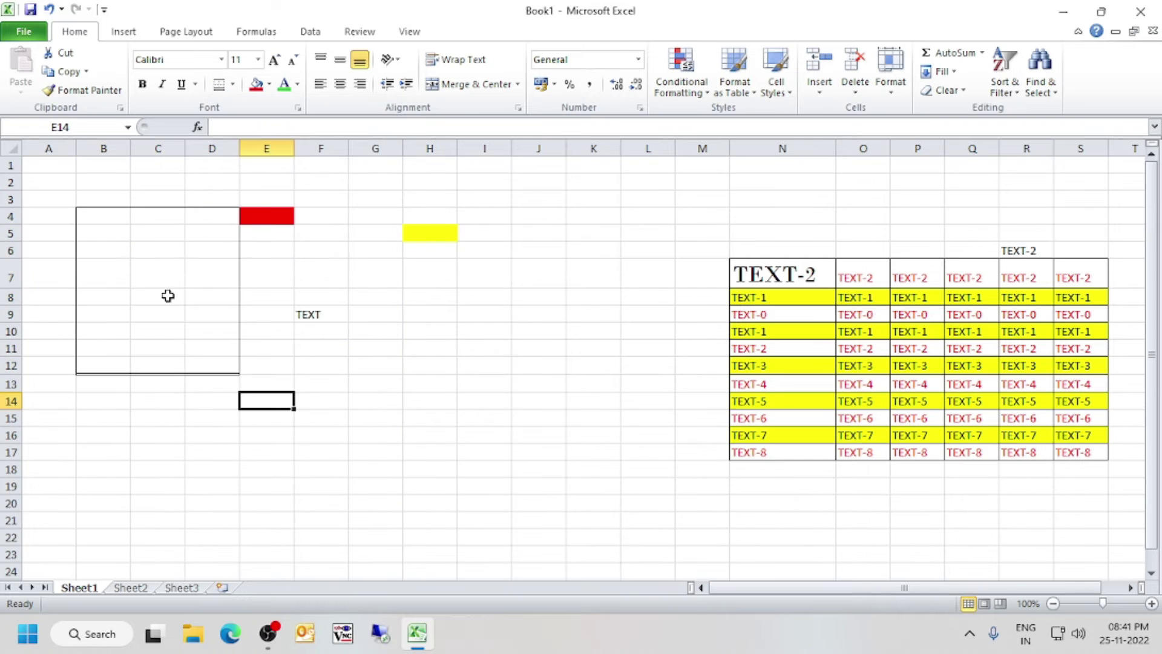
Check each side of the bordered block B4:D12 and undo its Top and Double Bottom Border
click(148, 370)
click(157, 213)
click(82, 295)
click(205, 296)
click(121, 349)
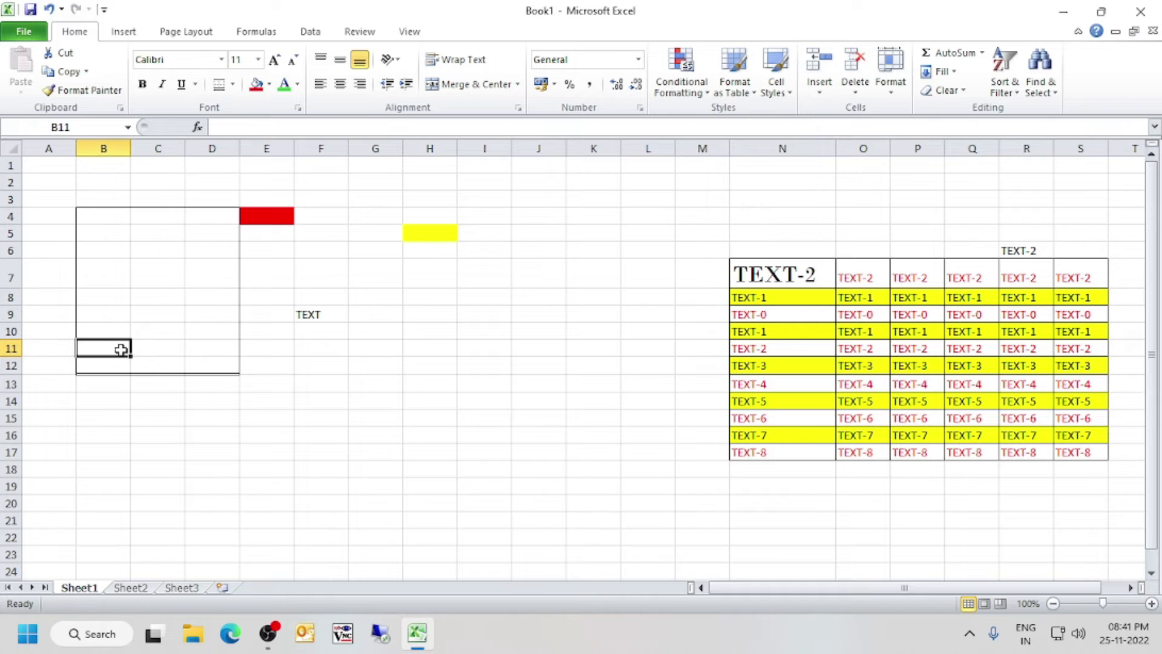
key(ctrl+z)
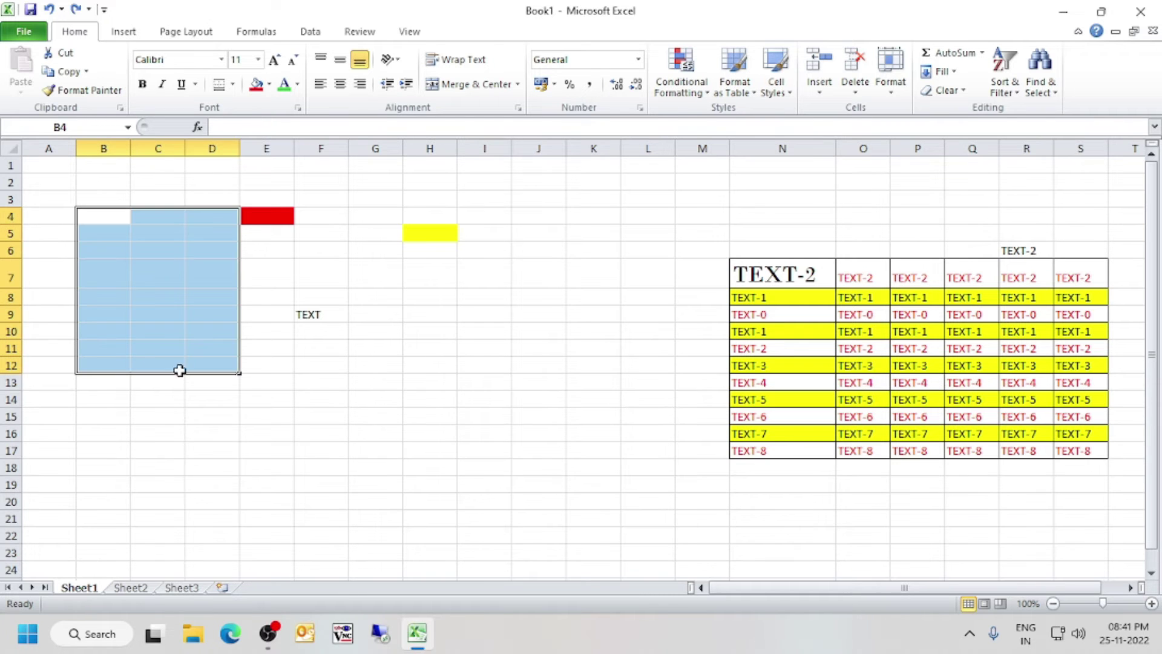
Open the detailed border settings for the cell range B4:D12 and clear all of its borders in the preview
click(232, 85)
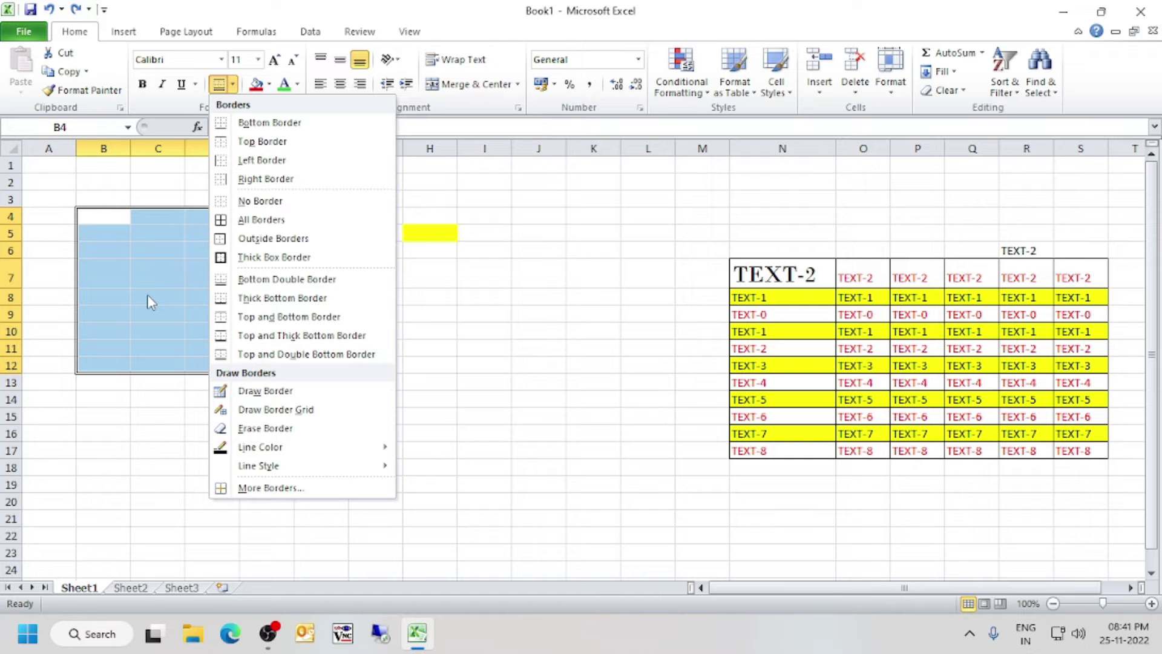
click(285, 490)
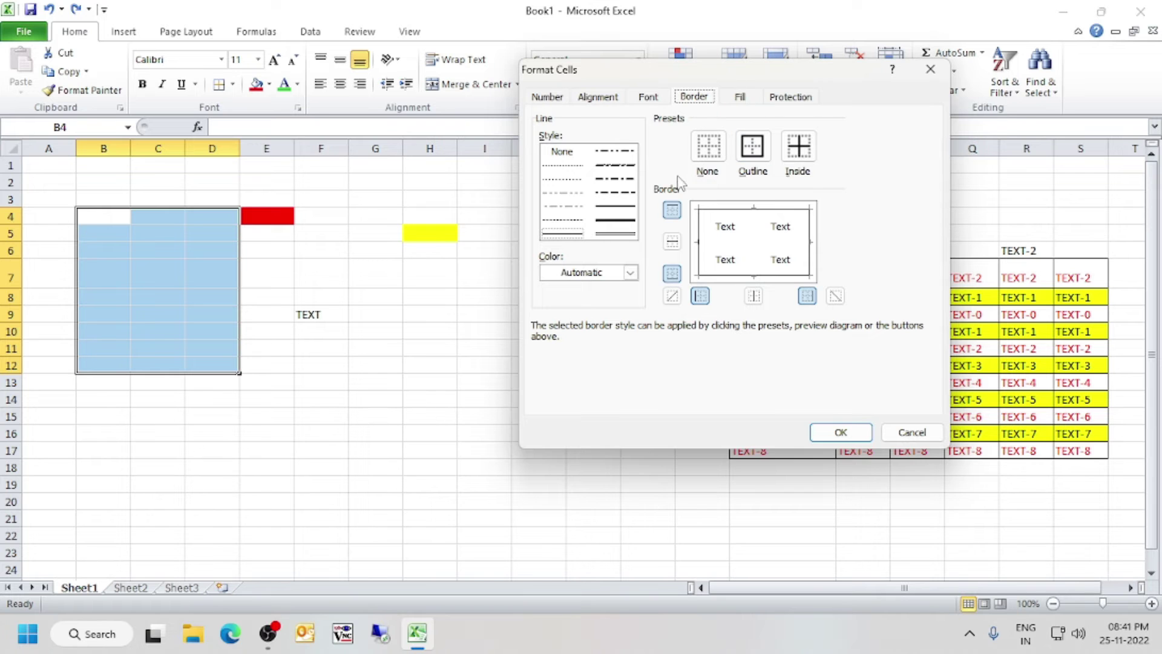
click(708, 148)
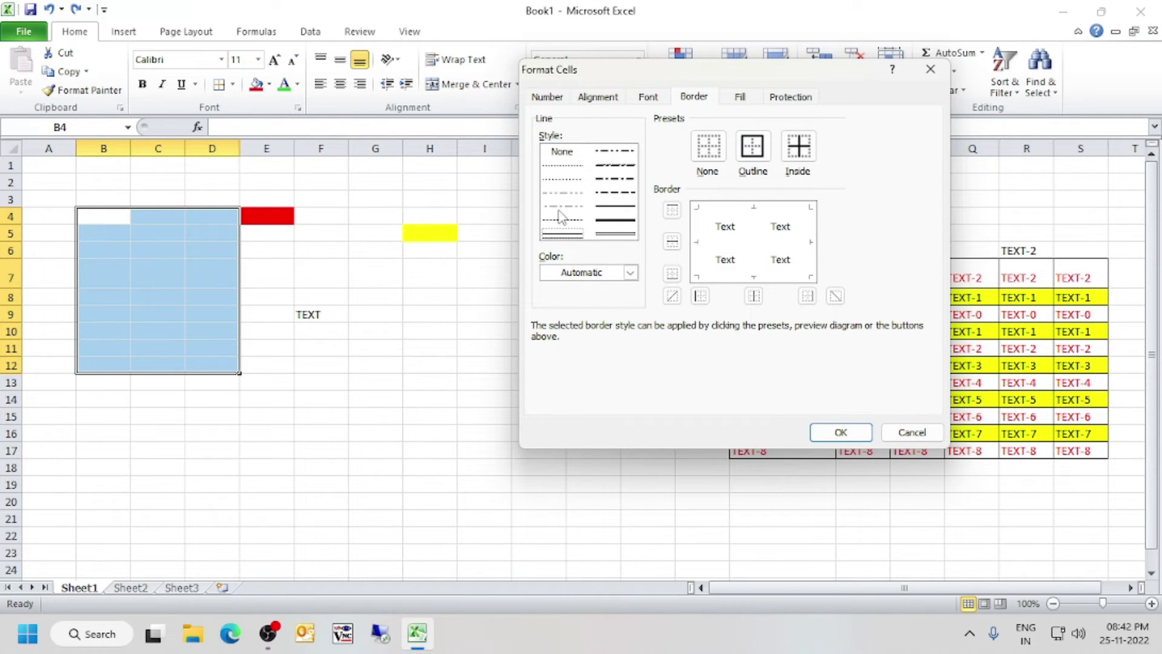
Try a thick solid outline and a dash-dot outline in the border preview for B4:D12
click(627, 228)
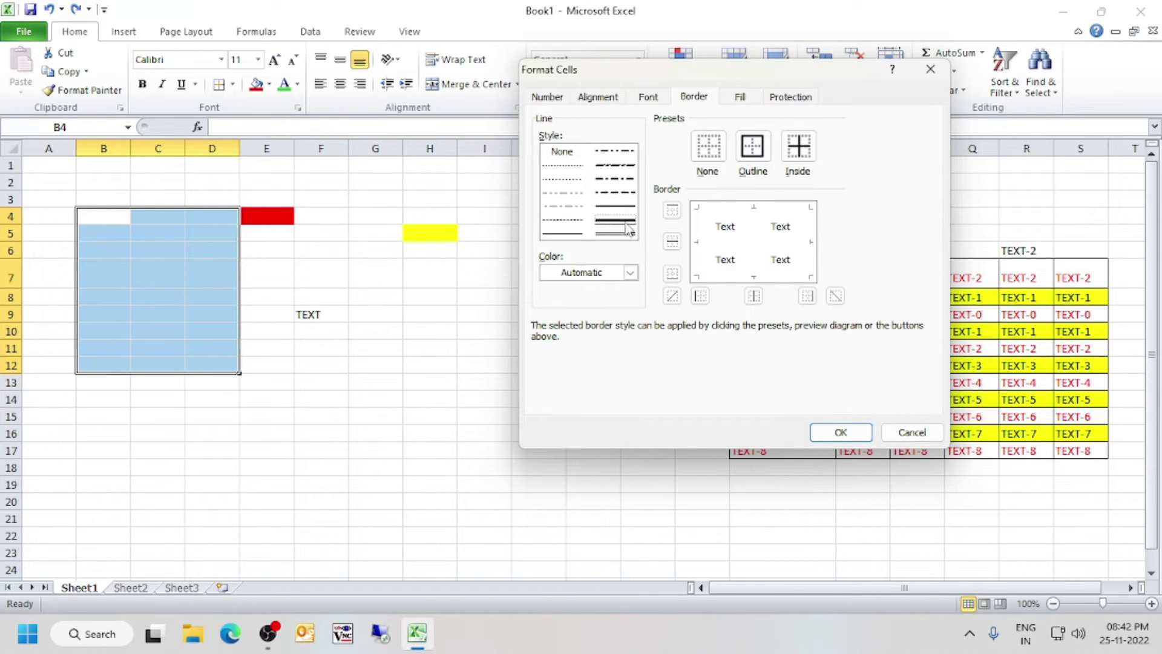
click(753, 146)
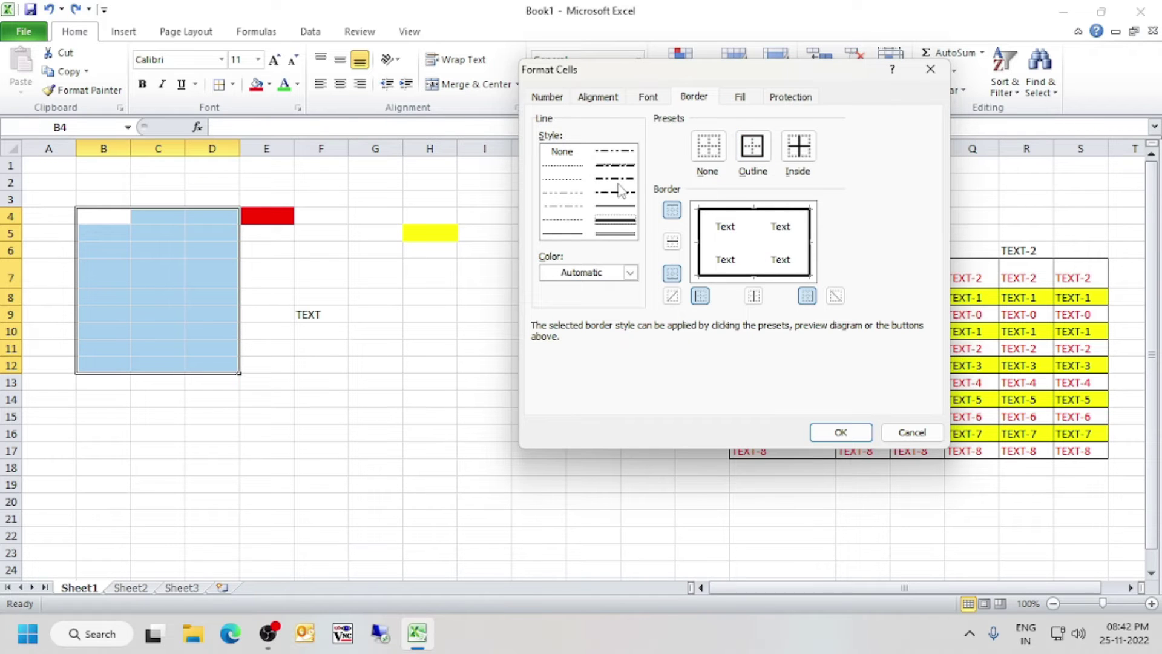
click(614, 151)
click(745, 152)
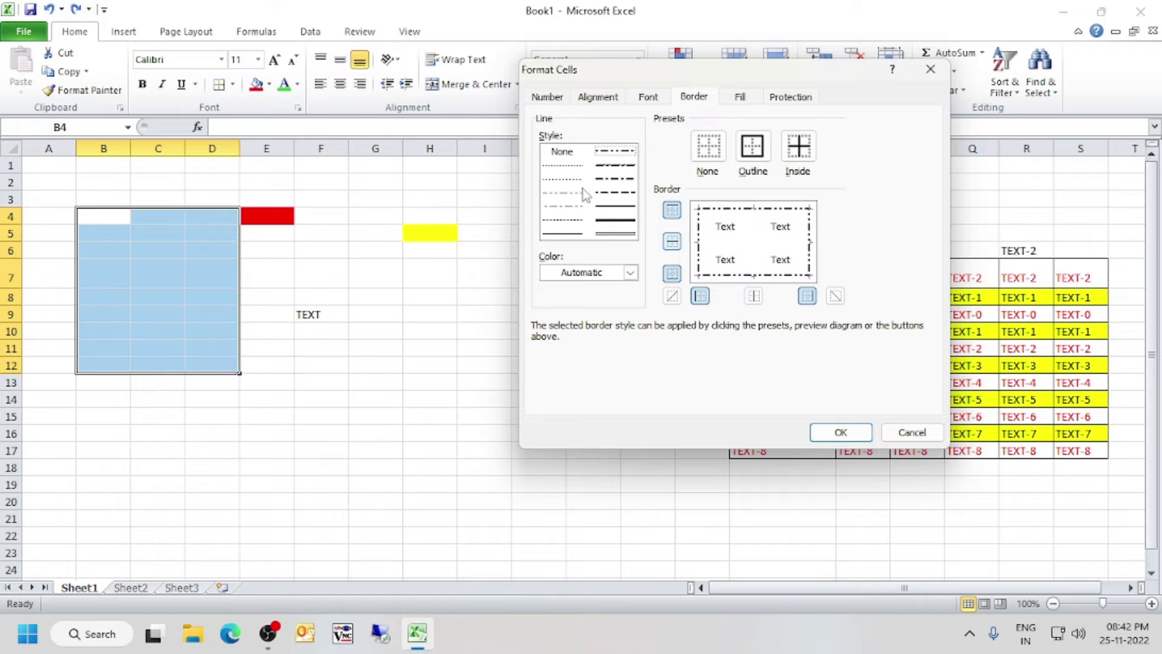
Try a fine dotted outline in the border preview for B4:D12 and reset the preview to no borders
click(616, 192)
click(558, 169)
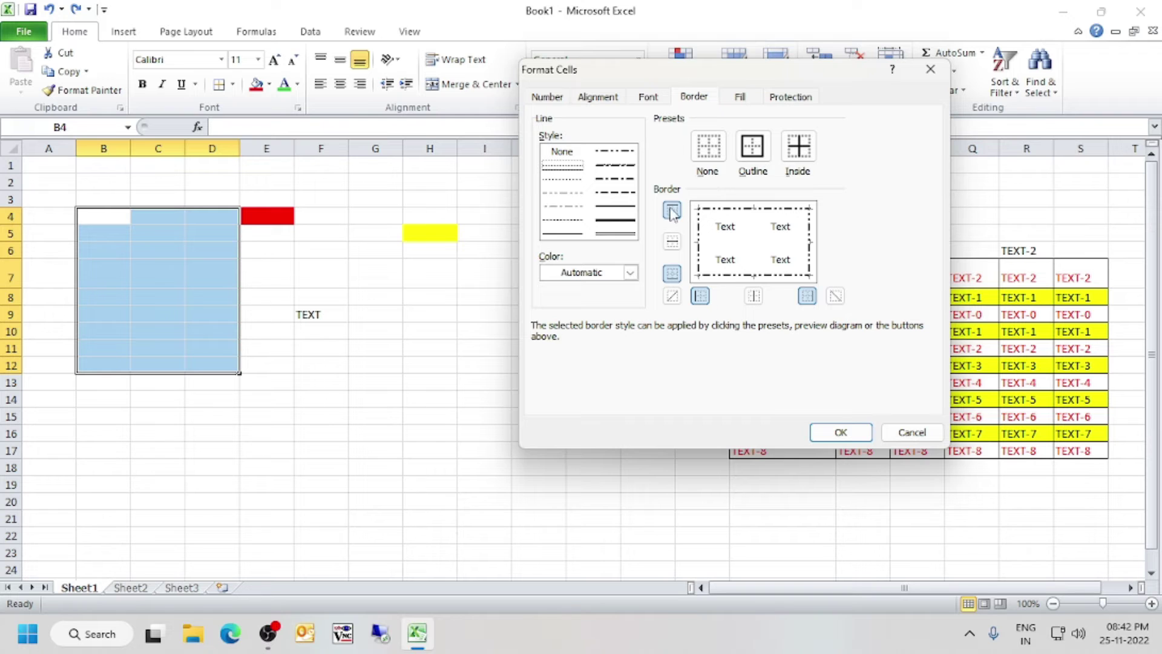
click(750, 158)
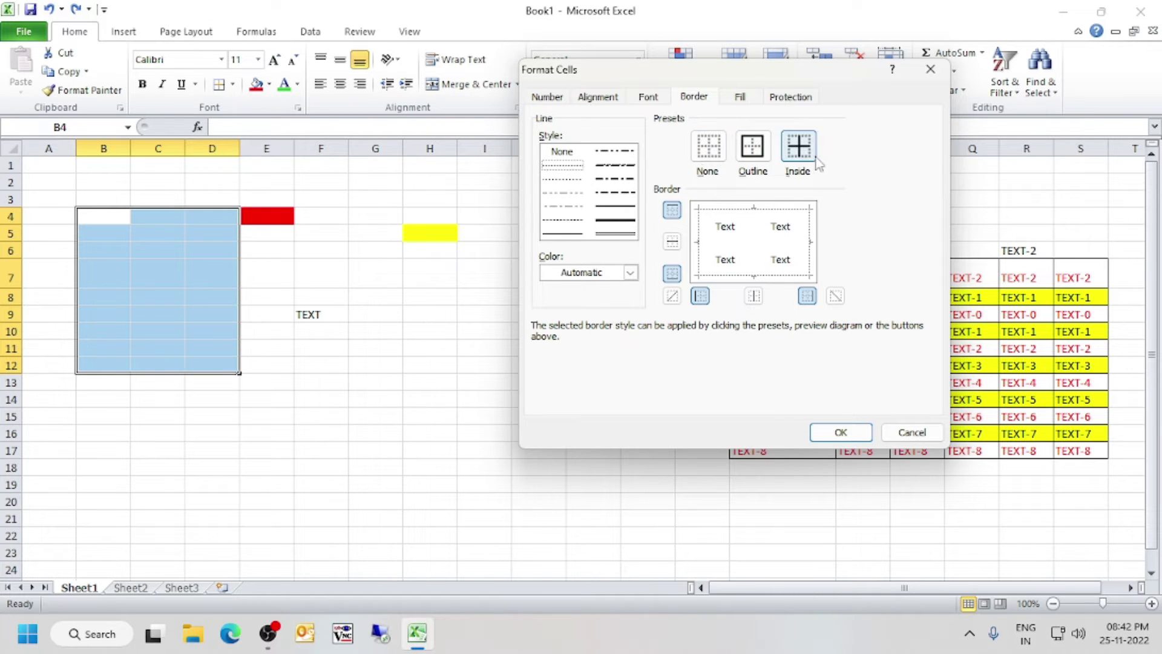
click(710, 150)
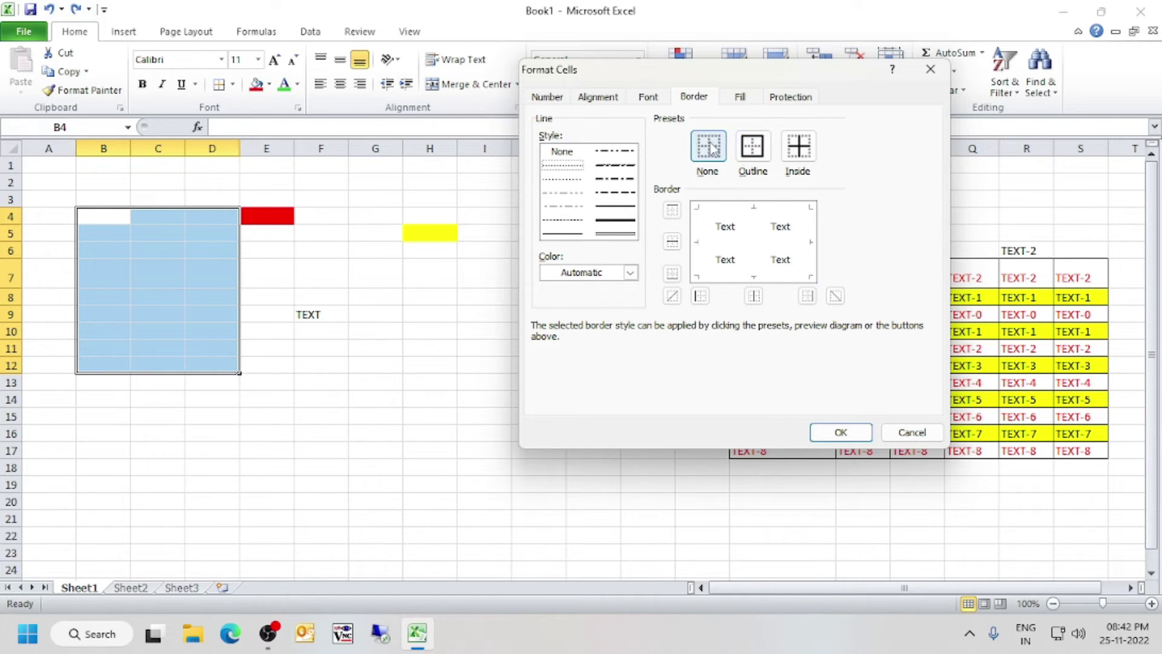
Look through the number format categories for the selected cells and return to the border settings
click(547, 98)
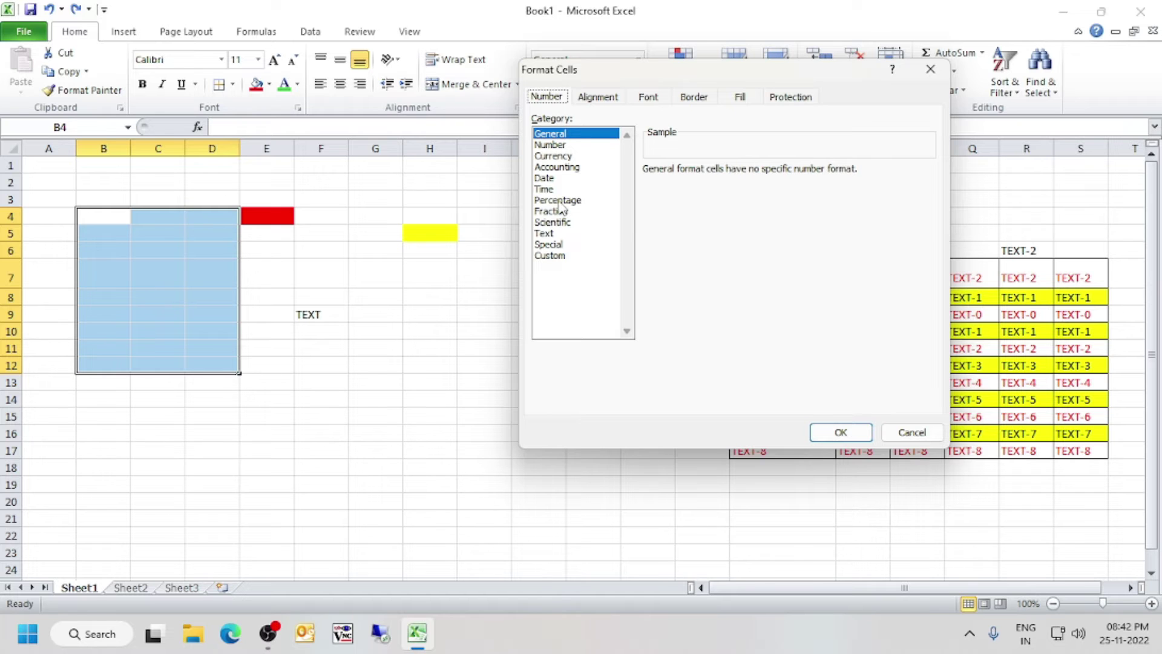
click(697, 99)
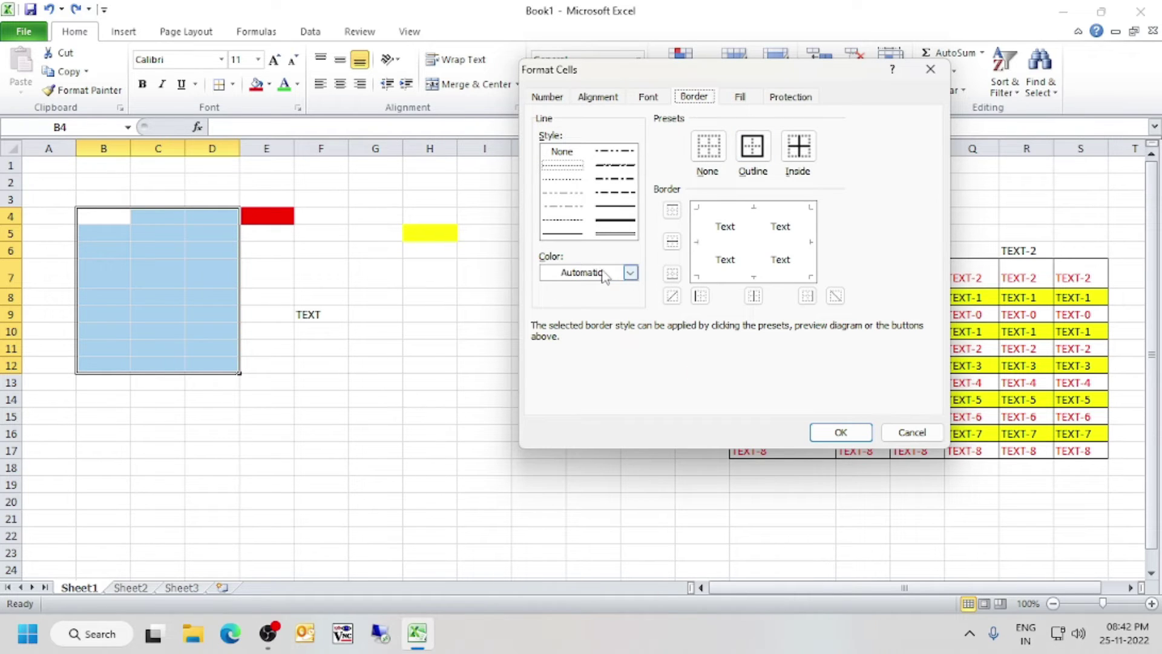
Try red and dark blue as the border line color for B4:D12
click(633, 276)
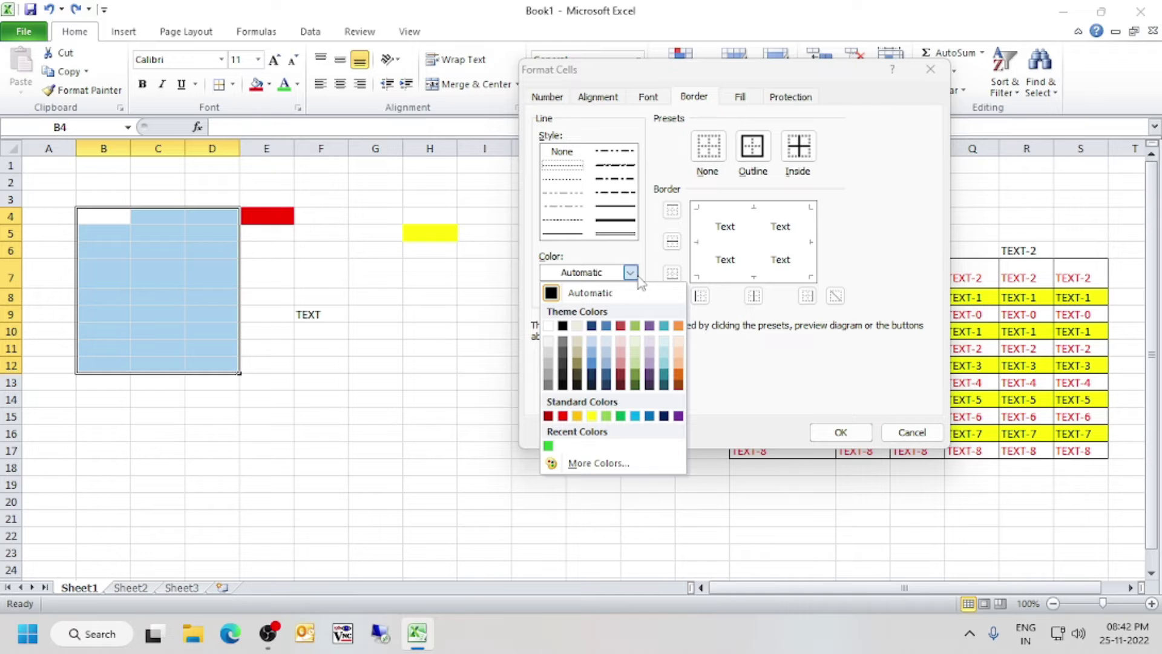
click(563, 417)
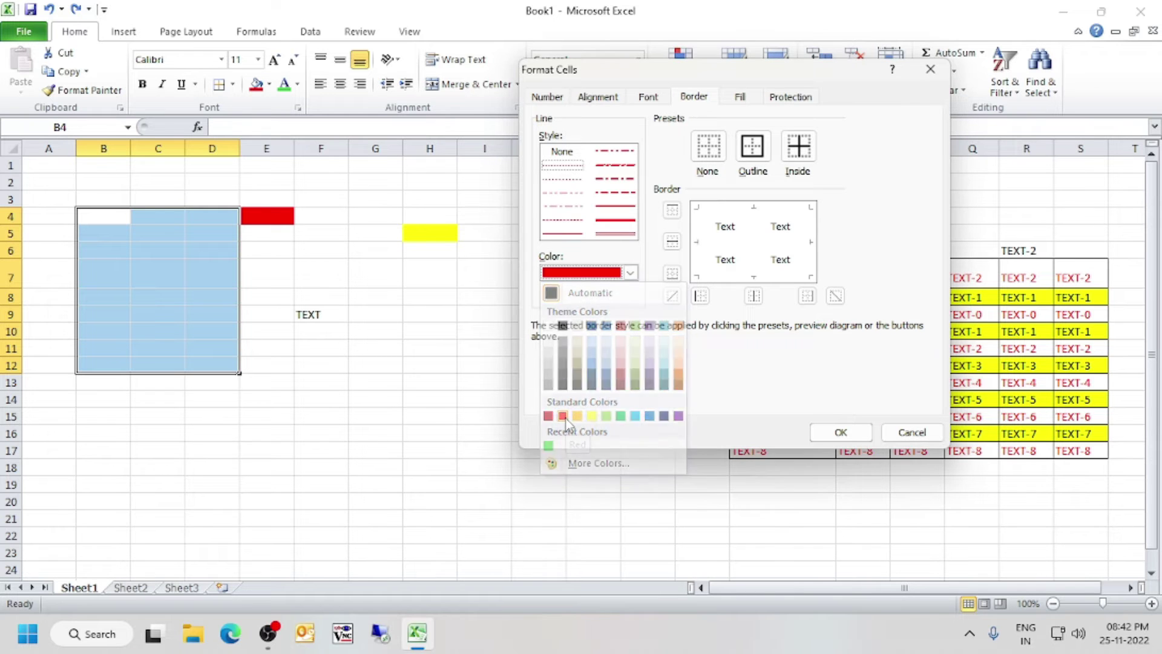
click(629, 275)
click(664, 416)
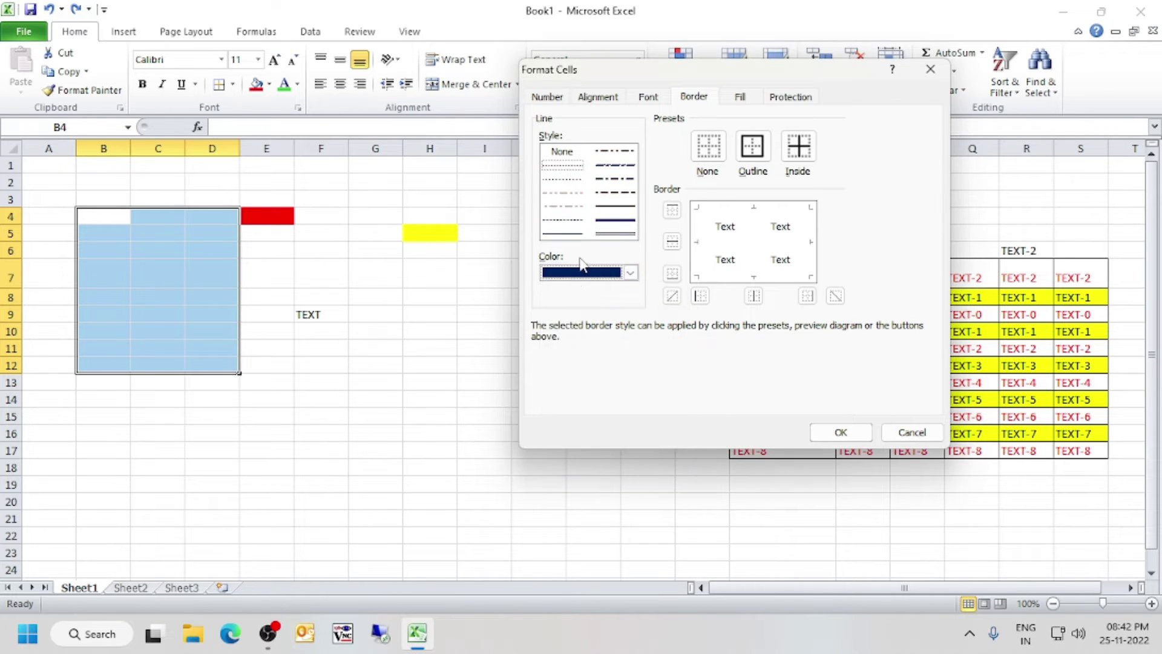
Apply thick solid dark orange outline and inside borders to the range B4:D12
click(631, 273)
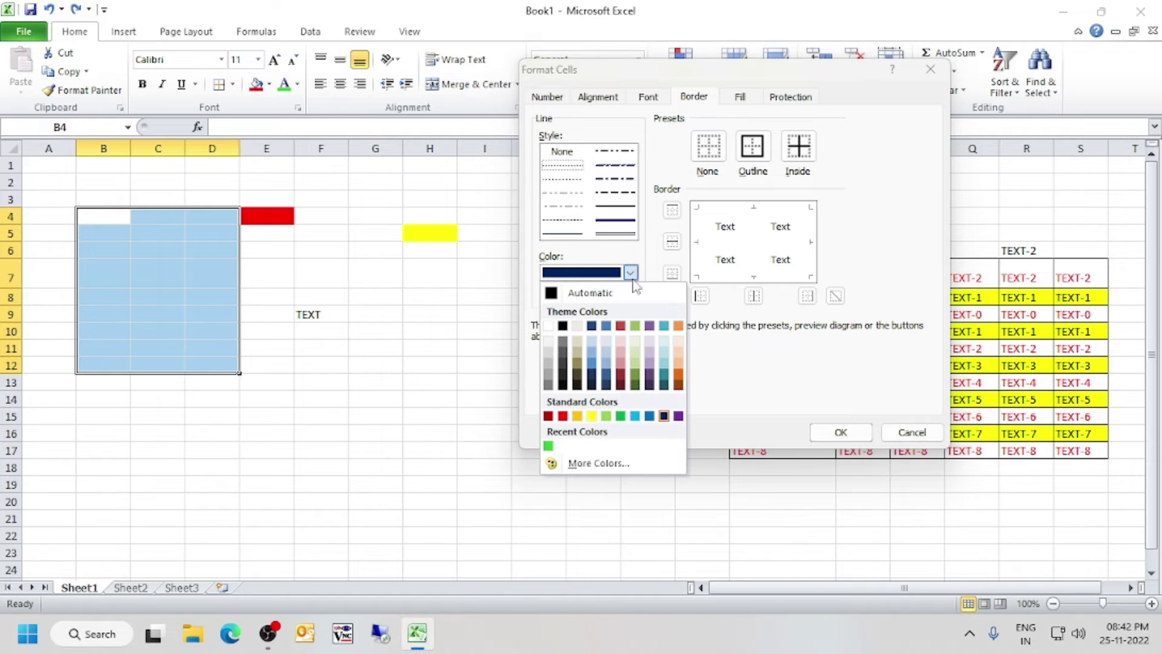
click(679, 377)
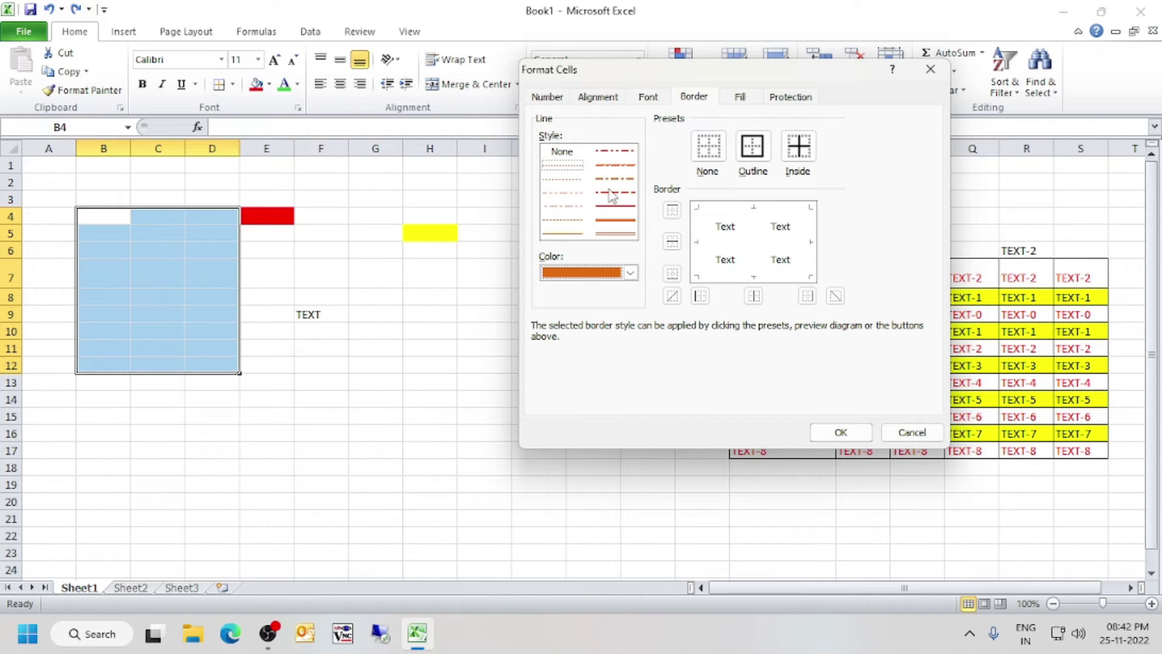
click(624, 219)
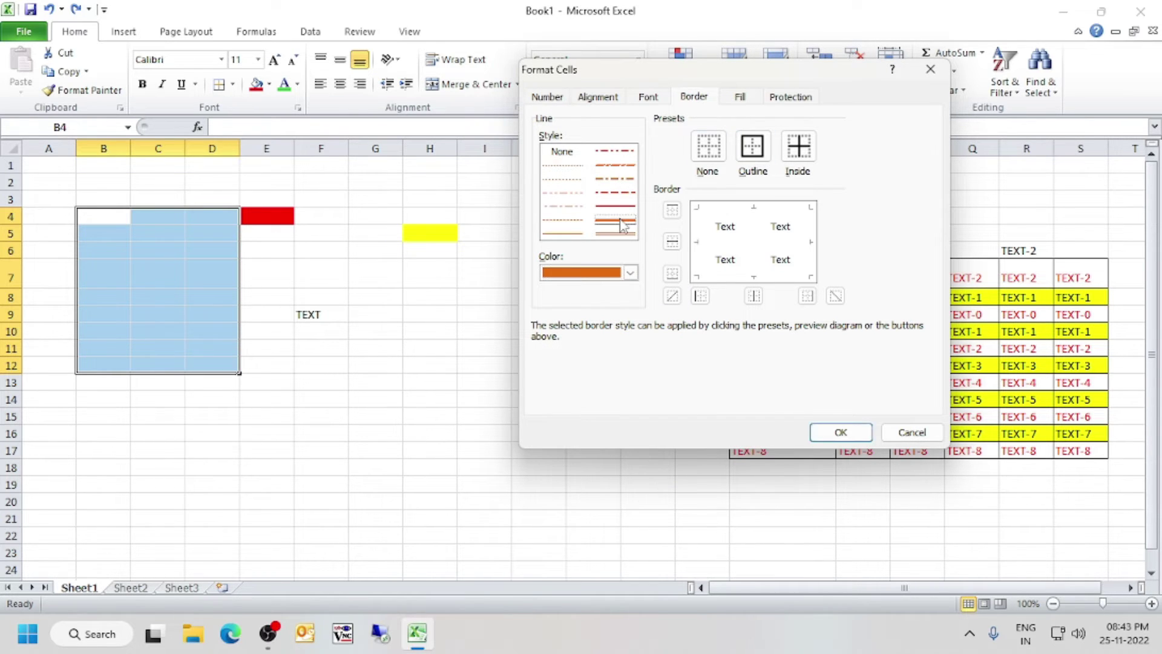
click(756, 149)
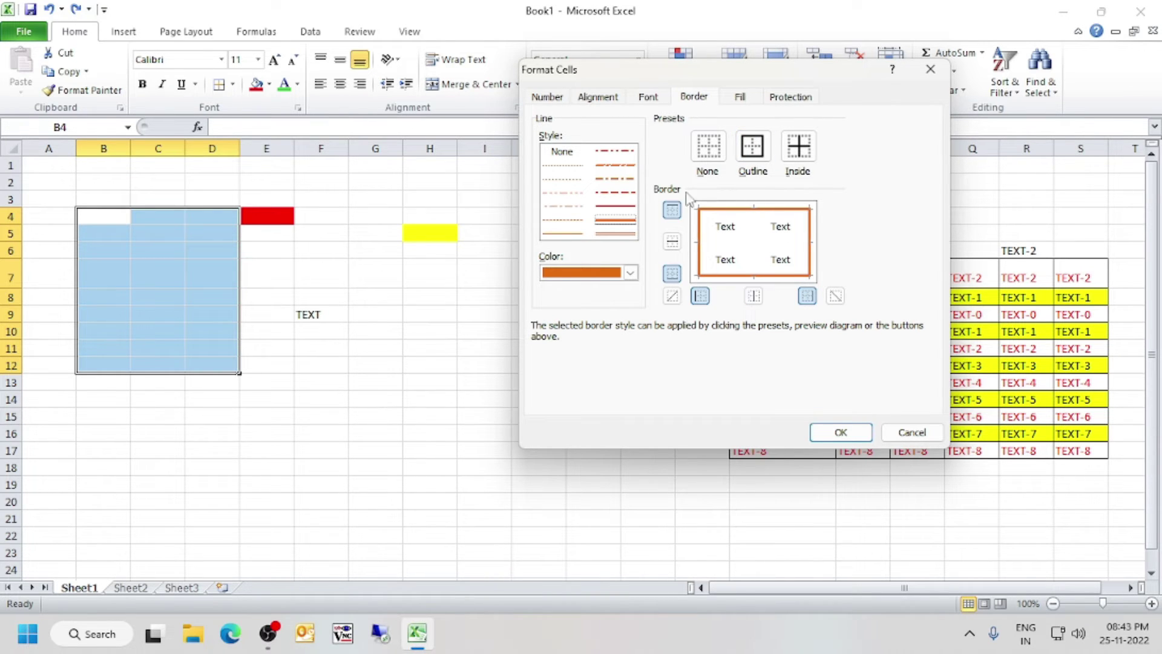
click(809, 150)
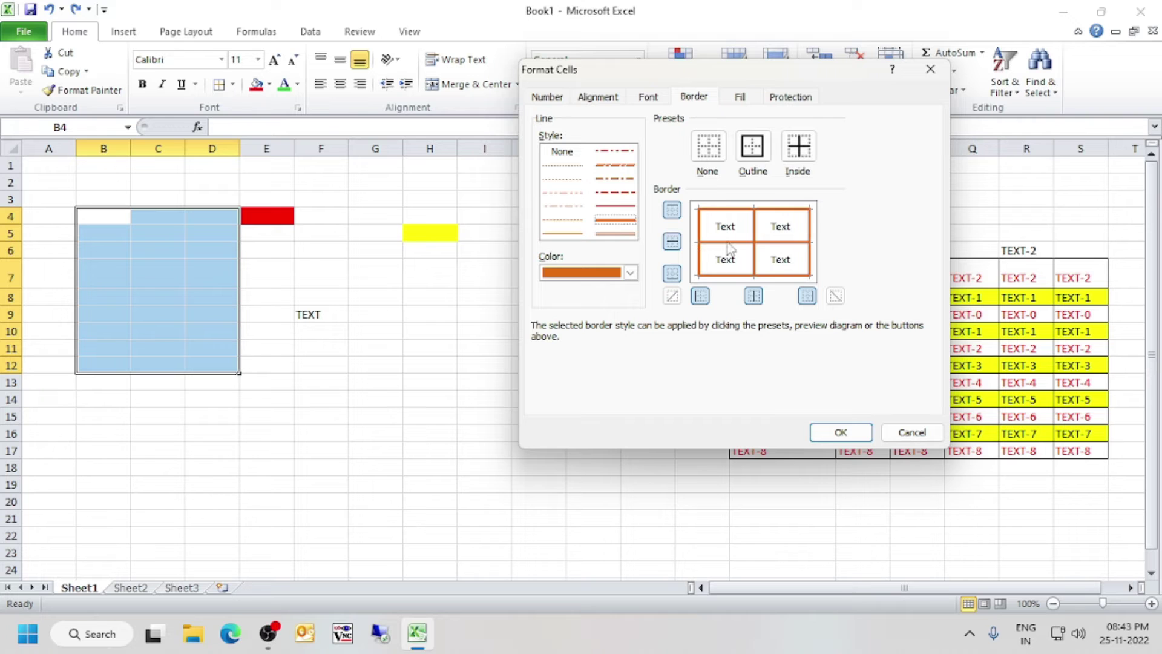
click(841, 432)
Reselect B4:D12 and examine the available border options for the range
click(204, 399)
click(169, 305)
click(138, 234)
drag(98, 219, 212, 381)
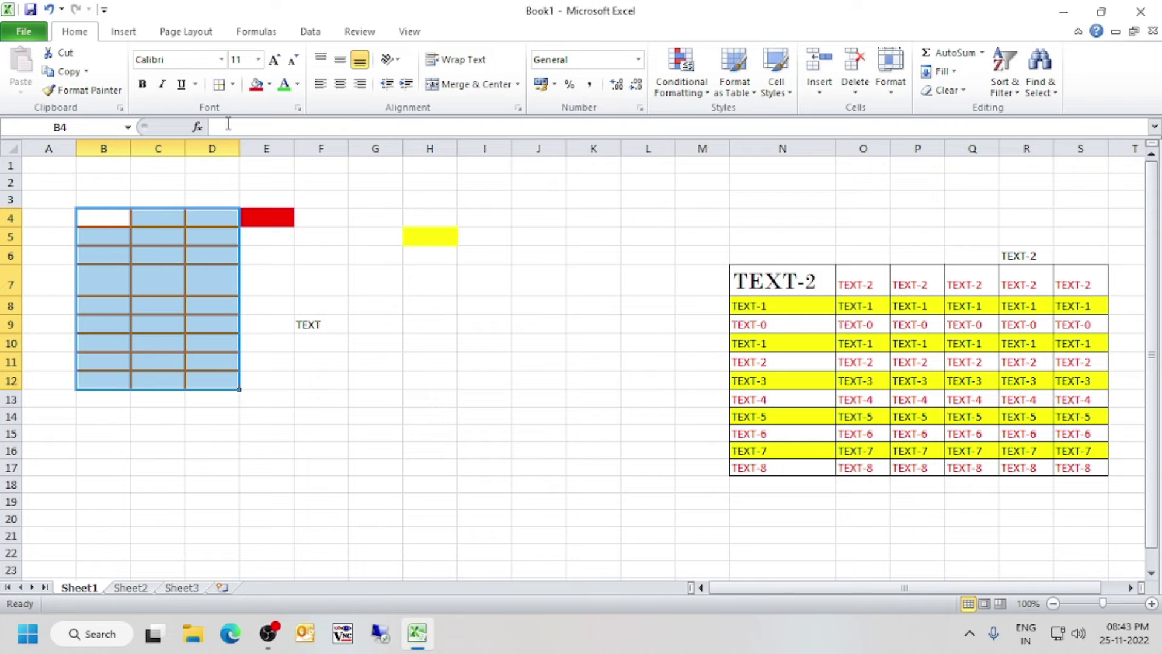
click(233, 87)
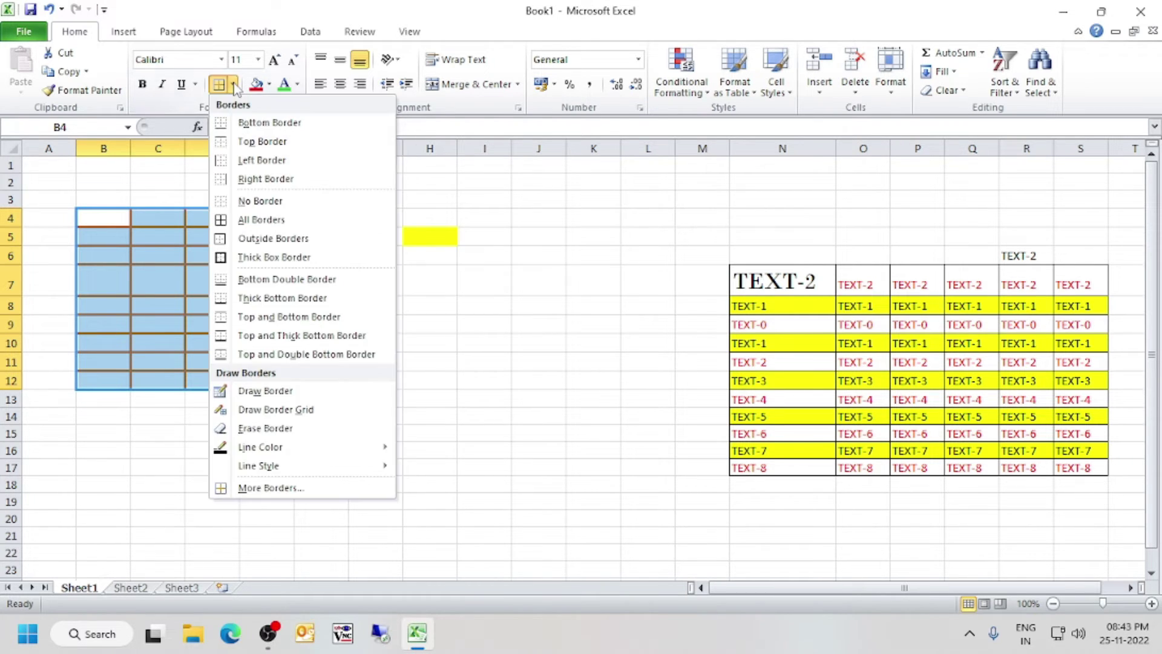
click(261, 219)
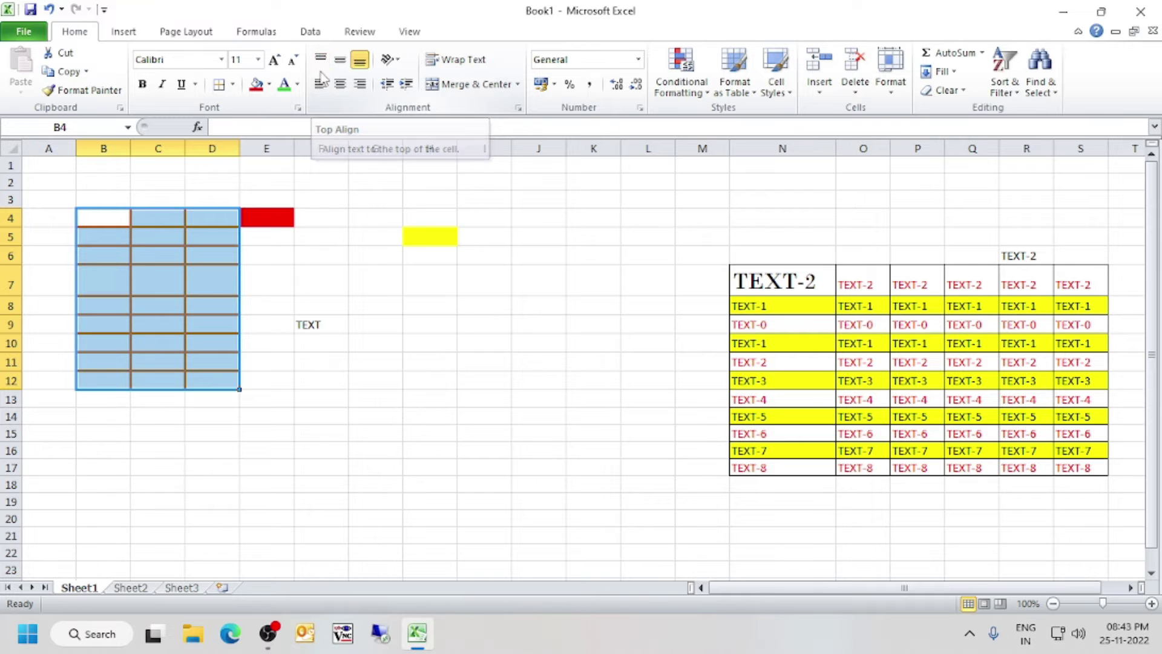
Top-align the text in F9 and make row 9 several times taller, reaching about eight rows' height
click(298, 329)
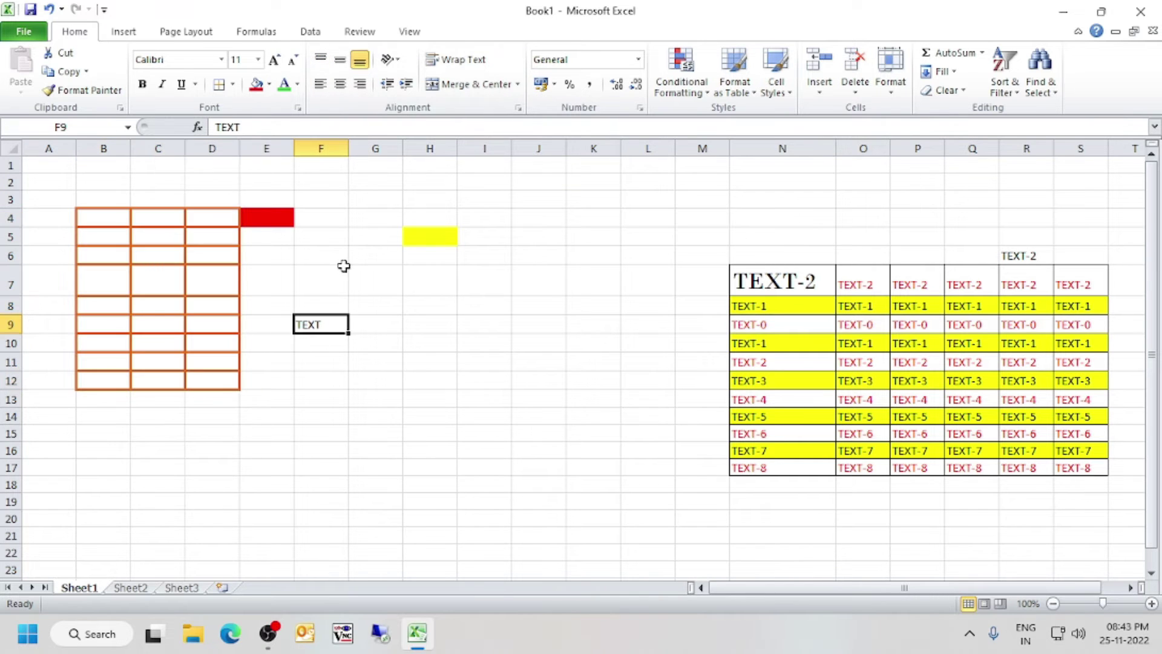
click(320, 60)
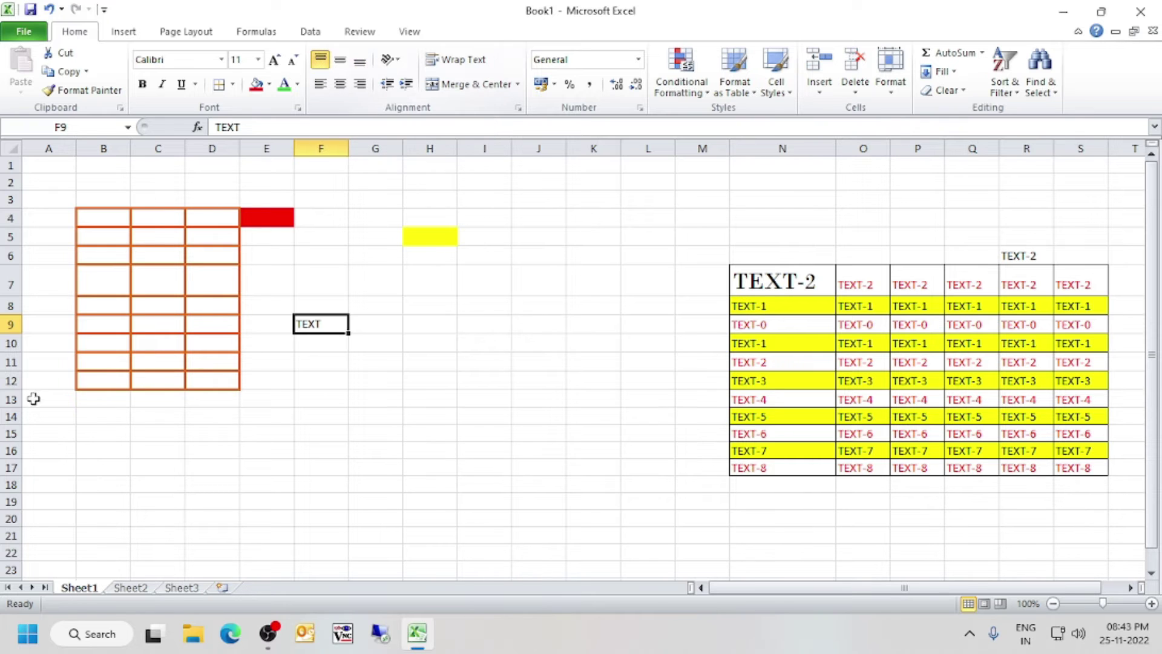
drag(12, 334, 24, 454)
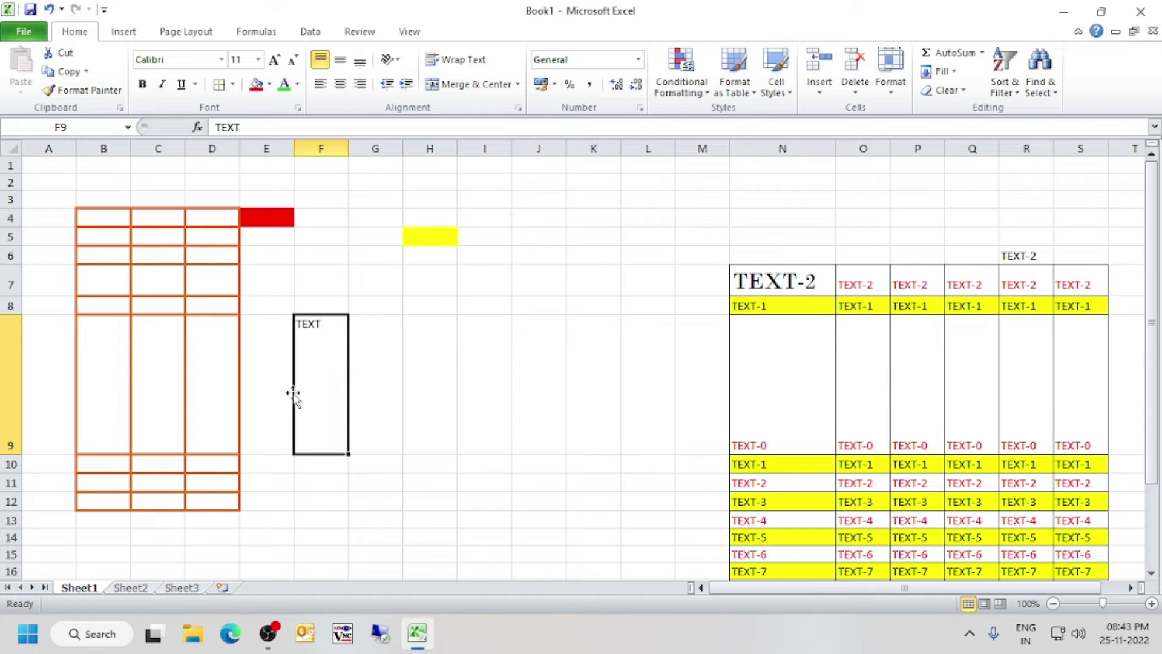
click(319, 464)
click(316, 363)
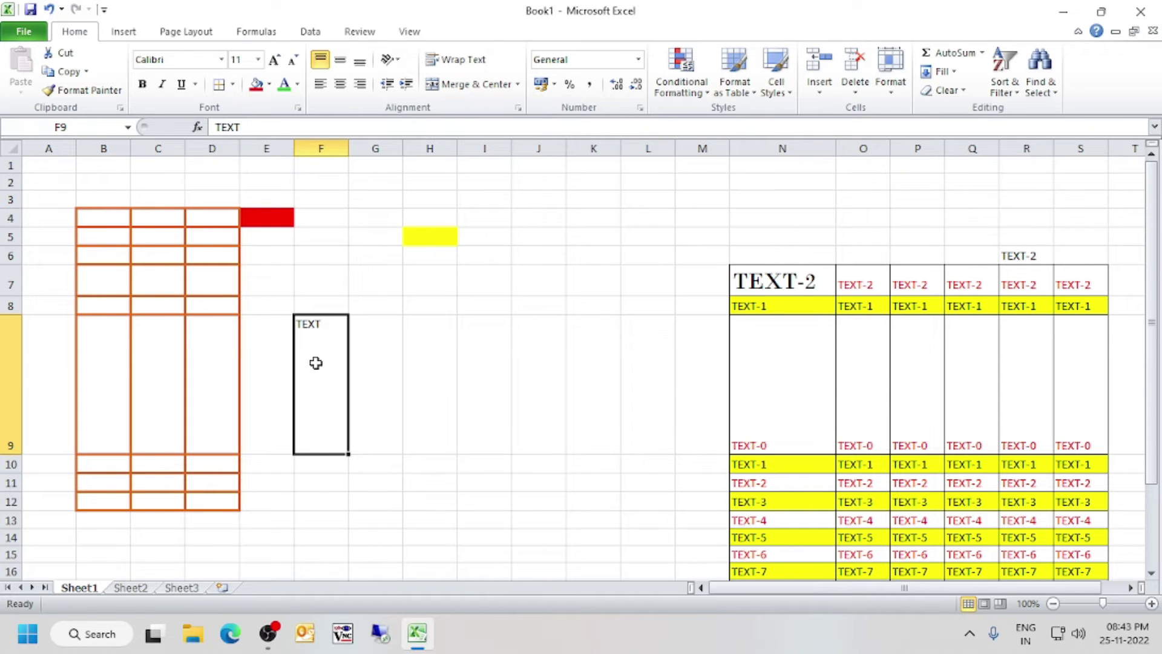
Set the vertical alignment of F9 to middle, and switch it to bottom
click(341, 63)
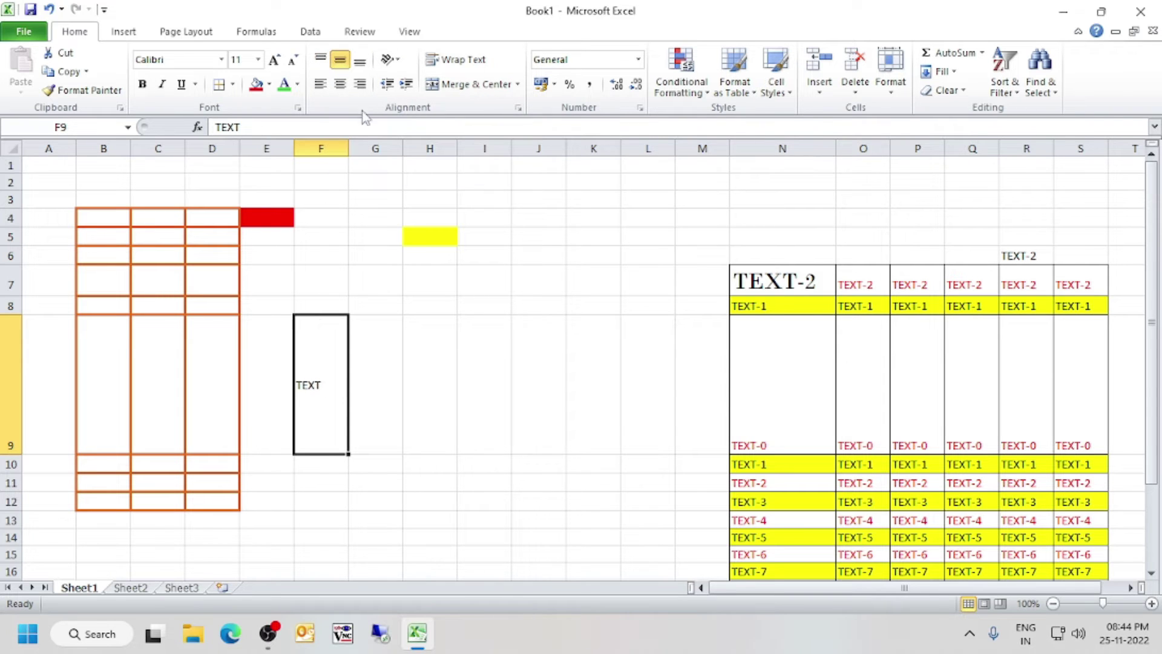
click(361, 63)
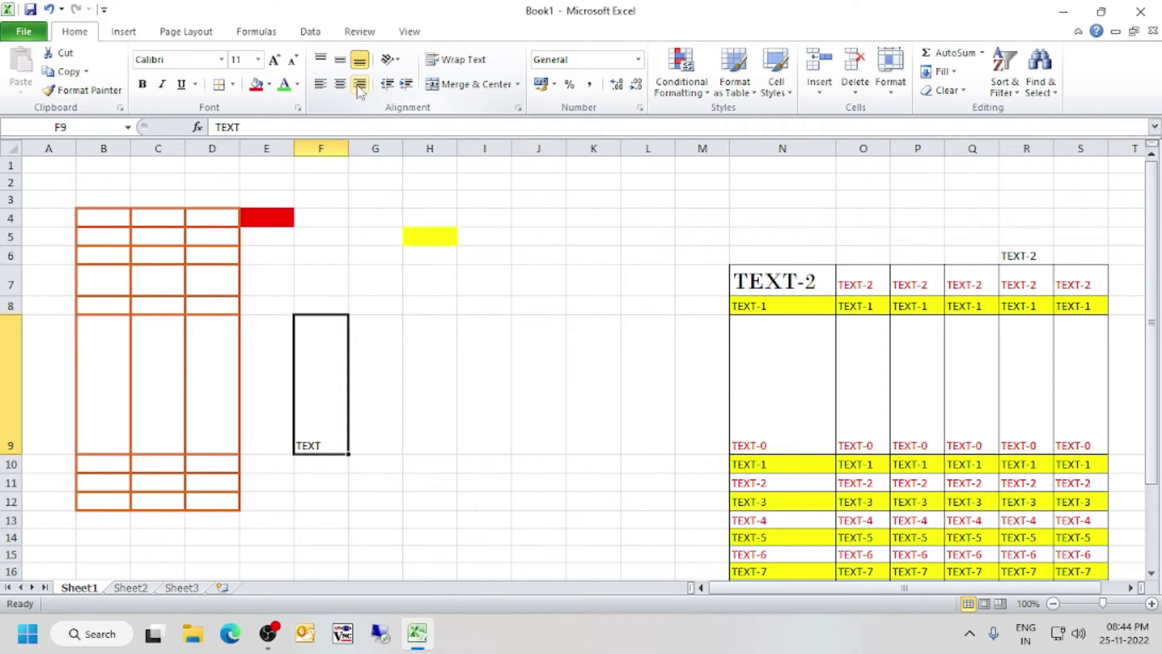
Widen column F to about twice its width and right-align the text in F9
drag(349, 149, 407, 159)
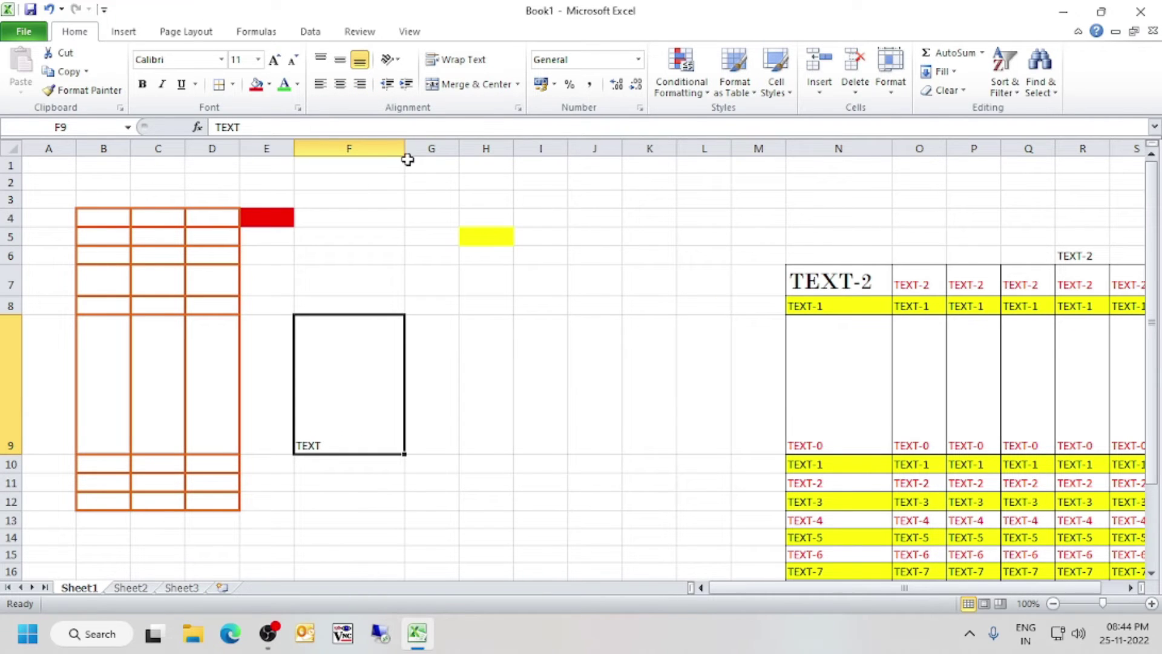
click(362, 90)
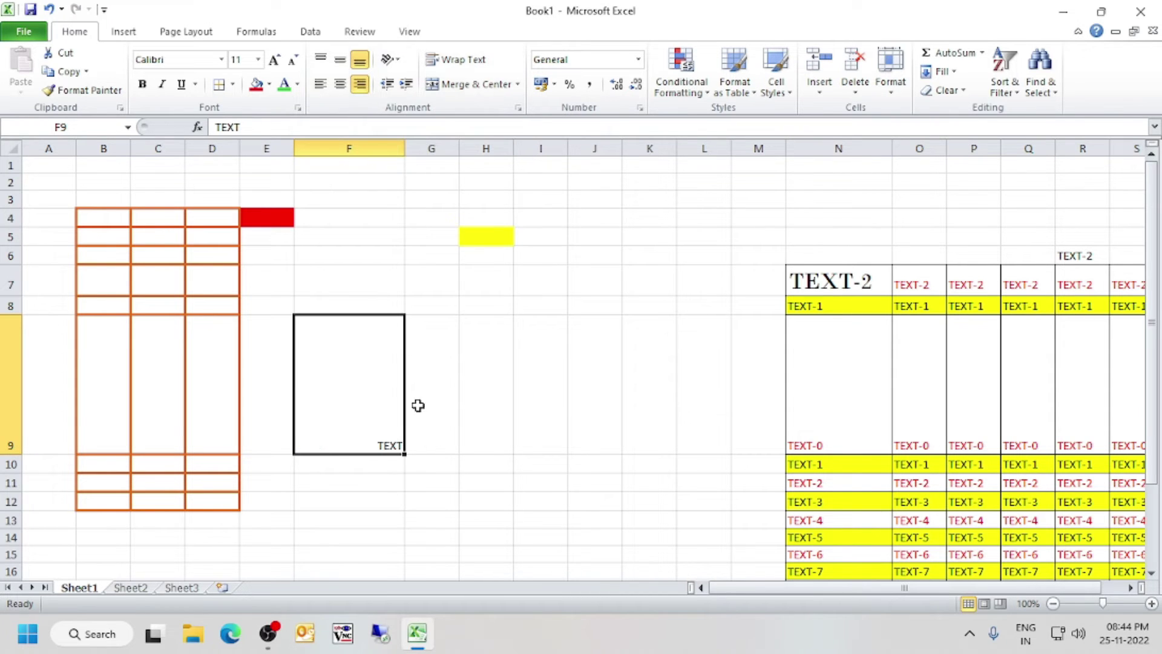
Center the text in F9 horizontally and try top and bottom alignment before settling on middle alignment
click(341, 86)
click(319, 60)
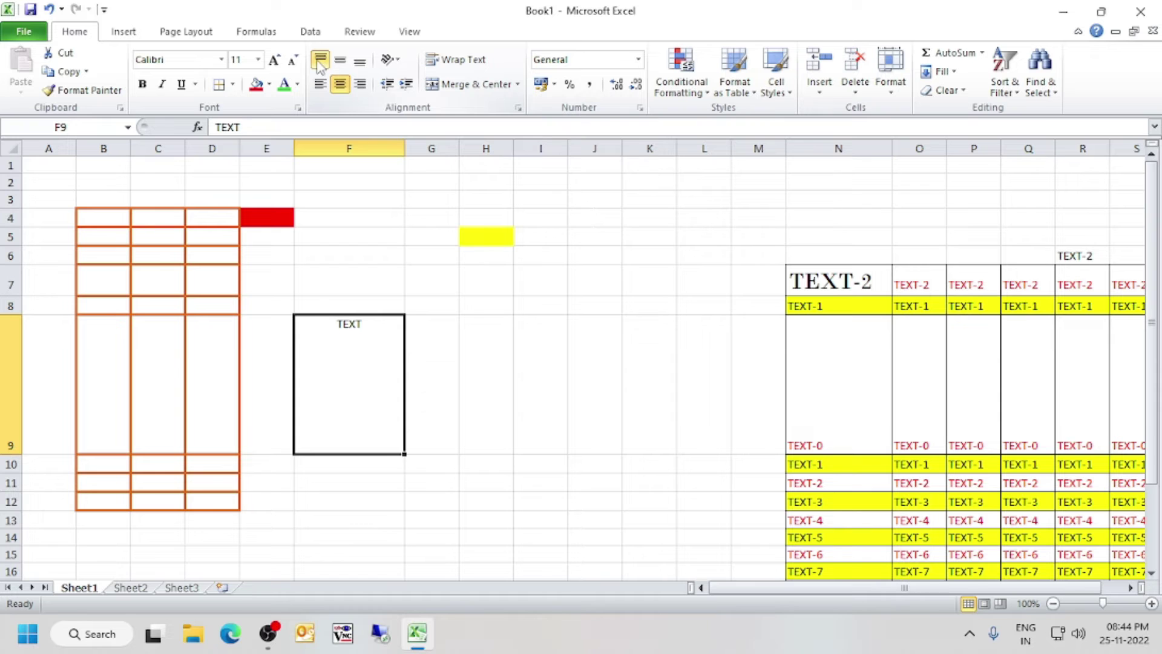
click(361, 63)
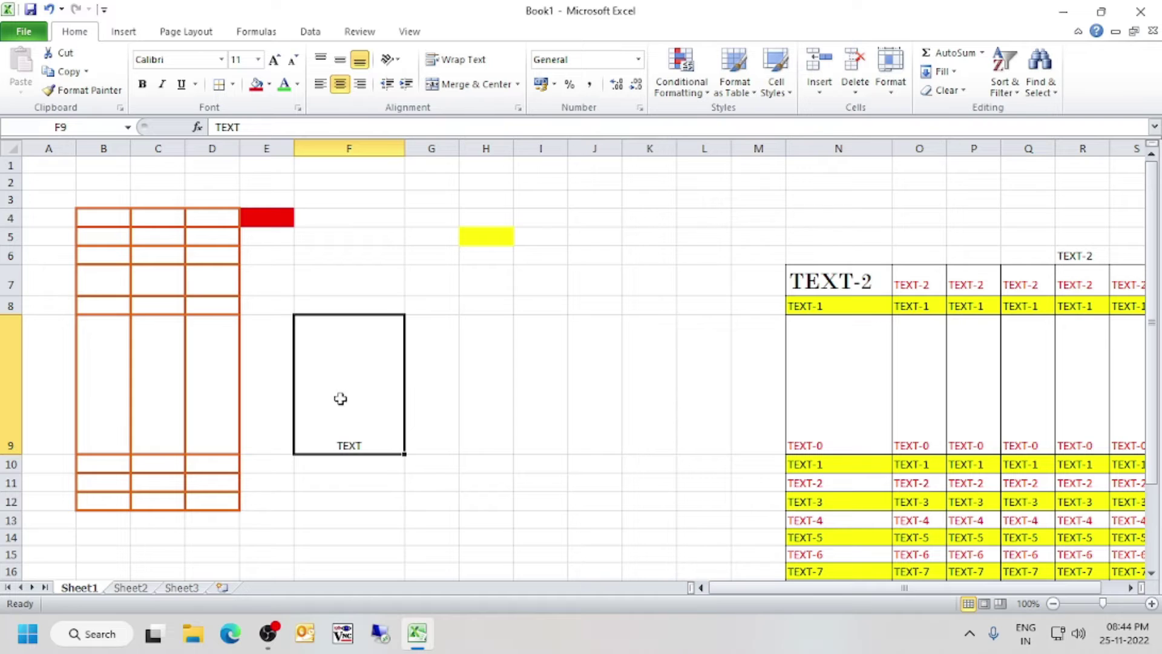
click(339, 61)
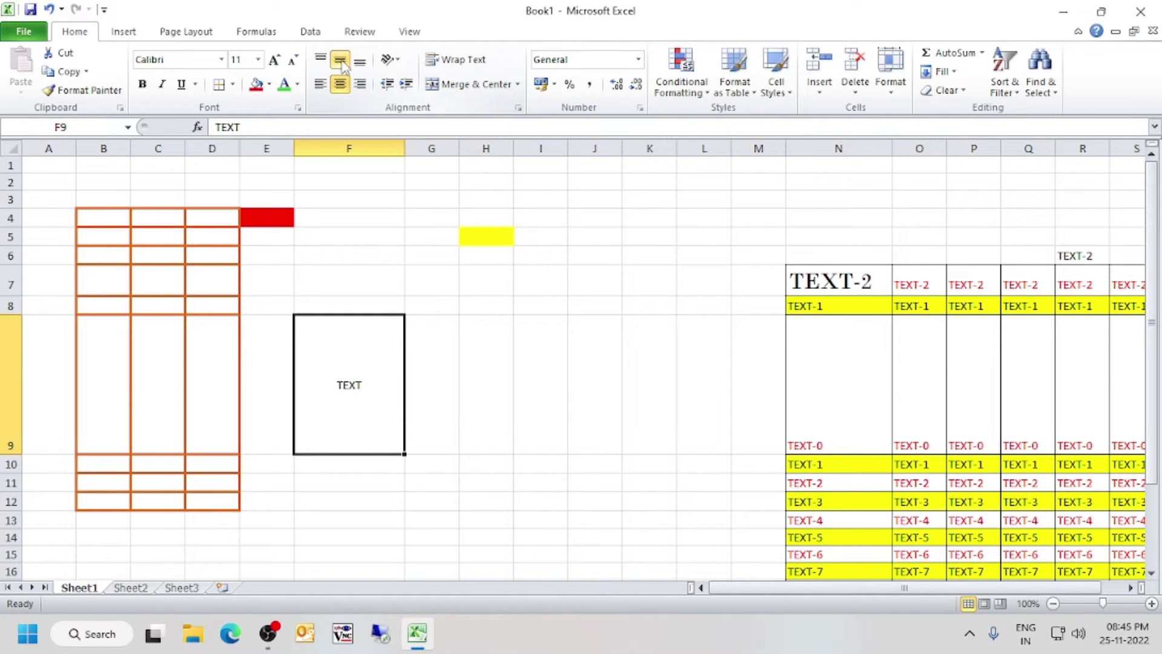
Try left and right alignment on F9, and return its text to horizontal center
click(321, 85)
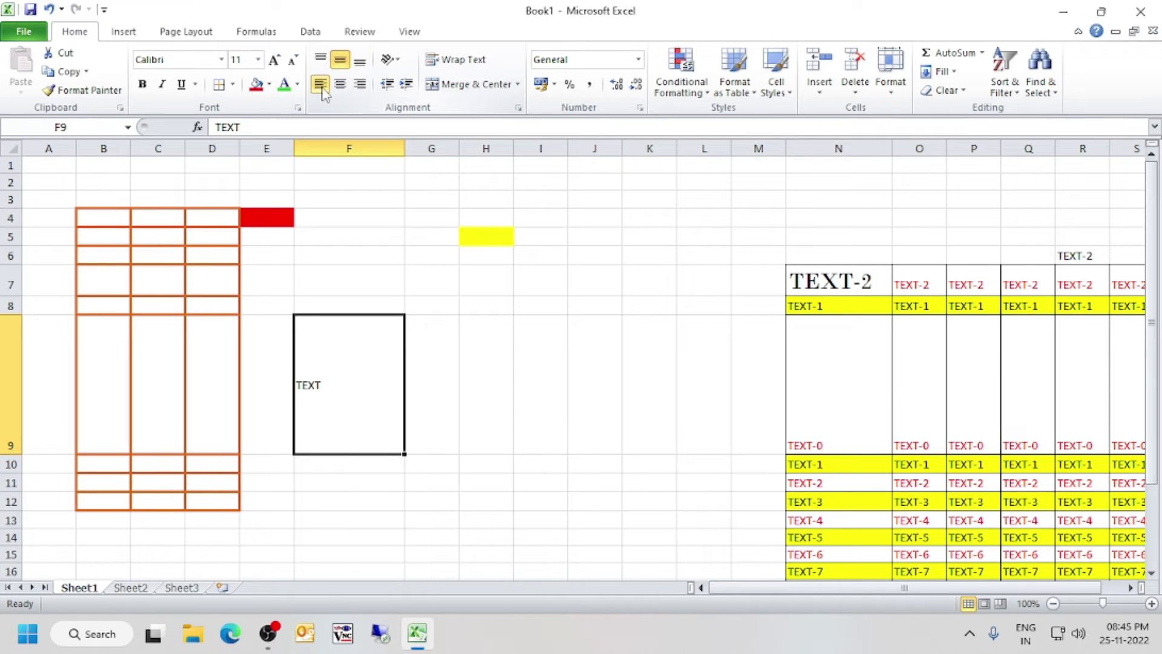
click(360, 85)
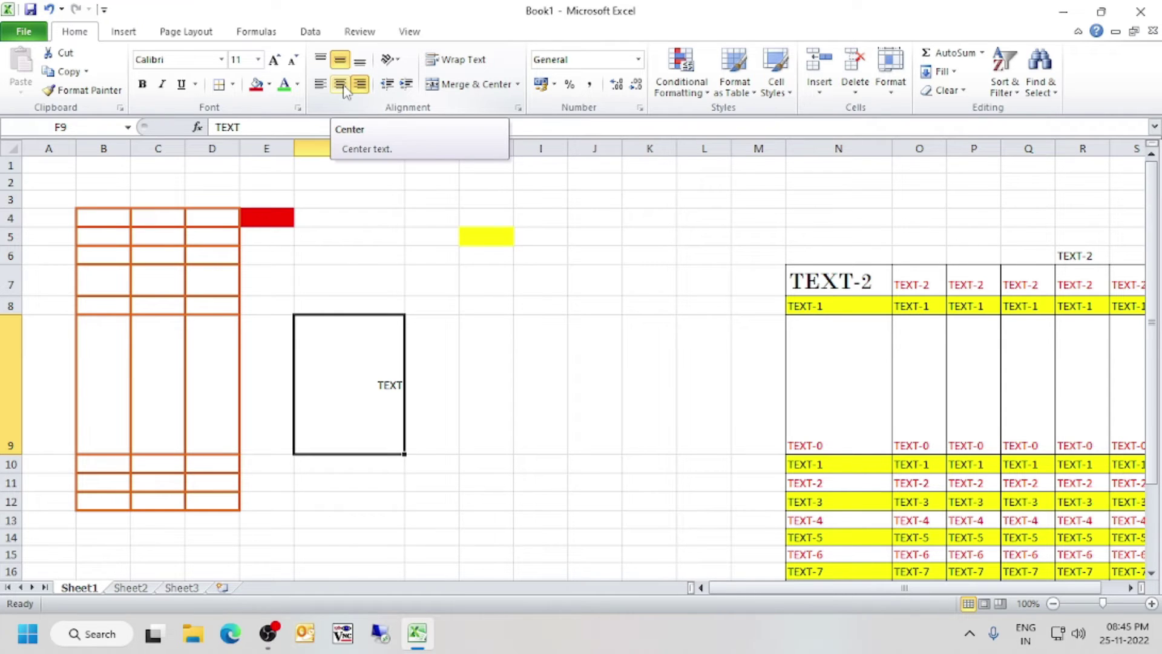
click(341, 85)
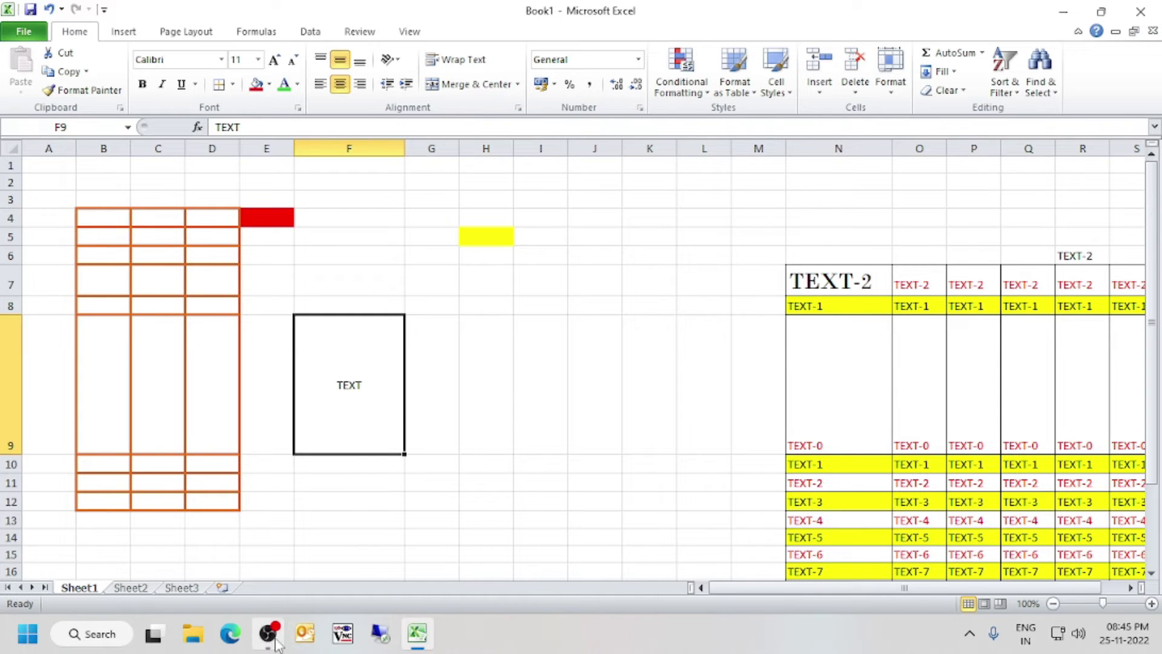
mouse_move(270, 612)
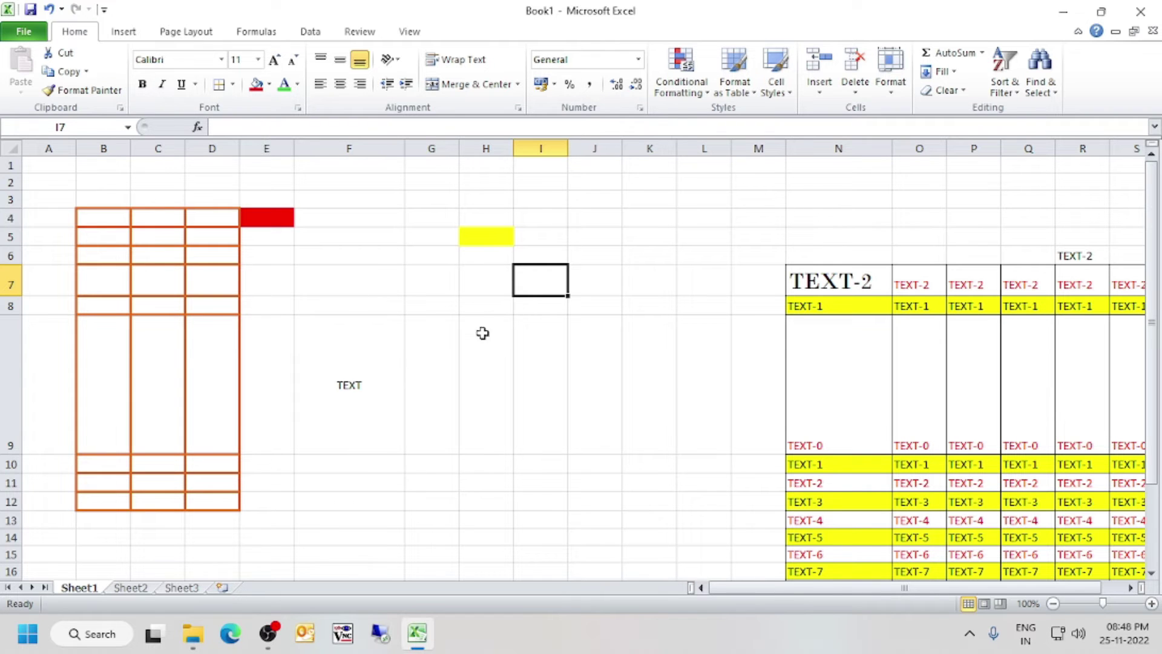
Extend the text in F9 so that it reads "TEXT -1 & TEXT-2"
click(357, 368)
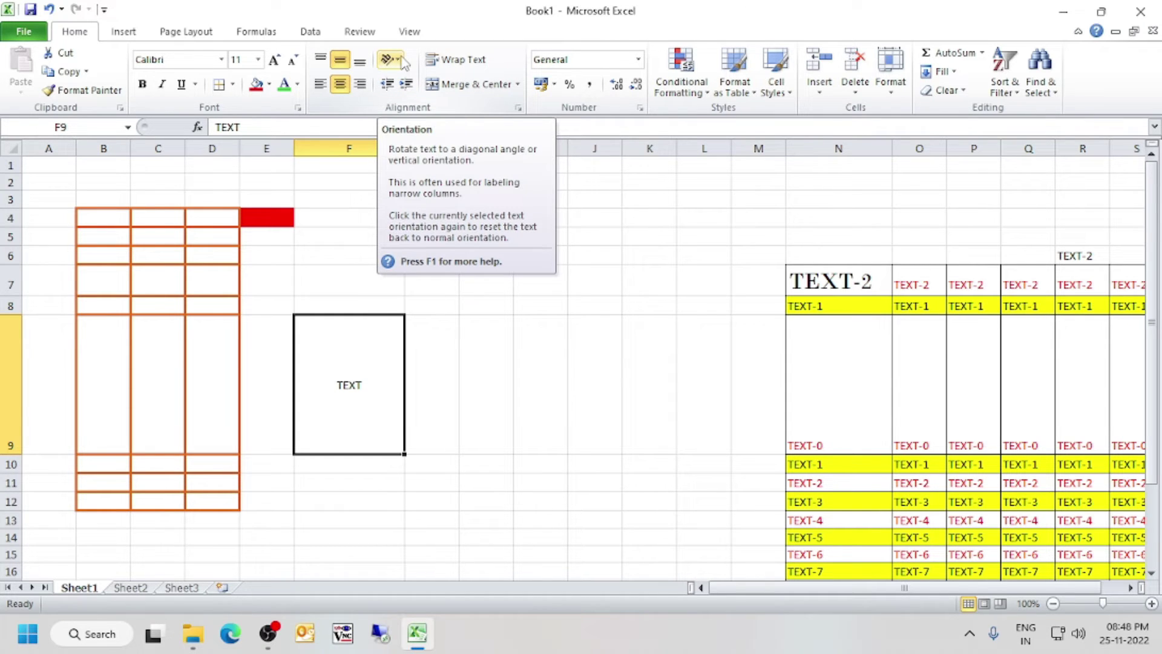
double_click(363, 366)
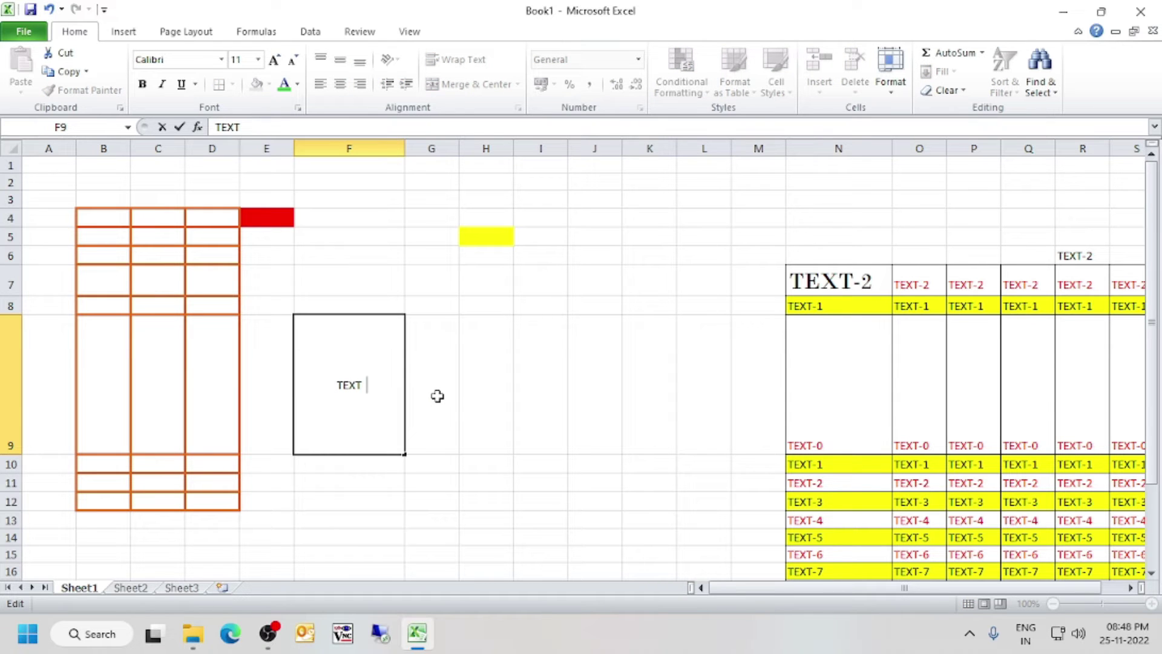
text(-1 & TEXT-2)
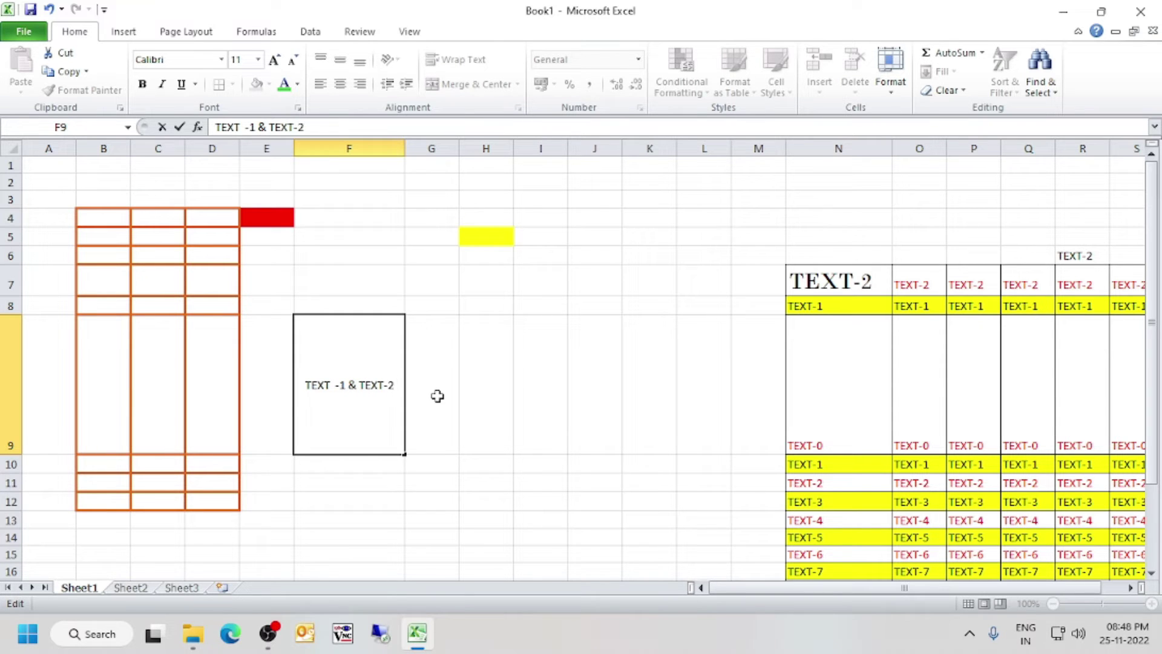
key(Return)
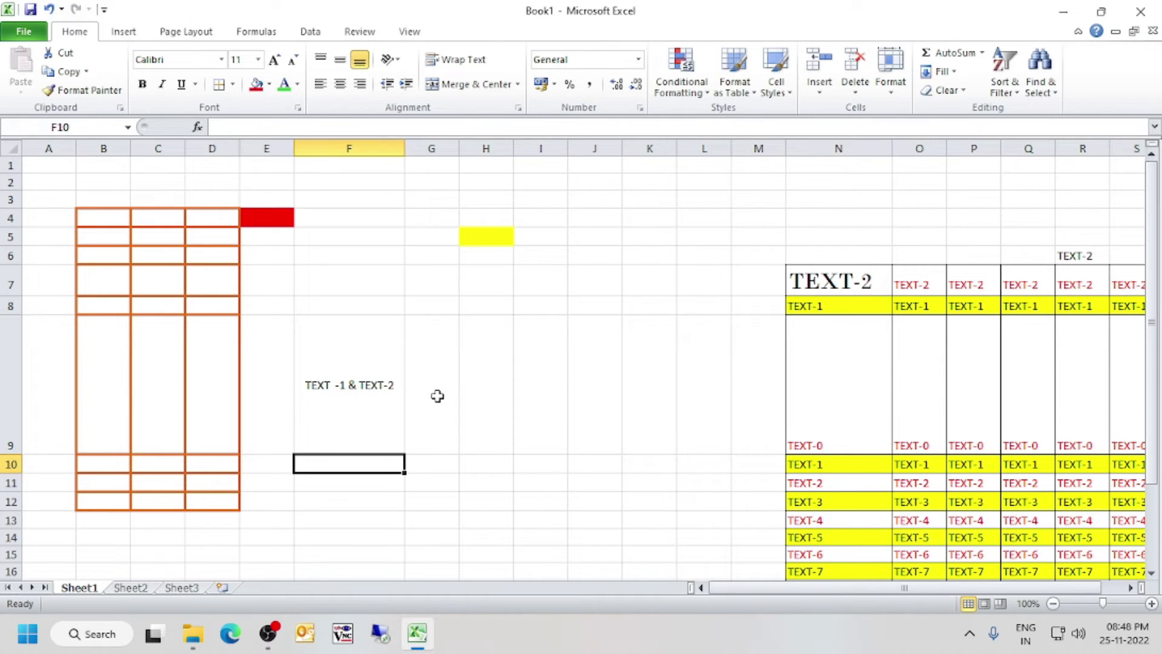
Try the Angle Counterclockwise orientation on the text in F9, and switch it to Angle Clockwise
click(372, 386)
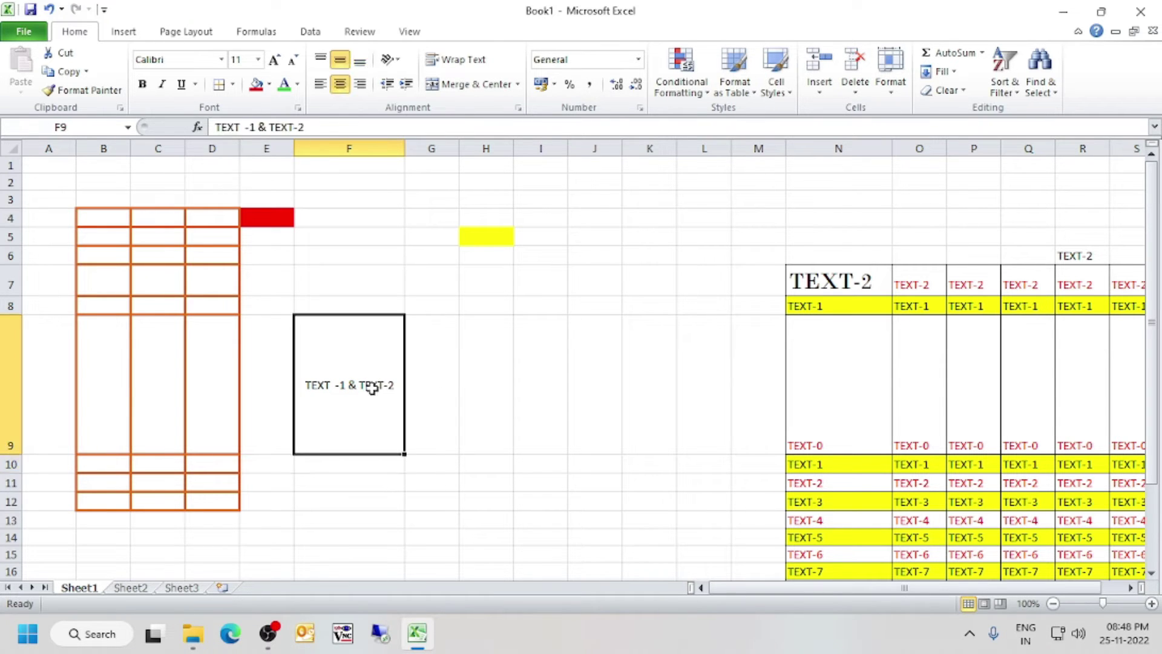
click(397, 60)
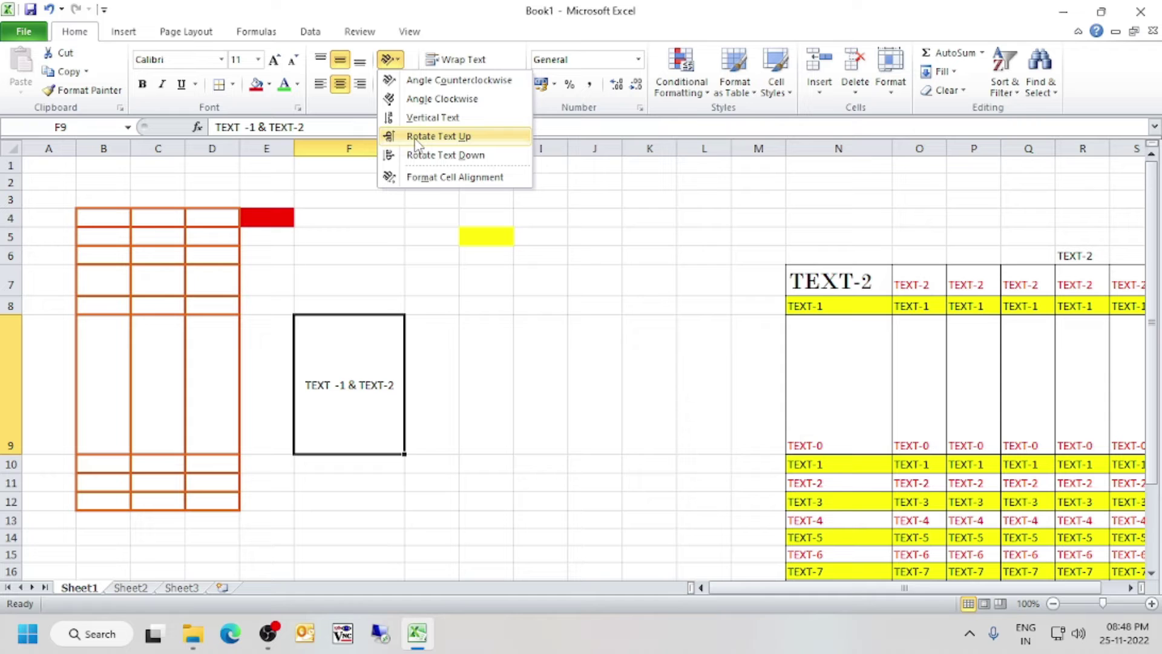
click(409, 82)
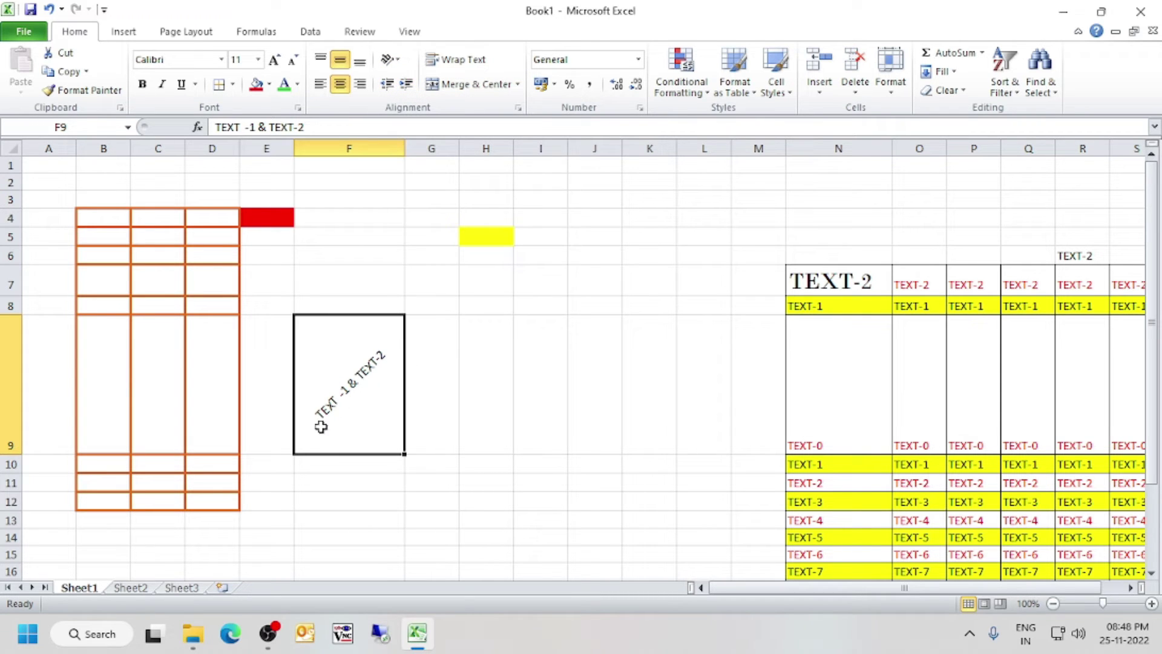
click(397, 60)
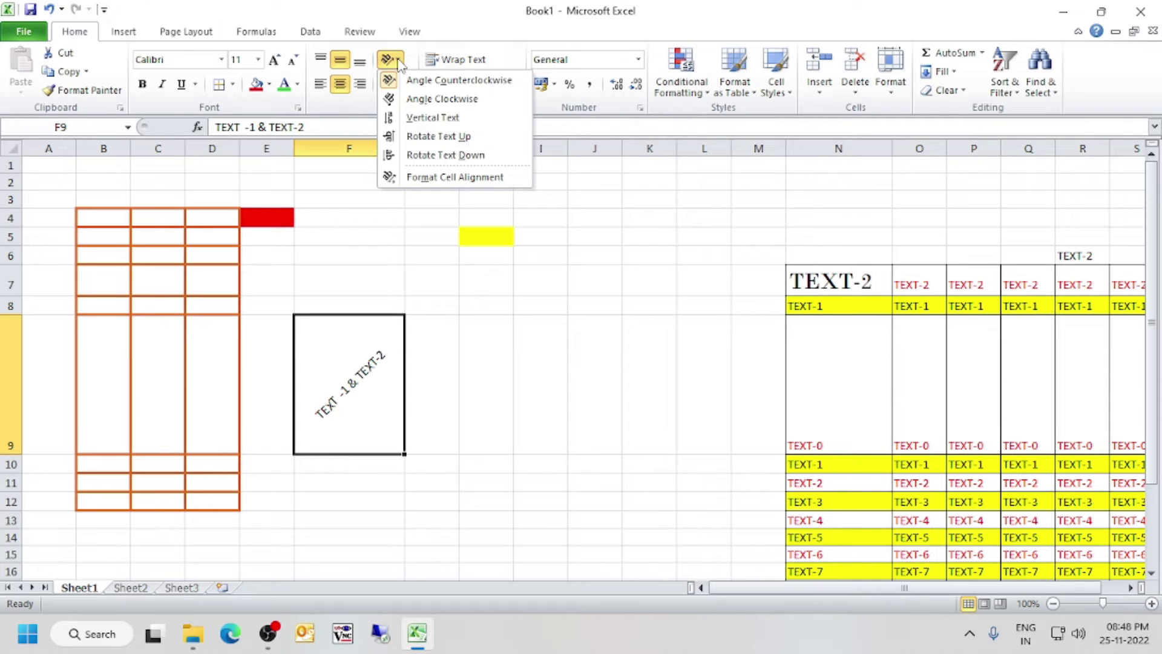
click(411, 102)
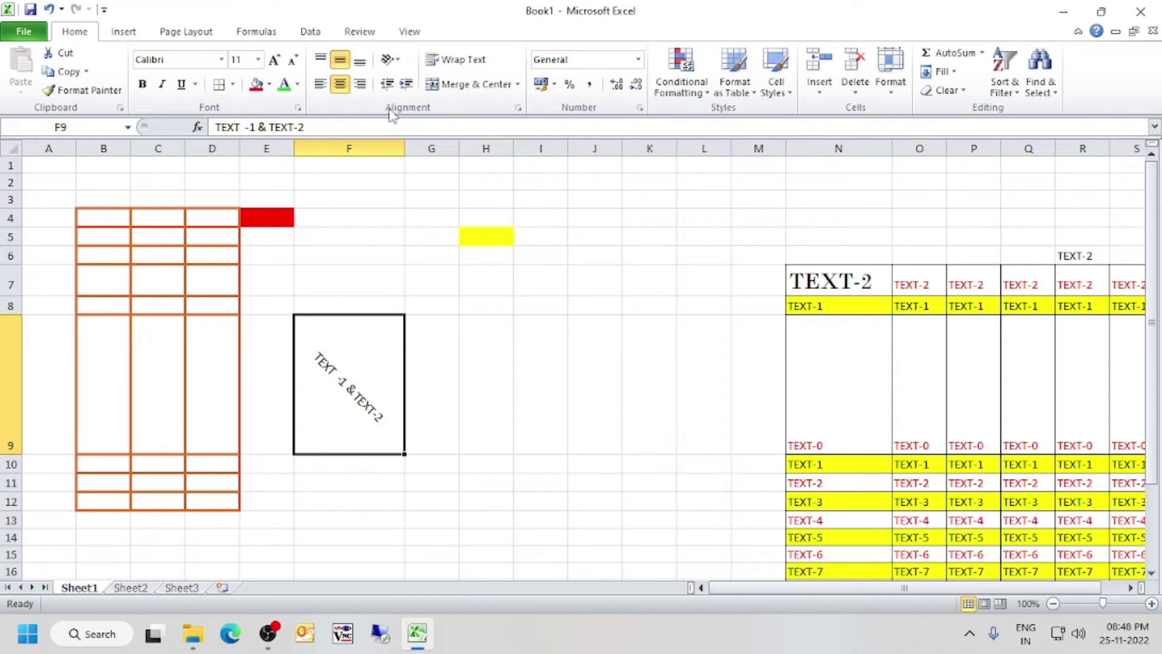
Try the Vertical Text orientation on F9, and switch its text to Rotate Text Up
click(398, 60)
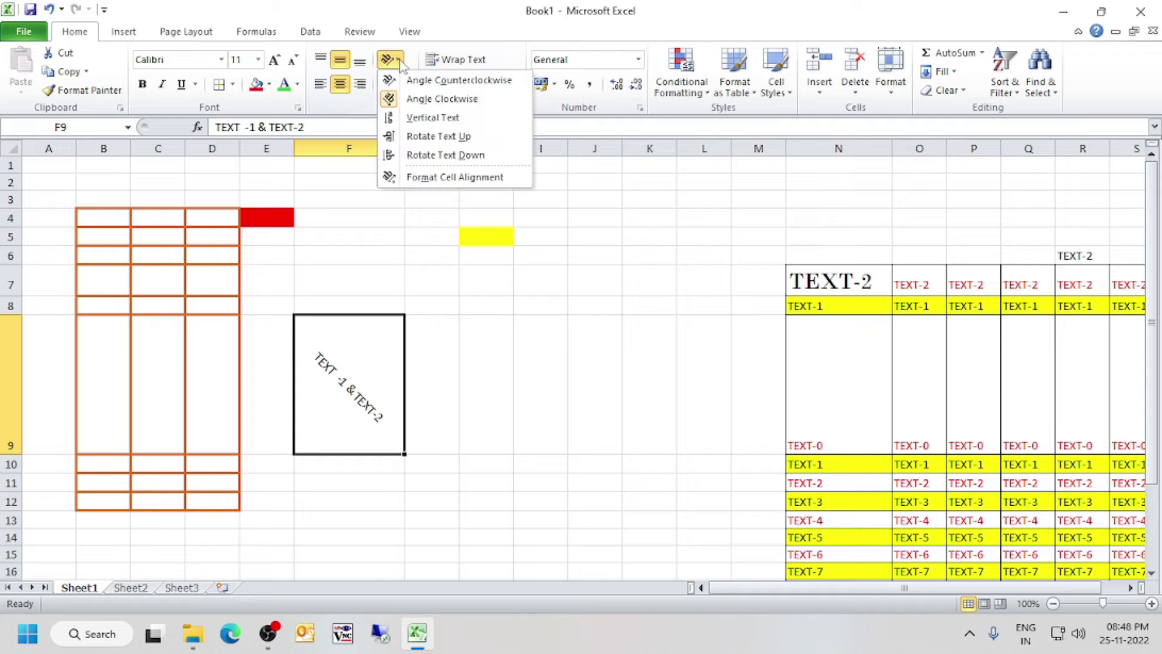
click(415, 118)
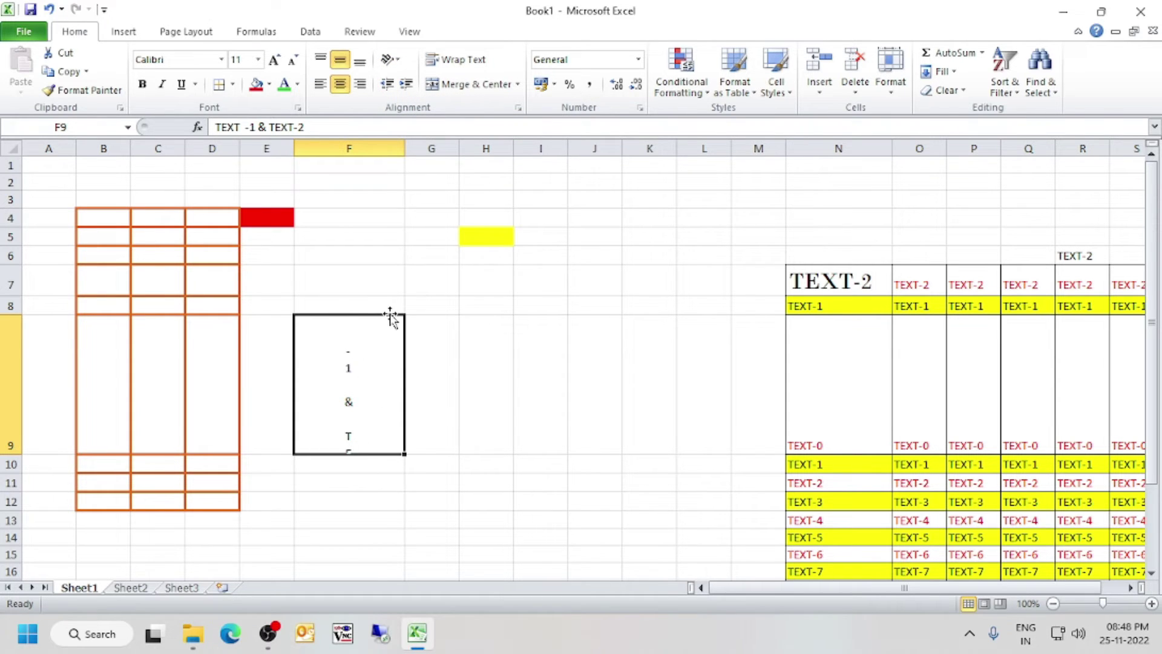
scroll(351, 425, down, 2)
scroll(339, 313, up, 2)
click(403, 61)
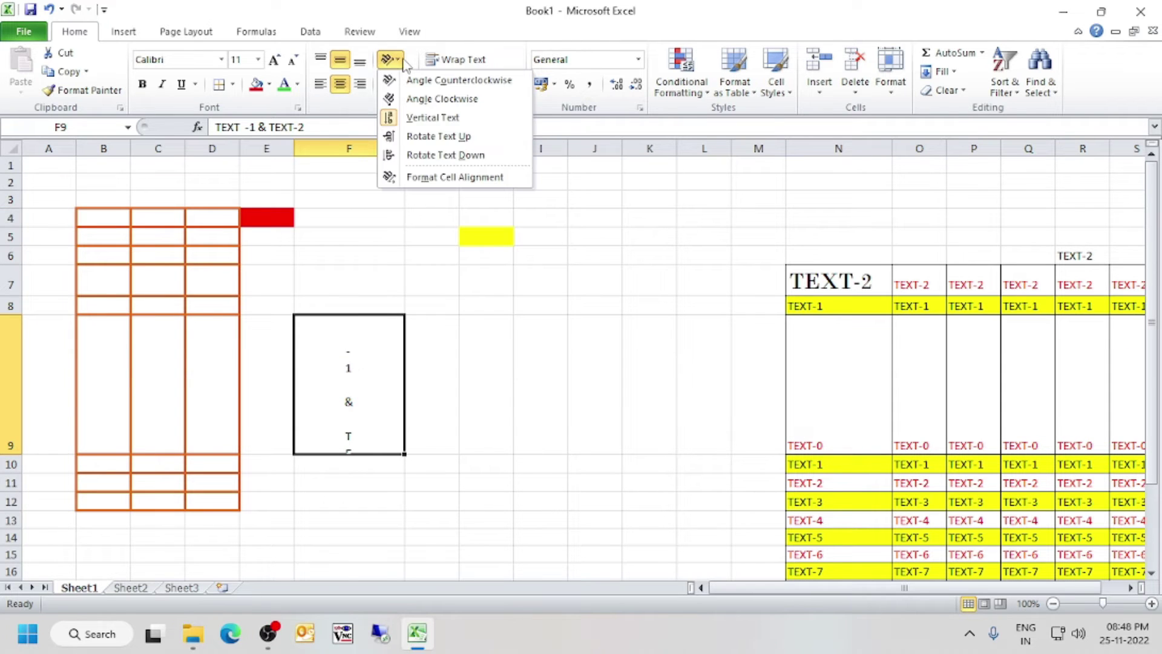
click(444, 140)
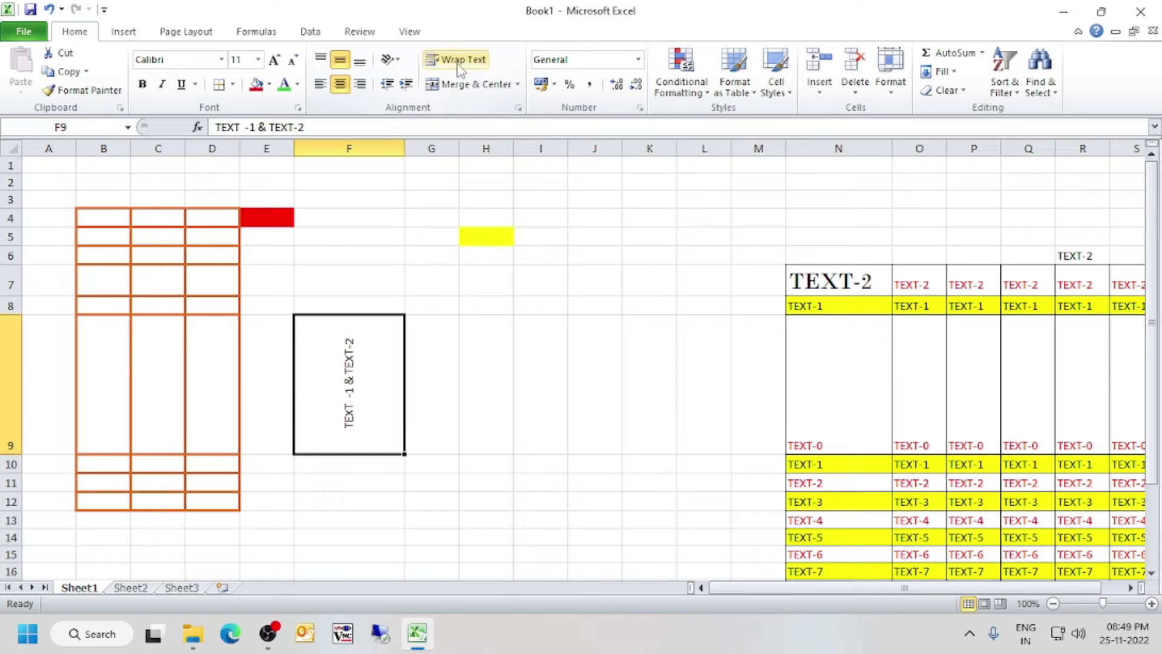
Try a custom orientation for F9 through Format Cell Alignment, swinging the text to -90 degrees and settling on a slight upward slant
click(398, 61)
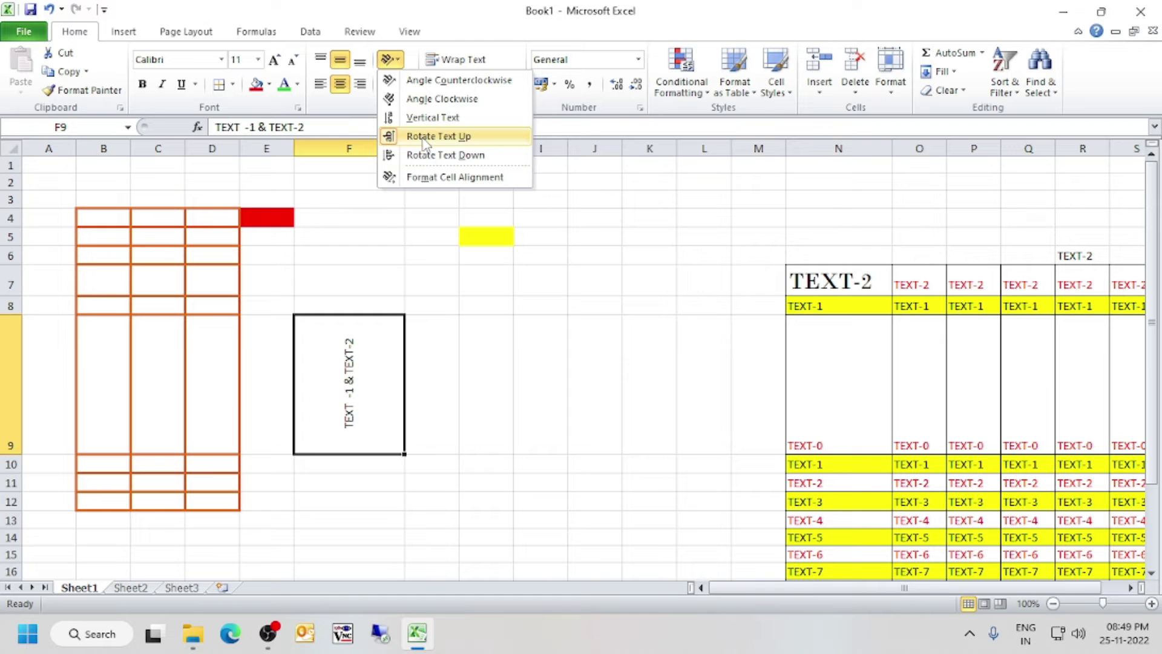
click(439, 177)
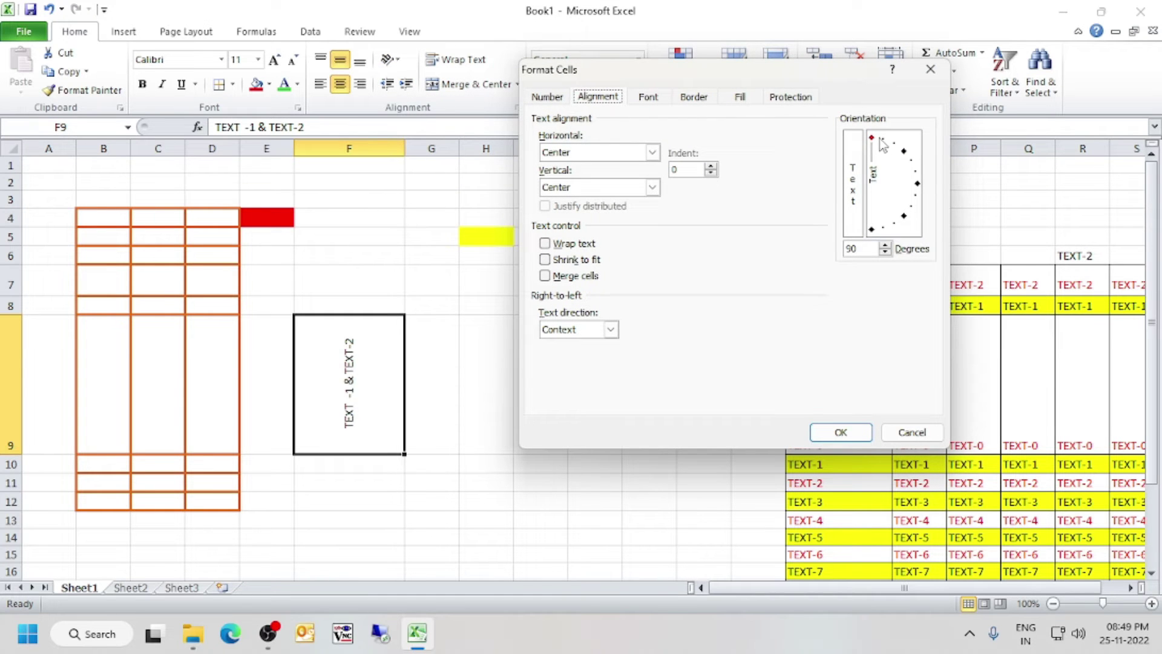
drag(883, 144, 873, 242)
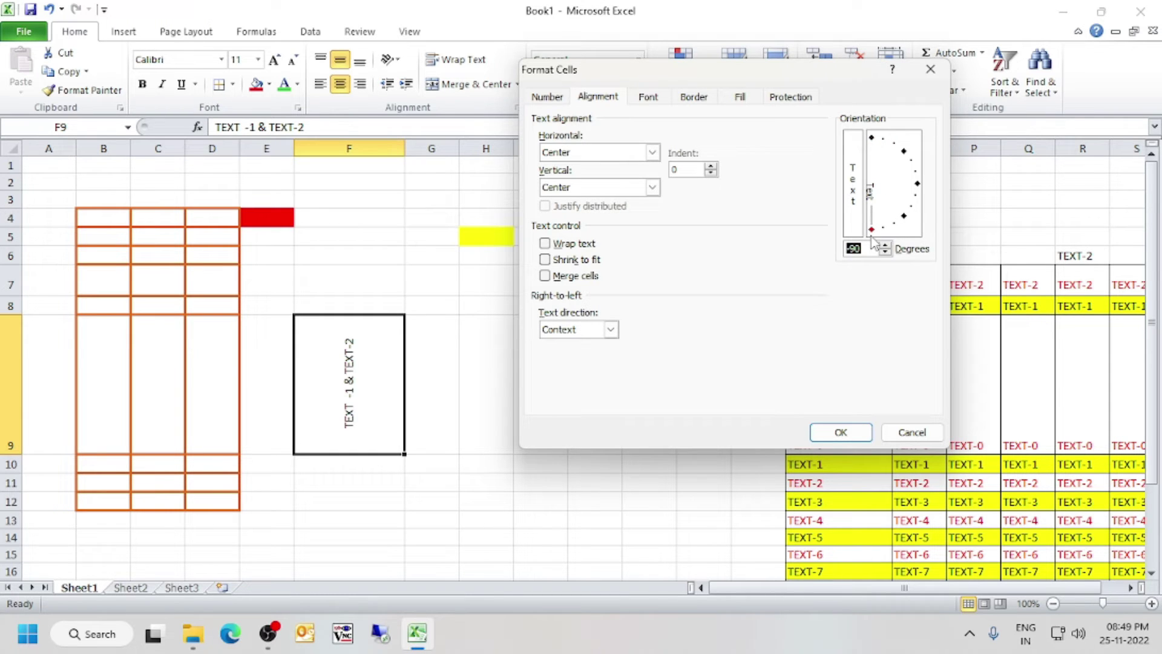
drag(872, 239, 906, 178)
mouse_move(906, 177)
mouse_down()
mouse_move(895, 234)
mouse_move(914, 183)
mouse_move(900, 153)
mouse_move(912, 167)
mouse_up()
click(833, 433)
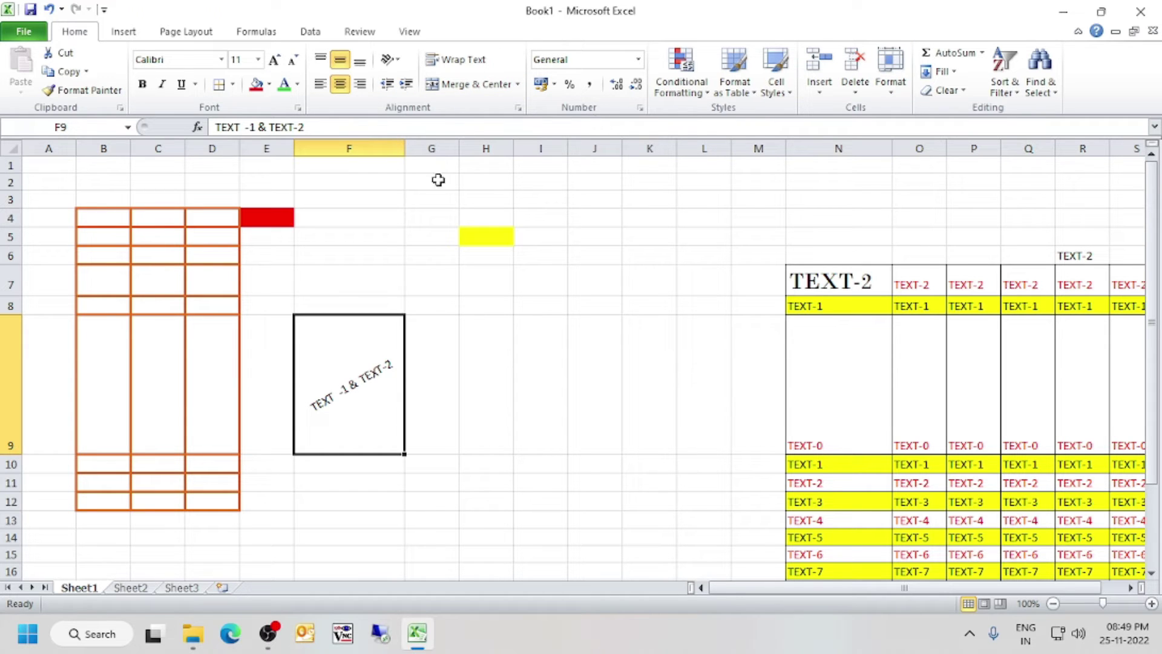
Return the text in F9 to horizontal by setting its orientation to 0 degrees
click(390, 58)
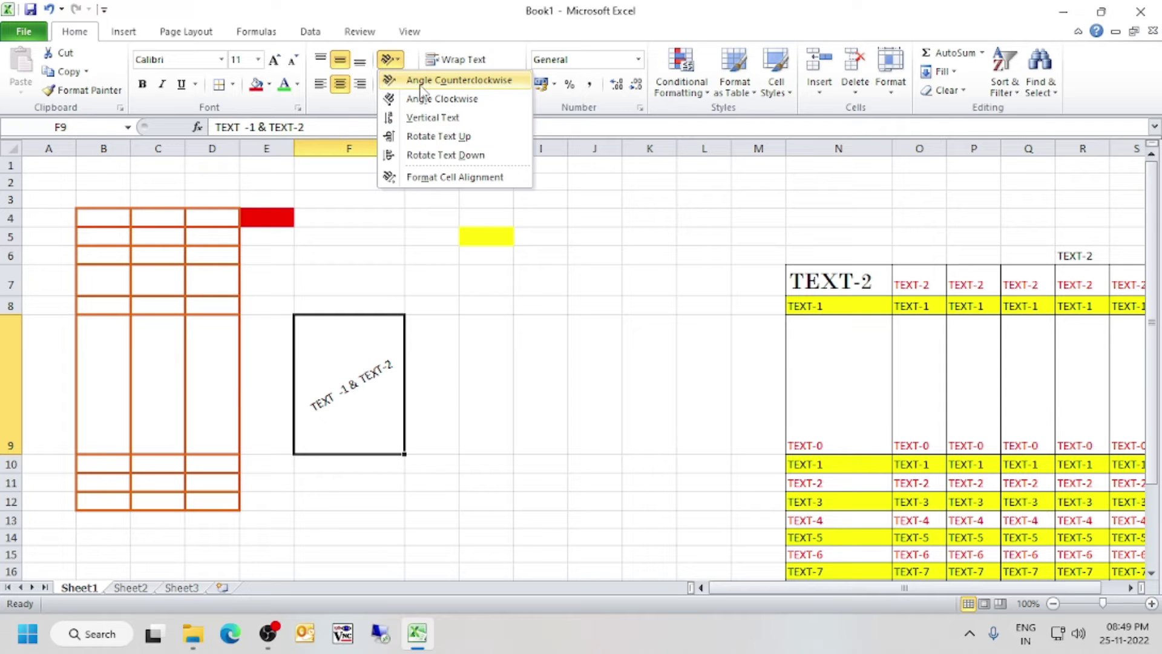
click(437, 179)
click(921, 189)
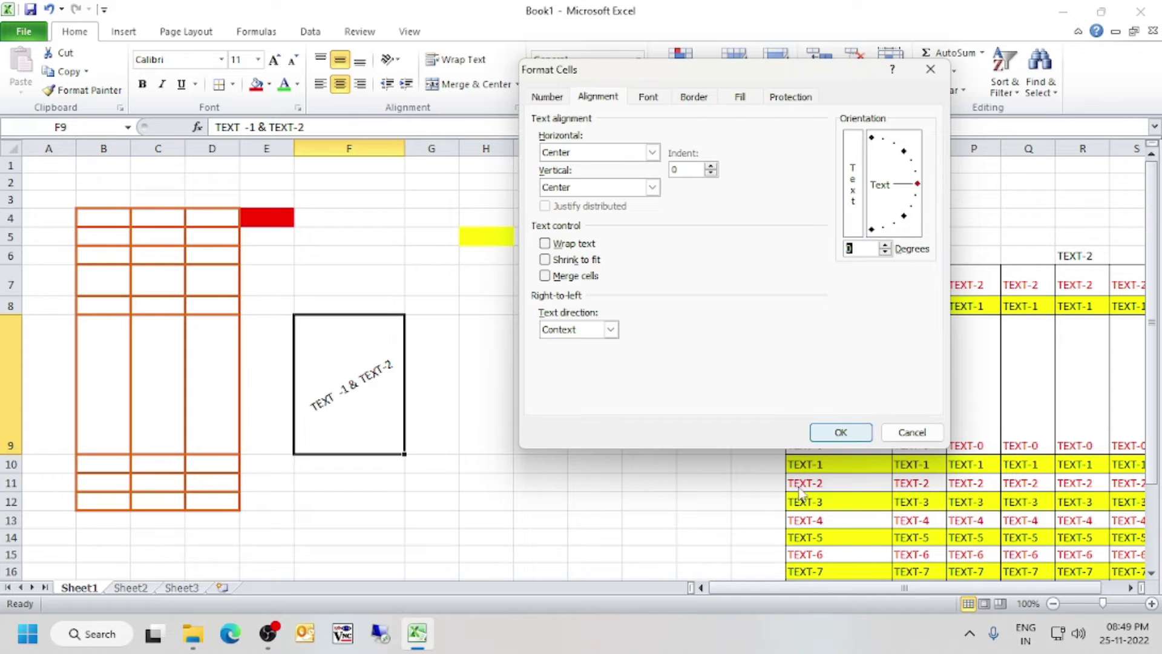
click(843, 433)
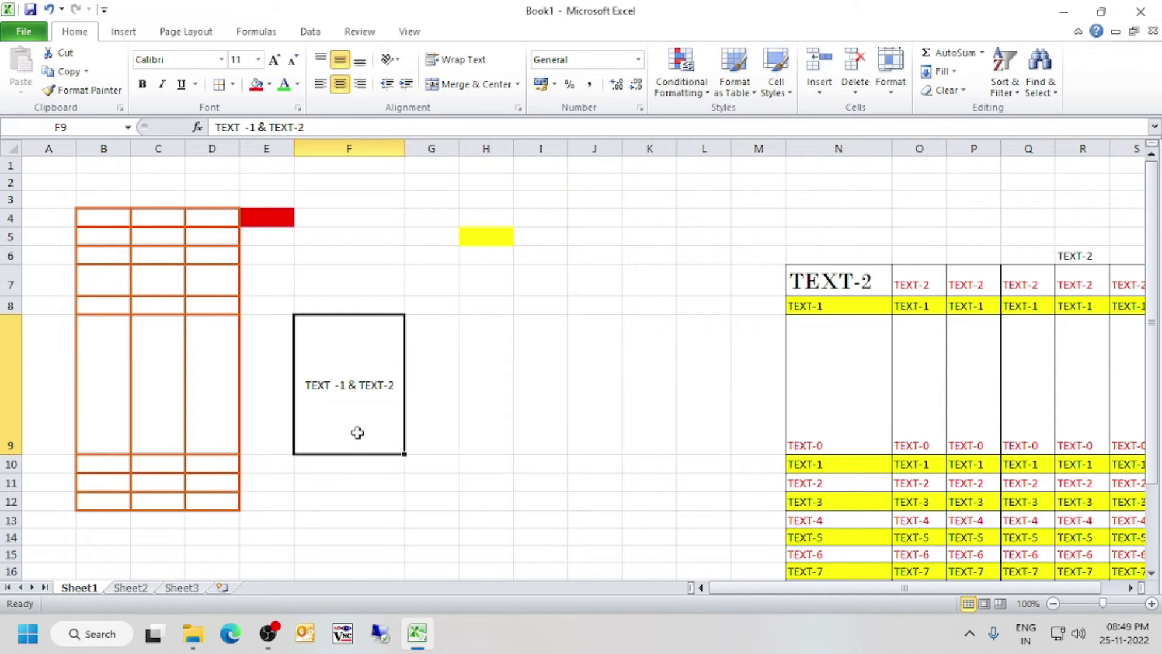
click(394, 61)
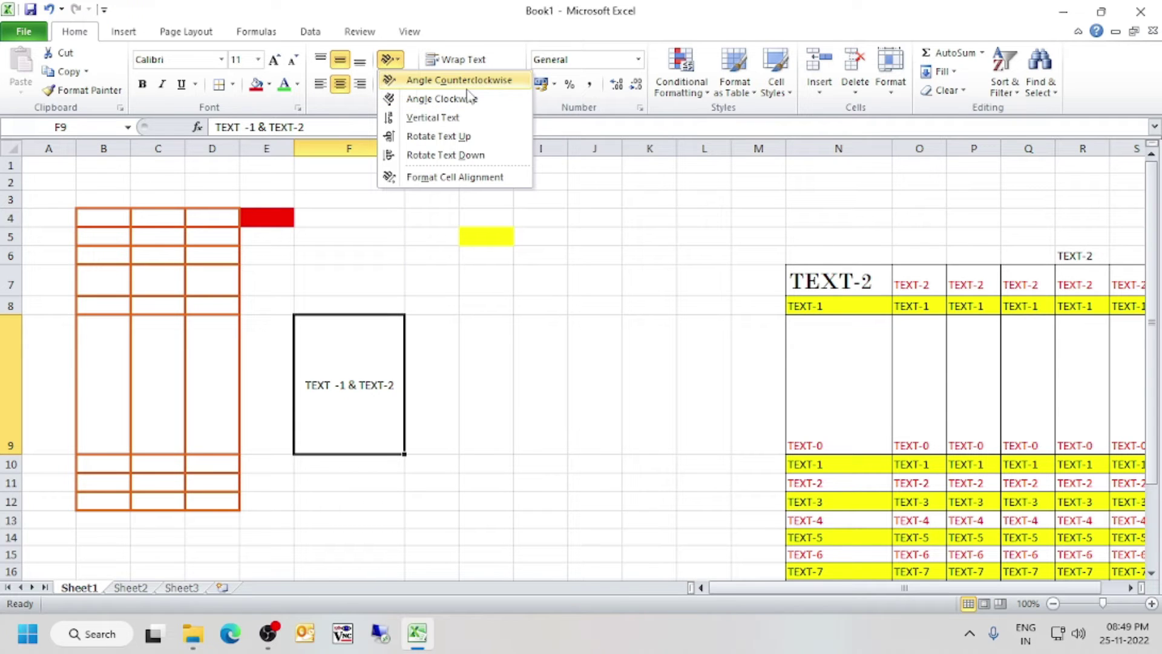
click(445, 15)
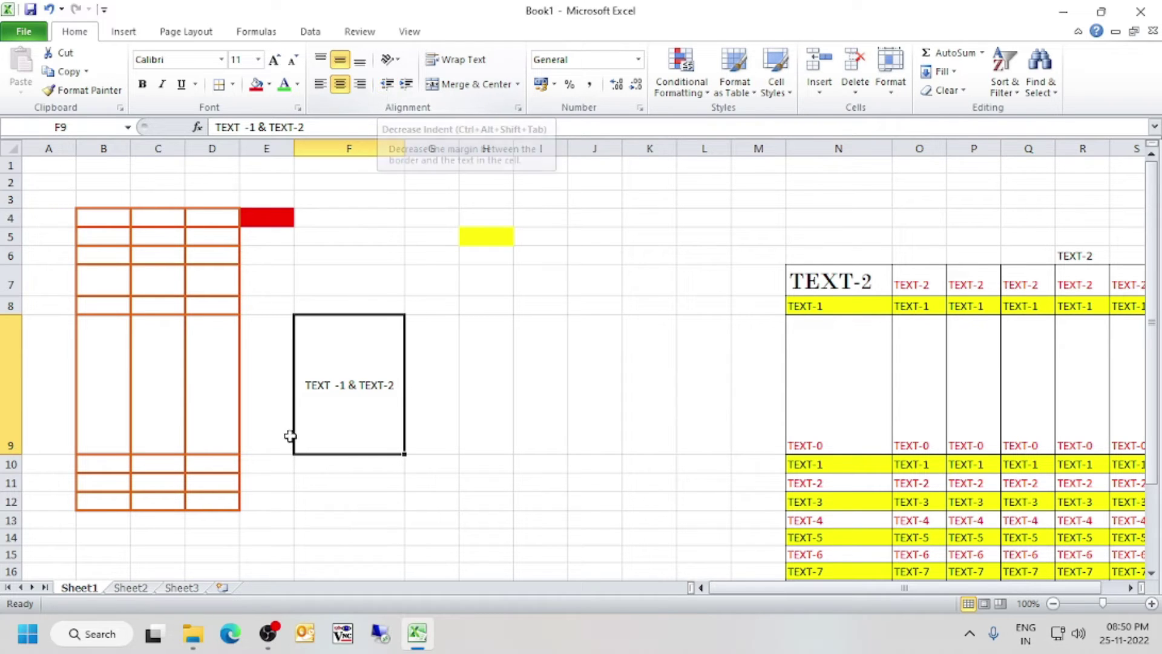
Shorten the text in F9 so that it reads only "TEXT"
double_click(316, 385)
drag(346, 386, 526, 387)
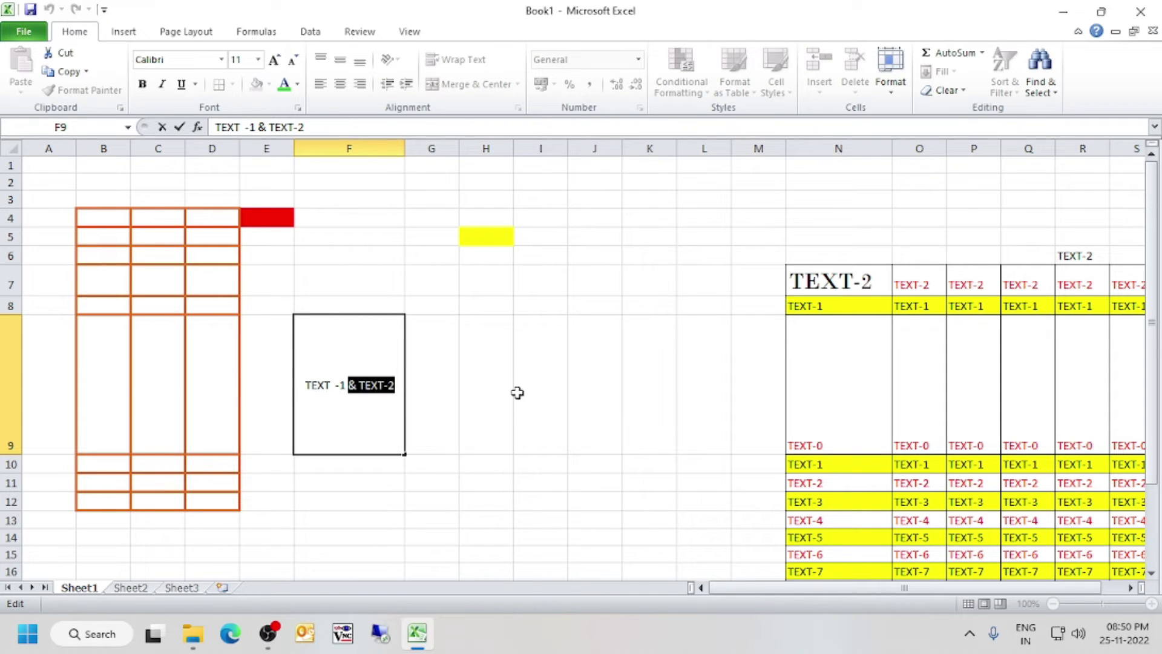
key(BackSpace)
key(BackSpace)
key(BackSpace)
key(BackSpace)
key(Return)
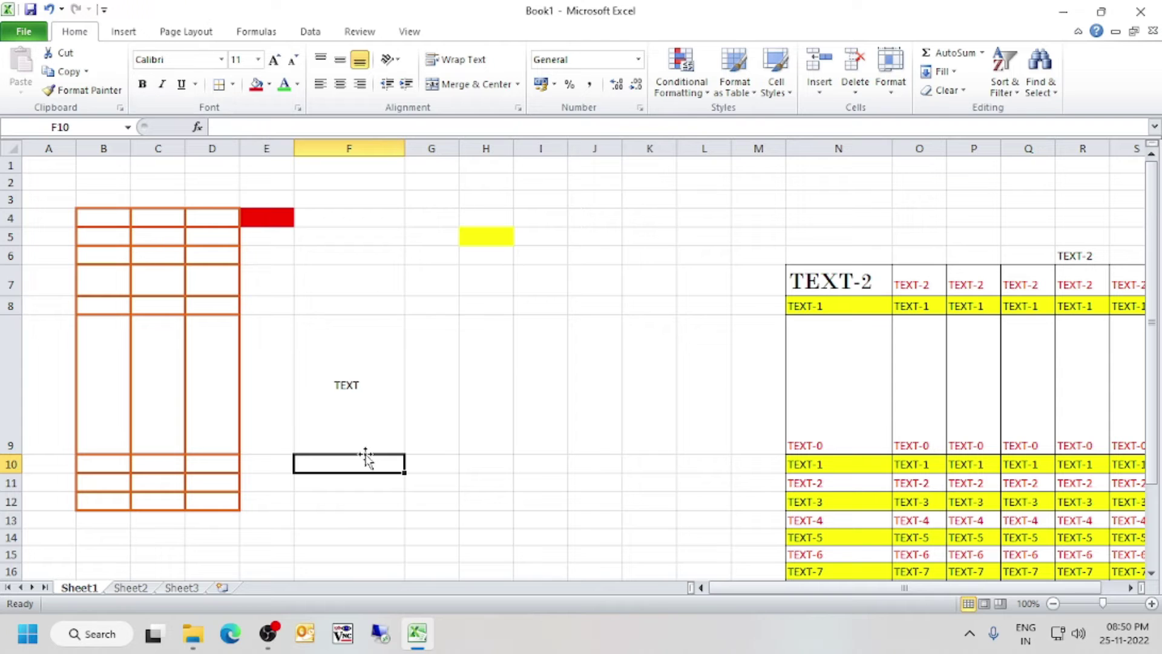
Left-align the text in F9 and increase its indent repeatedly until it sits near the cell's right edge
click(354, 379)
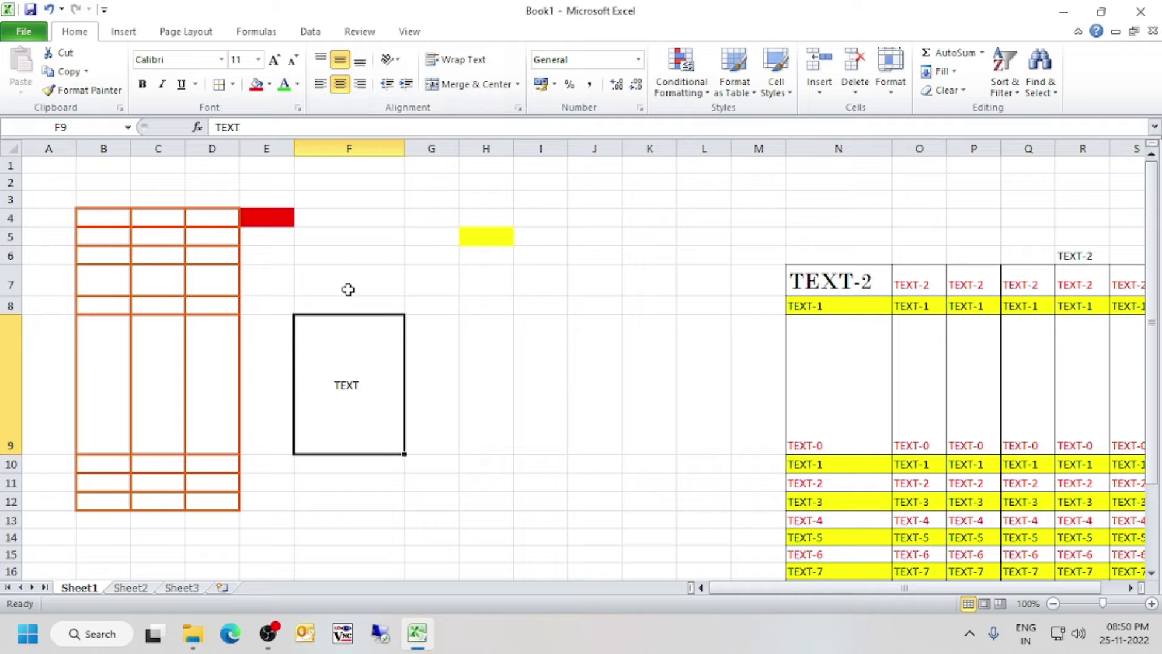
click(321, 86)
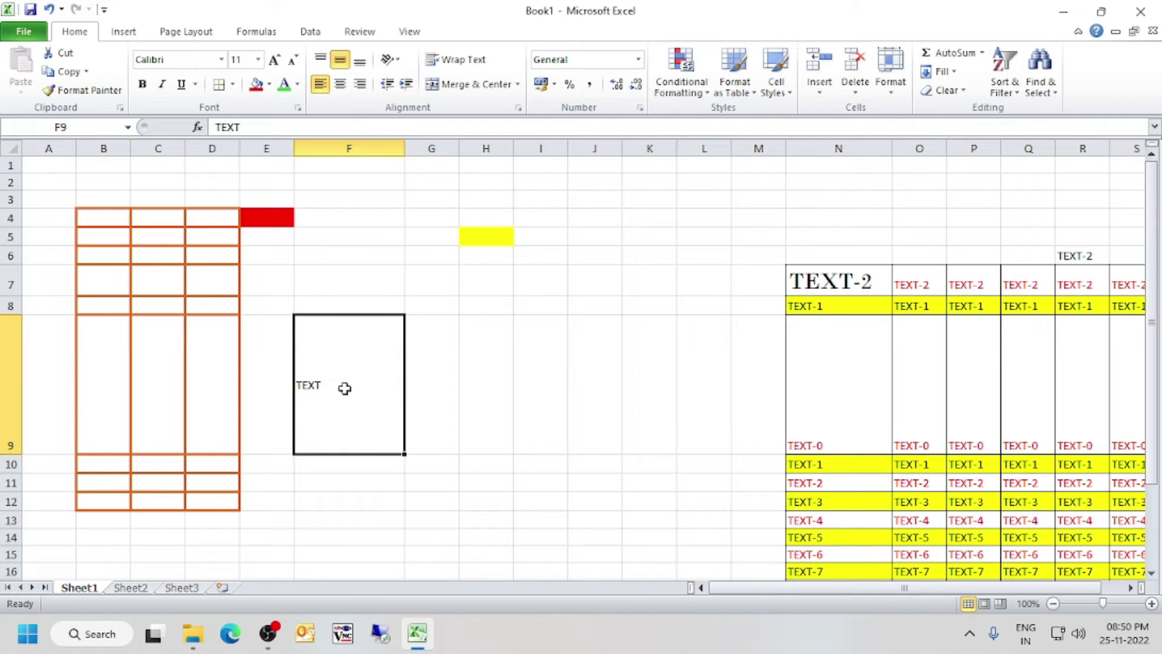
click(405, 84)
click(406, 84)
click(406, 84)
click(405, 84)
click(406, 84)
click(406, 84)
click(406, 84)
click(406, 85)
click(406, 84)
click(406, 84)
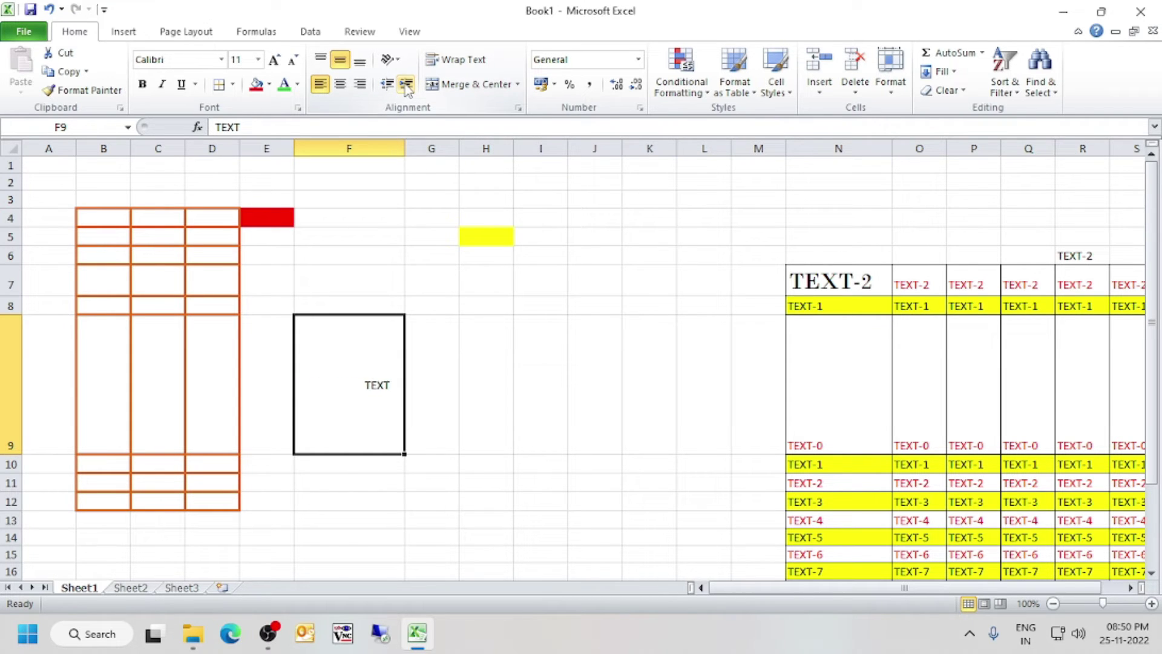
Decrease the indent of the text in F9, increase it briefly, and decrease it again toward the left edge
click(387, 84)
click(386, 84)
click(386, 84)
click(387, 84)
click(387, 84)
click(407, 87)
click(407, 88)
click(385, 88)
click(386, 84)
click(386, 85)
click(385, 85)
click(386, 84)
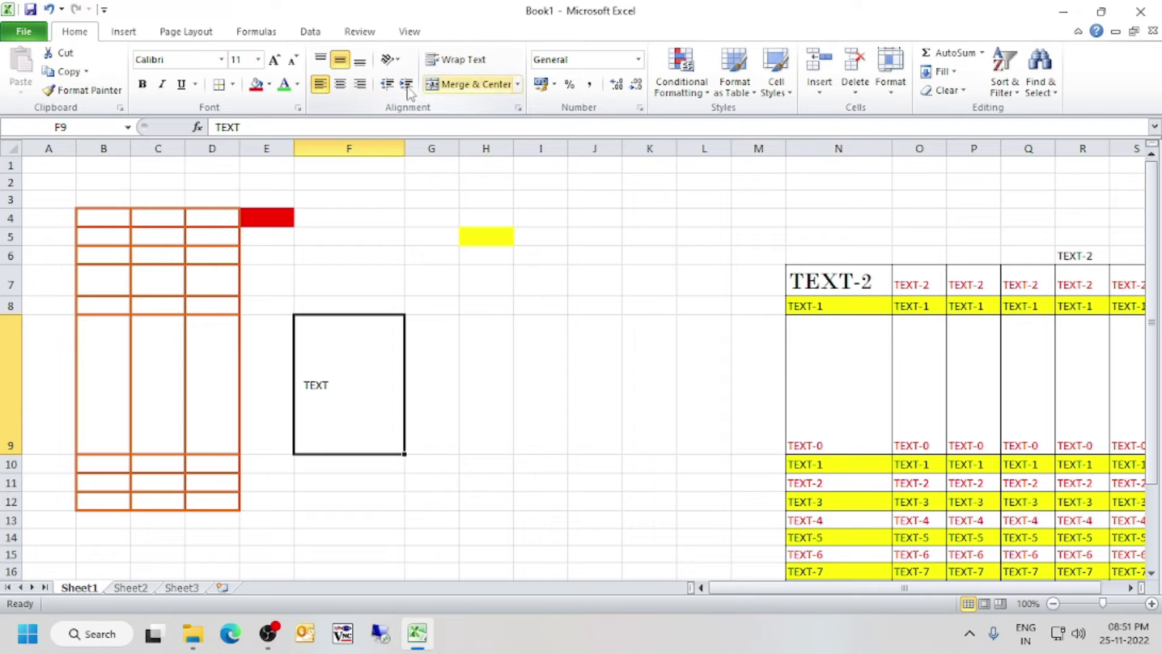
Compare center and left alignment on F9, and increase its text indent again until it is near the right edge
click(342, 85)
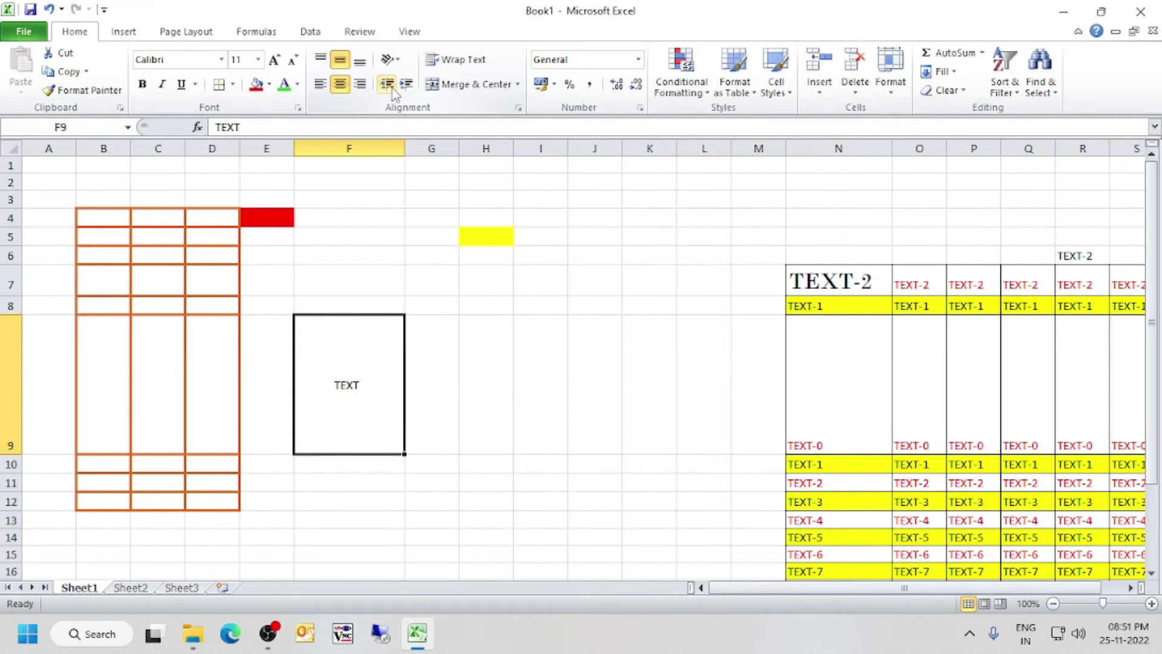
click(320, 84)
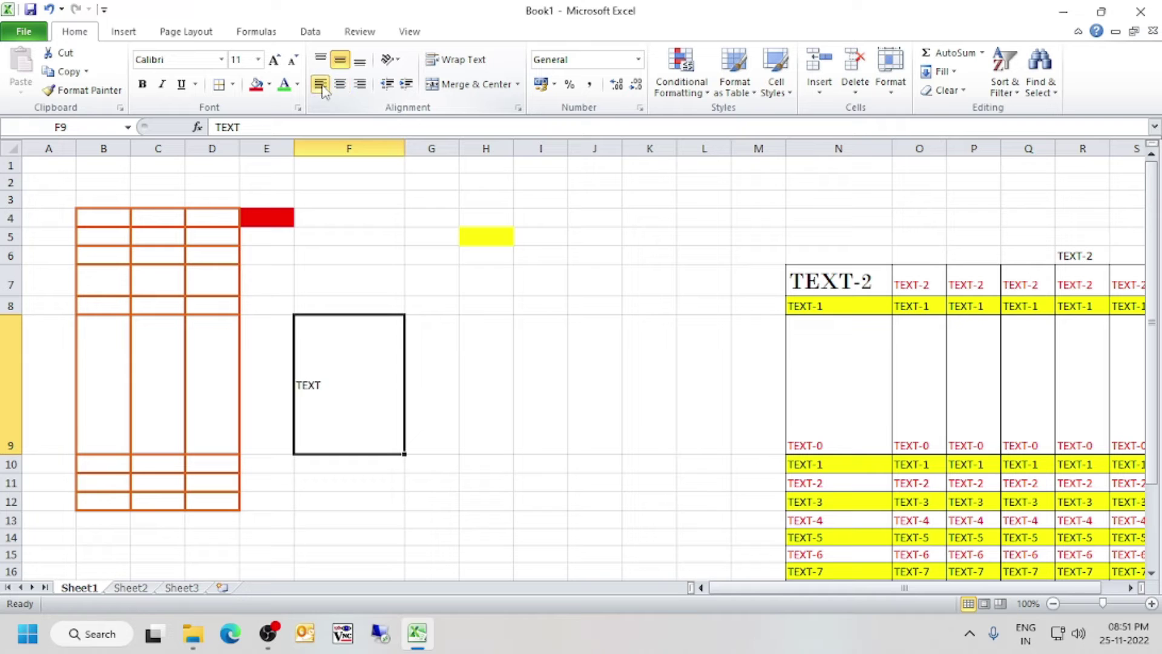
click(347, 88)
click(406, 84)
click(405, 84)
click(405, 85)
click(406, 85)
click(406, 84)
click(405, 85)
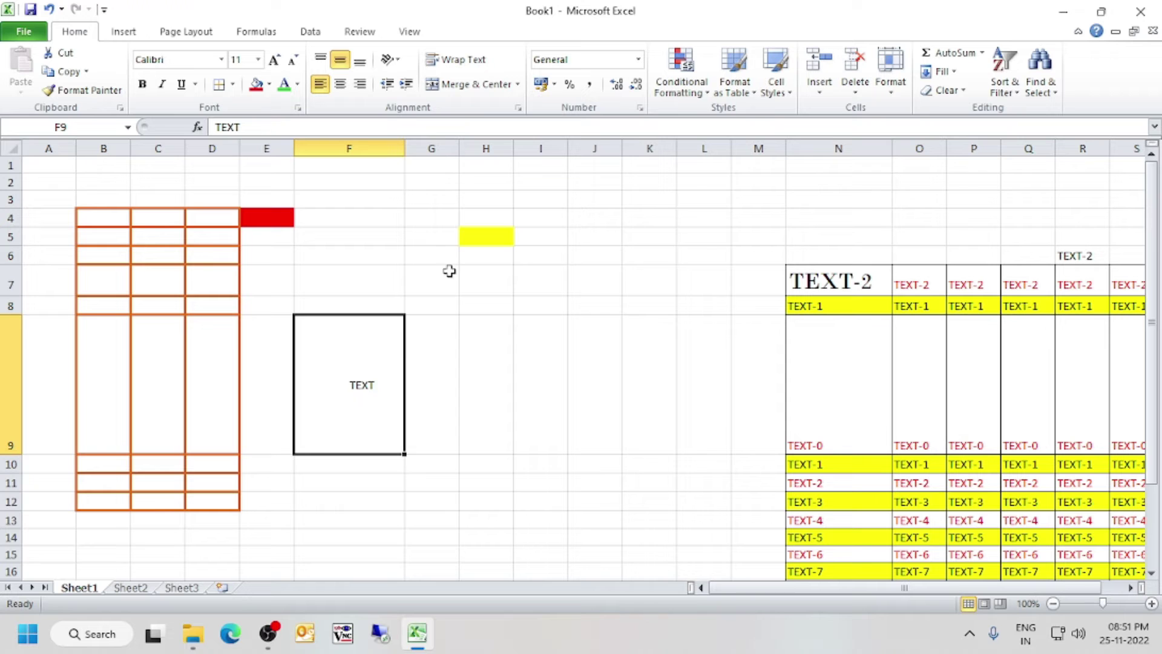
click(405, 85)
click(406, 85)
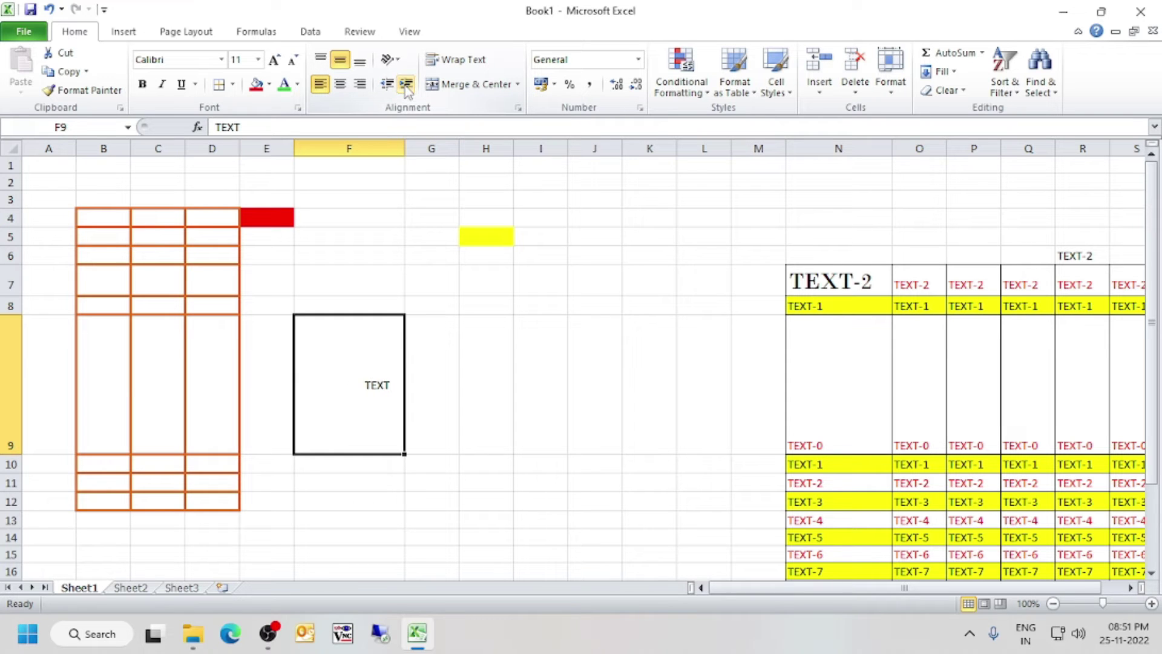
Decrease the indent of the text in F9 step by step, moving it back toward the left edge
click(387, 85)
click(387, 85)
click(386, 85)
click(387, 85)
click(387, 85)
click(387, 86)
click(387, 86)
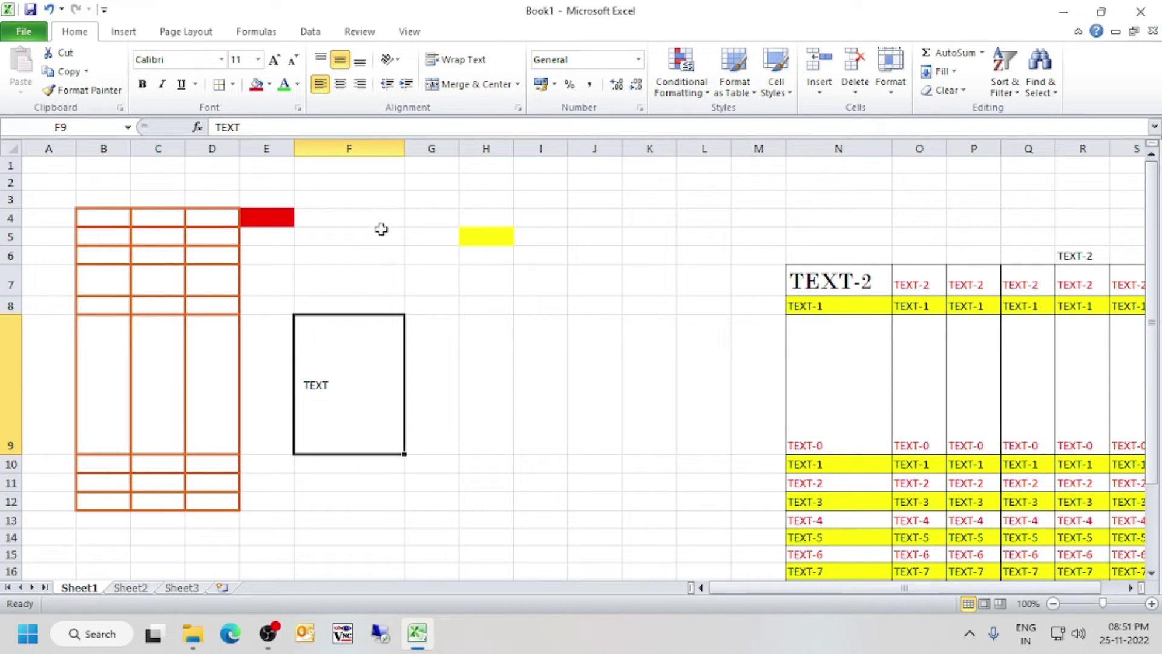
Try increasing and decreasing the indent in F9 once more, and return its text to horizontal center
click(409, 89)
click(408, 89)
click(386, 86)
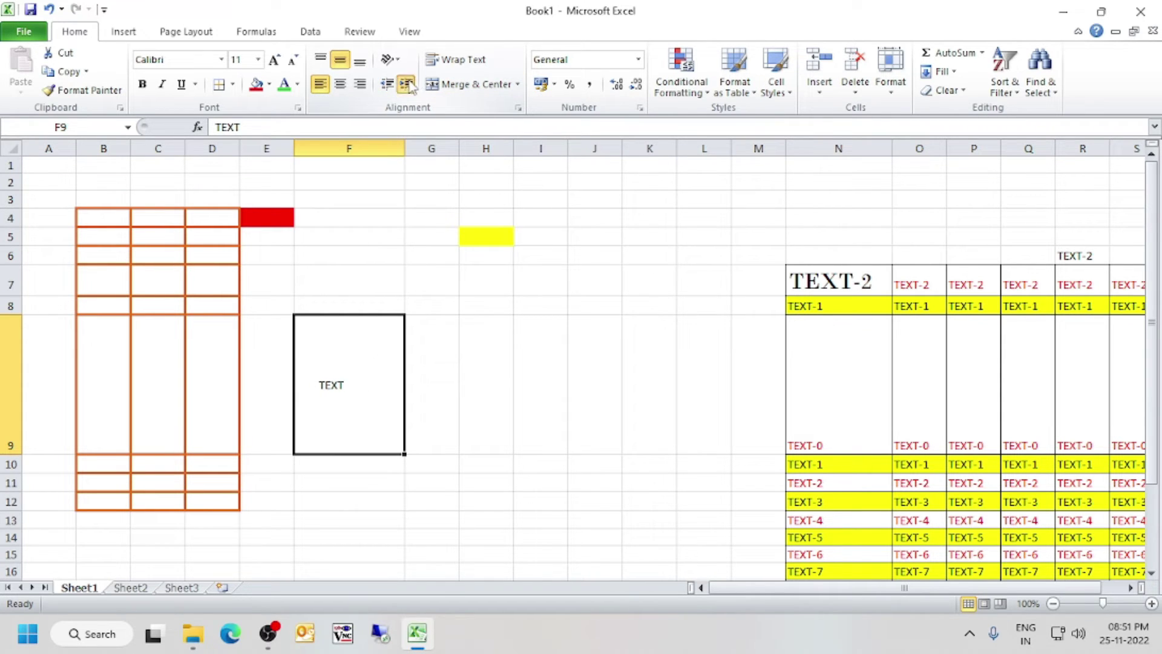
click(340, 84)
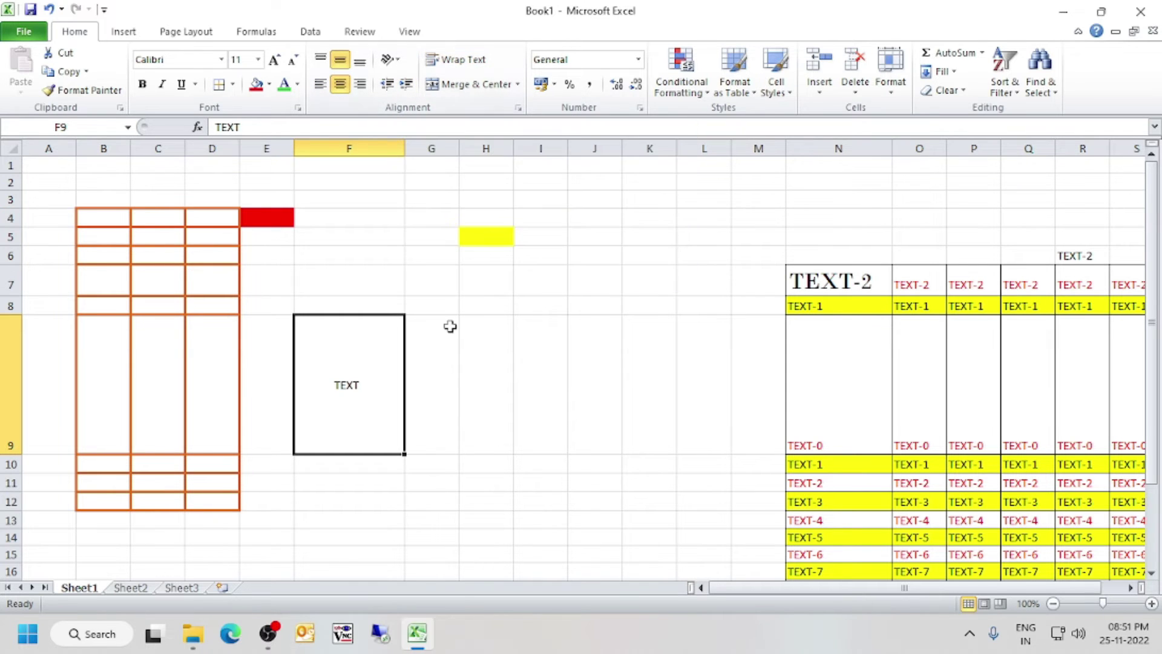
Replace the text in F9 with "MICROSOFT EXCEL"
click(480, 387)
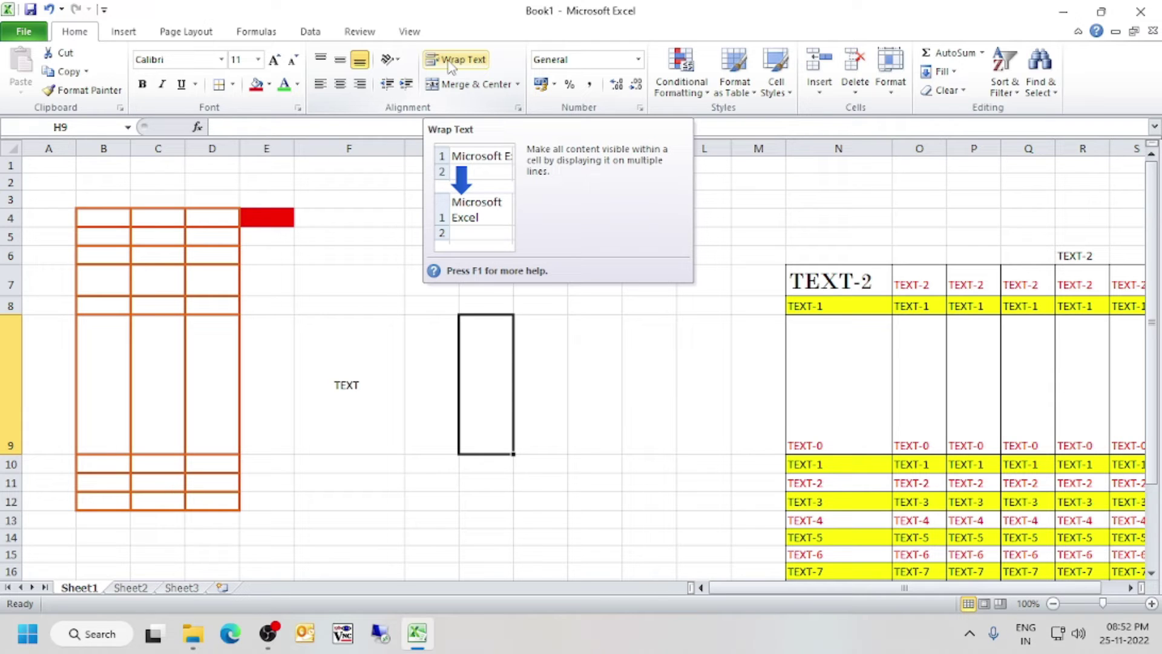
click(371, 343)
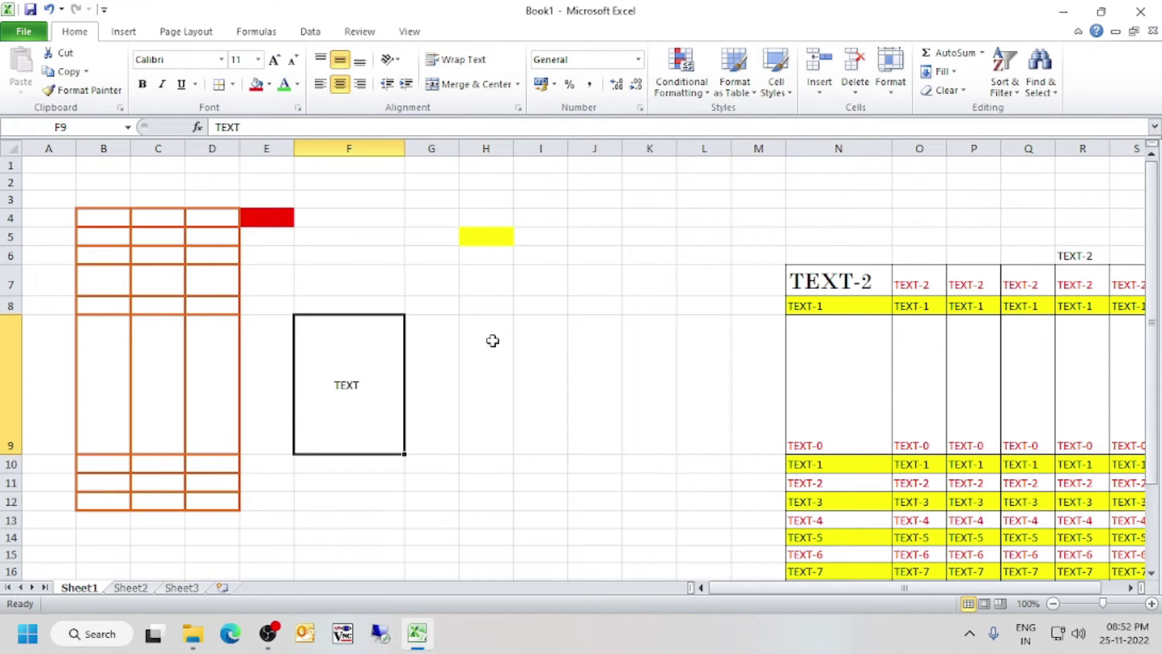
text(MICROSOFT EXCEL)
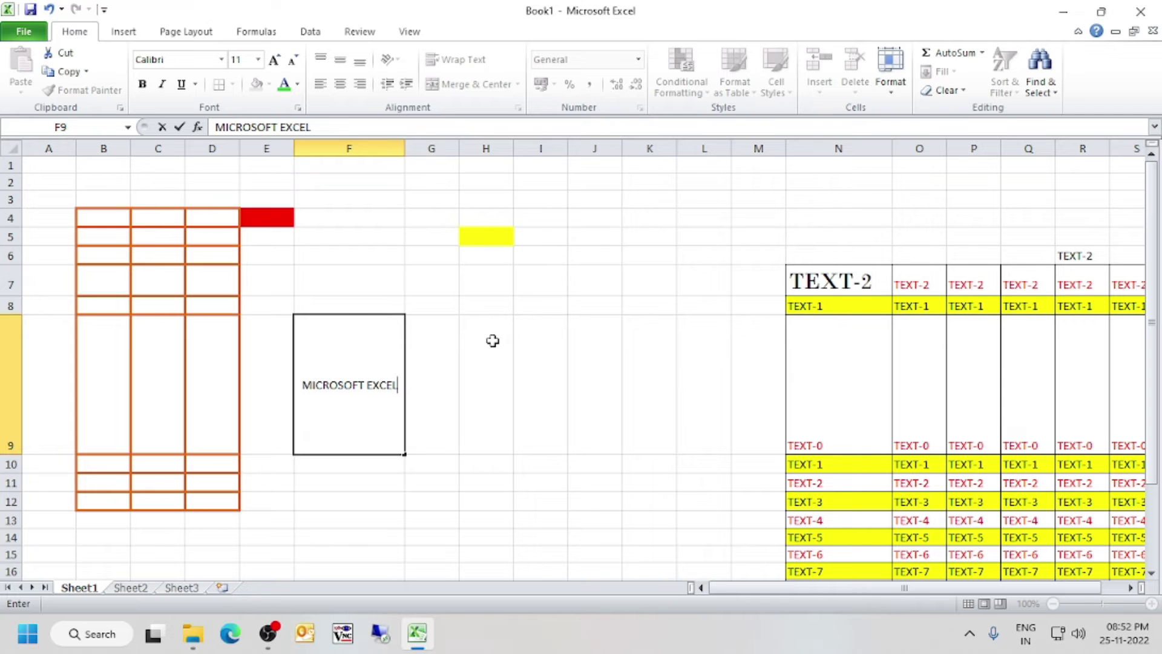
key(Return)
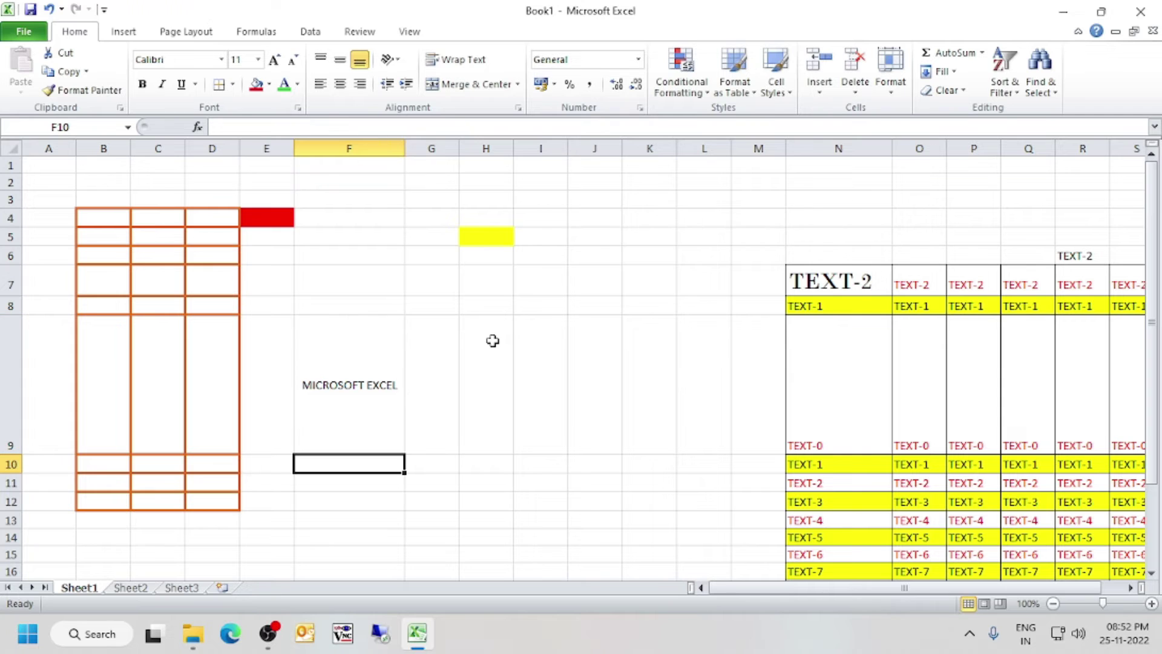
Narrow column F to about the width of column E, and select F9 and E9 to check which cell holds the text
double_click(406, 150)
drag(445, 147, 349, 169)
click(360, 410)
click(286, 379)
click(303, 395)
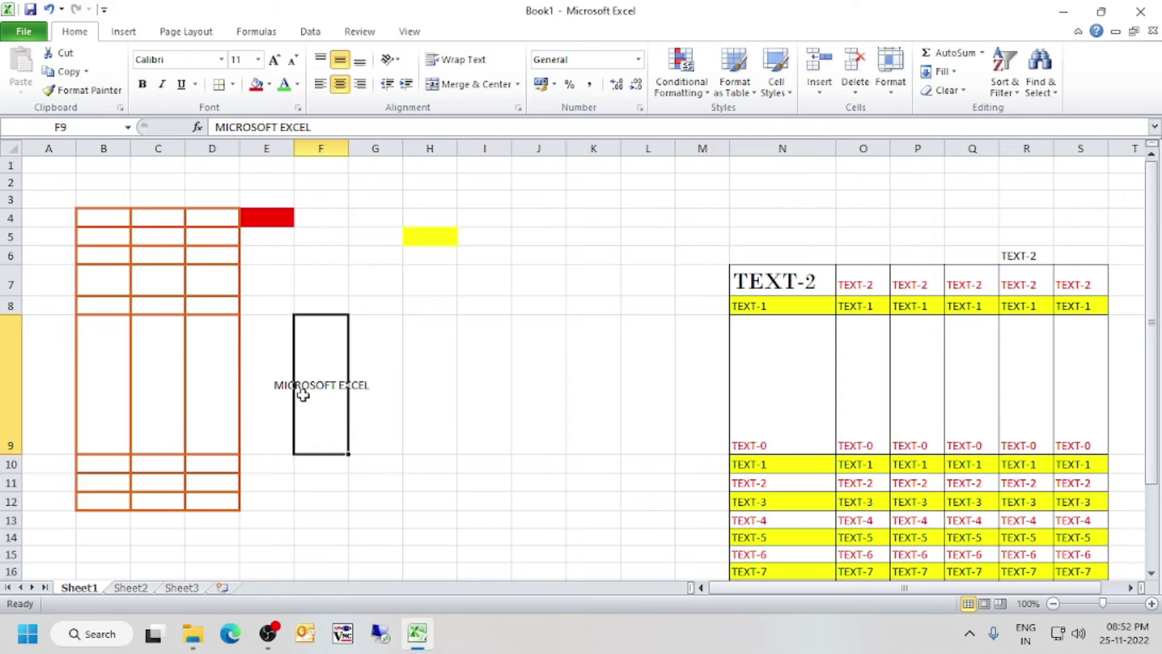
click(247, 397)
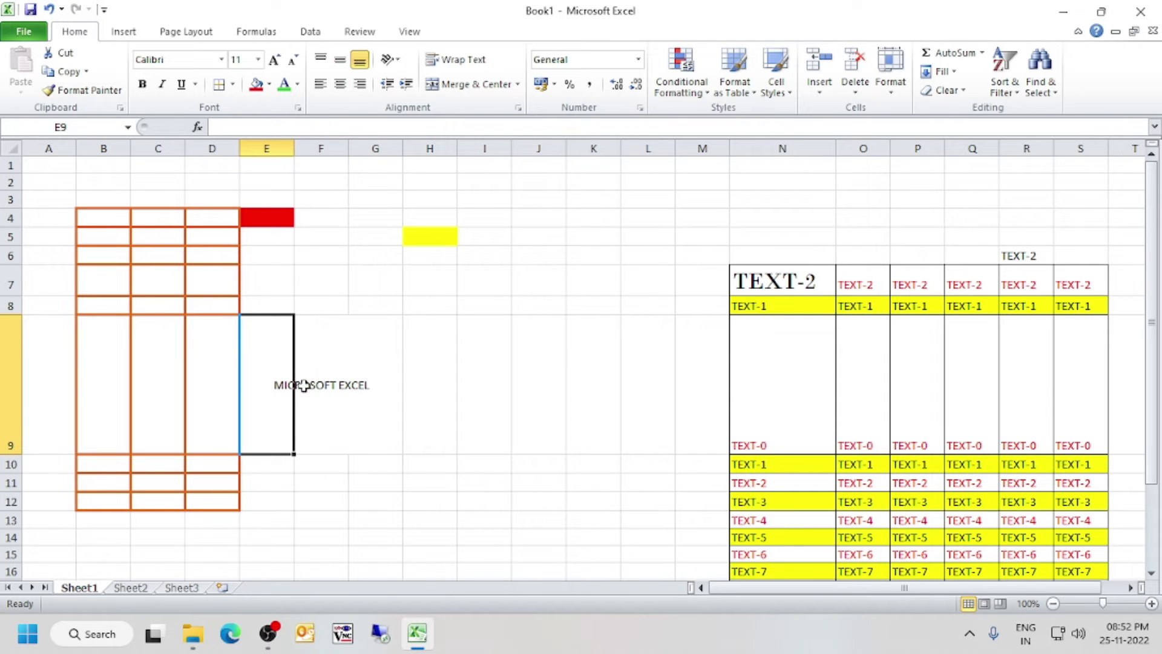
Left-align the text in F9, and select F9:G9 to show the cells the text spans
click(307, 379)
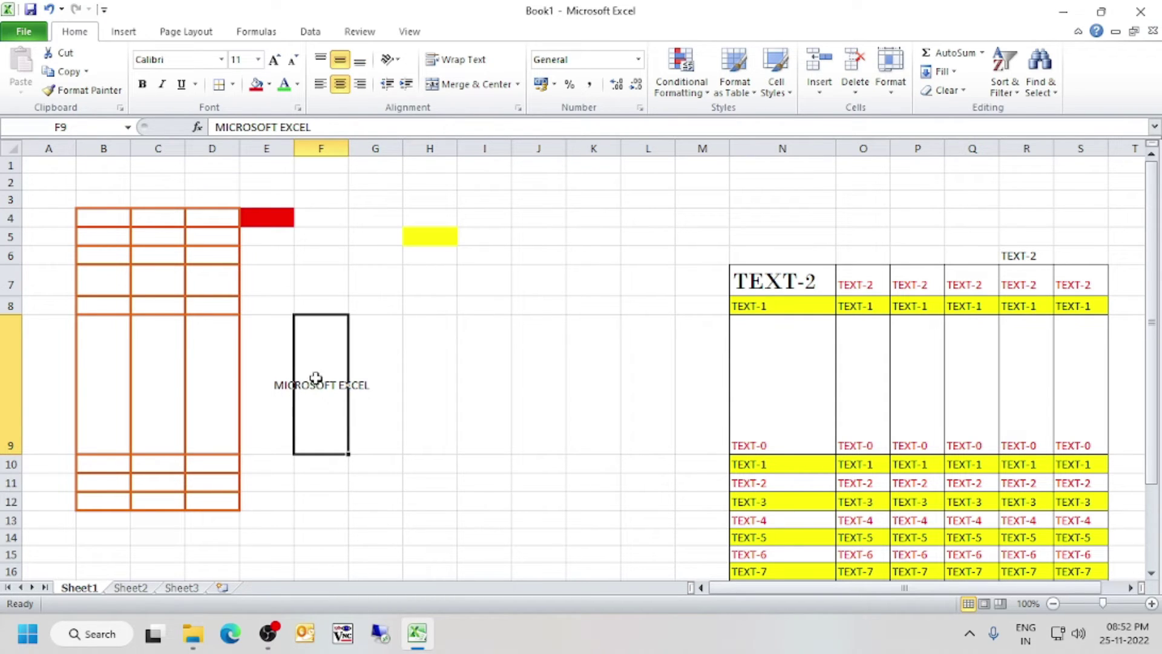
click(320, 83)
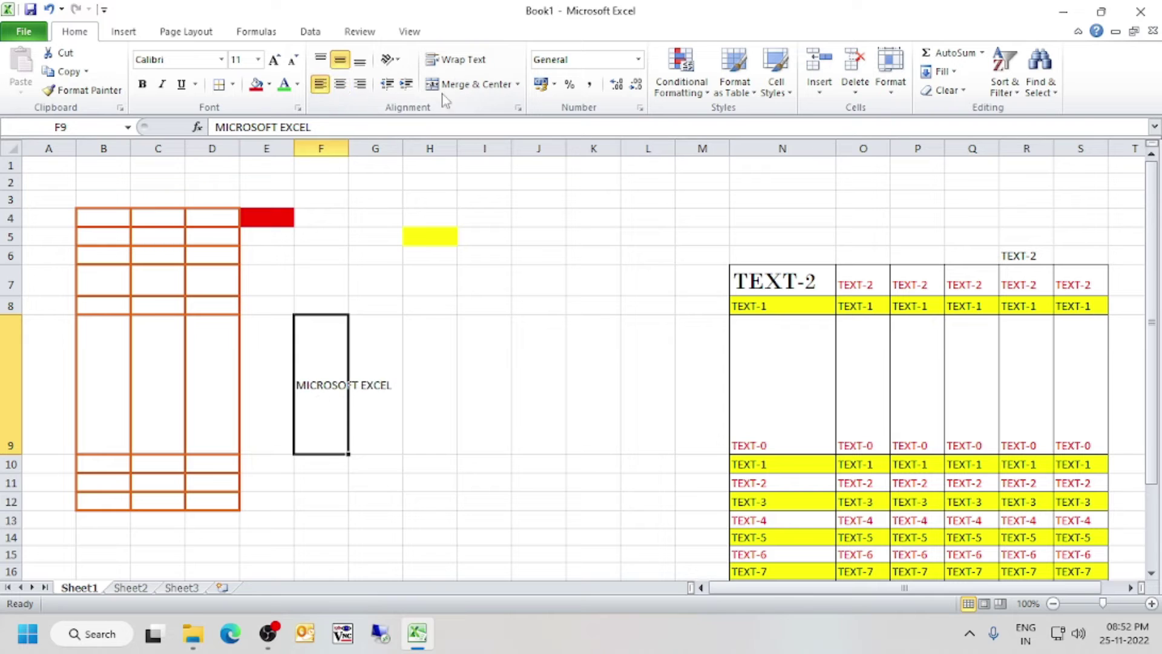
click(364, 471)
click(327, 402)
click(340, 464)
click(319, 362)
drag(311, 322, 365, 404)
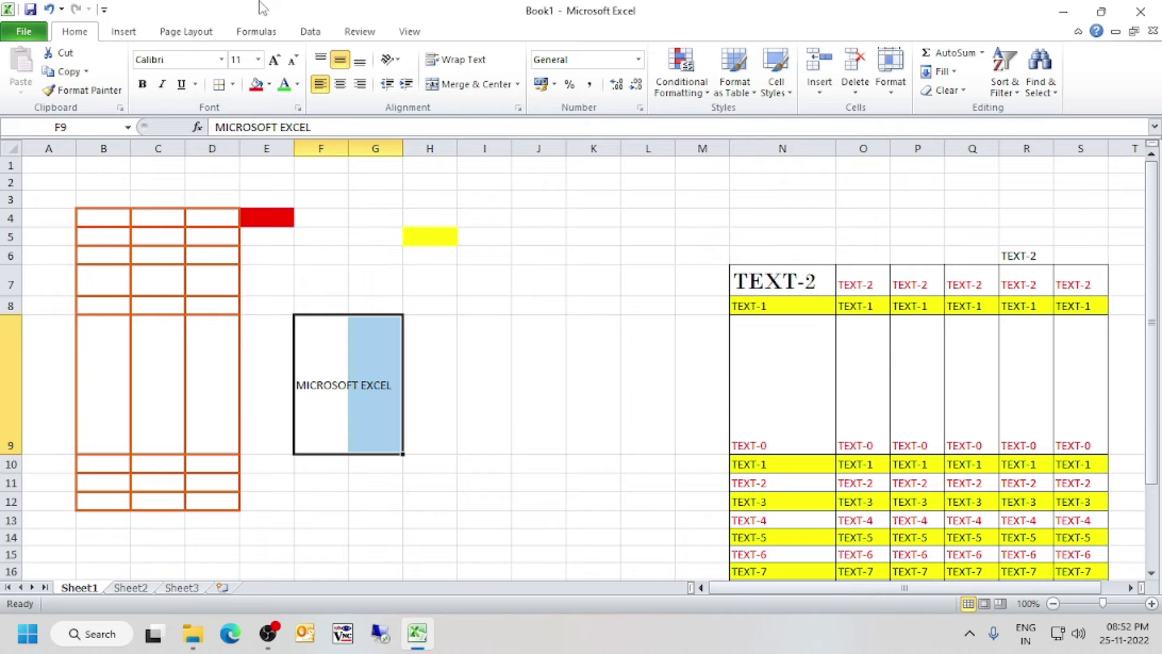
Apply outside borders around F9:G9 and select F9 to check its contents
click(232, 84)
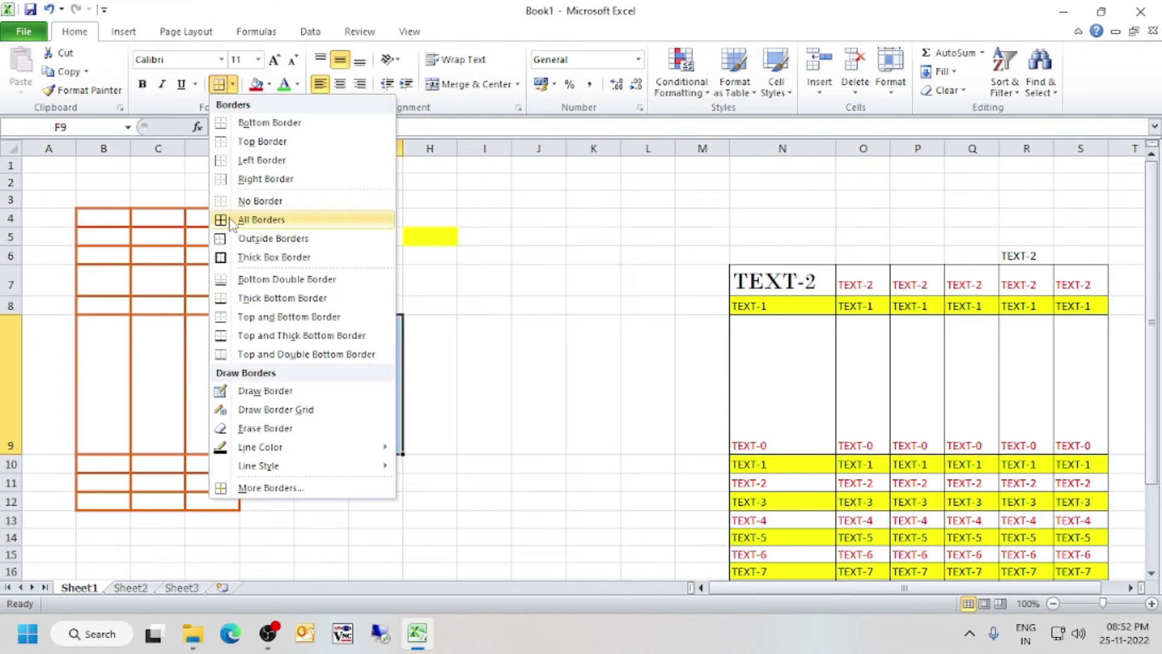
click(273, 238)
click(539, 464)
drag(376, 519, 375, 501)
click(339, 351)
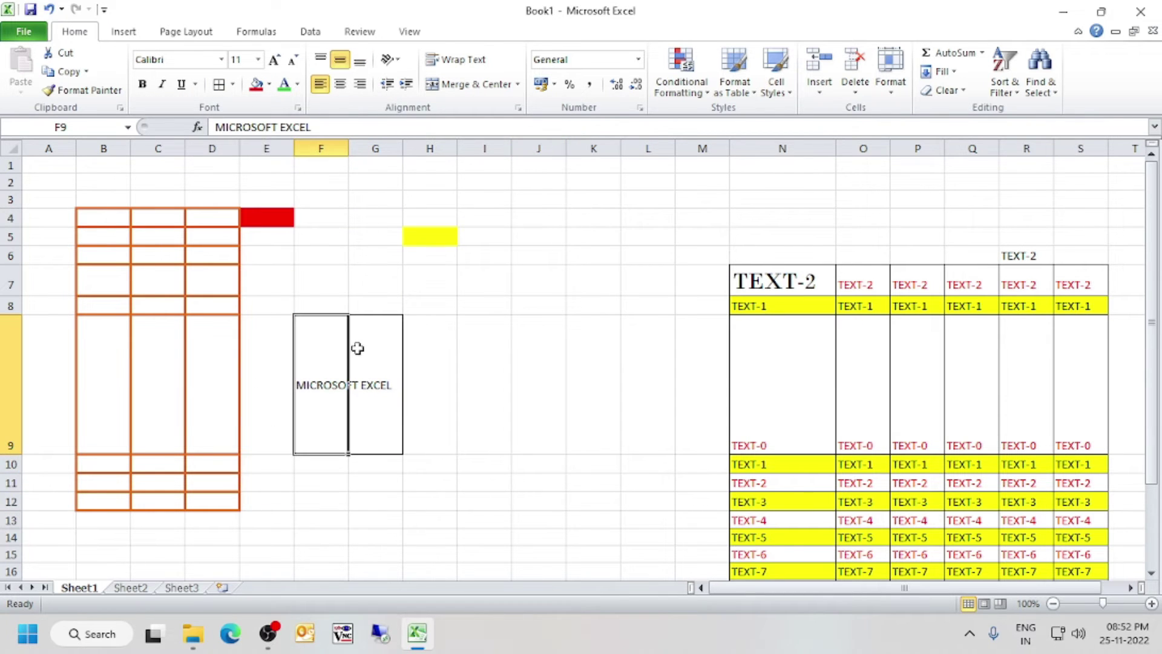
Select F9, G9 and nearby cells in turn to examine which cell holds the MICROSOFT EXCEL text
click(347, 498)
key(Right)
key(Right)
click(353, 400)
key(Left)
click(442, 435)
click(301, 373)
click(467, 459)
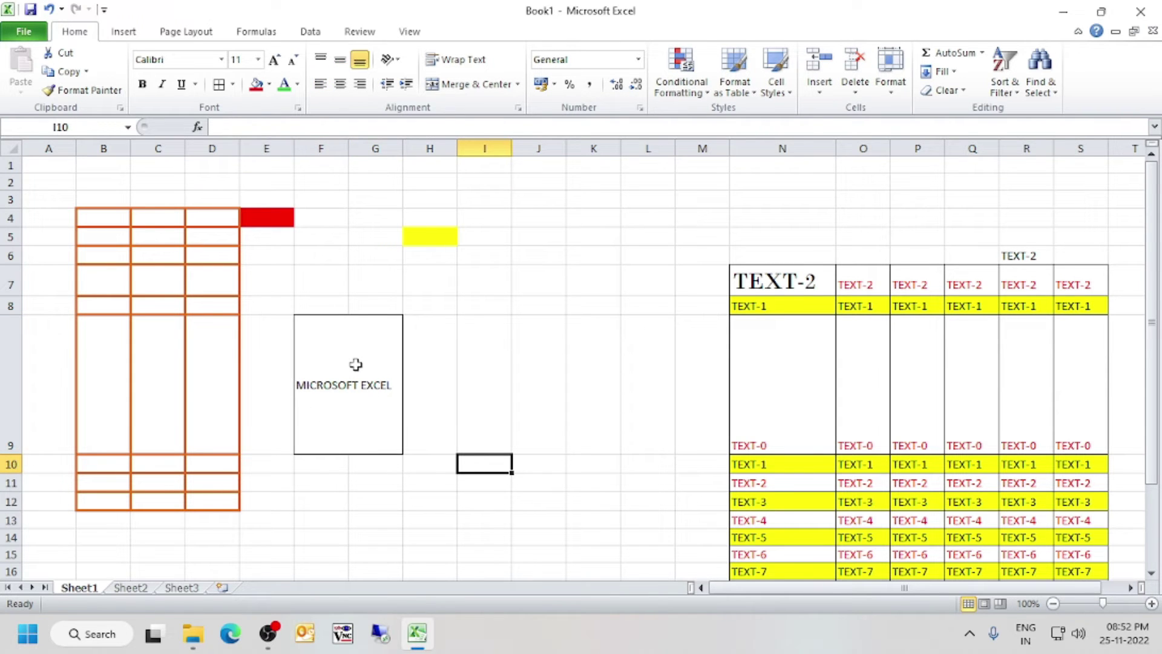
Auto-fit the height of row 9 to its content
double_click(14, 454)
click(360, 386)
click(345, 325)
click(331, 465)
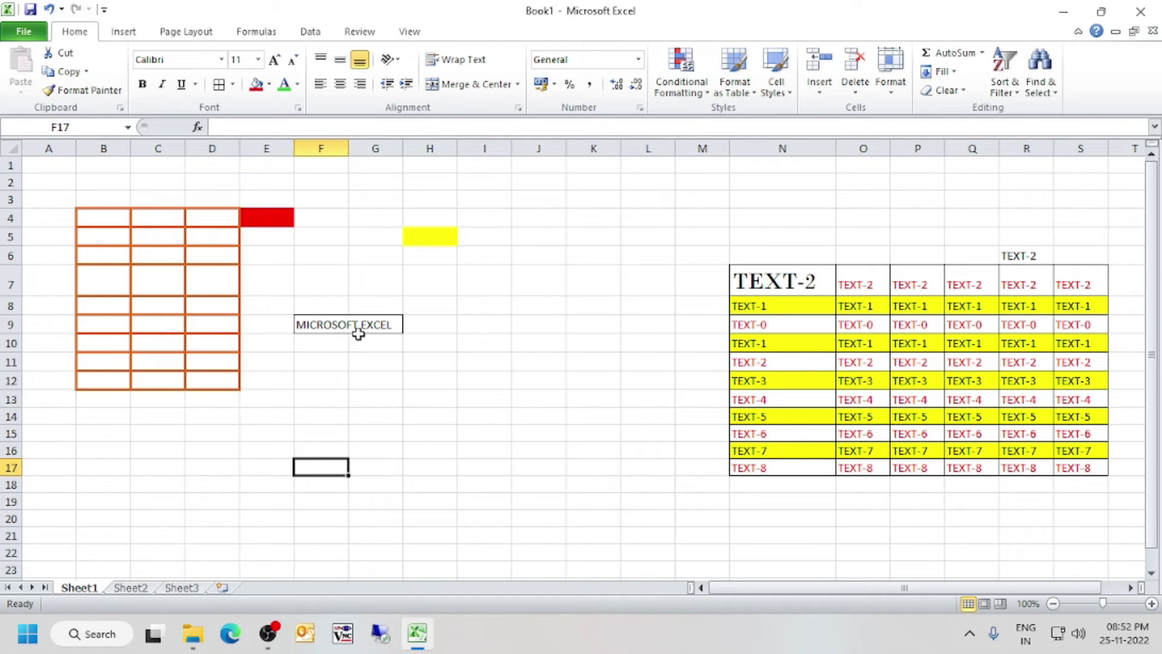
Select F9 and G9 alternately to compare the contents of the two bordered cells
click(321, 325)
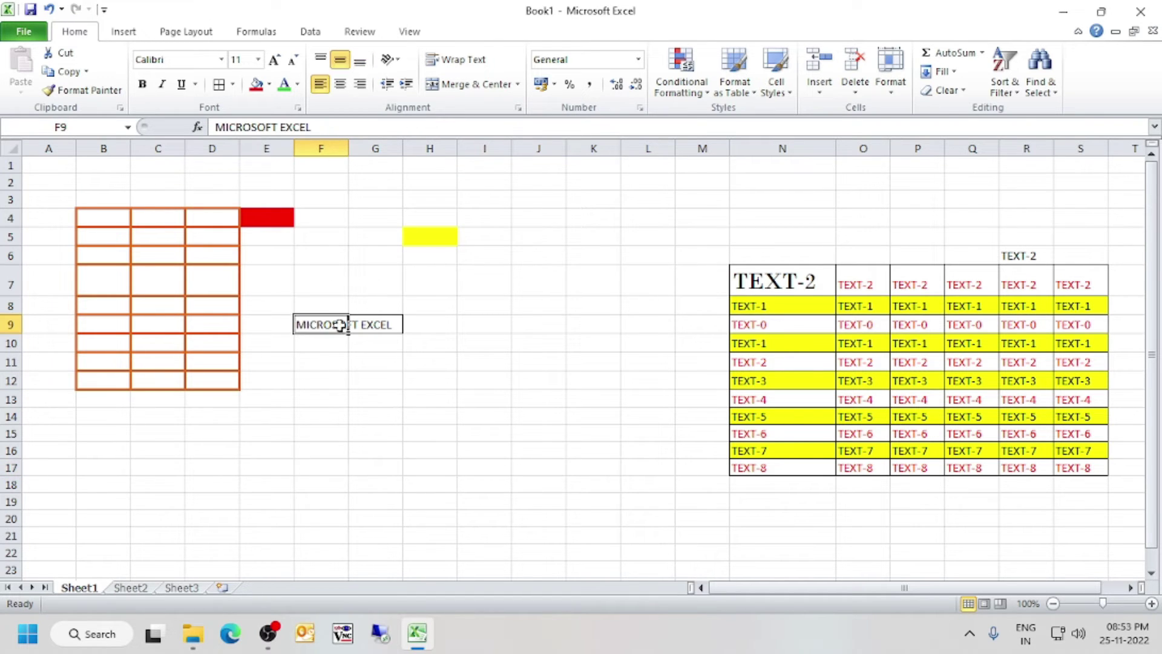
click(375, 323)
click(343, 382)
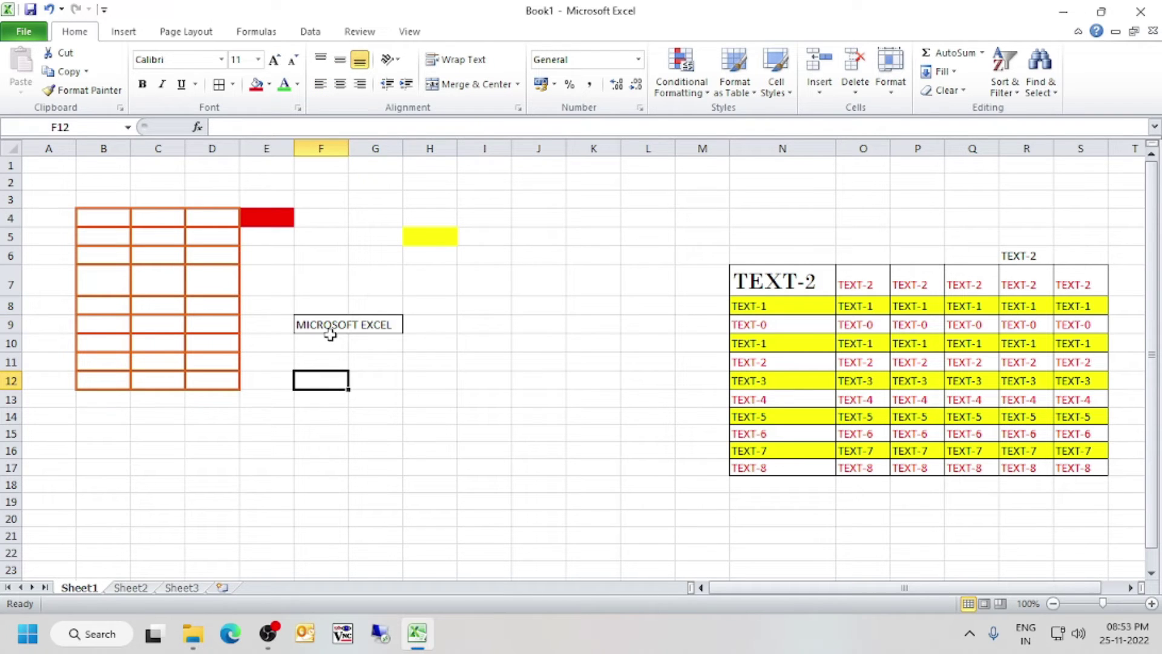
click(319, 323)
click(384, 325)
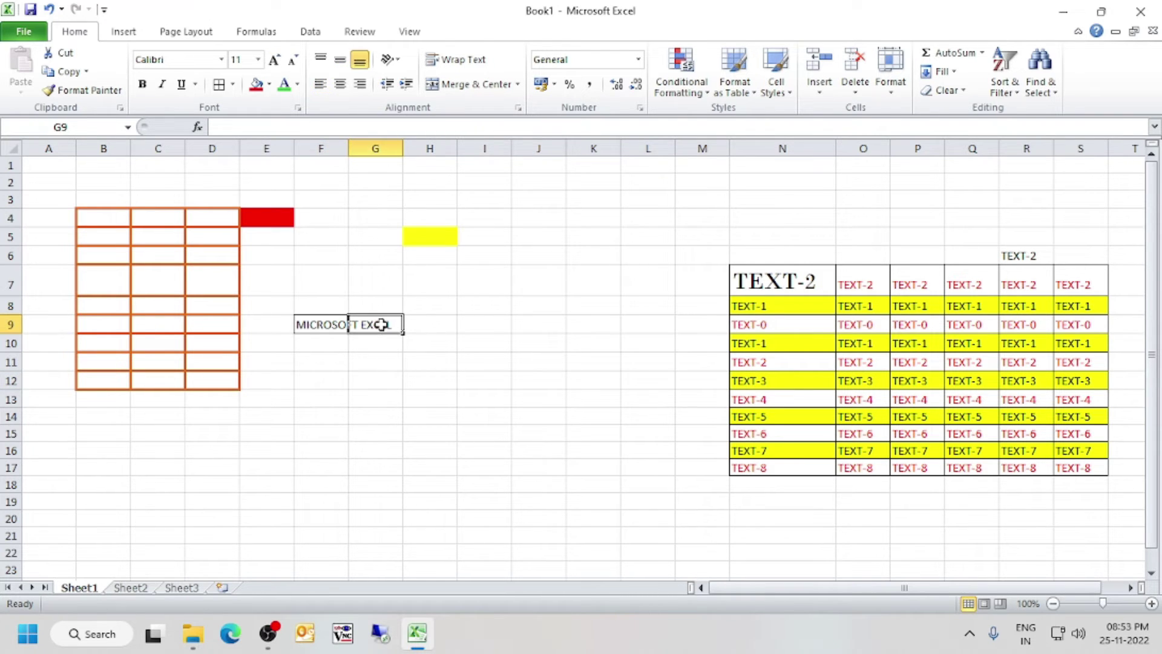
Enter "TEXT" in G9 beside the long text, check F9, and clear G9 again
click(396, 401)
click(377, 327)
key(Left)
key(Right)
text(TEXT)
key(Return)
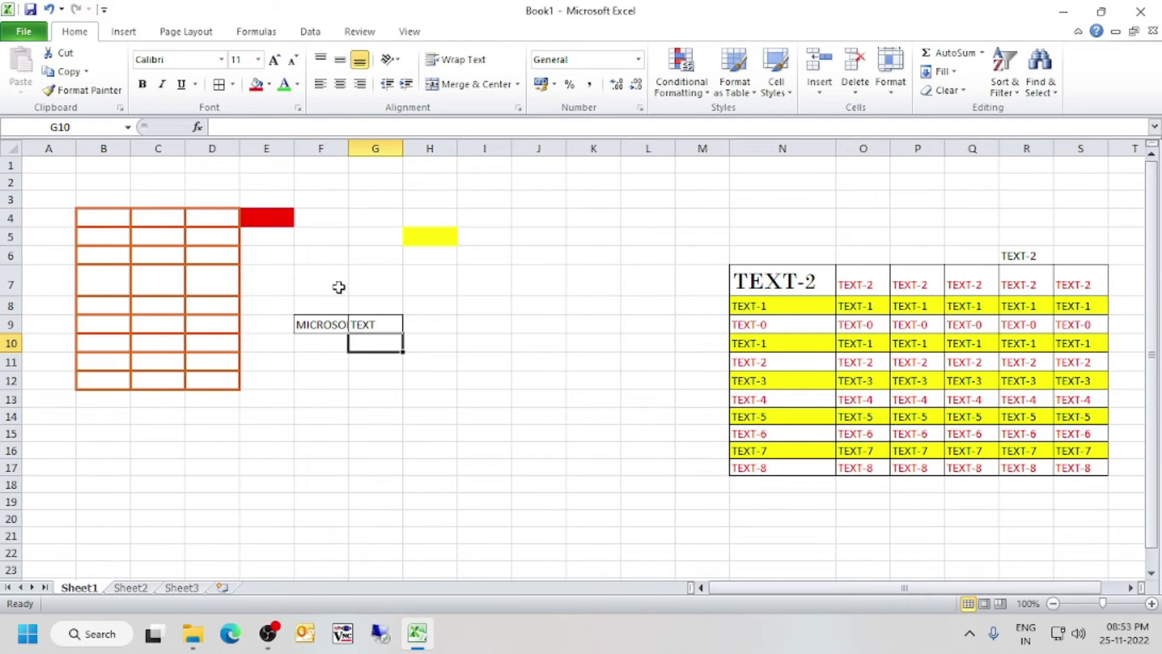
click(321, 327)
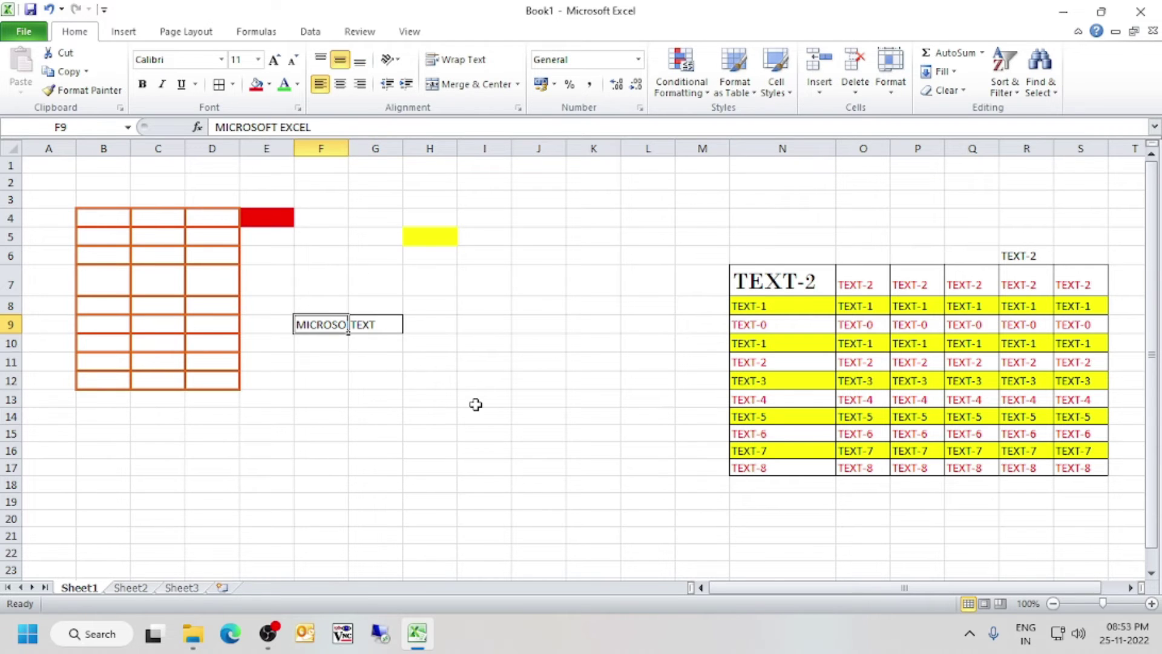
click(382, 326)
key(Delete)
Examine how the text in F9 extends over the empty G9 by selecting both cells and those around them
click(519, 424)
click(332, 319)
key(Down)
key(Down)
key(Down)
key(Down)
key(Right)
click(360, 327)
click(340, 325)
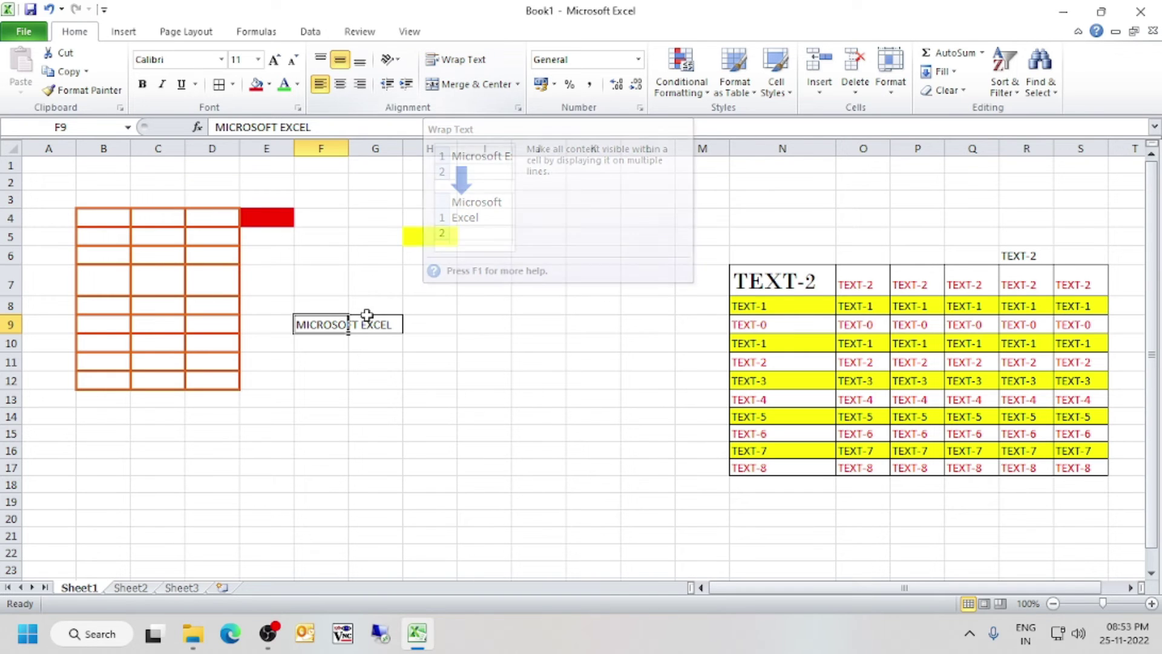
click(326, 378)
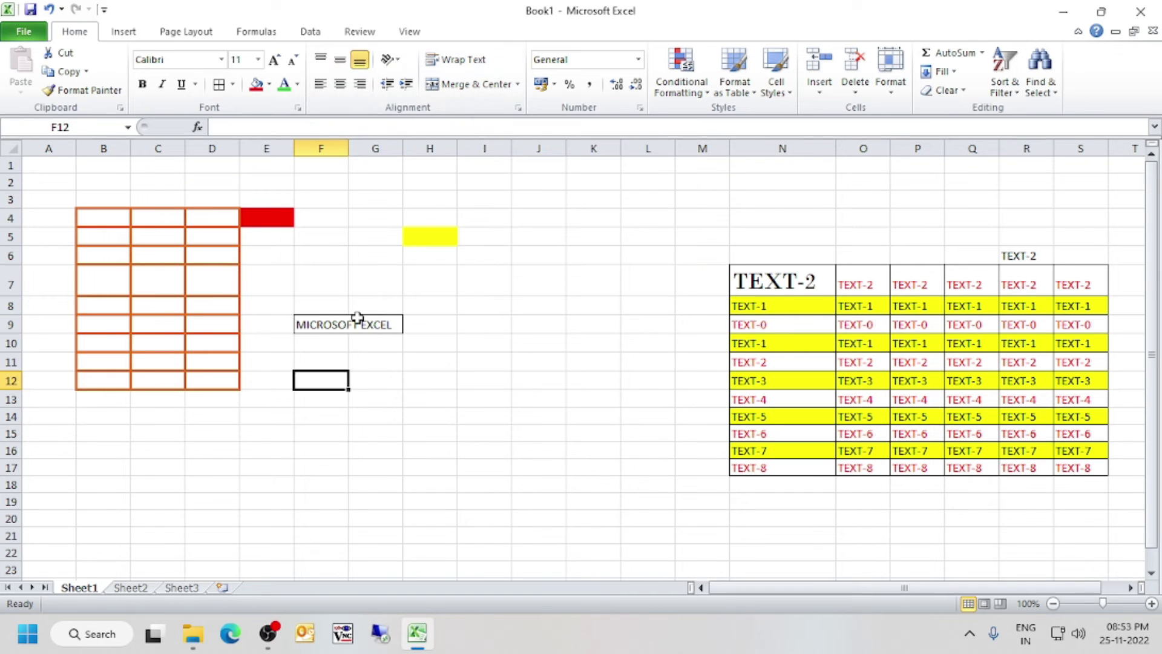
Turn on text wrapping for F9
click(327, 325)
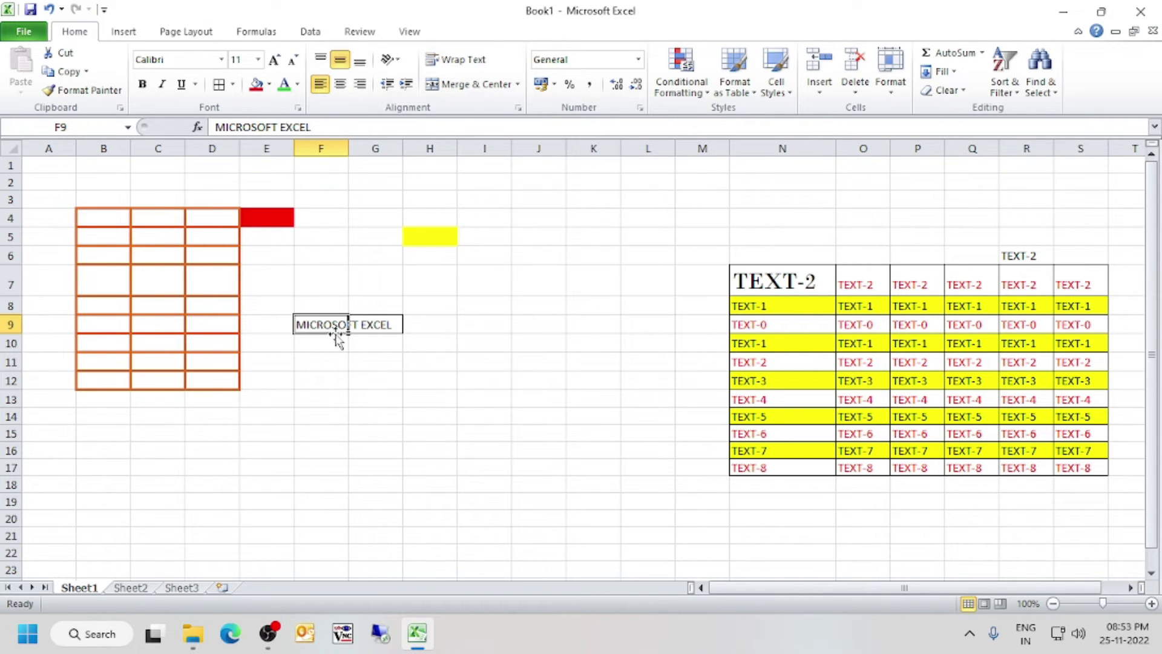
click(462, 59)
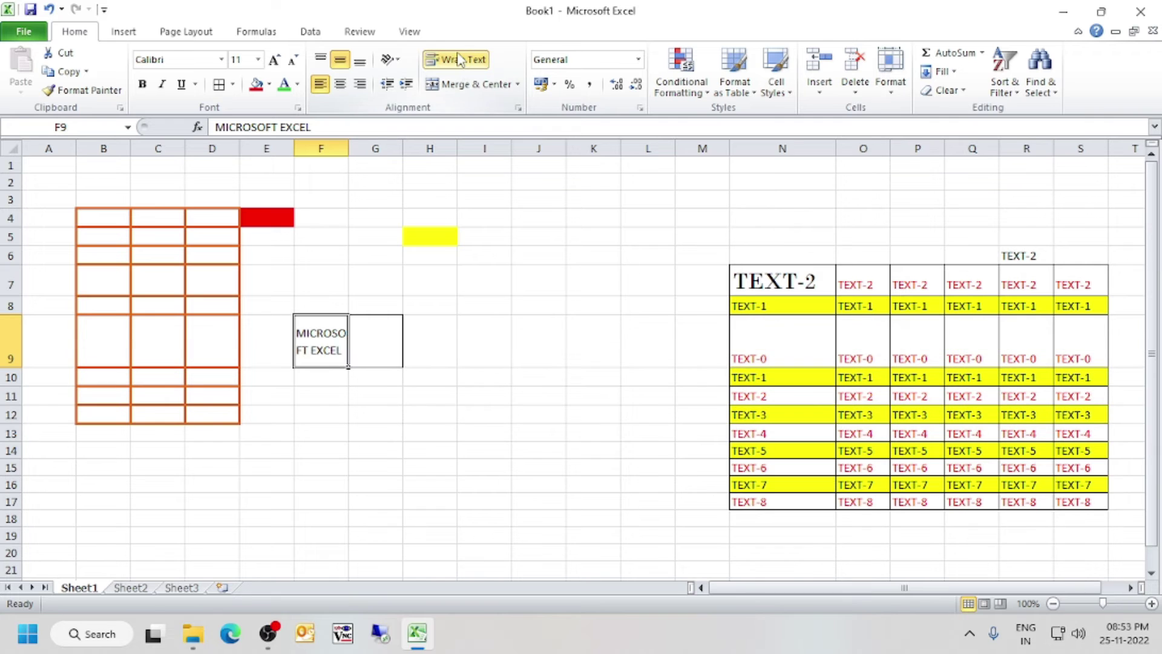
click(283, 448)
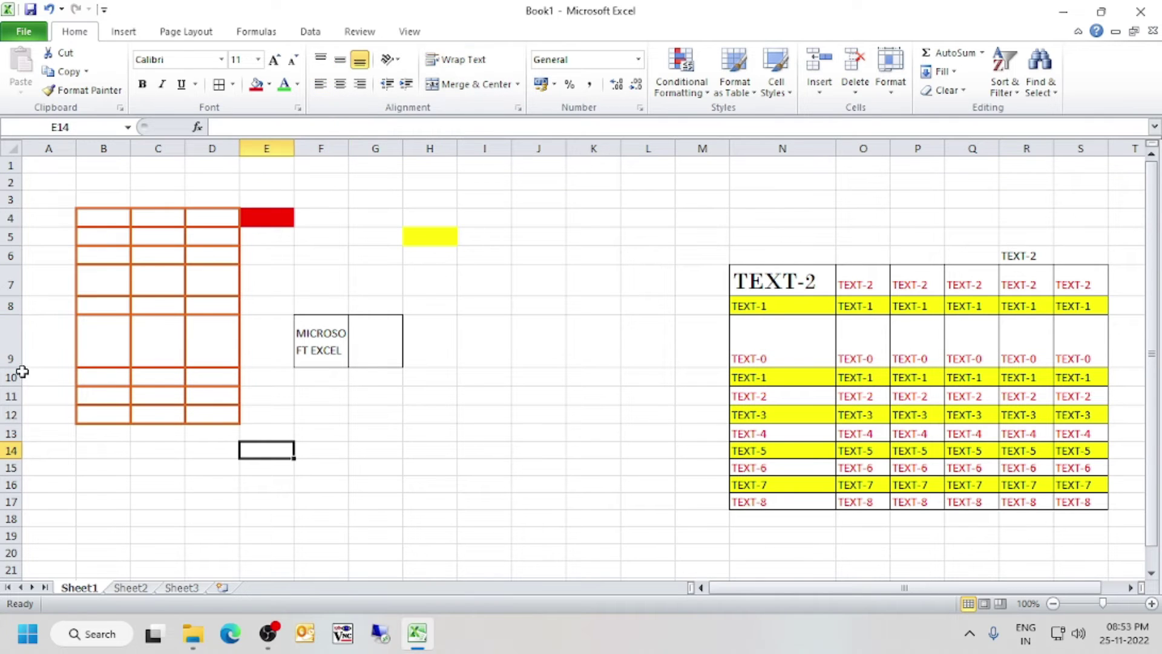
Check the height of row 9 against the heights of rows 7 and 2, leaving all of them as they are
drag(17, 364, 17, 363)
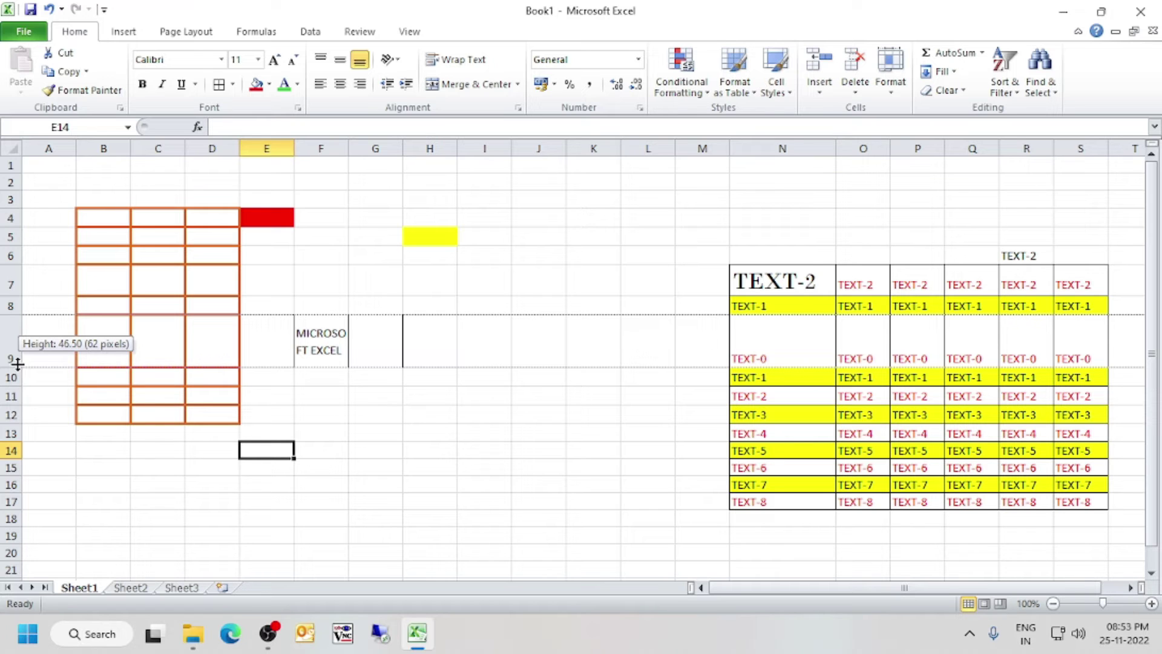
drag(17, 364, 17, 363)
drag(14, 295, 14, 295)
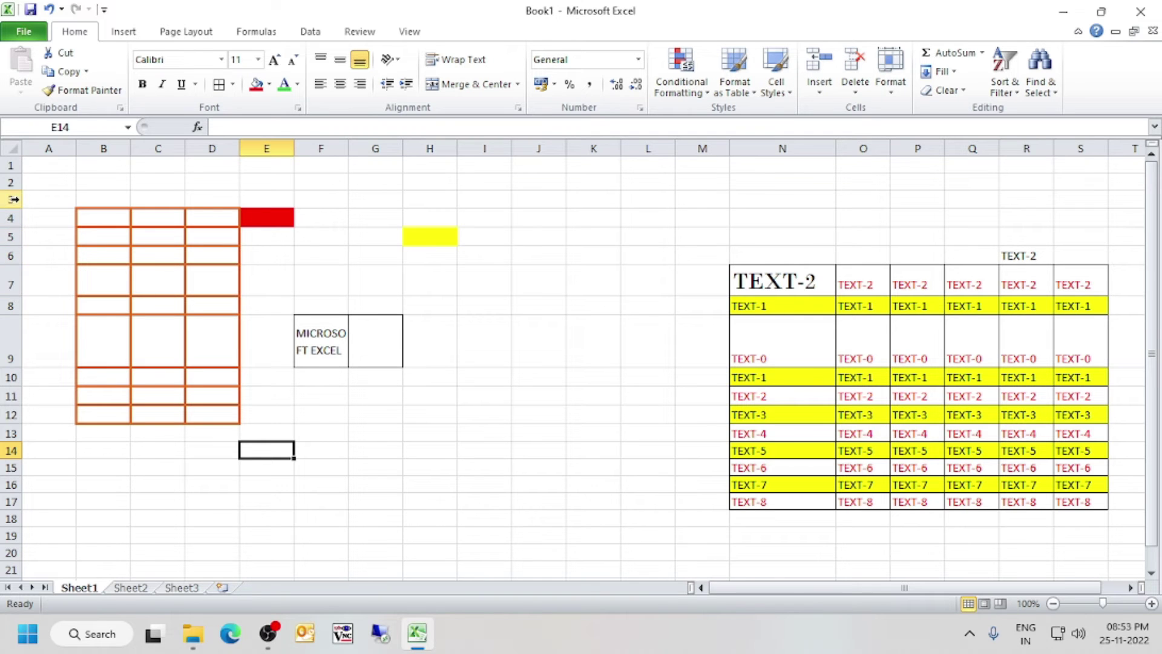
drag(20, 190, 20, 190)
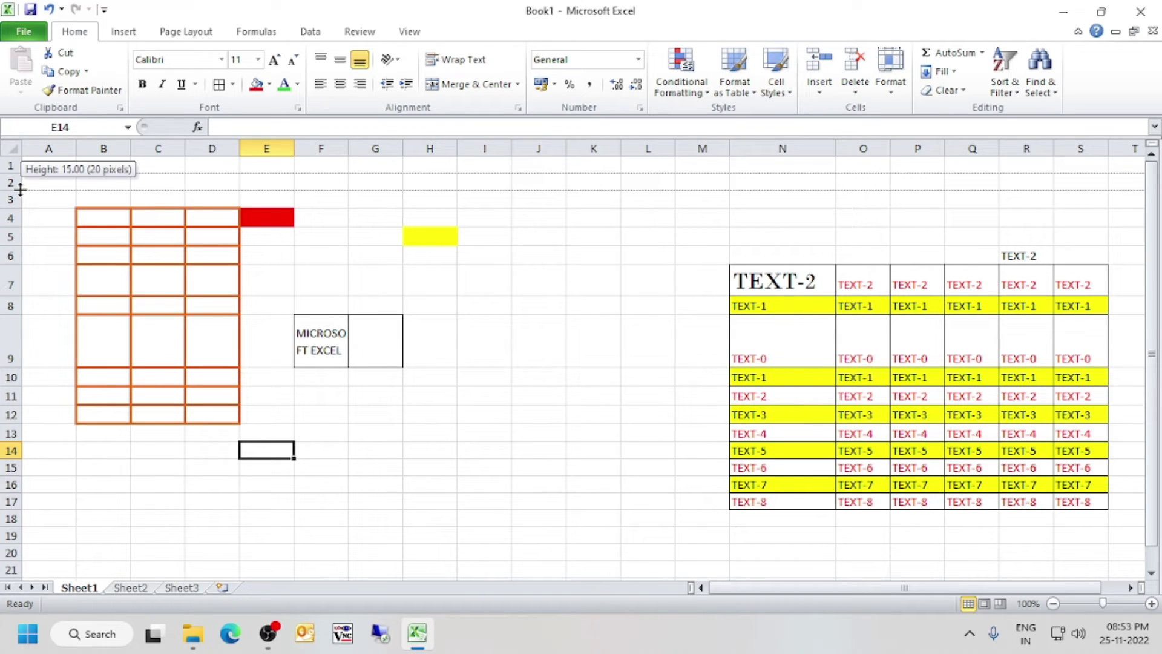
drag(20, 190, 20, 190)
Turn text wrapping in F9 off, on, and off again to compare both displays
click(336, 347)
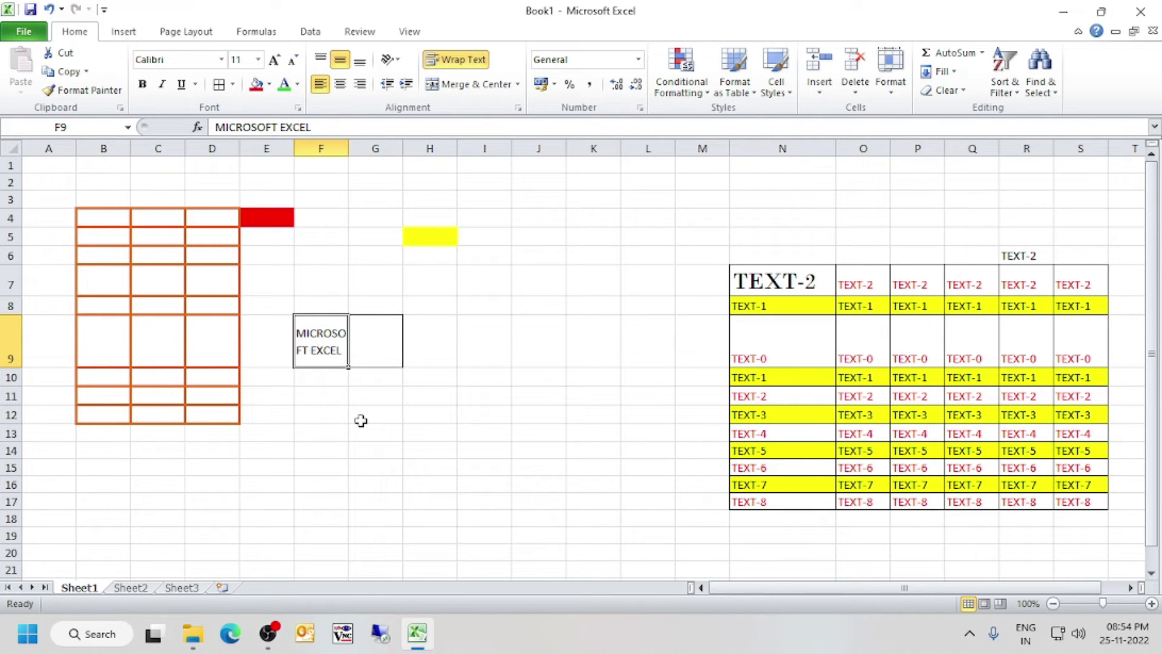
click(457, 61)
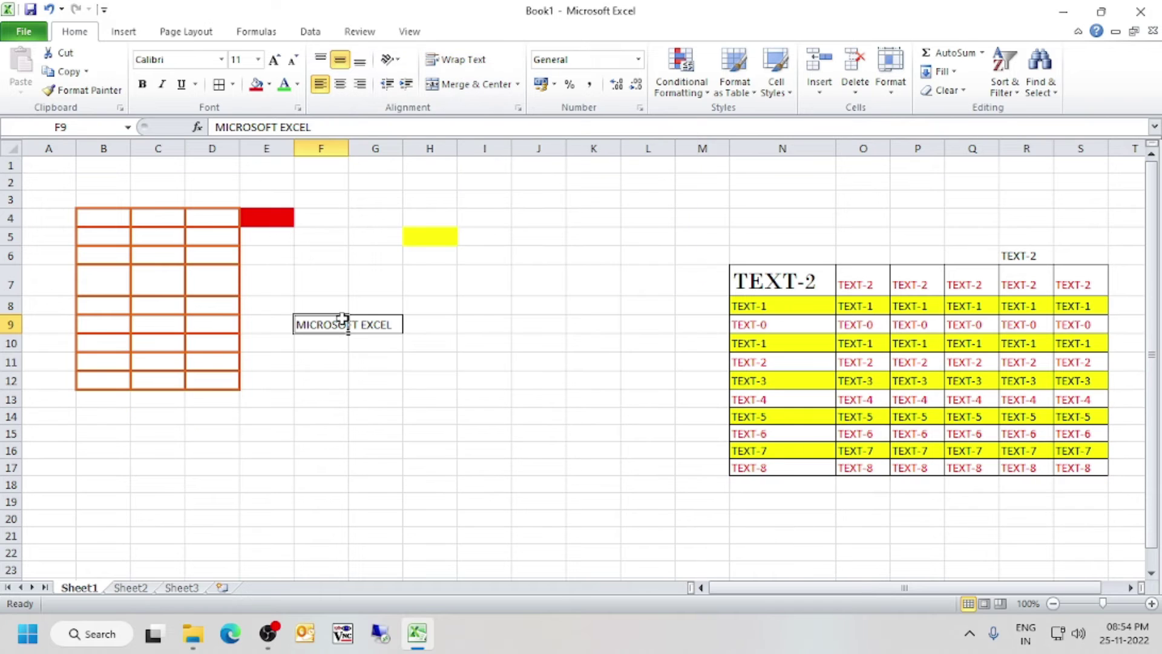
click(454, 63)
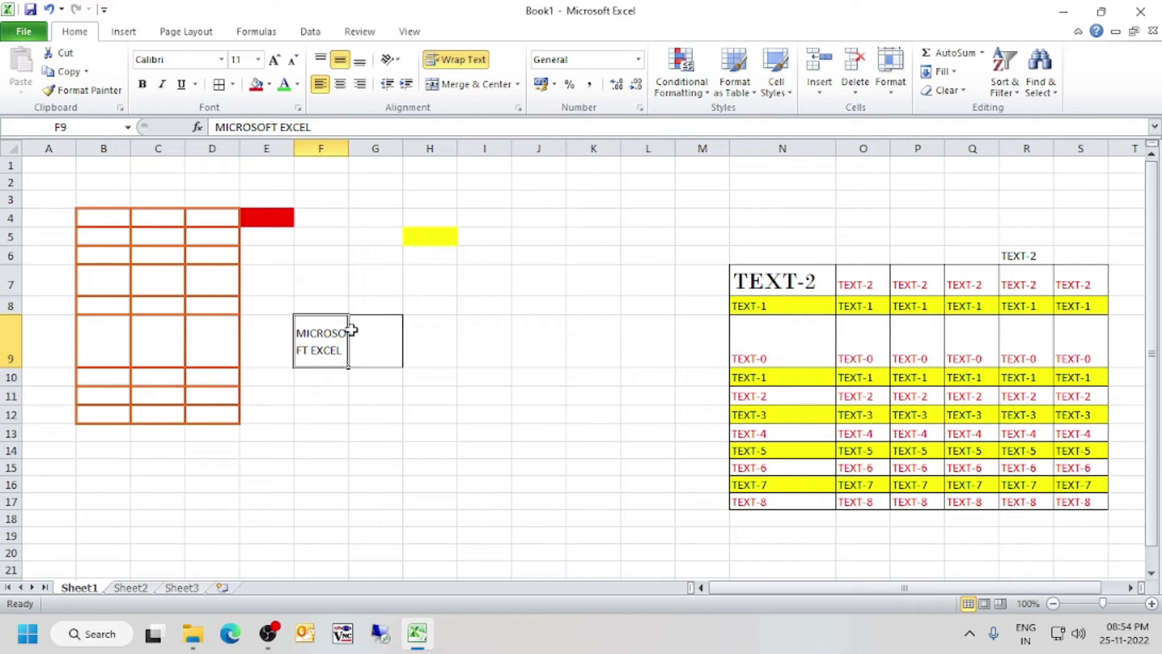
click(367, 390)
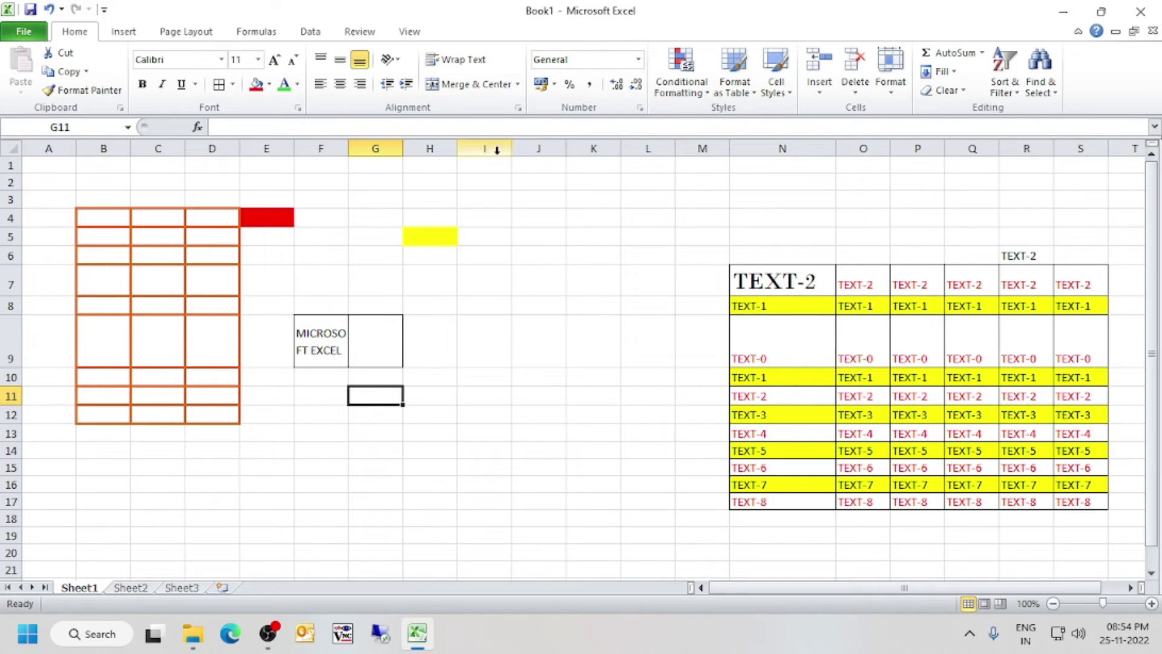
click(333, 346)
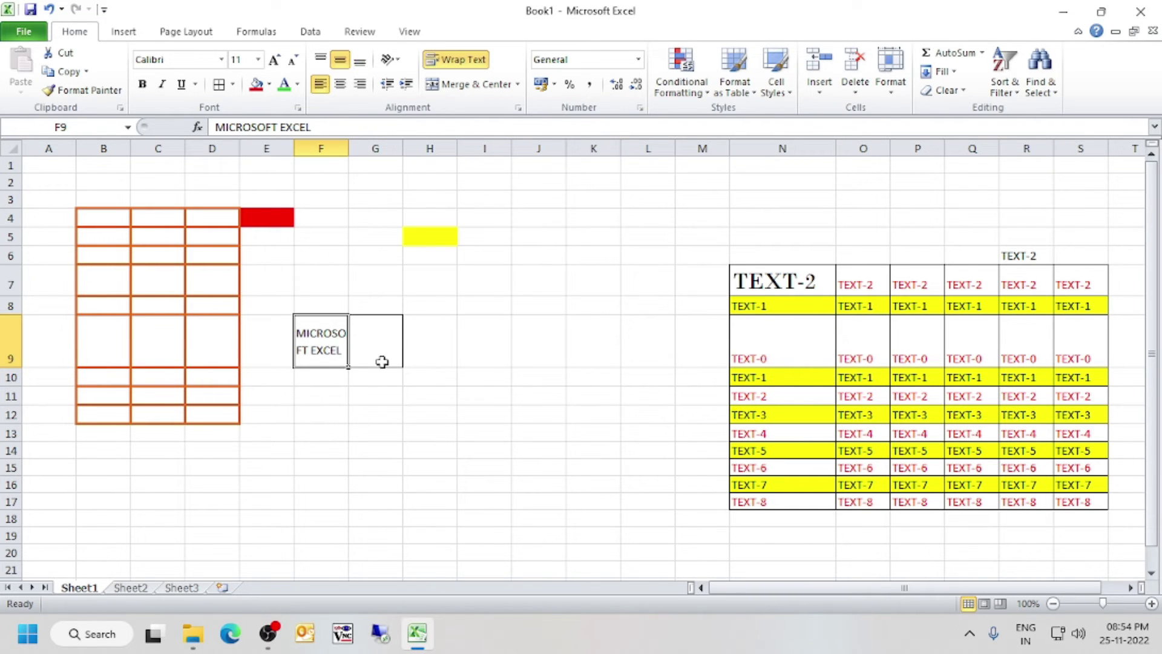
click(478, 60)
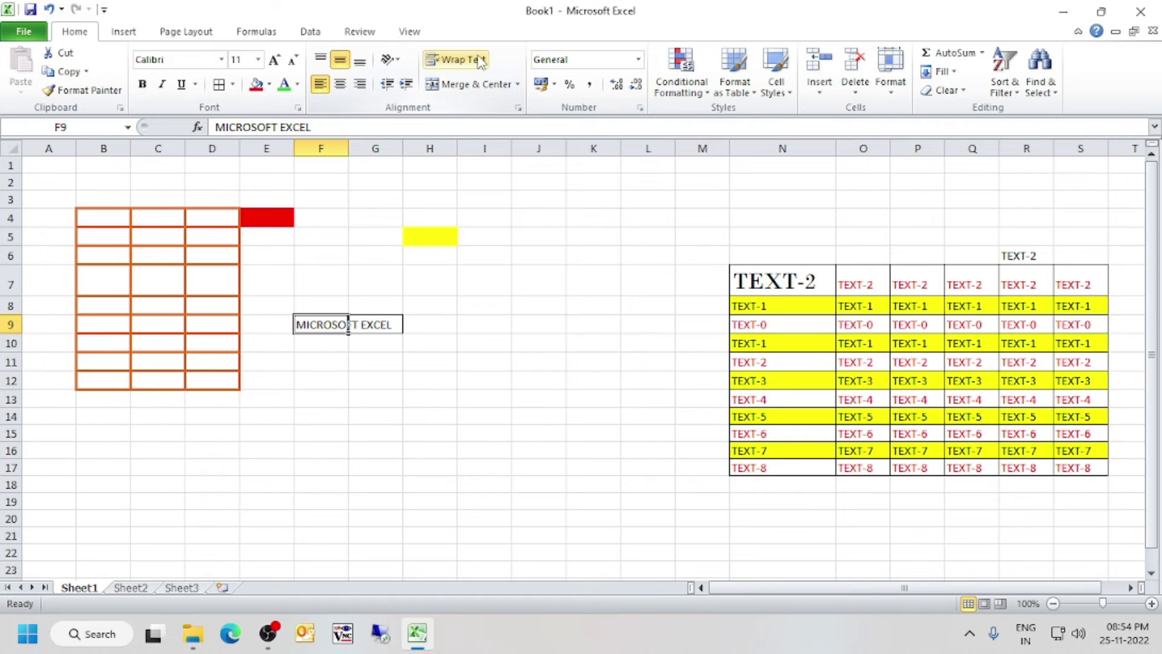
click(378, 400)
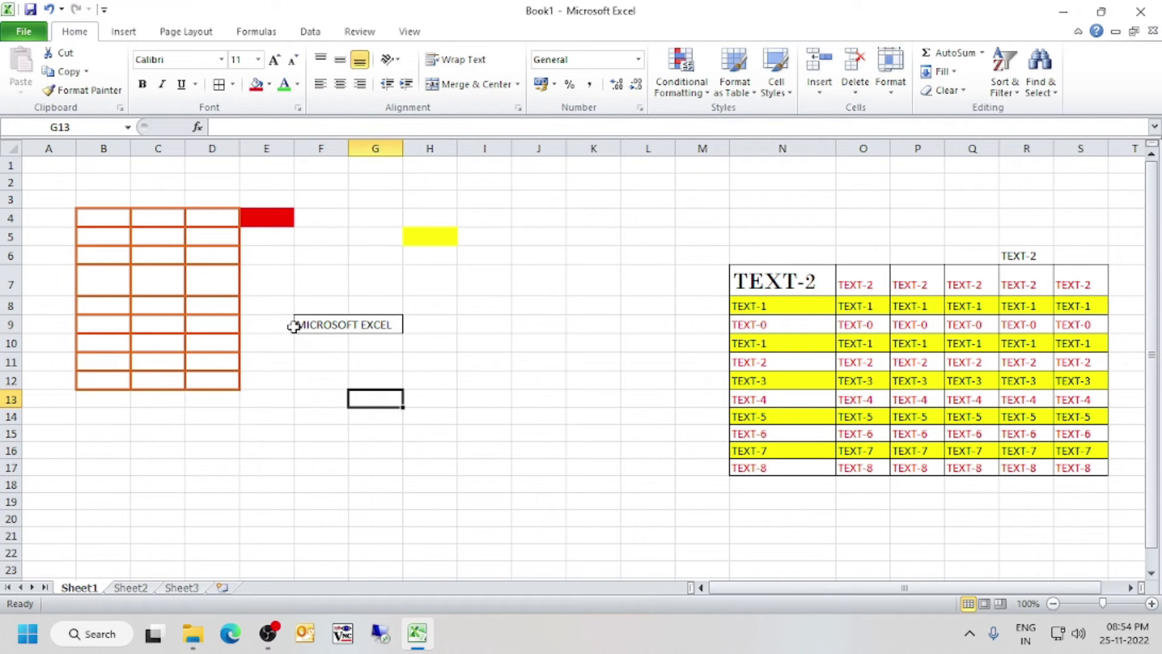
Review F9, G9 and the empty cells below them with wrapping turned off
click(330, 324)
click(391, 372)
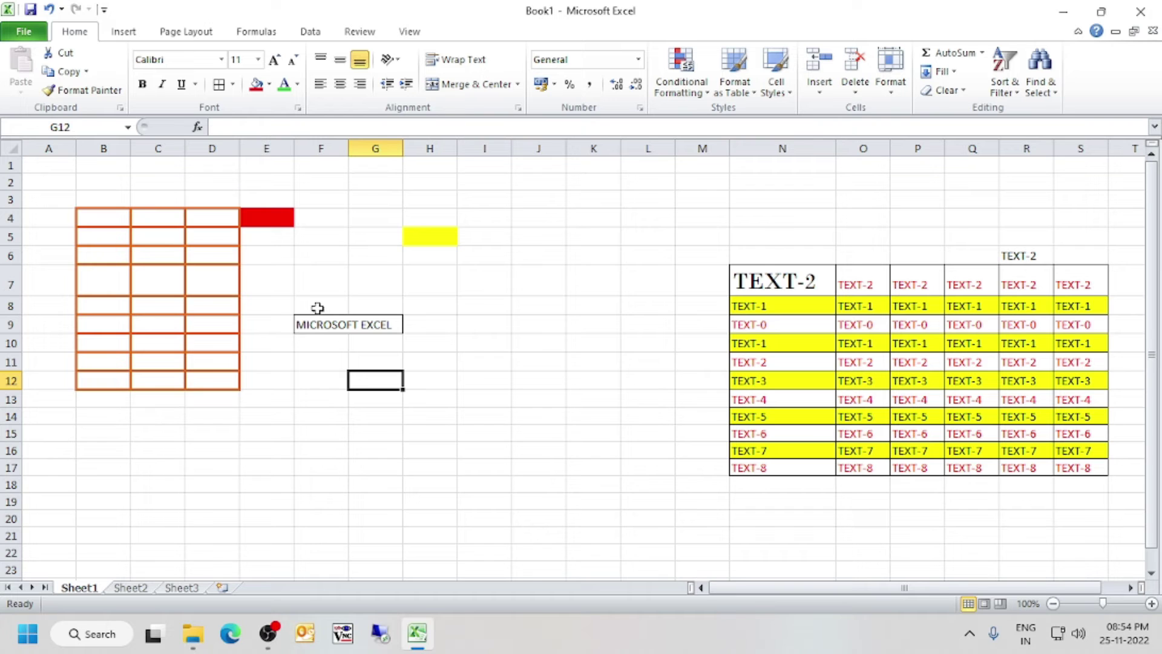
click(327, 339)
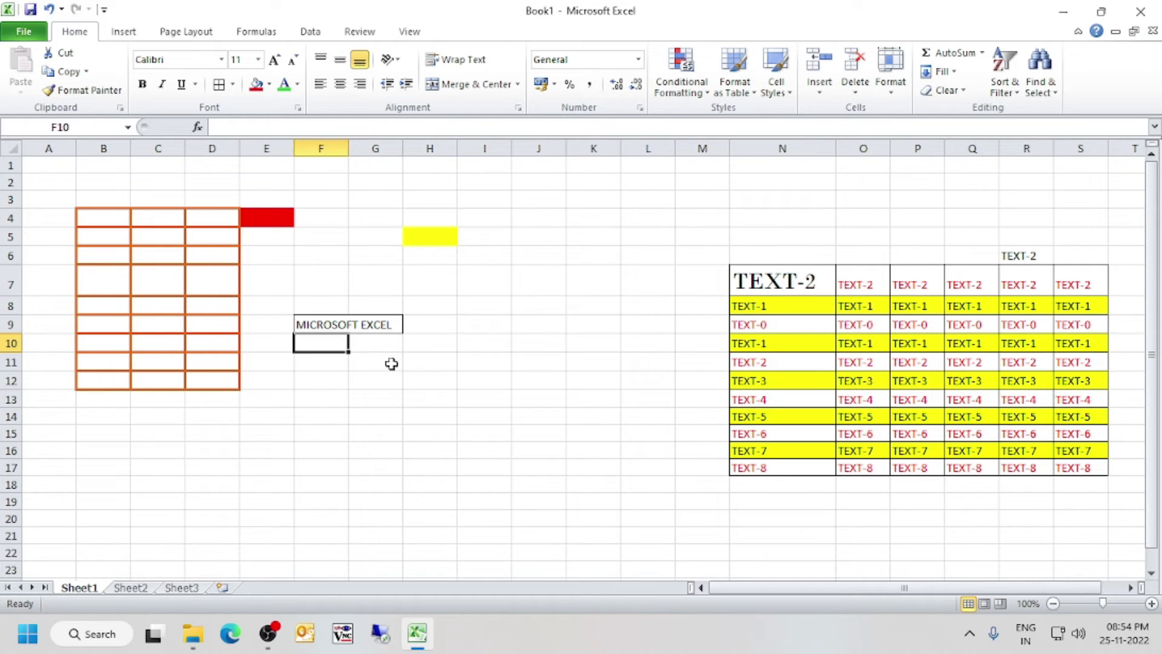
click(367, 436)
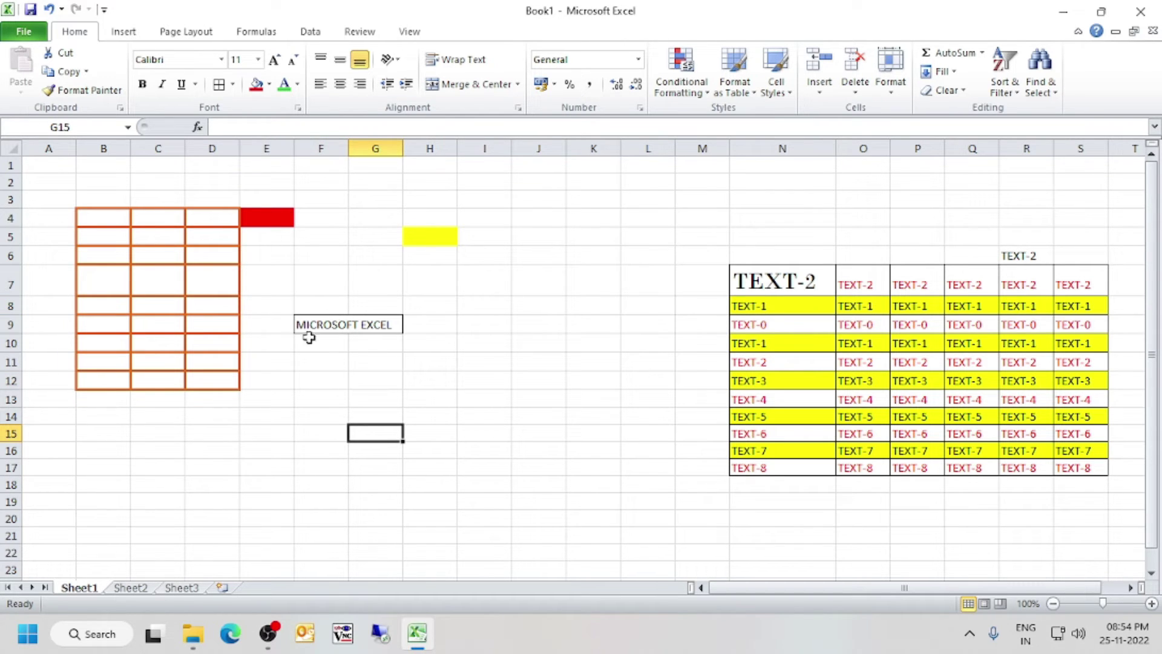
click(308, 327)
click(384, 325)
Clear the contents of F9:G9 and enter the heading "DESCRIPTION" in F9
drag(307, 324, 369, 324)
key(Delete)
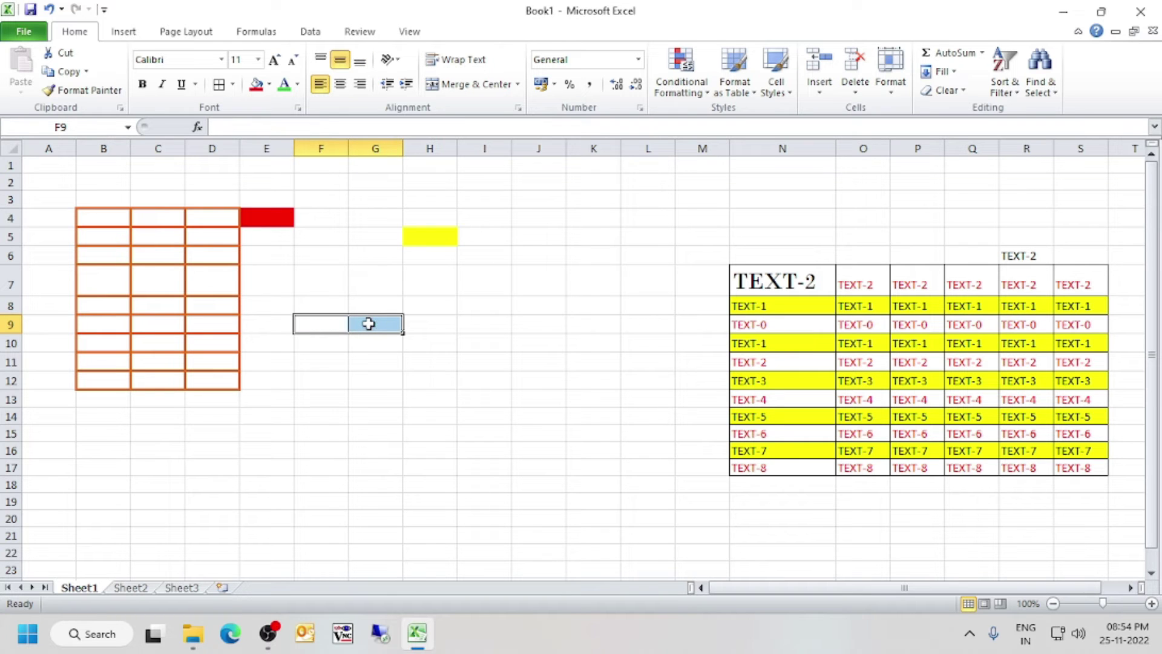
text(DESCRIPTION)
key(Return)
key(Down)
key(Left)
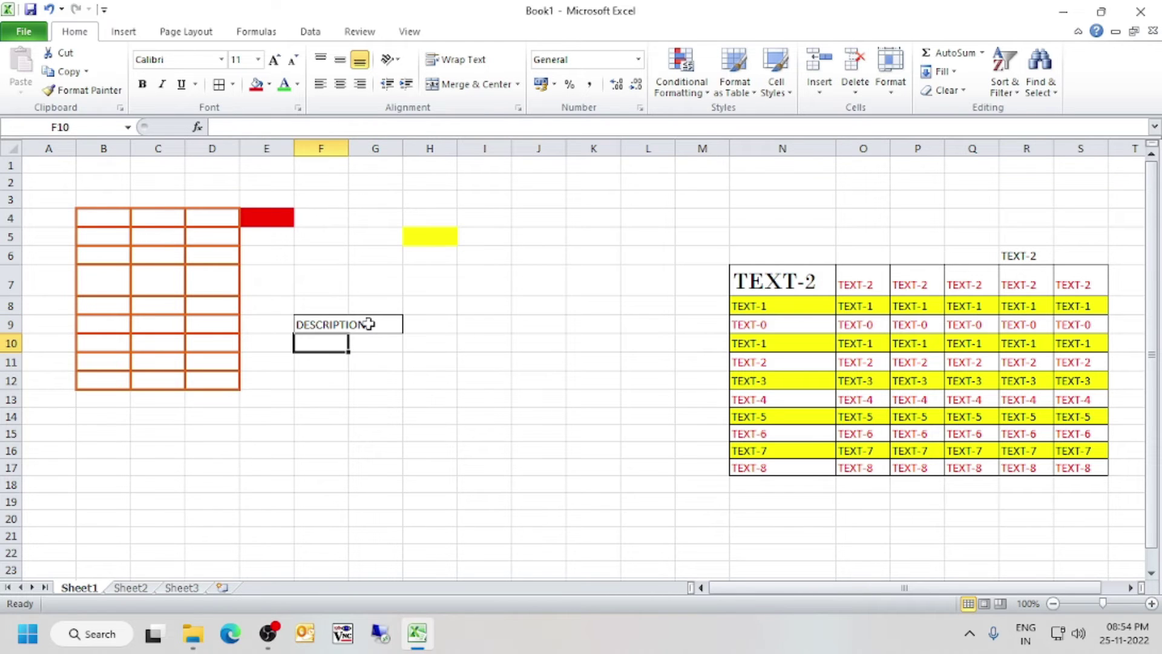
Enter the column labels "NAME" in F10 and "DEPARTMENT" in G10
text(NAMLE)
key(BackSpace)
key(BackSpace)
key(BackSpace)
key(BackSpace)
key(BackSpace)
text(NAME)
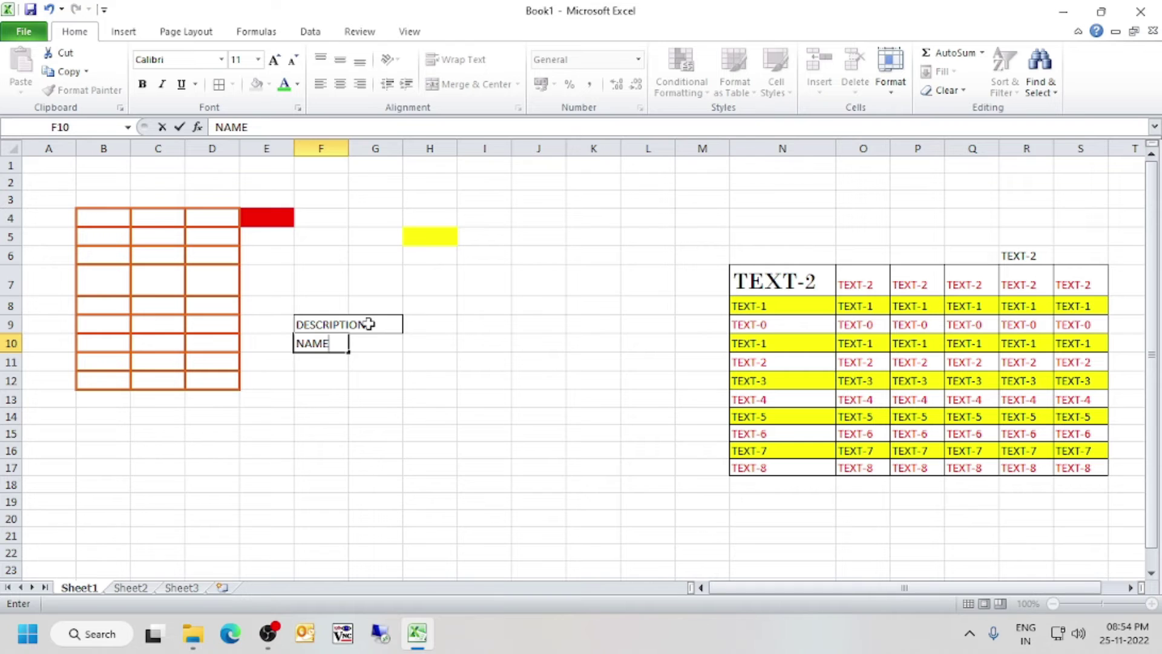
key(Tab)
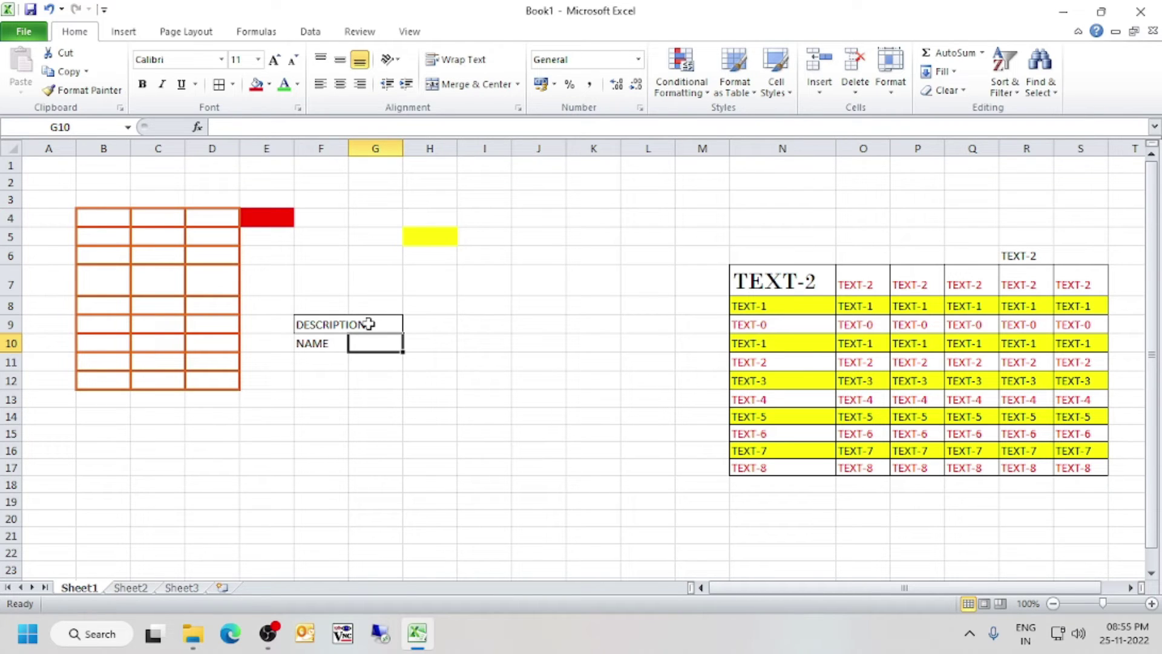
text(DEPARTMENT)
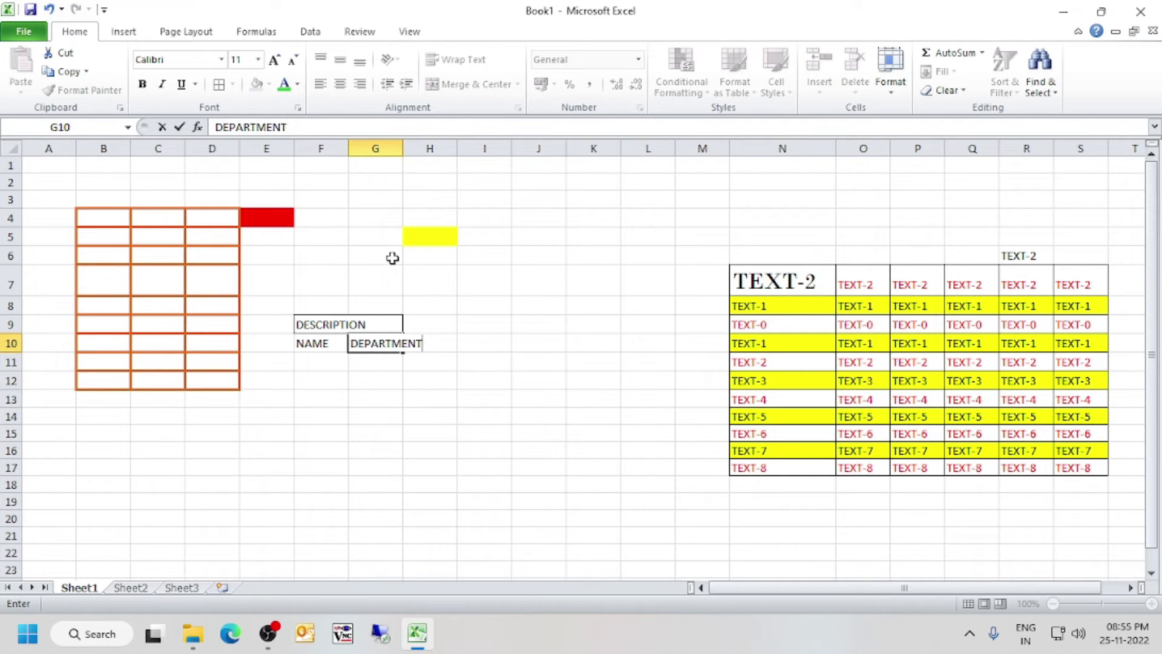
click(367, 400)
Widen columns F and G so that DESCRIPTION and DEPARTMENT fit inside their cells
drag(403, 149, 427, 149)
drag(350, 148, 367, 148)
drag(445, 148, 452, 149)
drag(367, 149, 375, 149)
drag(459, 149, 465, 149)
Examine how the DESCRIPTION heading in F9:G9 sits above the NAME and DEPARTMENT columns by selecting these cells
click(322, 342)
click(312, 374)
click(270, 344)
click(308, 402)
click(335, 377)
click(330, 337)
click(332, 326)
click(330, 362)
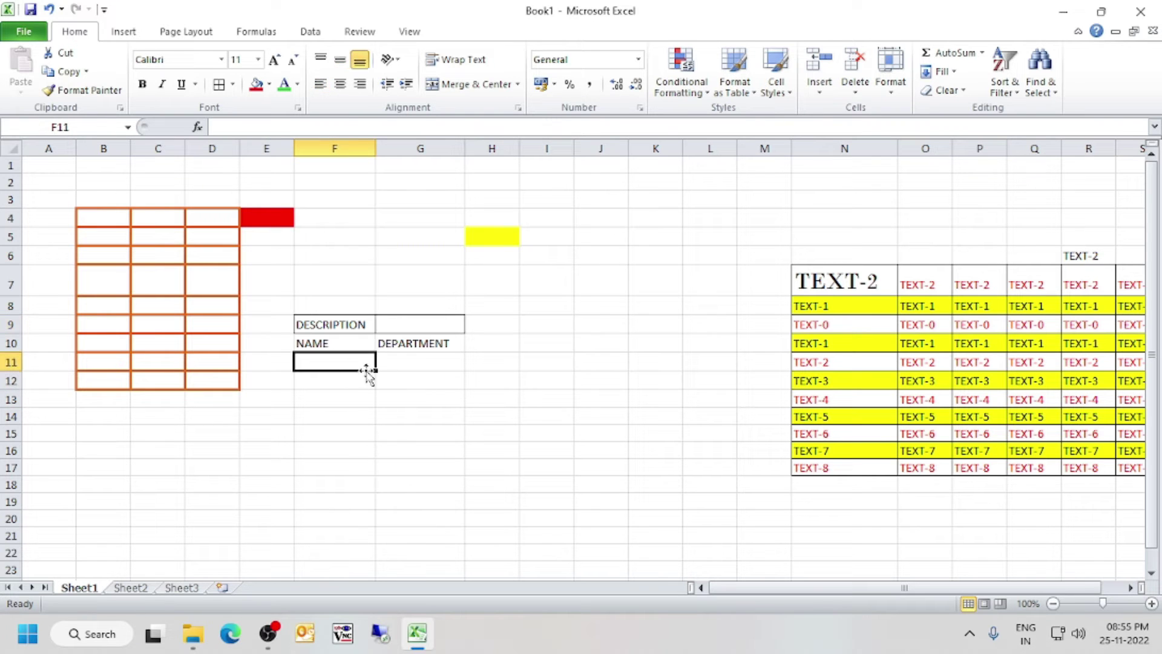
click(422, 345)
click(414, 381)
drag(321, 325, 411, 324)
click(417, 399)
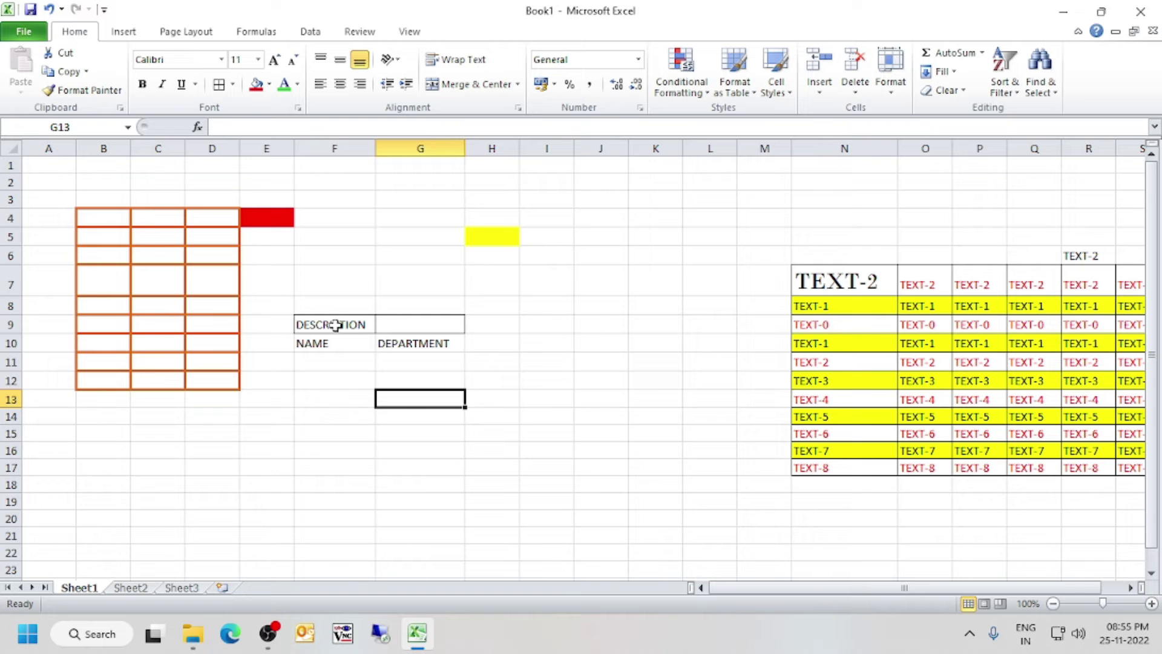
click(423, 330)
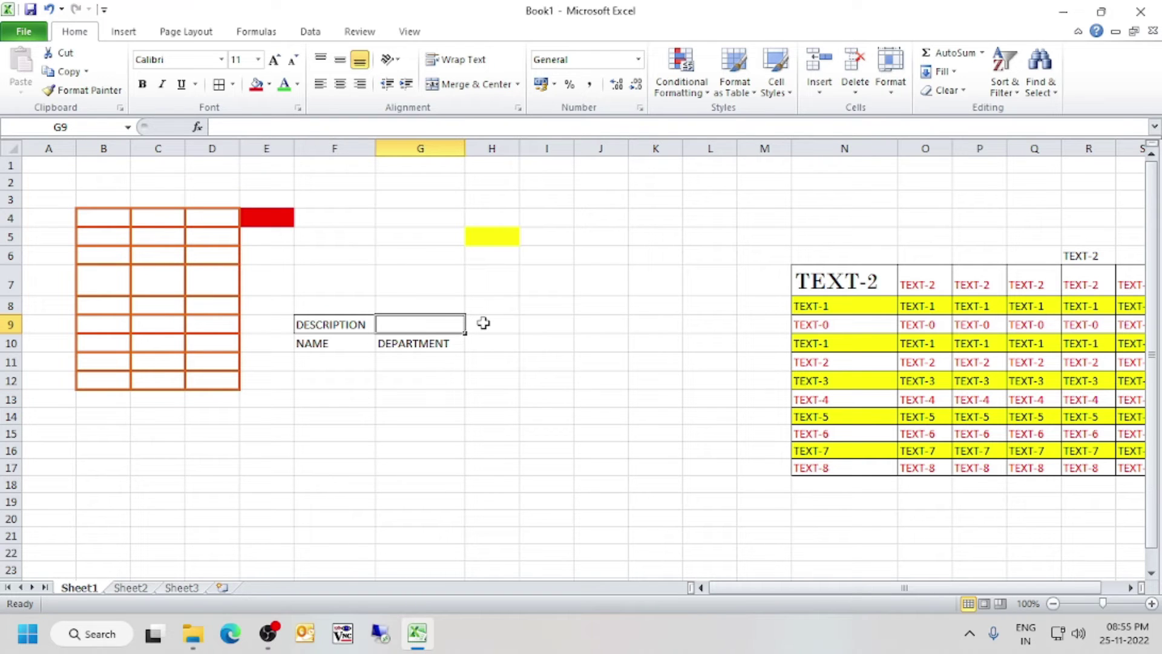
text(D)
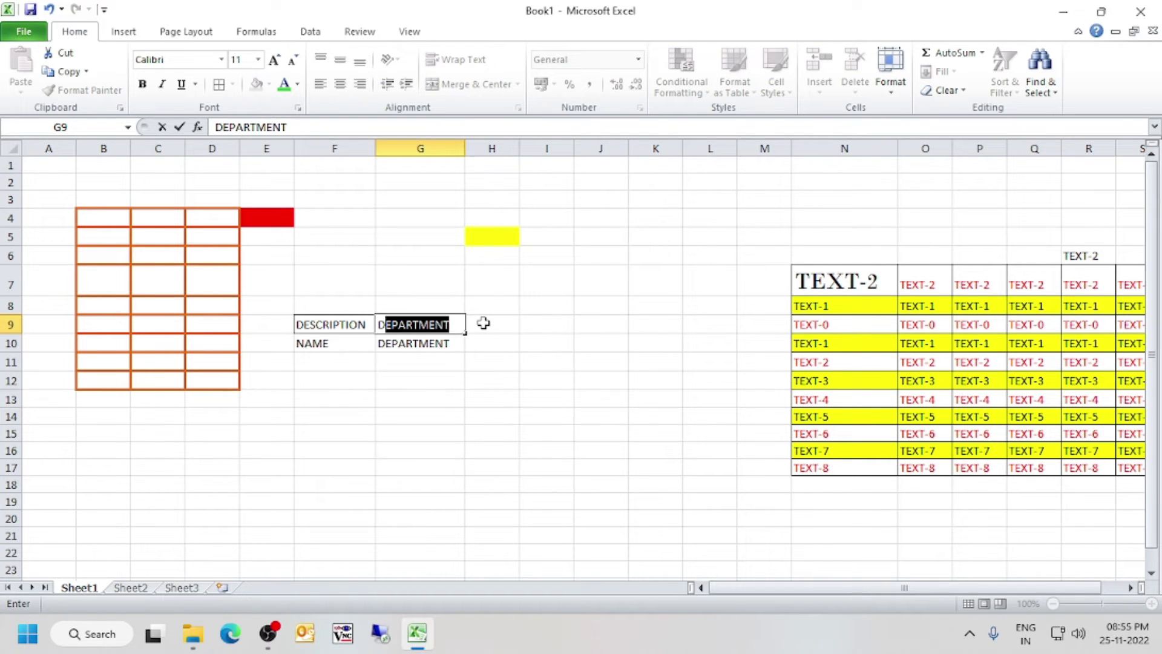
key(BackSpace)
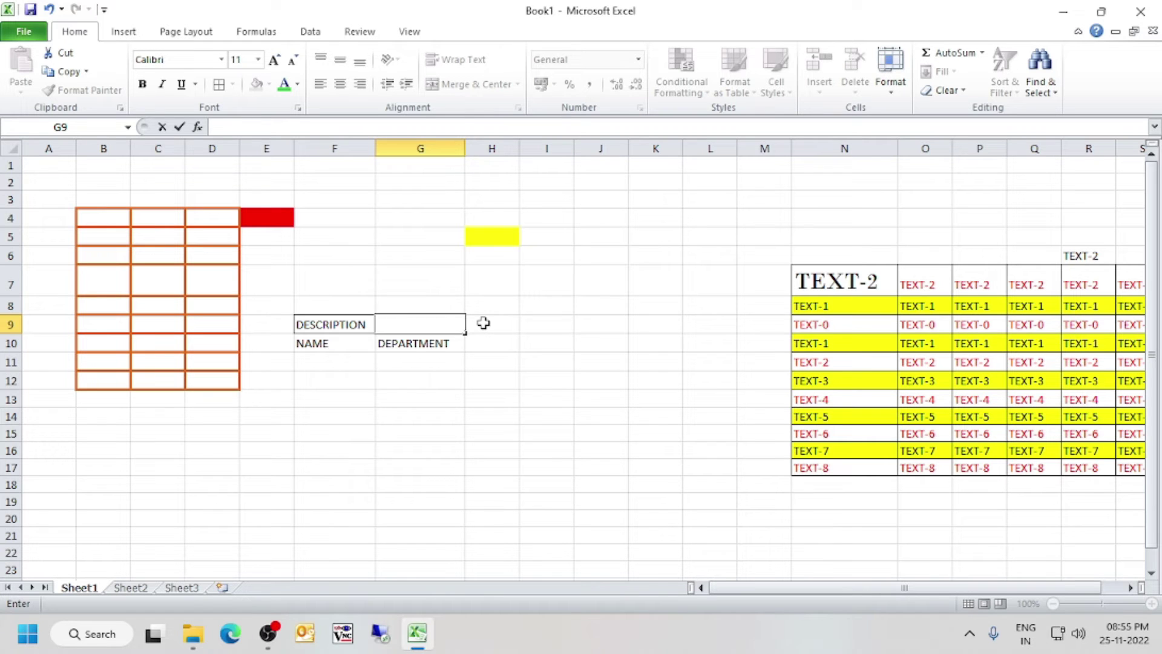
click(427, 383)
Merge and center the DESCRIPTION heading across F9:G9
drag(314, 325, 412, 321)
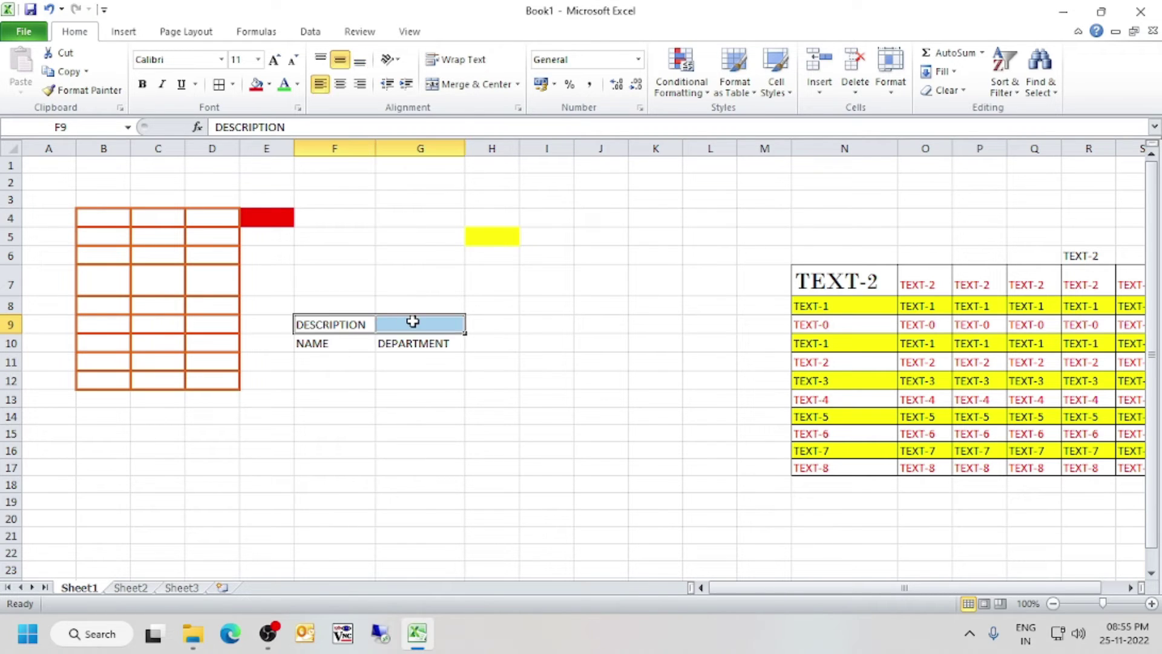
click(461, 85)
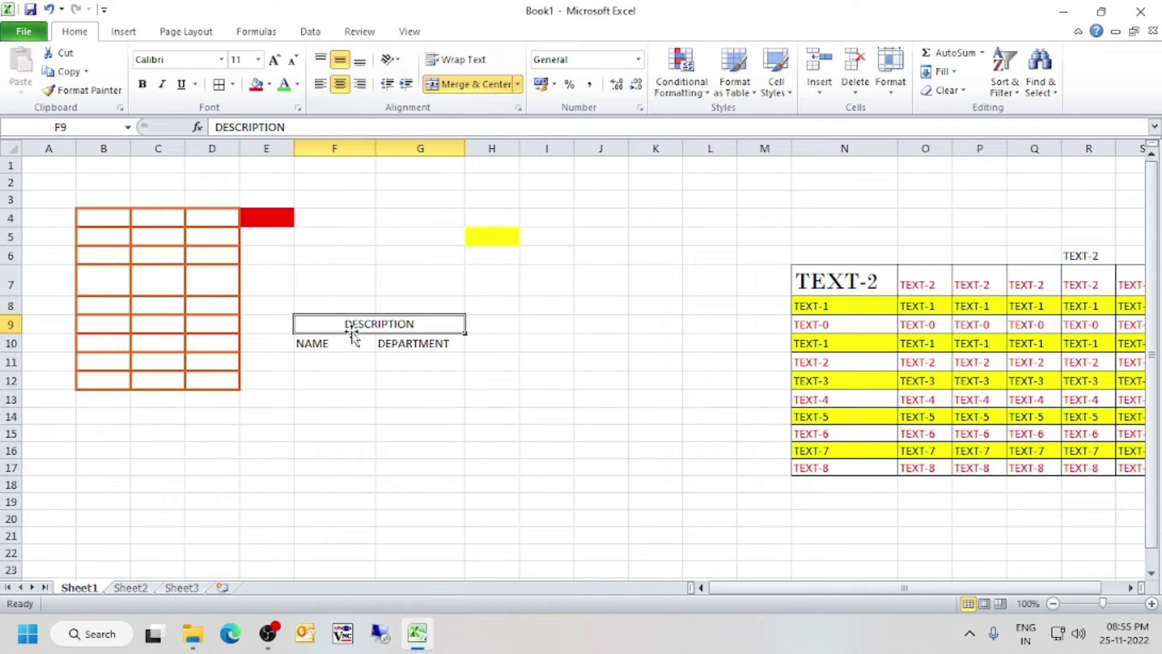
click(349, 360)
click(364, 321)
Unmerge the DESCRIPTION heading, selected together with the cells up to column K, and merge and center it across F9:K9
drag(349, 321, 663, 322)
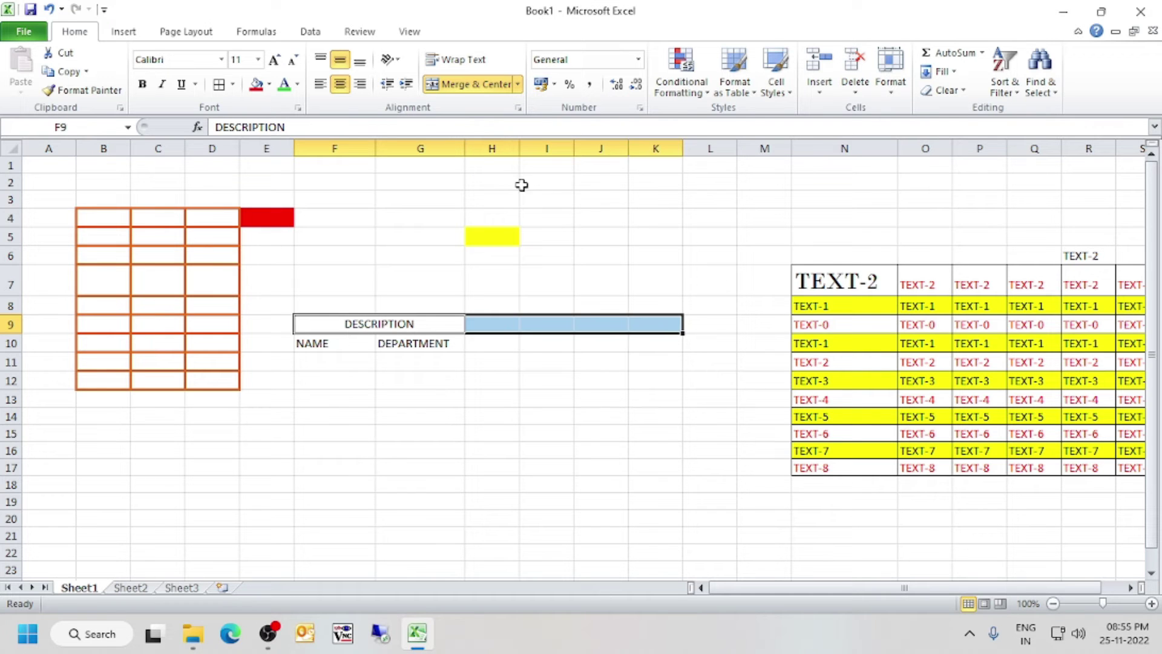
click(458, 87)
click(458, 86)
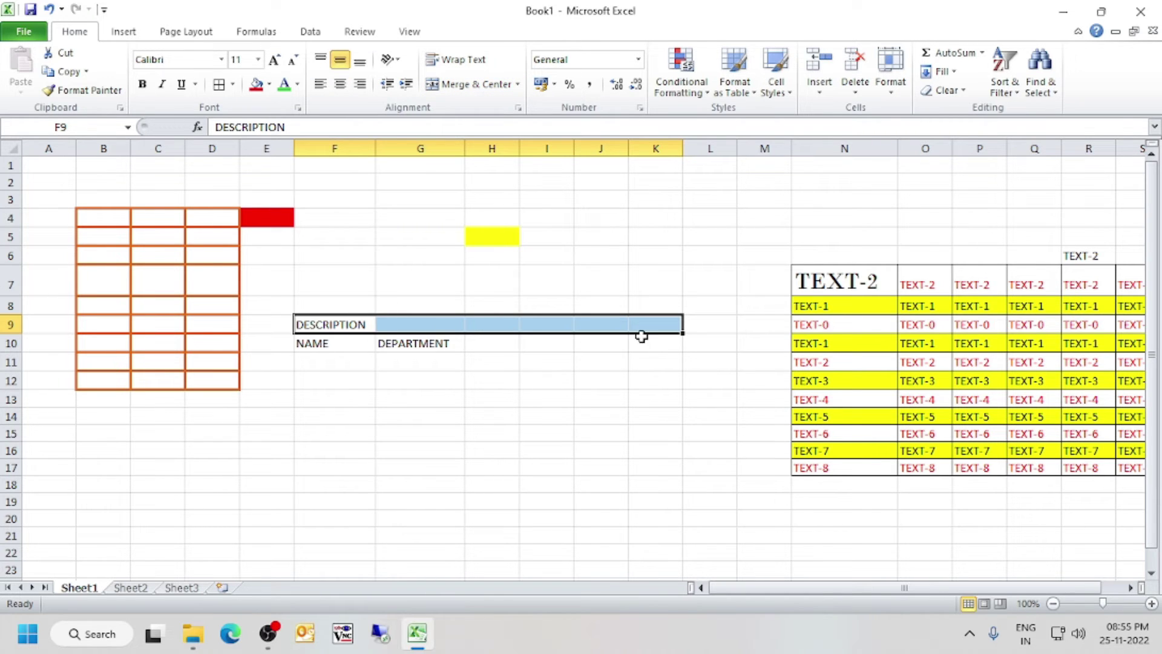
click(463, 87)
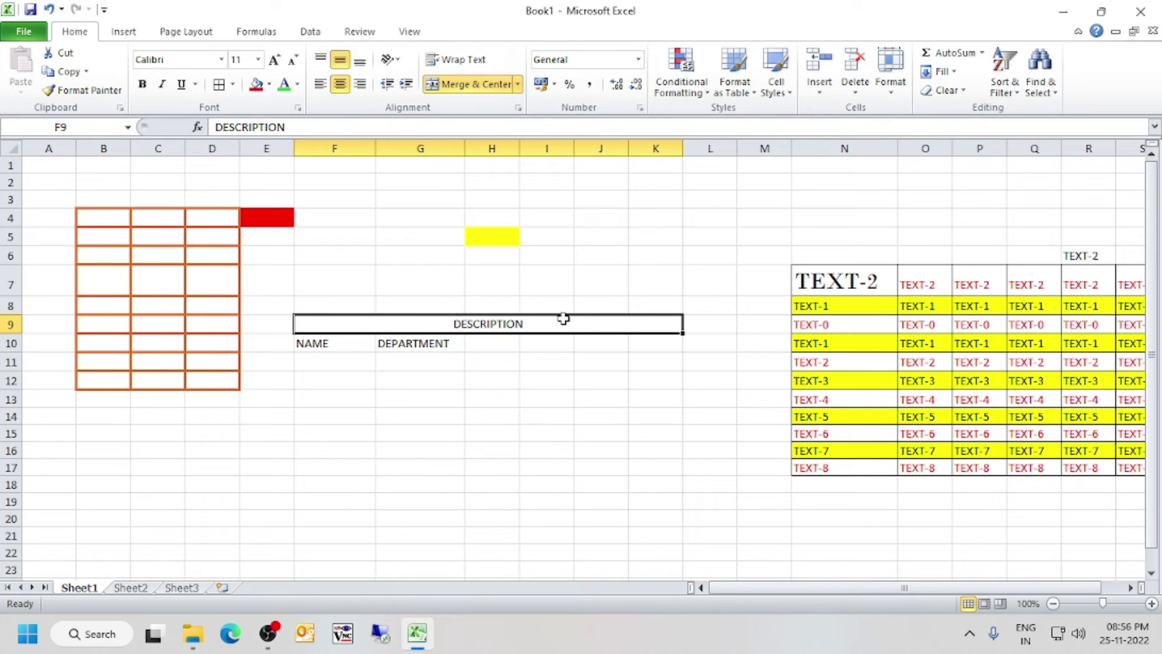
Enter "D" in H10 and apply a thick box border to the merged DESCRIPTION heading
click(501, 344)
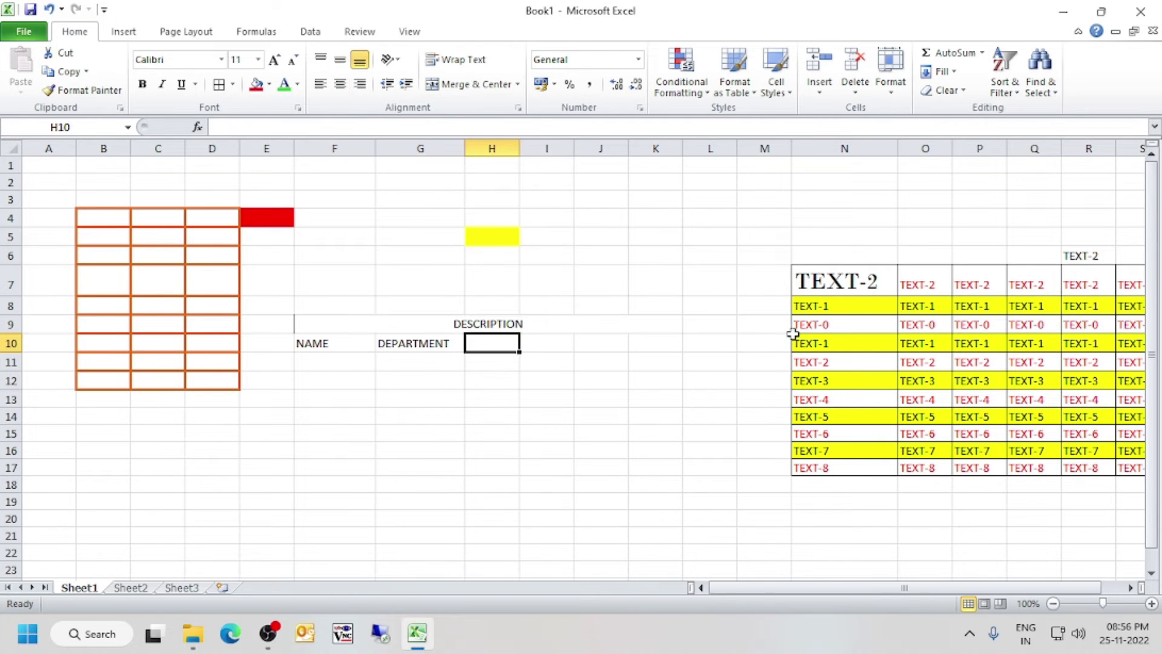
text(D)
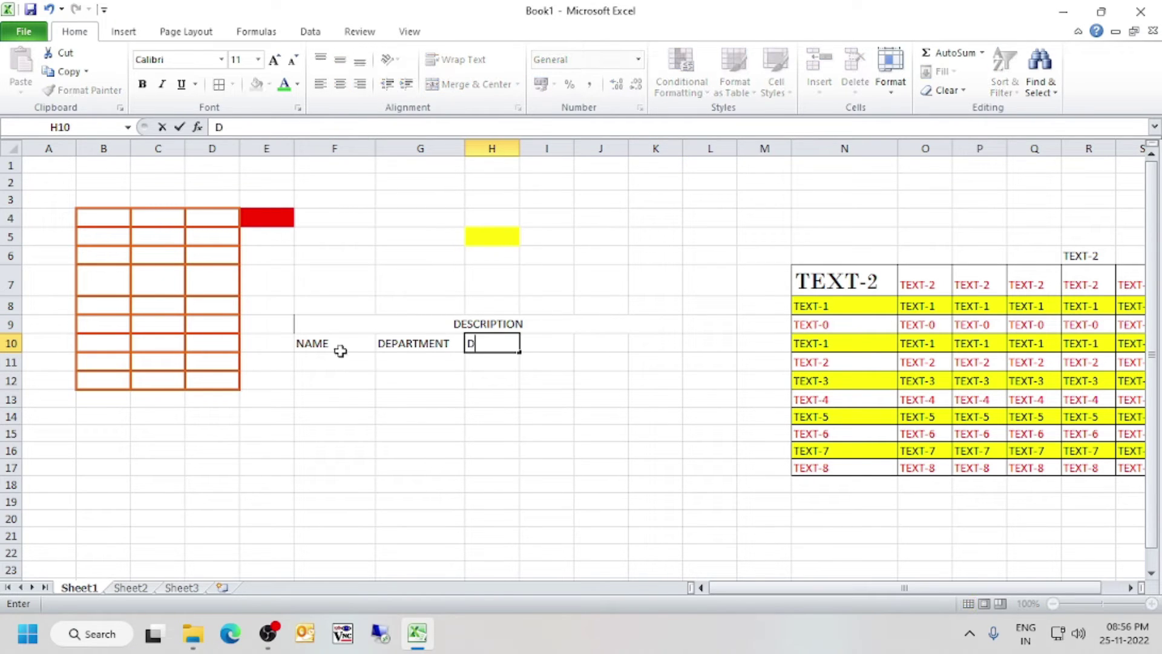
click(337, 325)
click(232, 84)
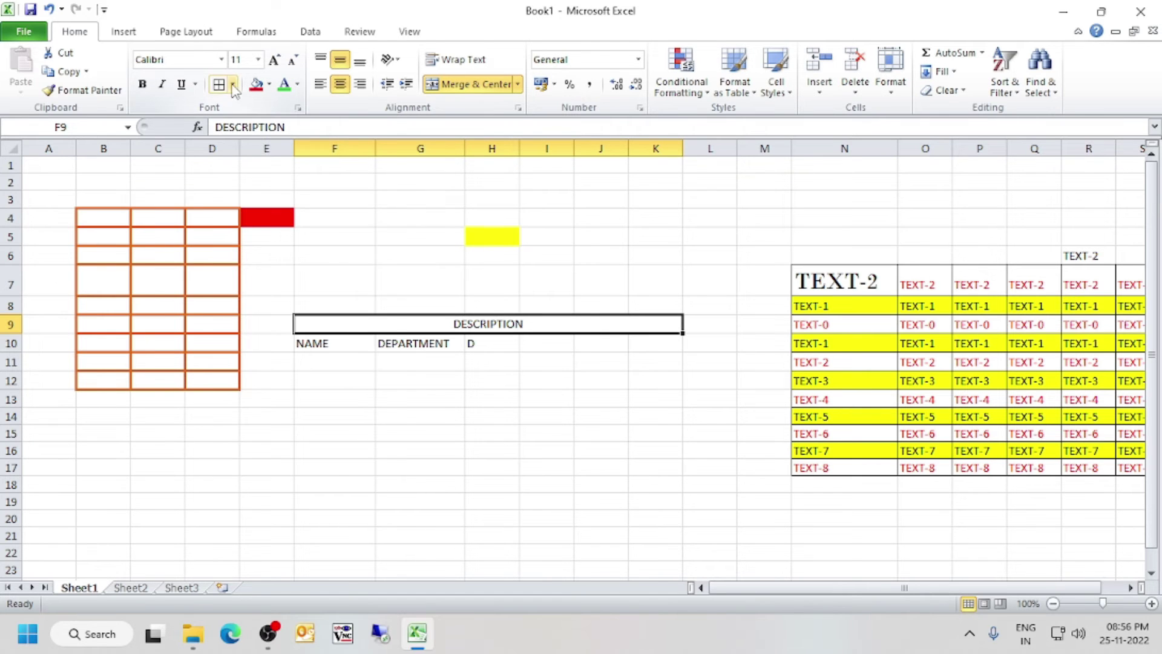
click(260, 257)
click(477, 409)
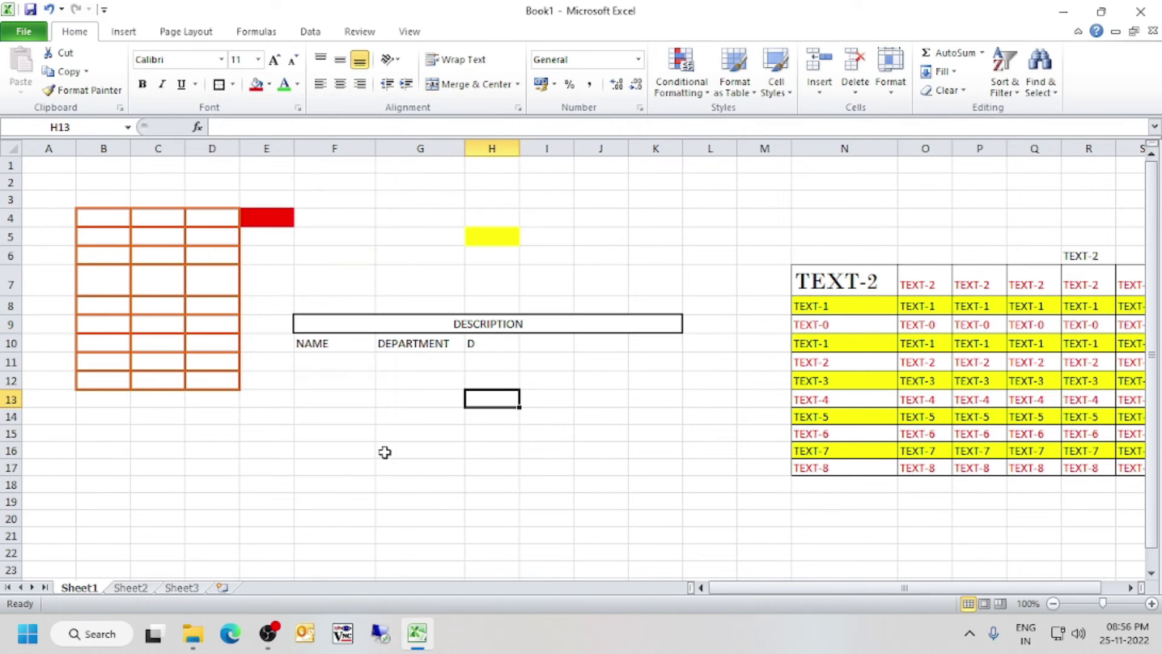
Apply all borders to the label row F10:K10 below the DESCRIPTION heading
drag(324, 342, 671, 346)
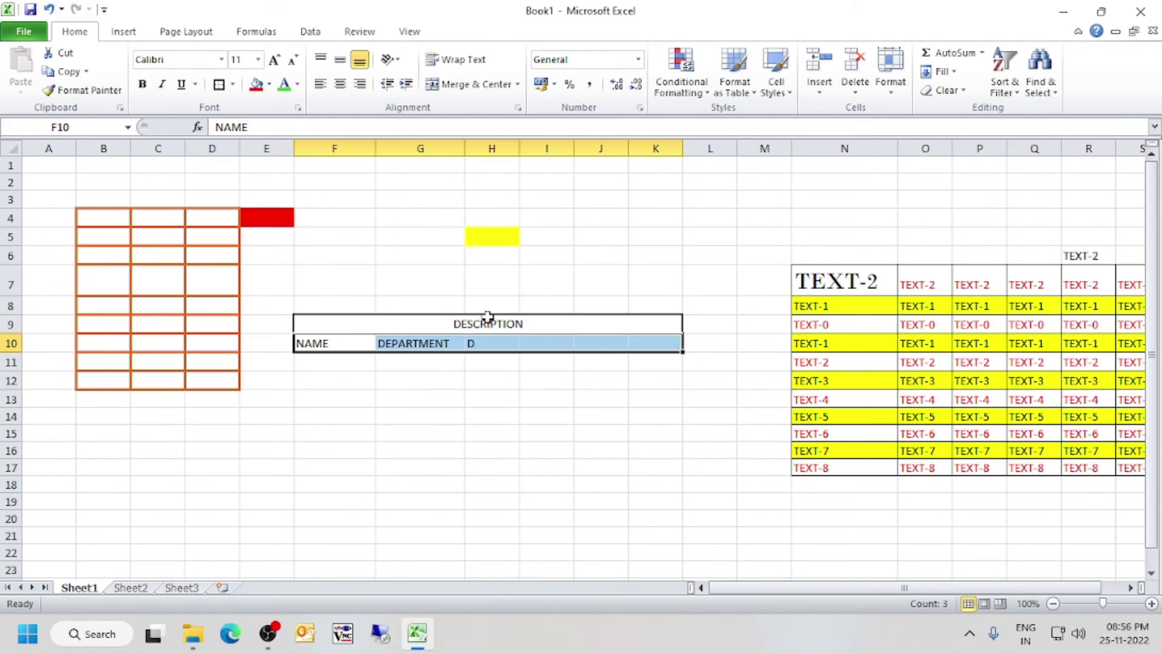
click(232, 84)
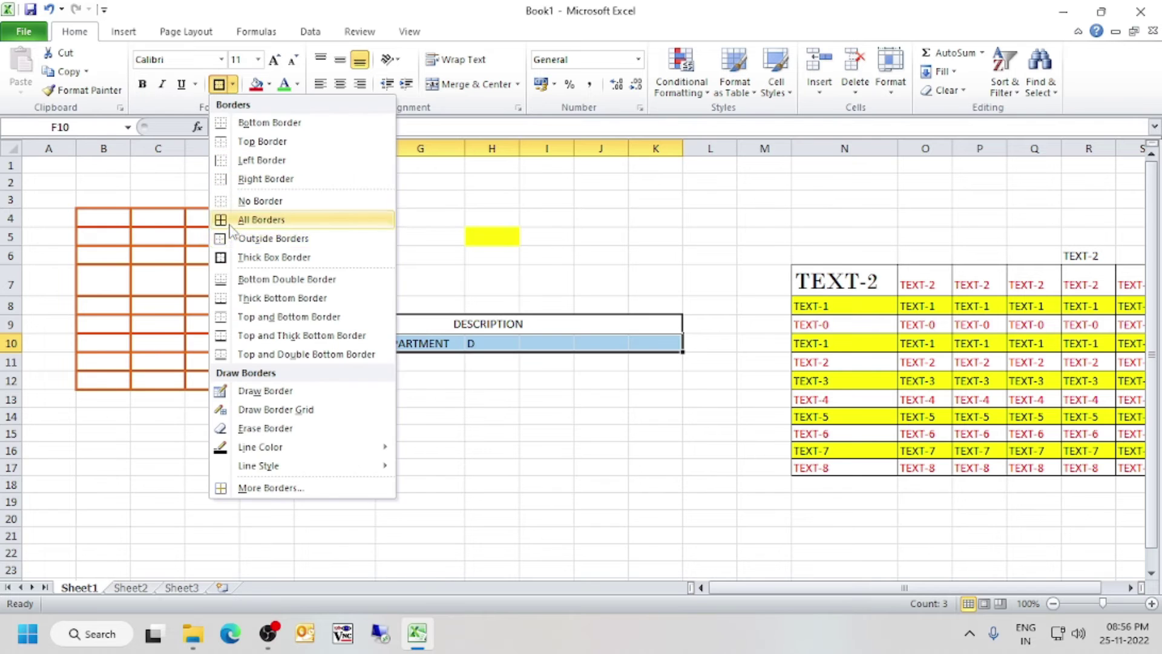
click(242, 219)
click(624, 417)
click(506, 431)
Replace the entry in H10 with "REMAR-1" and enter "REMARK-2" in I10 and "REMARK-3" in J10
click(487, 342)
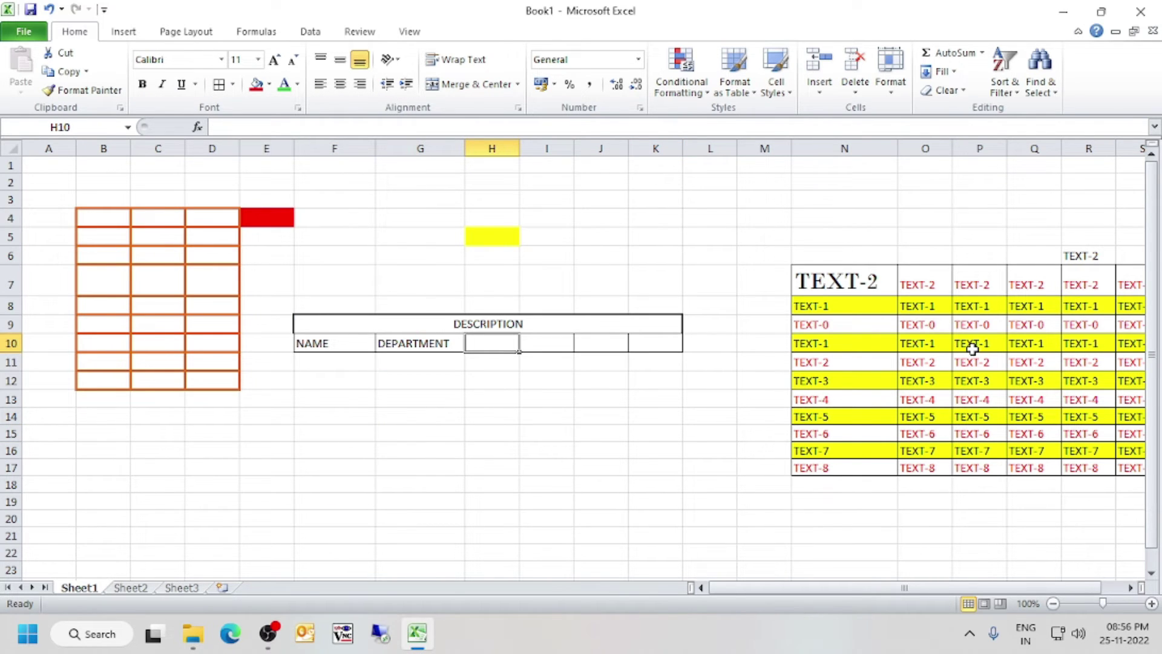
text(REMAR-1)
key(Tab)
text(REMA)
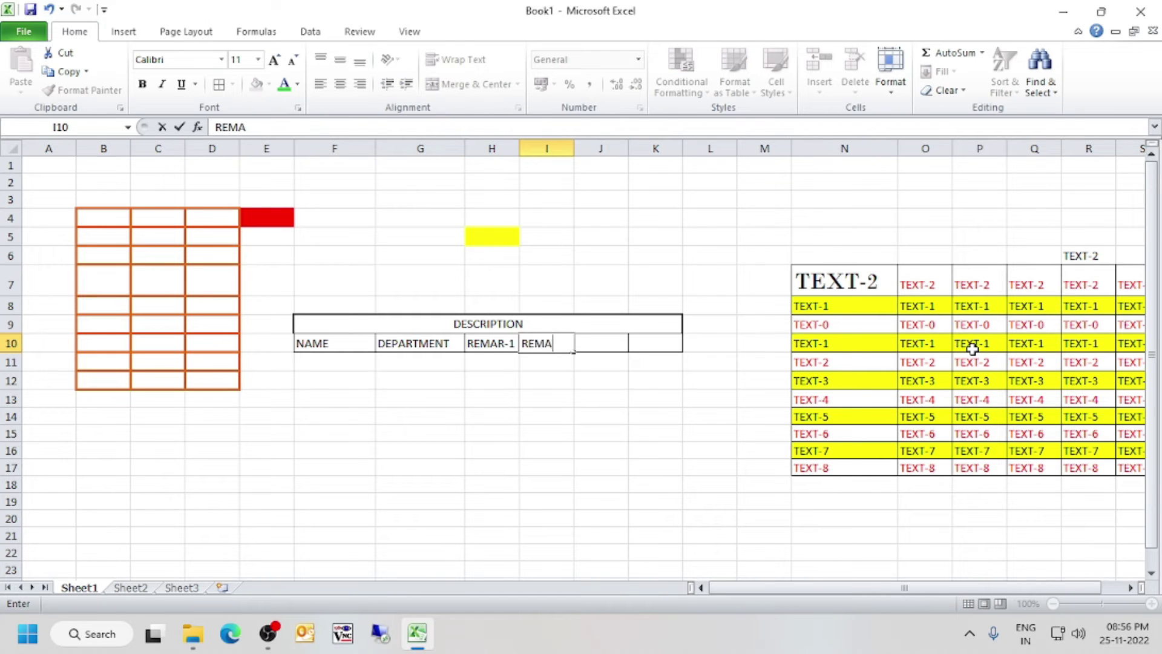
text(RK-2)
key(Tab)
text(REMAR)
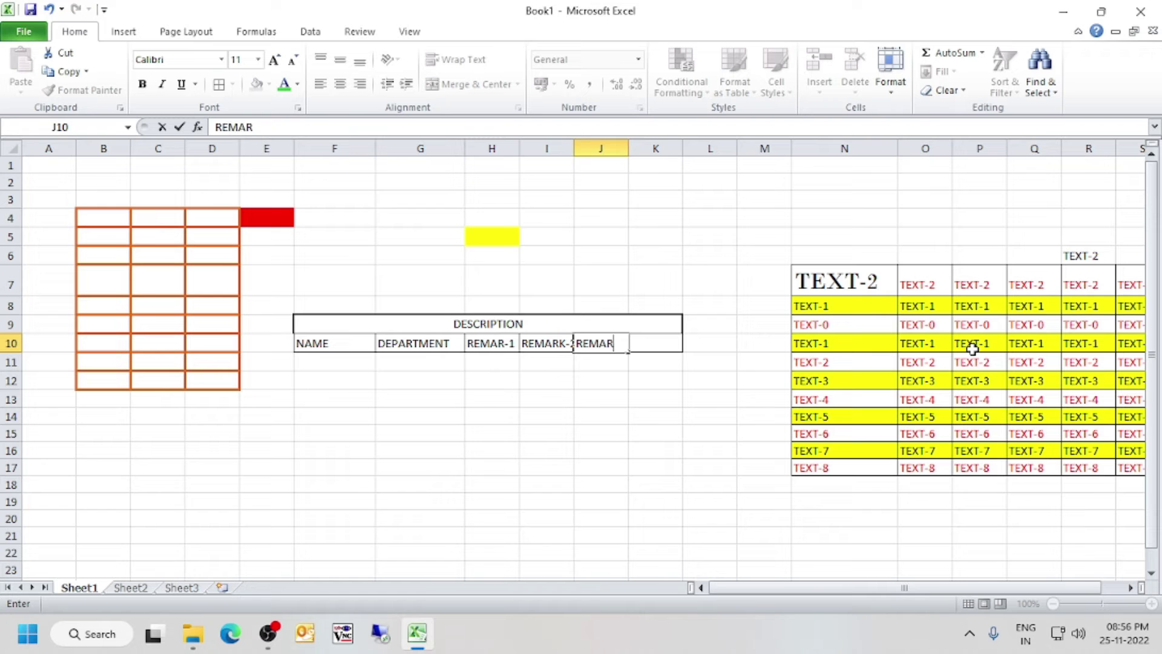
text(K-3)
key(Return)
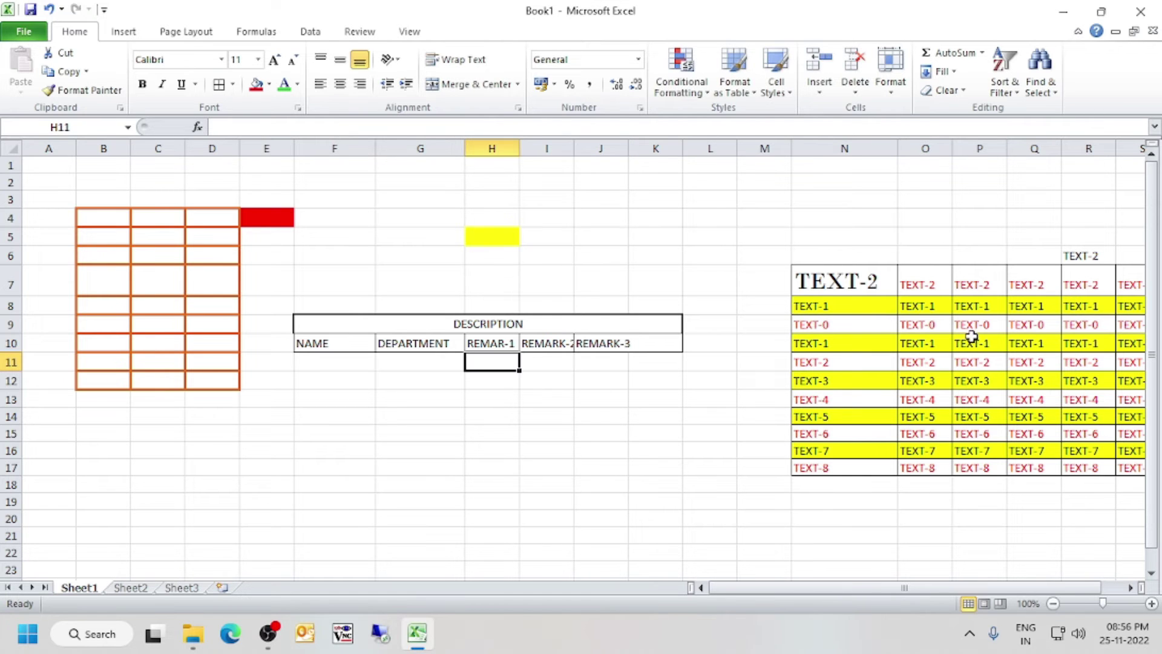
Autofit columns I and J to the REMARK-2 and REMARK-3 labels
double_click(572, 148)
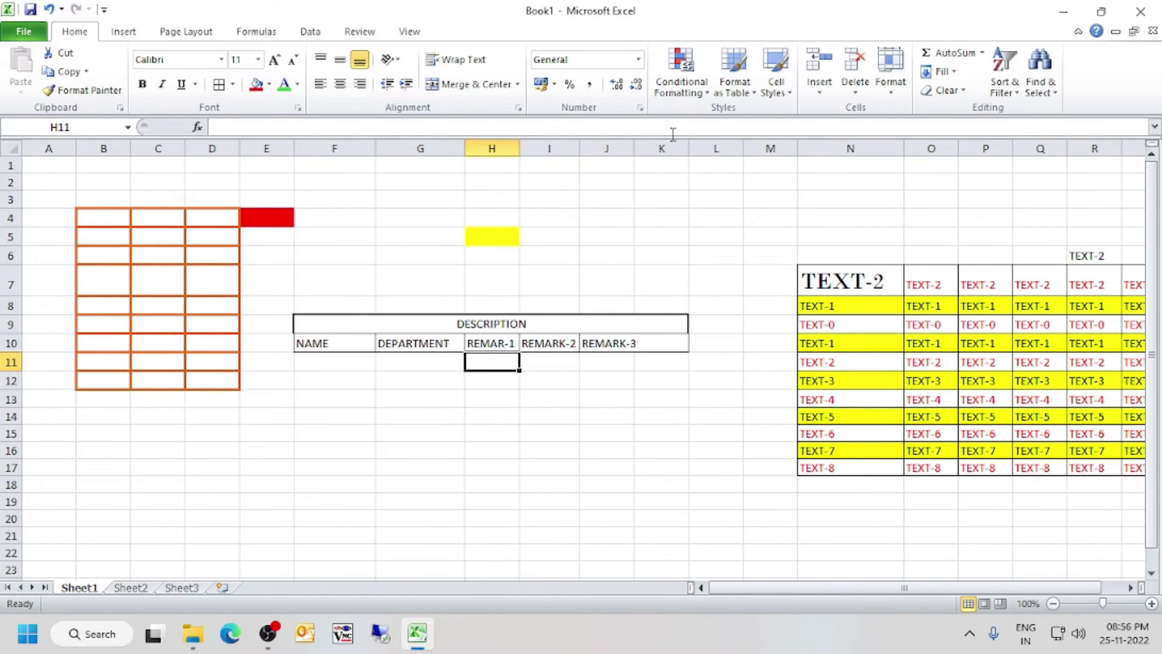
double_click(635, 148)
click(607, 380)
Unmerge the DESCRIPTION heading, then merge and center it across F9:K9 again
click(486, 326)
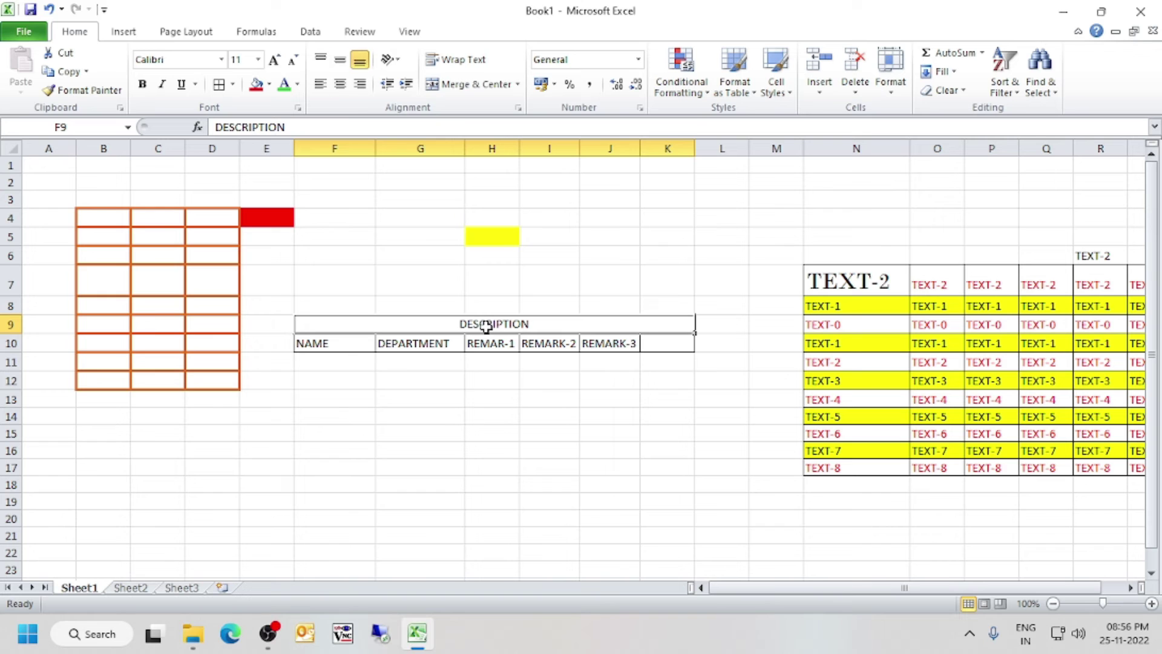
click(477, 91)
click(460, 380)
click(333, 324)
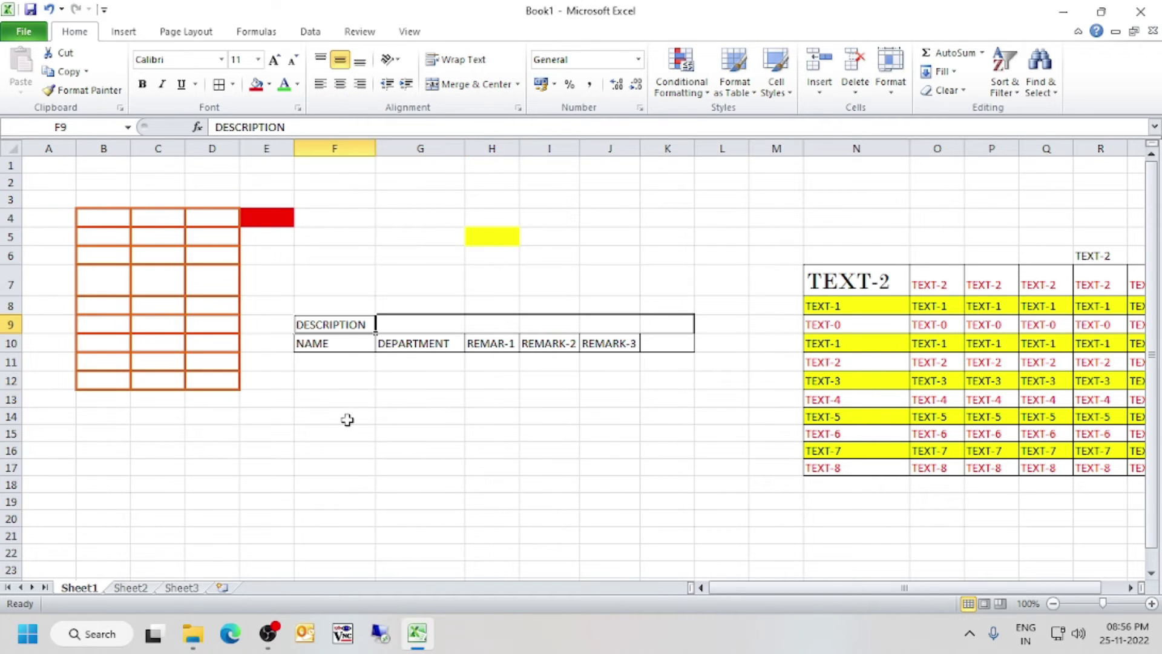
drag(345, 326, 664, 327)
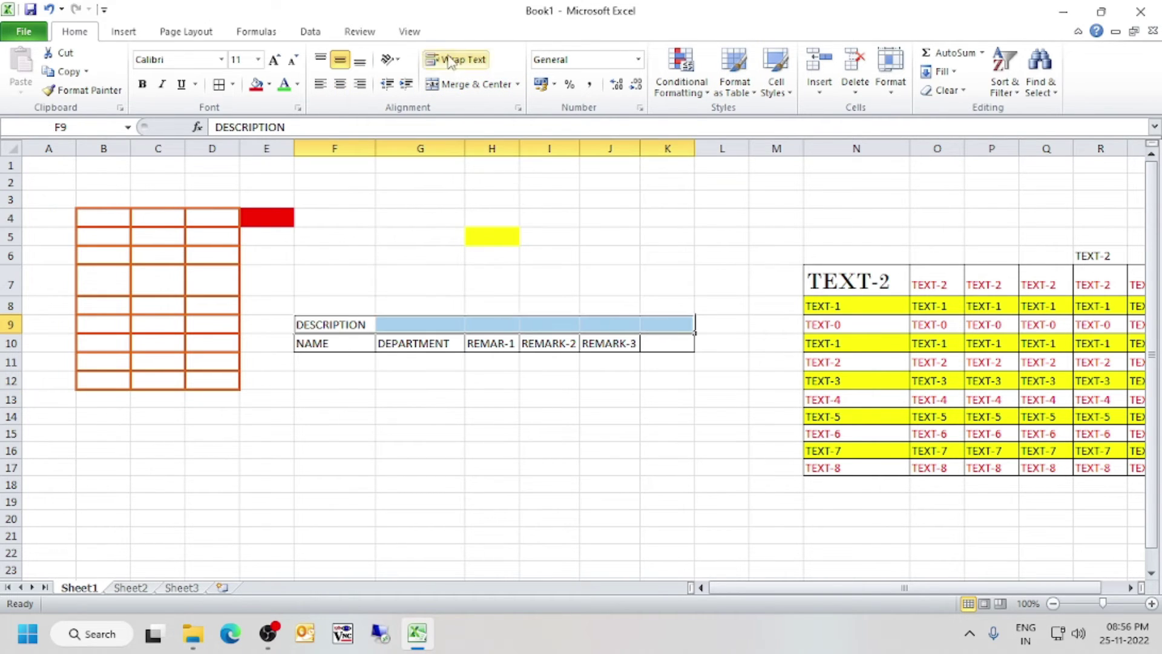
click(463, 88)
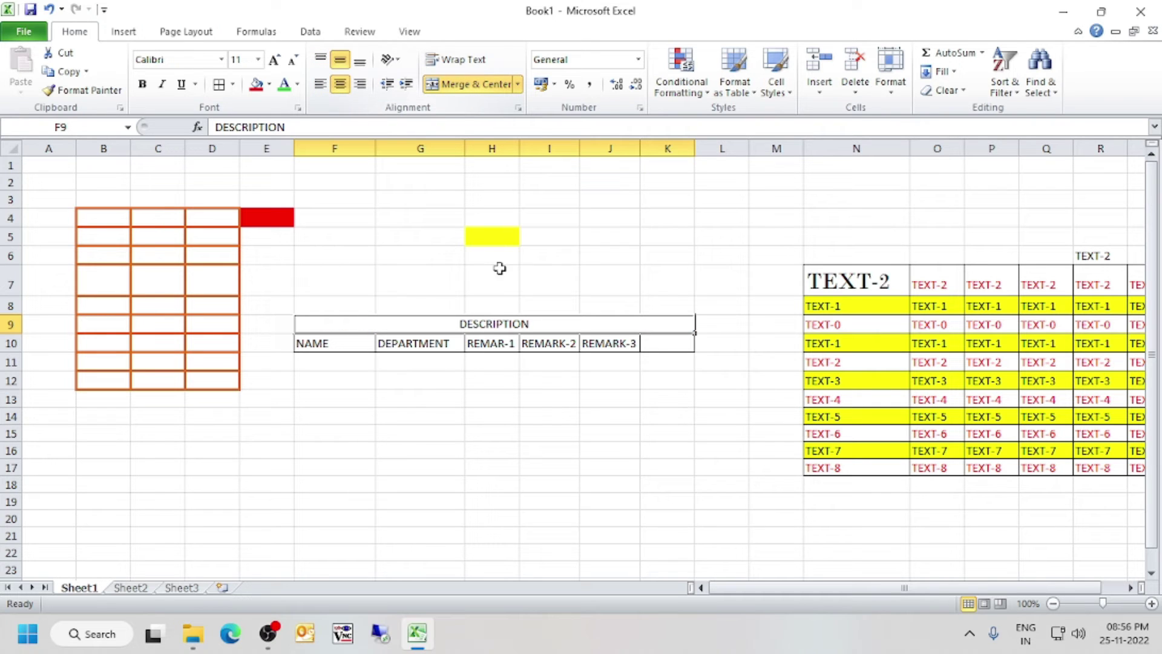
Try left and right alignment on the merged DESCRIPTION heading and return it to centered
click(321, 85)
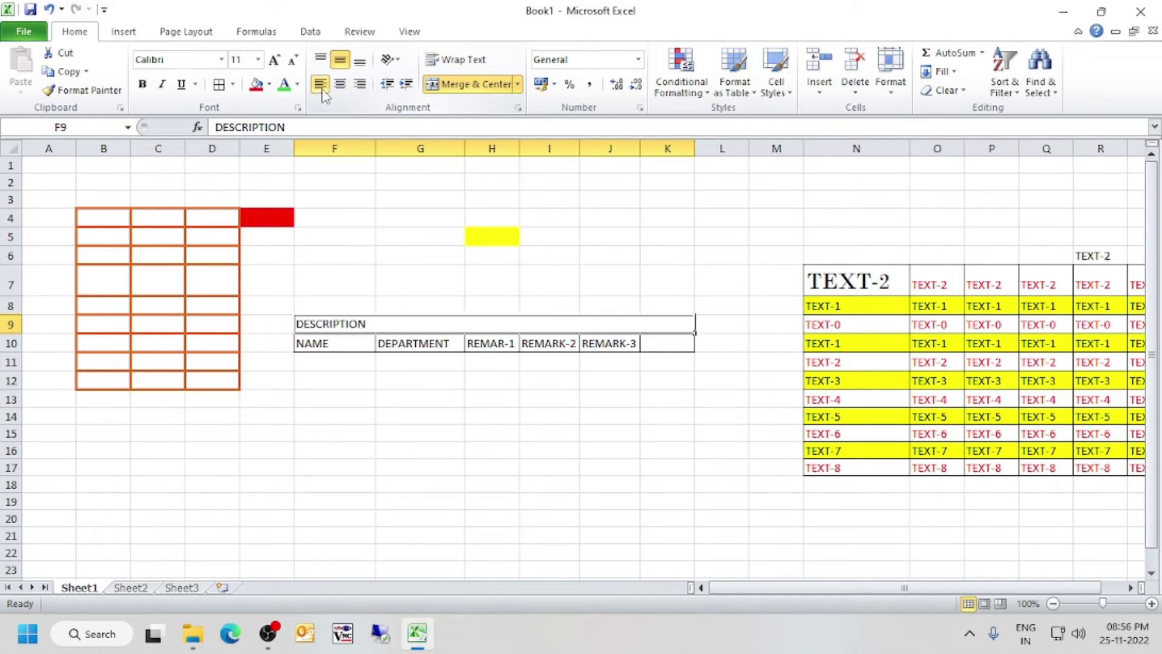
click(360, 86)
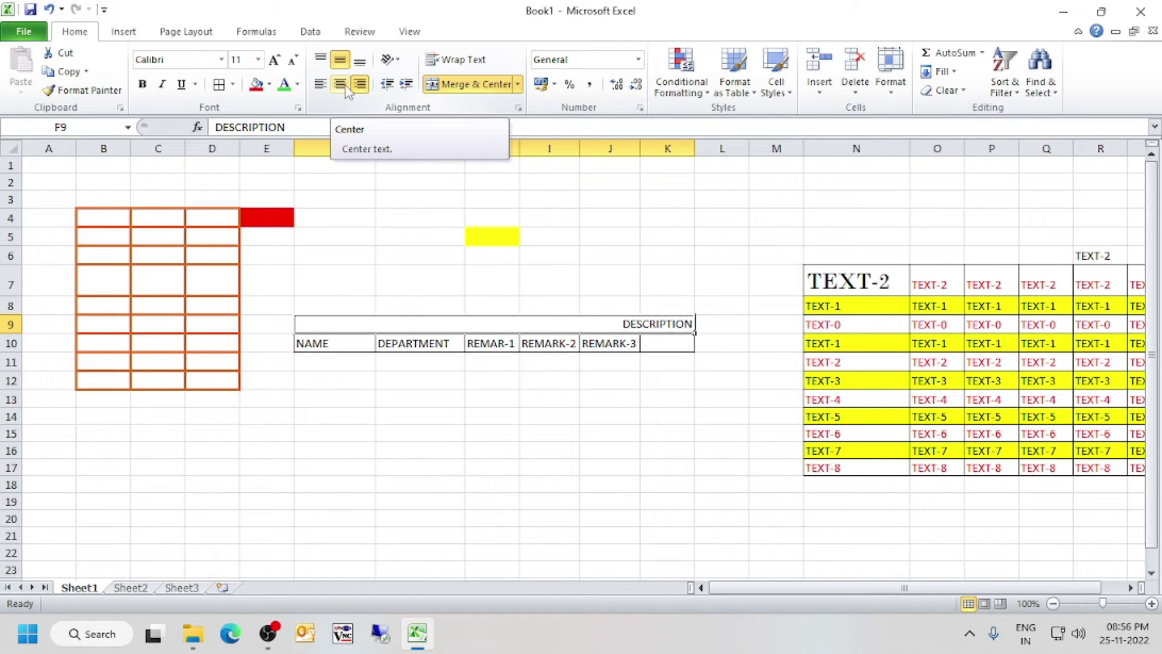
click(341, 85)
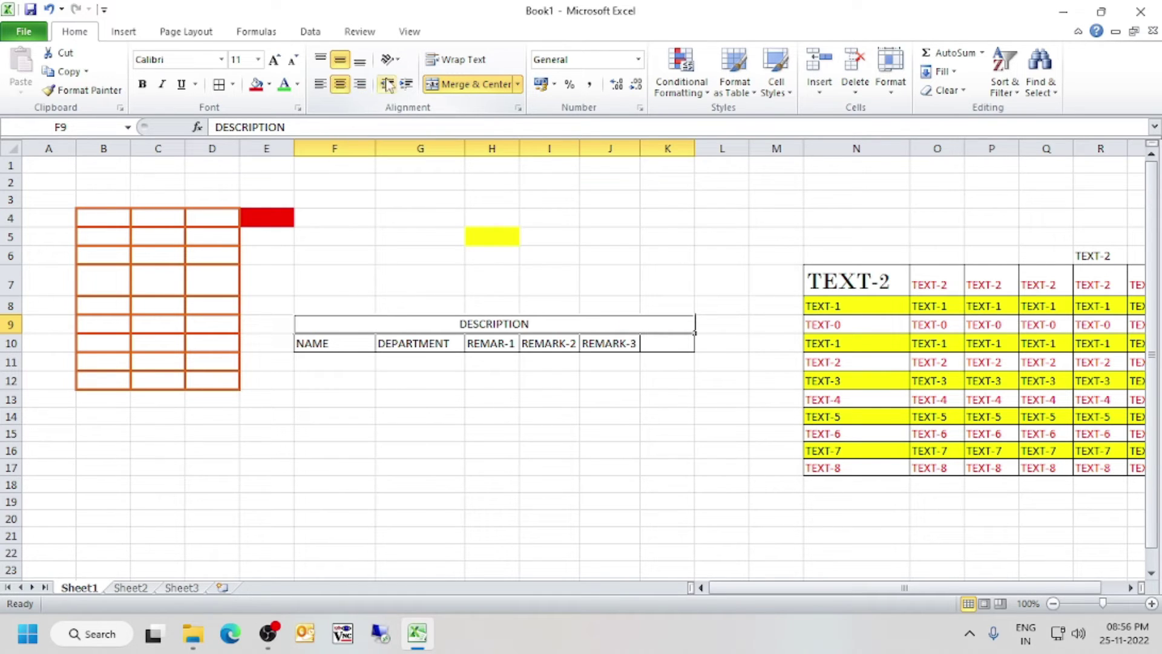
click(489, 379)
click(506, 321)
click(495, 394)
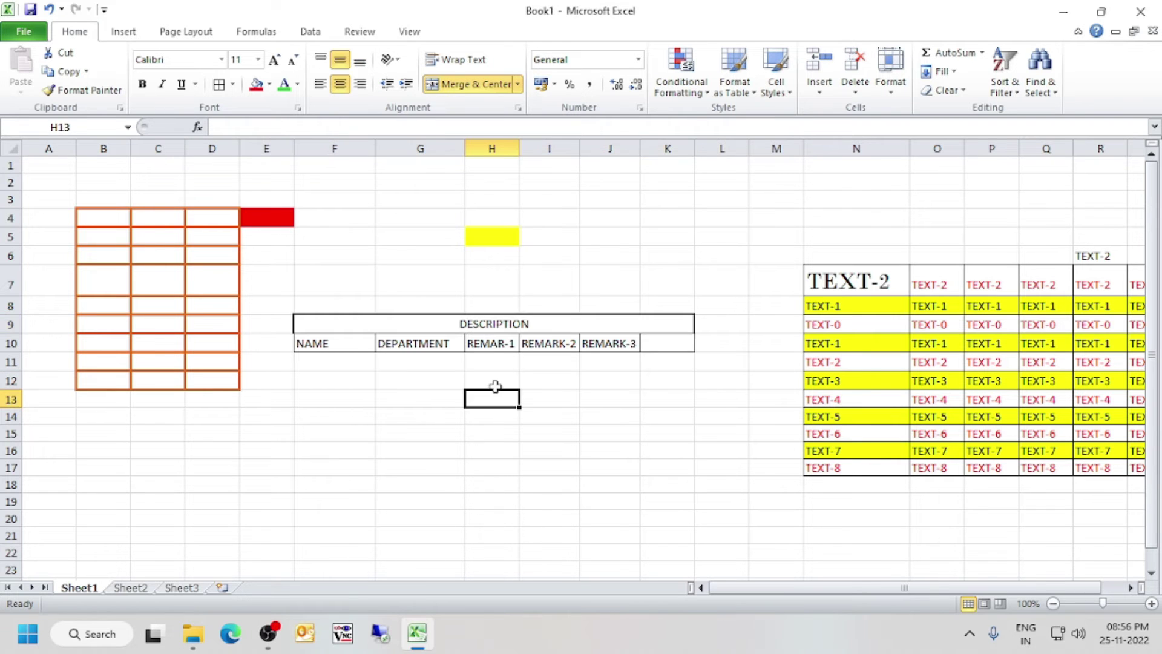
click(496, 379)
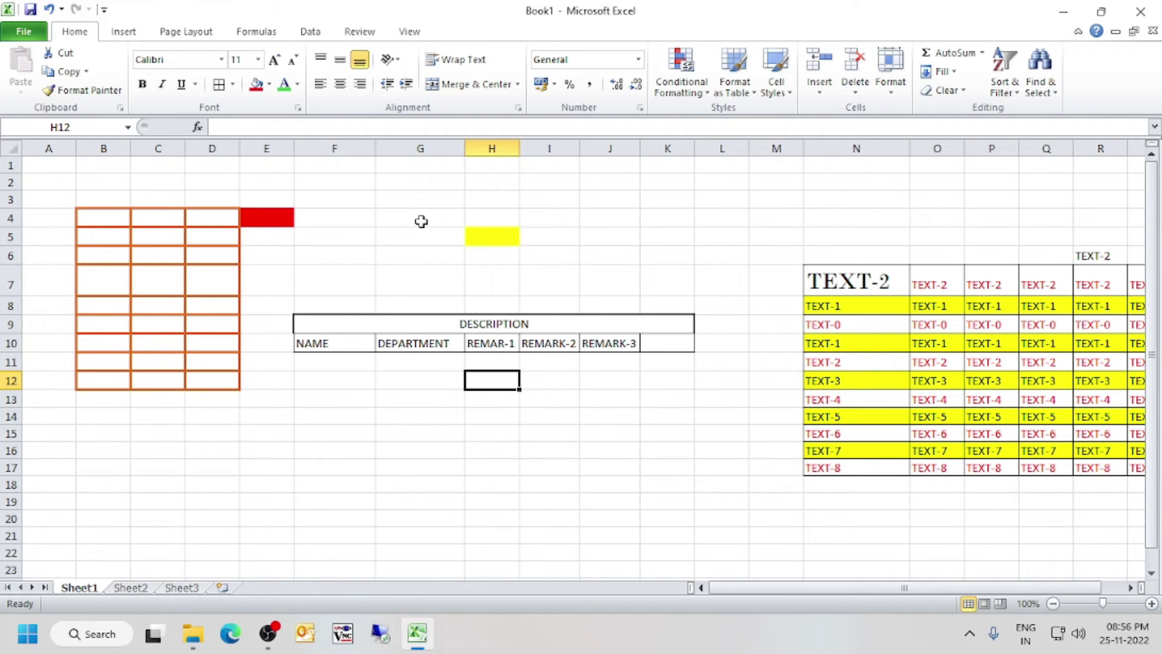
Try the Merge Across, Merge & Center and Unmerge Cells options on the empty cell H12
click(518, 85)
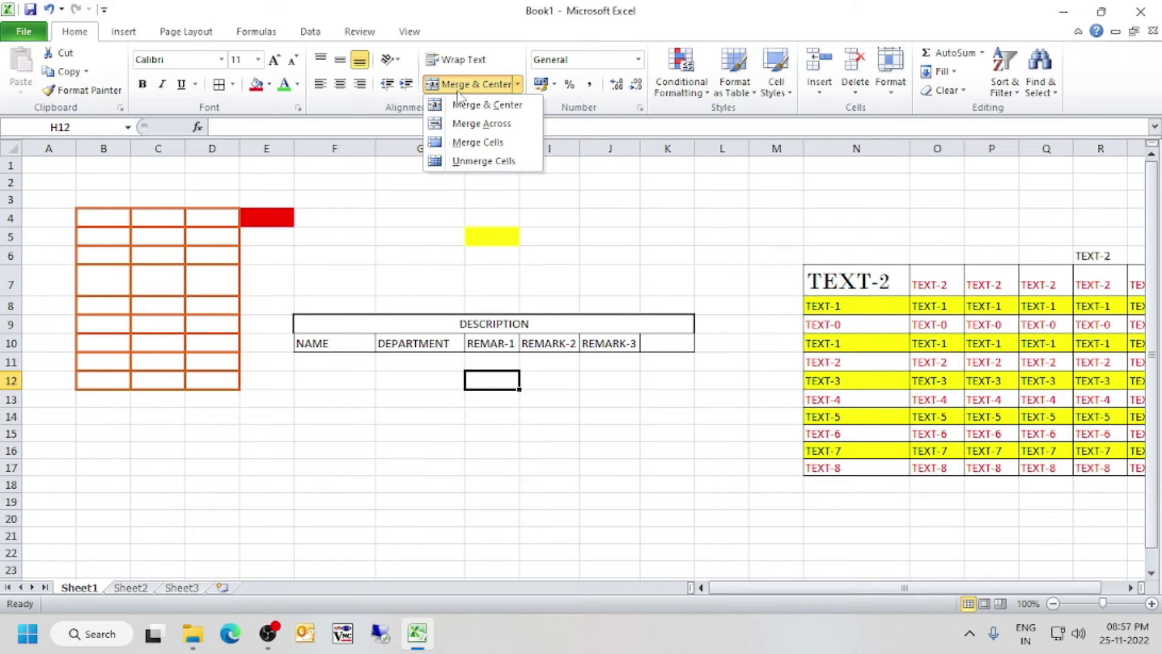
click(476, 85)
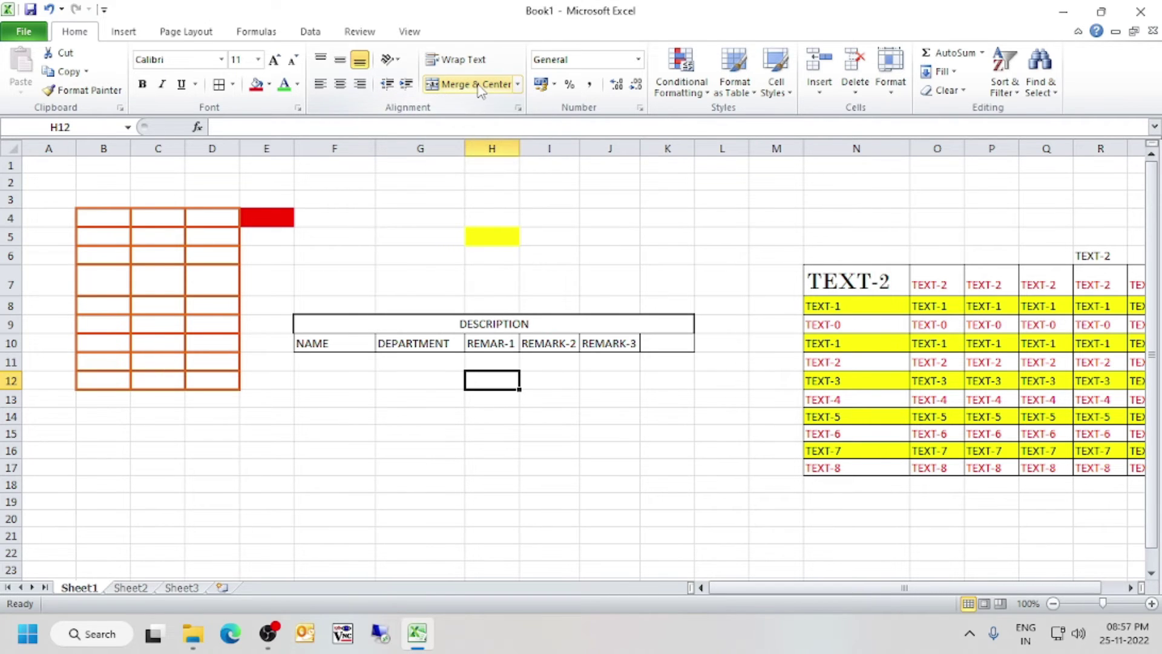
click(517, 88)
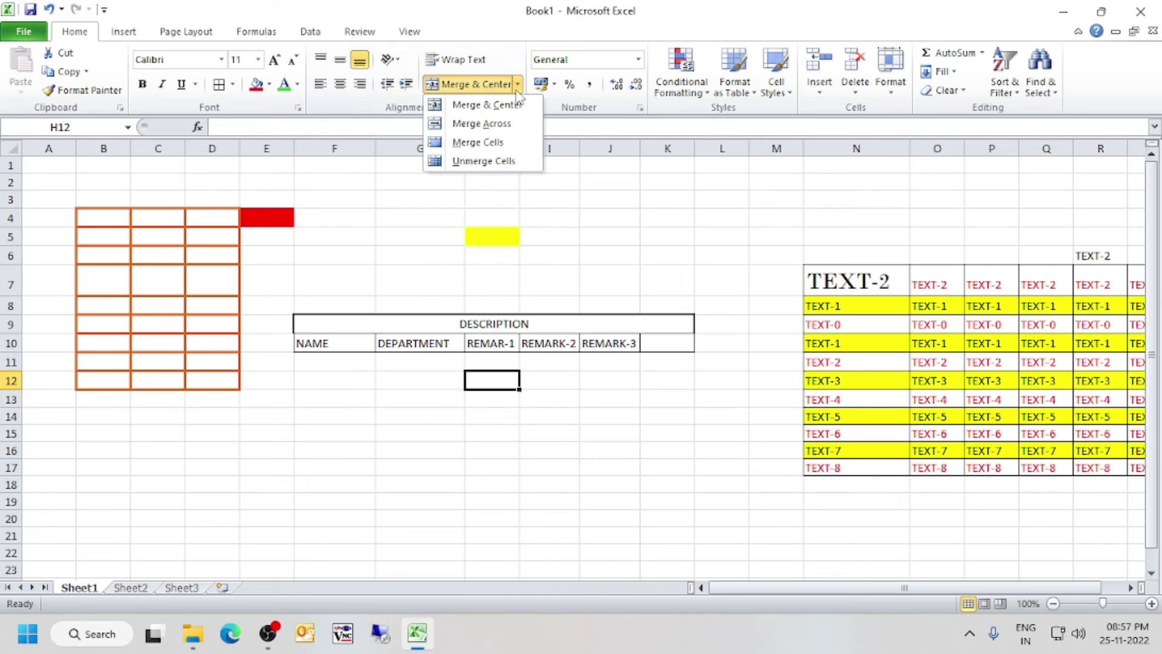
click(495, 124)
click(484, 86)
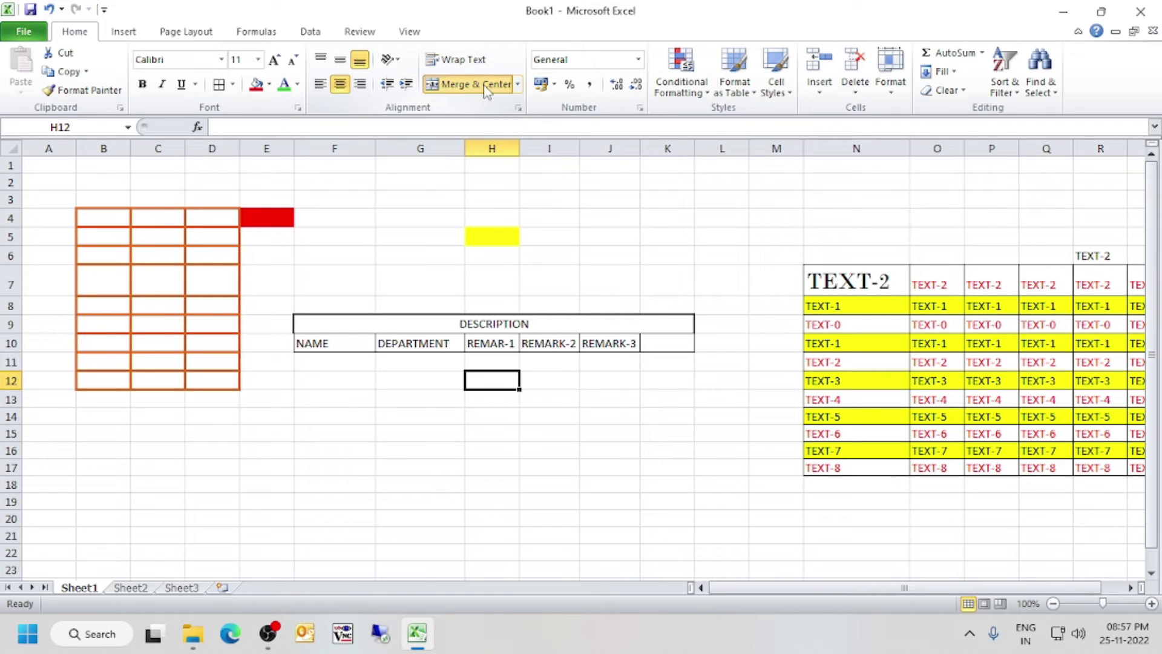
click(517, 85)
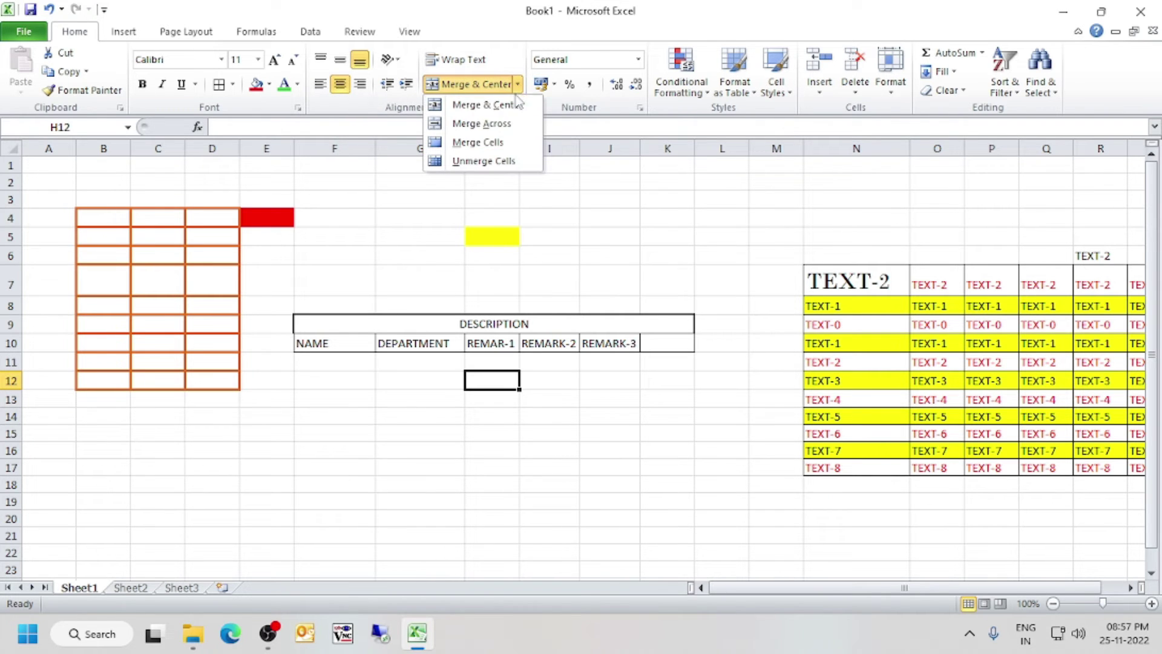
click(498, 162)
Unmerge the DESCRIPTION heading, reselect F9:K9, and apply Merge & Center to it again
click(543, 327)
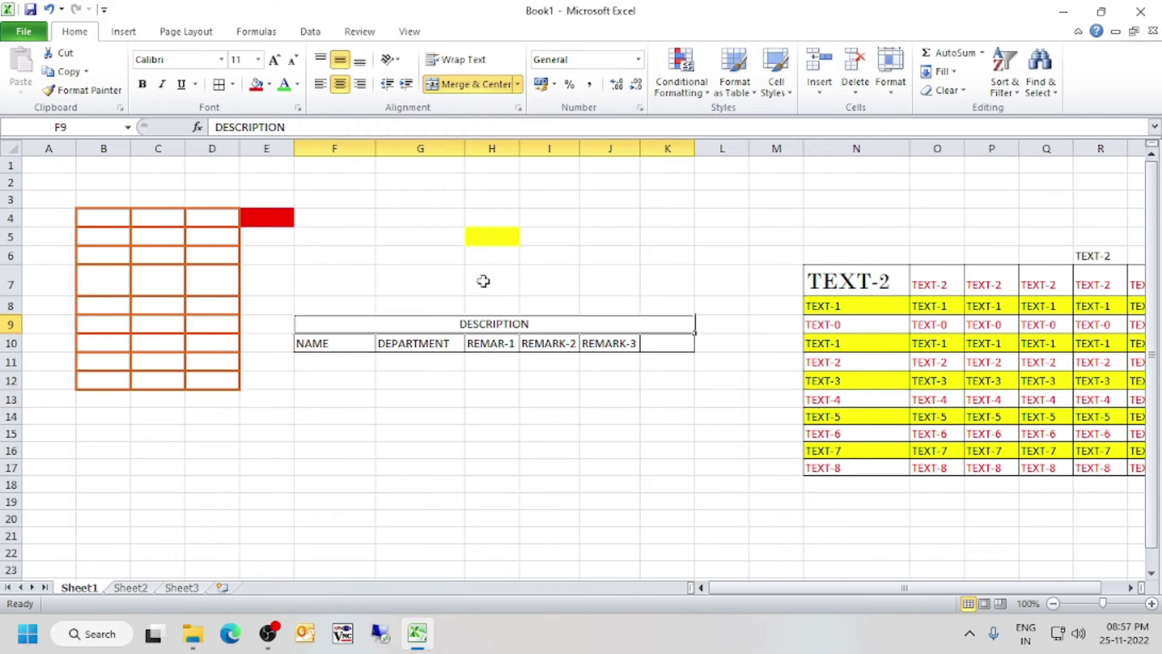
click(478, 83)
click(624, 399)
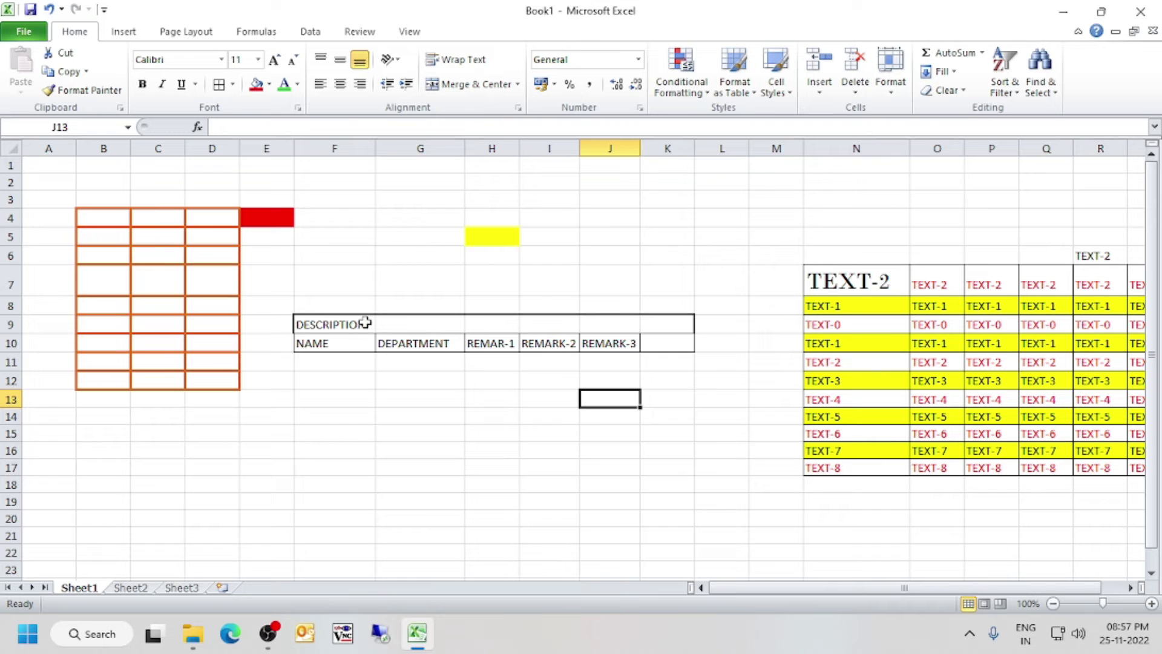
click(424, 321)
drag(322, 325, 655, 322)
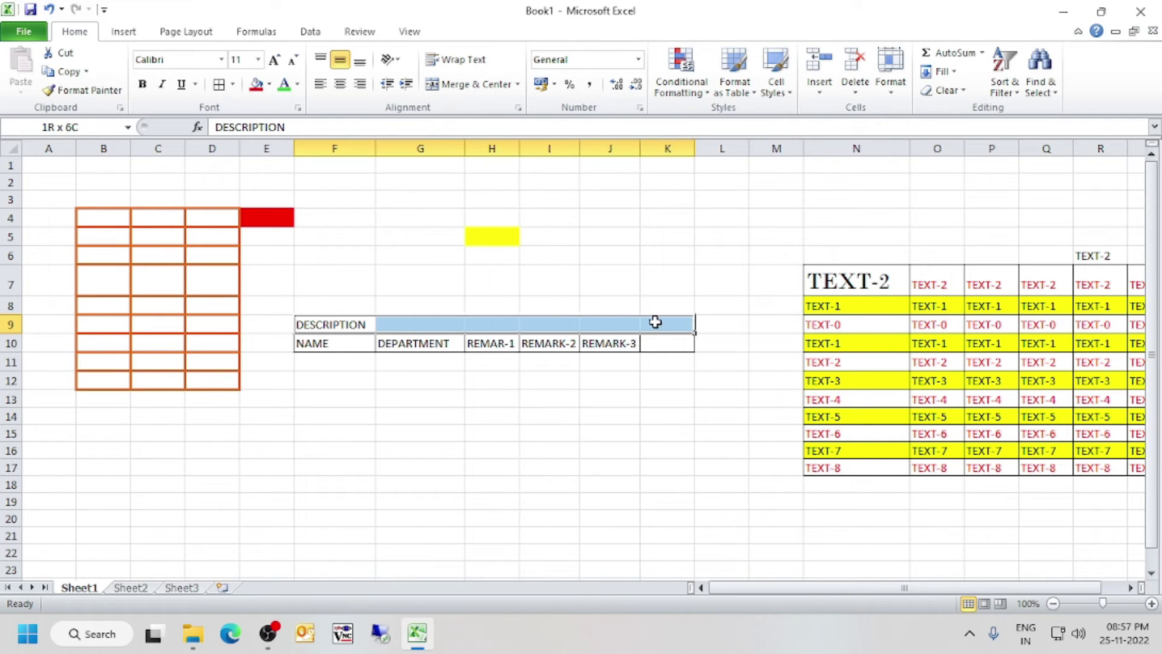
click(518, 84)
click(495, 113)
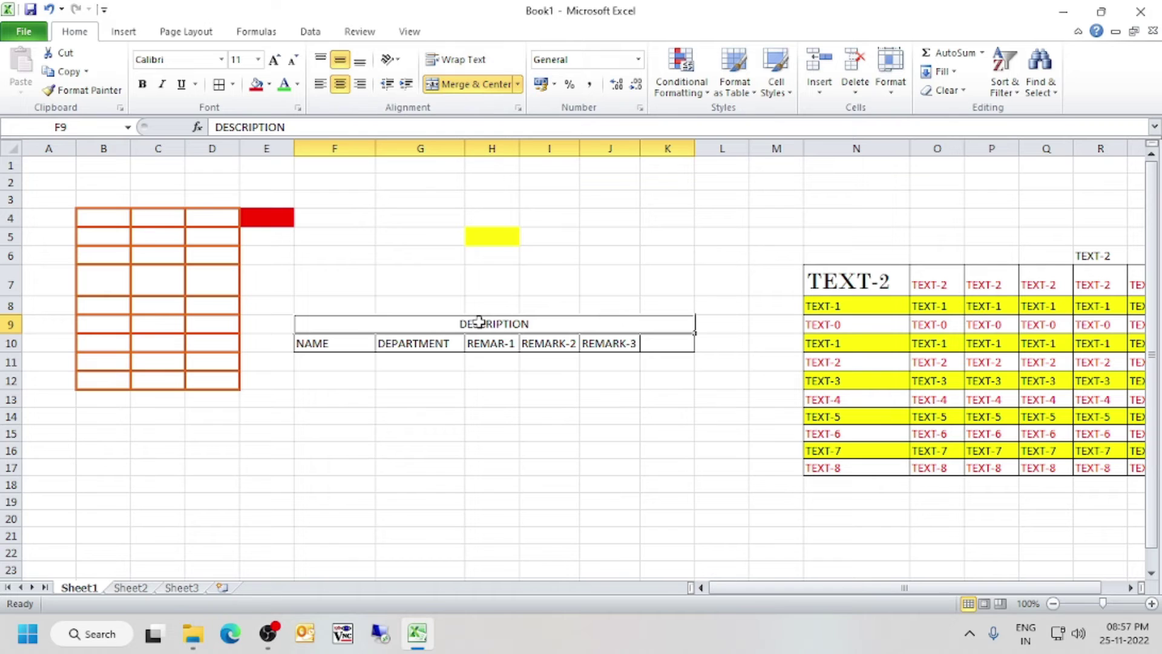
Try Merge Across on the merged DESCRIPTION heading, unmerge it, and rejoin F9:K9 with Merge Across
click(519, 86)
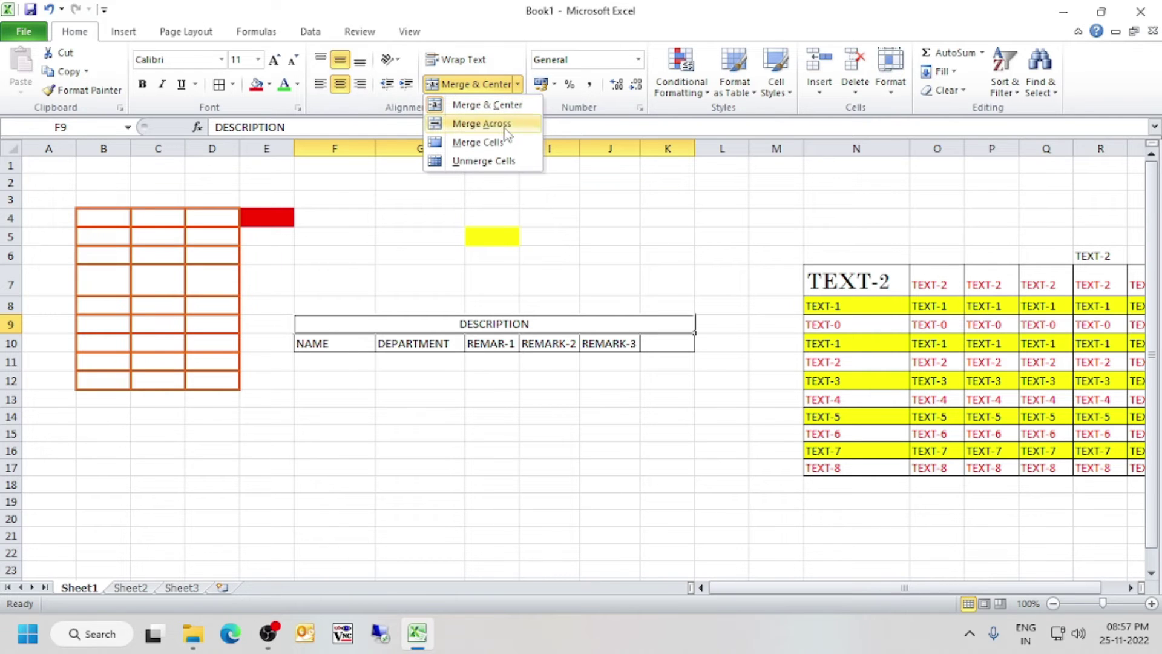
click(504, 126)
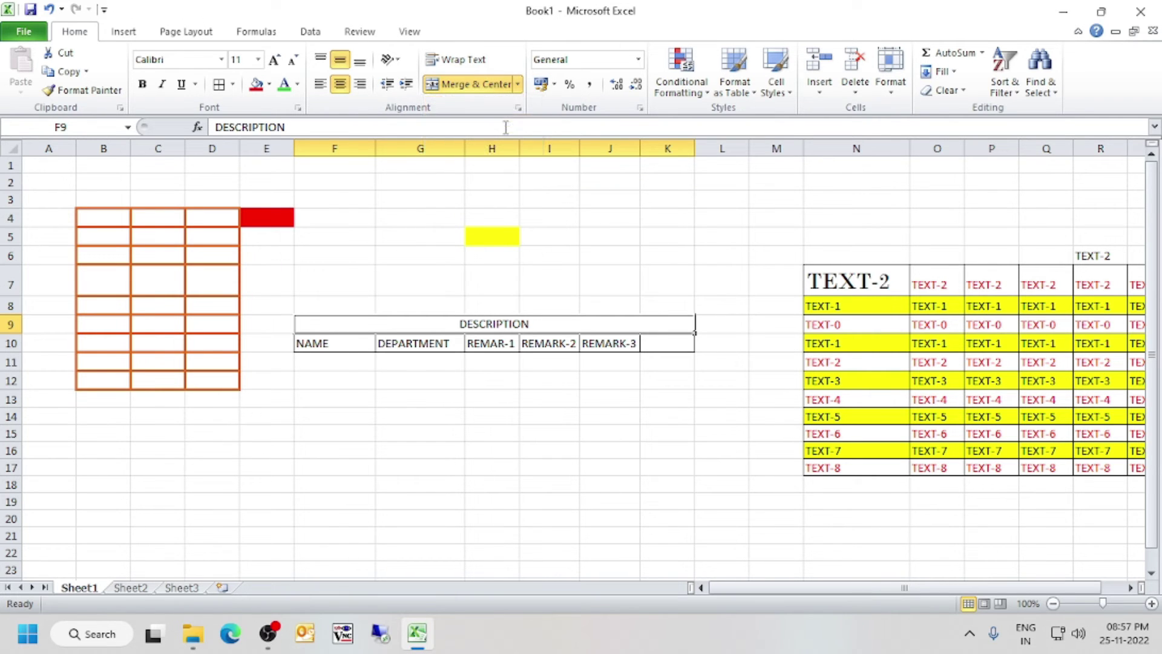
click(518, 84)
click(485, 160)
click(519, 84)
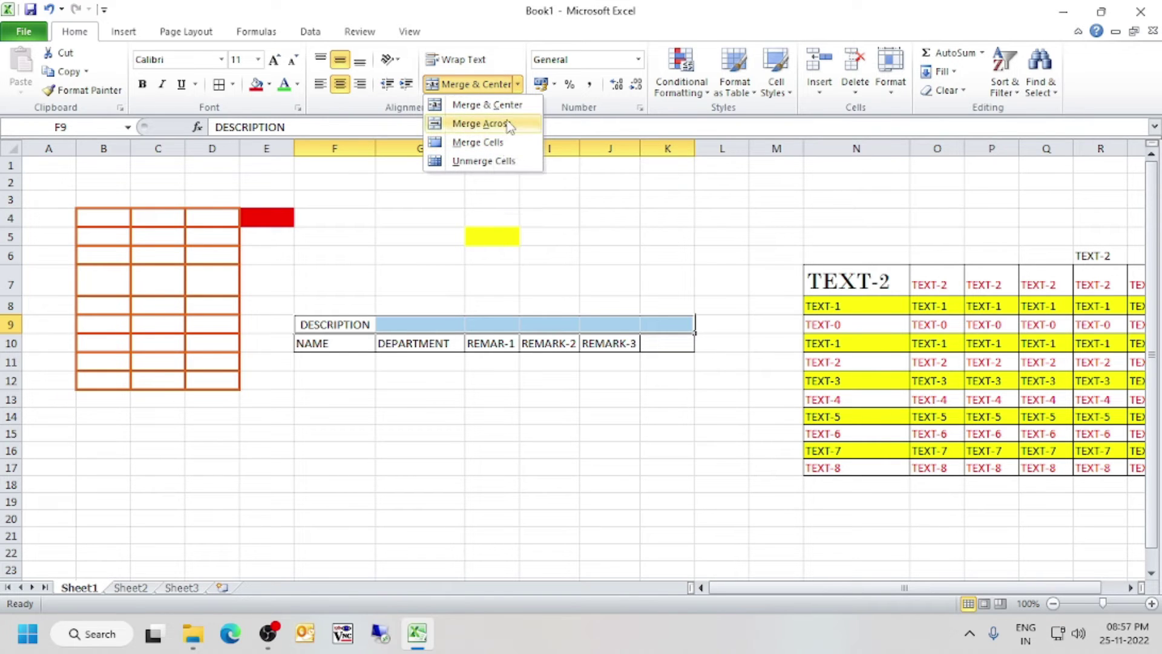
click(510, 122)
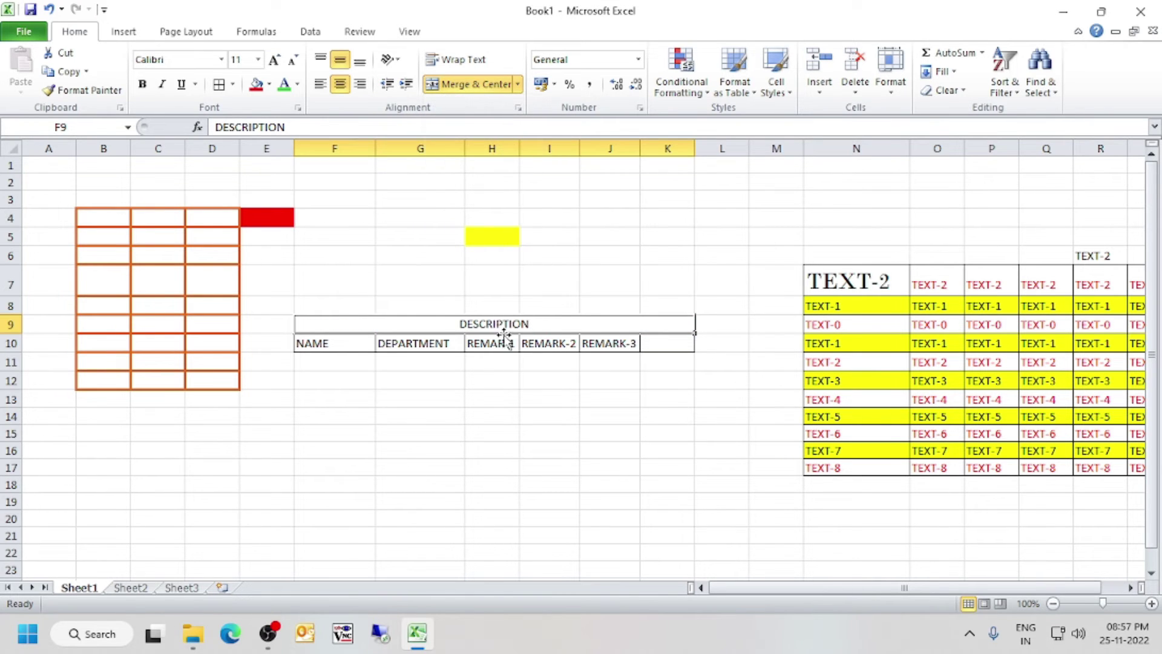
click(492, 380)
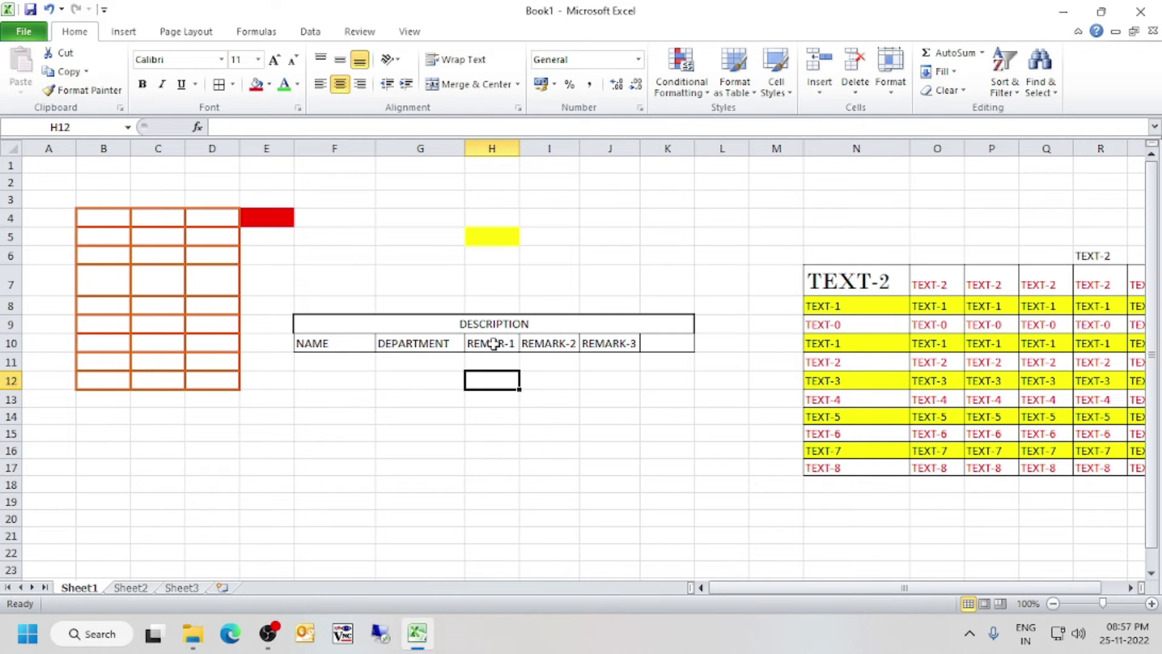
click(496, 324)
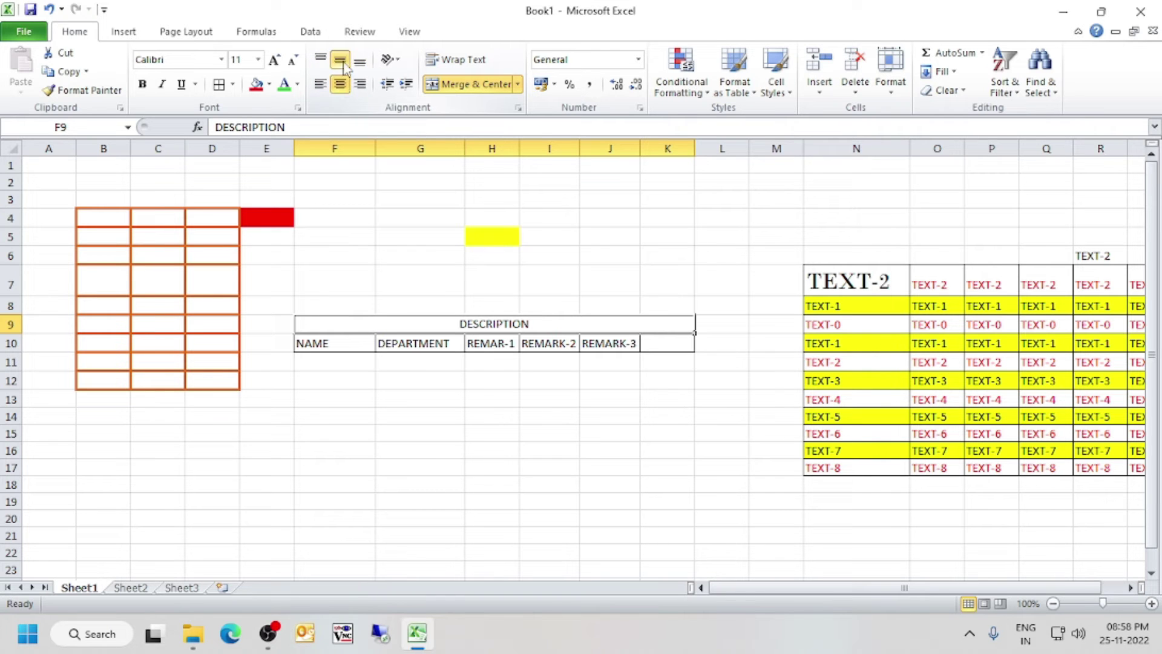
click(404, 64)
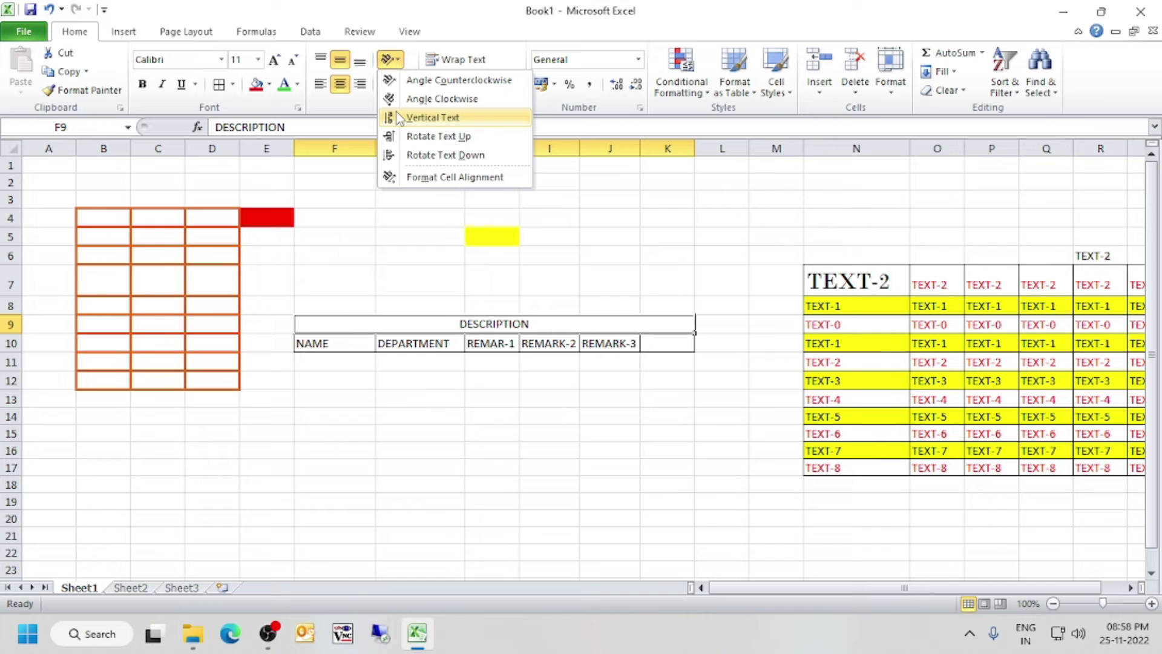
click(357, 119)
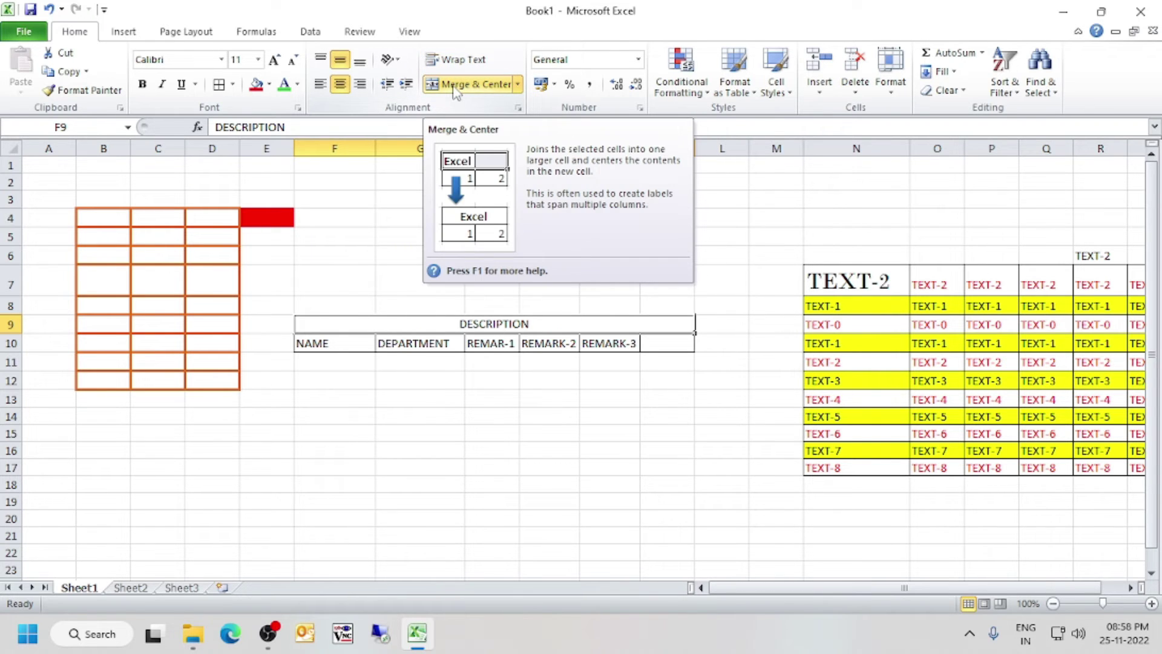
click(446, 382)
drag(433, 328, 439, 369)
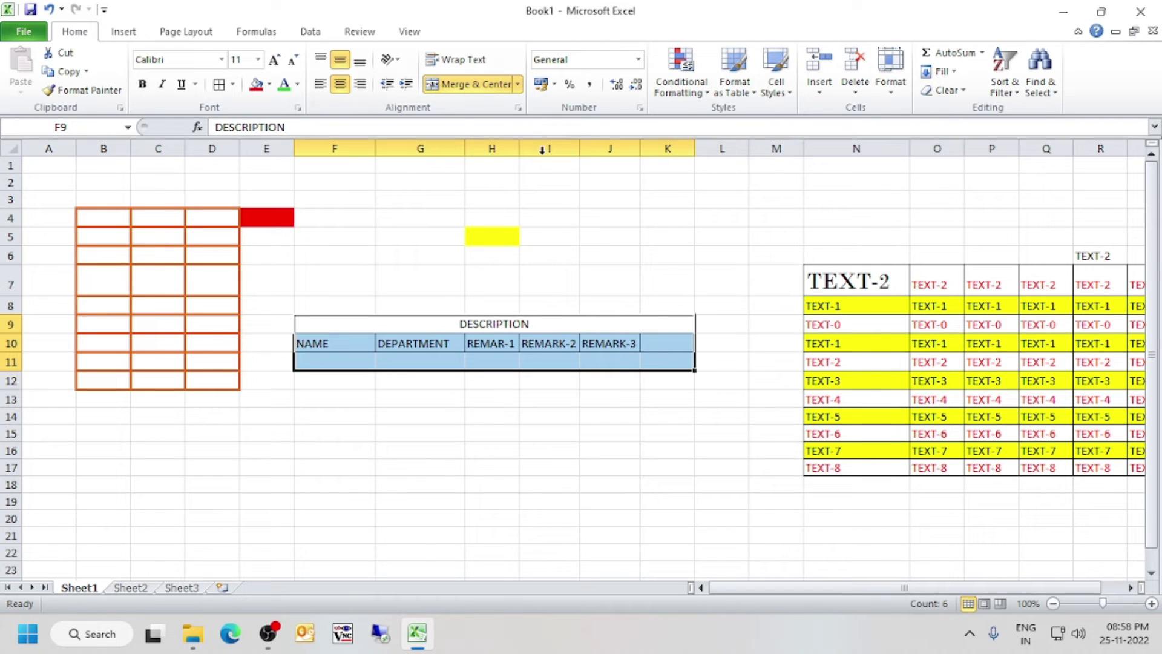
click(498, 302)
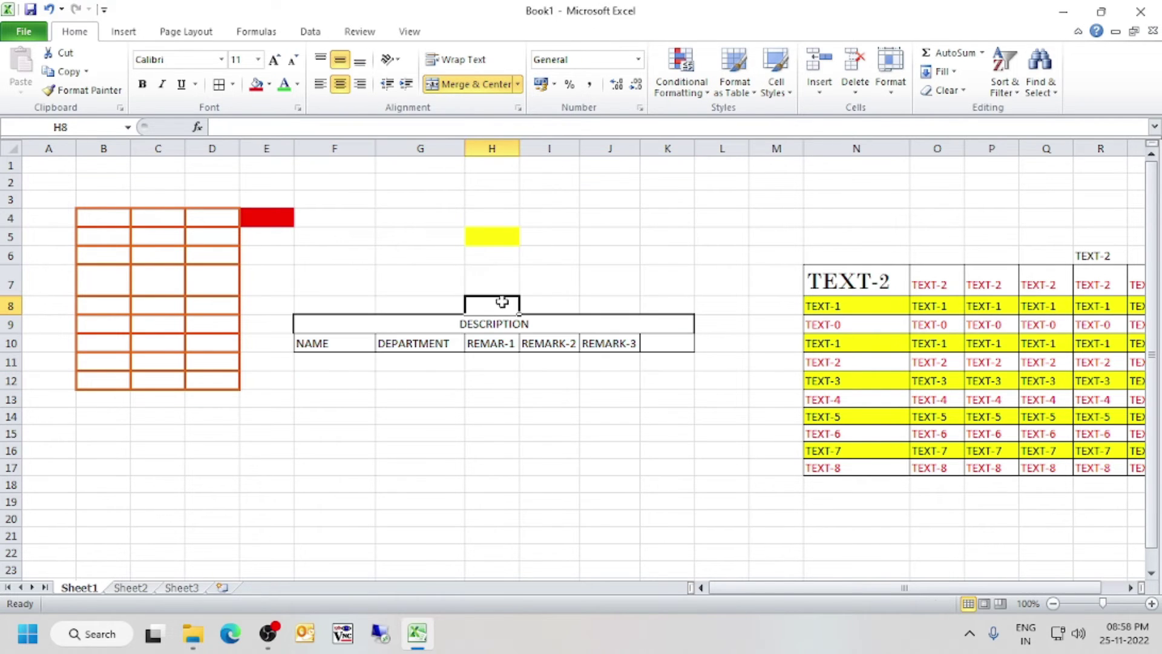
click(474, 397)
click(360, 378)
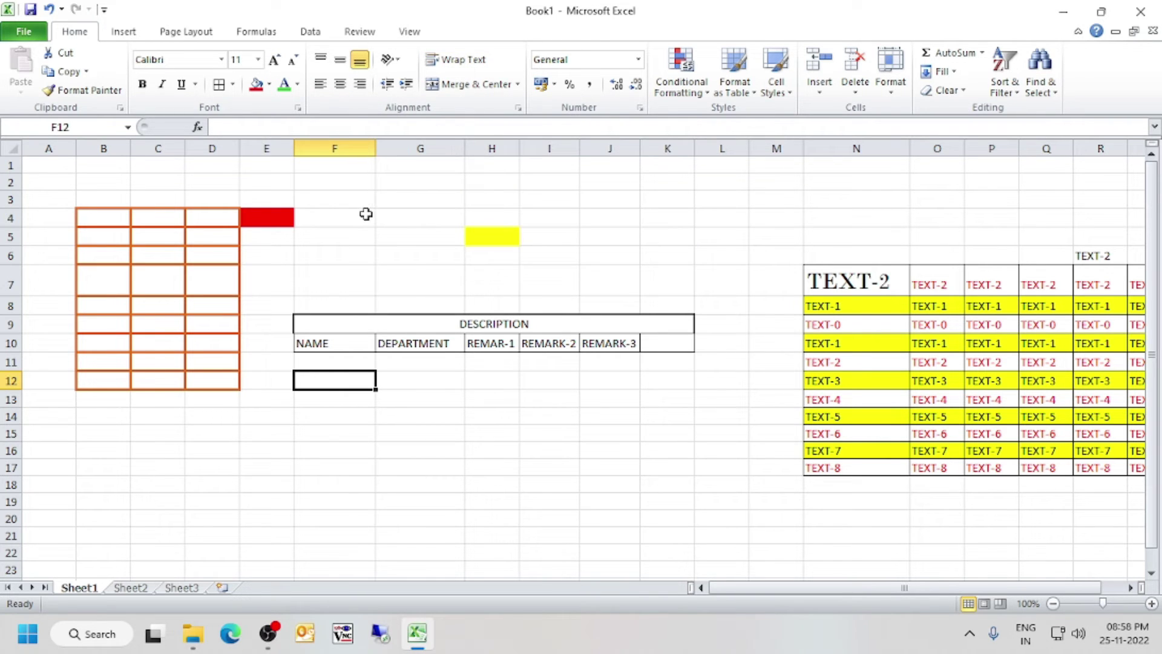
click(386, 427)
click(365, 382)
click(640, 60)
click(402, 337)
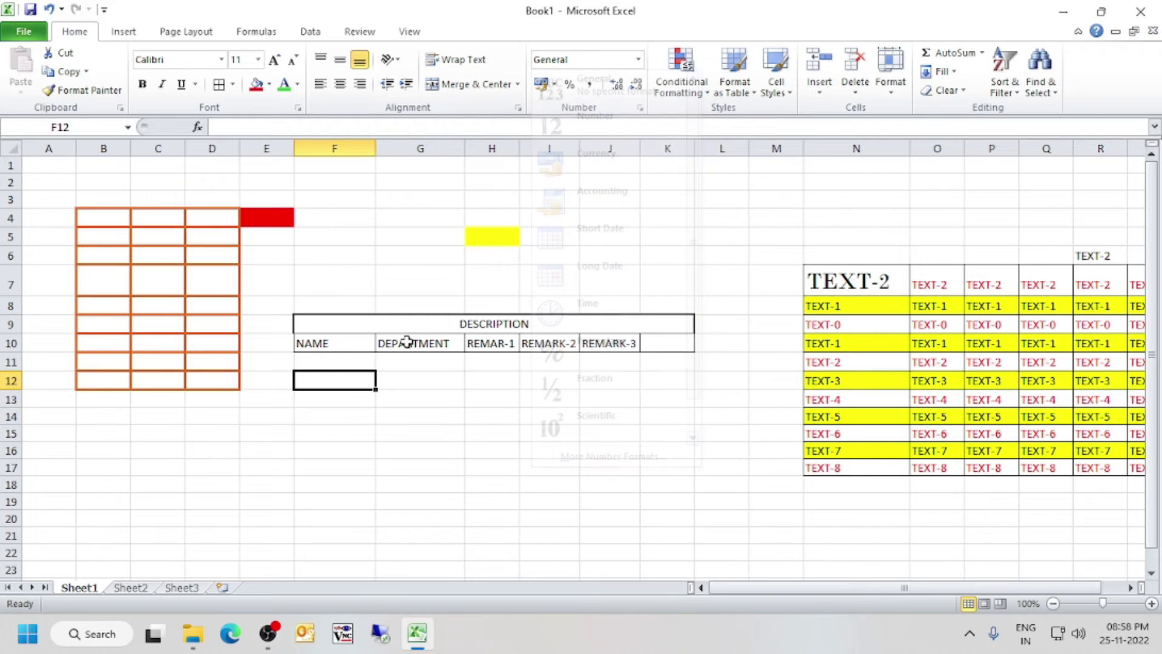
click(382, 424)
click(319, 385)
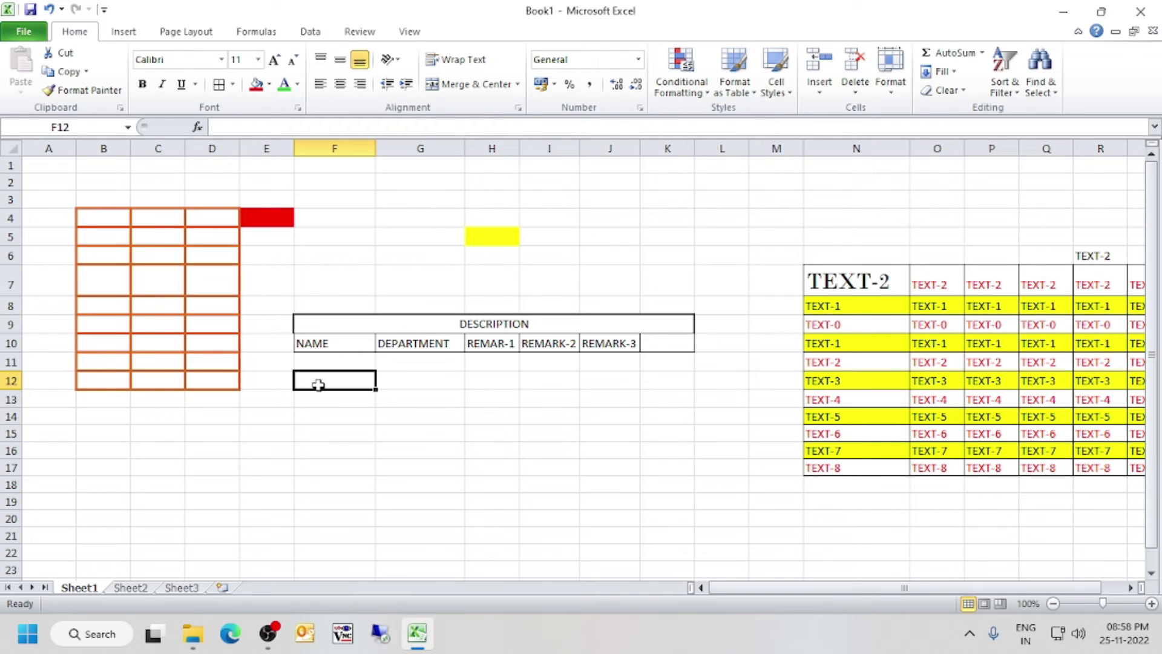
Examine the format categories for F12 through More Accounting Formats, including Number, Accounting, Date, Time, Scientific and Special, and cancel
click(556, 85)
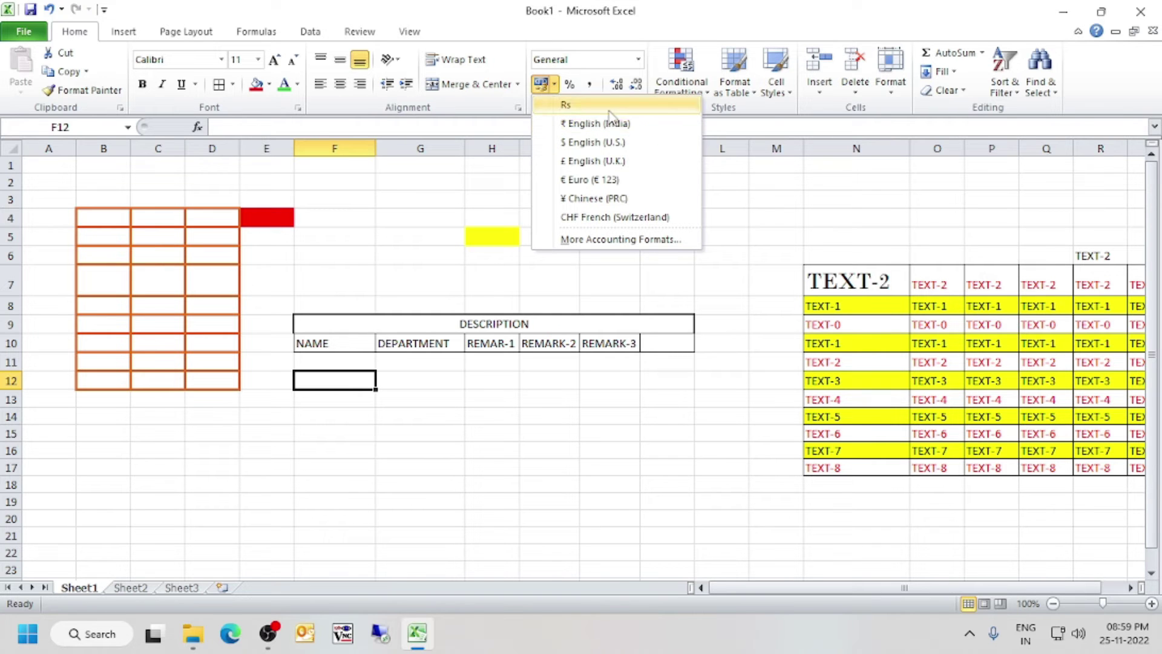
click(615, 242)
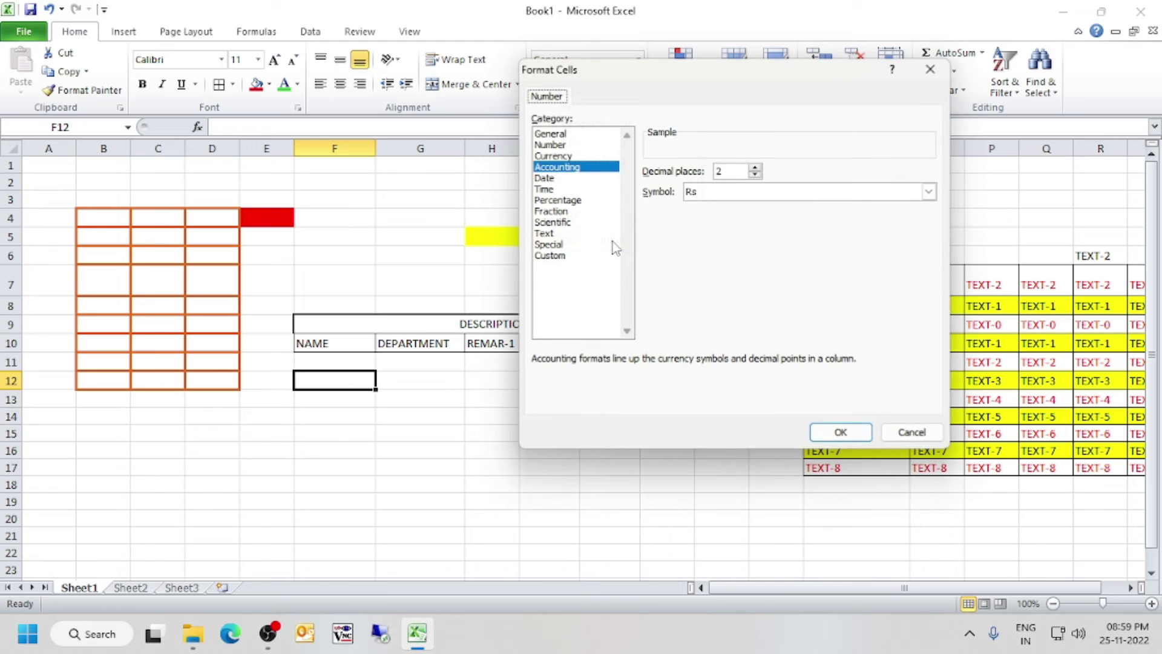
drag(666, 69, 807, 156)
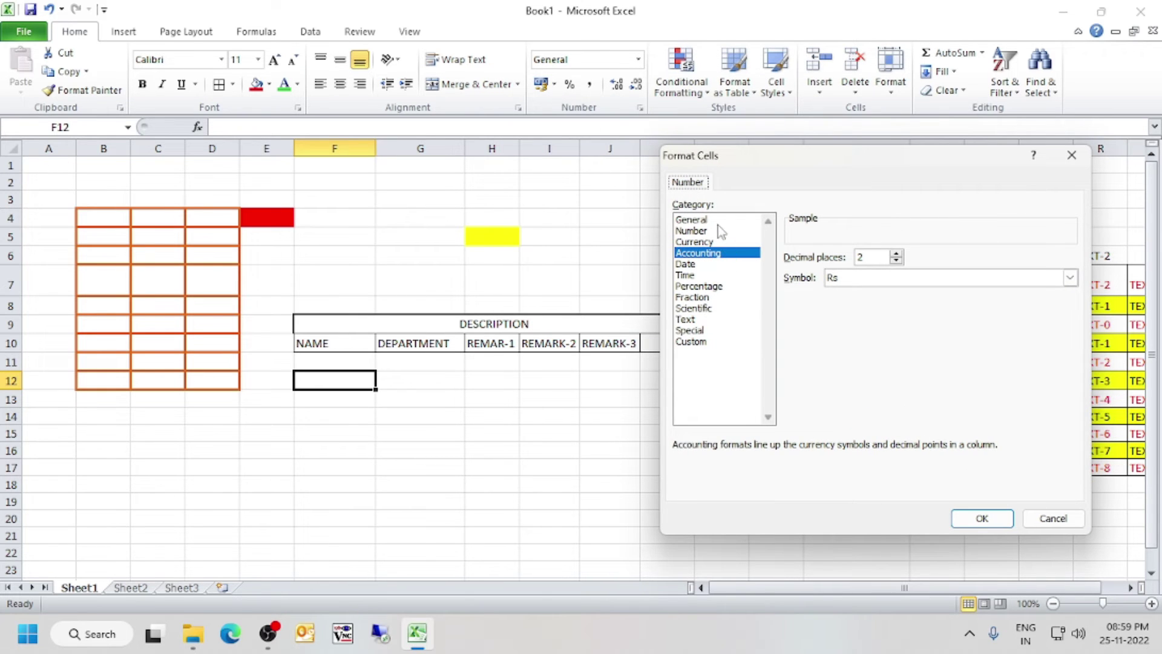
click(703, 220)
click(696, 230)
click(699, 254)
click(697, 276)
click(695, 308)
click(693, 330)
click(695, 308)
click(696, 231)
click(700, 220)
click(699, 253)
click(695, 276)
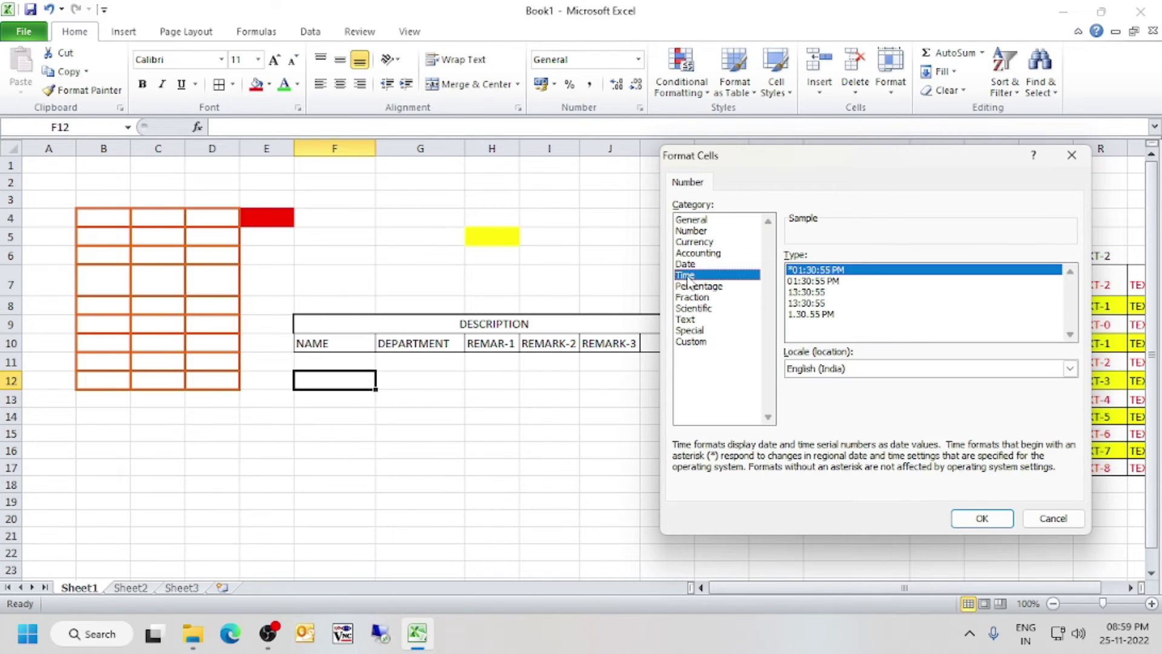
click(687, 264)
click(1053, 519)
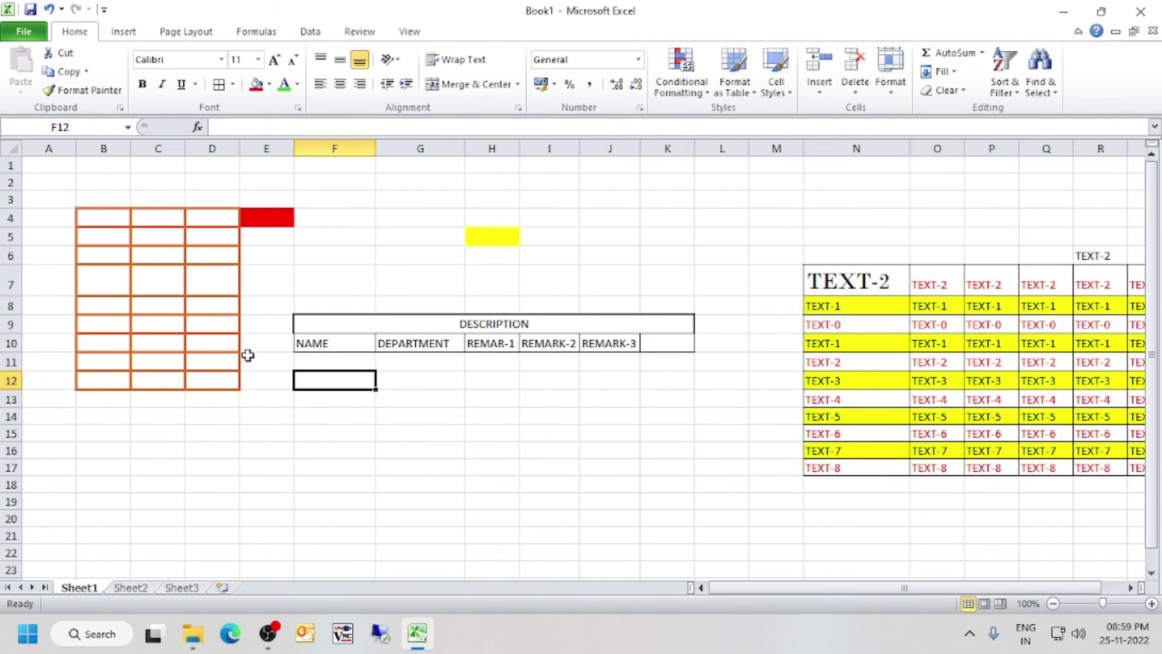
Examine the Number, Alignment, Font, Fill and Protection settings in the Format Cells dialog for F12 and cancel
right_click(337, 383)
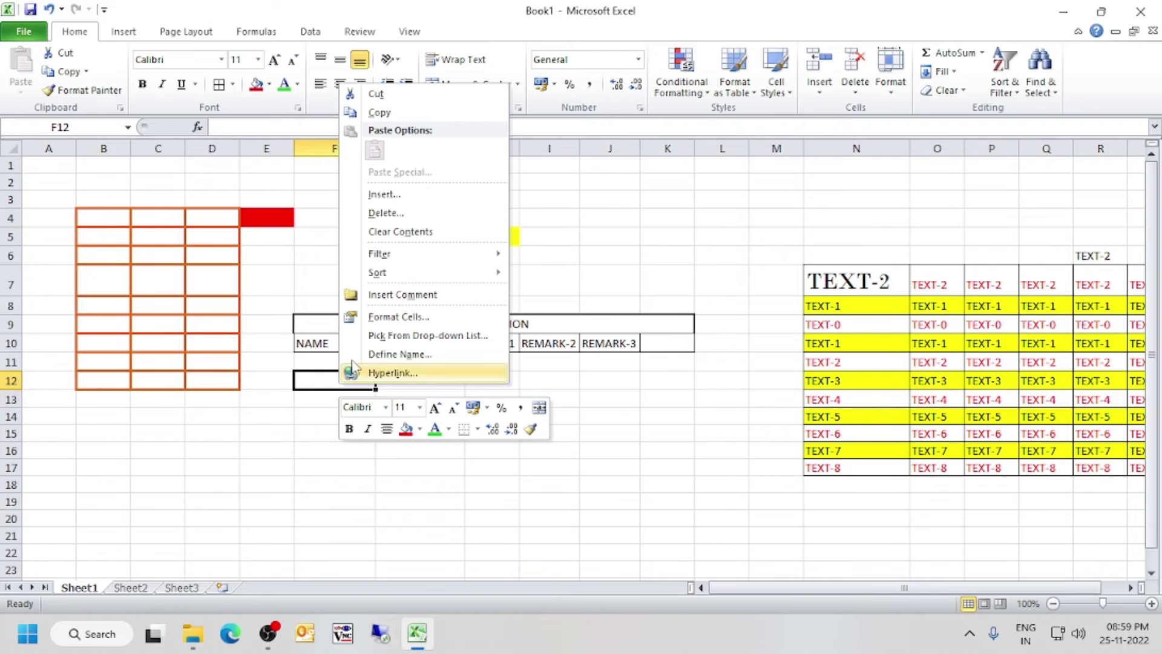
click(418, 317)
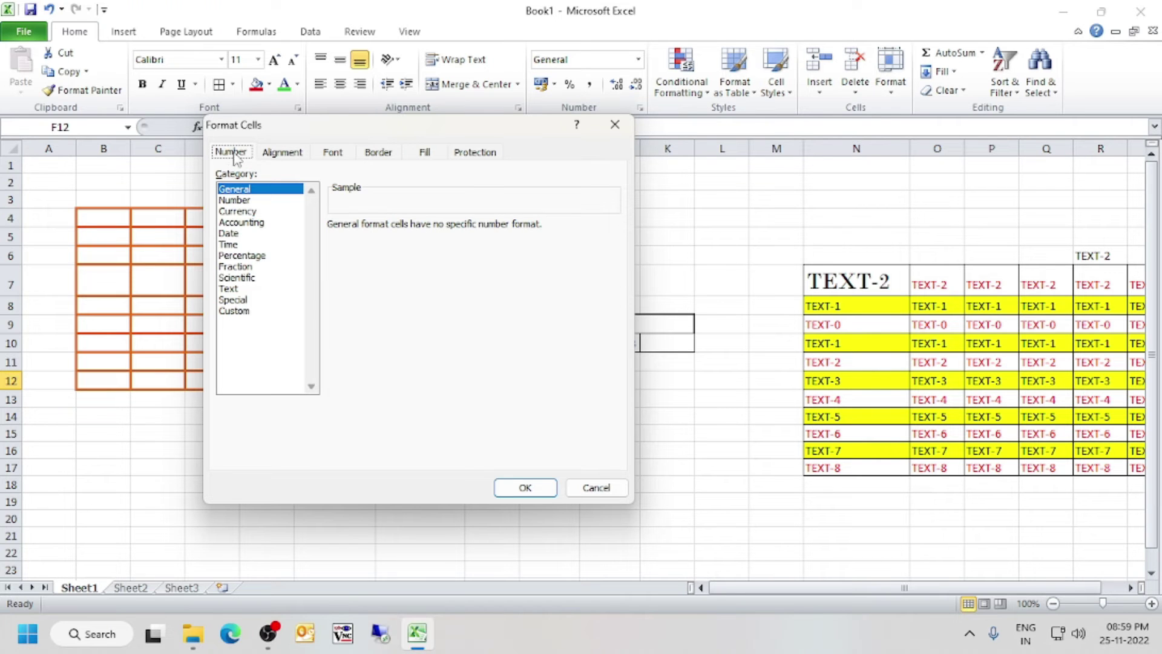
click(298, 158)
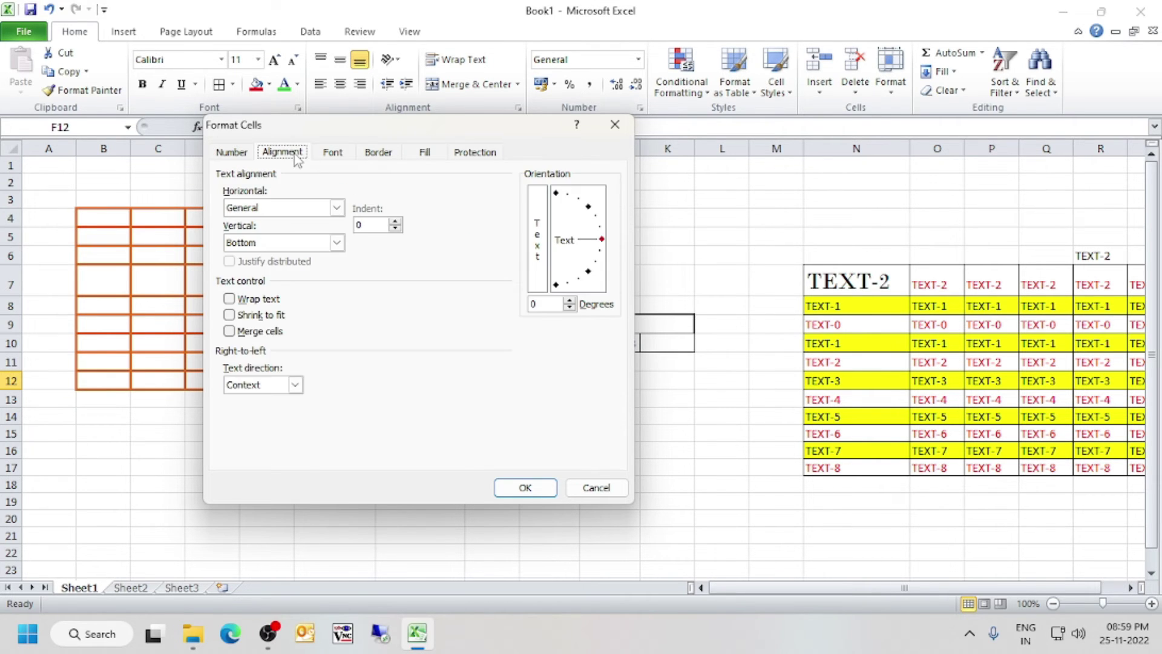
click(333, 158)
click(425, 155)
click(497, 154)
click(242, 153)
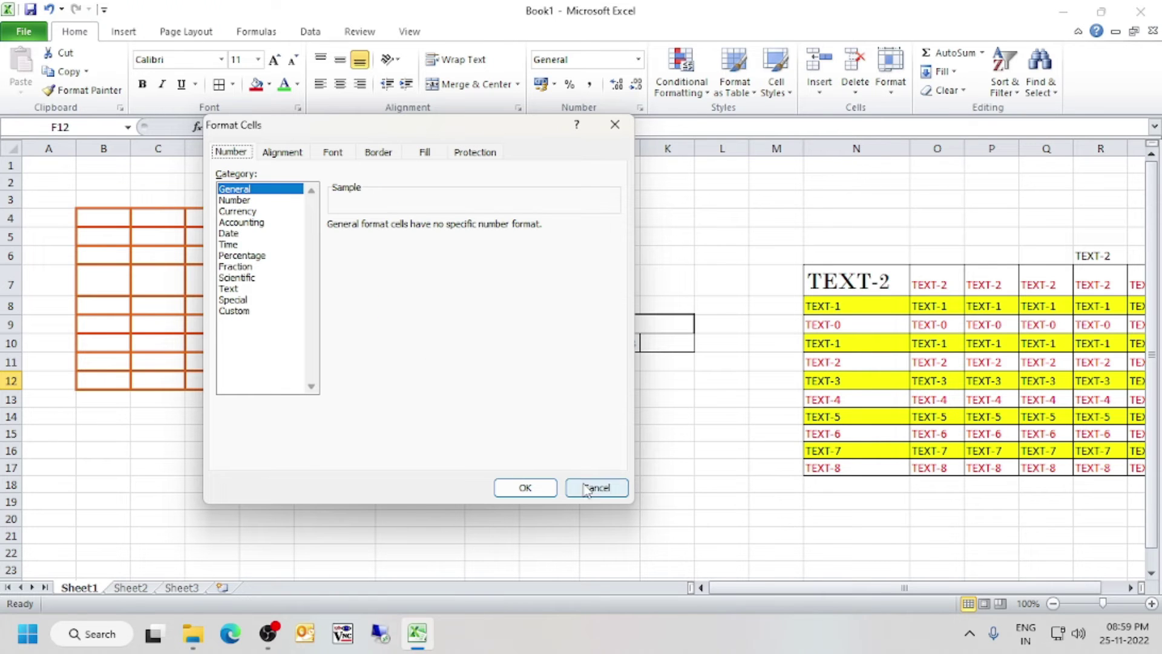
click(596, 487)
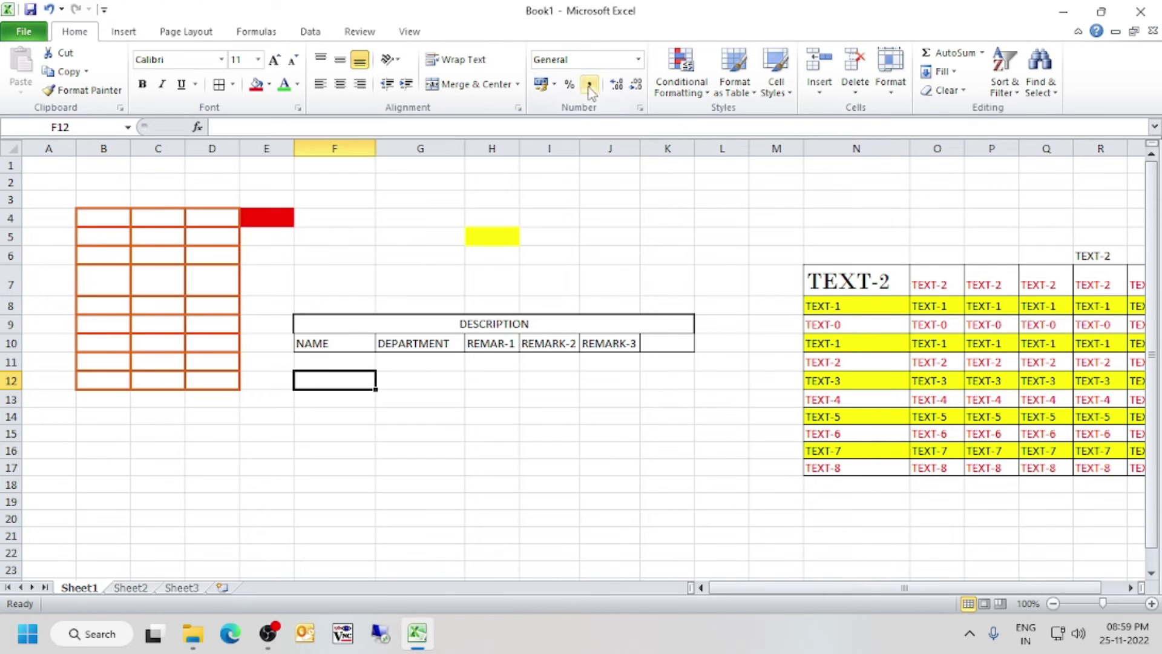
Apply the ₹ English (India) accounting format to cell F12 and enter 100 in it
click(554, 86)
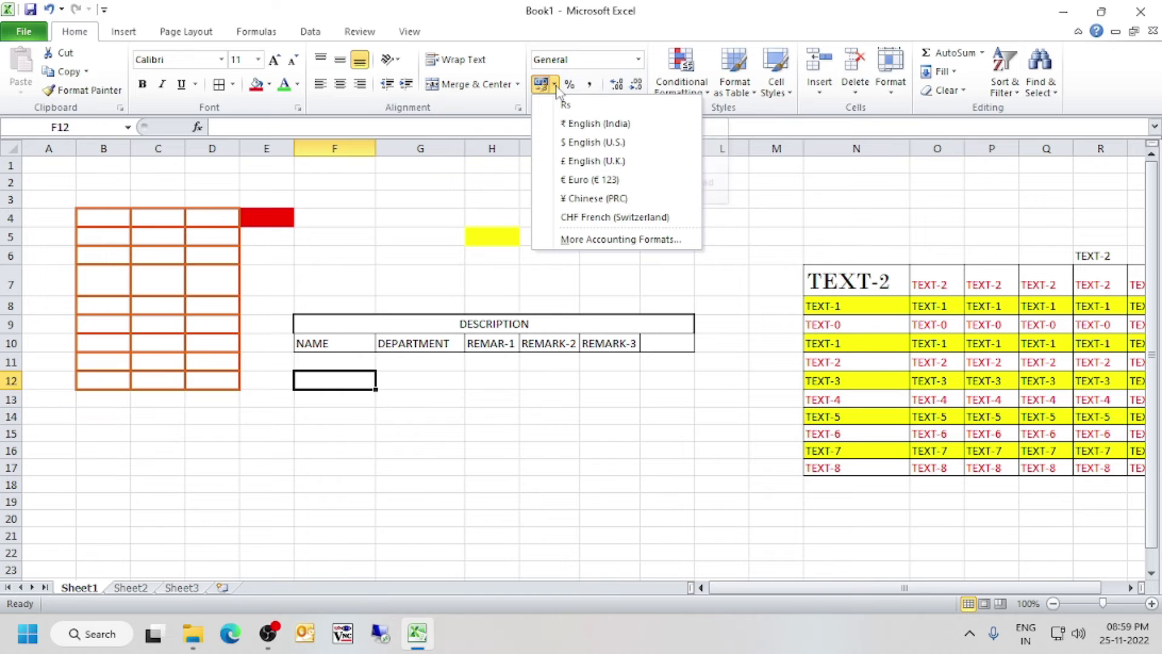
click(575, 123)
click(327, 468)
click(319, 383)
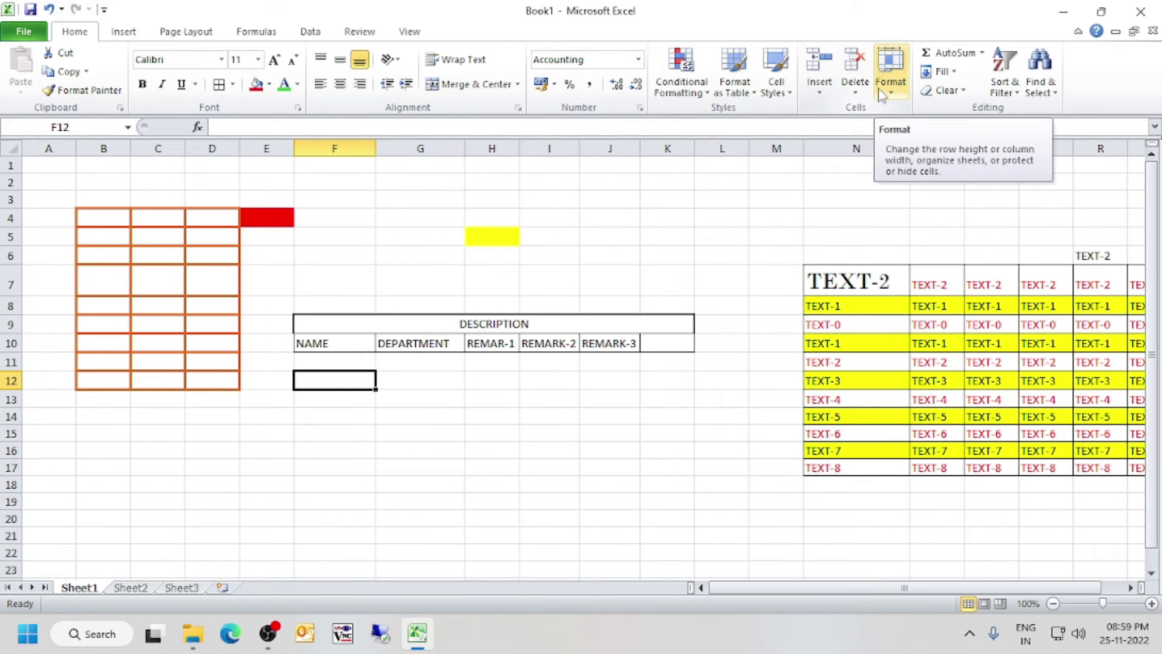
text(100)
key(Return)
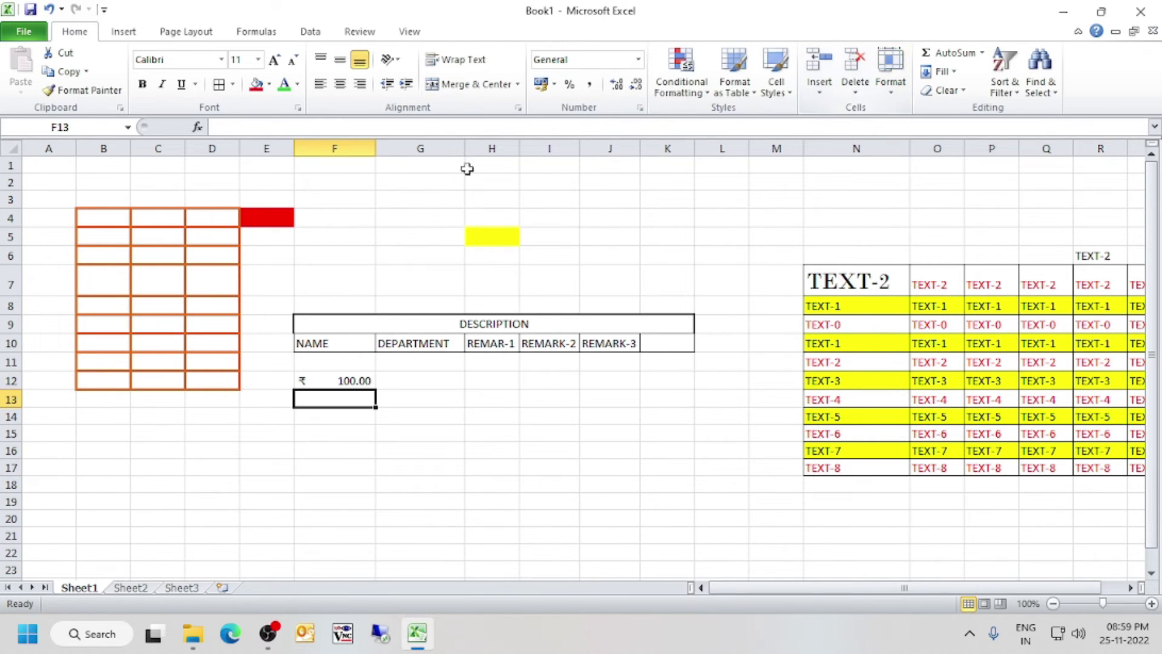
click(302, 383)
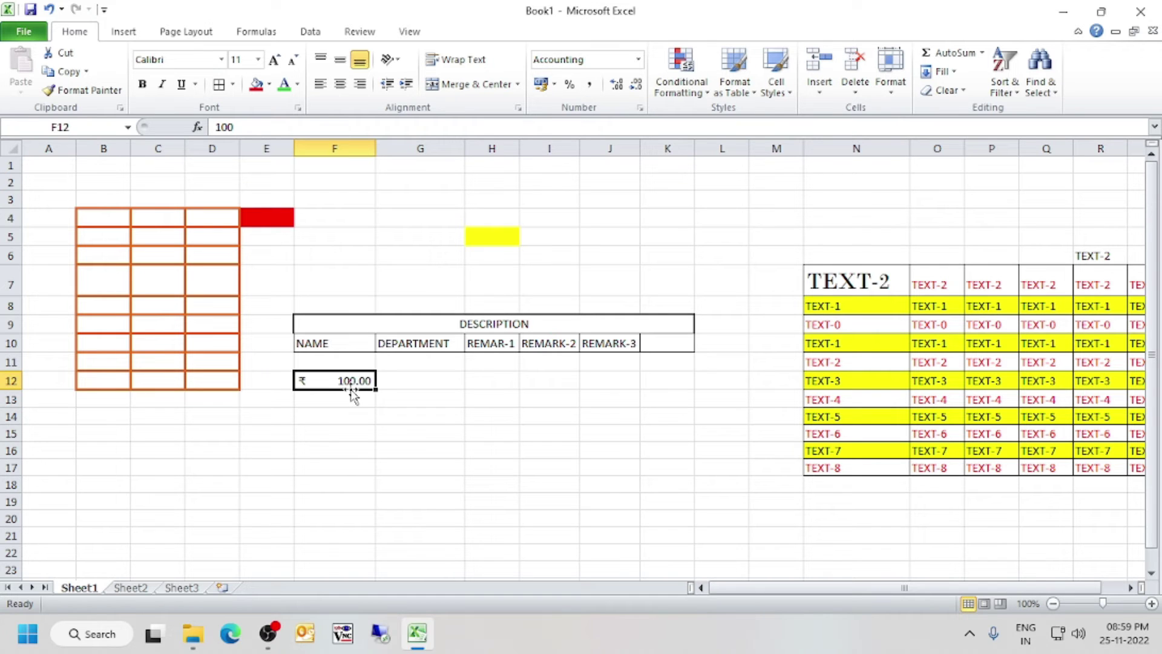
click(554, 84)
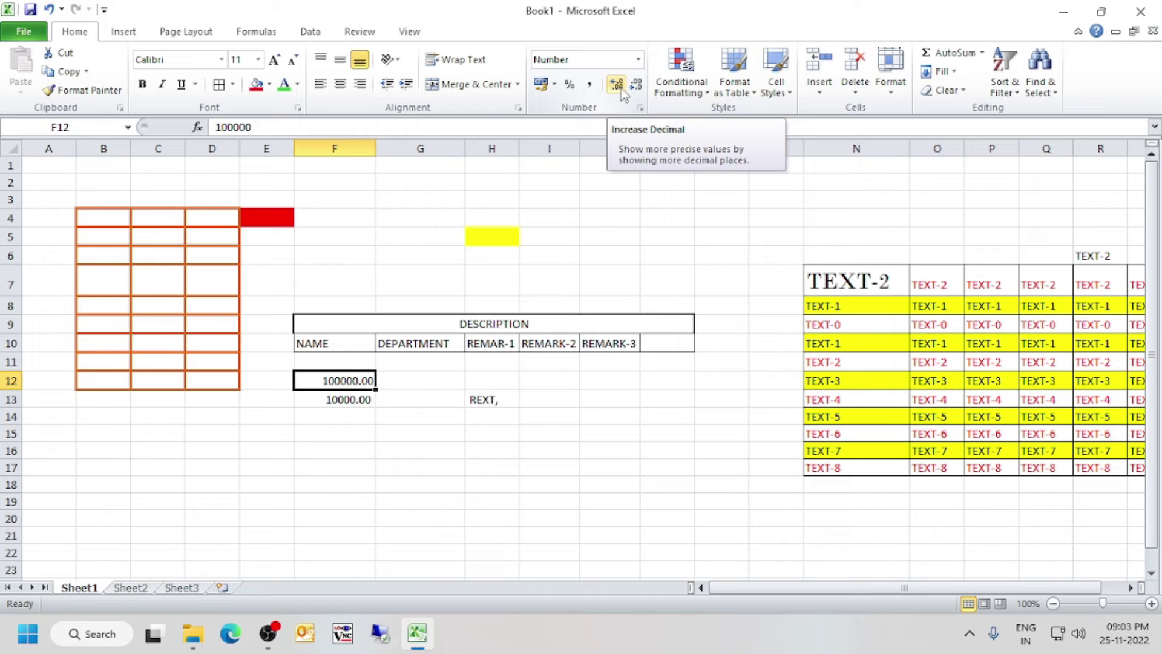
Increase F12 to six decimal places, reduce it to one, and raise it to three
click(617, 85)
click(617, 86)
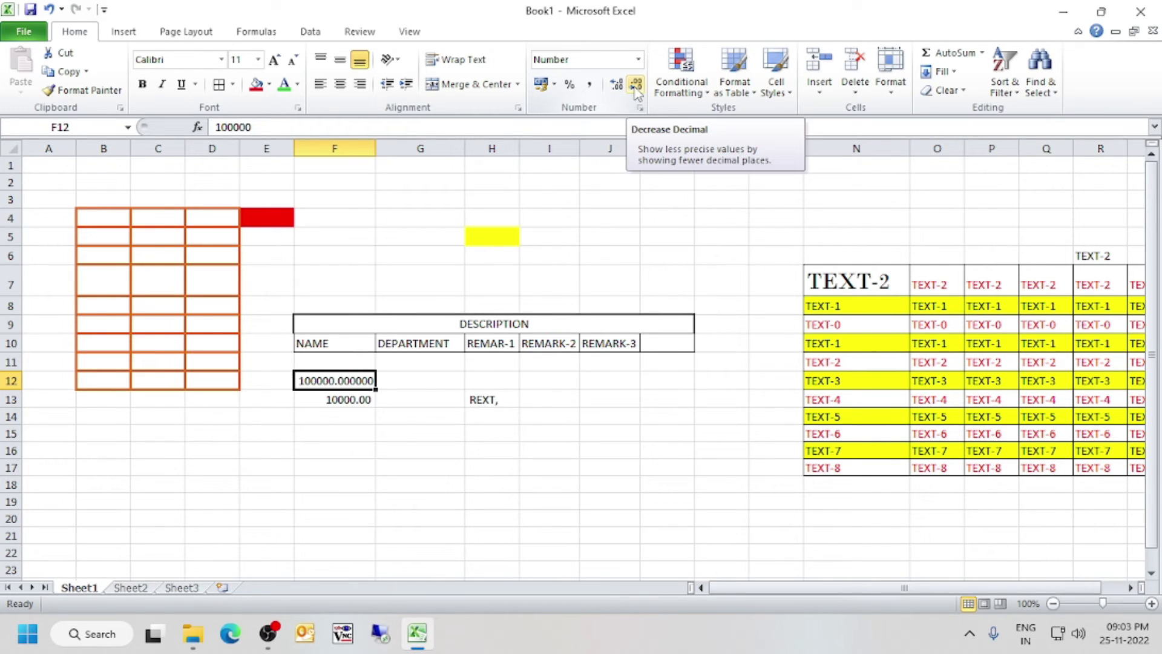
click(636, 86)
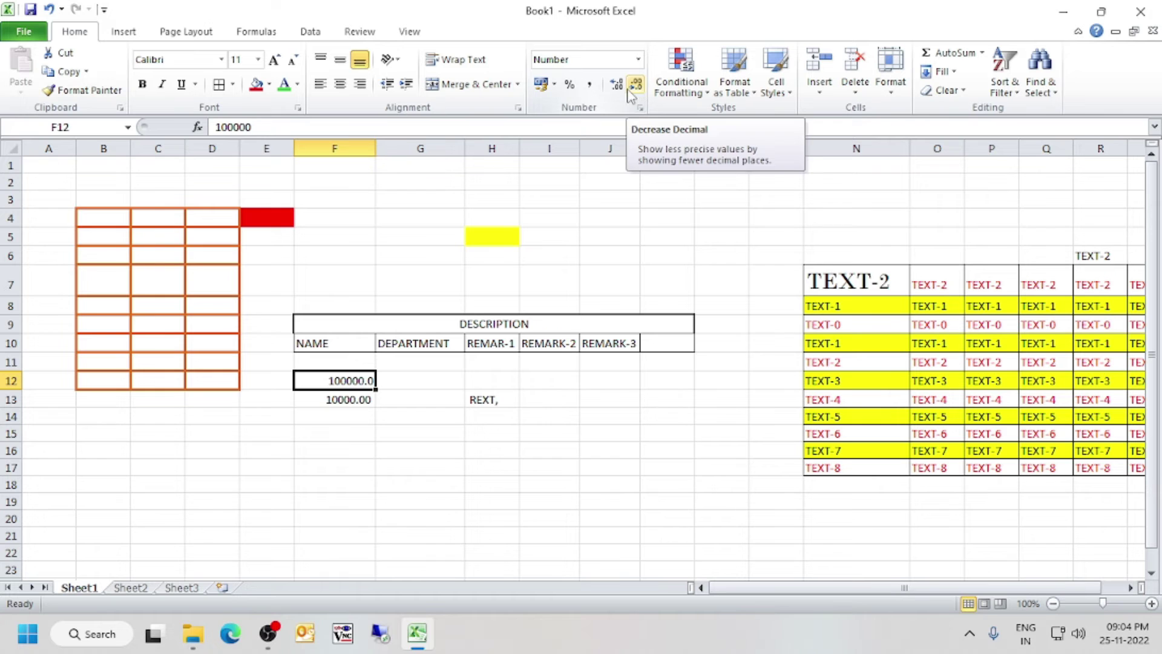
click(619, 88)
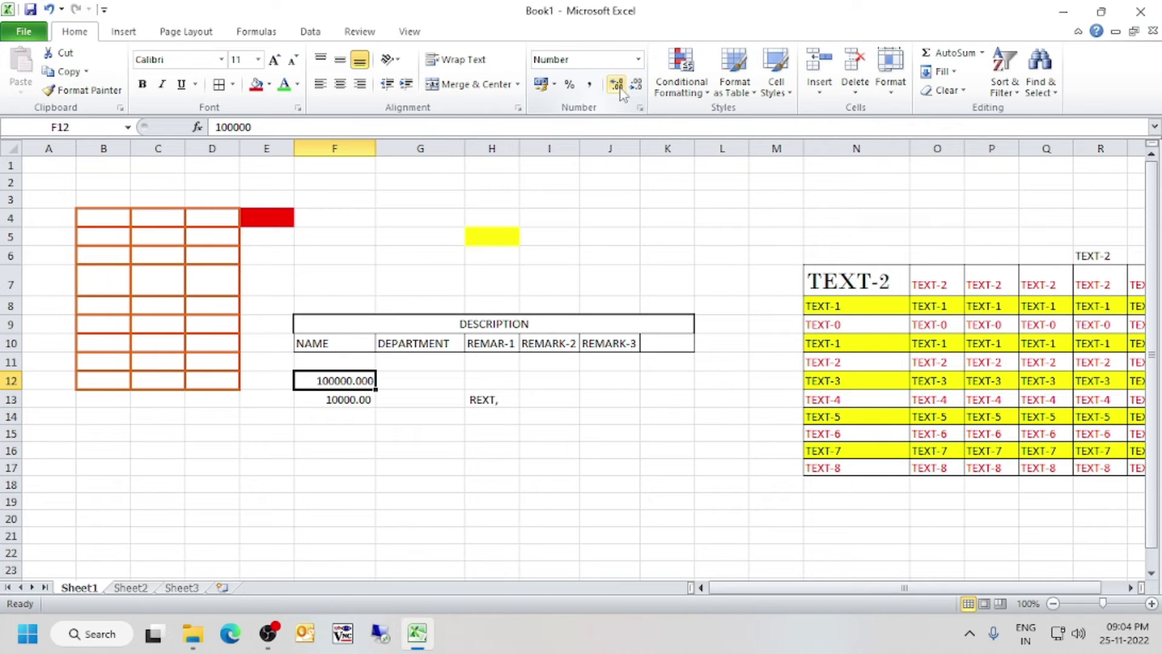
Set the number format of cell F12 to General
click(638, 59)
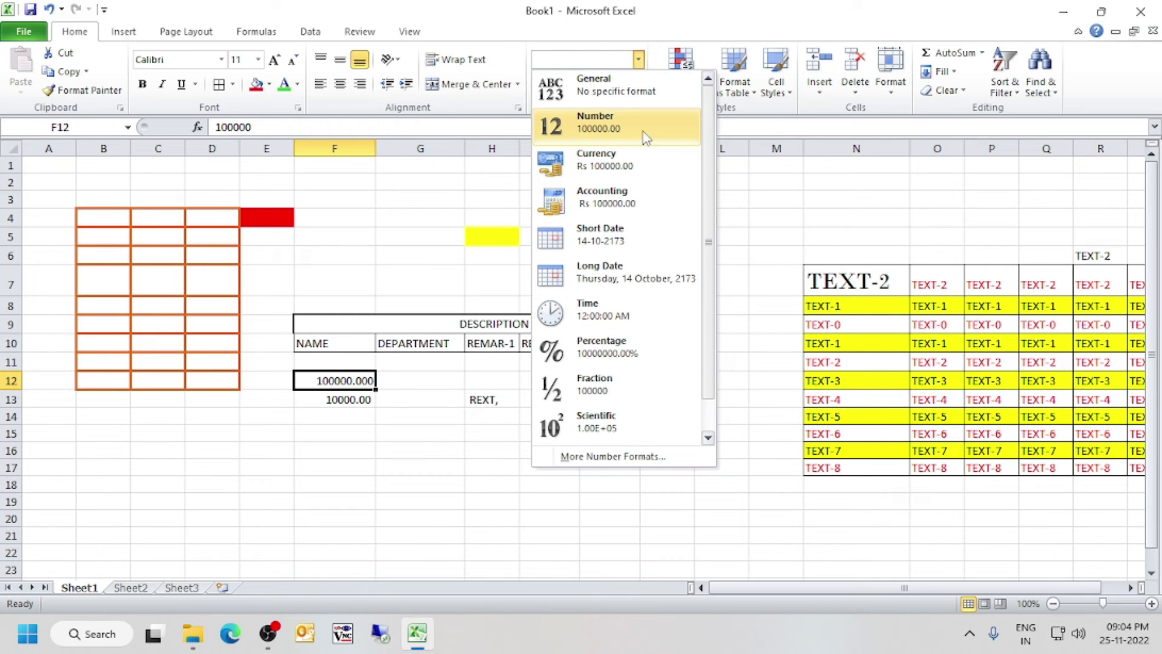
click(629, 91)
click(399, 417)
click(361, 382)
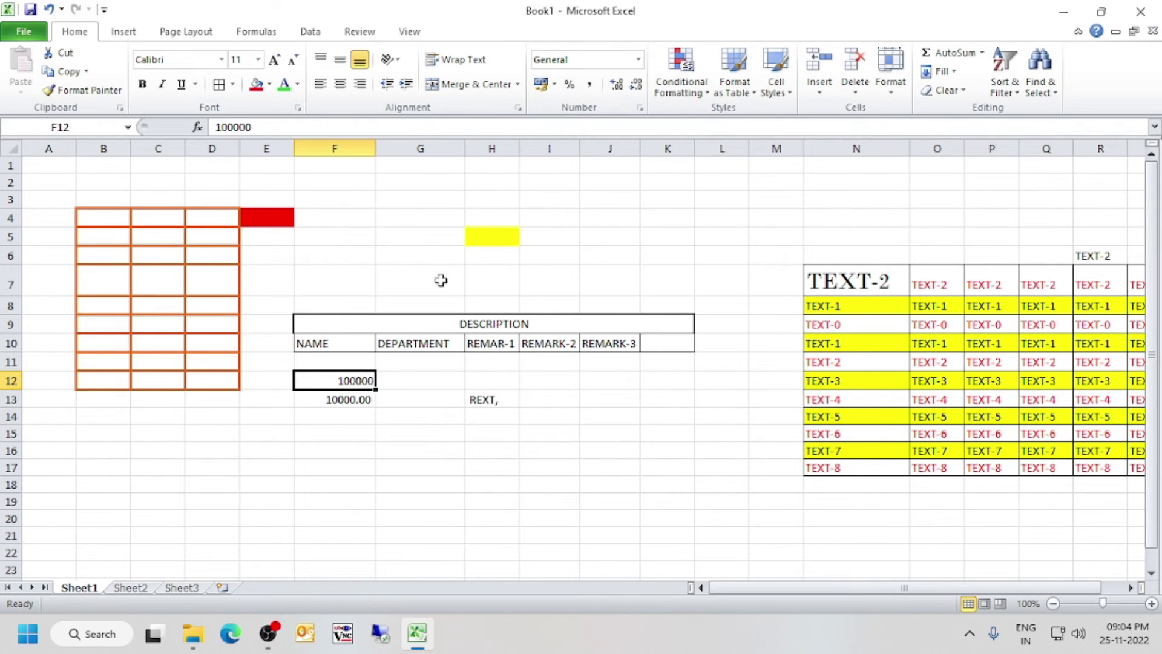
Apply the Long Date format to F12, autofit column F, and undo the column widening
click(638, 61)
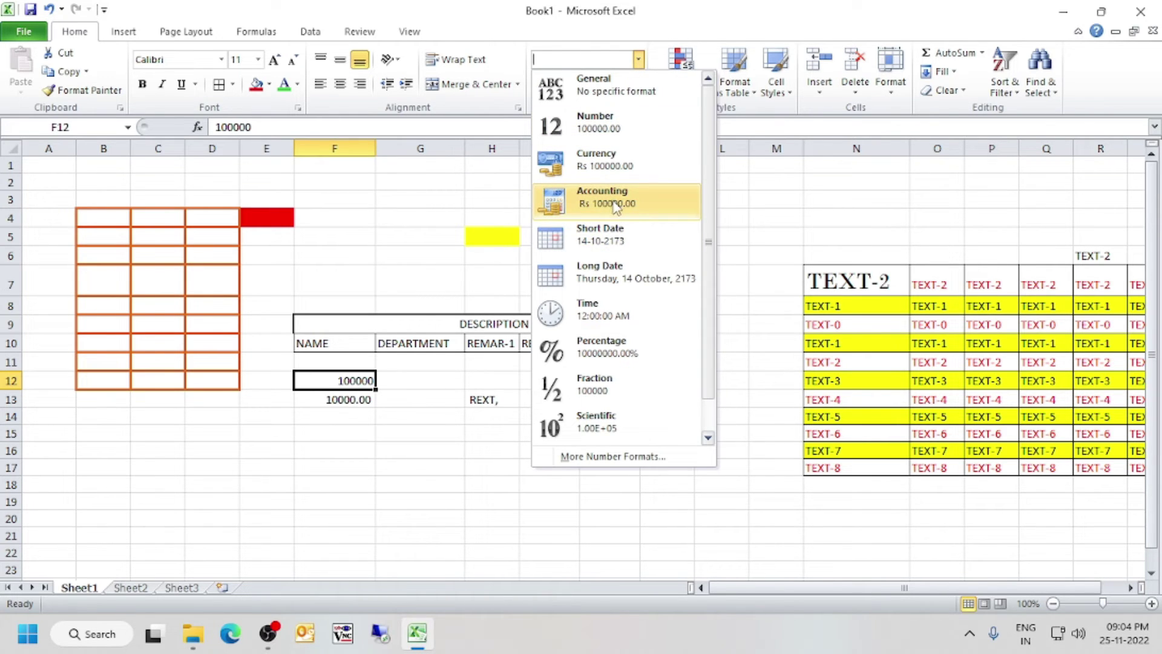
click(629, 282)
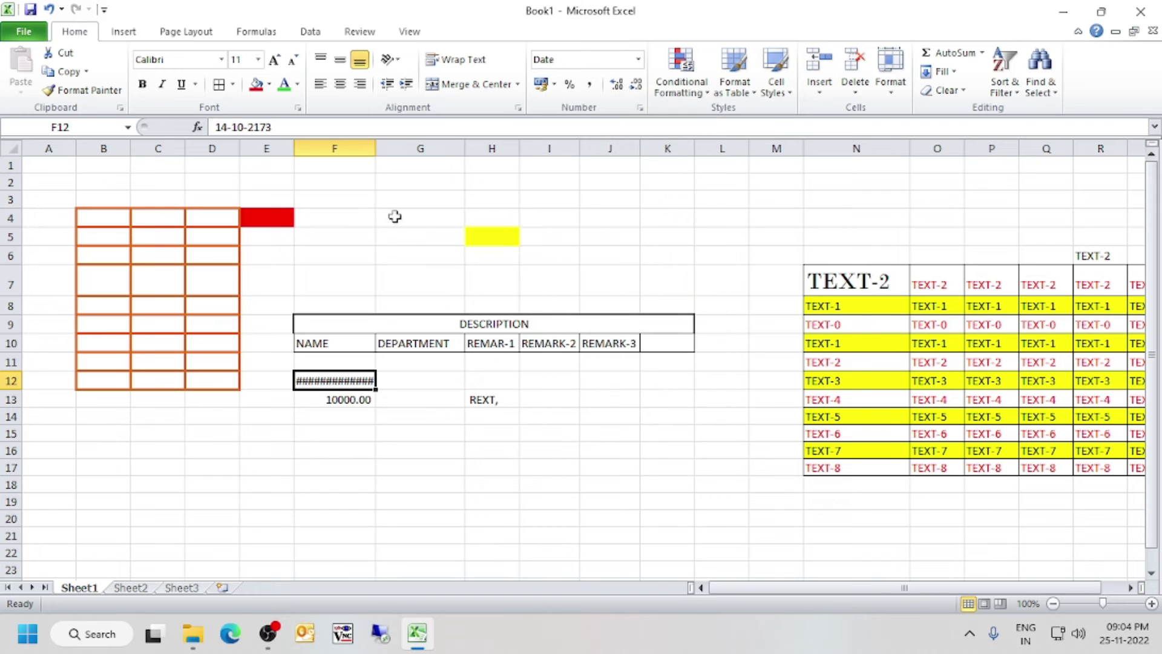
double_click(370, 152)
click(402, 448)
click(398, 378)
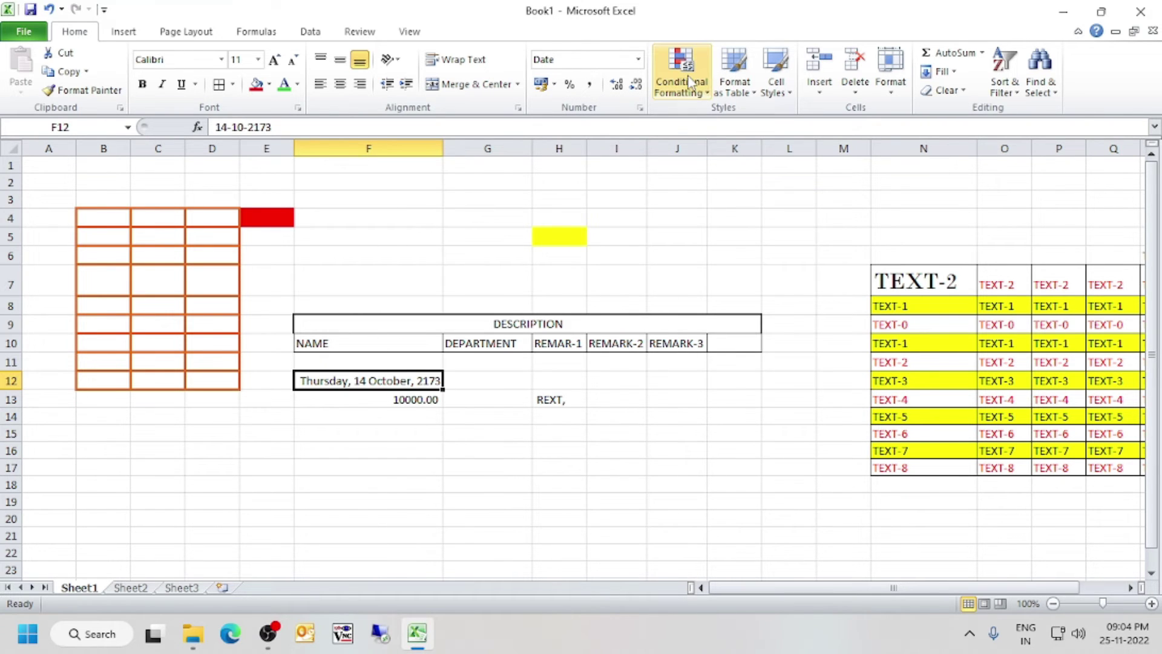
key(ctrl+z)
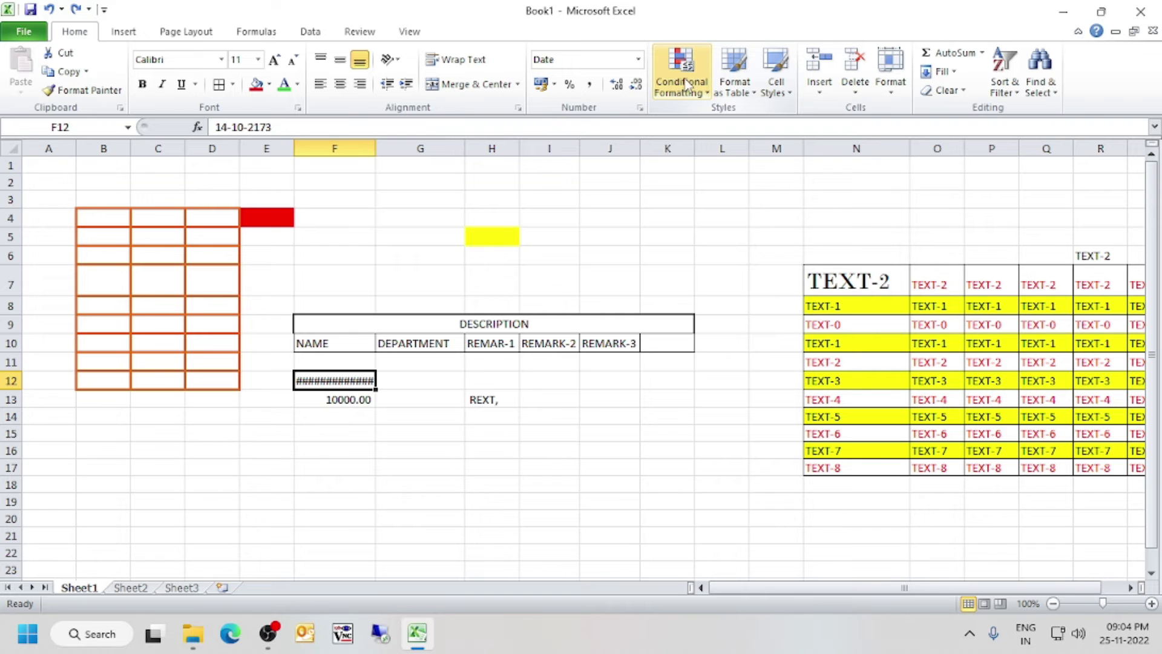
Apply the Time format to cell F12 and switch it to Percentage
click(638, 60)
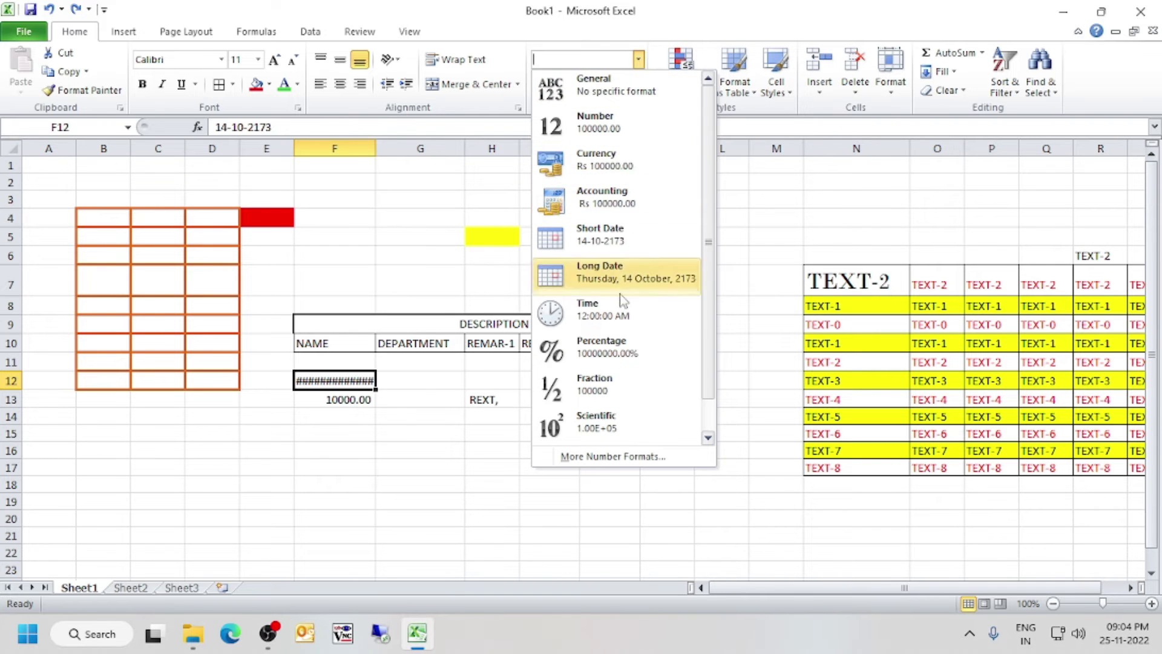
click(619, 309)
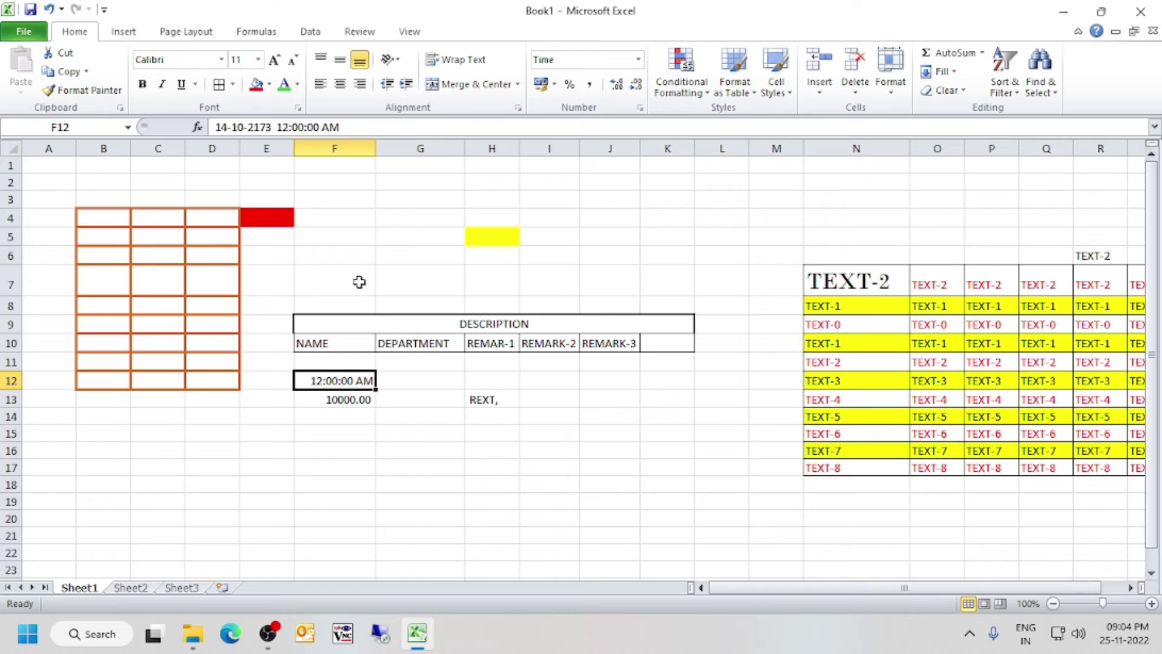
click(638, 61)
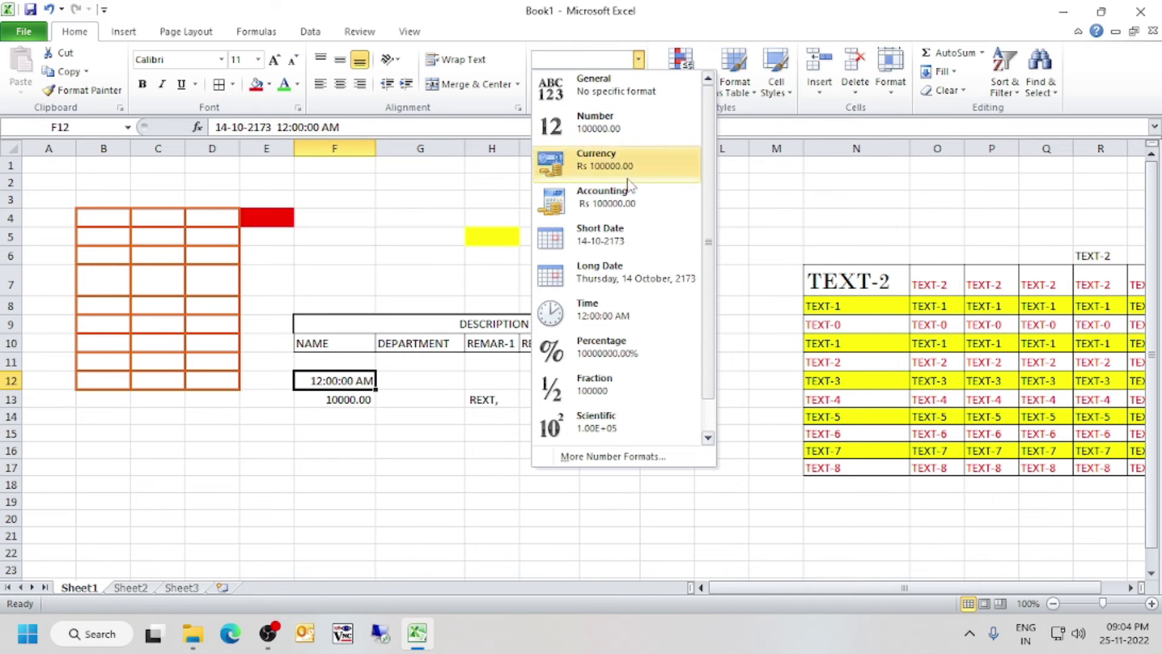
click(576, 351)
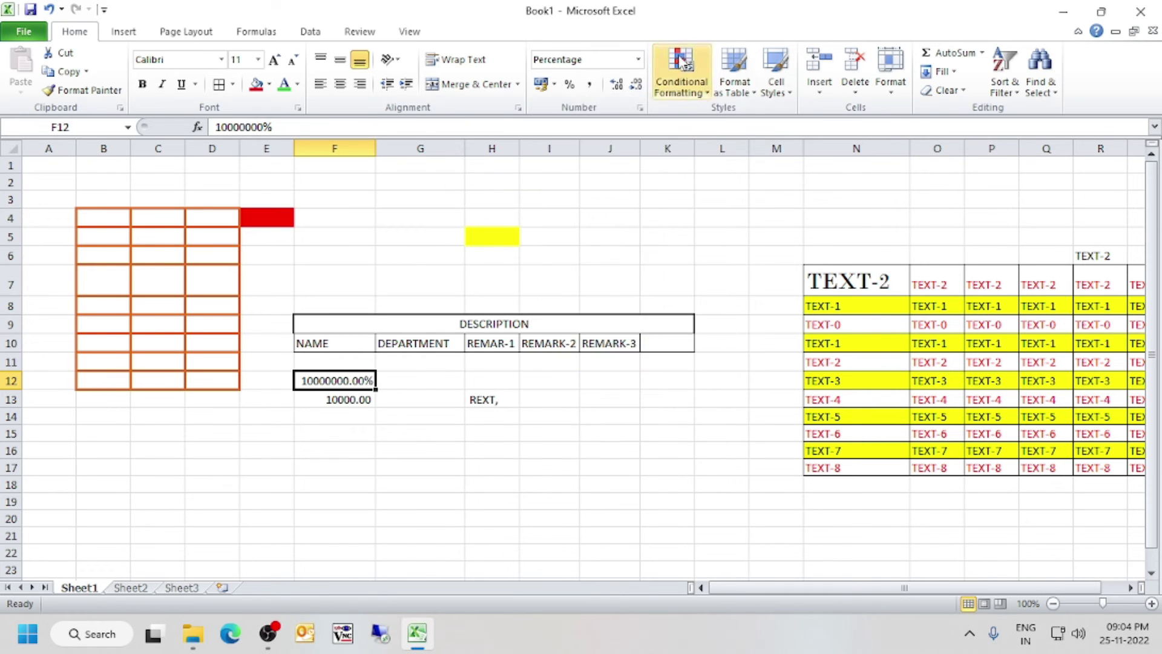
Set the number format of cell F12 to Text
click(639, 60)
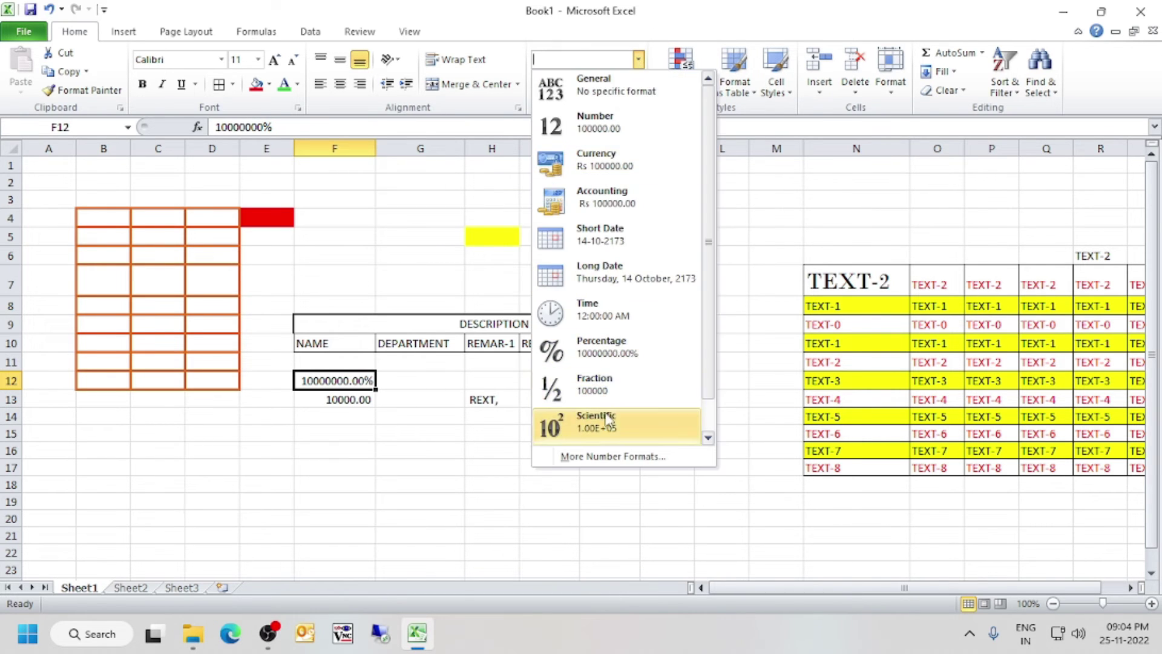
scroll(652, 405, down, 1)
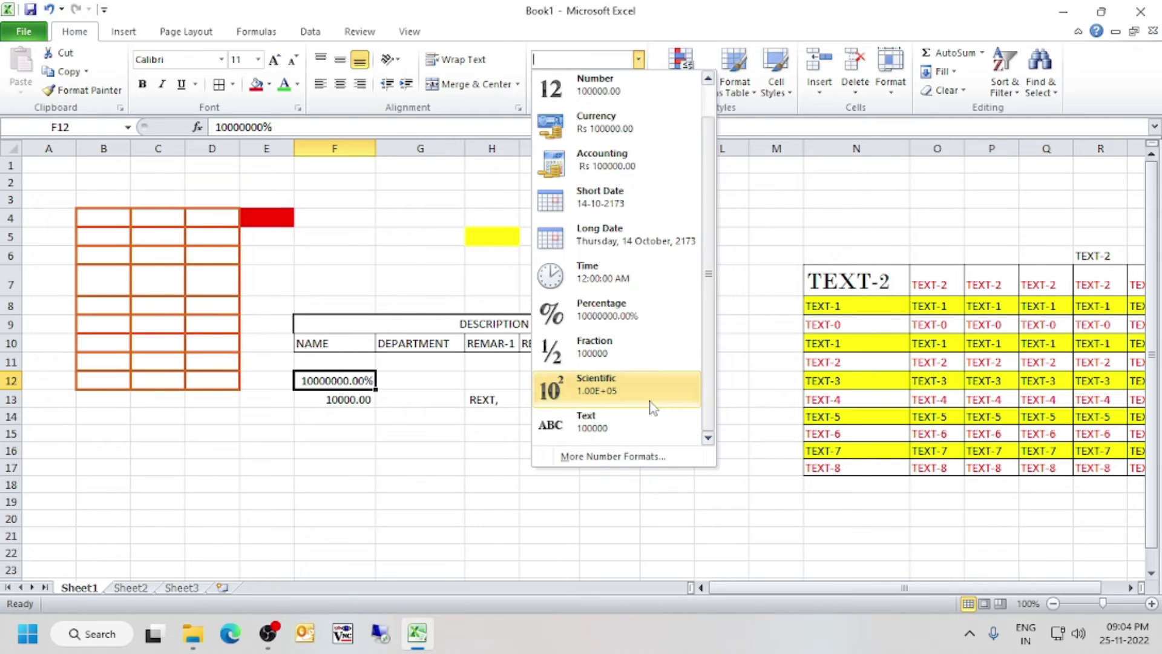
click(589, 431)
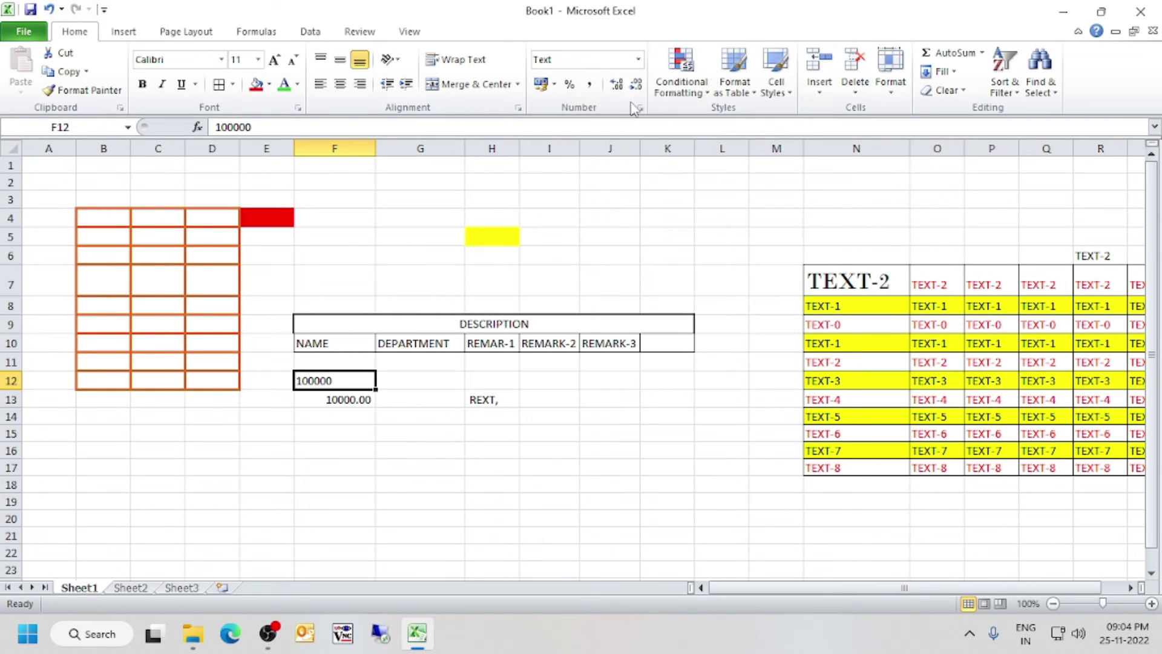
click(424, 473)
Apply the Comma Style to F12, re-enter its value, and undo the change
click(334, 378)
click(589, 83)
click(491, 381)
double_click(351, 385)
click(301, 415)
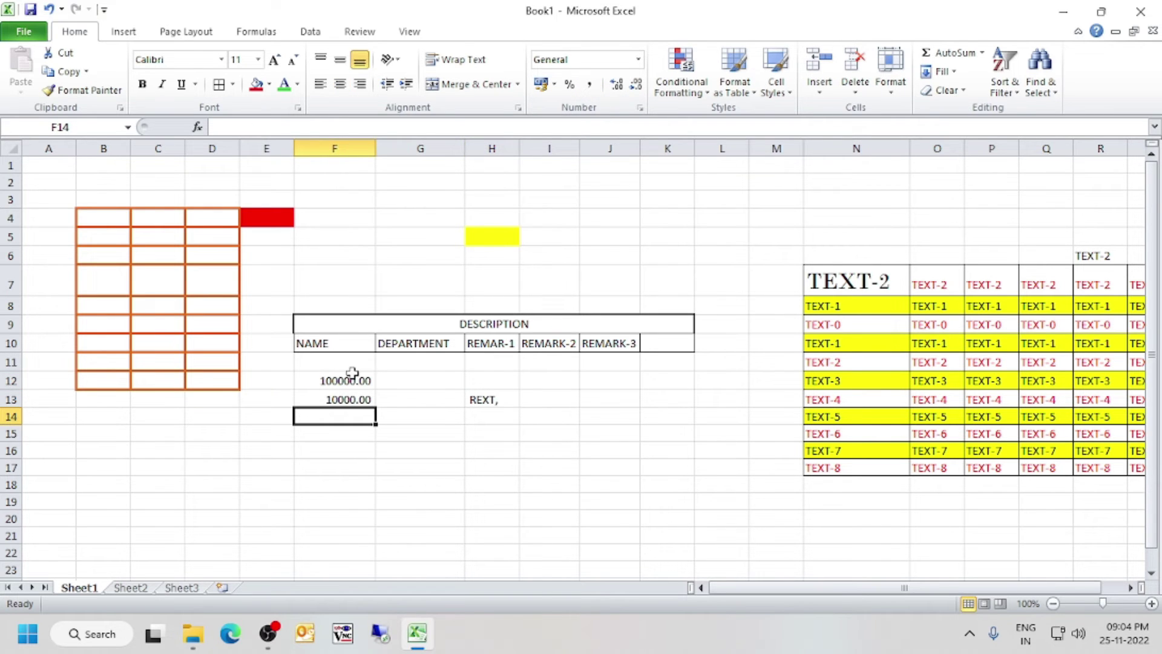
click(525, 468)
key(ctrl+z)
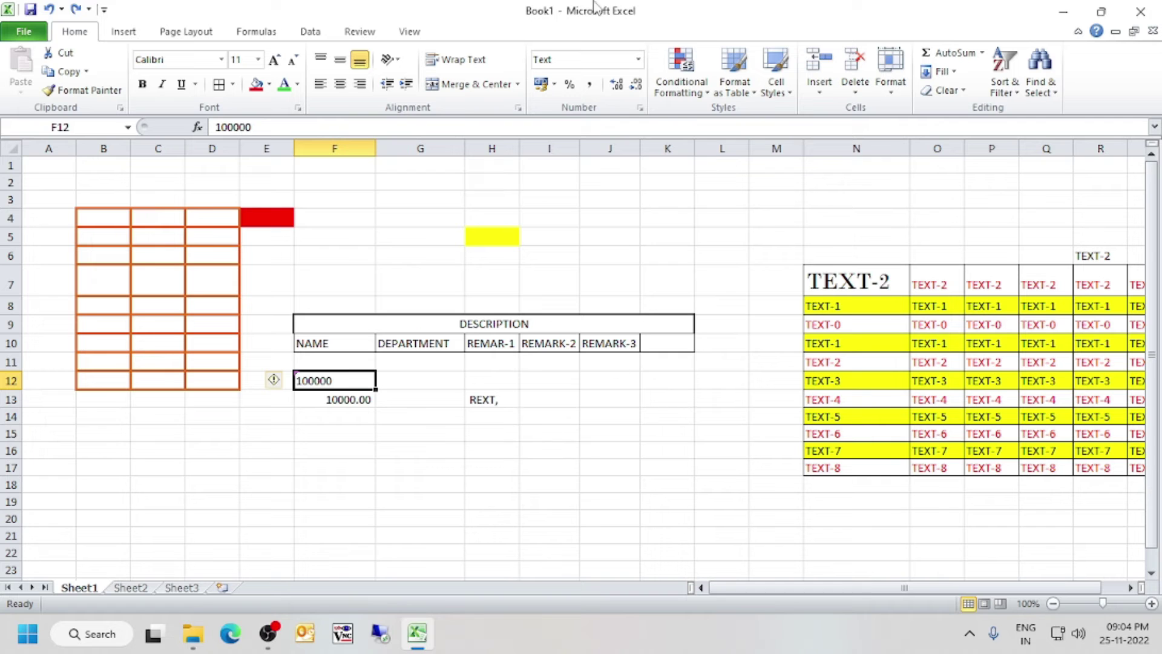
Review the list of number formats available for F12, from General to Text, without choosing one
click(638, 59)
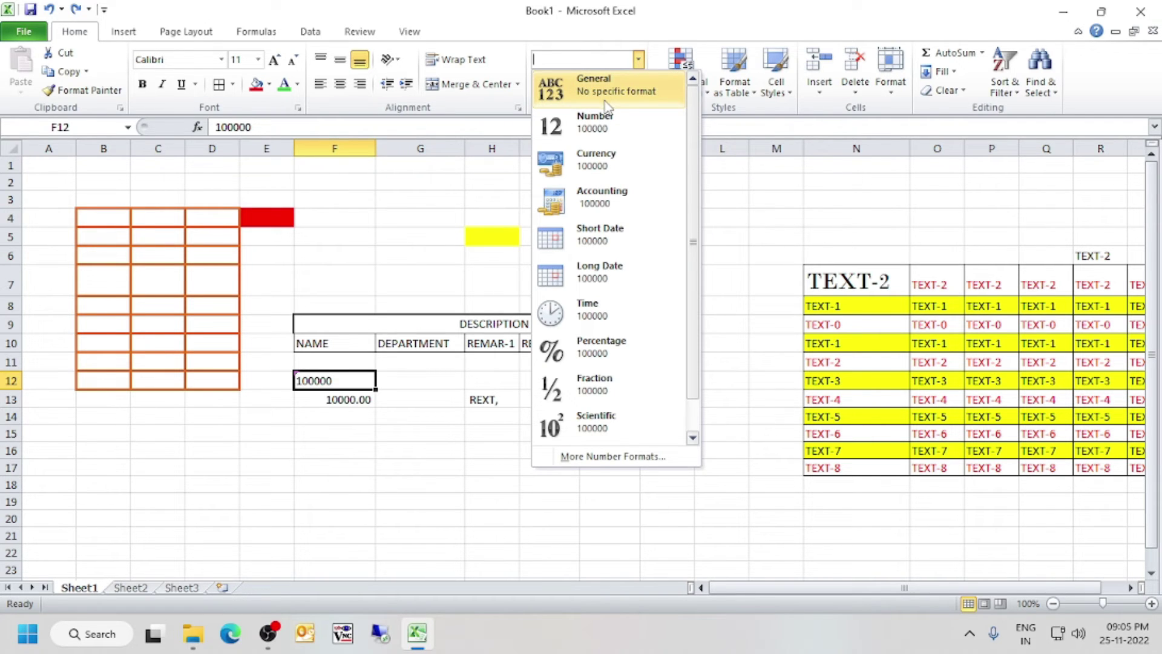
scroll(605, 124, down, 1)
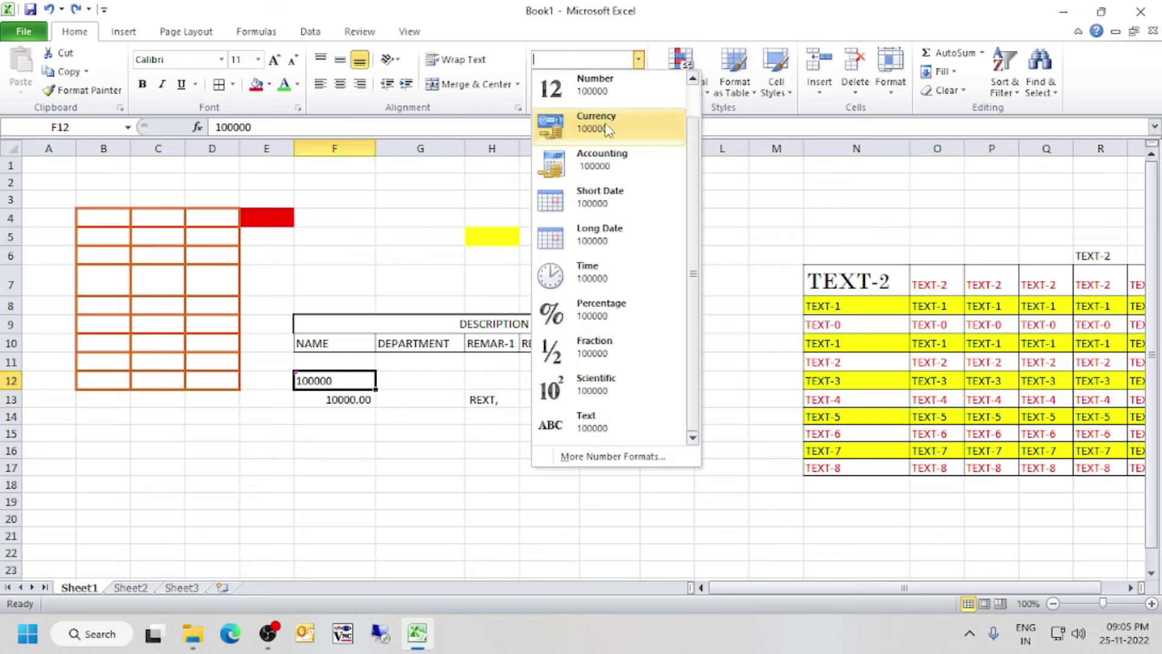
scroll(607, 129, up, 1)
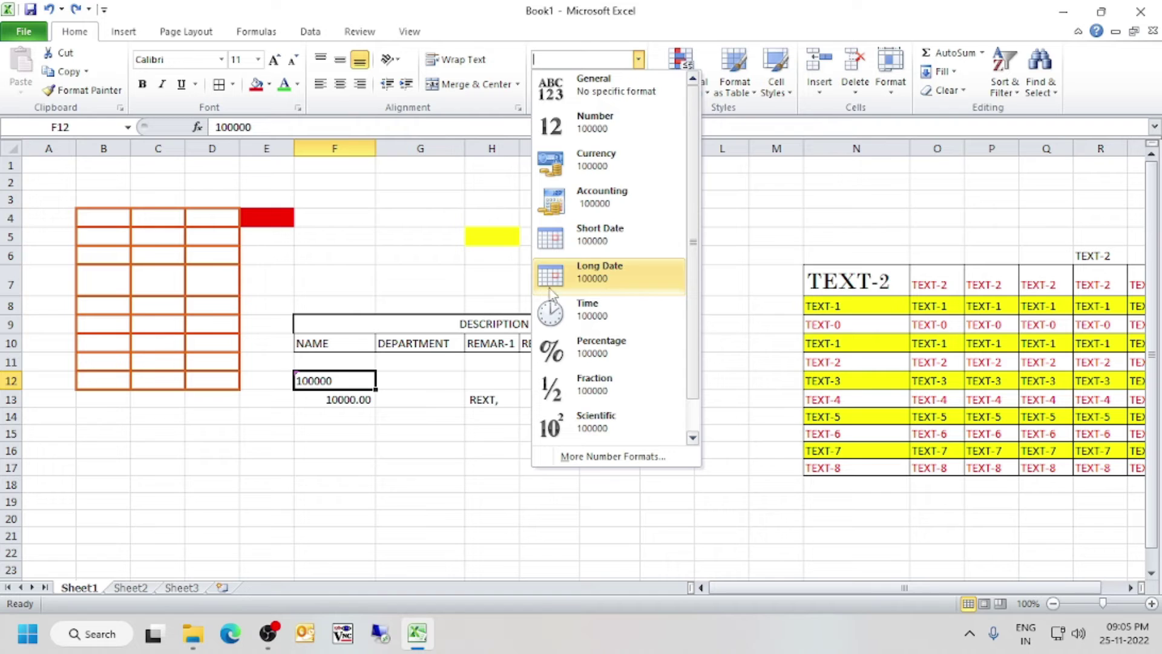
click(408, 401)
Browse the conditional formatting rules and icon sets, and apply the Green-Yellow-Red color scale to cell K5
click(379, 328)
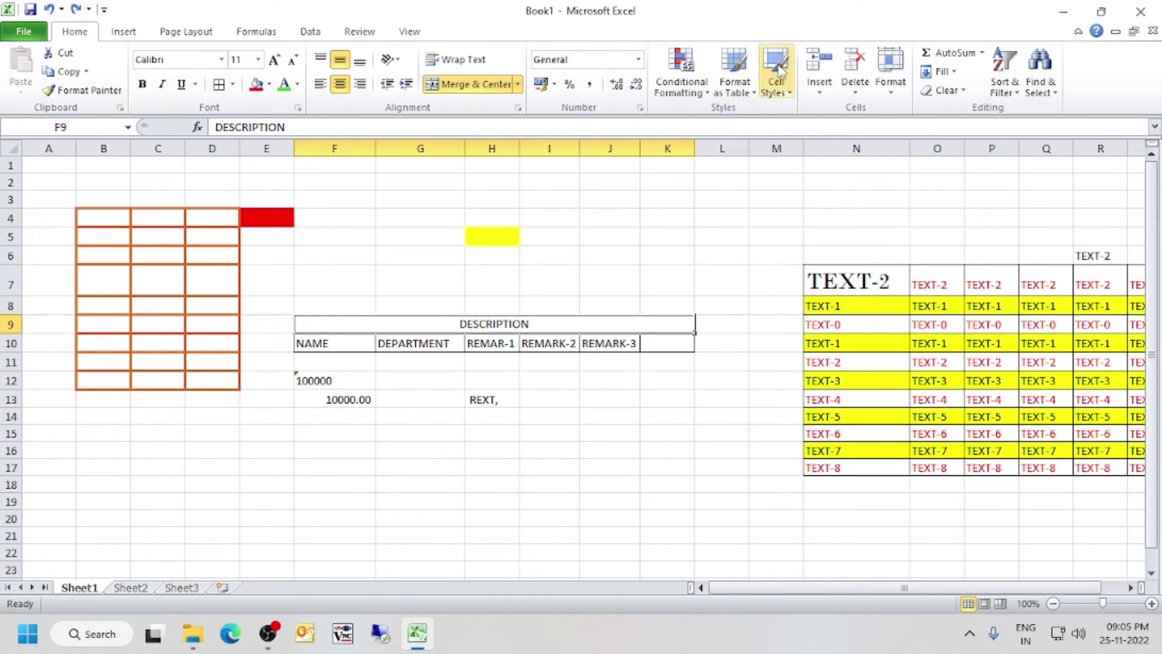
click(610, 344)
click(666, 237)
click(694, 92)
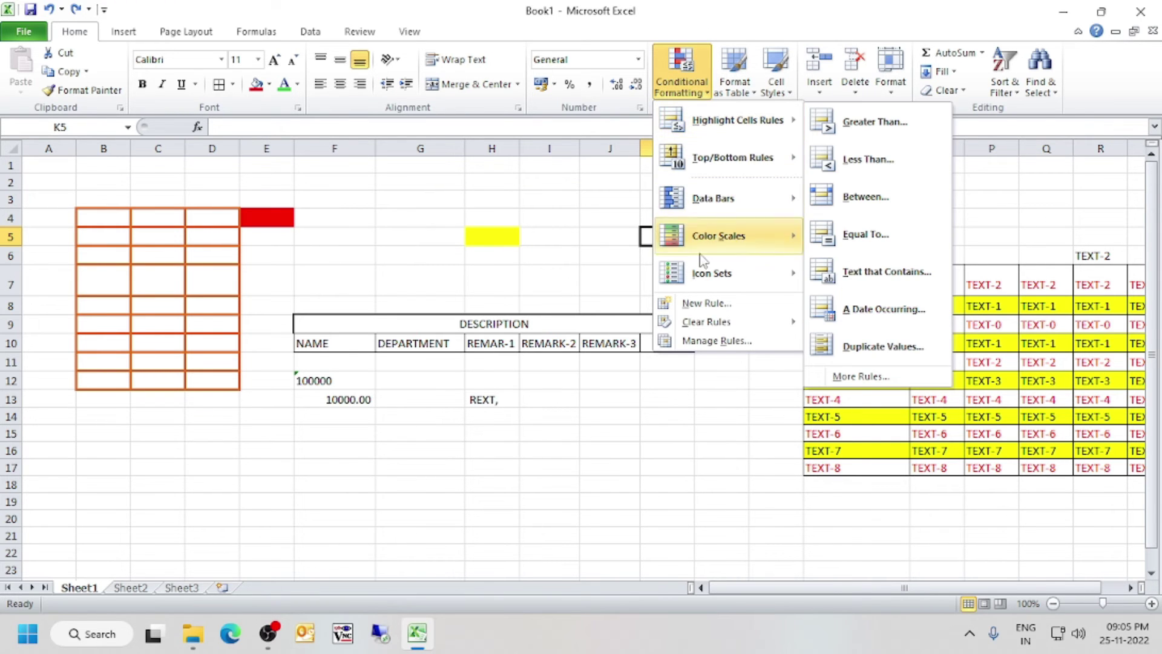
mouse_move(702, 284)
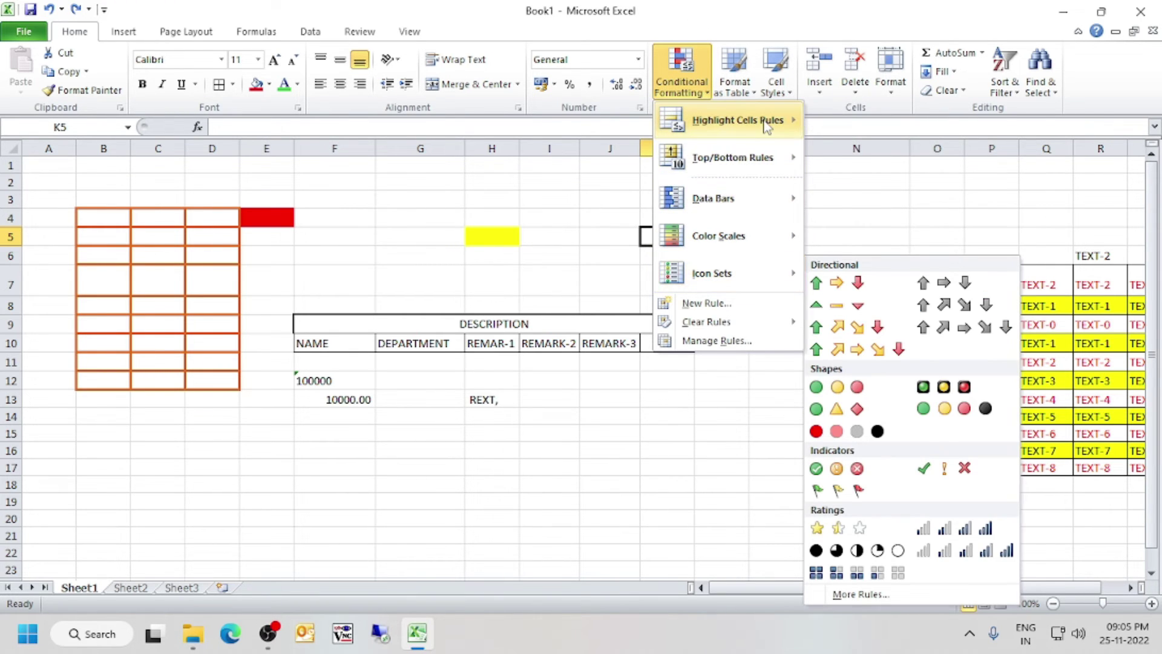
mouse_move(768, 125)
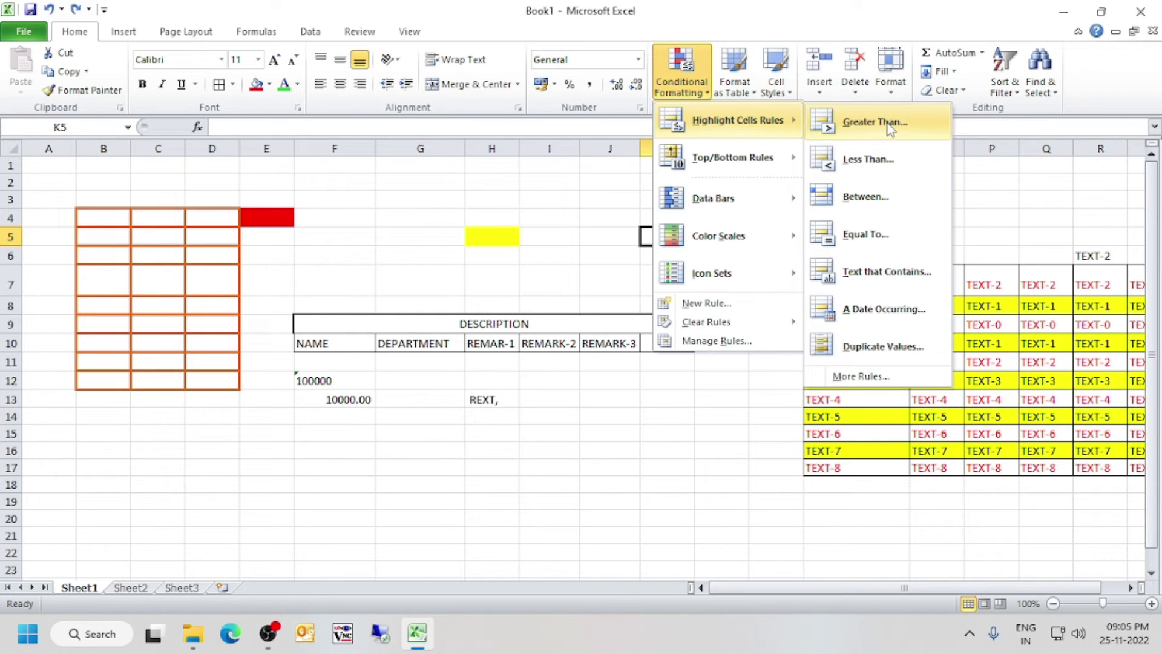
mouse_move(694, 240)
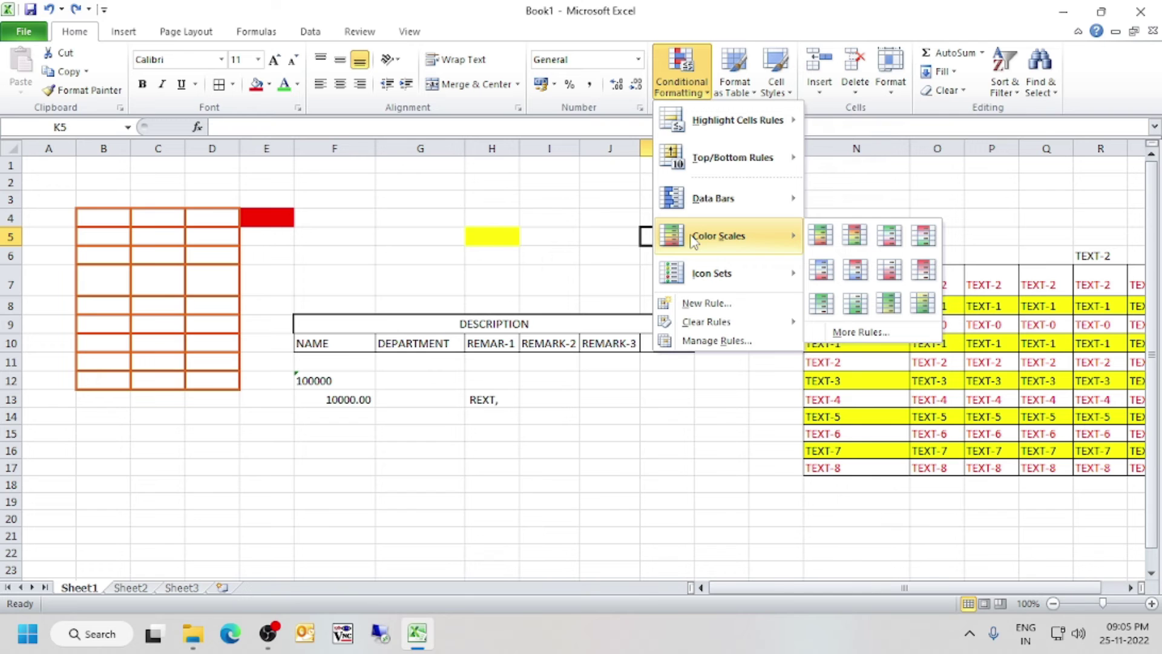
click(820, 235)
key(Down)
key(Down)
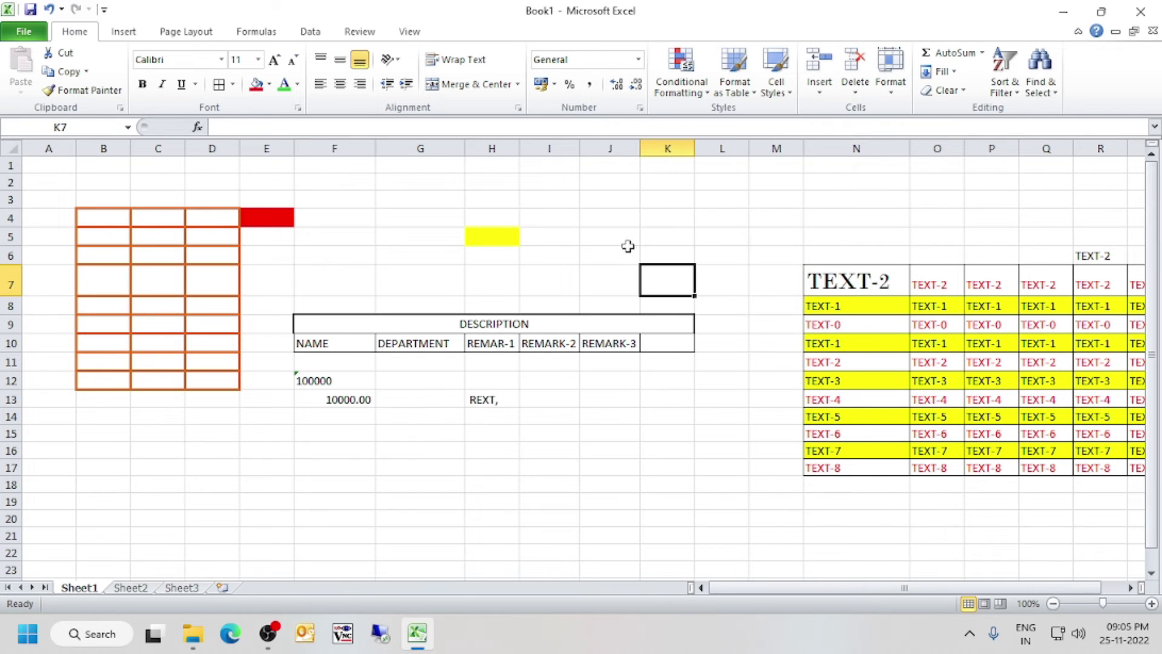
Apply the Green-Yellow-Red color scale to the empty range C60:H74
scroll(511, 381, down, 5)
scroll(511, 382, up, 5)
scroll(521, 385, down, 18)
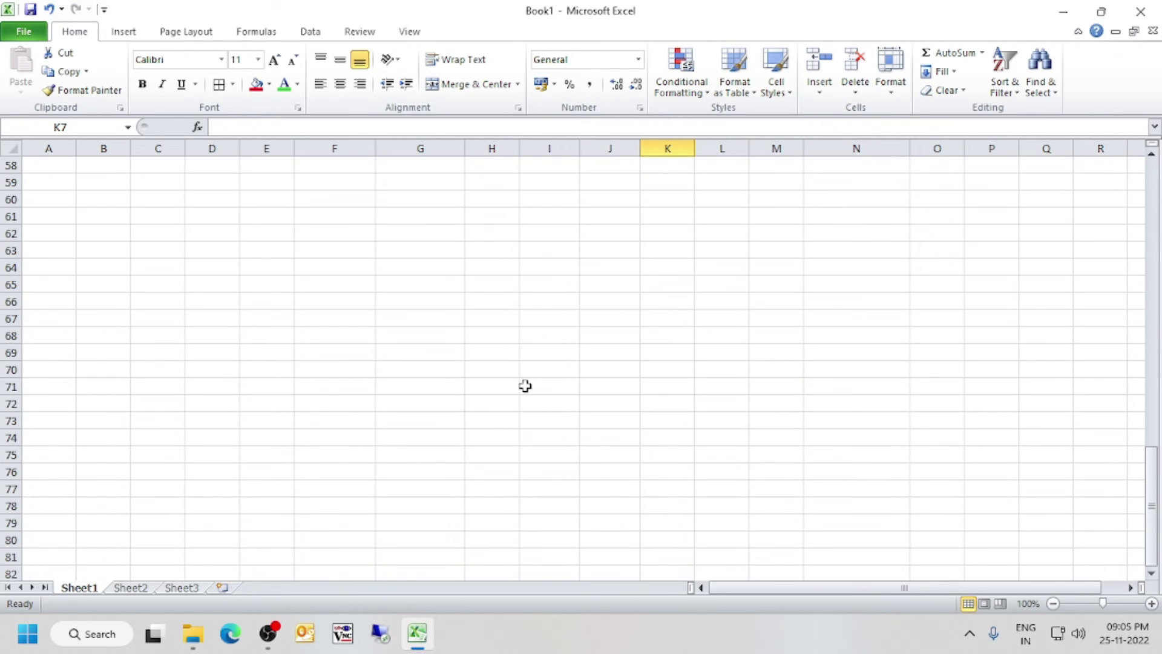
drag(171, 198, 487, 437)
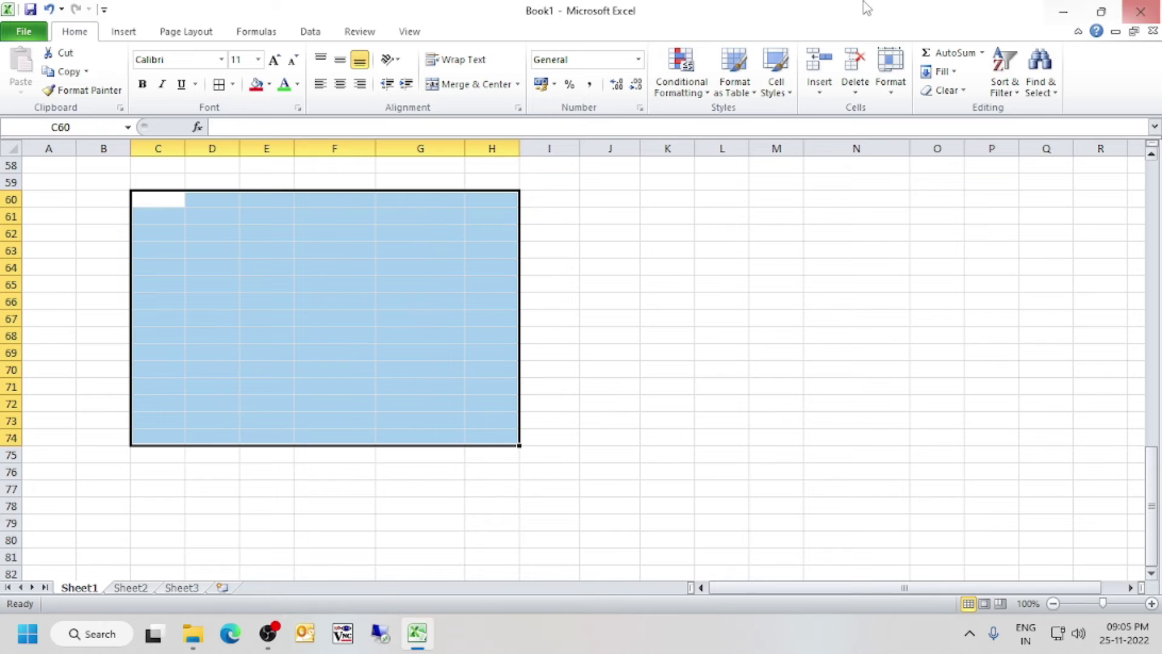
click(682, 82)
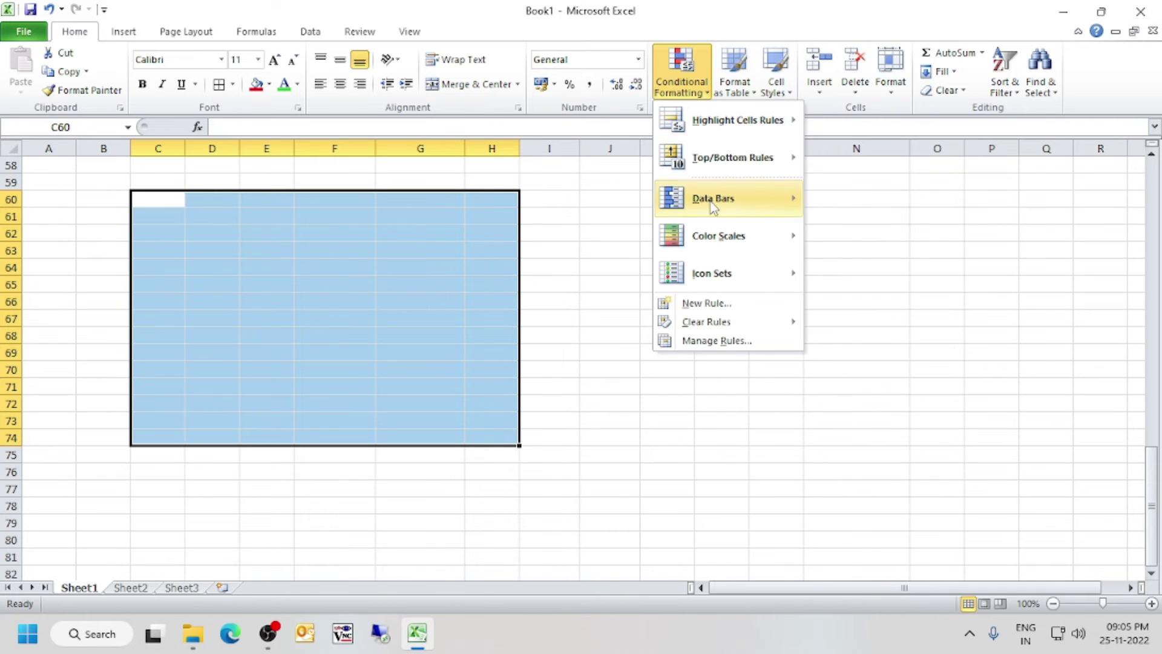
mouse_move(715, 242)
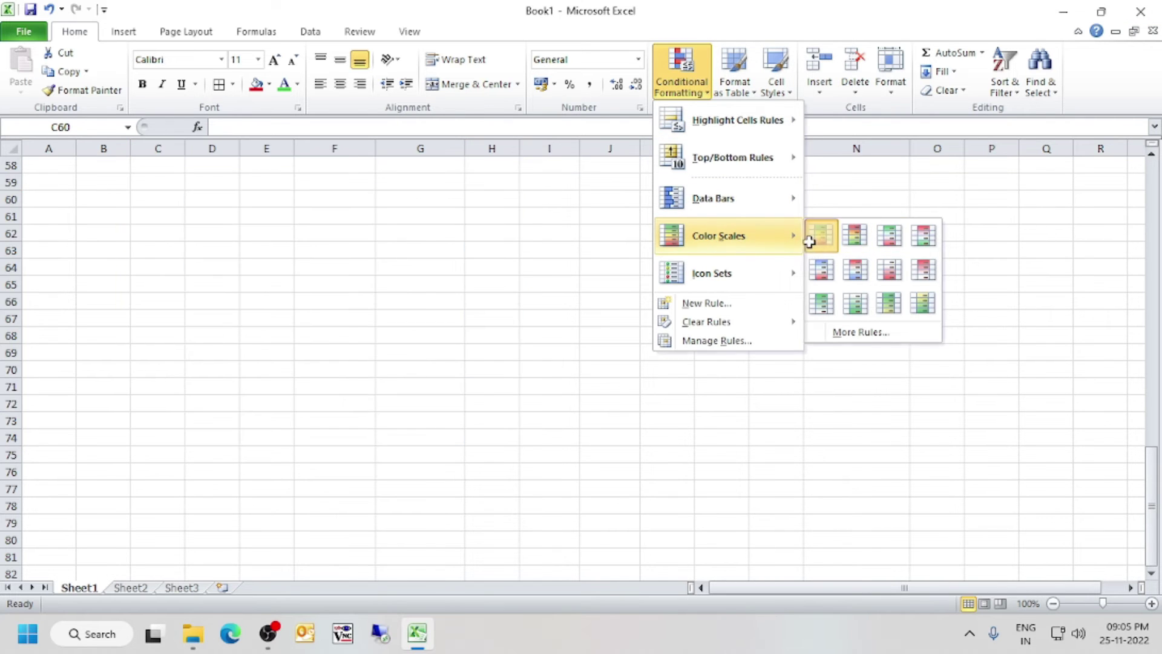
click(811, 240)
click(425, 295)
click(324, 238)
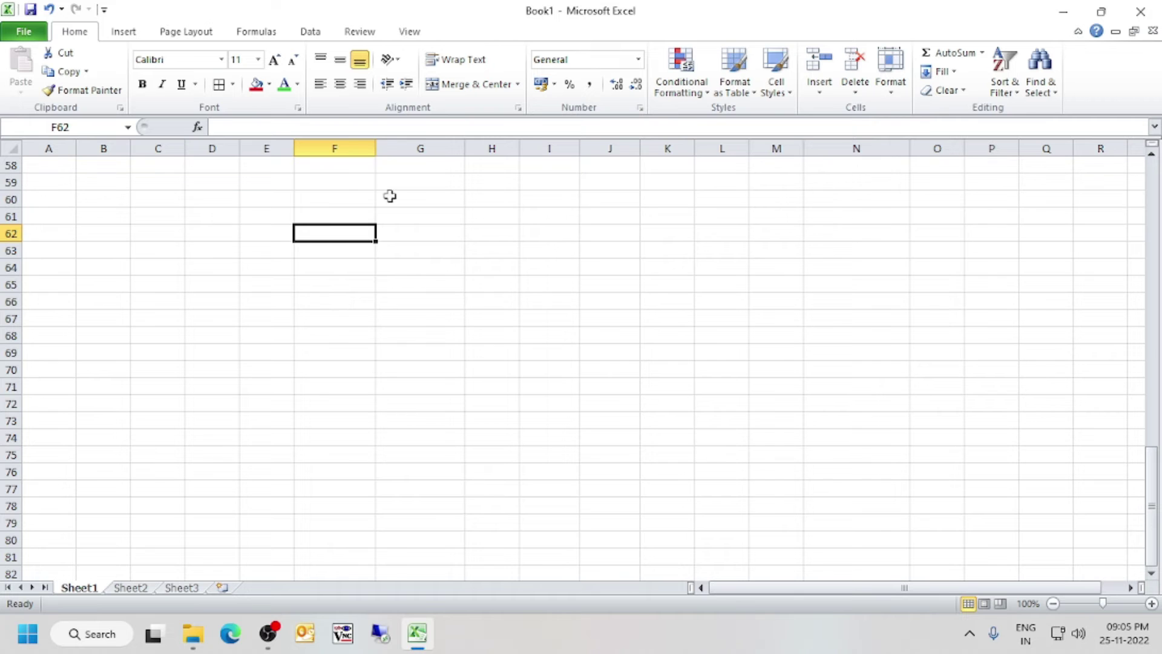
Apply the Green-Yellow color scale and all borders to the range D61:I68
drag(234, 215, 526, 332)
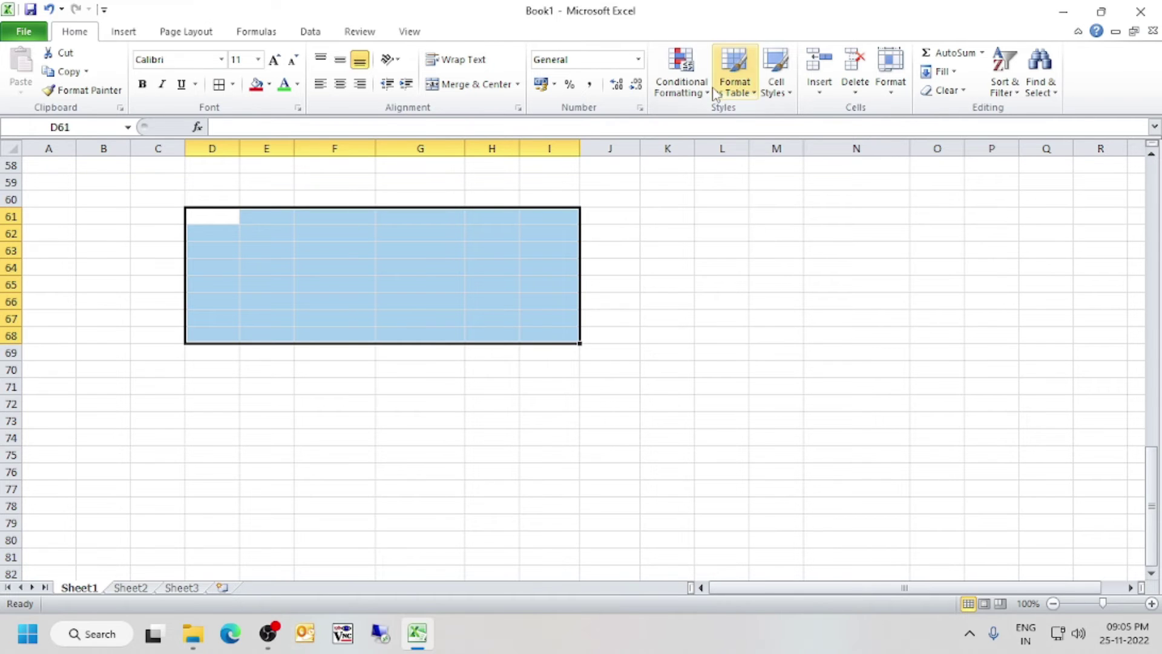
click(707, 93)
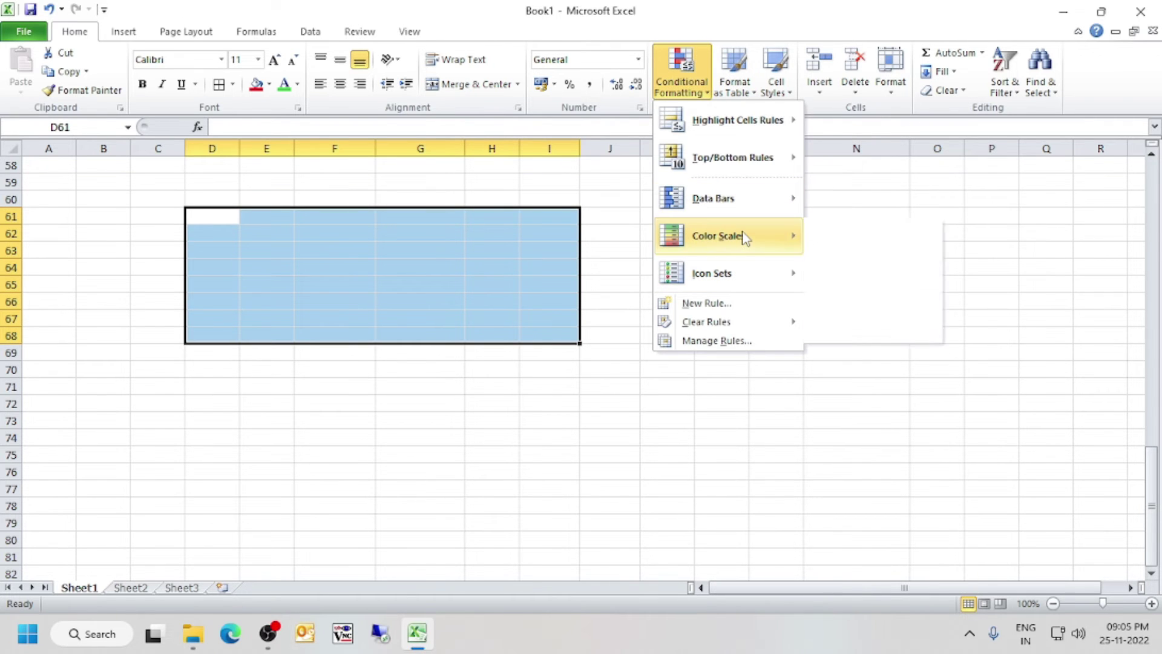
mouse_move(735, 235)
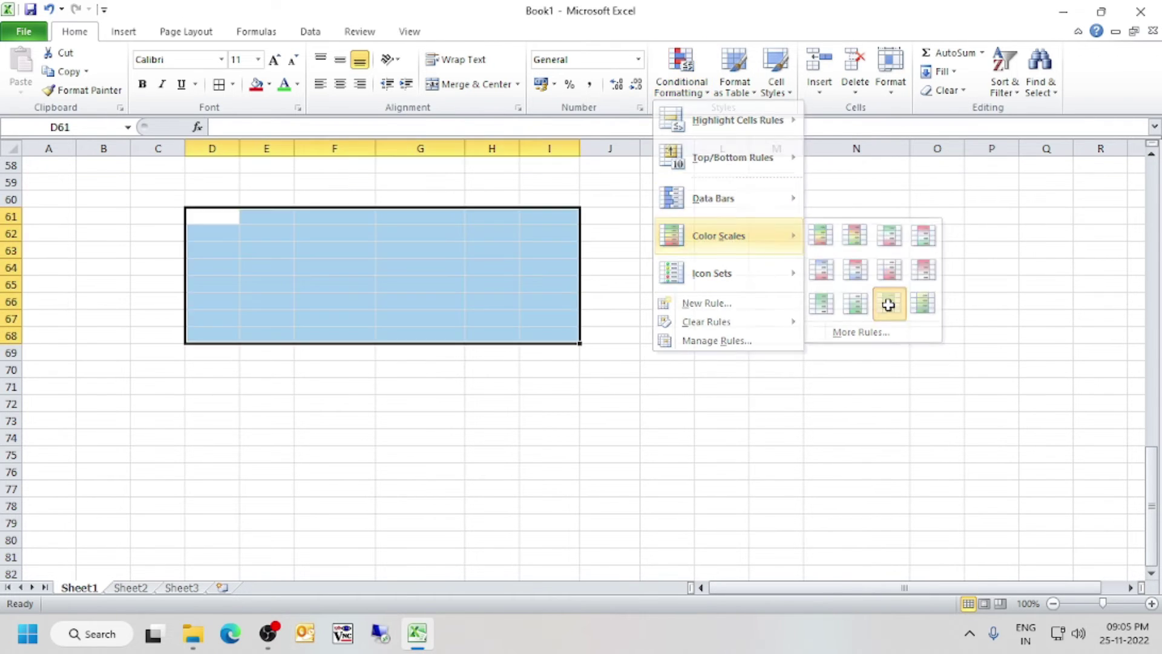
click(887, 302)
click(233, 85)
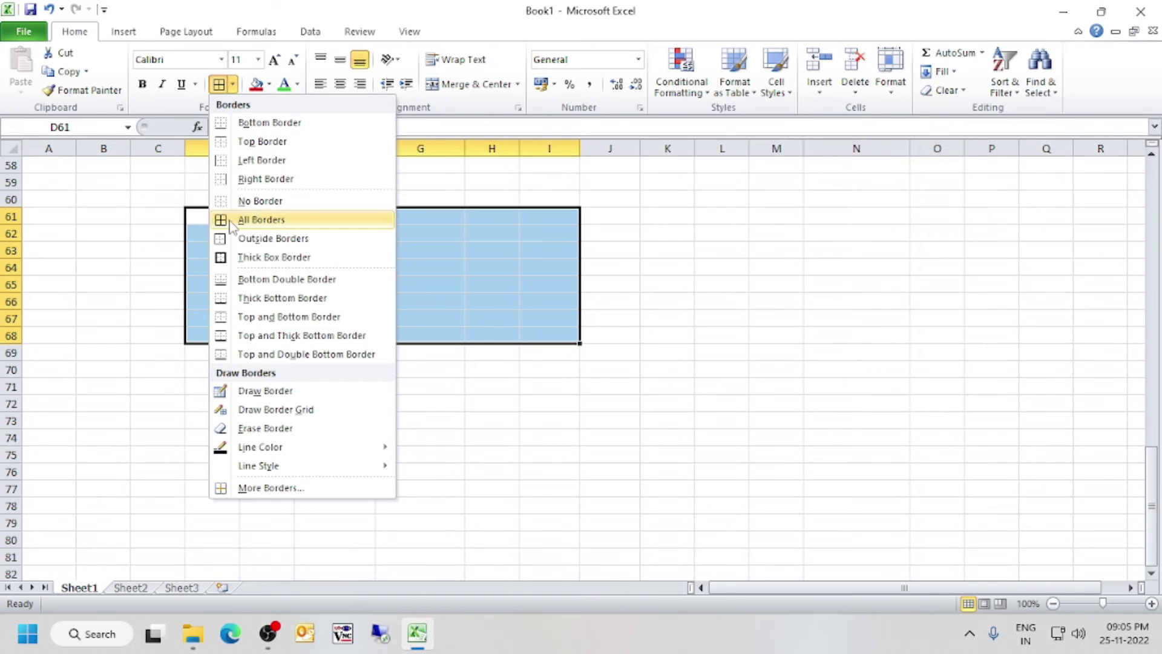
click(259, 218)
Enter 25 in each of the cells F63 to F66
click(309, 248)
text(25)
key(Return)
text(25)
key(Return)
text(25)
key(Return)
text(25)
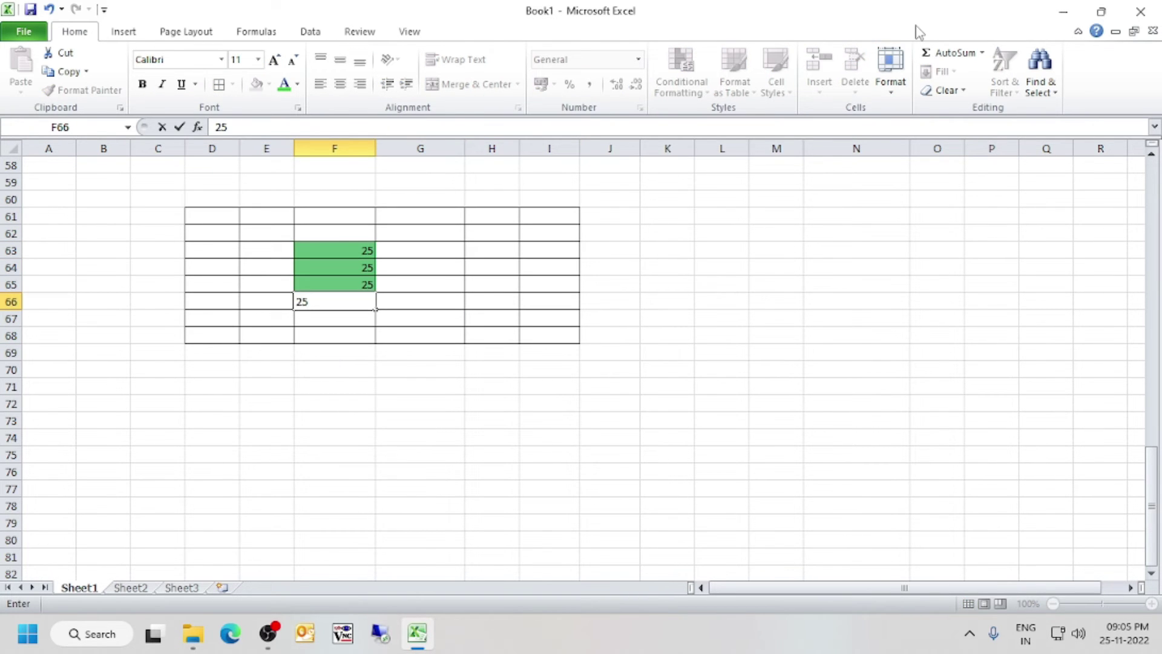
key(Right)
Enter 9, 5, 2, 2 and 4 in cells G63 to G67, beside the column of 25s
key(Right)
key(Up)
key(Left)
key(Left)
key(Up)
key(Right)
key(Up)
text(9)
key(Return)
text(5)
key(Return)
text(2)
key(Return)
text(2)
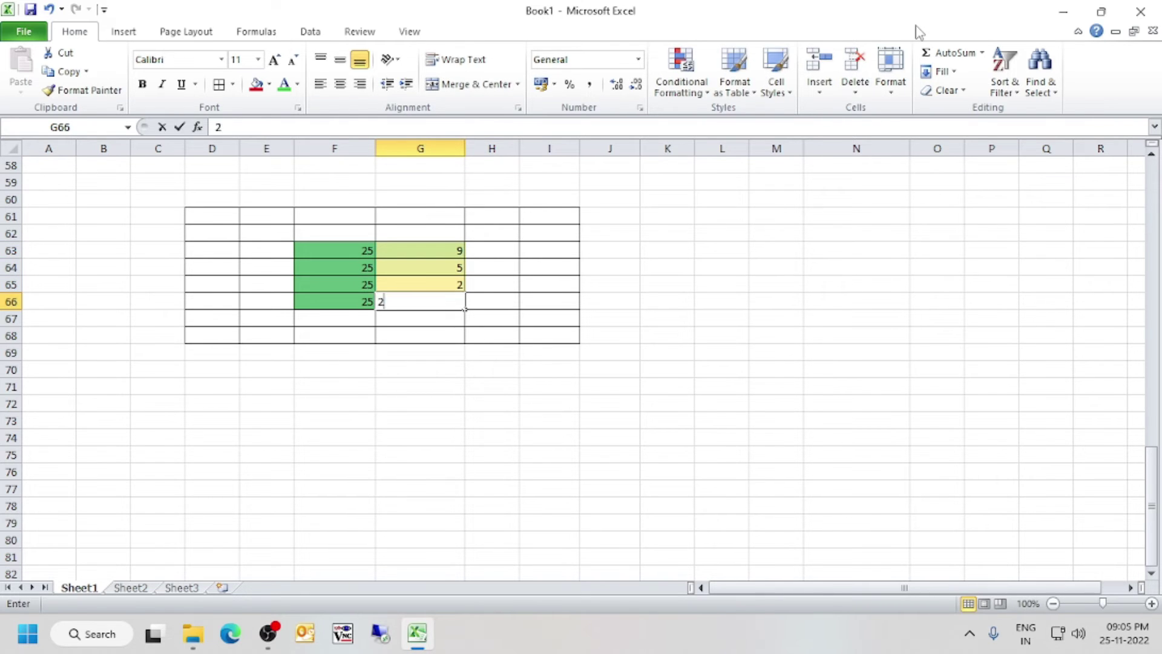
key(Return)
text(4)
key(Return)
Enter 44564 in cell H63 and 5552 in cell I63
key(Up)
key(Up)
key(Up)
key(Up)
key(Up)
key(Right)
text(44564)
key(Return)
key(Up)
key(Right)
text(5552)
key(Return)
Enter 1000000 in cell E63
key(Left)
key(Left)
key(Left)
key(Left)
key(Left)
key(Up)
key(Right)
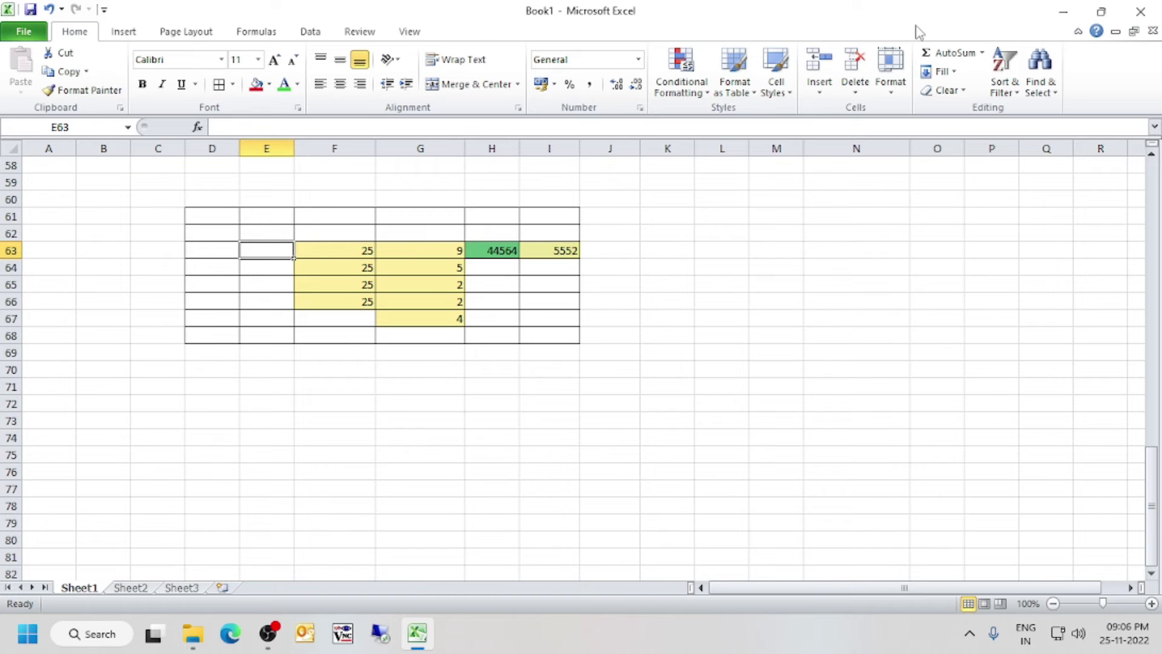
text(40)
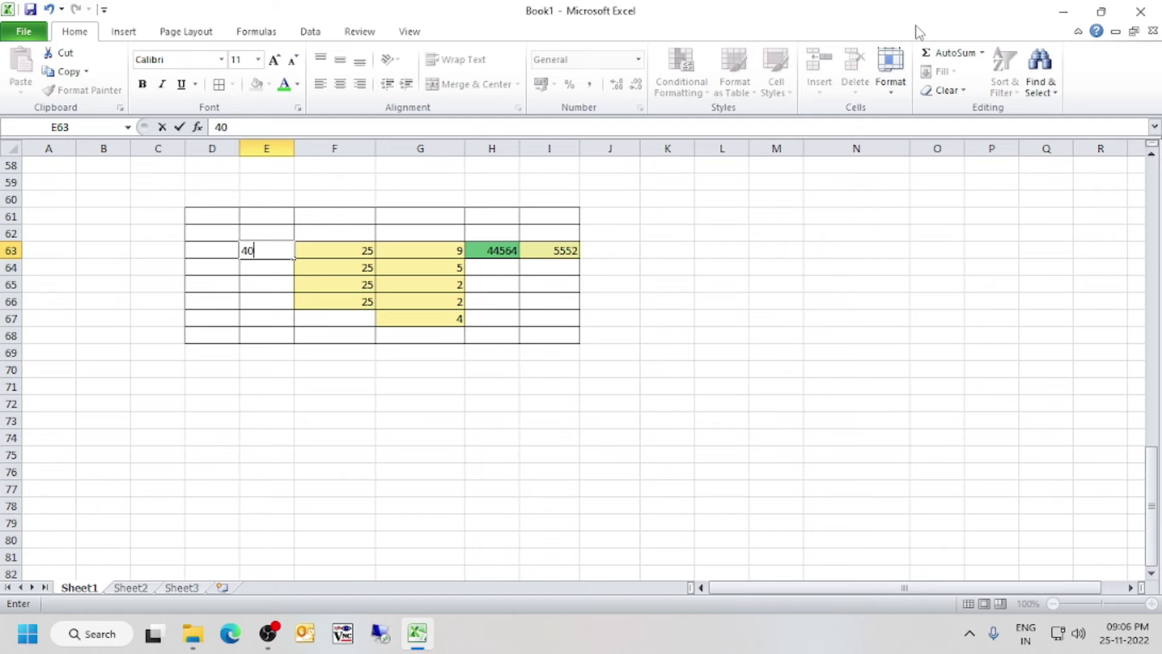
key(BackSpace)
key(BackSpace)
key(BackSpace)
text(000000)
key(Return)
Examine how the color scale shades the numbers in the bordered range once a very large value is present
key(Right)
key(Up)
key(Left)
key(Left)
key(Down)
key(Down)
key(Down)
key(Up)
key(Right)
key(Right)
key(Left)
Delete the contents of cells H63 and I63
key(Up)
key(Up)
key(Right)
key(Right)
key(Right)
key(Delete)
key(Right)
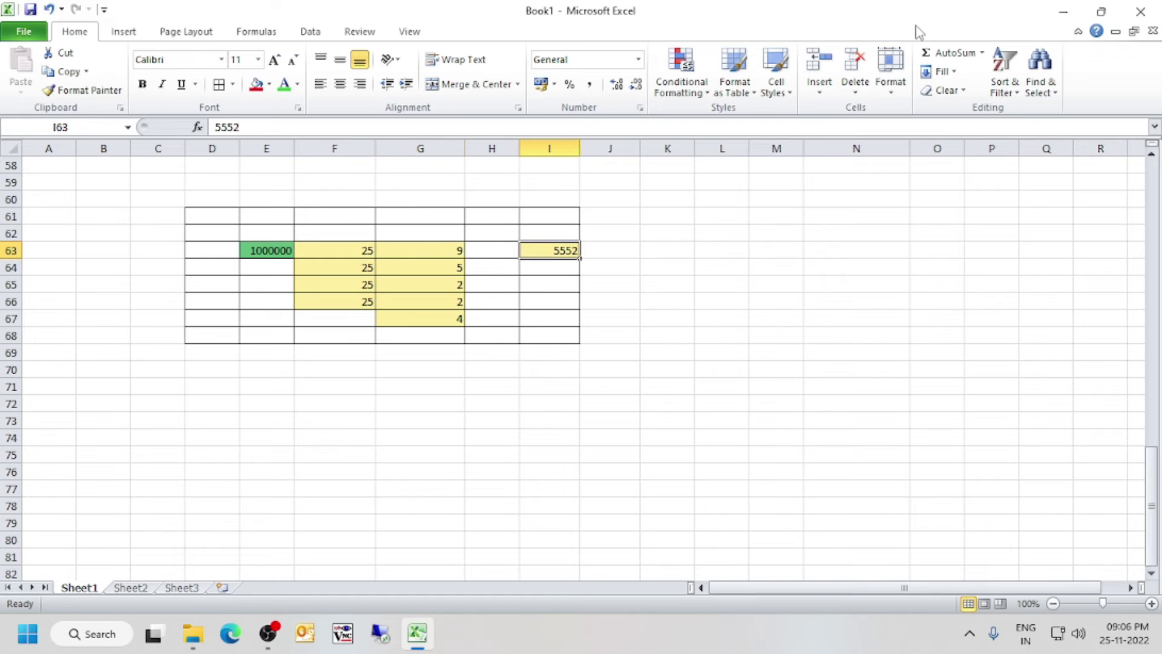
key(Delete)
Delete the number in cell E63
key(End)
key(Left)
key(End)
key(Left)
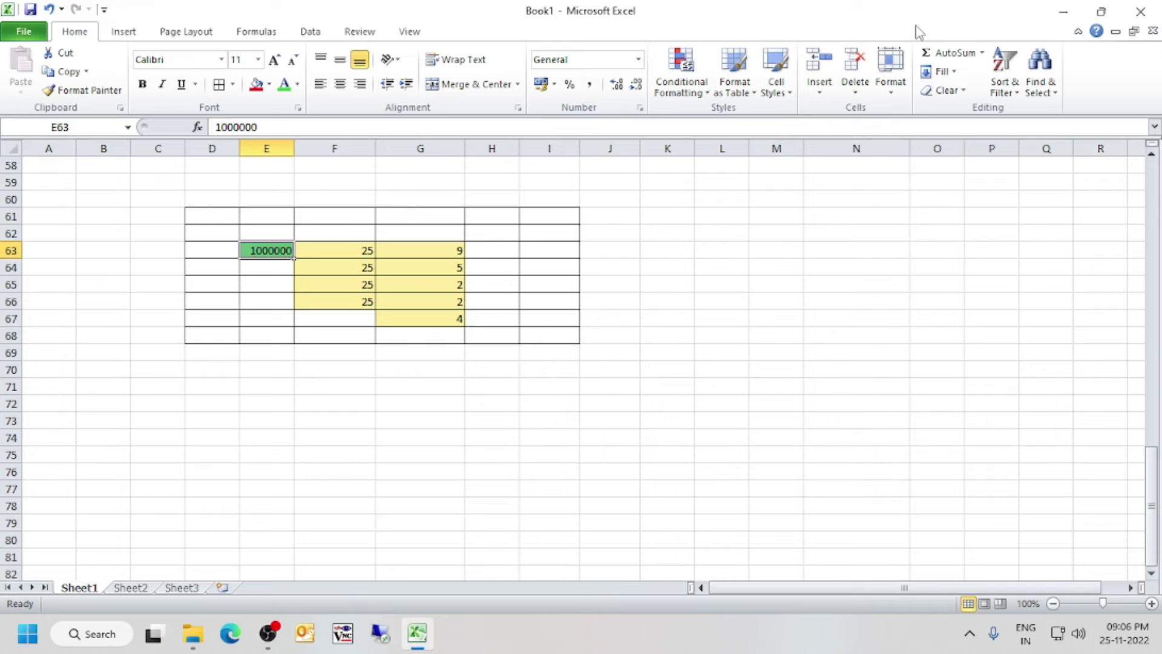
click(369, 253)
click(285, 250)
key(Delete)
Enter 26 in cell F67, below the four 25s
click(360, 267)
click(363, 320)
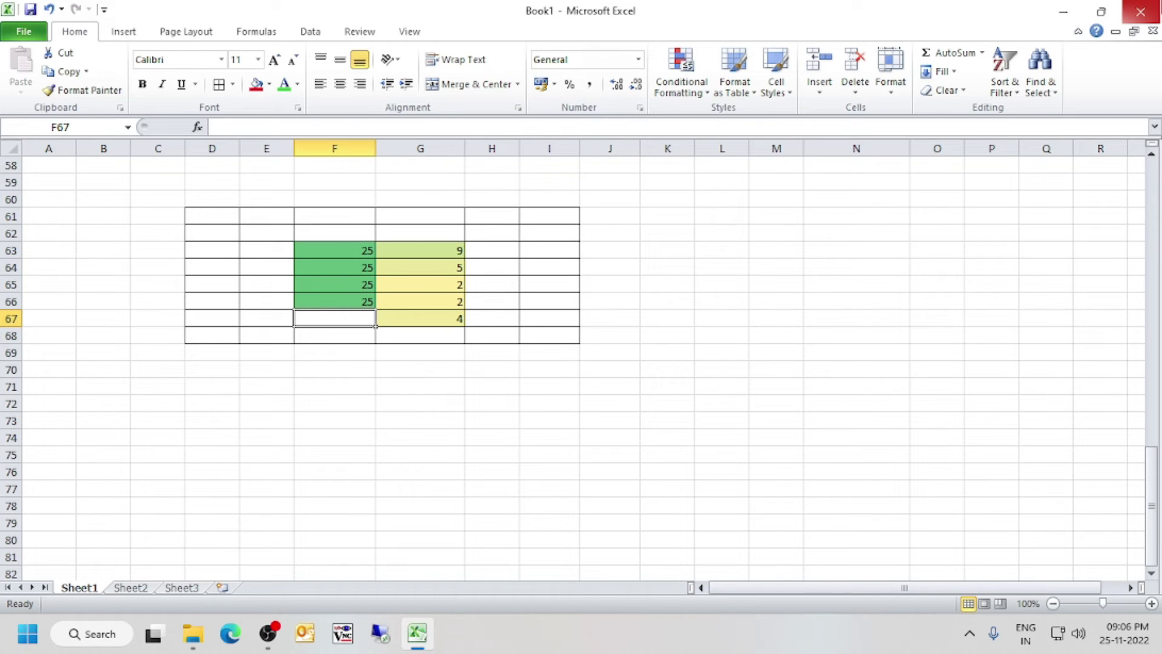
text(26)
key(Return)
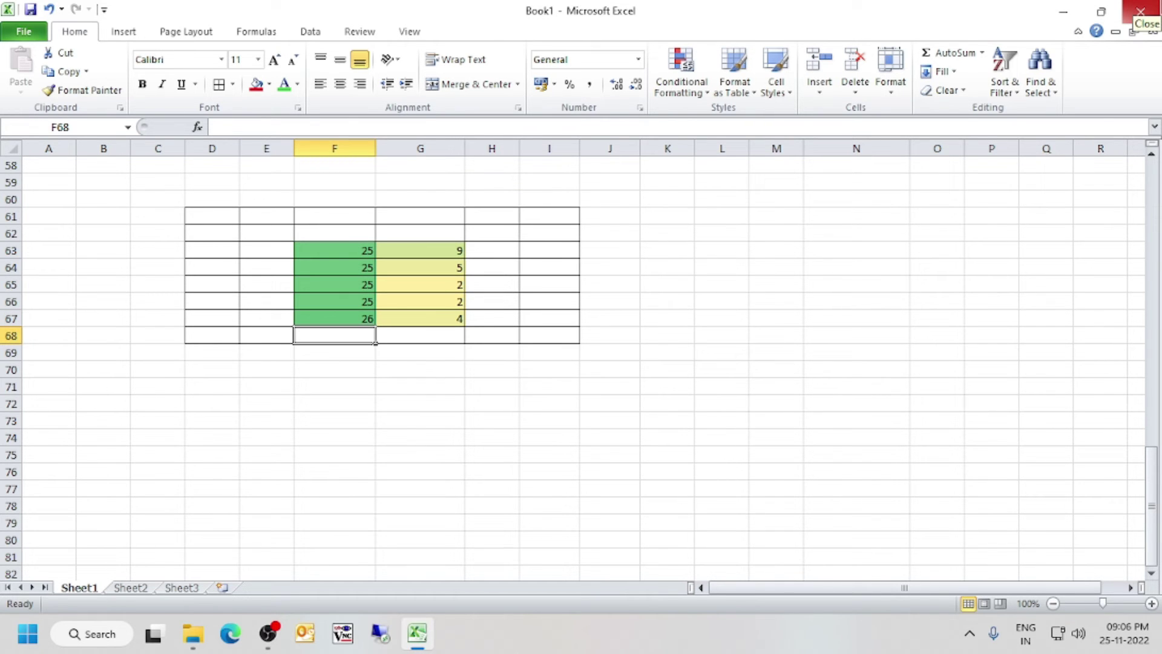
Enter 100 in cell F62, above the first 25
key(Up)
key(Down)
key(Up)
key(Up)
key(Up)
key(Up)
key(Up)
key(Up)
text(100)
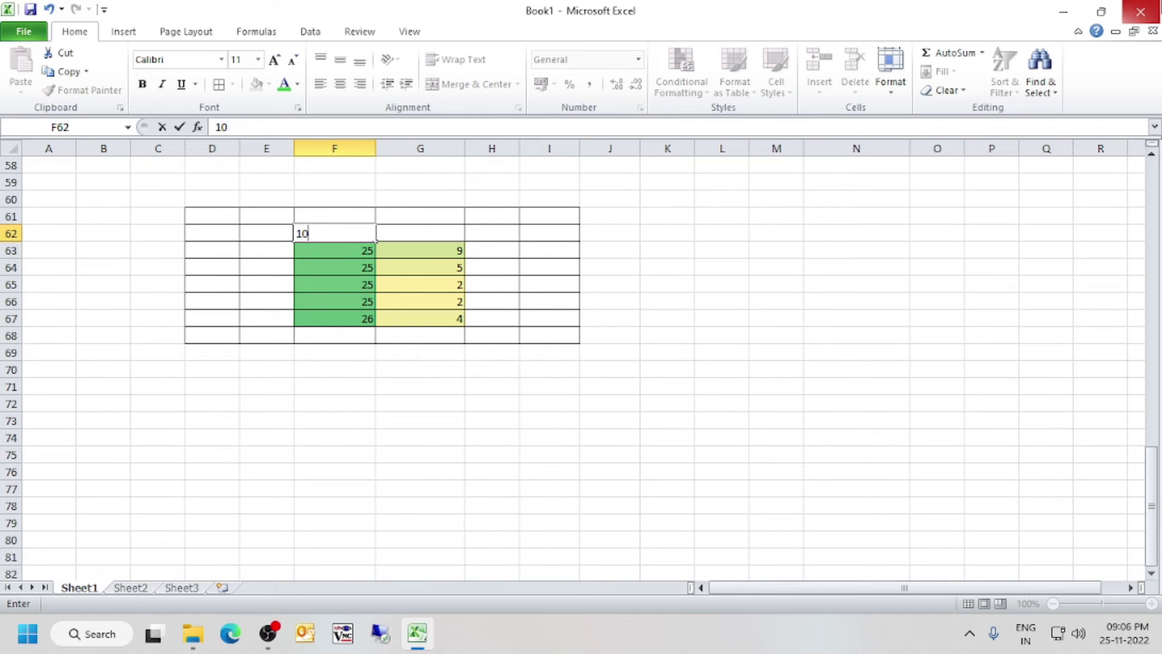
key(Return)
Examine the color scale shading of the numbers in columns F and G and the cells around them
key(Up)
key(Left)
key(Down)
key(Up)
key(Up)
key(Right)
key(Right)
key(Left)
key(Left)
key(Down)
key(Down)
key(Down)
key(Right)
key(Right)
key(Left)
key(Left)
key(Up)
key(Right)
key(Right)
key(Left)
key(Down)
key(Down)
key(Down)
key(Down)
Clear cell F62 and enter 26 in it
key(Up)
key(Up)
key(Up)
key(Up)
key(Up)
key(Delete)
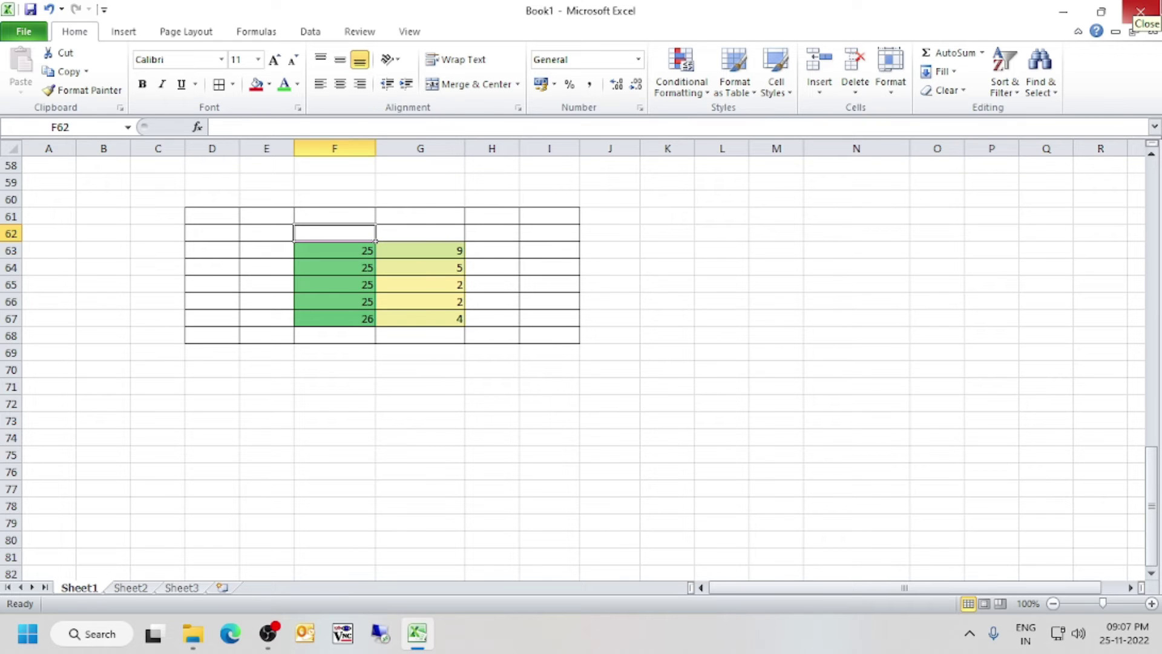
text(26)
key(Return)
Enter 27 in cell F61 and 50 in cell E61
key(Up)
key(Up)
text(27)
key(Return)
key(Left)
key(Up)
text(50)
key(Return)
Delete the contents of the range F61:F68
click(334, 233)
drag(339, 216, 375, 343)
key(Delete)
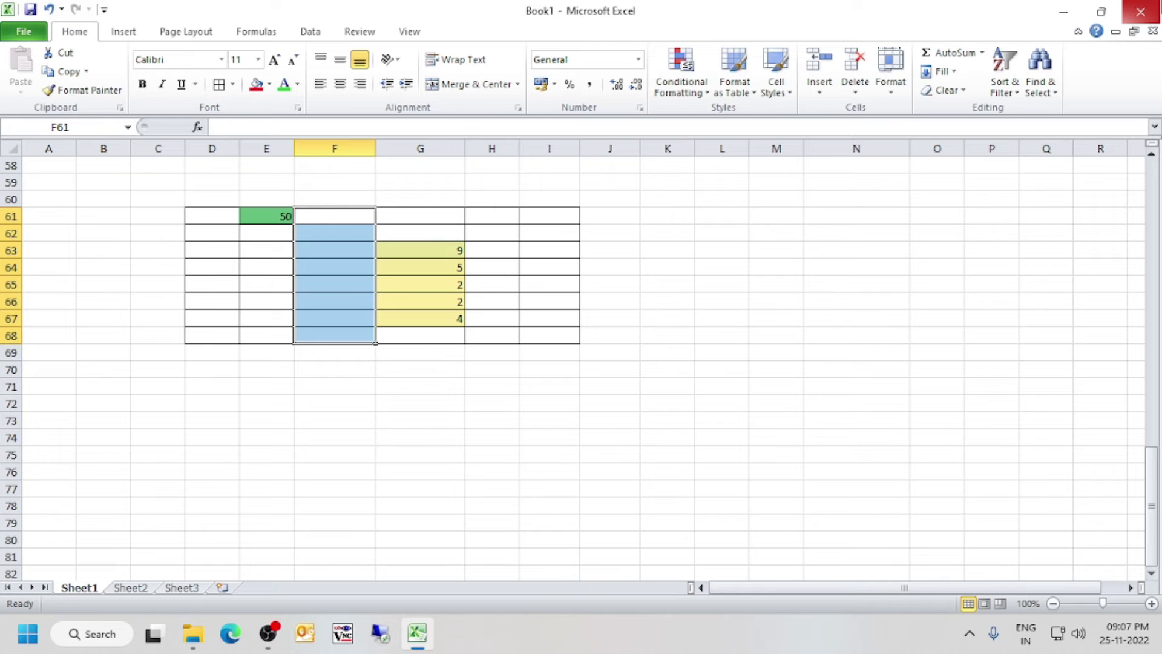
Enter 27 in cell F62 and delete the number in cell E61
click(334, 234)
text(27)
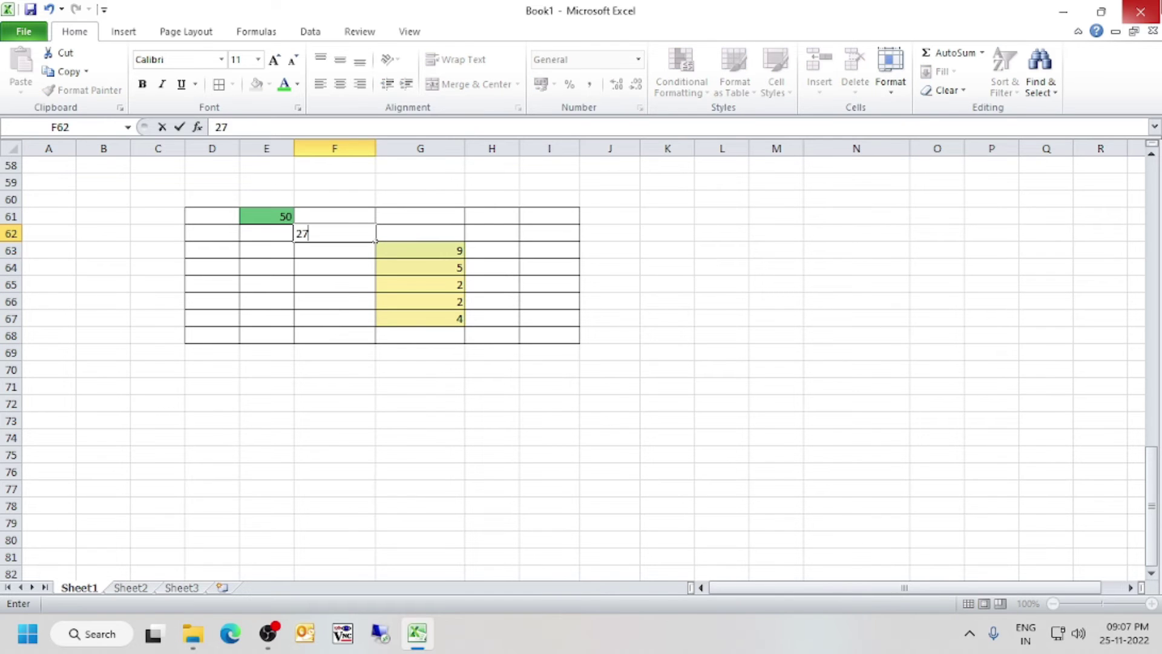
key(Return)
key(Up)
key(Left)
key(Up)
key(Delete)
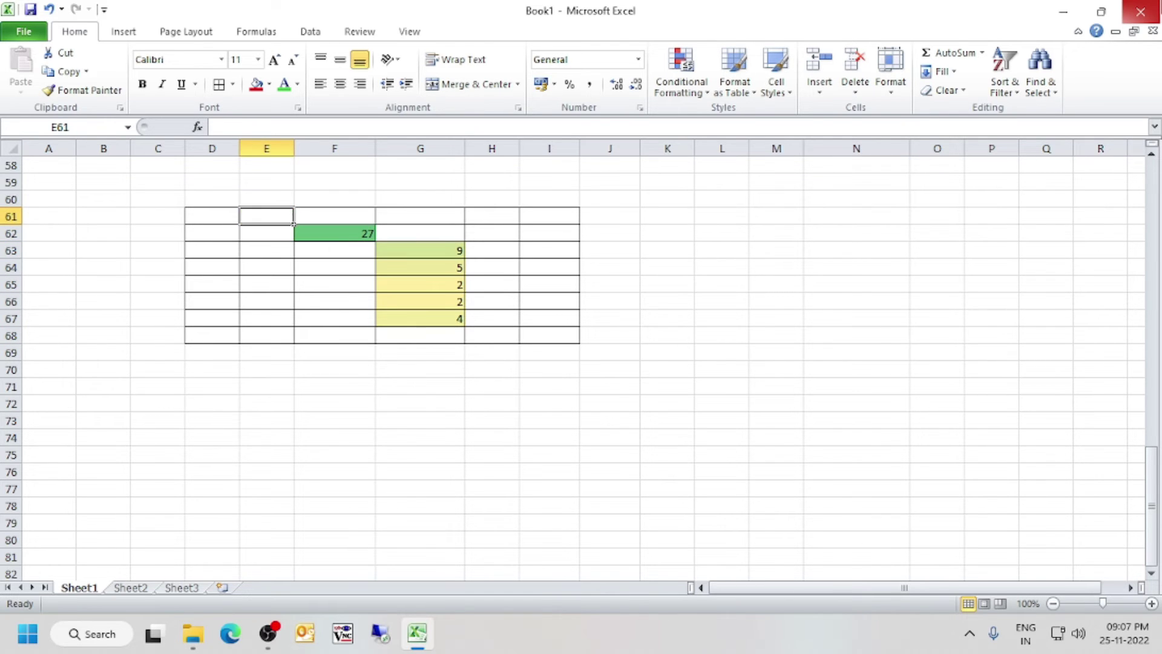
Enter 28 in cell F64
key(Down)
key(Down)
key(Down)
key(Right)
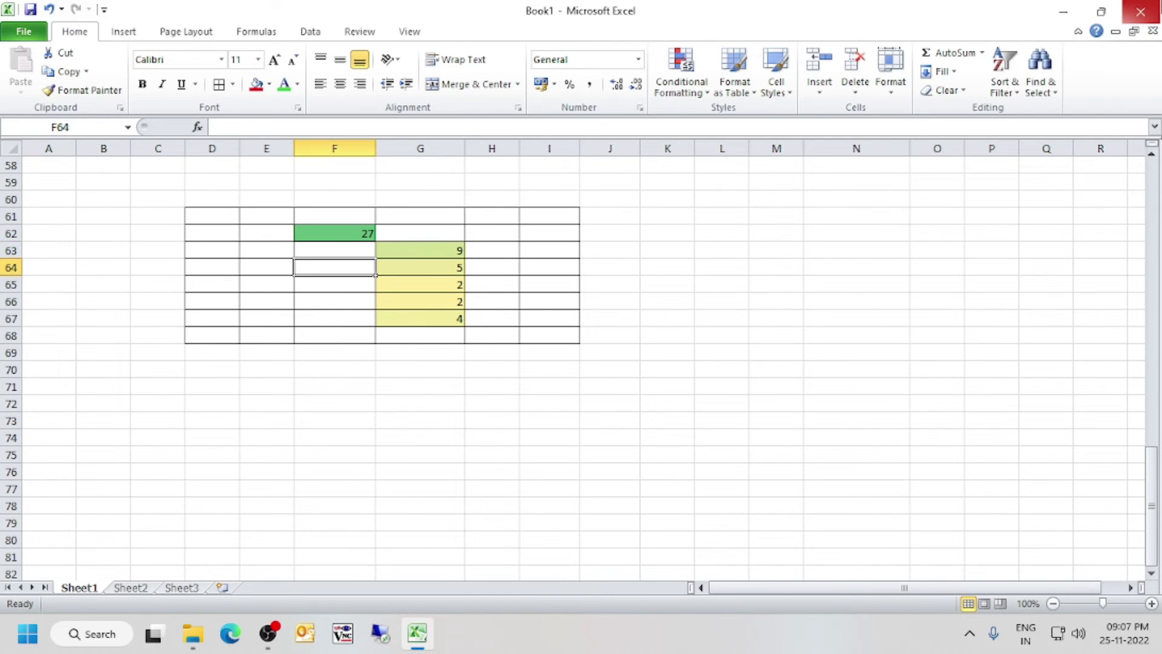
text(28)
key(Return)
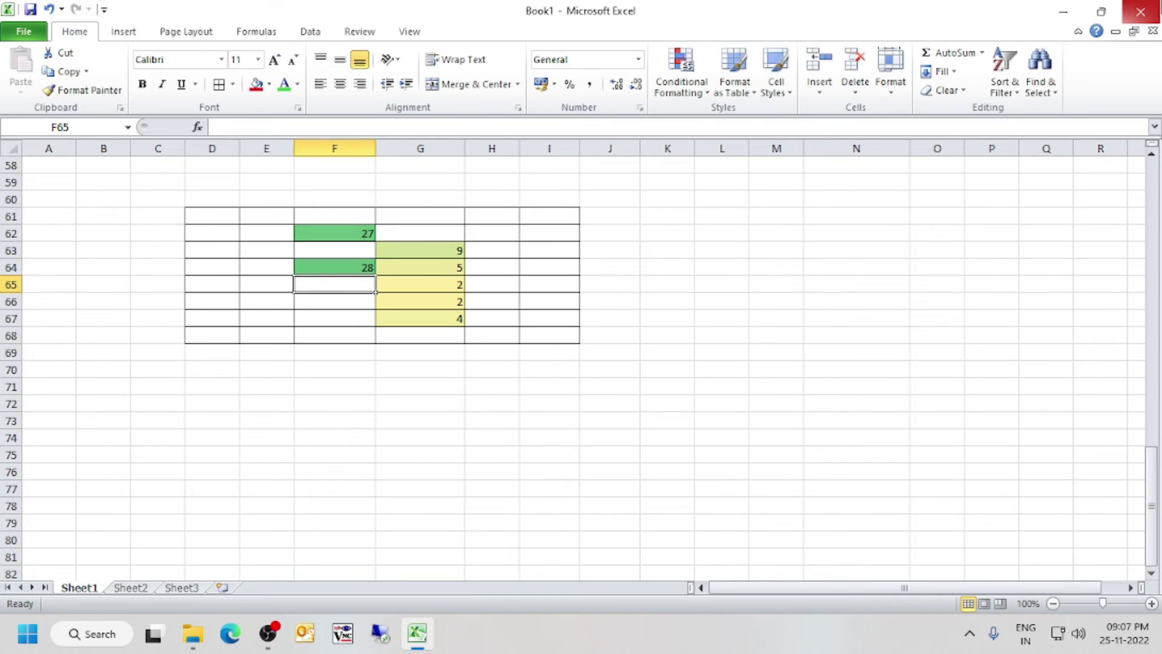
key(Up)
text(28)
key(Return)
Change the number in cell F64 to 30, followed by 31
key(Up)
text(30)
key(Return)
key(Up)
text(31)
key(Return)
key(Up)
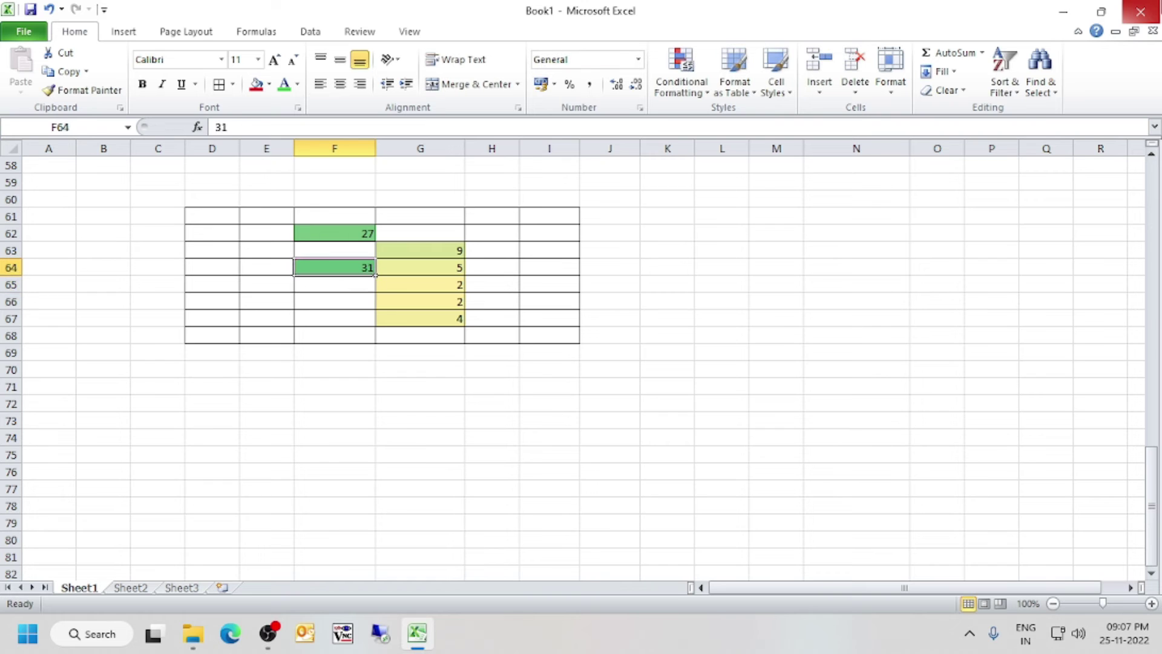
Change the number in cell F64 to 40, followed by 50, and compare its shading with cell F62
text(40)
key(Return)
key(Up)
text(50)
key(Return)
key(Up)
key(Up)
key(Up)
key(Up)
key(Down)
key(Down)
key(Down)
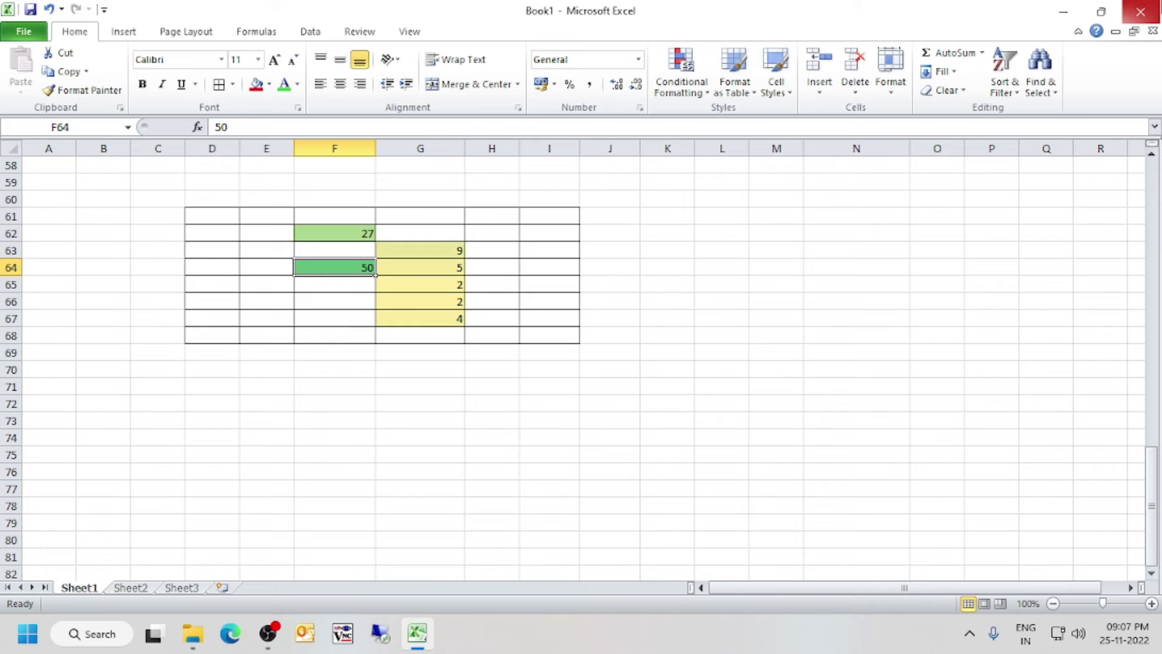
Compare cells F62 and F64, and set the number in cell F64 to 28
click(356, 235)
click(366, 270)
click(358, 233)
click(369, 272)
text(28)
key(Return)
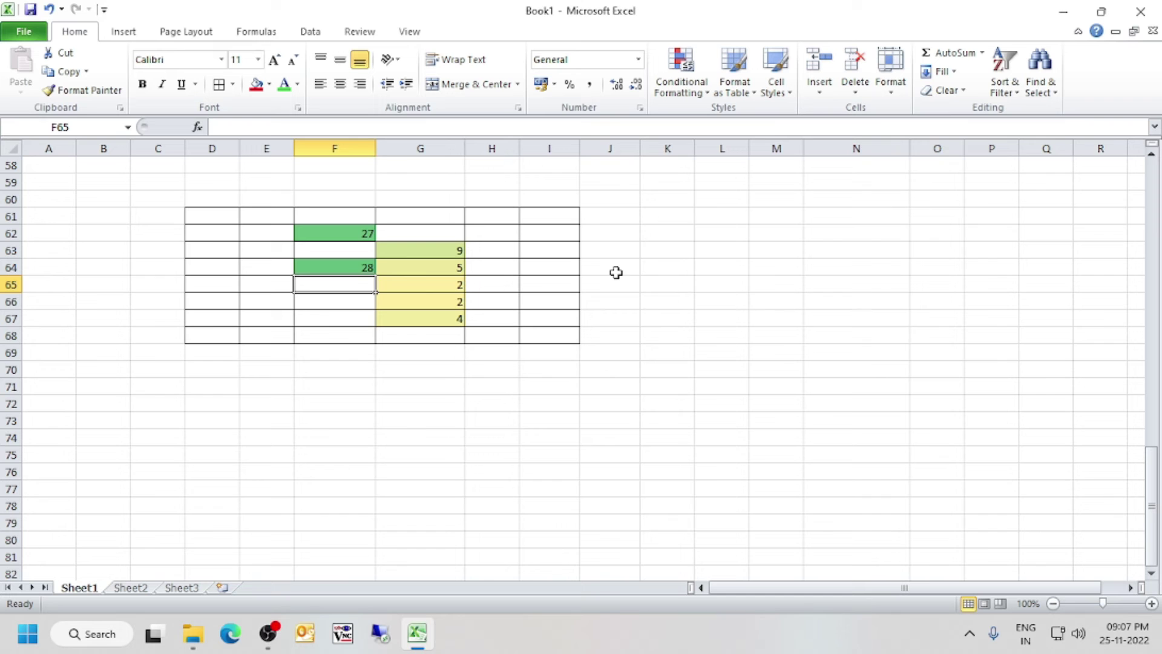
Check the values in cells F62 and F64 again, and set cell F64 to 40
click(347, 267)
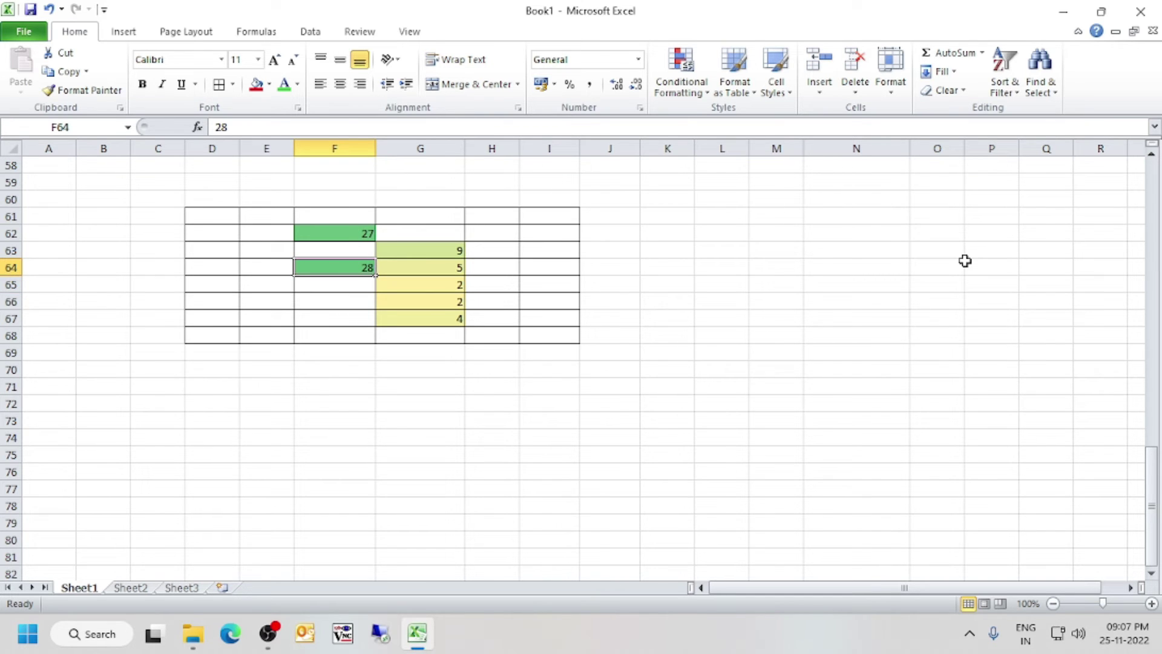
click(367, 233)
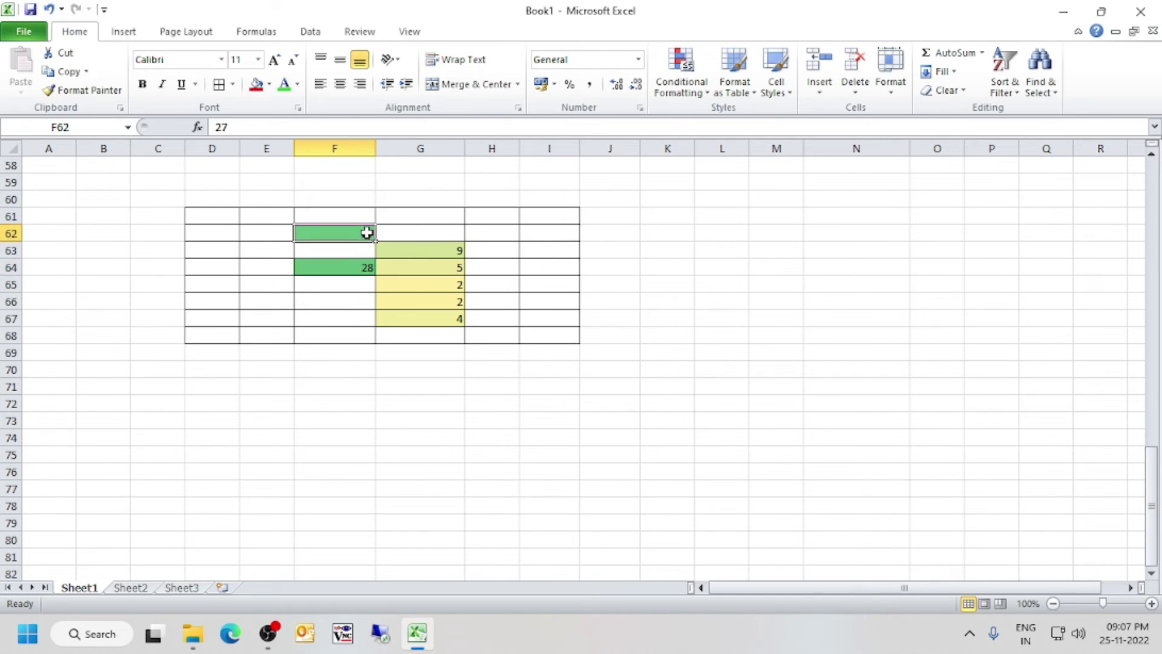
click(356, 263)
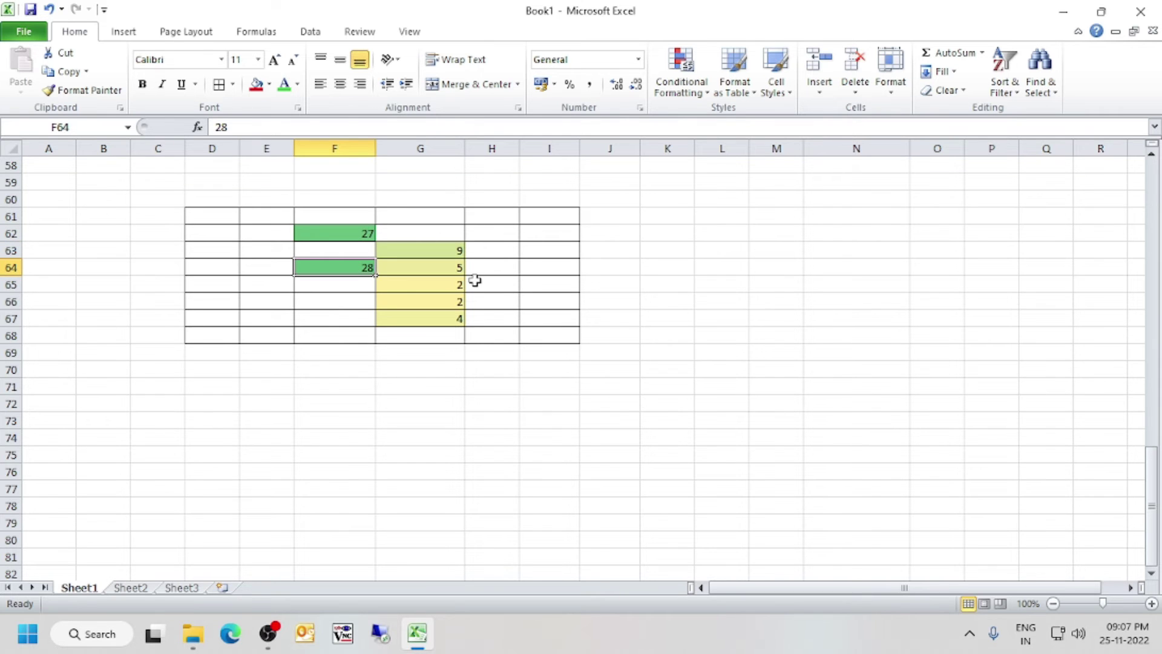
text(40)
key(Return)
key(Return)
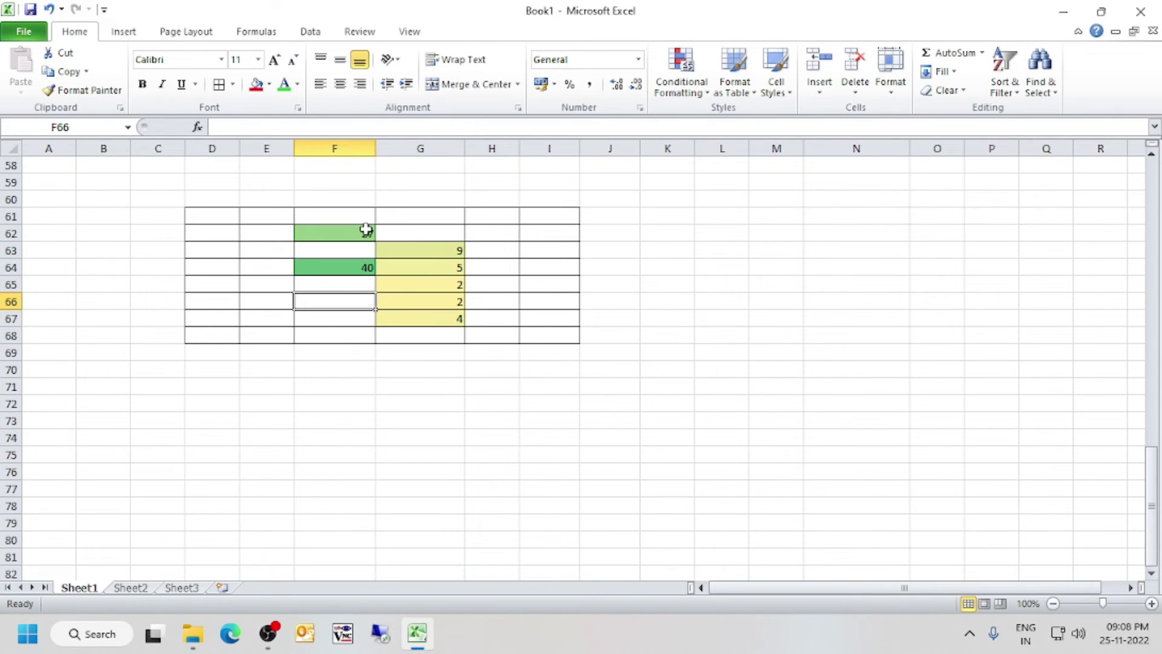
Change the number in cell F64 to 35, followed by 80
click(367, 266)
text(35)
key(Return)
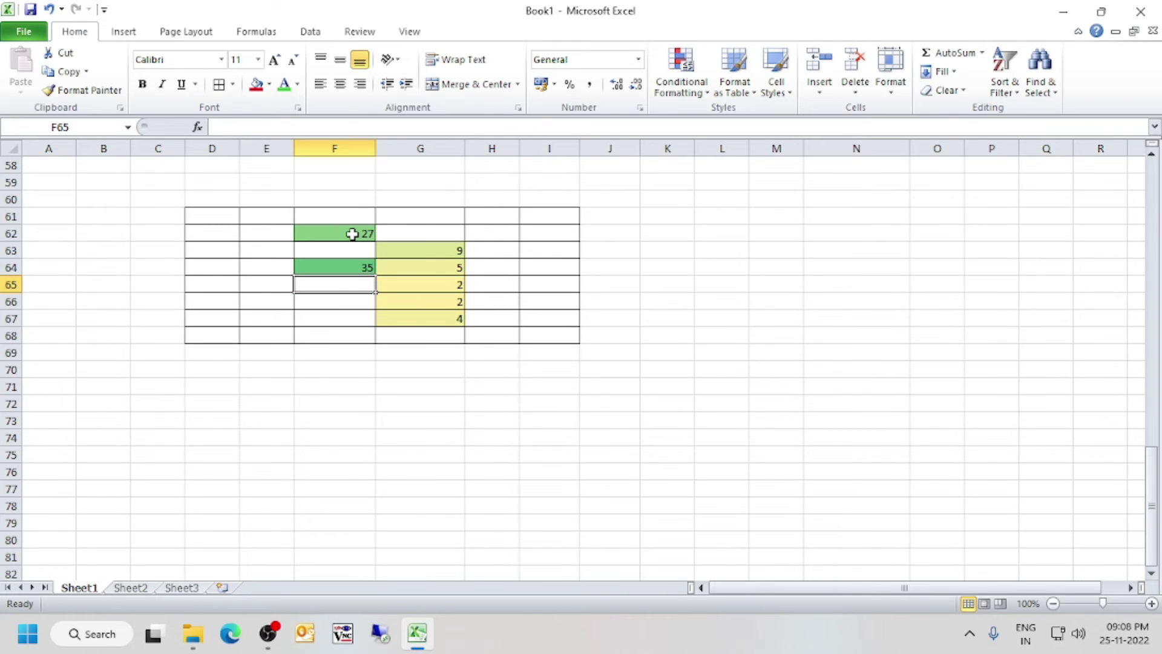
click(353, 269)
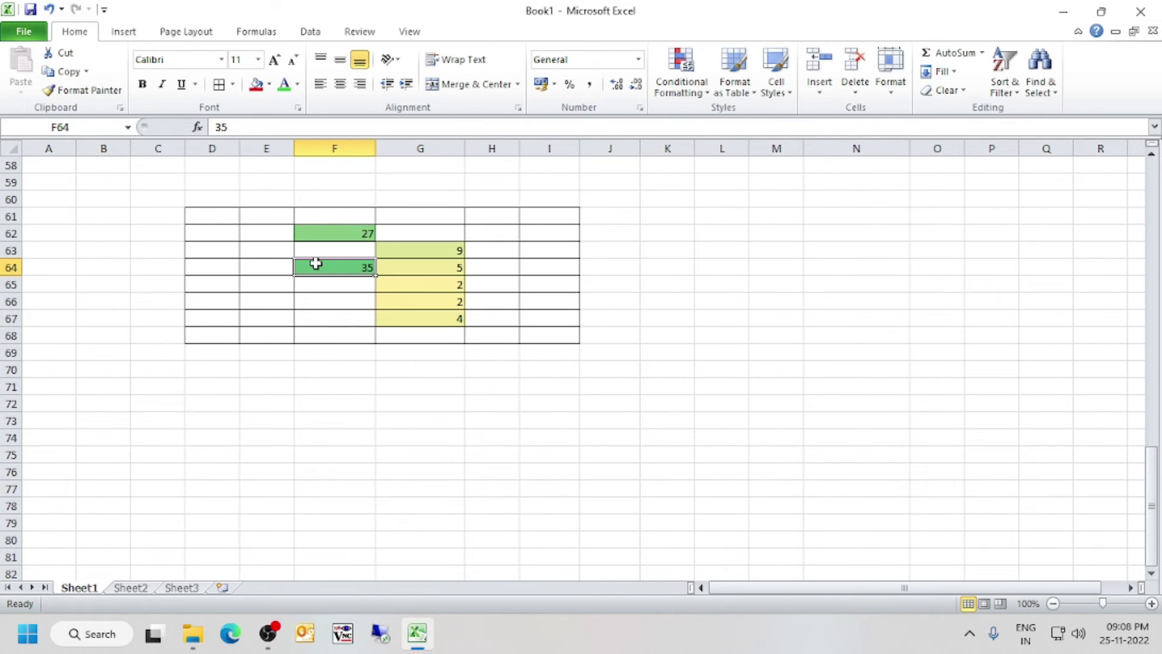
text(80)
key(Return)
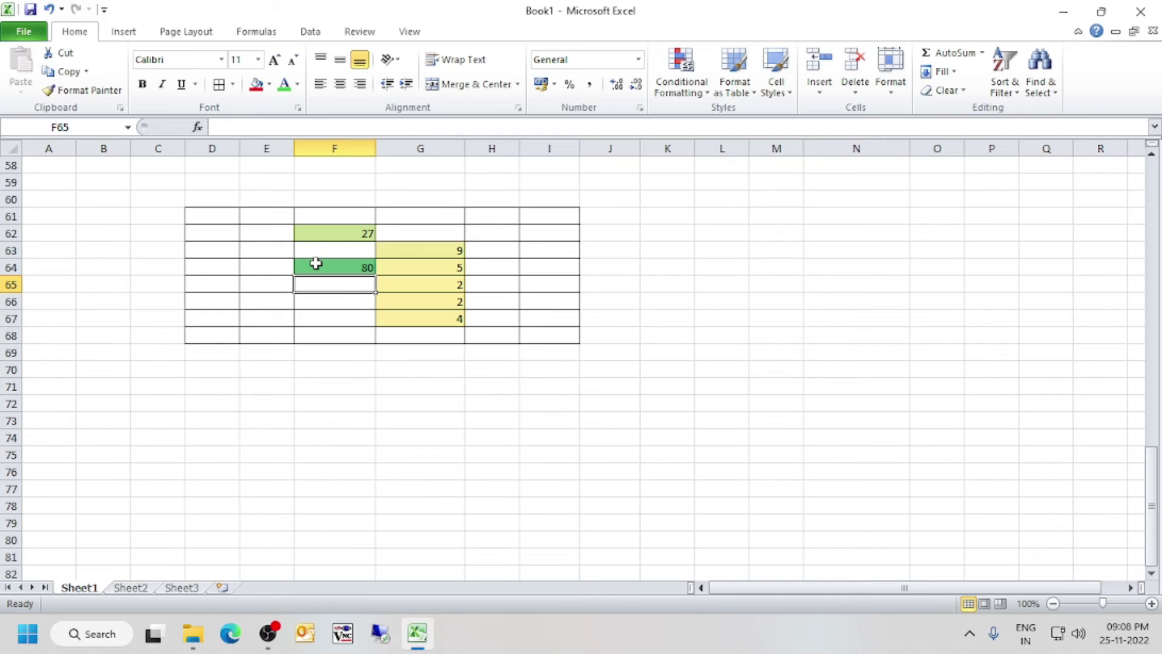
Set the number in cell F64 to 1000
click(362, 269)
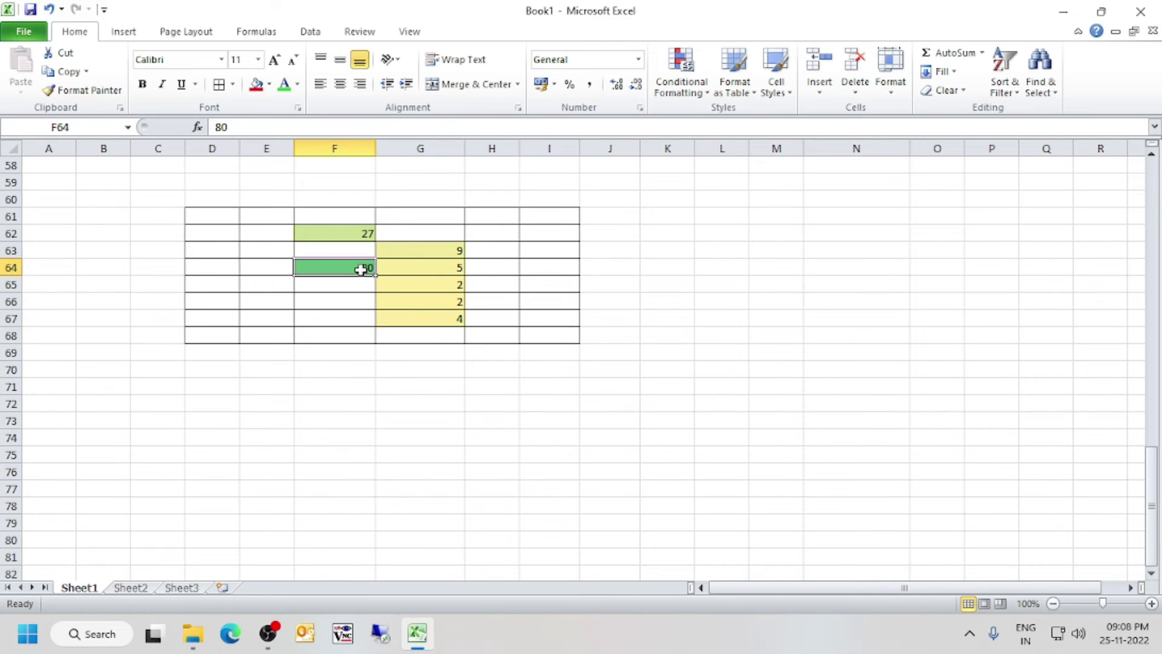
text(10000)
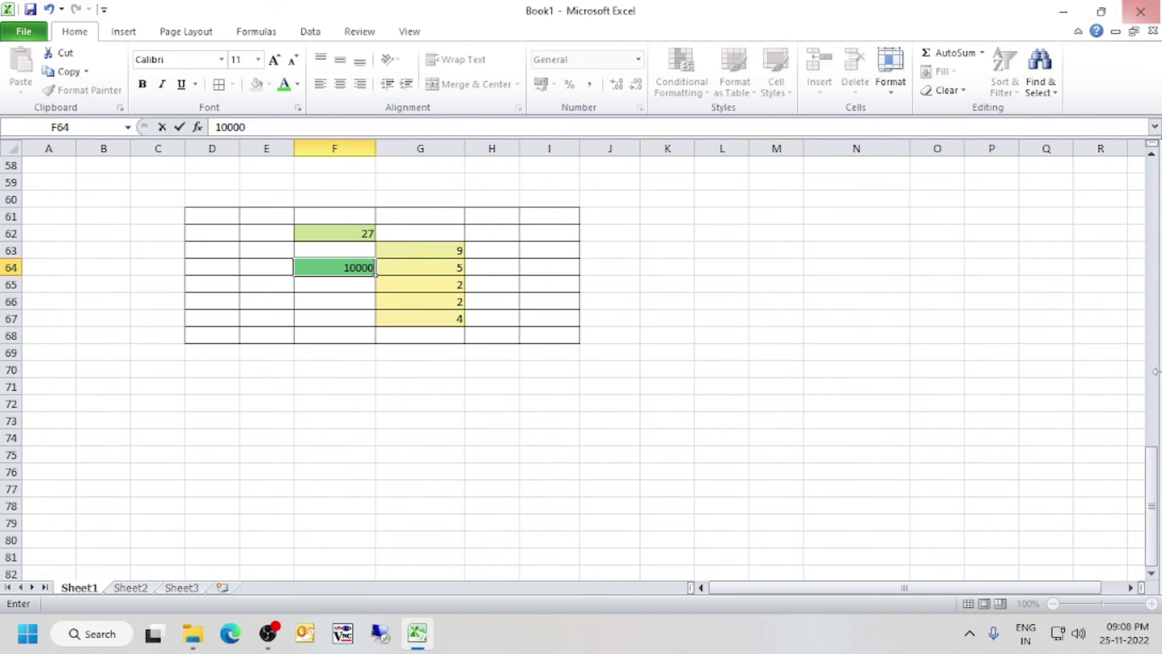
key(BackSpace)
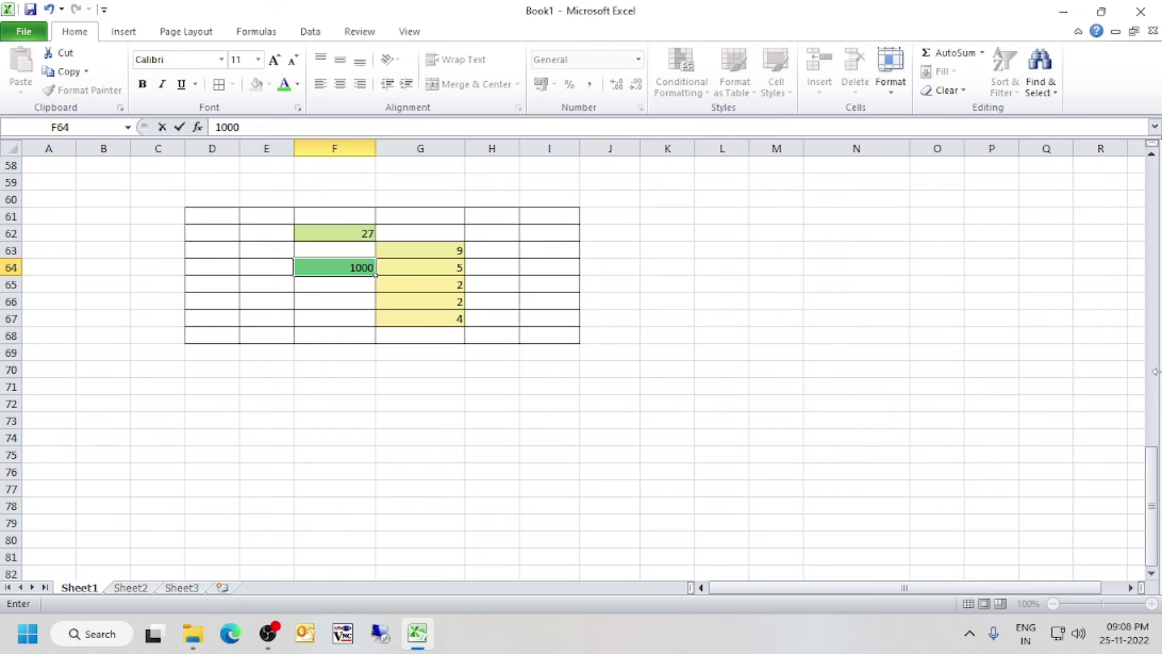
key(Return)
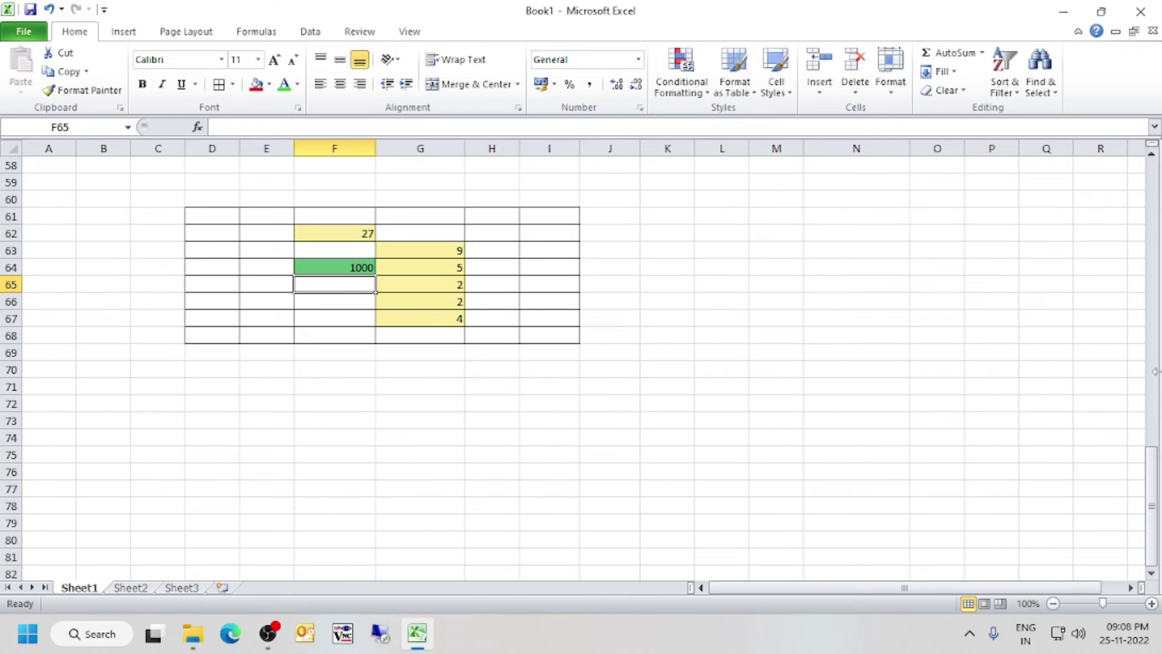
Set the number in cell F64 to 100000
click(344, 266)
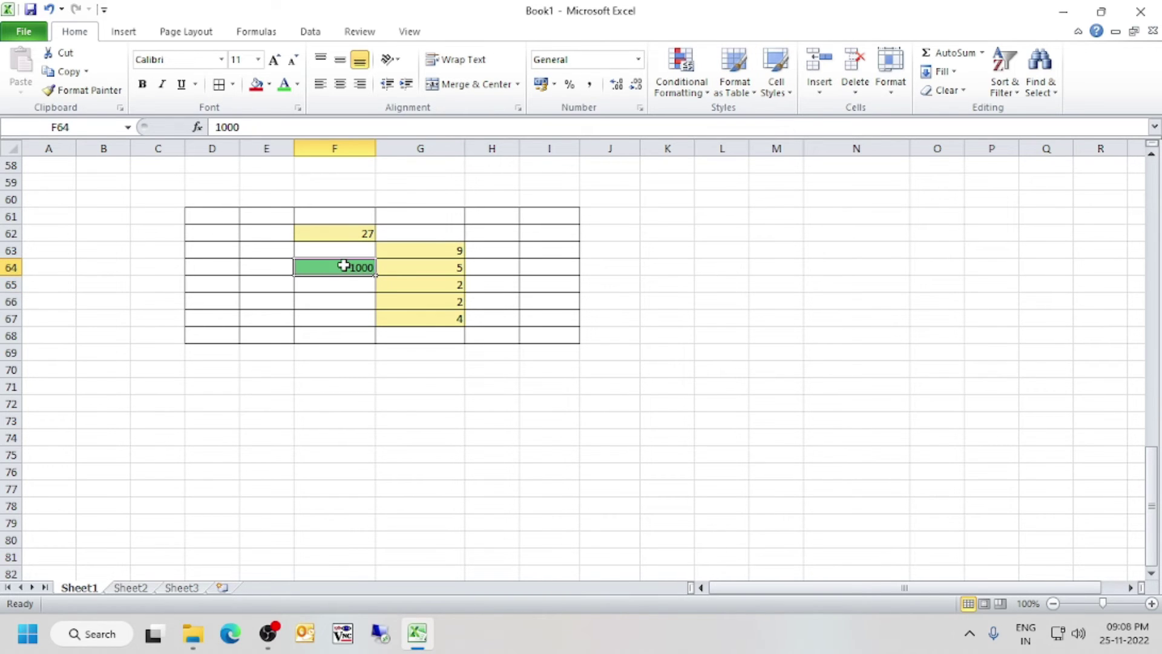
text(1)
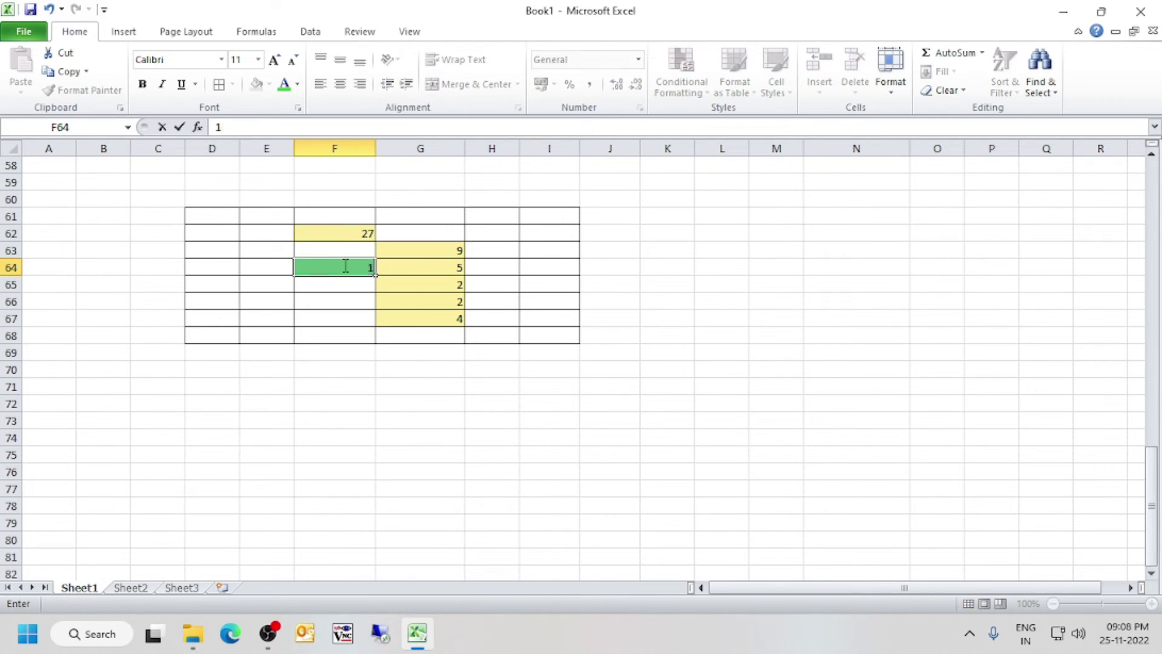
text(00000)
key(Return)
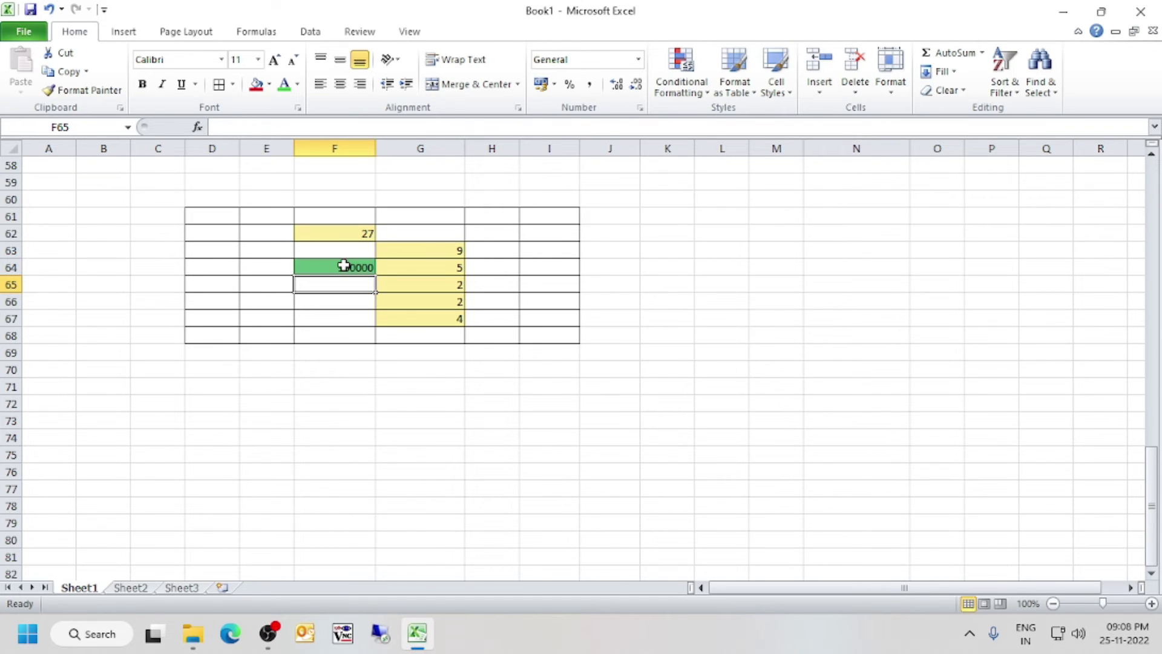
Replace the number in cell F64 with 30 and delete the cell's contents
click(365, 262)
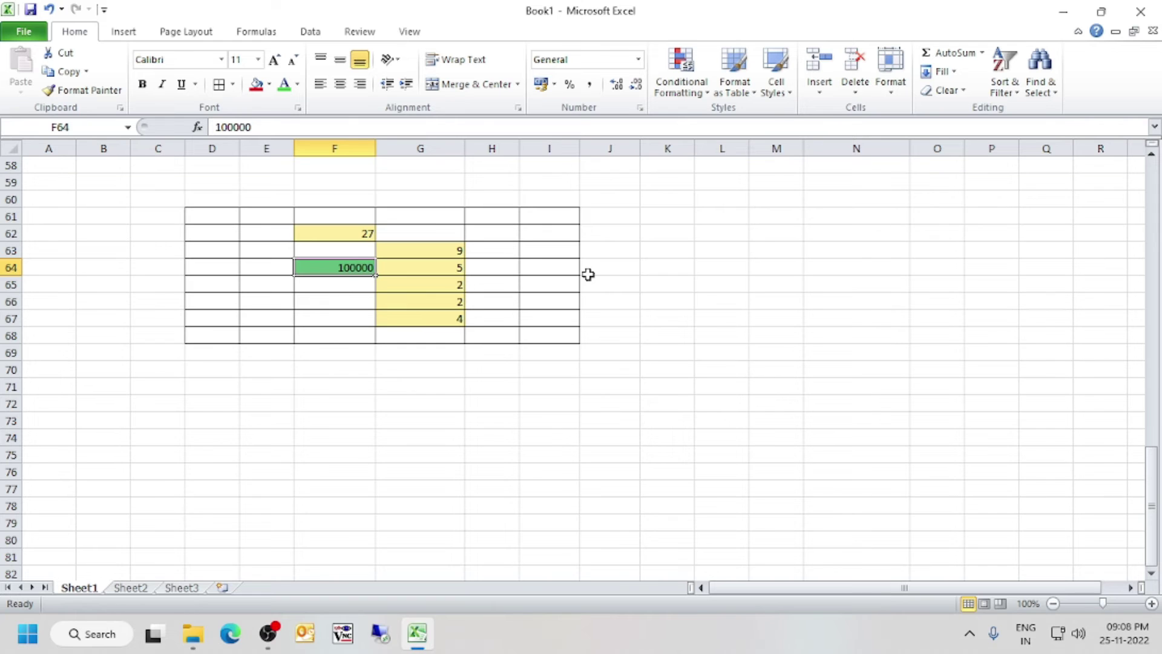
text(25)
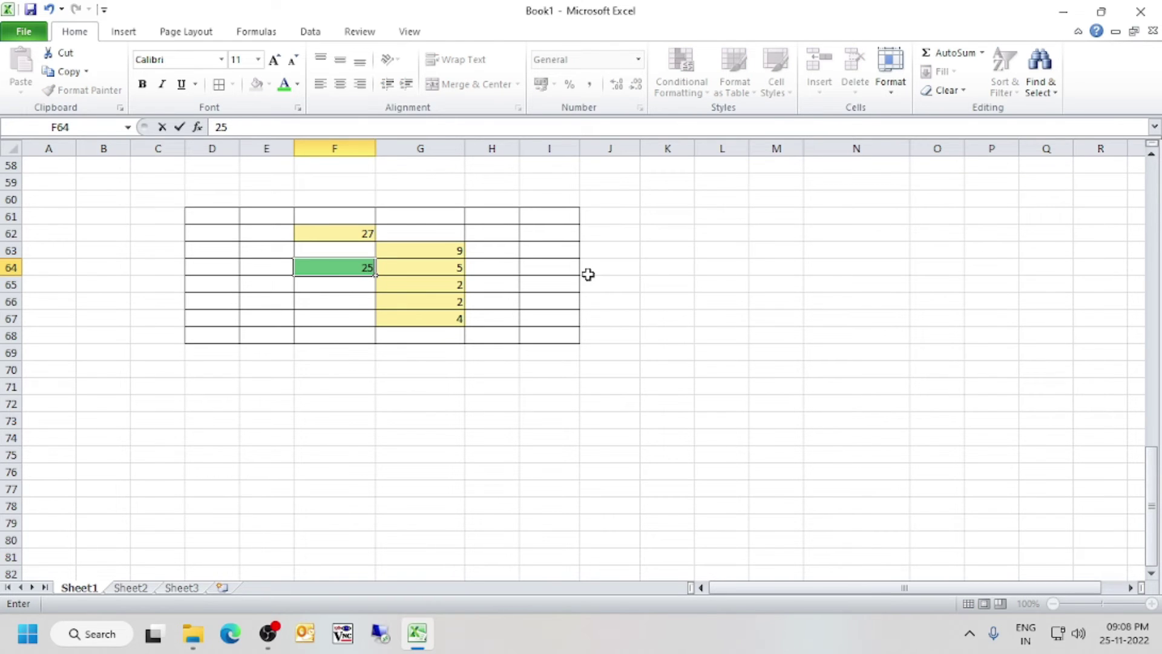
key(BackSpace)
key(BackSpace)
text(2)
key(BackSpace)
text(30)
key(Return)
key(Up)
key(Delete)
Select the range J62:M69 and look through the conditional formatting rule types, icon sets and available table styles
click(807, 366)
drag(630, 230, 793, 356)
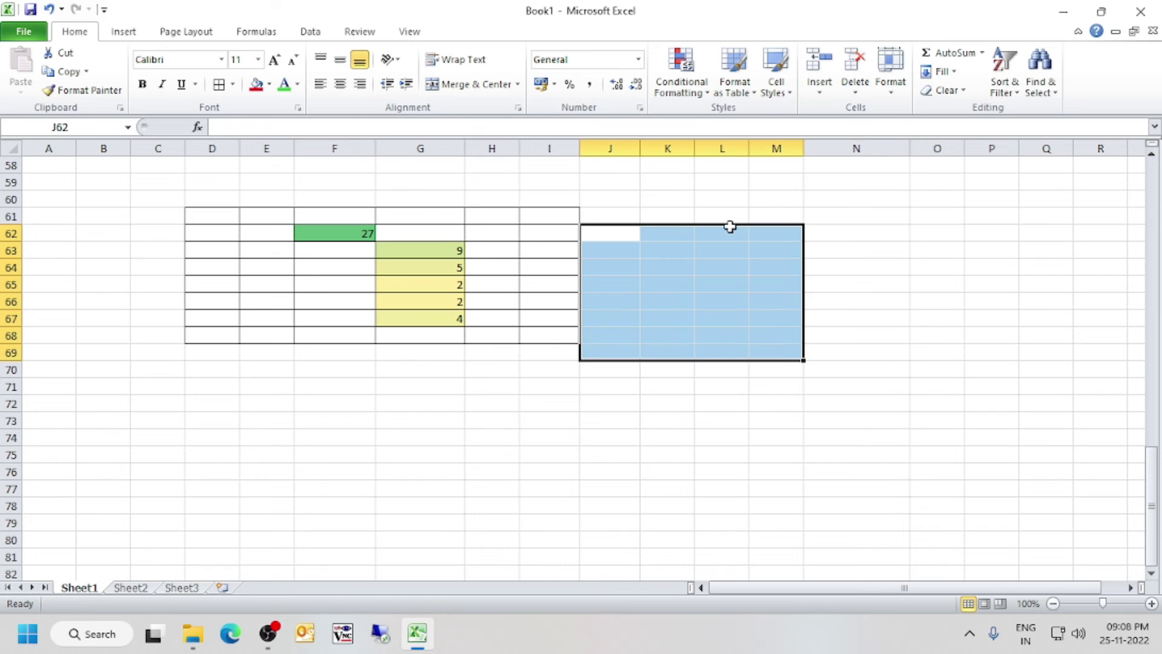
click(709, 93)
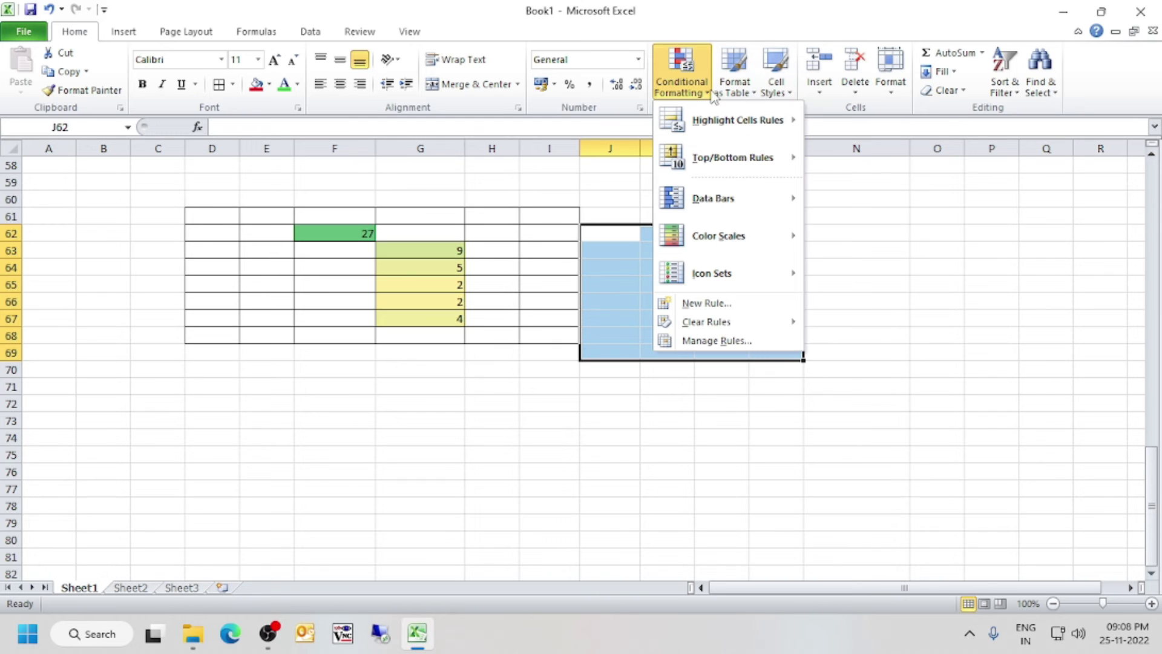
mouse_move(713, 119)
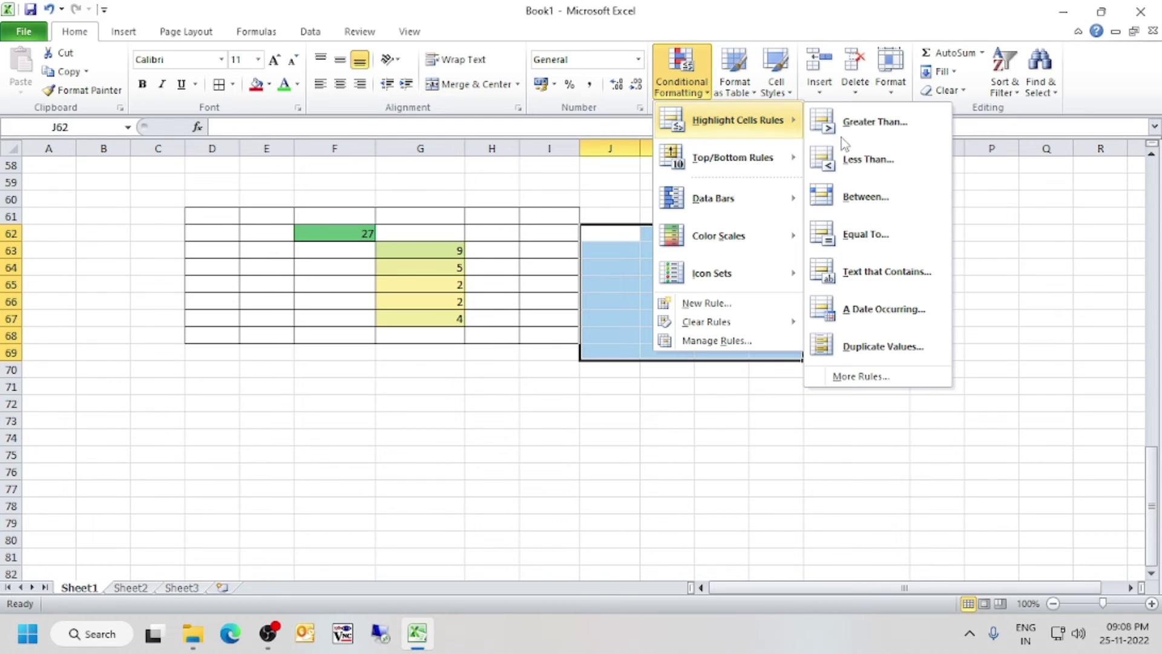
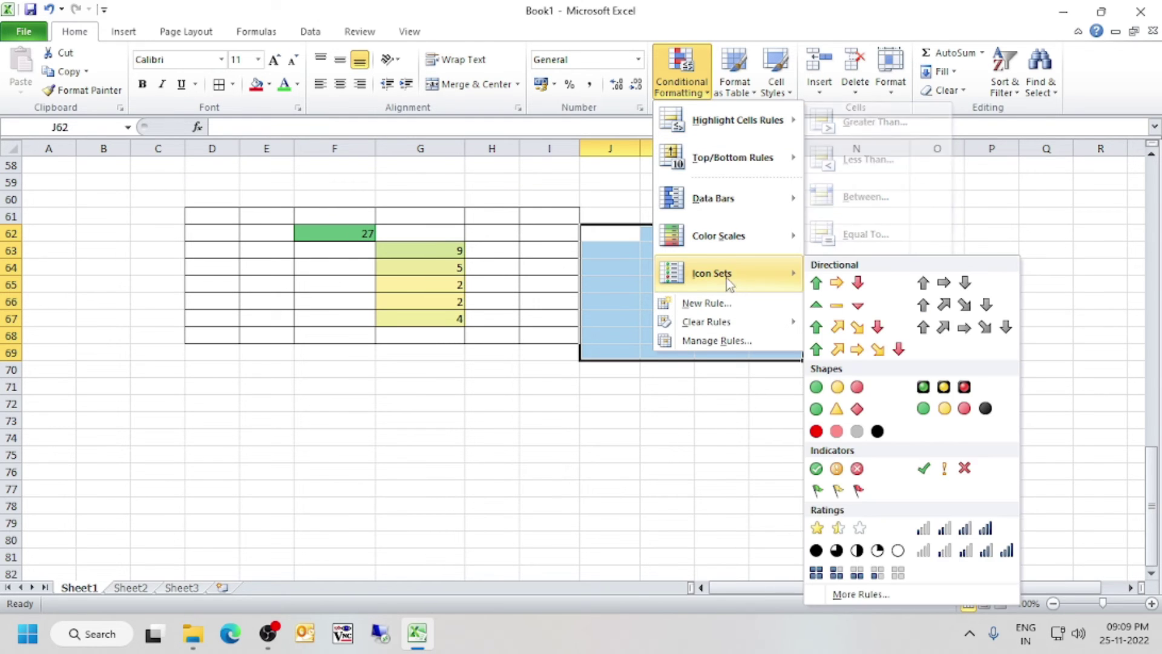
mouse_move(734, 278)
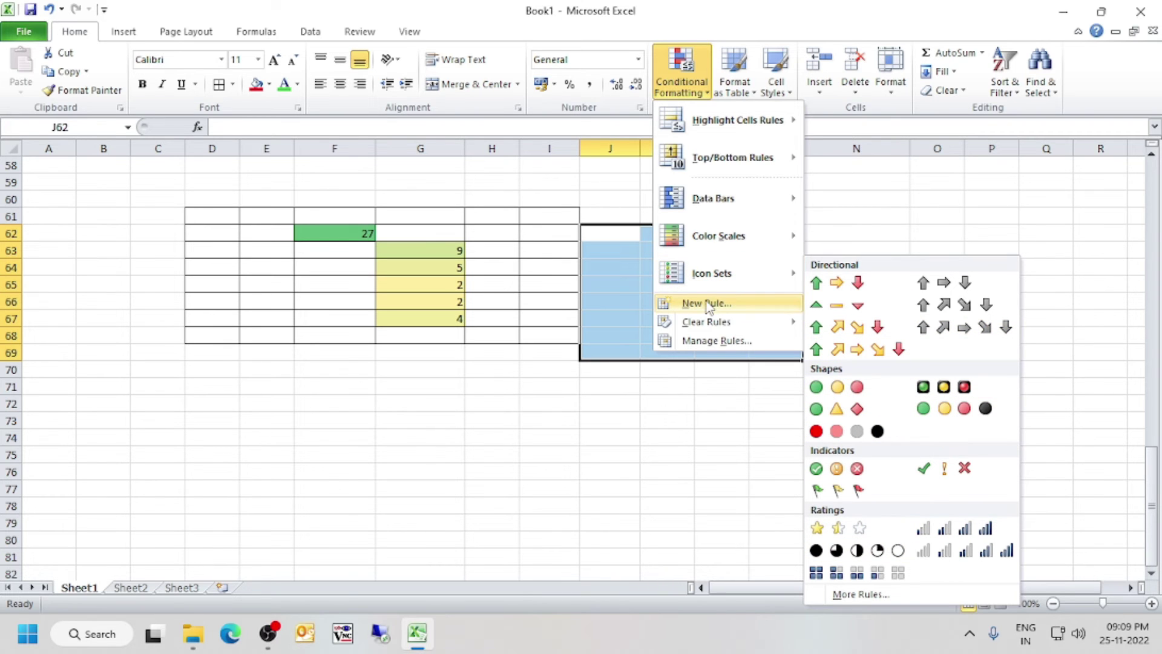
click(554, 181)
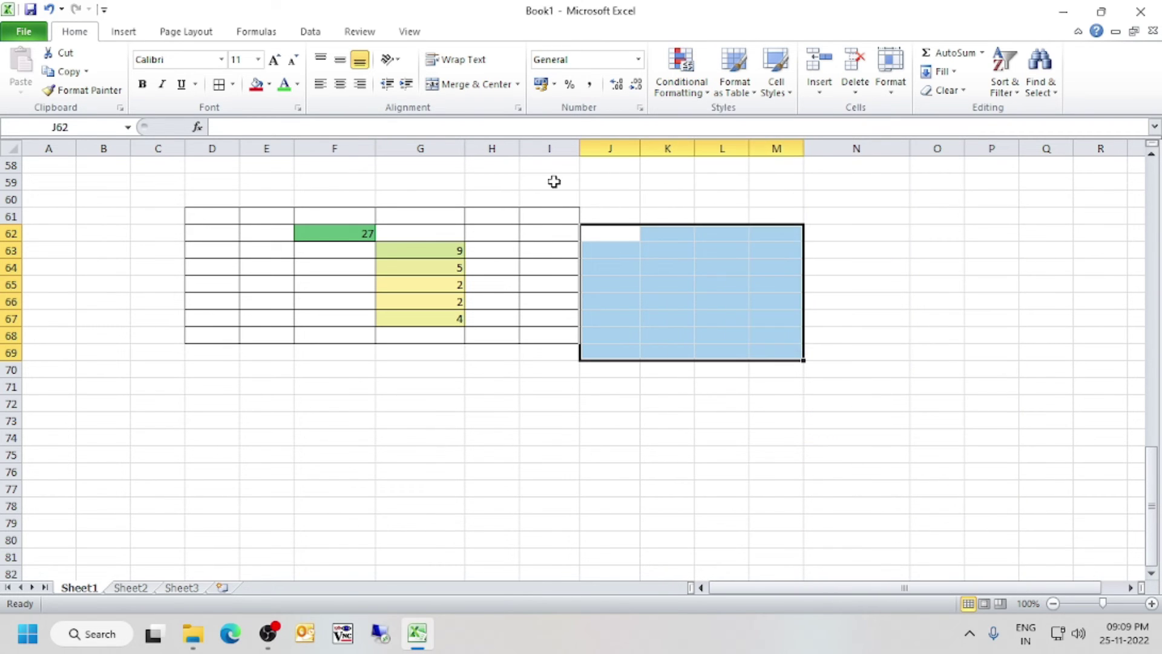
click(709, 93)
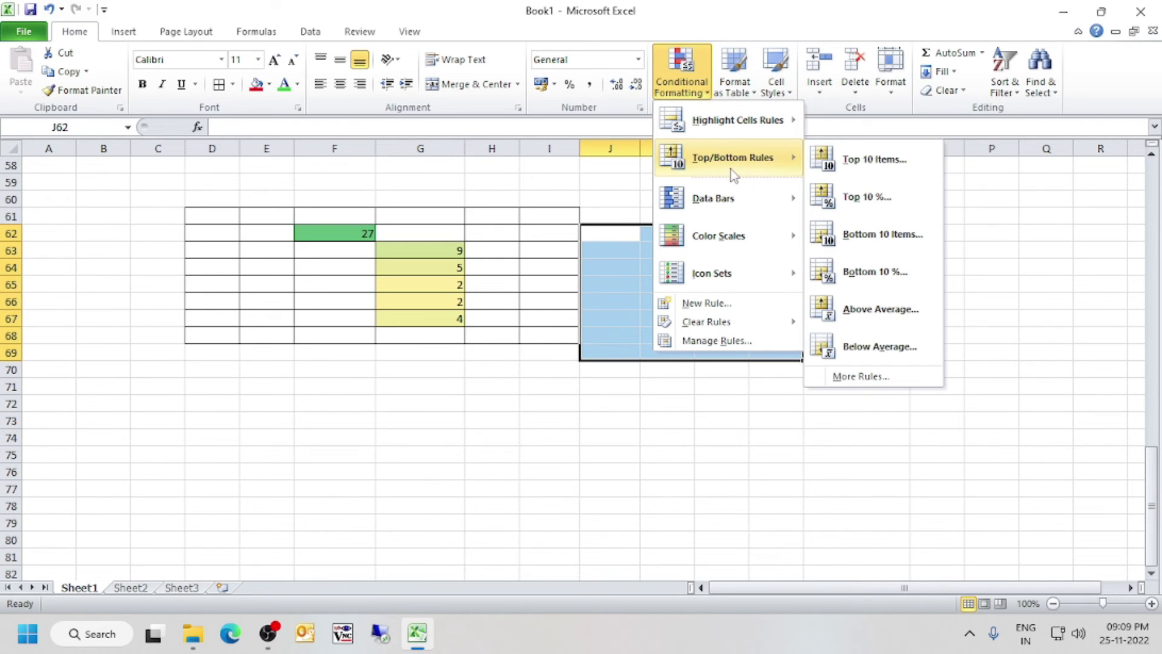
mouse_move(749, 119)
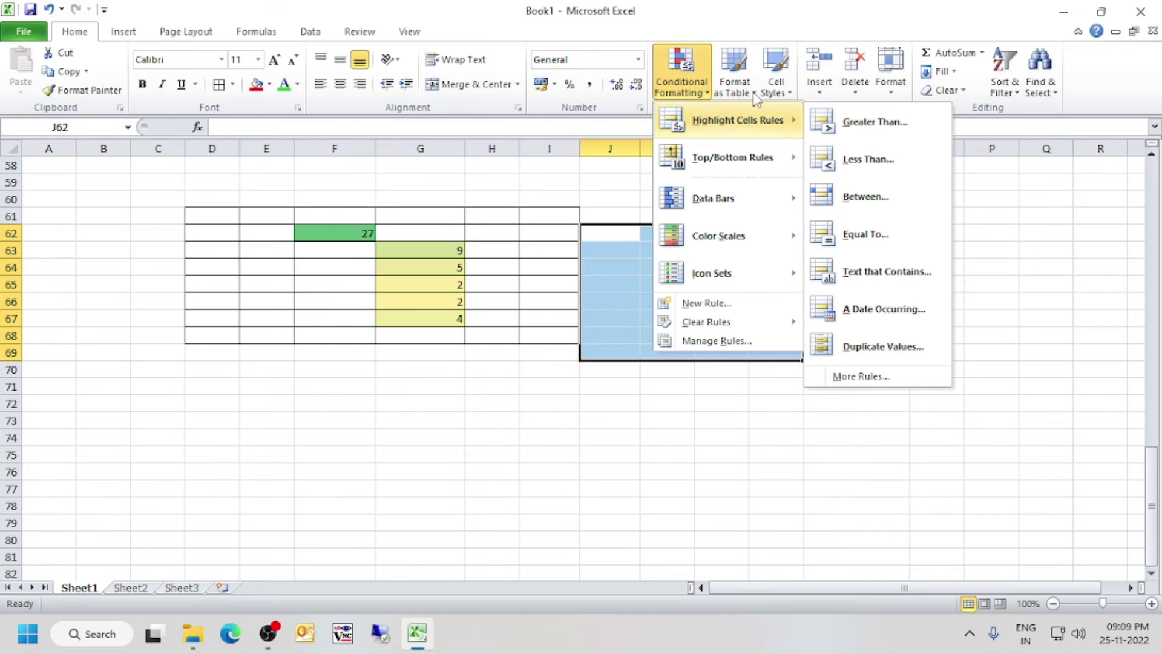
click(754, 94)
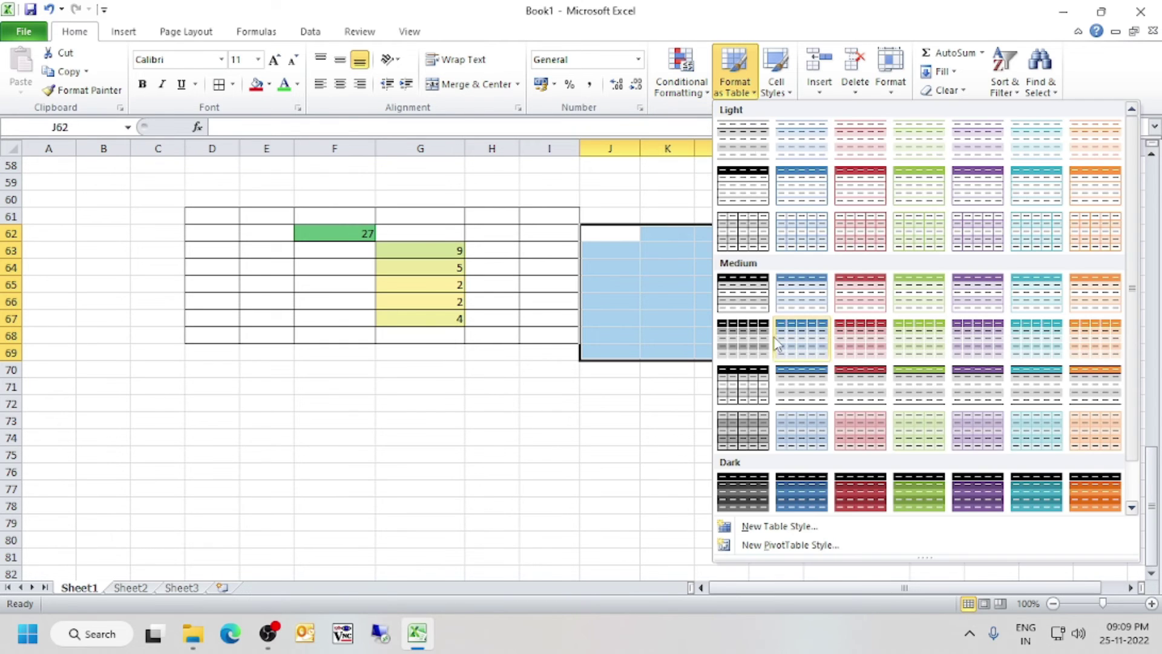
click(327, 378)
Select the range E70:J82 and apply borders to all of its cells
drag(272, 369, 624, 575)
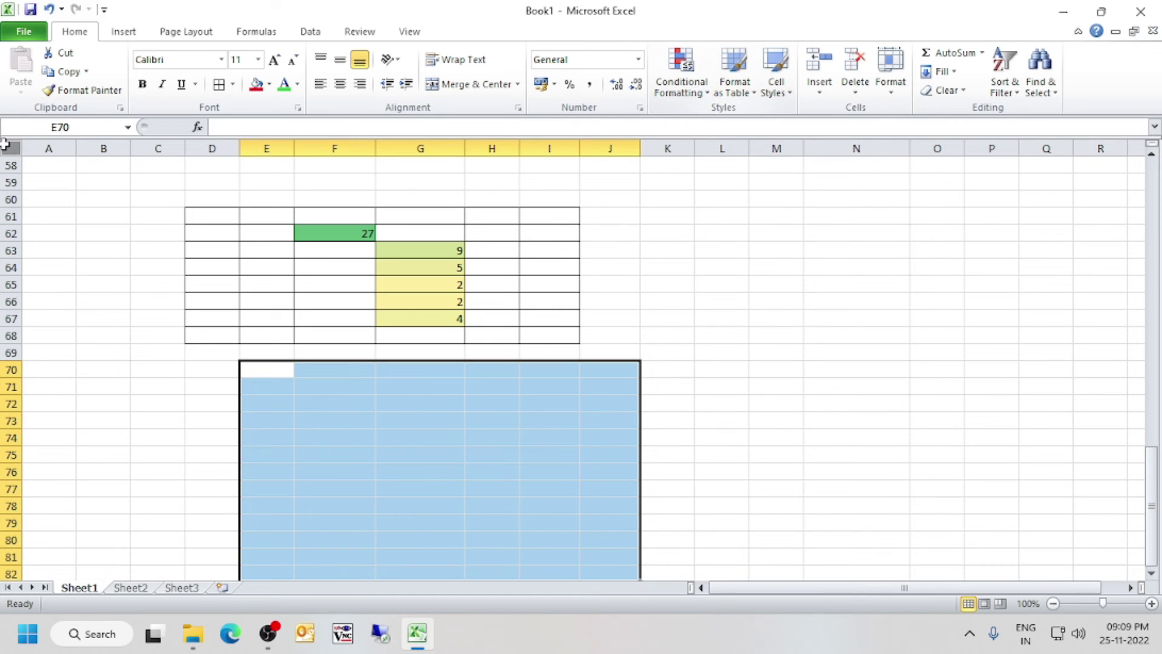
scroll(415, 267, down, 3)
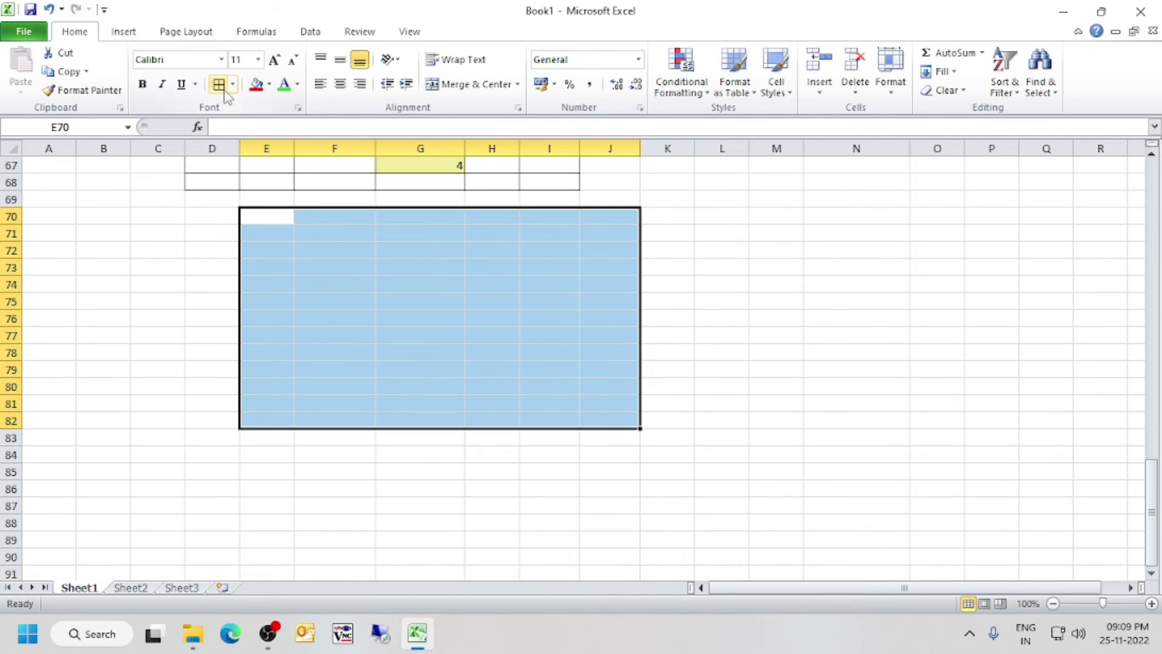
click(219, 84)
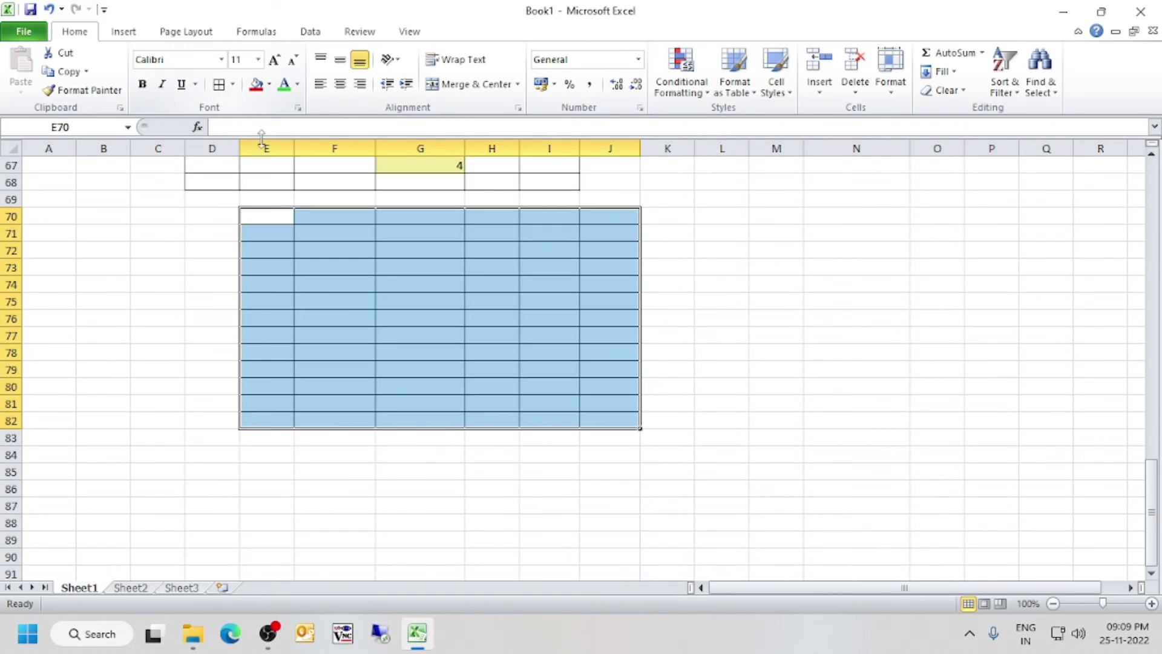
Format the range E70:J82 as a table with the green Dark style, leaving the existing-headers option off
click(752, 94)
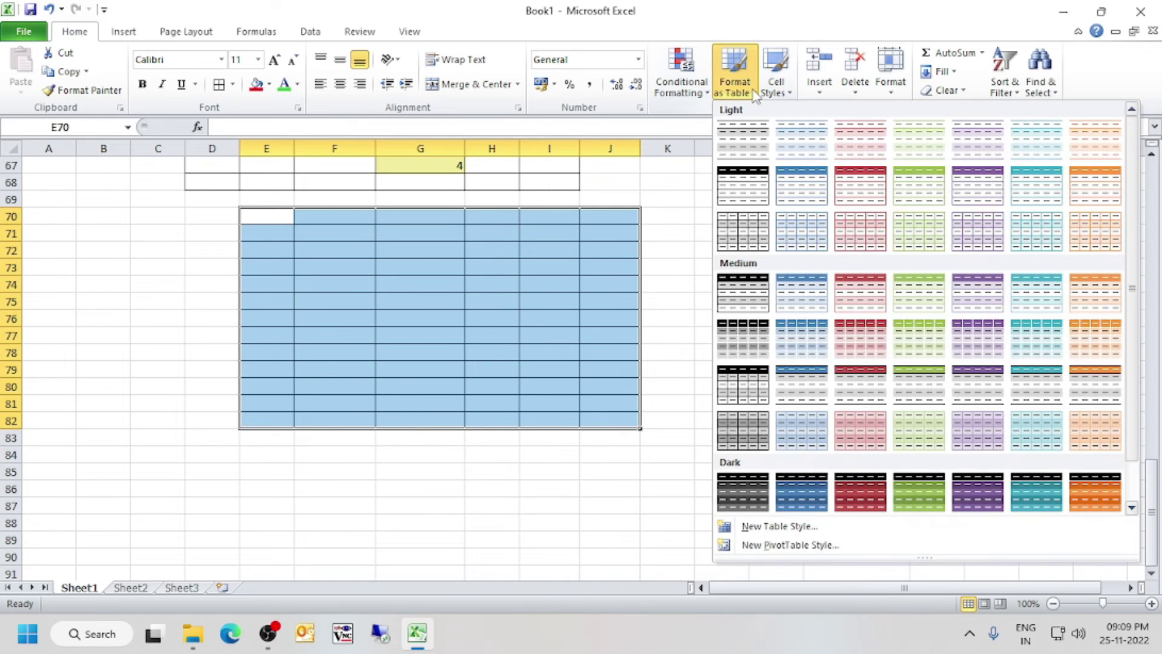
click(917, 488)
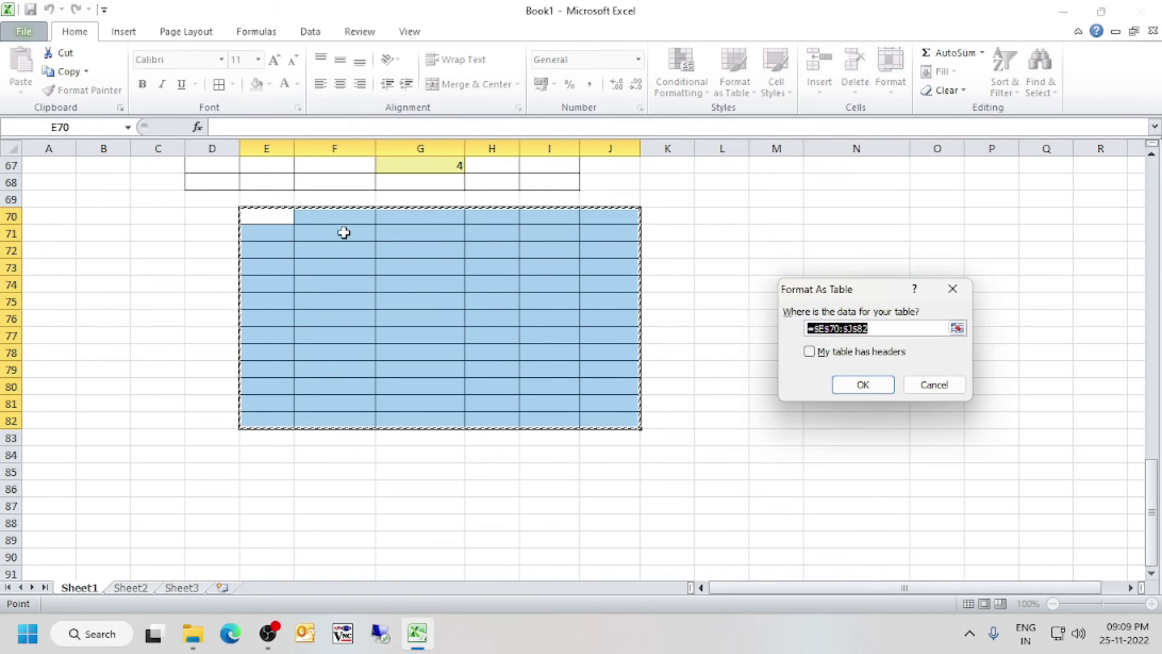
click(865, 386)
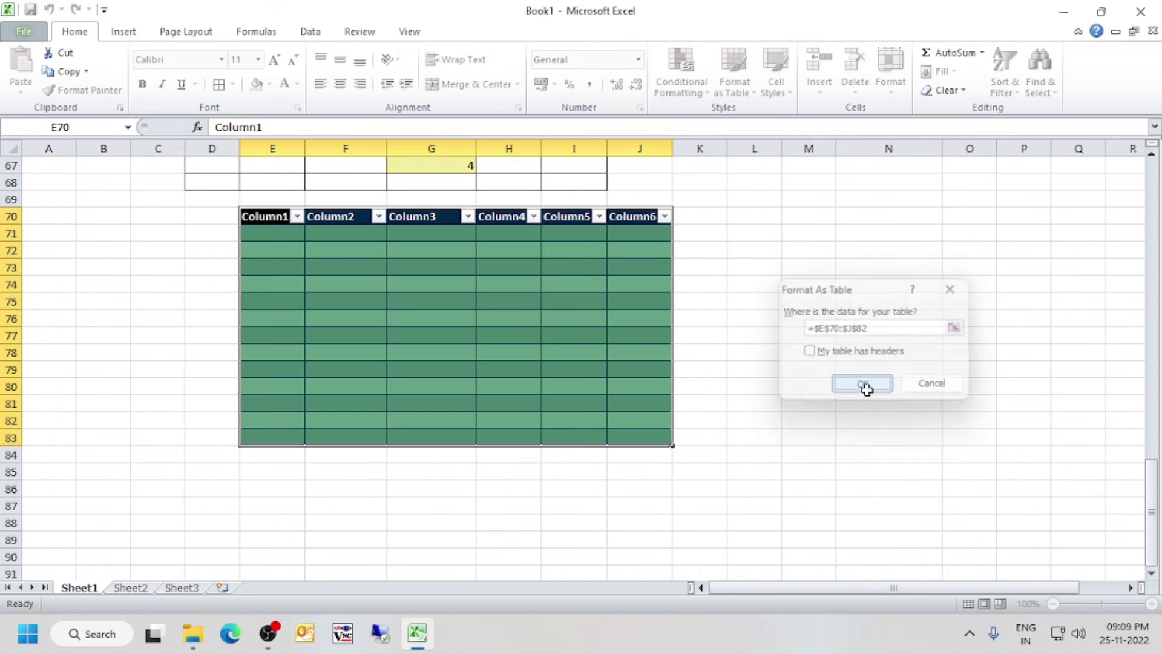
Enter the numbers 25, 36, 28, 30 and 32 in cells E71 to E75 of the table's first column
click(282, 230)
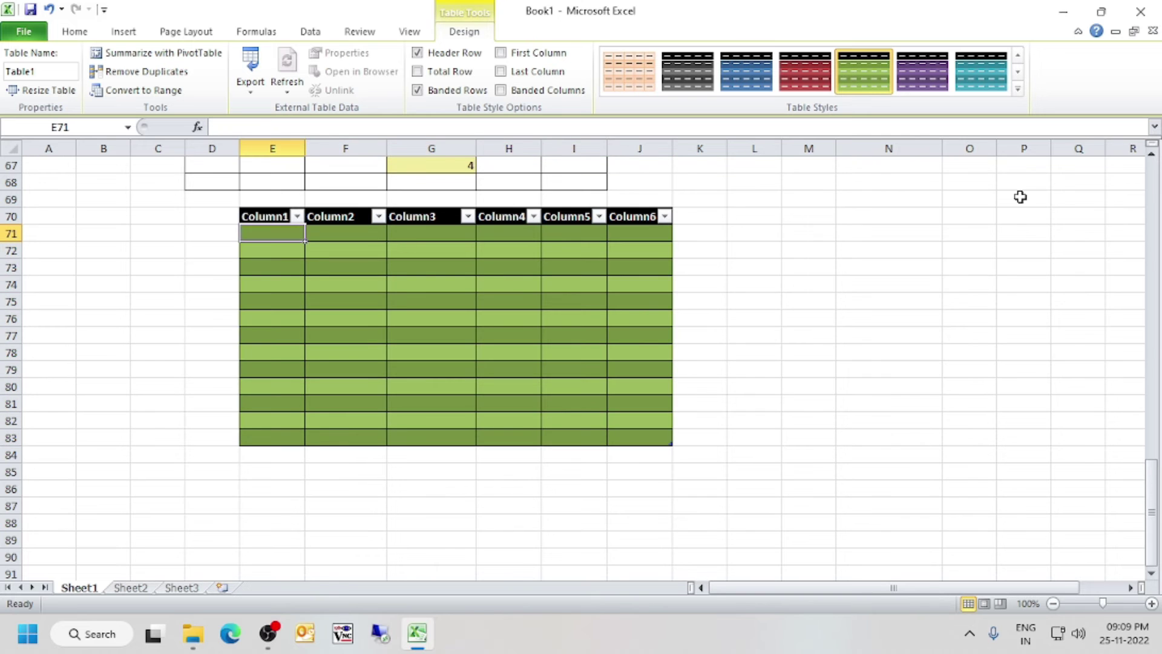
text(25)
key(Return)
text(36)
key(Return)
text(28)
key(Return)
text(30)
key(Return)
text(32)
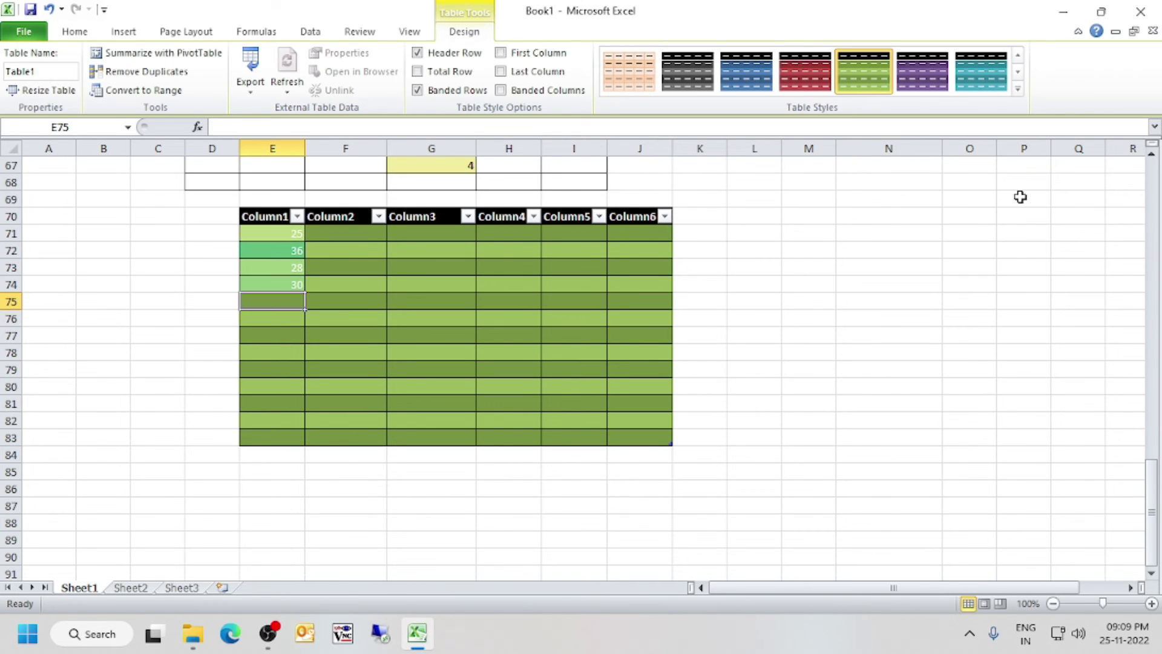
key(Return)
key(Up)
key(Up)
key(Up)
key(Up)
key(Right)
key(Right)
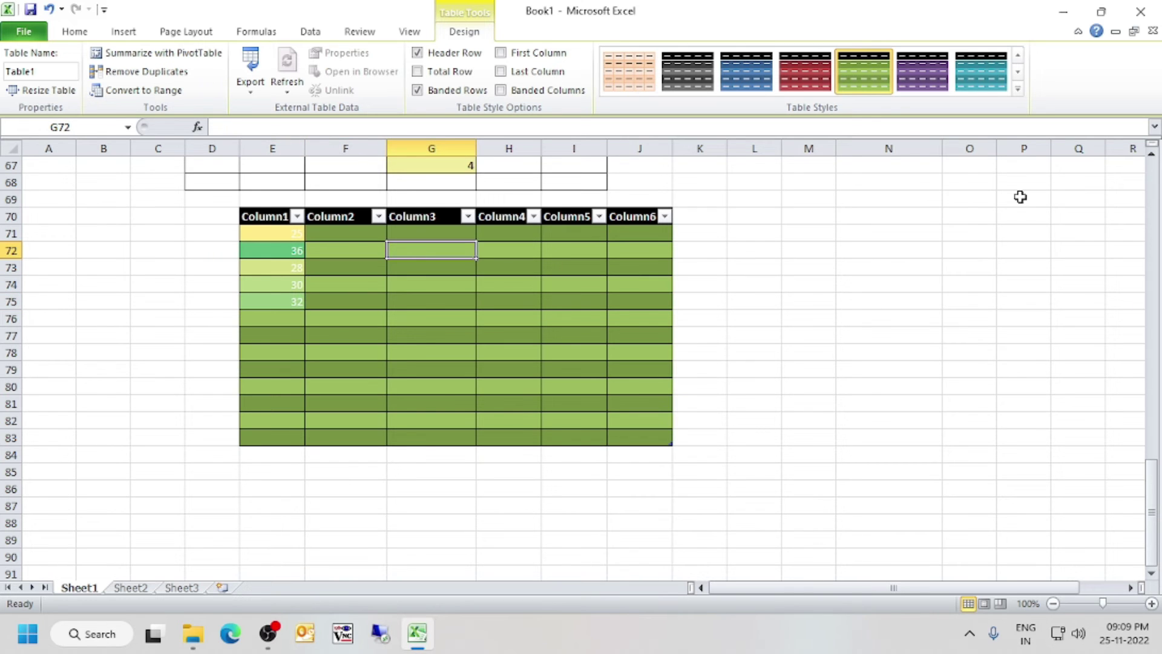
click(287, 255)
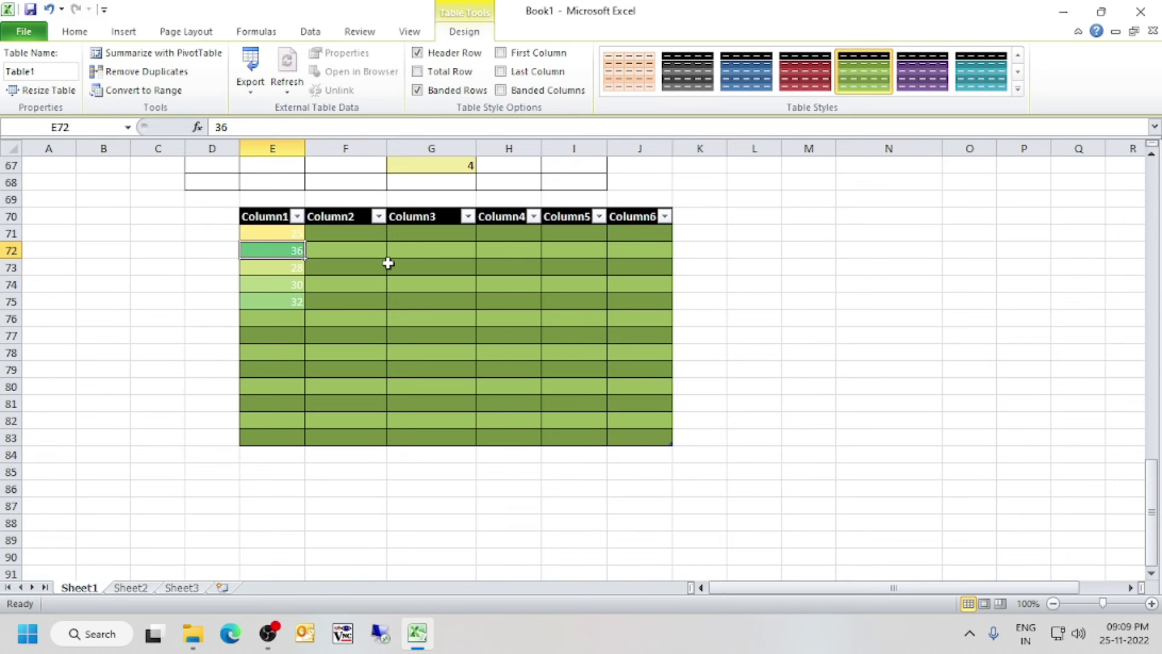
key(Right)
key(Left)
key(Left)
key(Left)
key(Right)
key(Right)
key(Right)
key(Right)
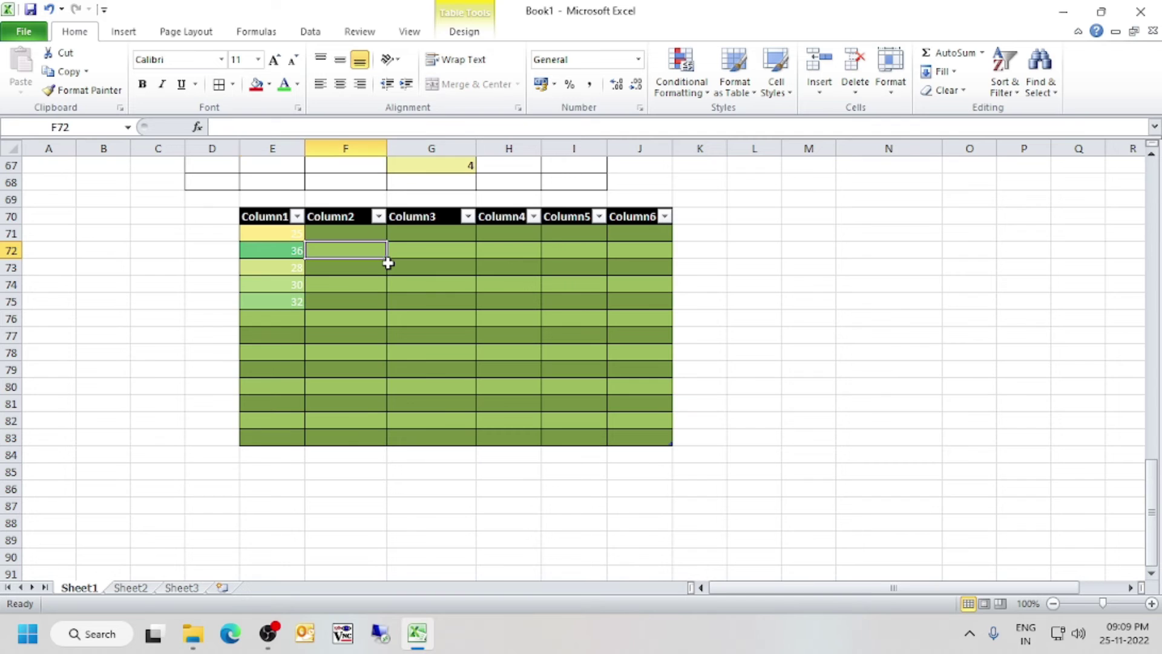
key(Right)
key(Left)
key(Left)
key(Left)
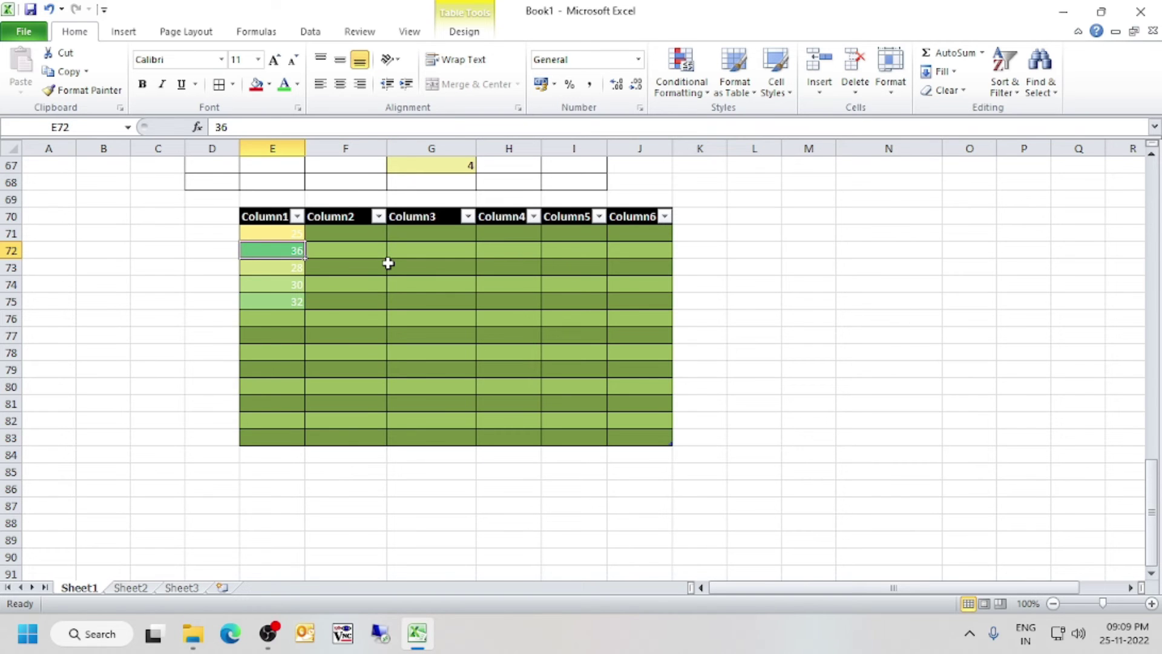
key(Right)
key(Right)
key(Right)
key(Left)
key(Left)
key(Left)
key(Left)
key(Right)
key(Right)
key(Right)
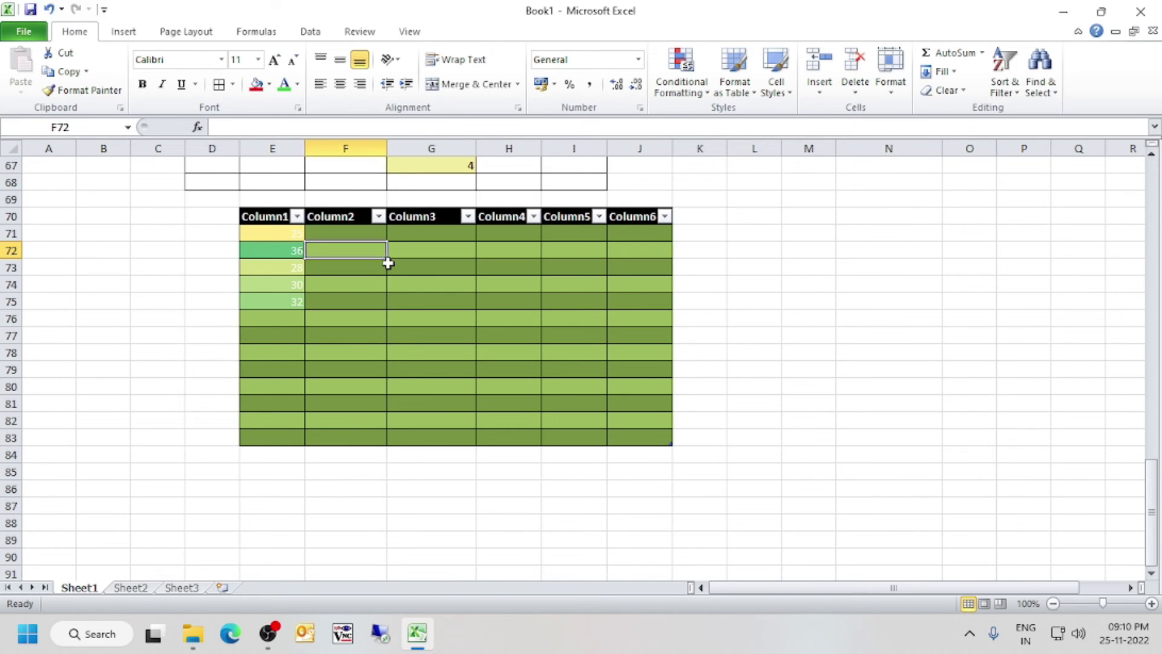
Replace the number in cell E72 with 1000 and undo the entry
key(Left)
key(Left)
text(1000)
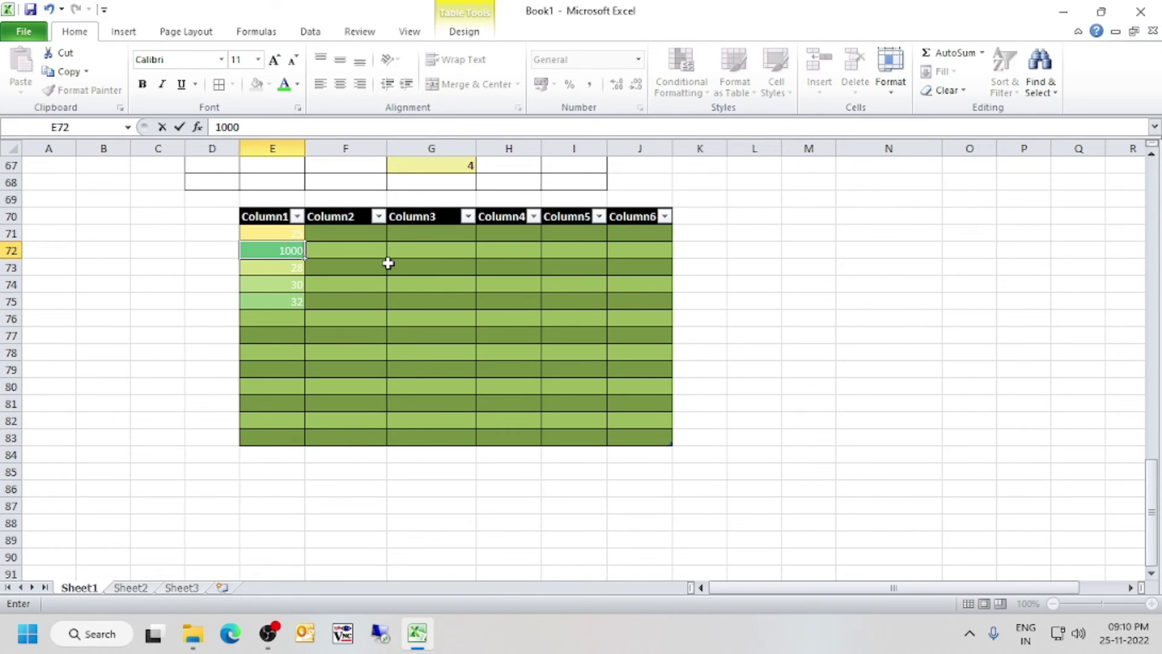
key(Return)
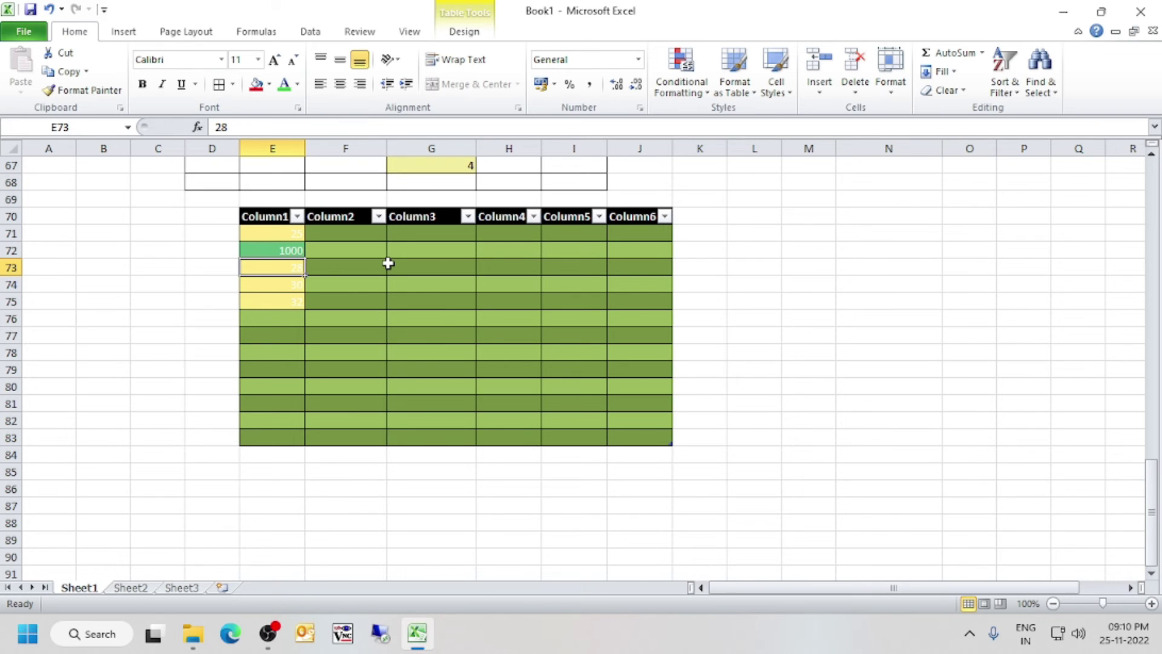
key(Down)
key(Down)
key(Up)
key(Up)
key(Up)
key(Up)
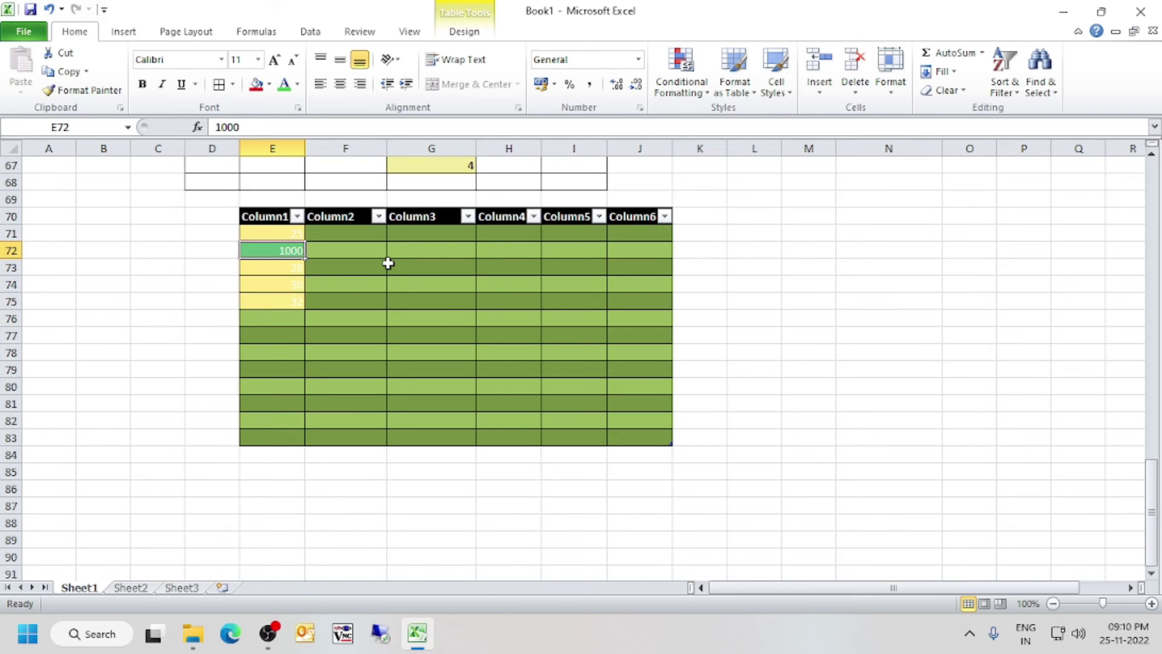
key(ctrl+z)
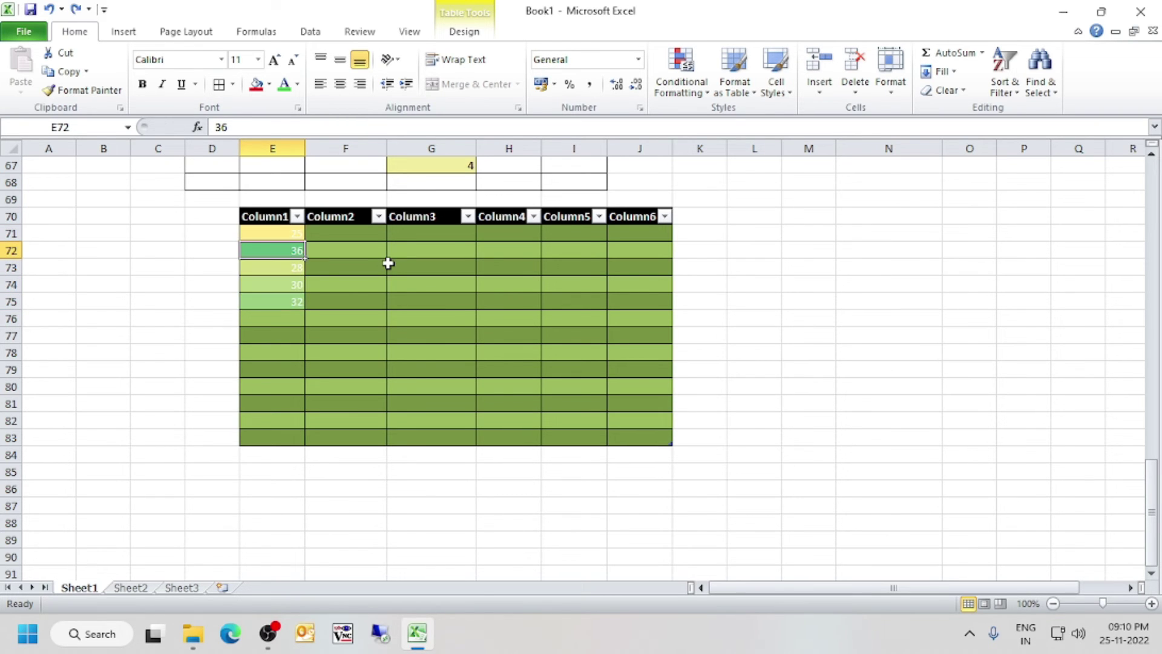
Set the value of cell E72 to 1000
key(shift+Right)
key(shift+Right)
key(shift+Left)
key(shift+Left)
text(10)
key(Return)
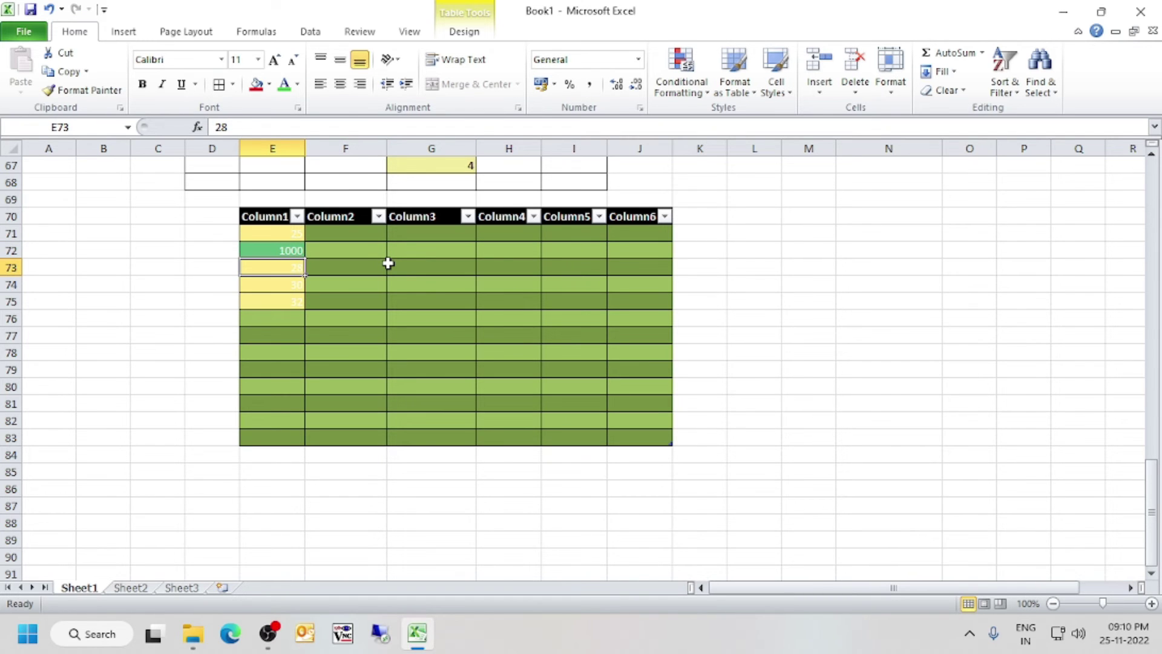
View the sort and filter options of the table's Column1, keeping all values selected
click(402, 282)
click(358, 364)
click(297, 217)
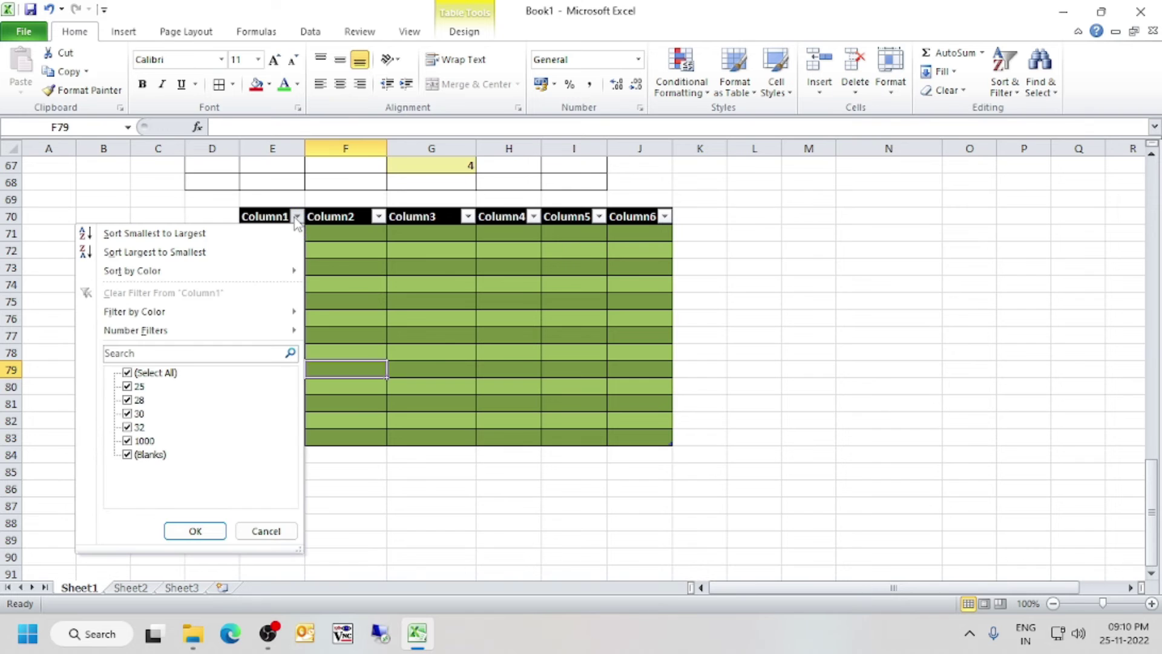
click(195, 530)
Enter 1000 in each of the cells E76 to E79
click(272, 318)
text(1000)
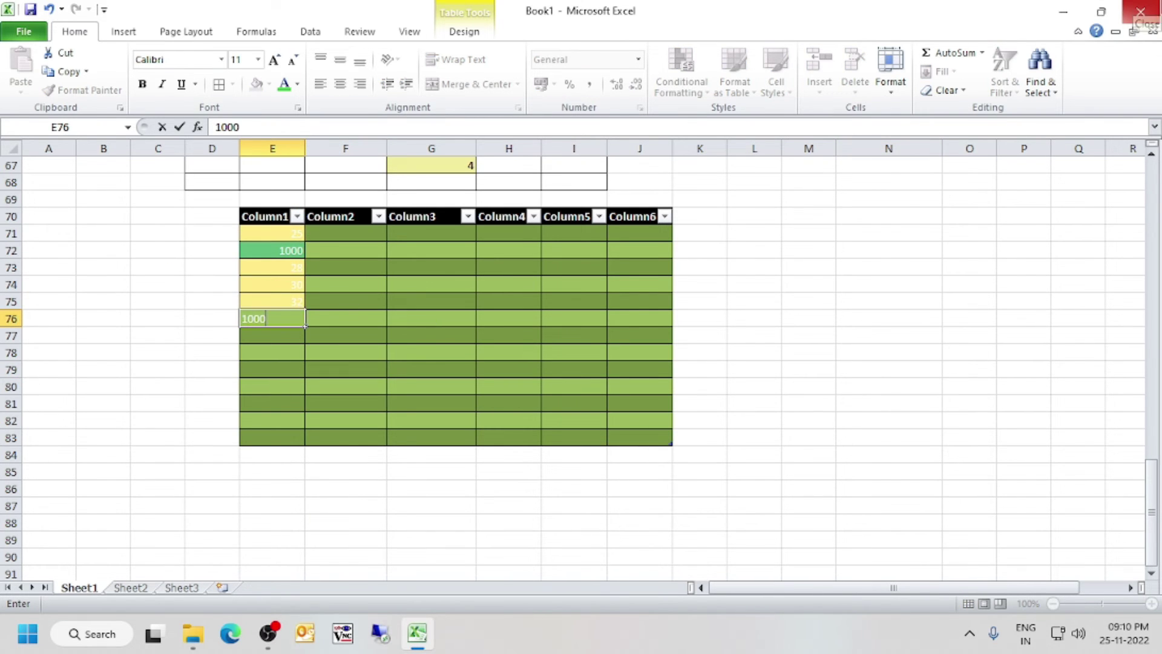
key(Return)
text(1000)
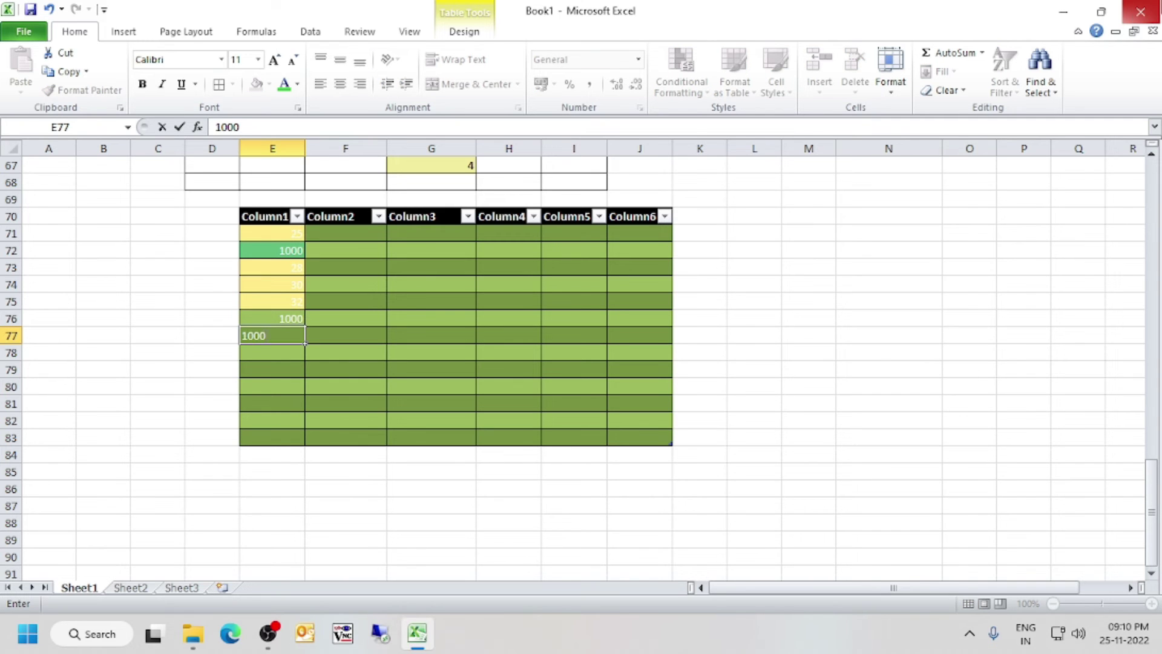
key(Return)
text(1000)
key(Return)
text(100)
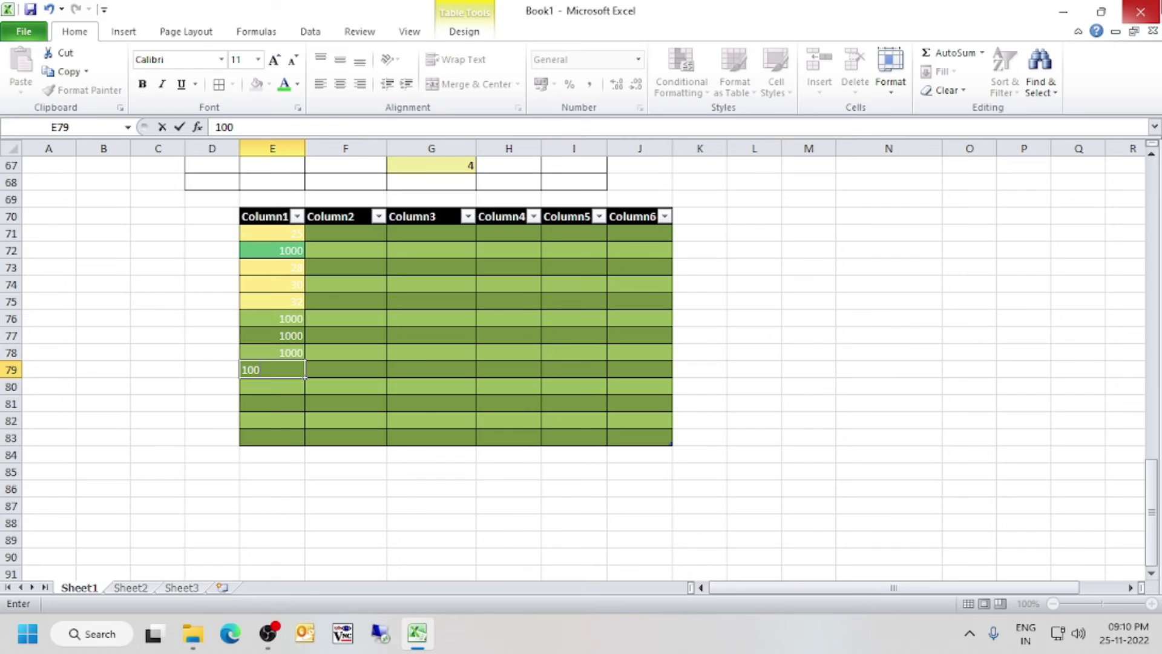
text(0)
key(Return)
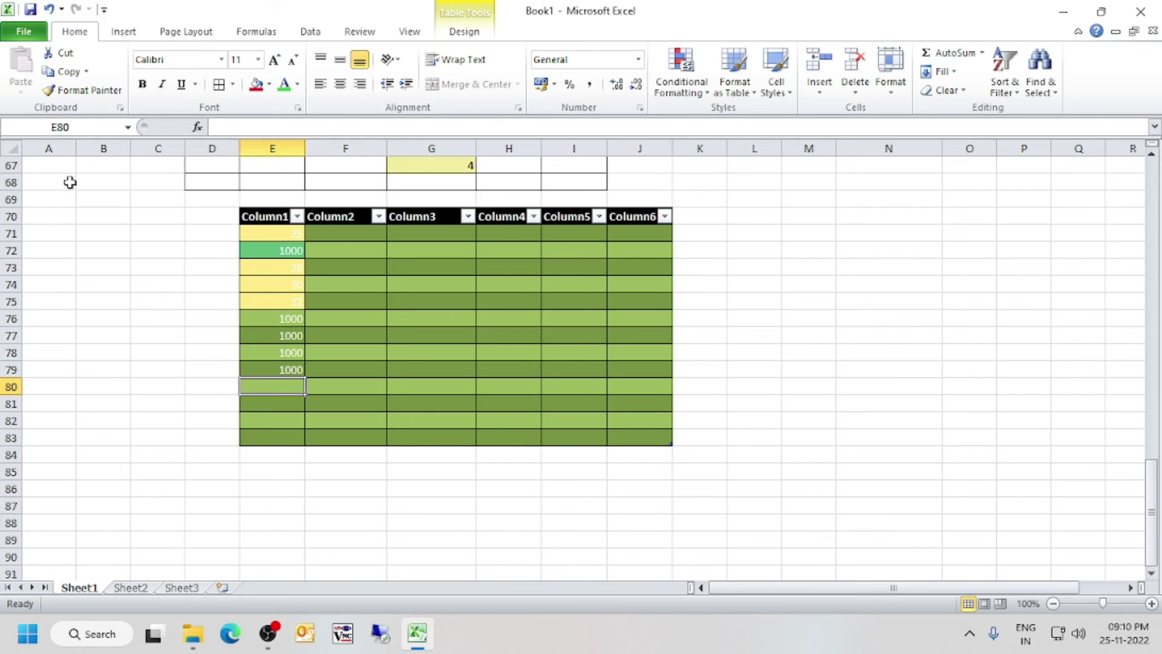
Filter Column1 of the table to show only the rows with the value 1000
click(297, 216)
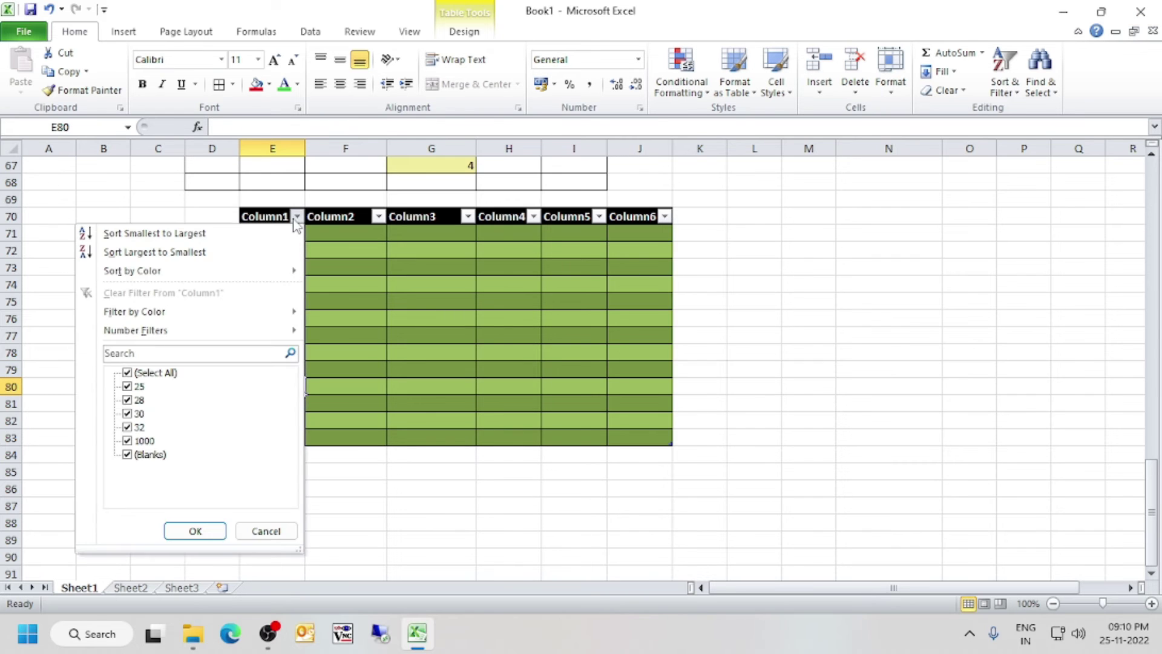
click(127, 373)
click(127, 441)
click(195, 531)
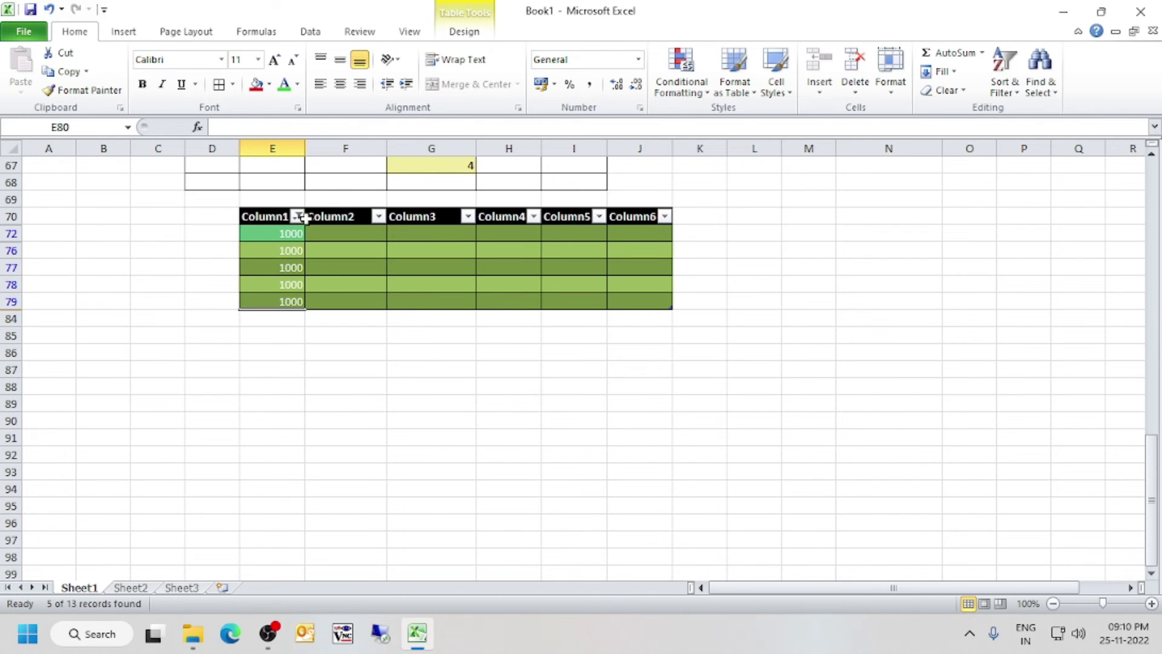
Delete the contents of E72 and of the filtered cells E76 to E79 in Column1
click(288, 233)
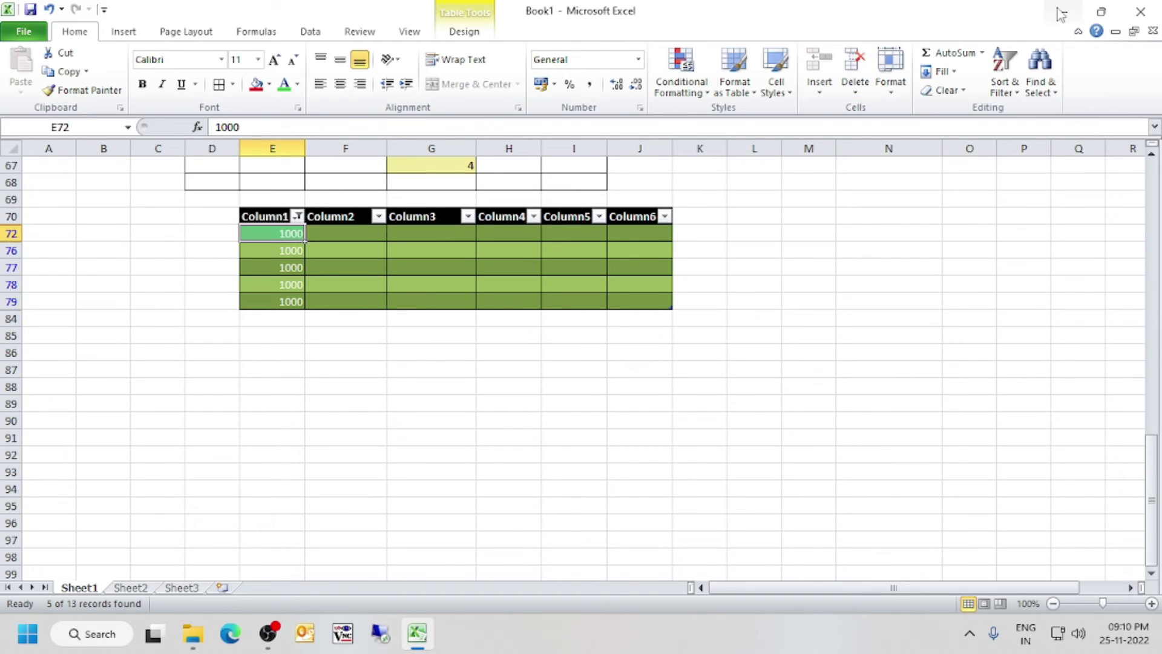
key(Delete)
drag(260, 251, 296, 293)
key(Delete)
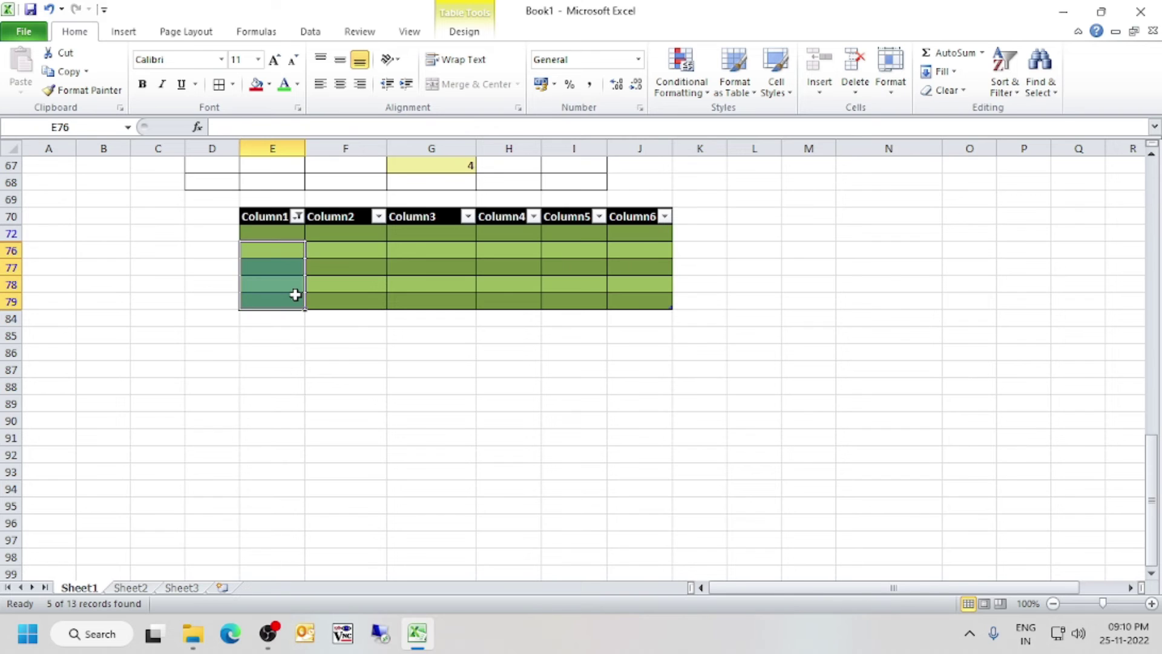
click(219, 402)
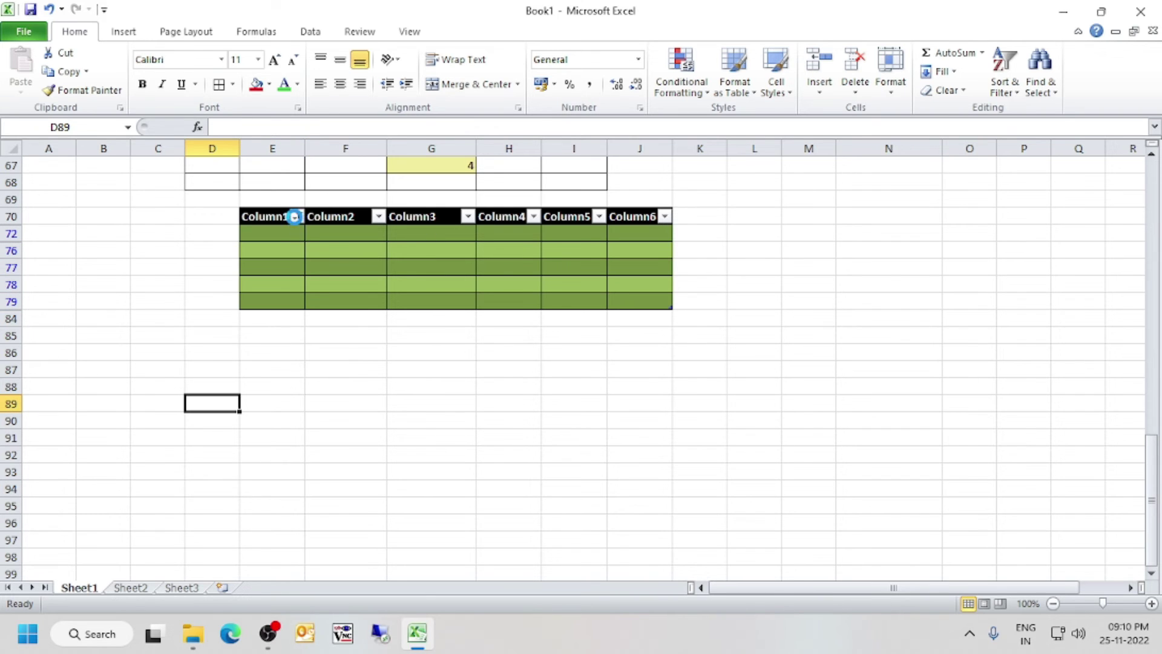
Check the values offered in Column1's filter list and close it without changing the filter
click(297, 217)
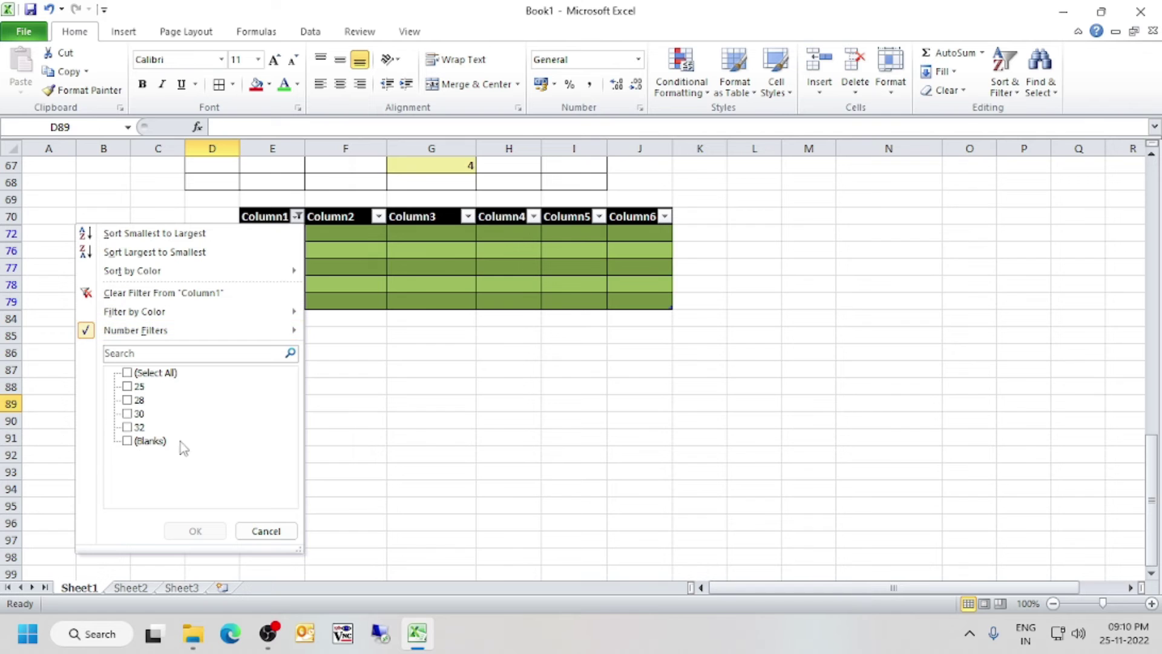
click(266, 531)
click(511, 418)
Look through the available cell styles with the empty cell H53 above the bordered ranges selected
scroll(642, 216, up, 6)
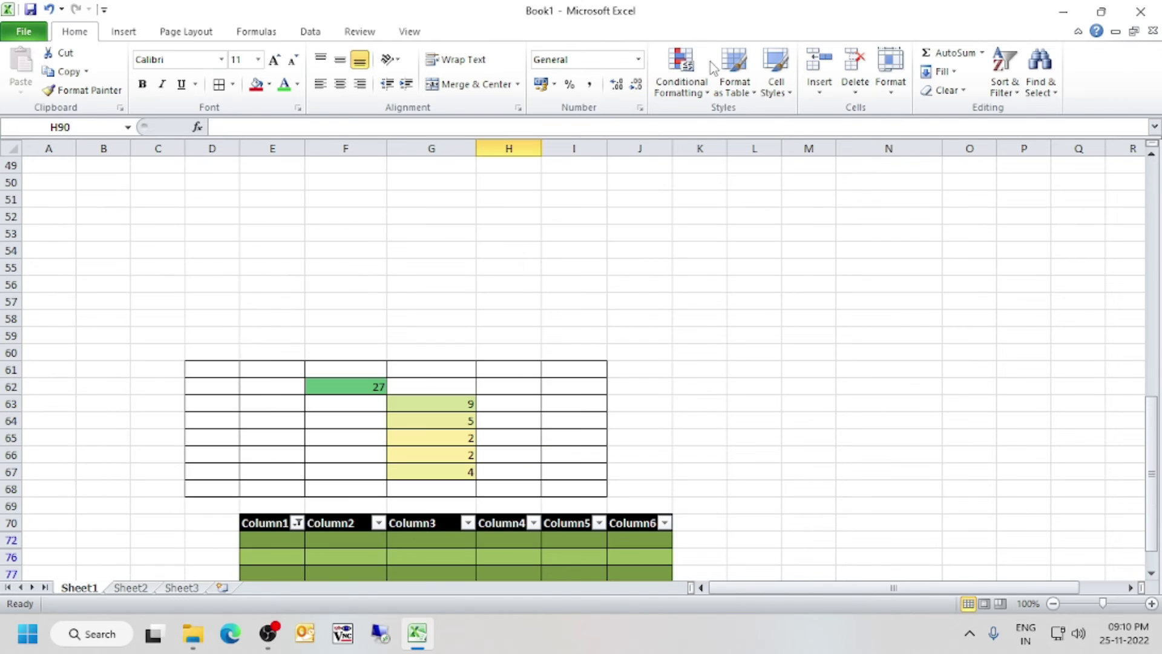
click(777, 82)
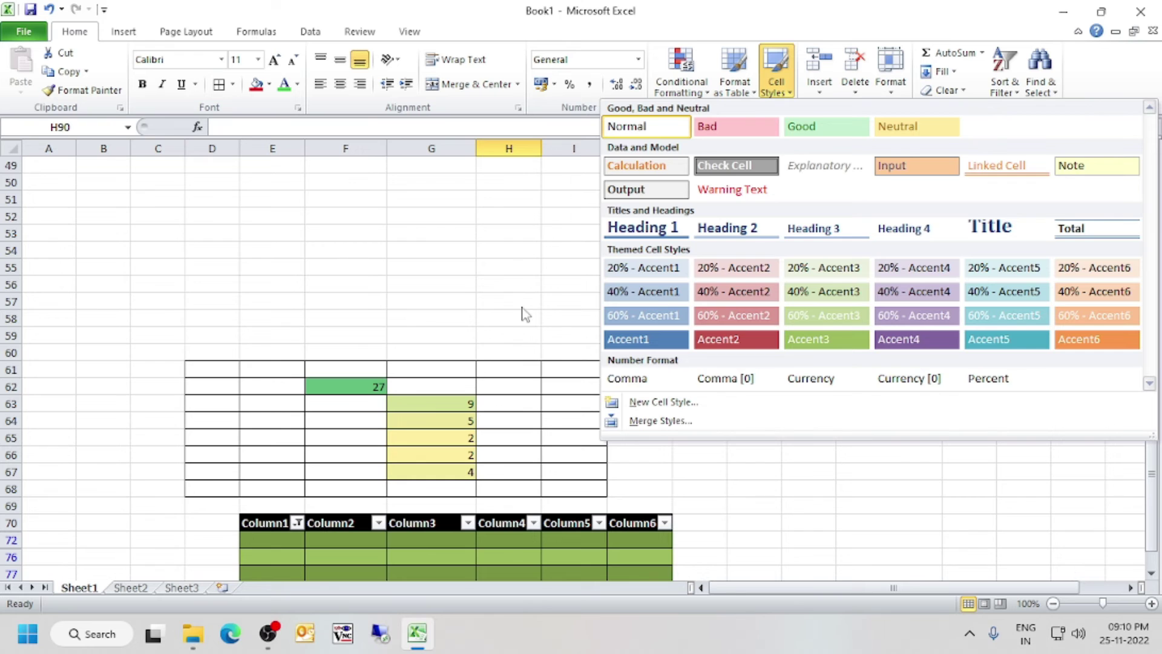
click(539, 230)
click(538, 230)
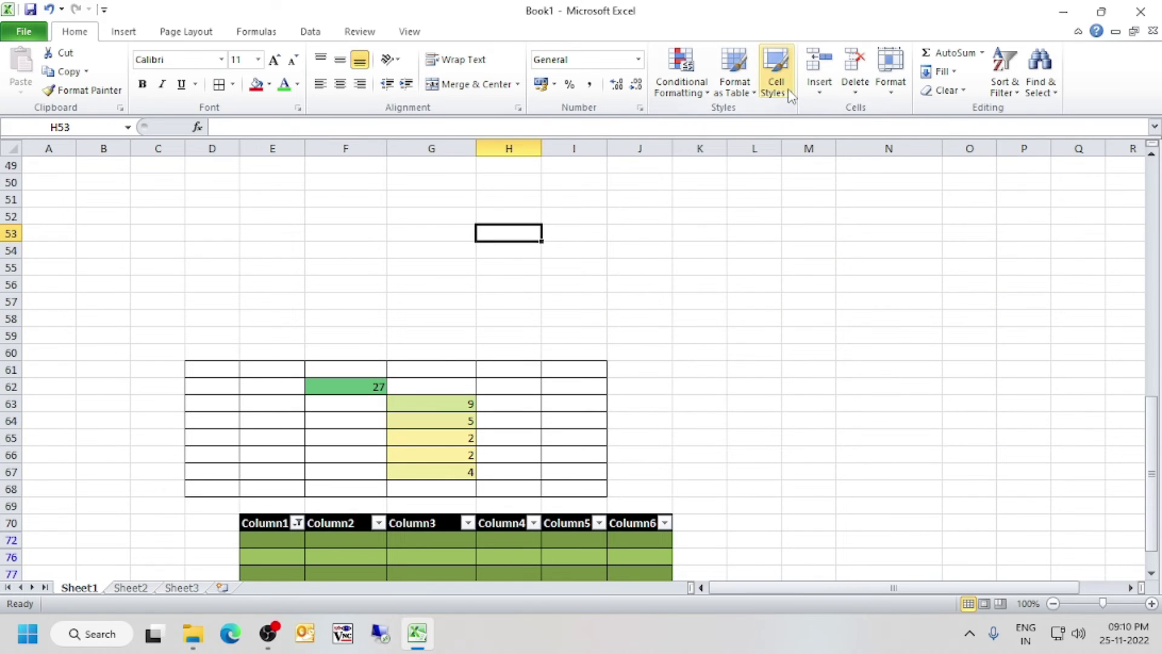
click(777, 85)
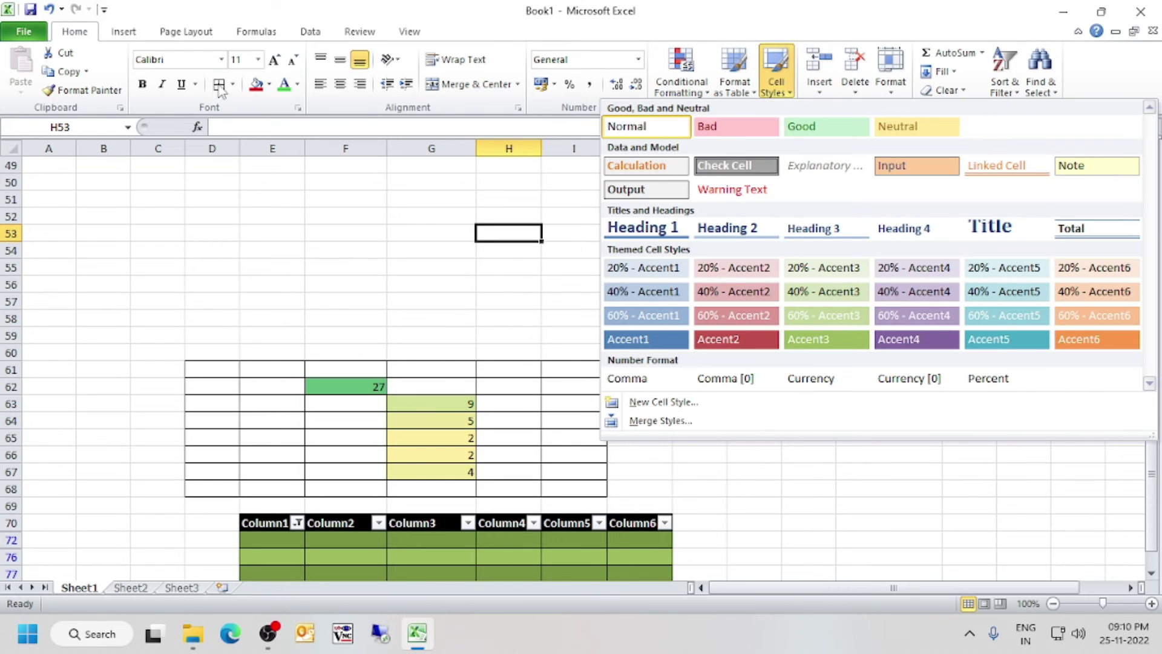
click(340, 230)
click(575, 273)
Apply a thick box border to cell H53
click(519, 232)
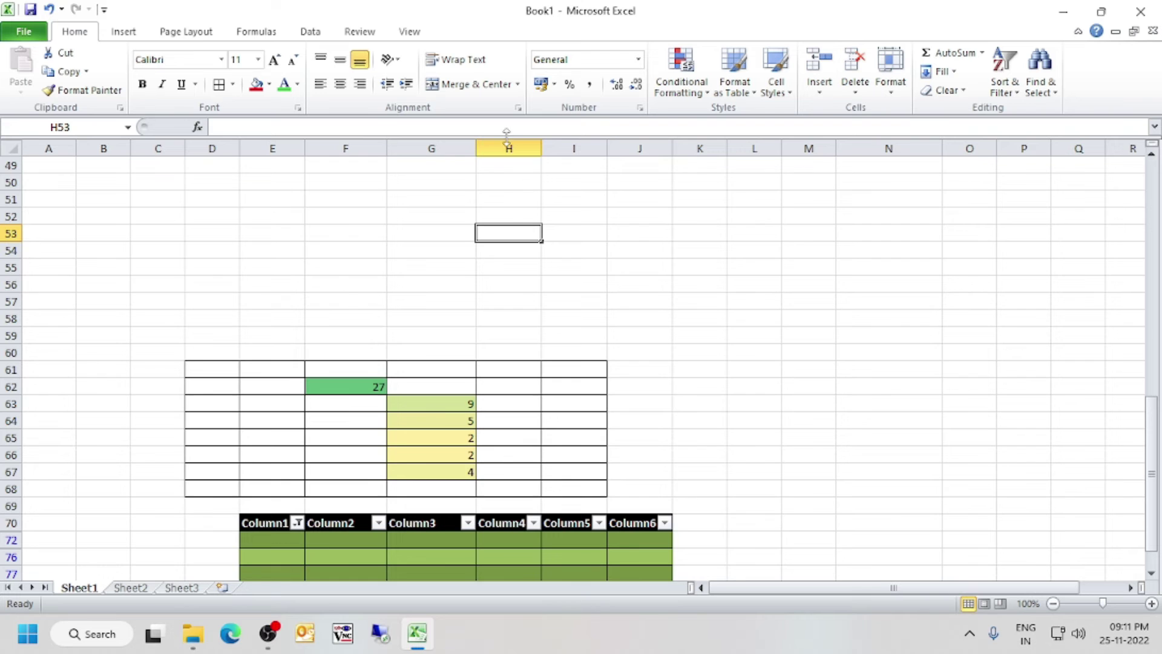
click(233, 84)
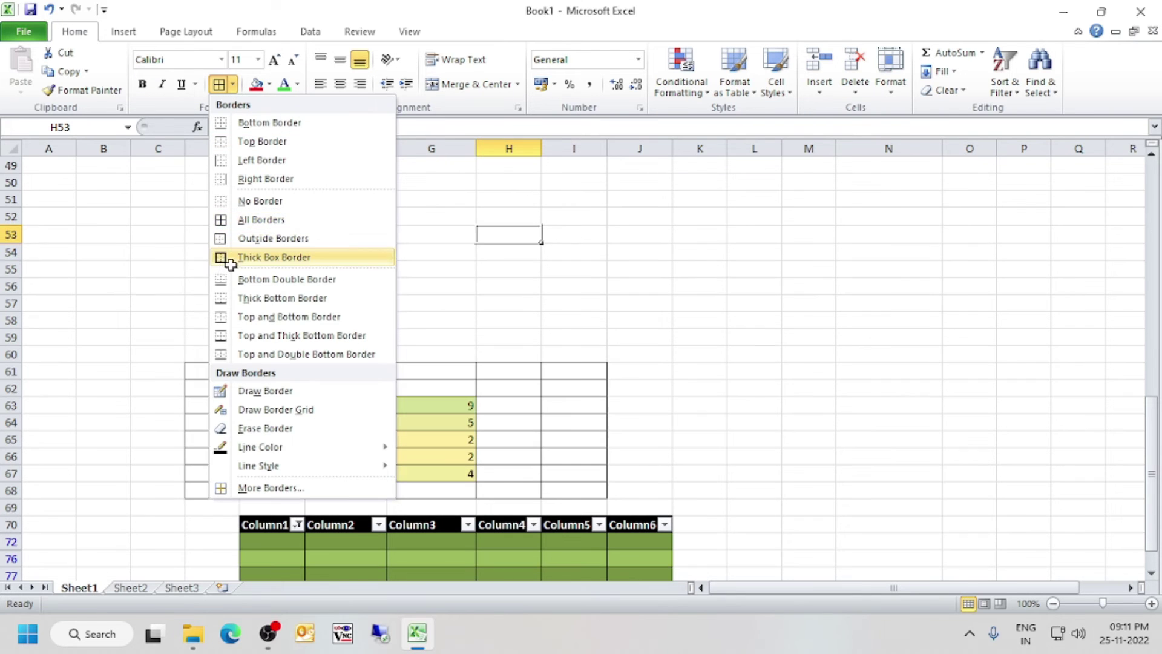
click(230, 265)
click(690, 282)
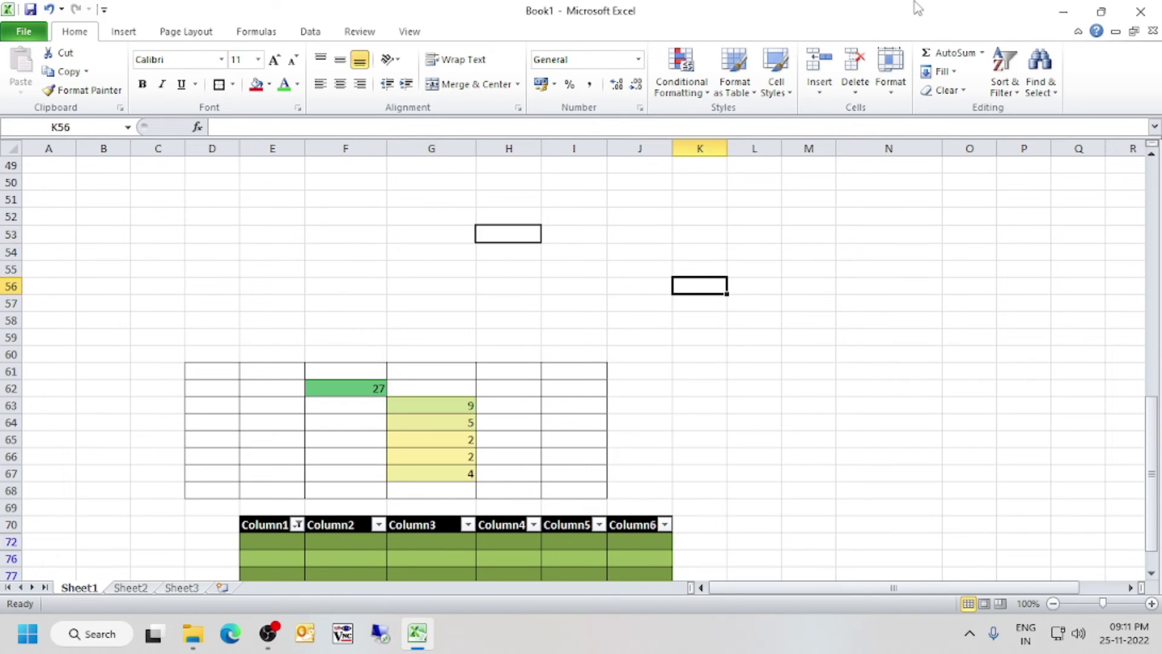
Preview themed cell styles such as 60% - Accent2 on cell H53 without applying any
click(496, 233)
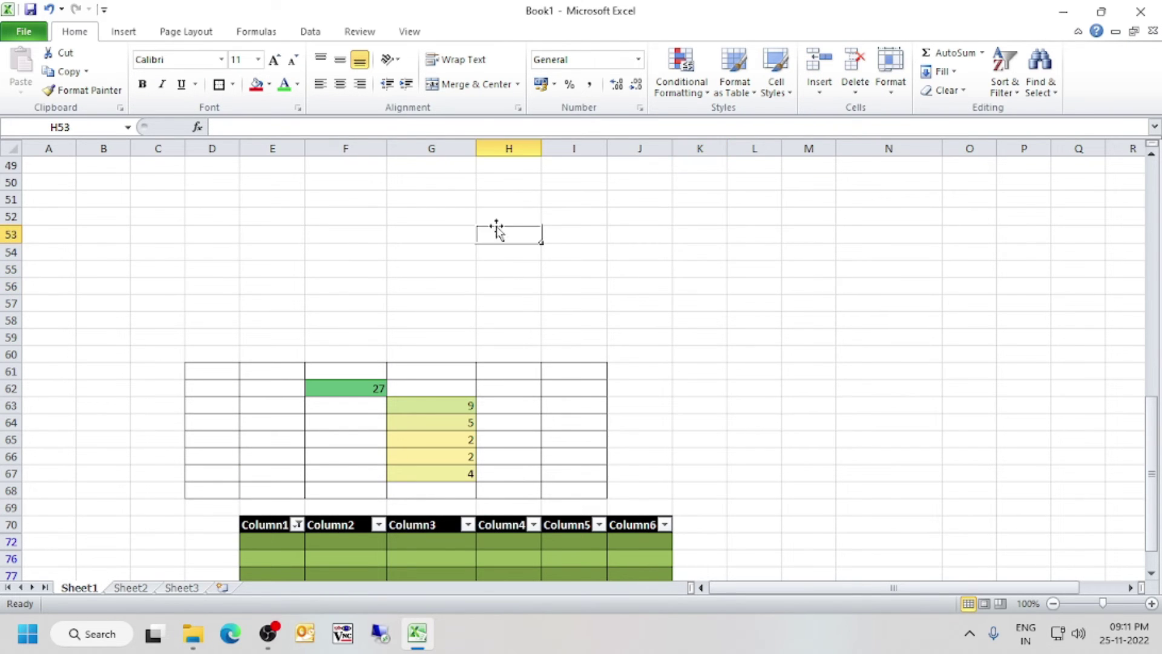
click(782, 102)
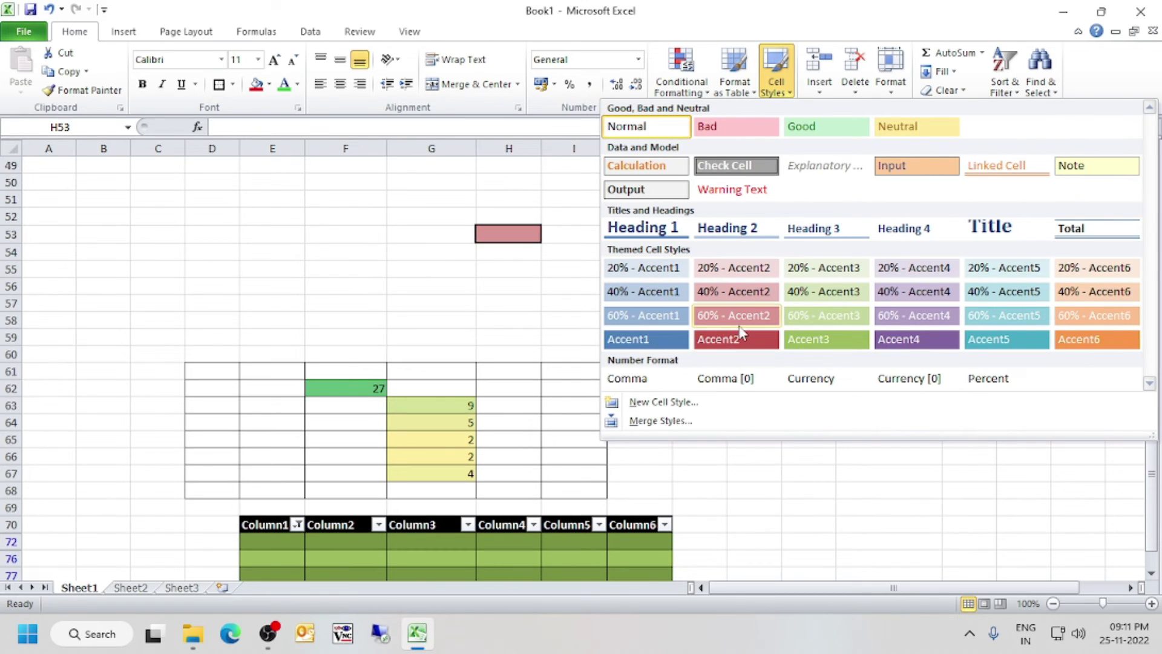
click(532, 278)
click(599, 253)
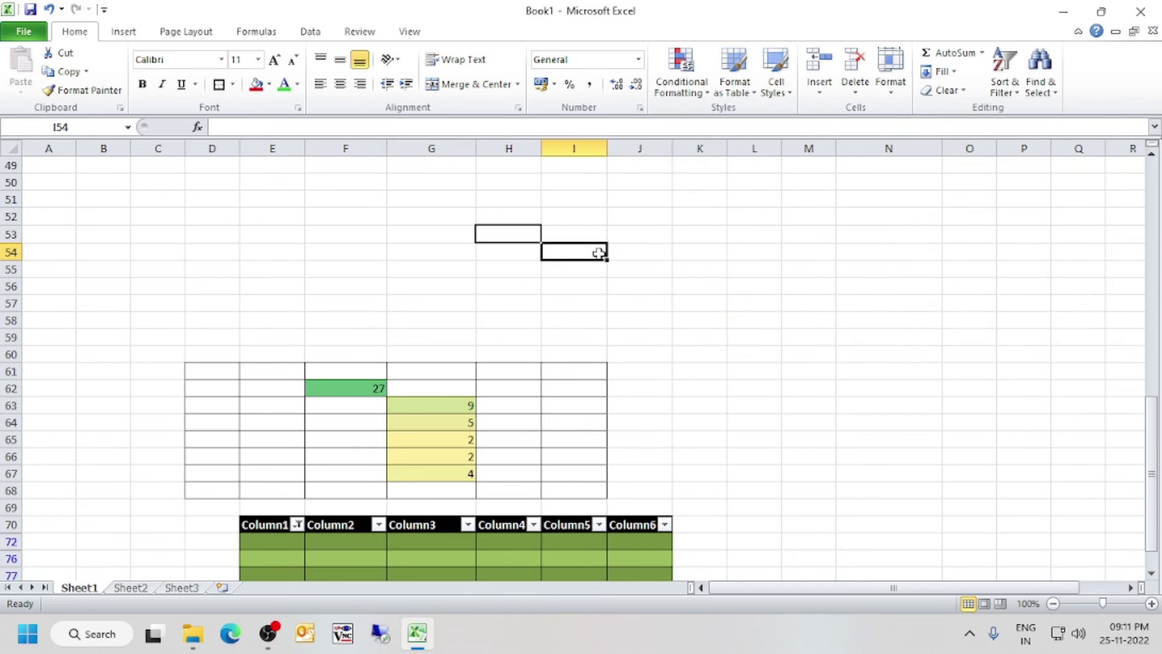
Preview the available cell styles on cell E51, including Accent6, without applying one
click(727, 198)
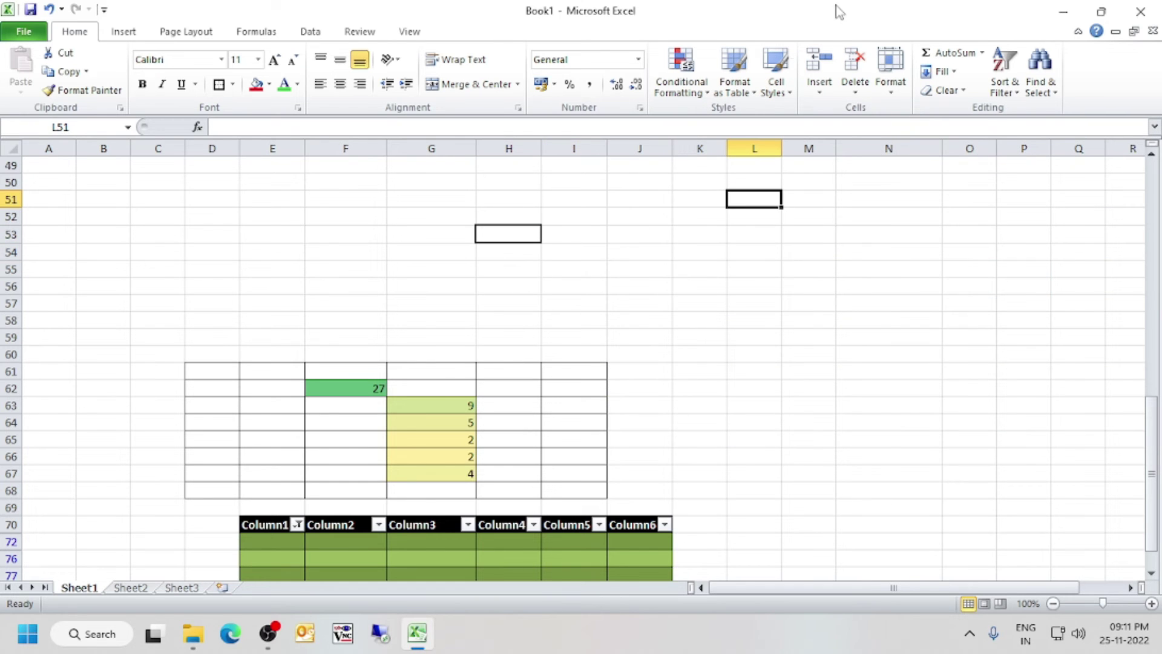
click(260, 193)
click(781, 94)
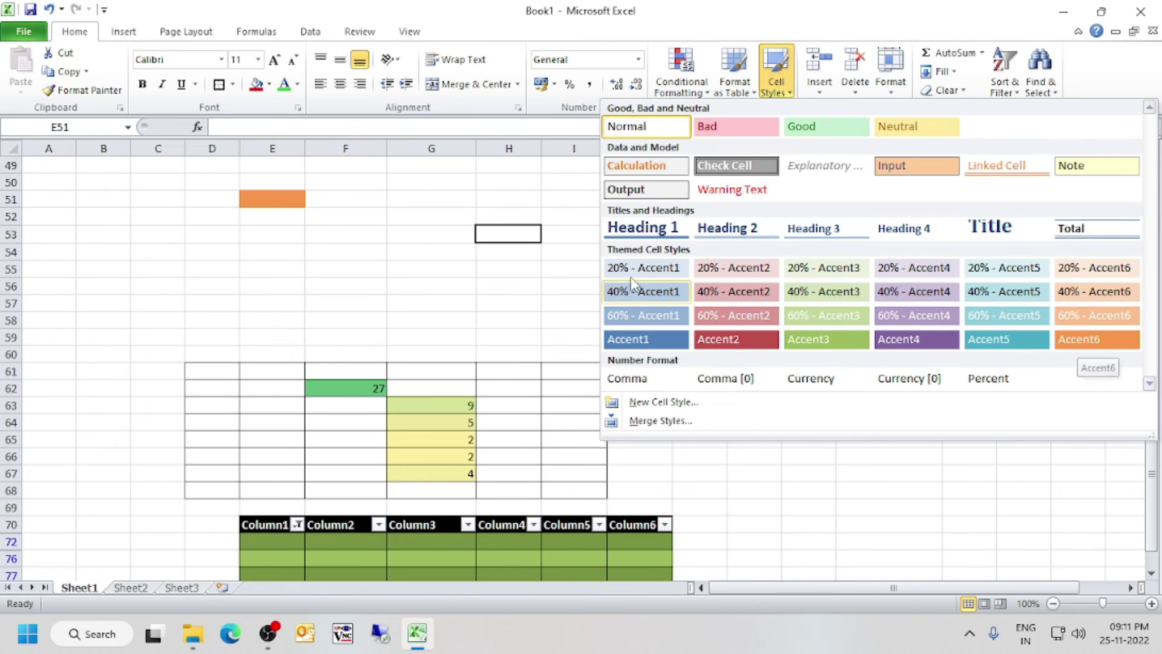
click(559, 262)
click(509, 303)
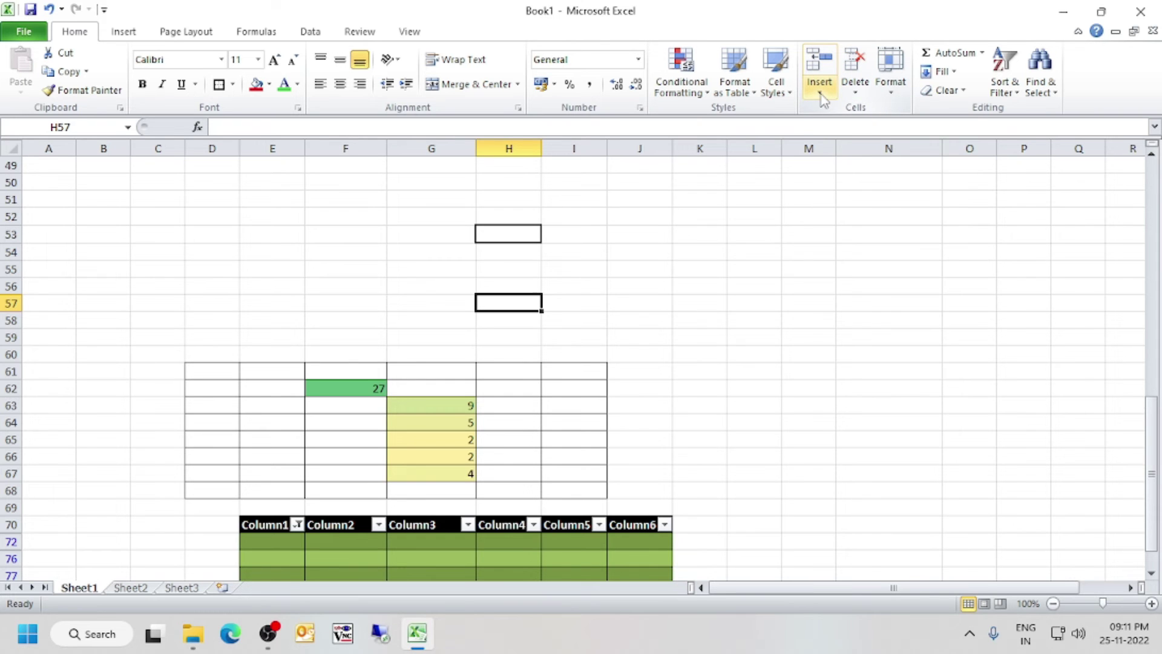
click(153, 215)
click(547, 287)
click(514, 193)
click(565, 279)
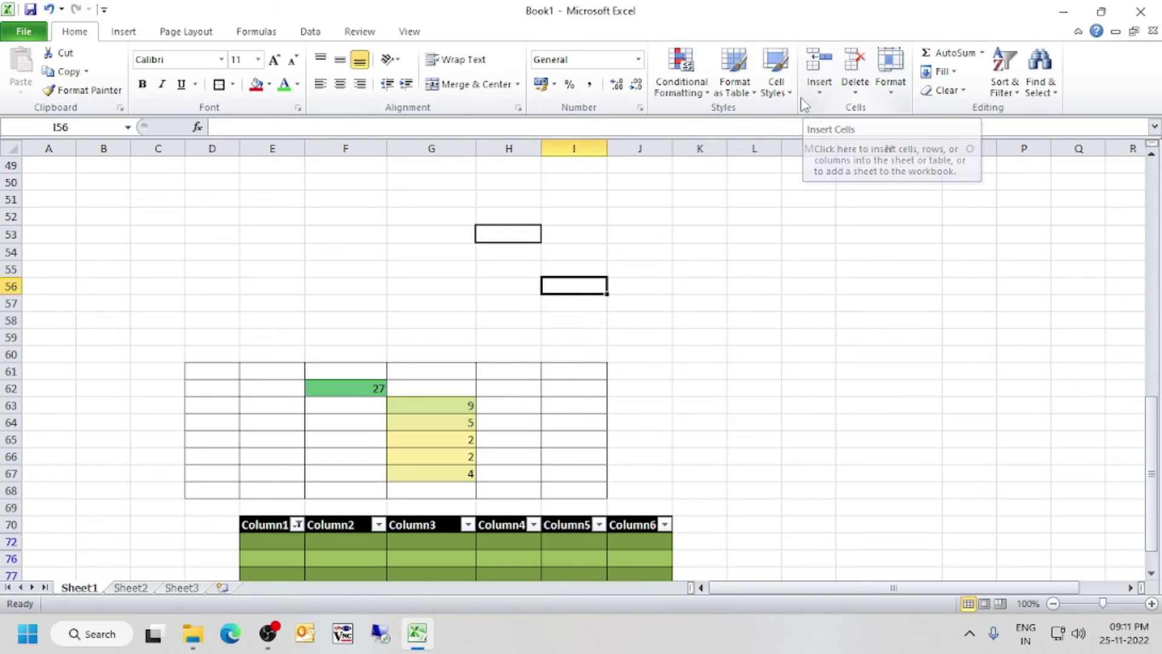
click(821, 91)
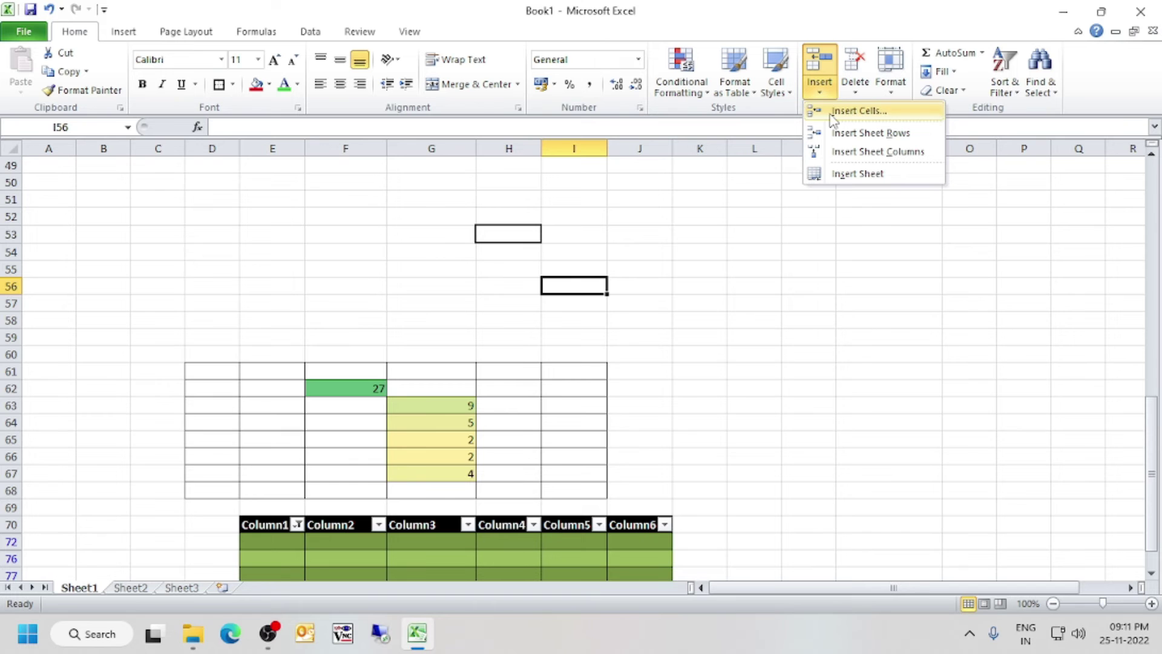
click(534, 407)
Try to insert a blank cell at G65 on Sheet1, shifting the existing cells down
click(407, 436)
scroll(551, 372, down, 4)
scroll(551, 372, up, 3)
scroll(550, 371, down, 2)
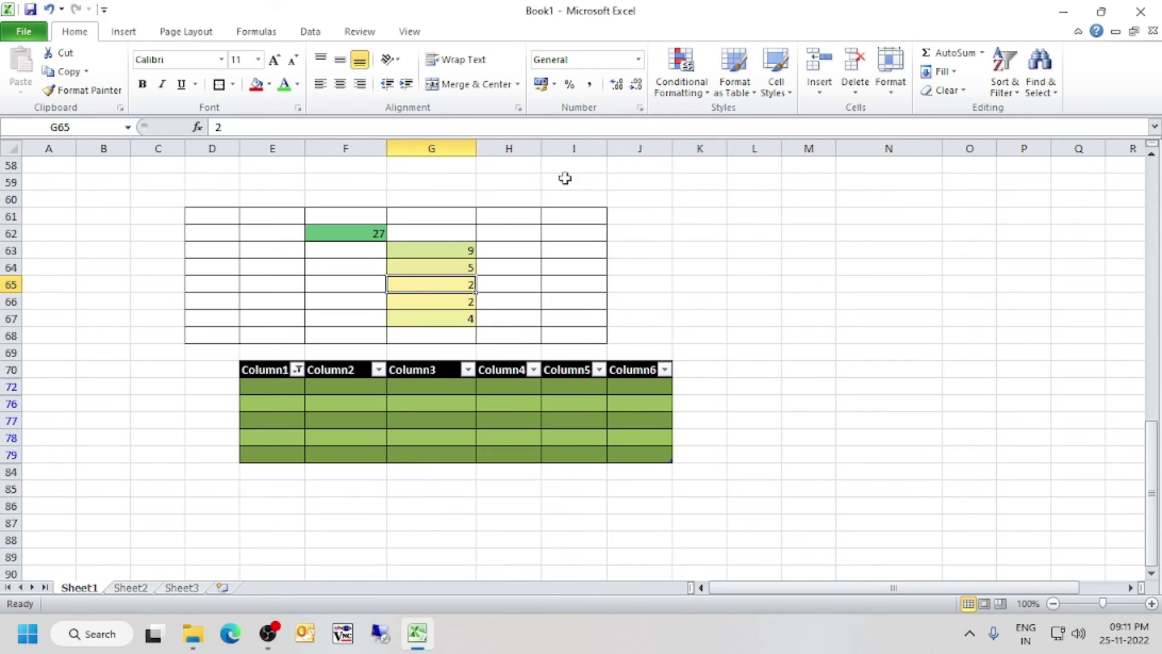
right_click(420, 285)
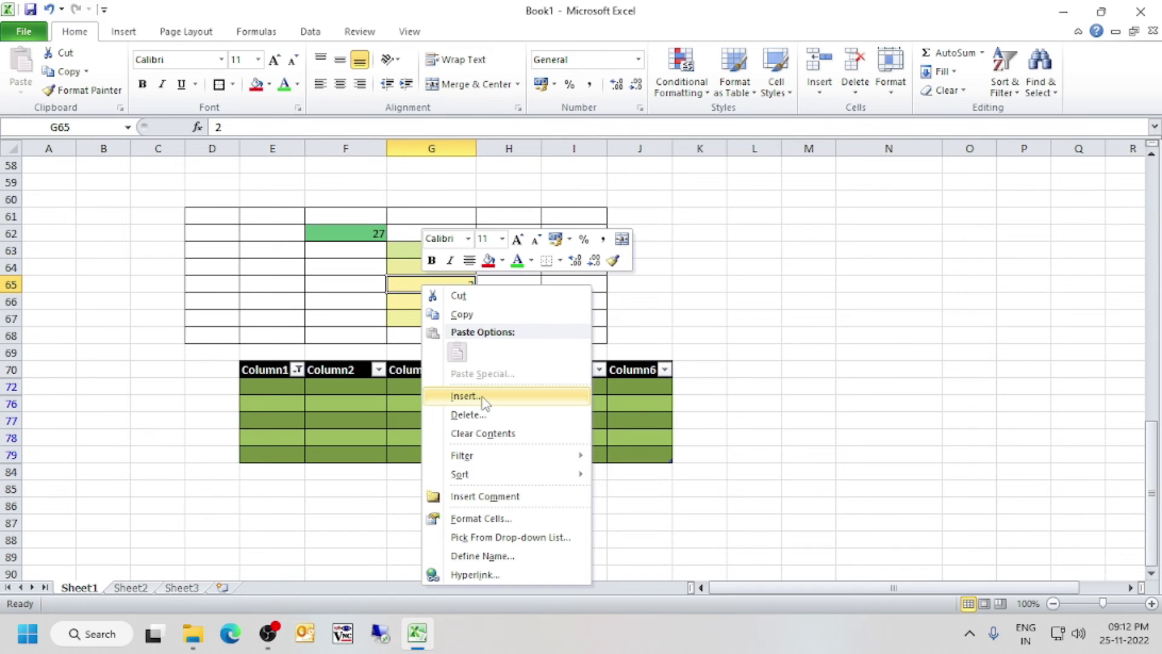
click(857, 222)
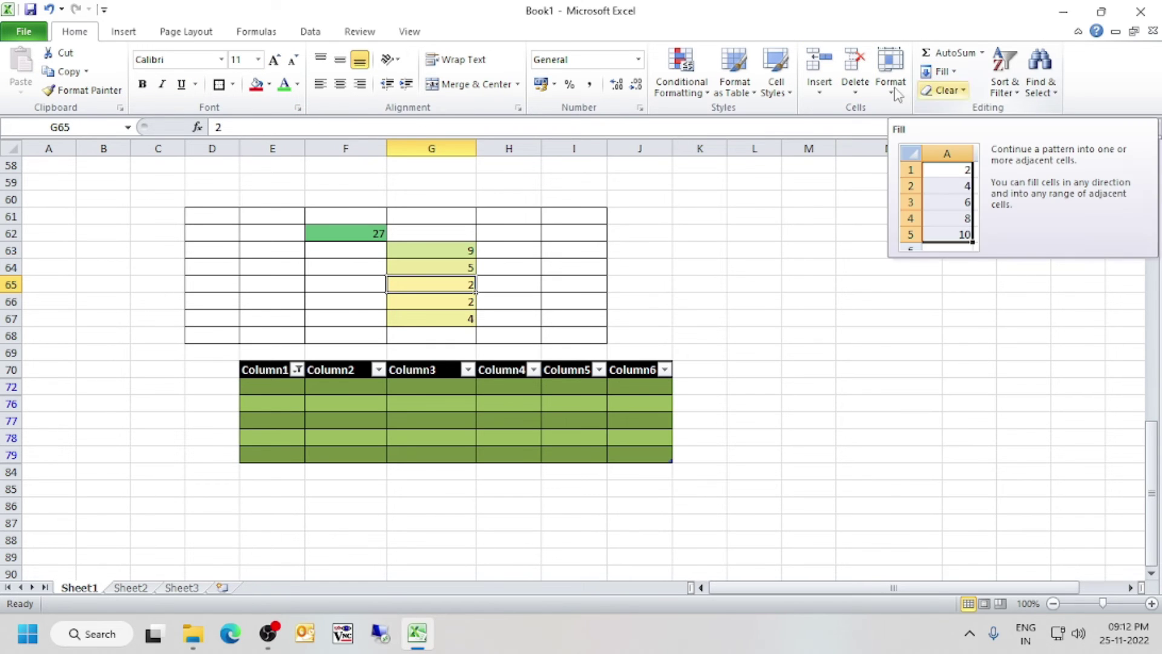
click(821, 93)
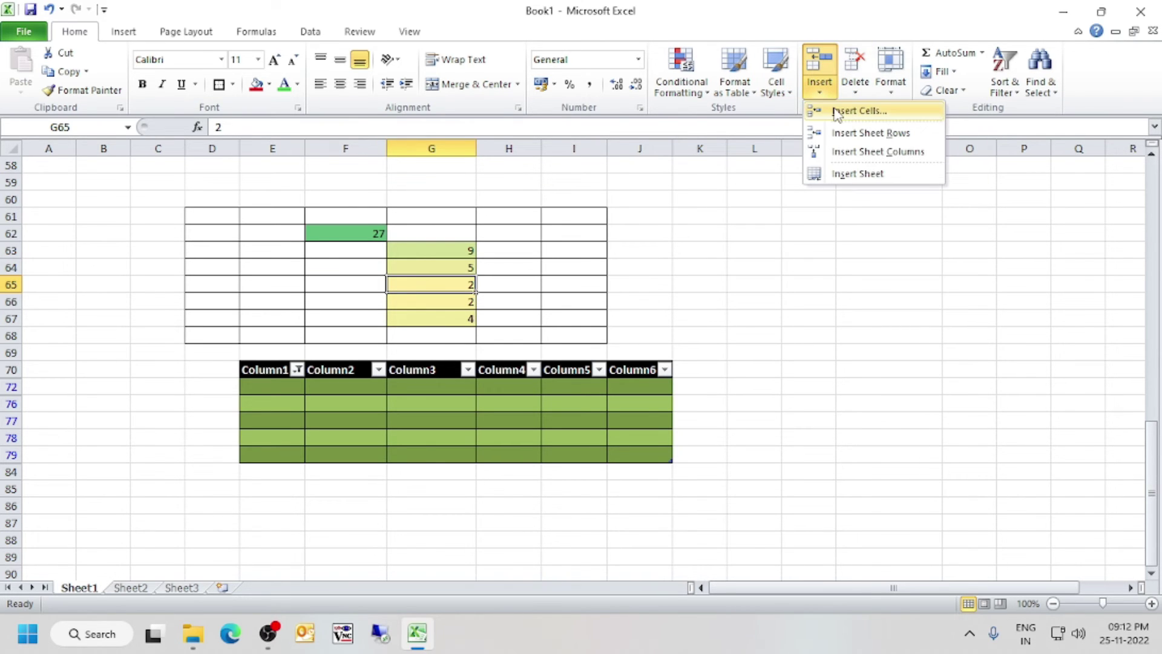
click(838, 112)
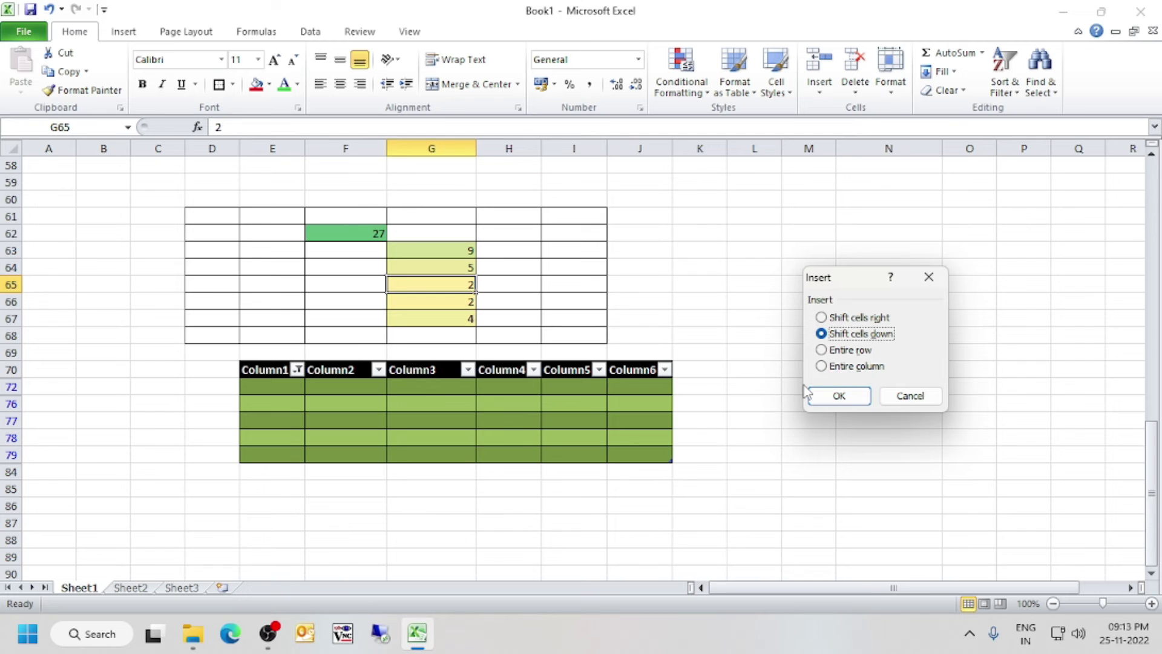
click(839, 396)
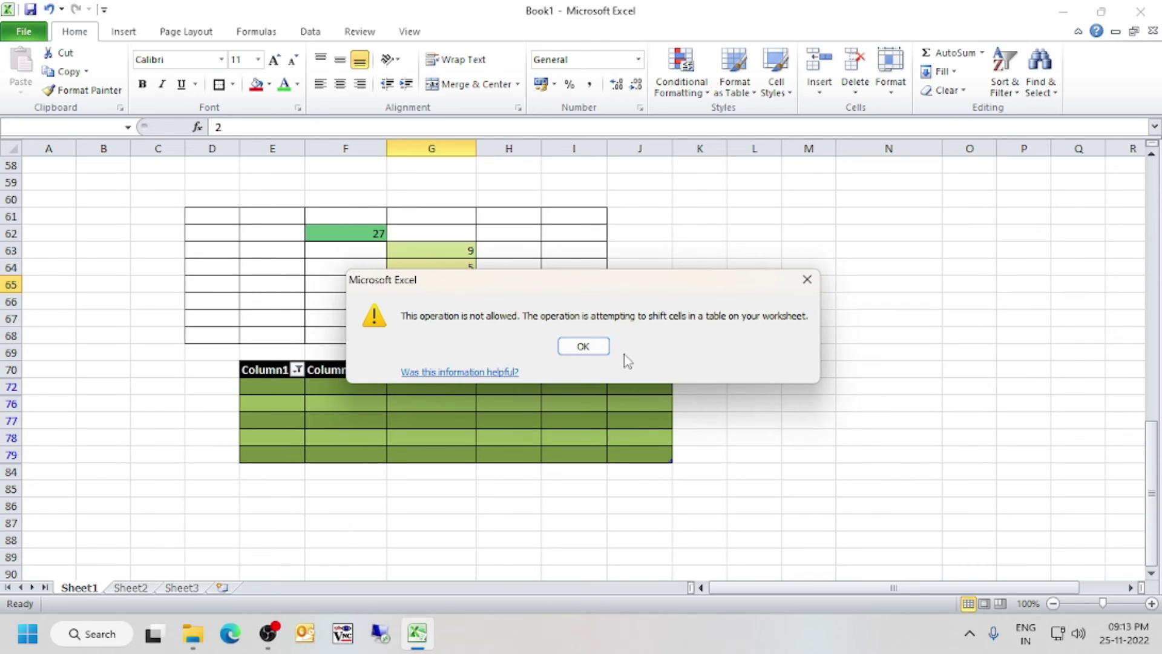
click(587, 346)
click(454, 288)
right_click(455, 290)
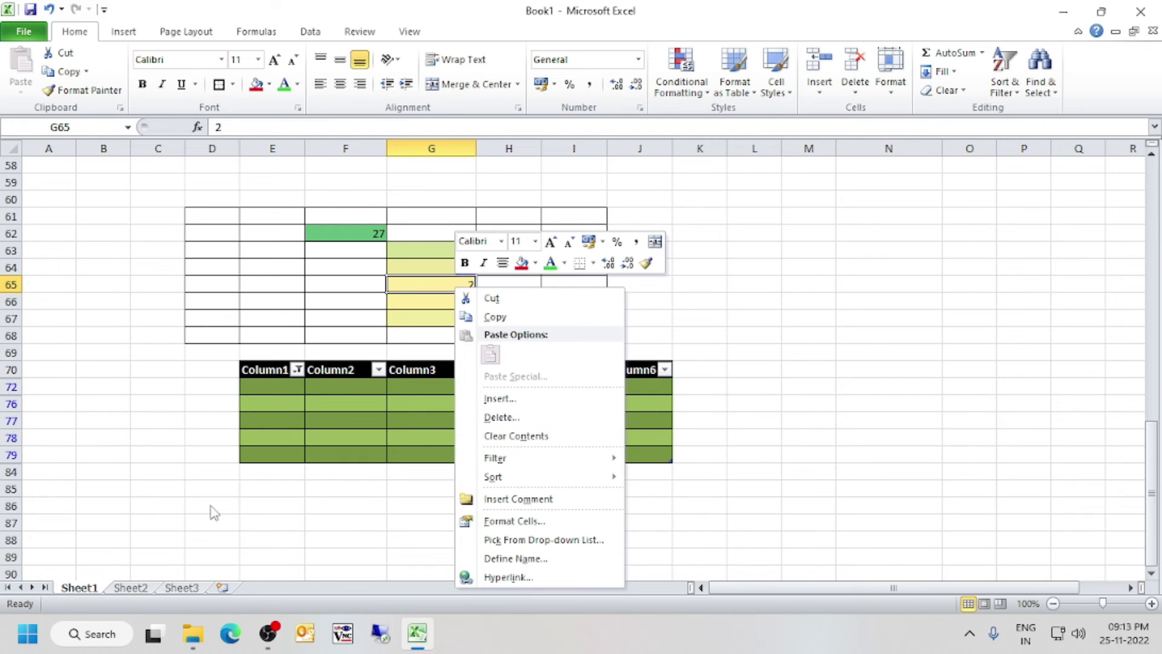
On Sheet2, apply all borders to the range G8:K17
click(142, 592)
click(137, 589)
click(430, 352)
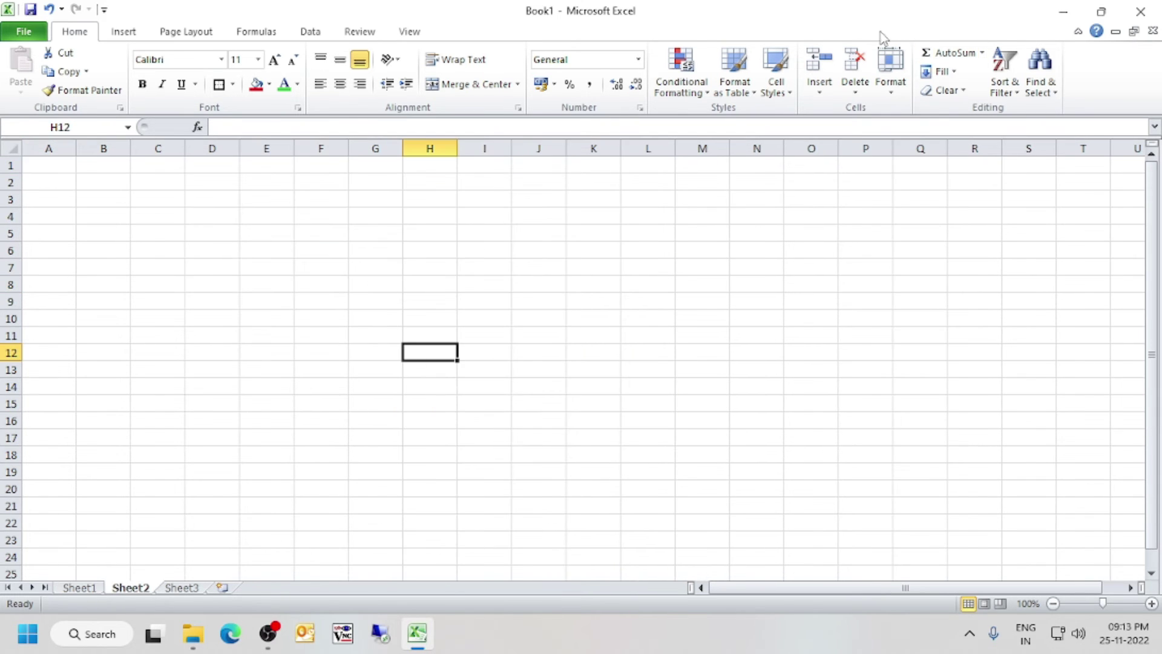
click(829, 95)
click(503, 416)
click(451, 306)
drag(394, 293, 605, 439)
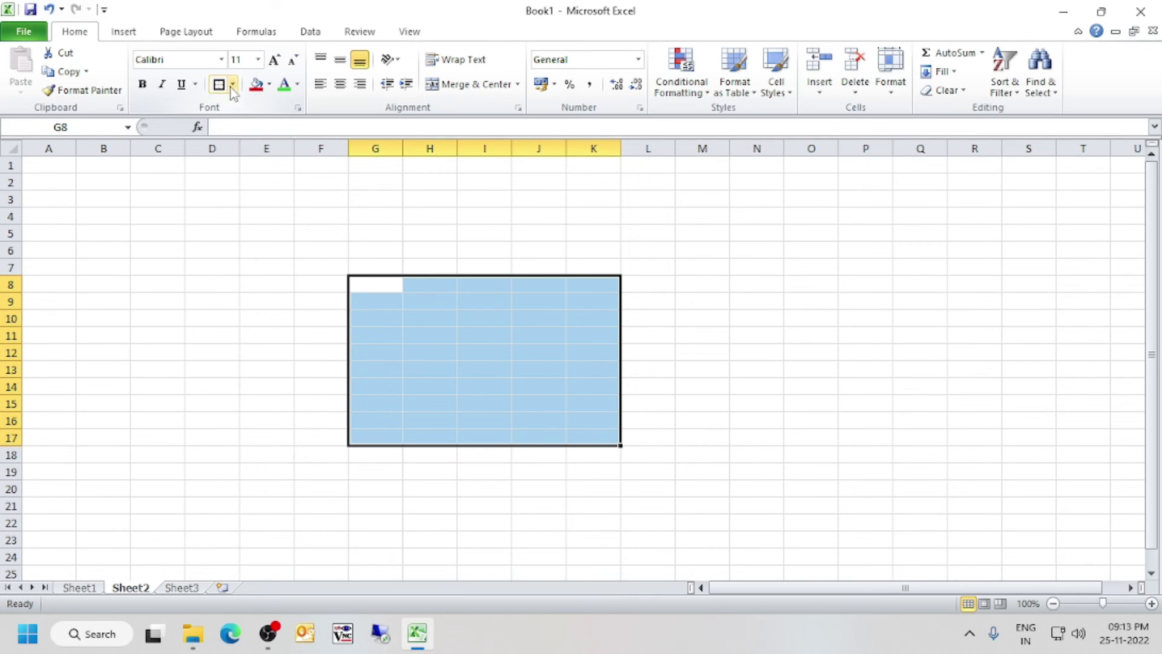
click(232, 85)
click(570, 428)
Enter the values 25, 6, 4, 8 and 5 in cells I11 through I15
click(477, 338)
text(25)
key(Return)
text(6)
key(Return)
text(4)
key(Return)
text(8)
key(Return)
text(5)
key(Return)
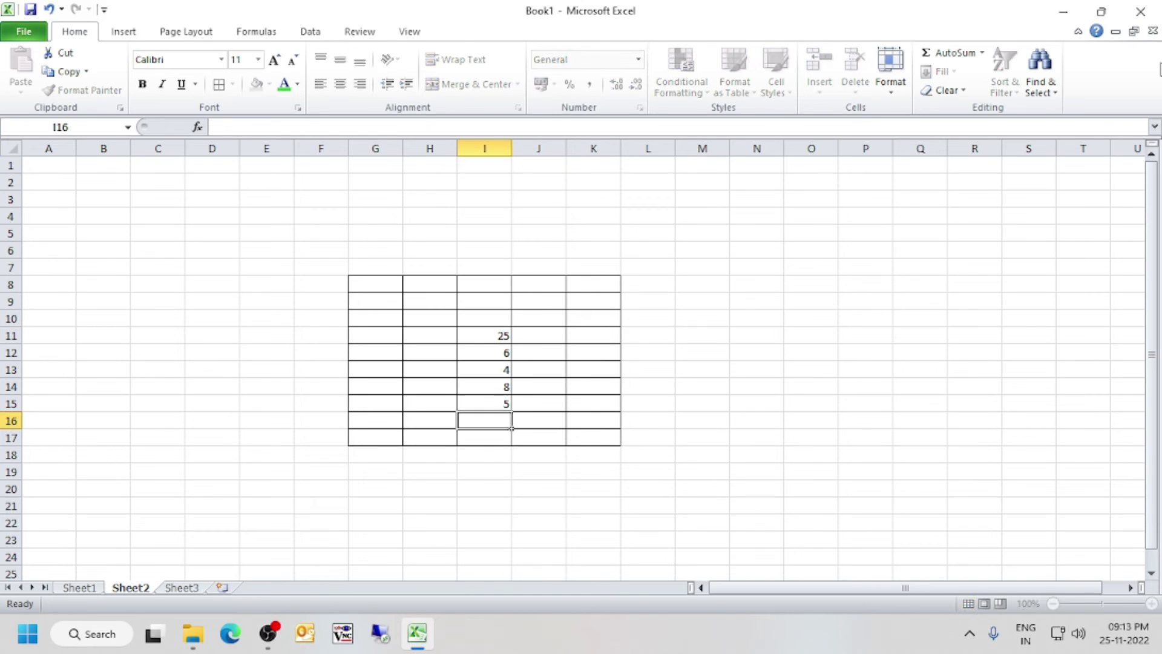
Insert a blank cell at I13, shifting the cells below it down
click(470, 382)
click(485, 366)
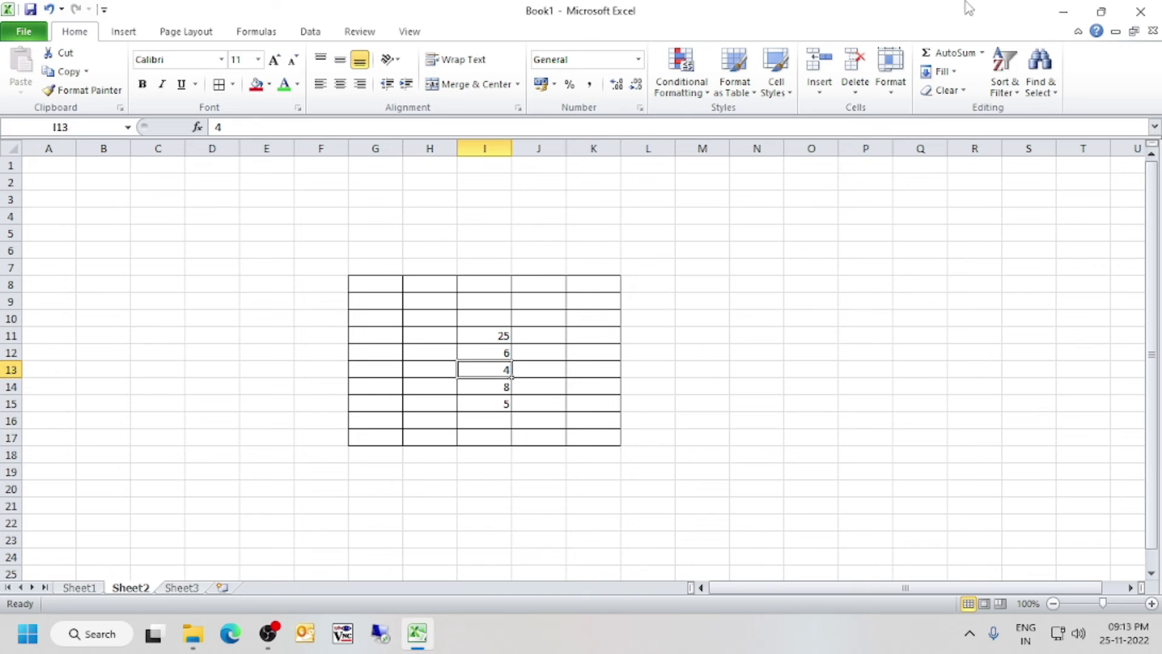
click(829, 100)
click(833, 113)
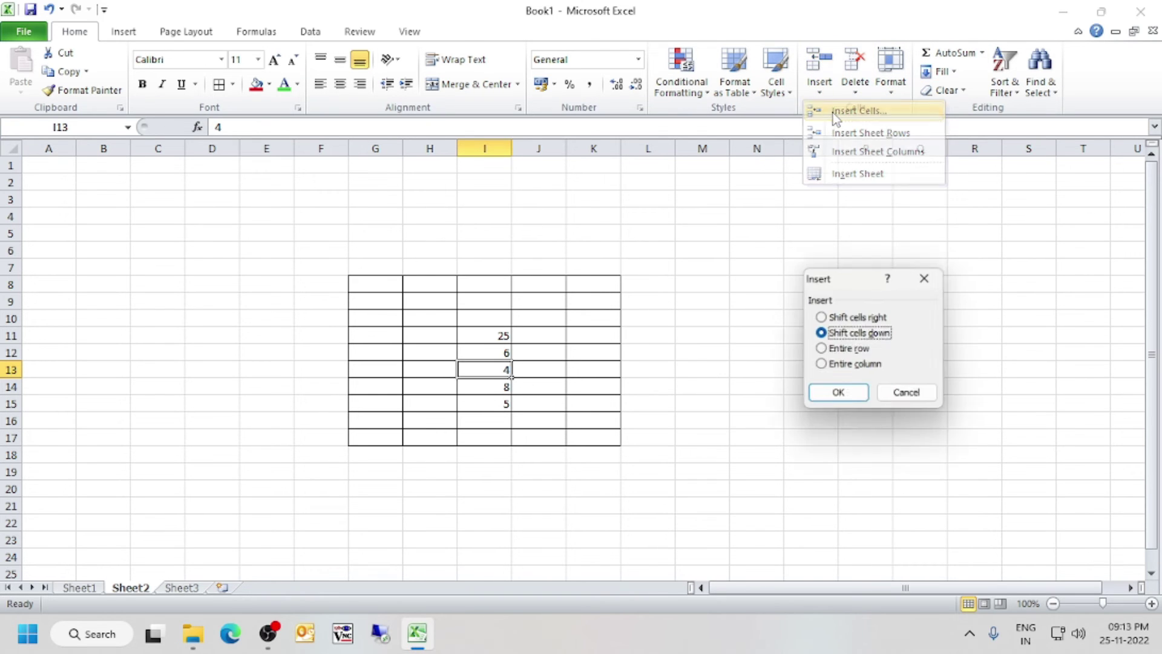
click(846, 399)
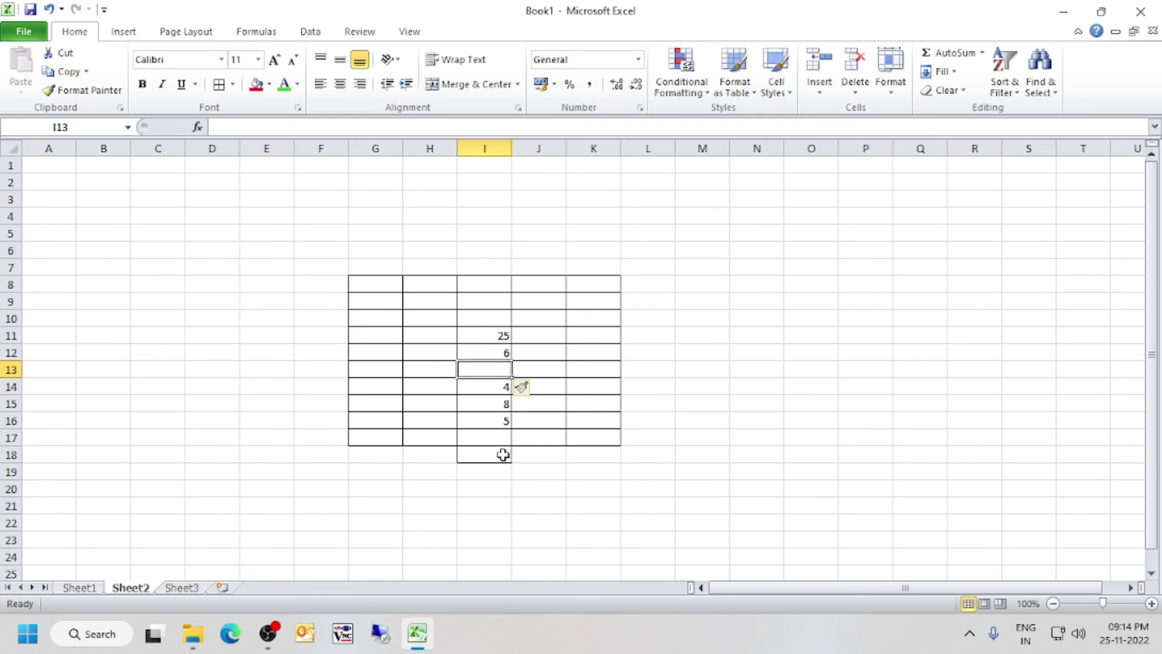
right_click(490, 375)
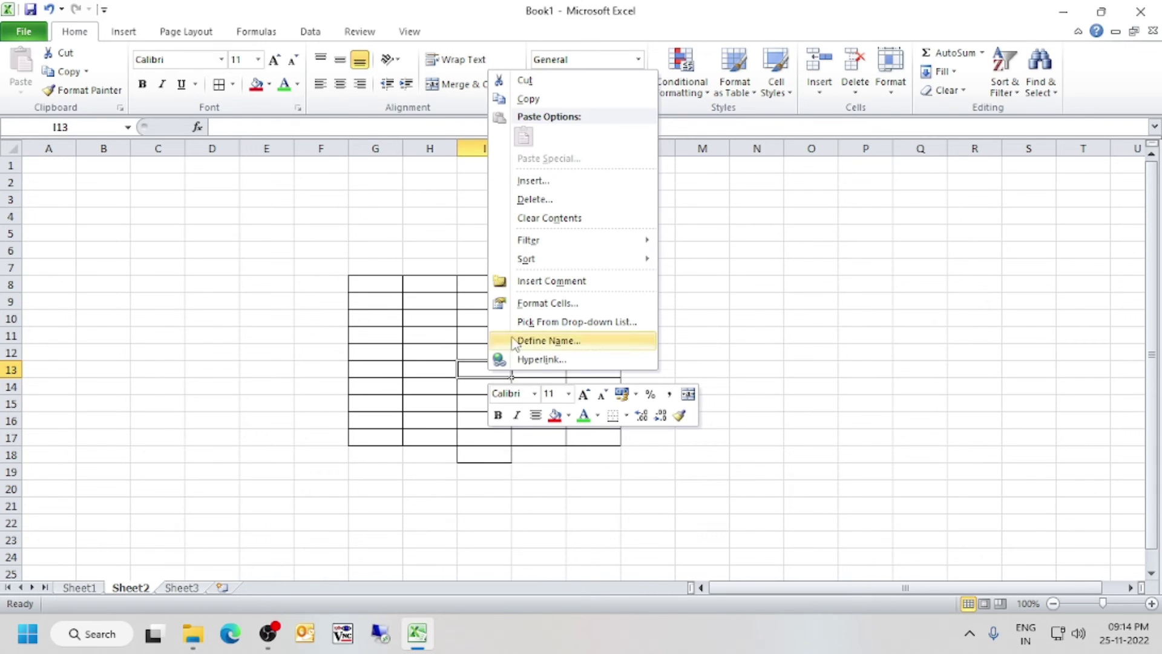
click(467, 369)
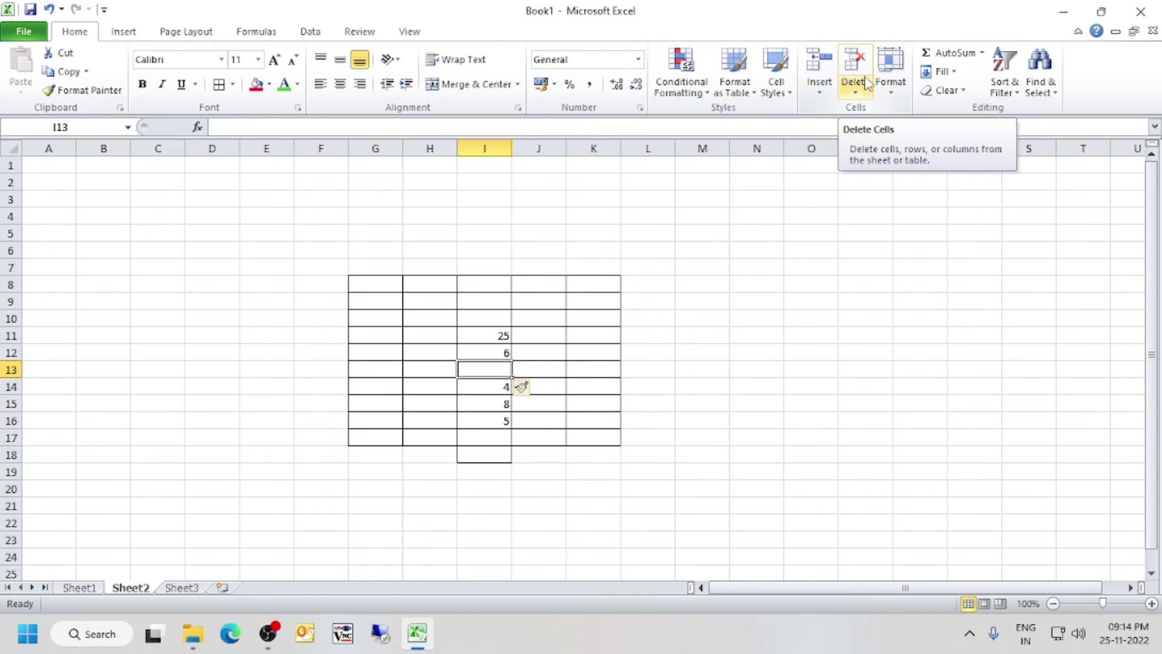
click(855, 92)
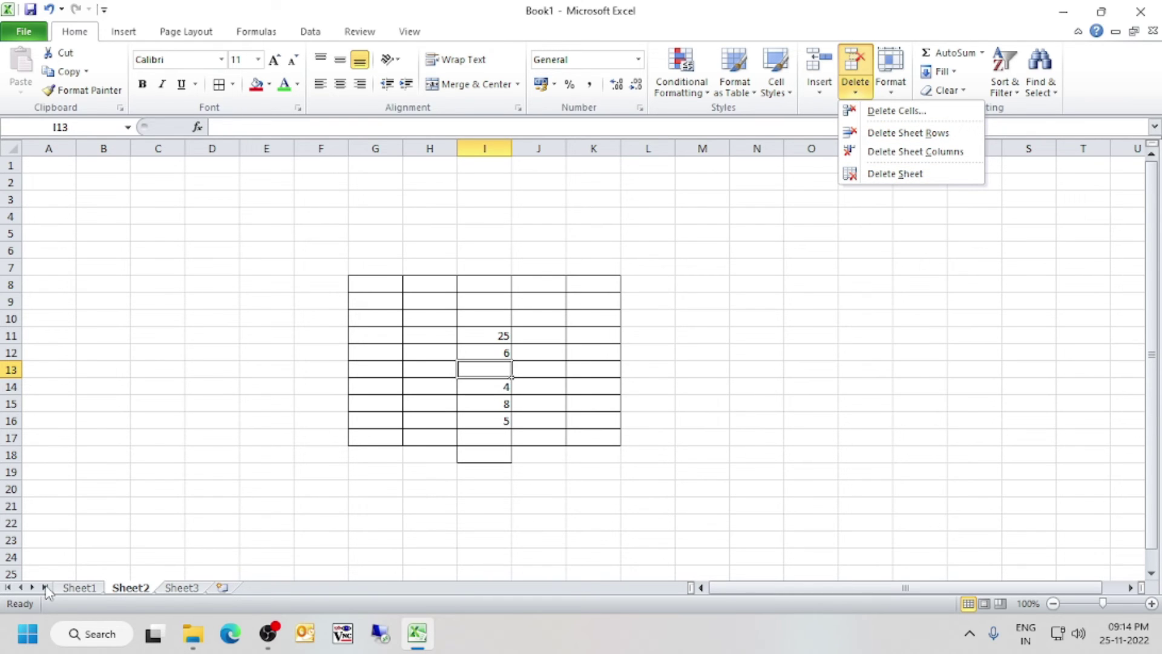
click(906, 187)
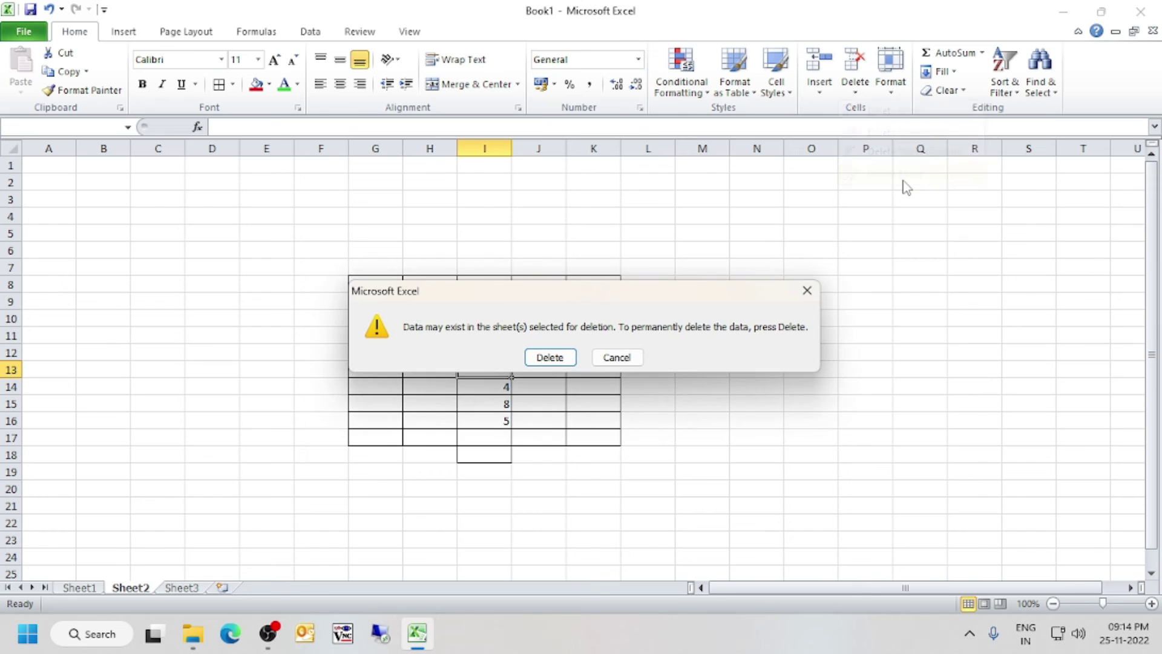
click(613, 355)
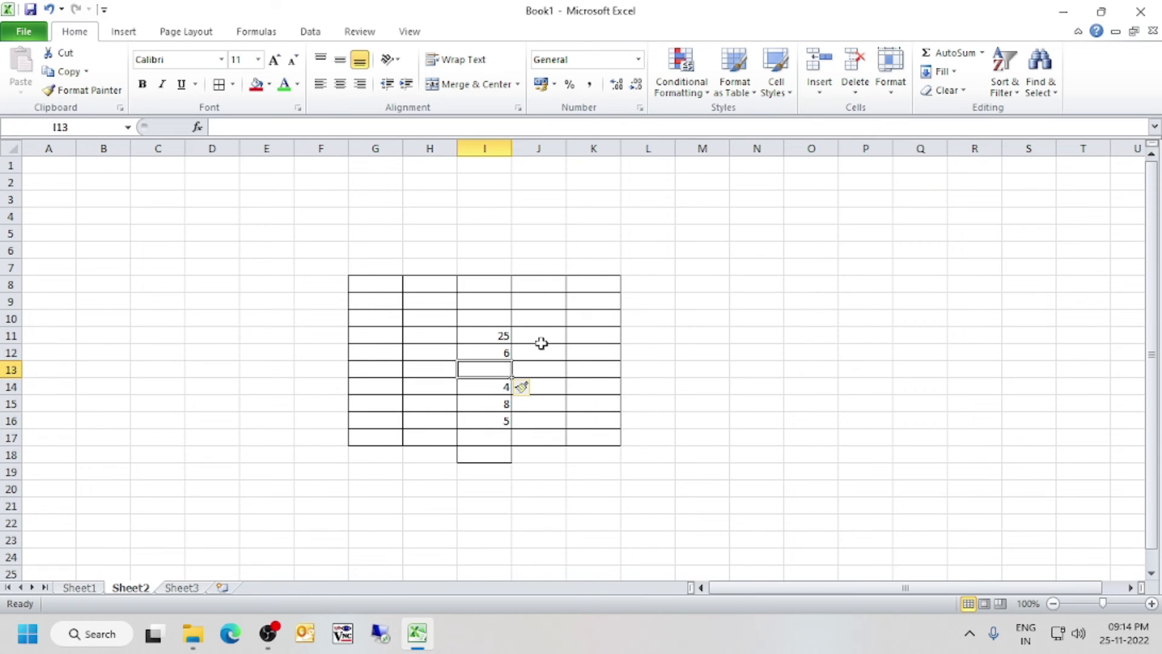
Delete the blank cell I13 and insert a fresh one in its place with the Shift cells down option
click(856, 64)
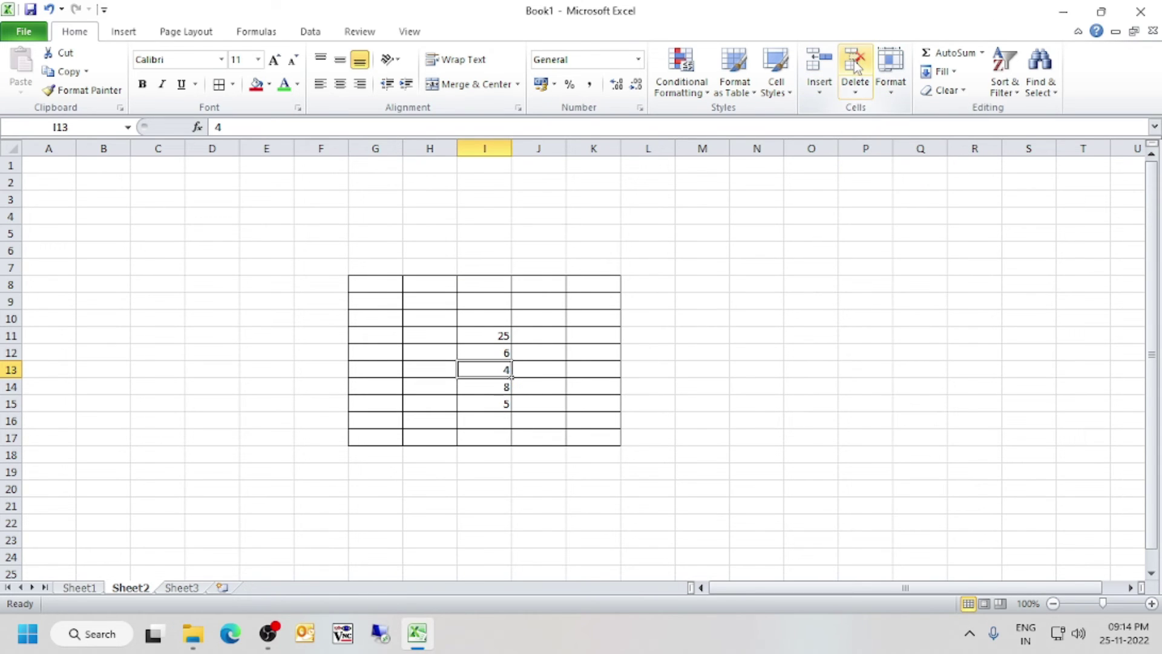
click(819, 94)
click(838, 114)
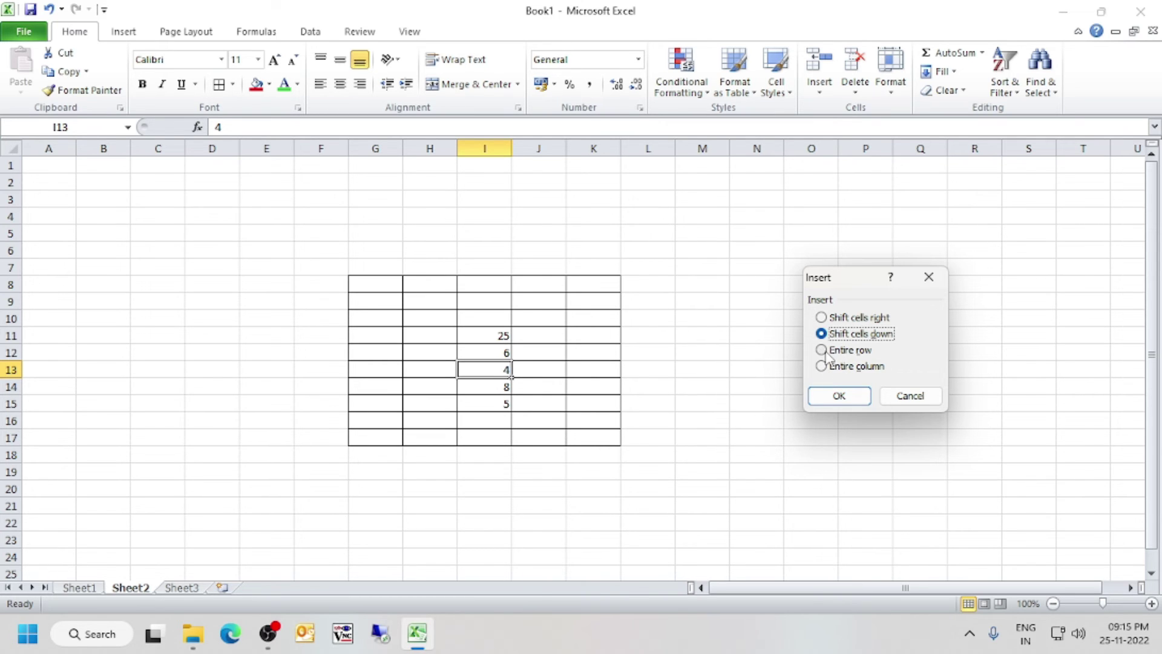
click(844, 396)
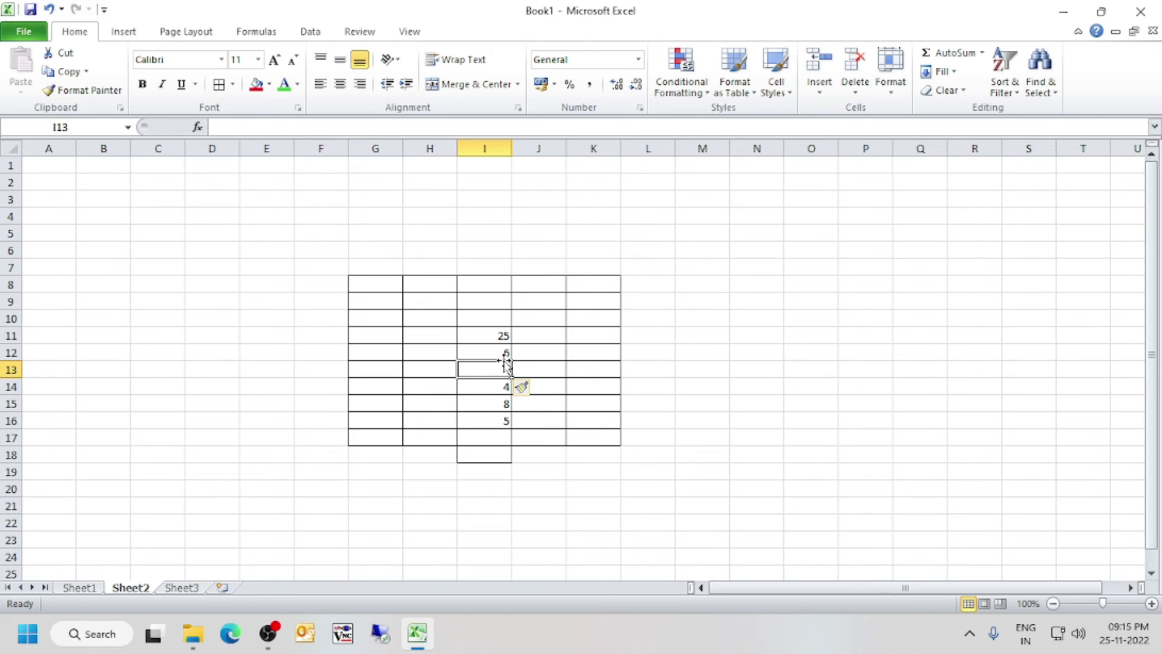
Delete the cell at I13 repeatedly until the blank cell and the entries 4, 8 and 5 are removed
click(828, 91)
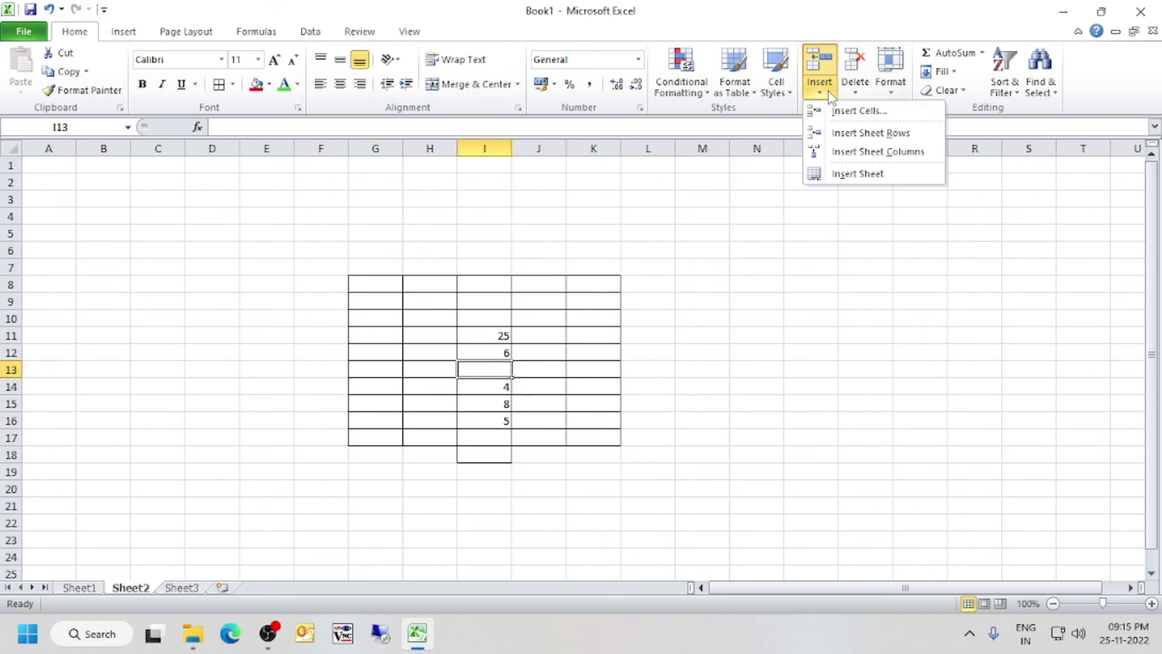
click(860, 60)
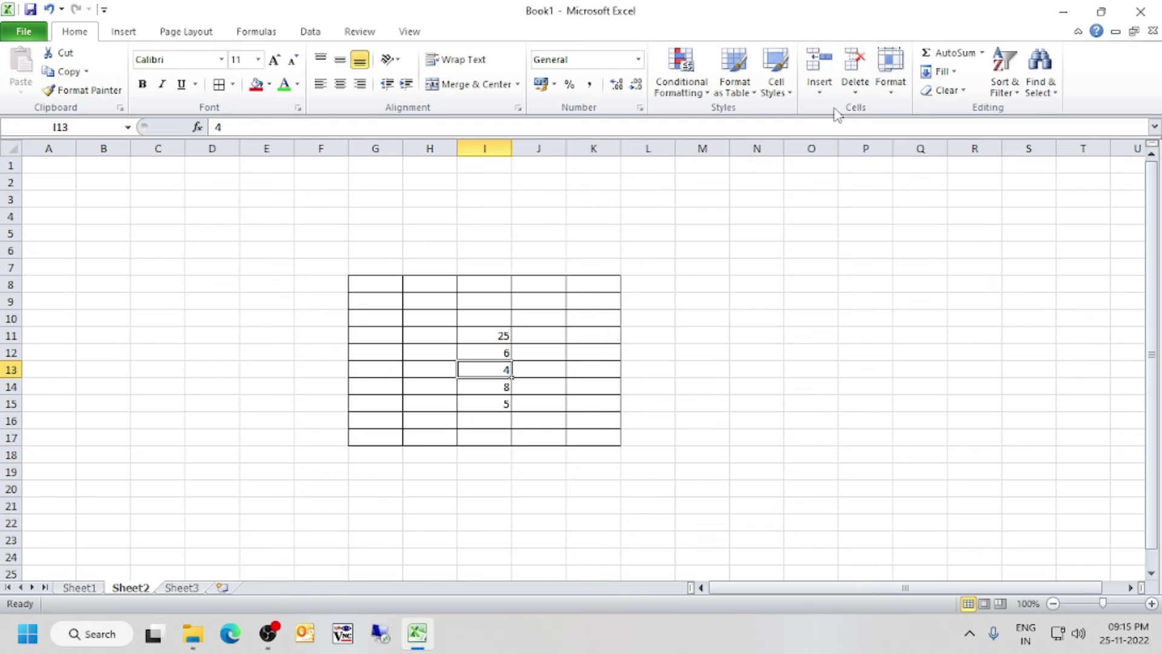
click(862, 65)
click(862, 66)
click(862, 65)
click(861, 65)
click(862, 65)
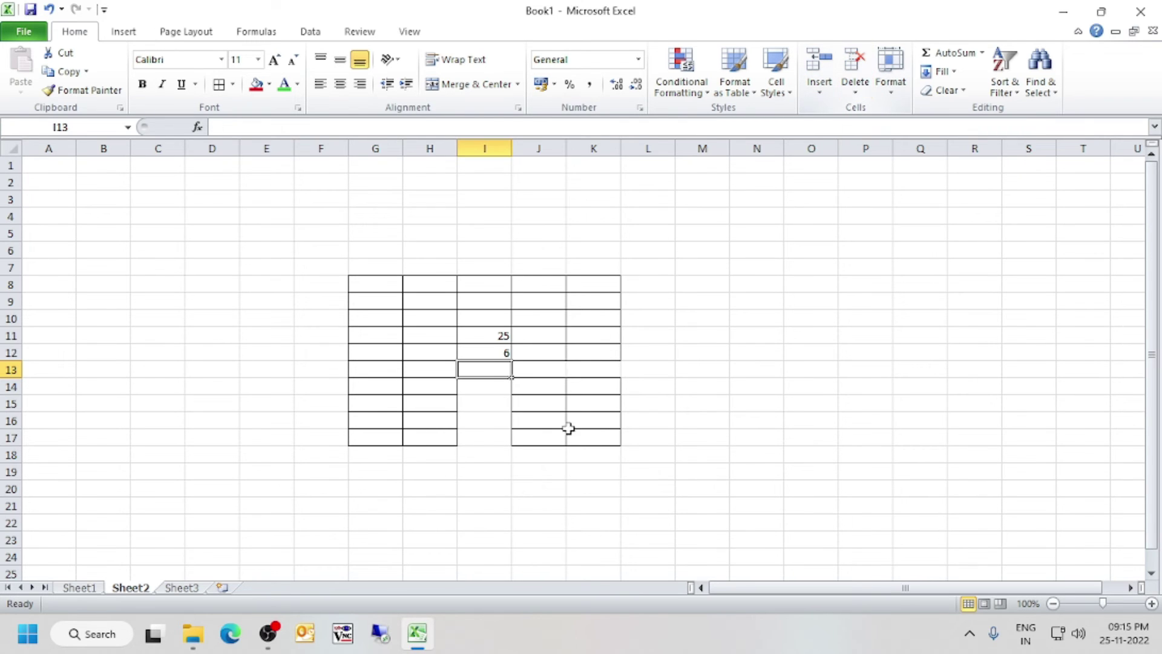
click(482, 439)
click(485, 390)
drag(482, 425, 483, 444)
click(483, 404)
click(486, 386)
click(488, 439)
click(489, 458)
click(475, 404)
click(482, 451)
click(482, 386)
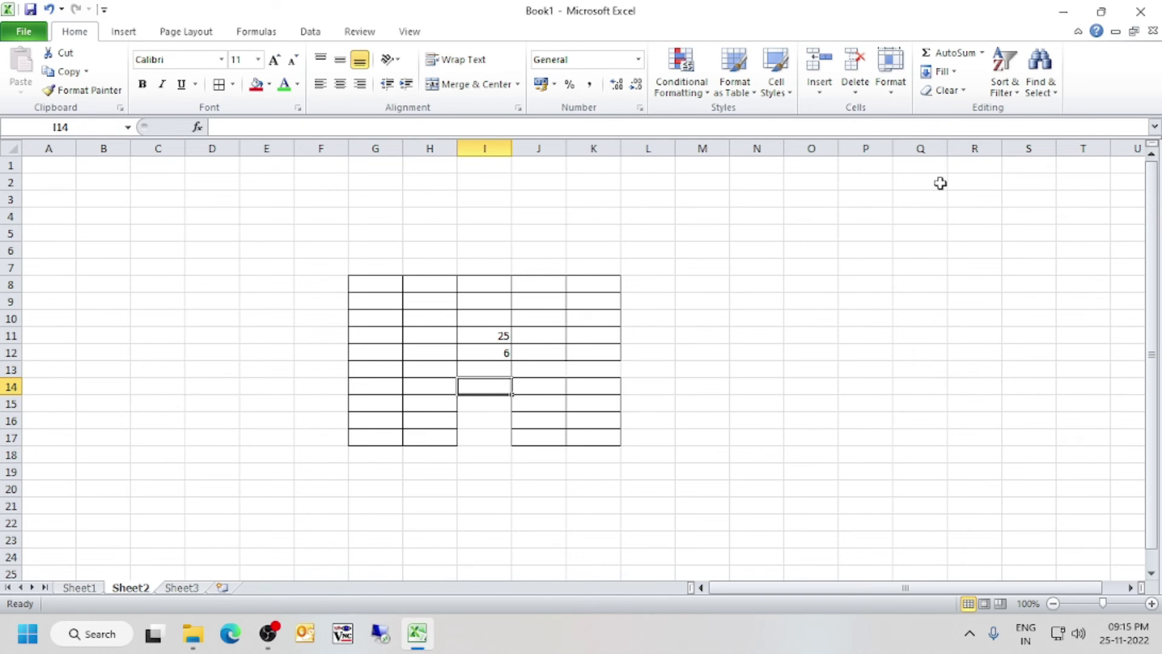
Select I14:I17 and review the Format options for cell size, visibility, sheet organization and protection
drag(497, 386, 498, 457)
click(649, 350)
drag(470, 384, 471, 437)
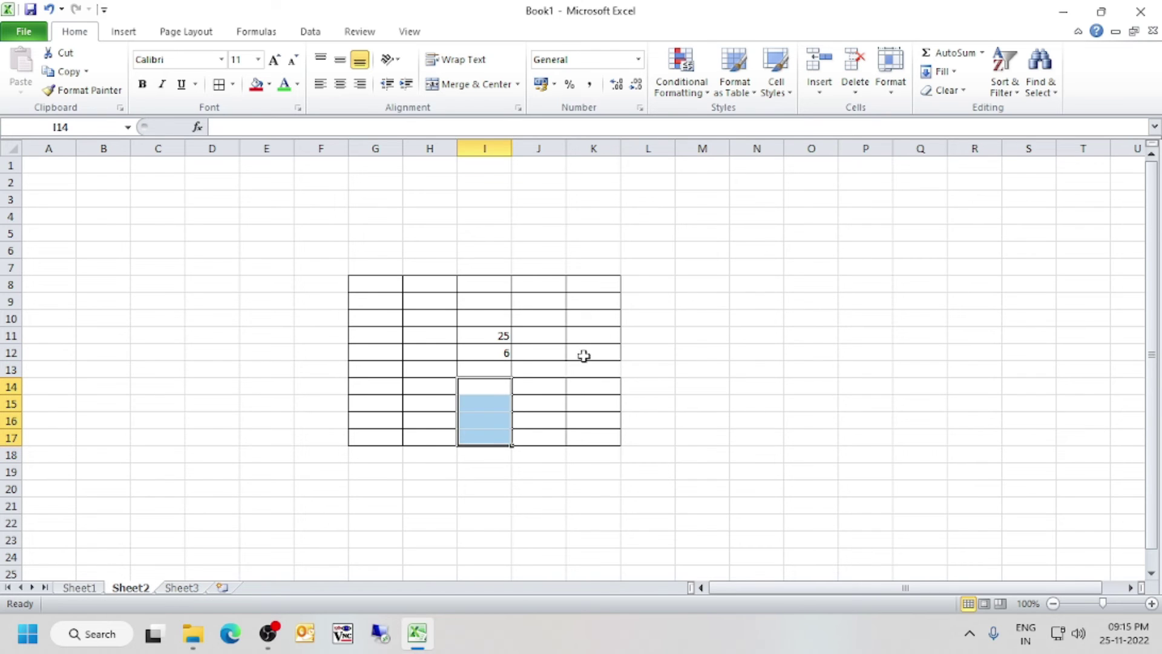
click(892, 103)
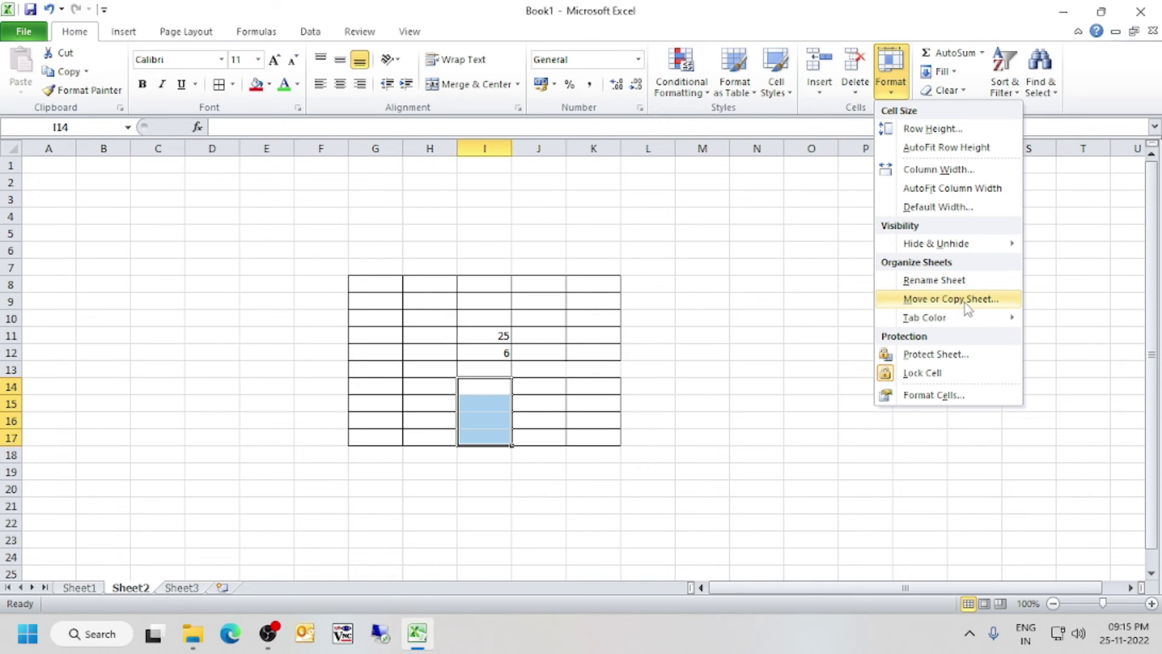
mouse_move(943, 323)
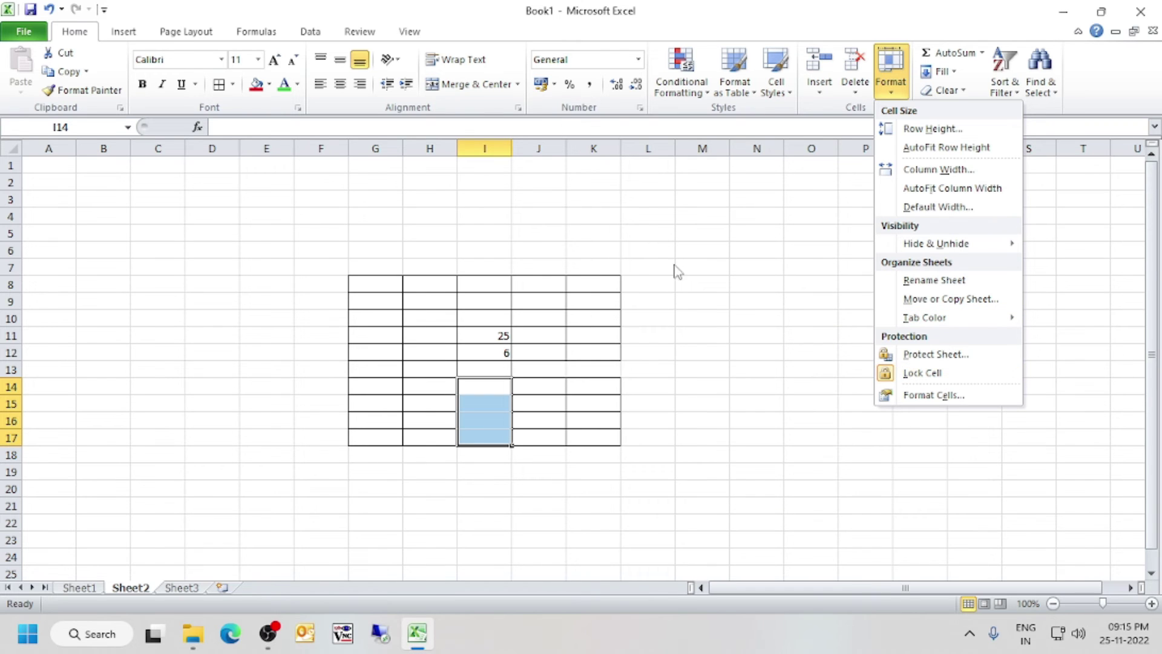
click(579, 312)
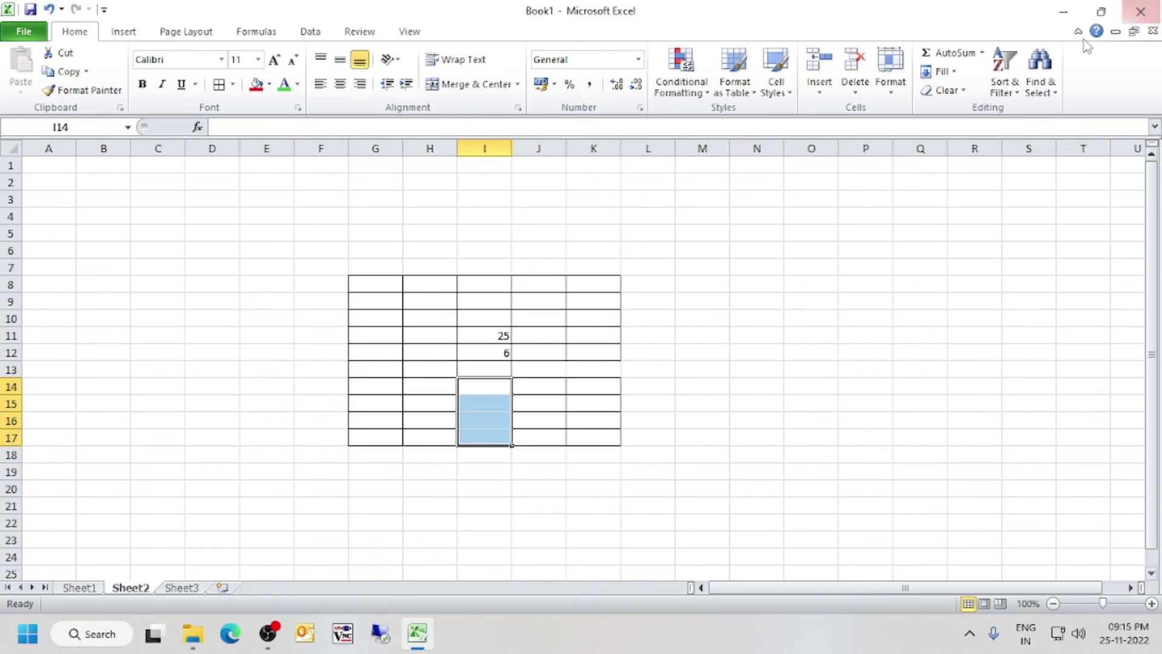
Group all worksheets with Select All Sheets, ungroup them by viewing Sheet1, and return to Sheet2
right_click(120, 594)
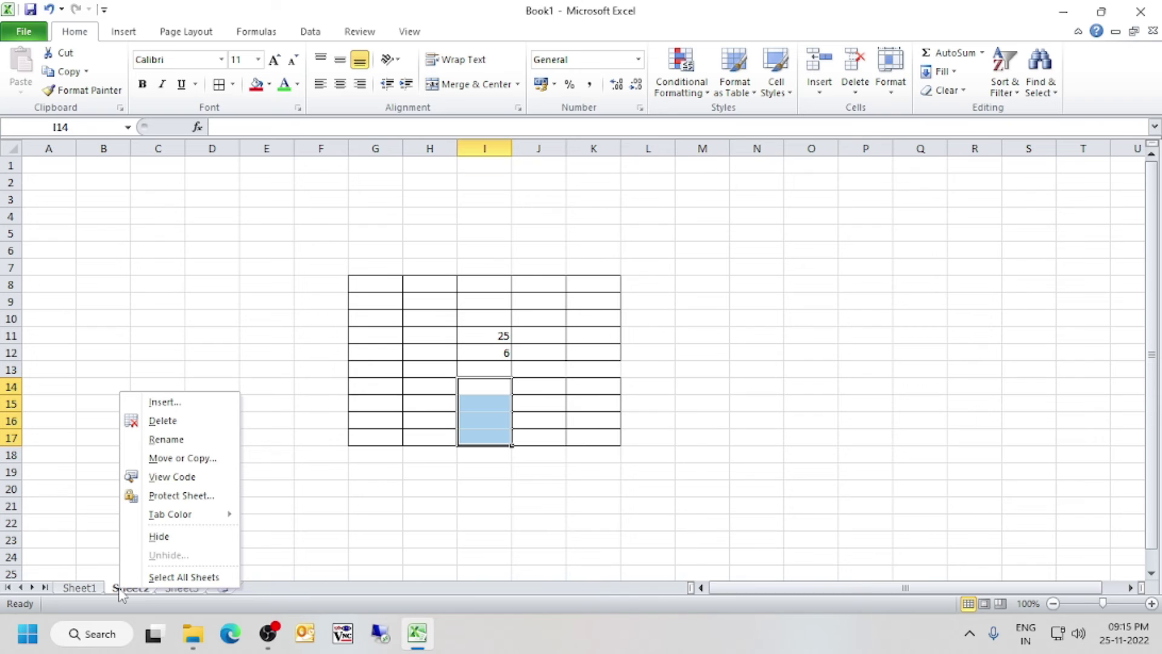
click(164, 576)
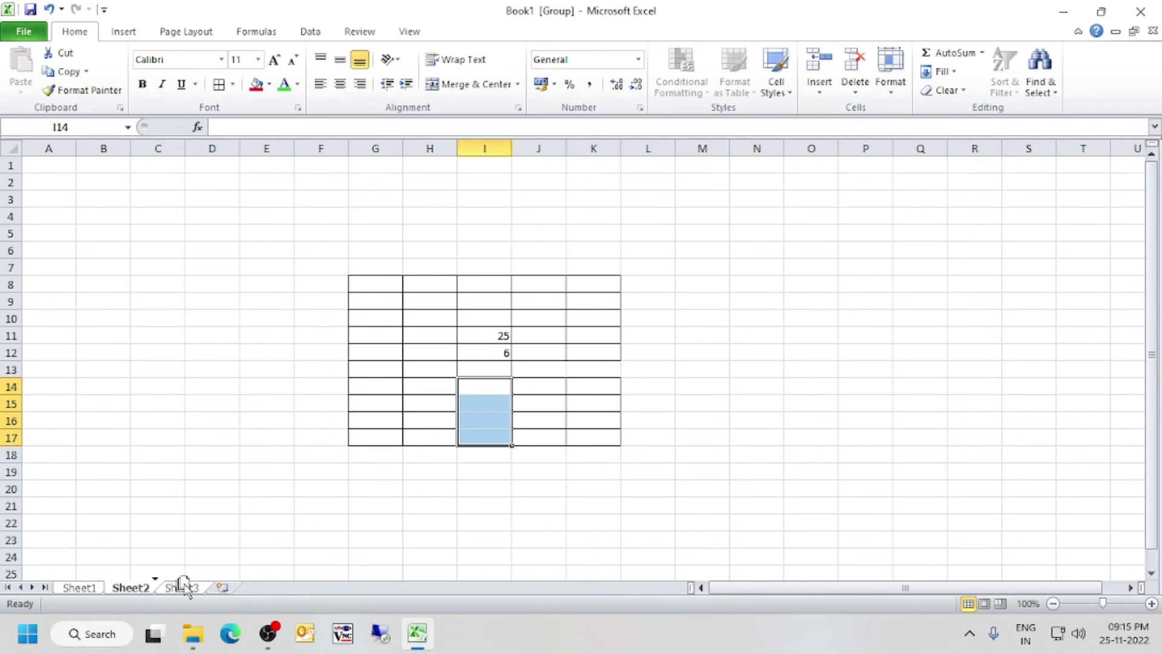
mouse_move(183, 590)
mouse_down()
mouse_move(112, 582)
mouse_move(180, 593)
mouse_move(75, 593)
mouse_up()
click(826, 238)
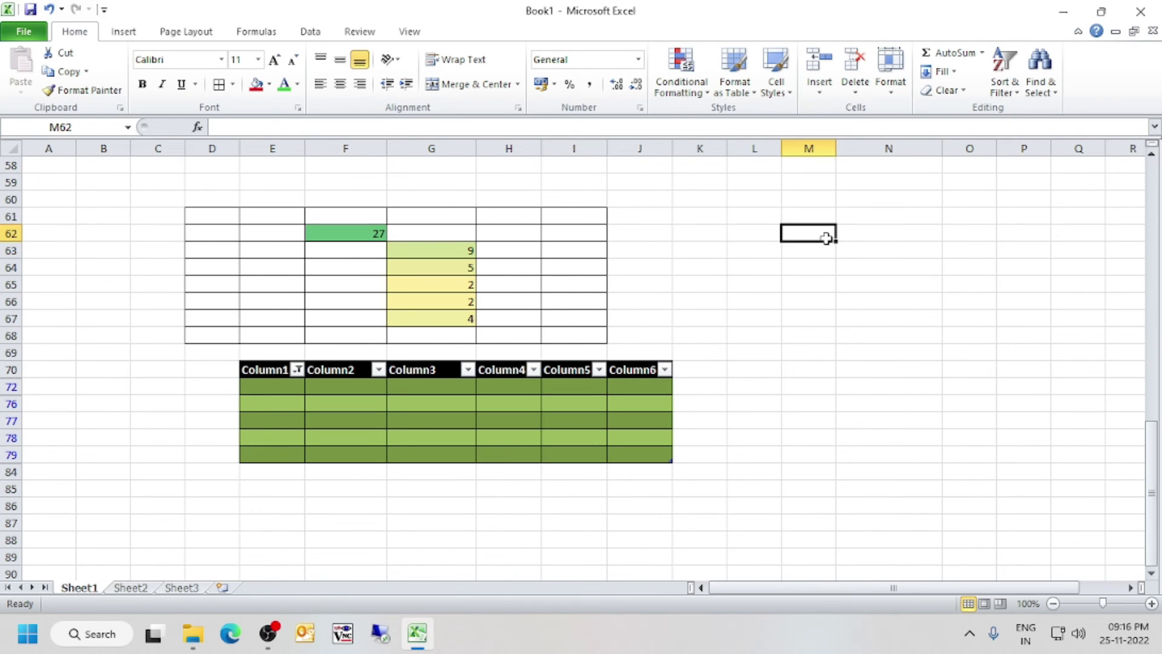
click(135, 590)
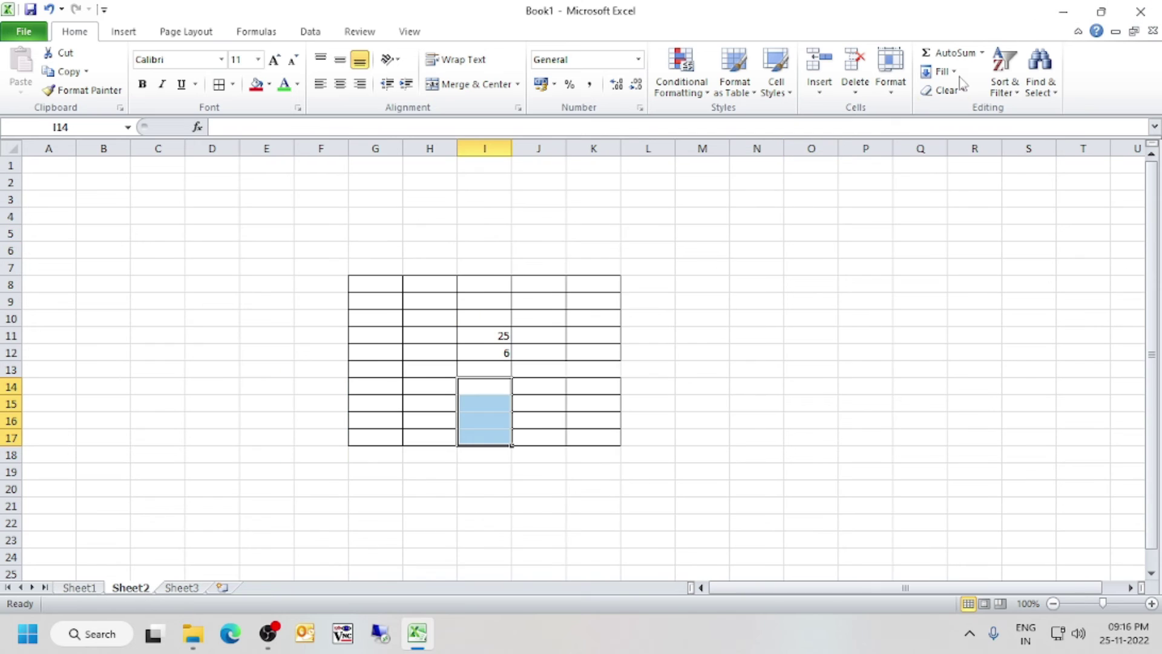
Move Sheet2 to the end of Book1 with Move or Copy Sheet, without creating a copy
click(890, 91)
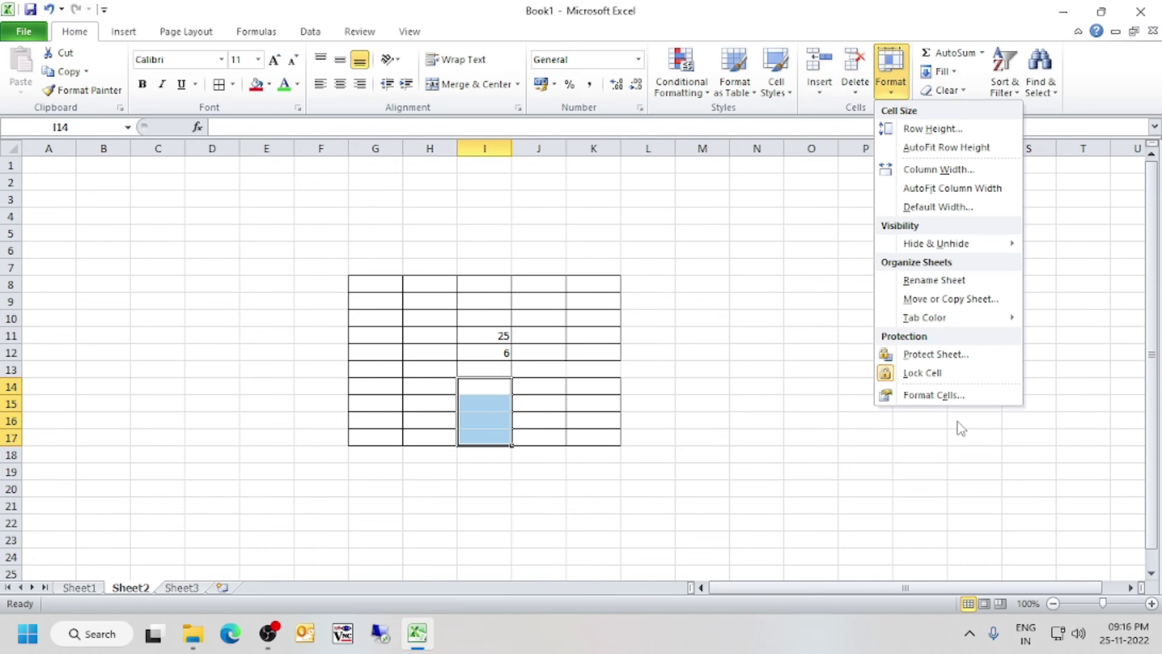
click(956, 302)
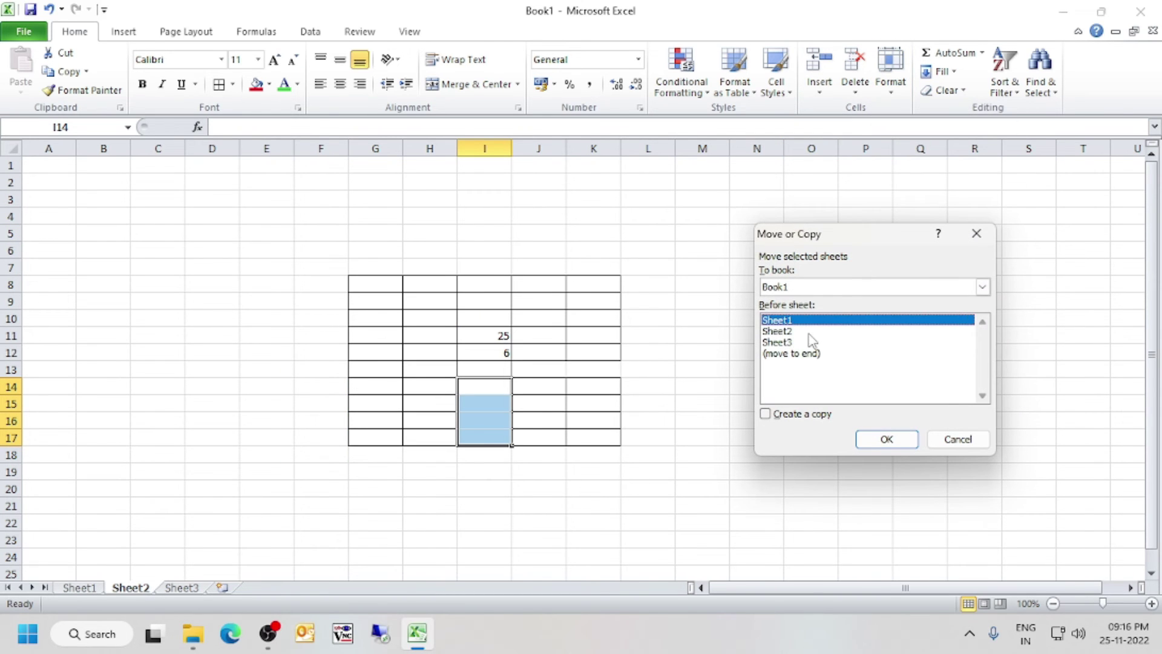
click(789, 342)
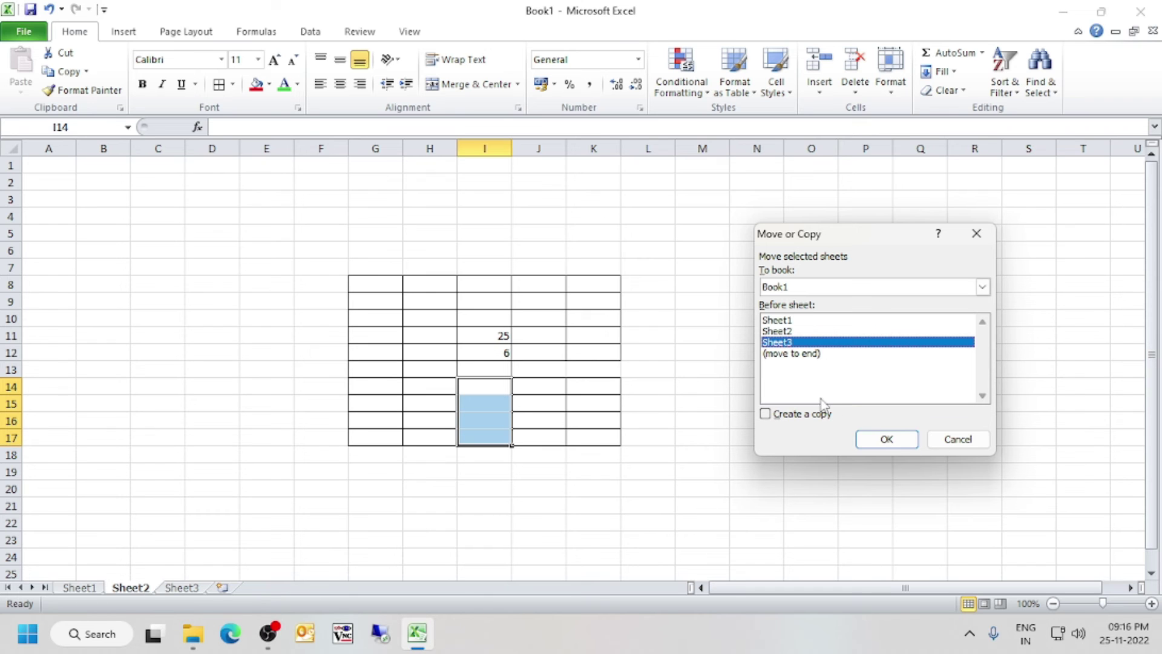
click(793, 355)
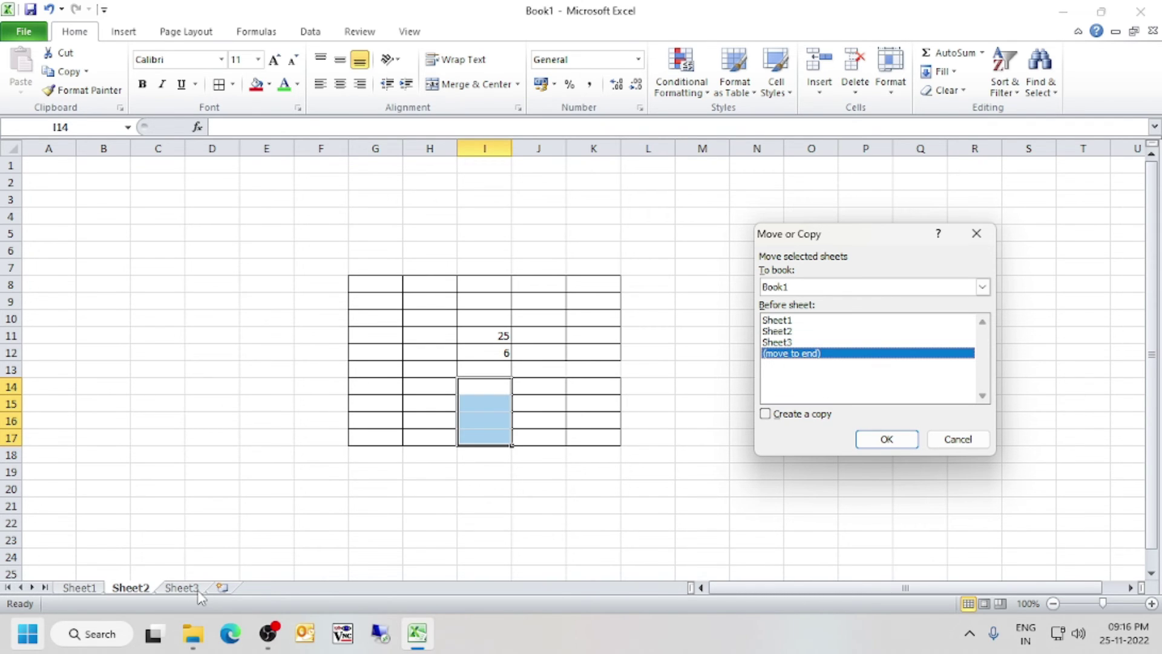
click(886, 439)
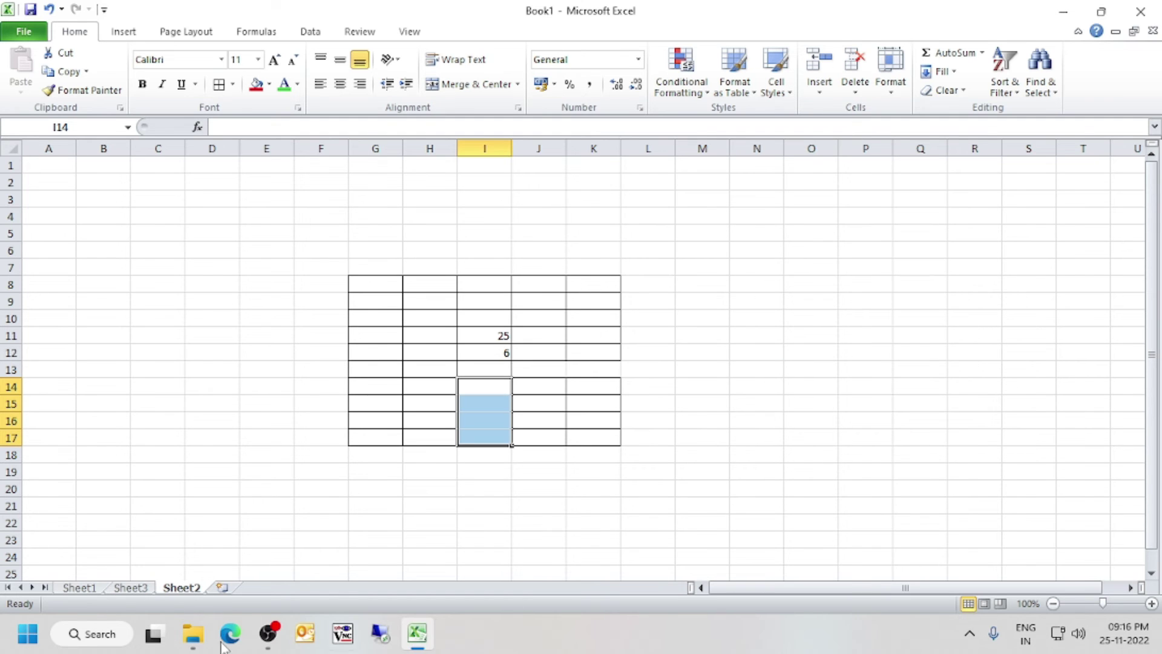
Rename Sheet2 as SHEET
click(893, 89)
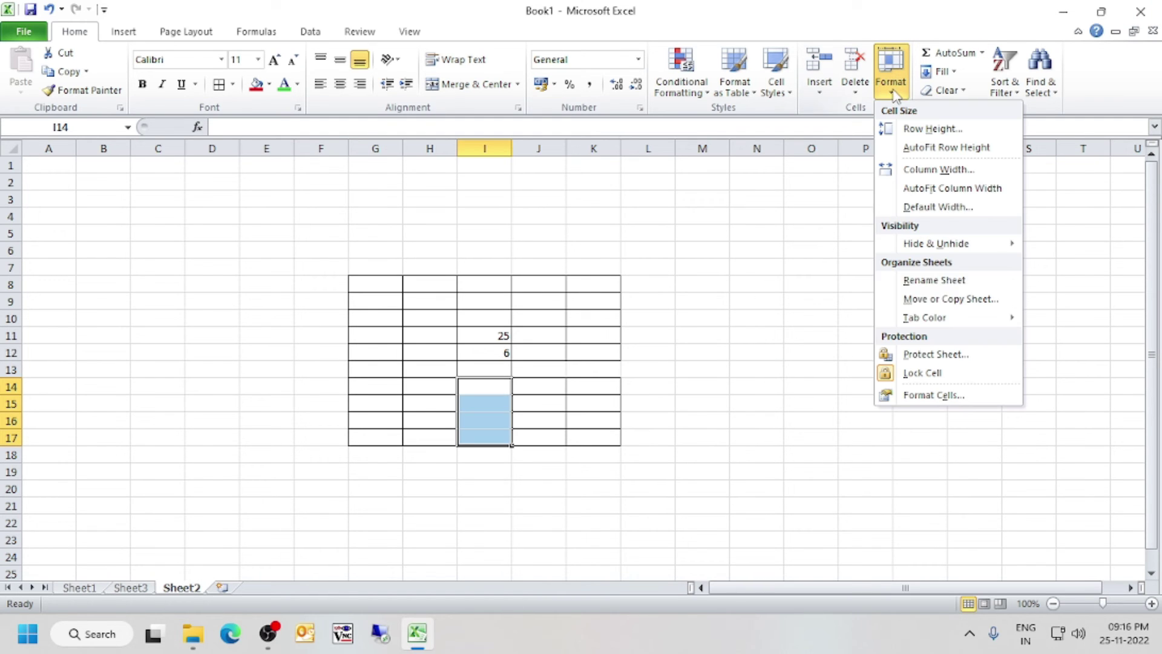
click(952, 282)
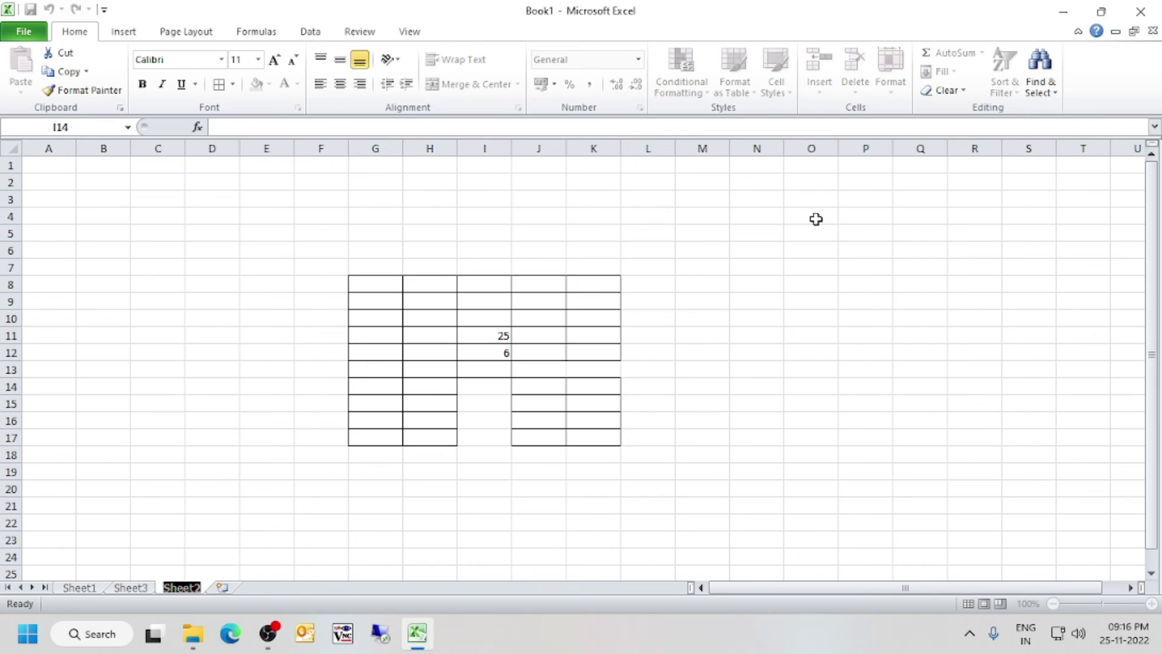
text(TED)
key(BackSpace)
key(BackSpace)
key(BackSpace)
text(T)
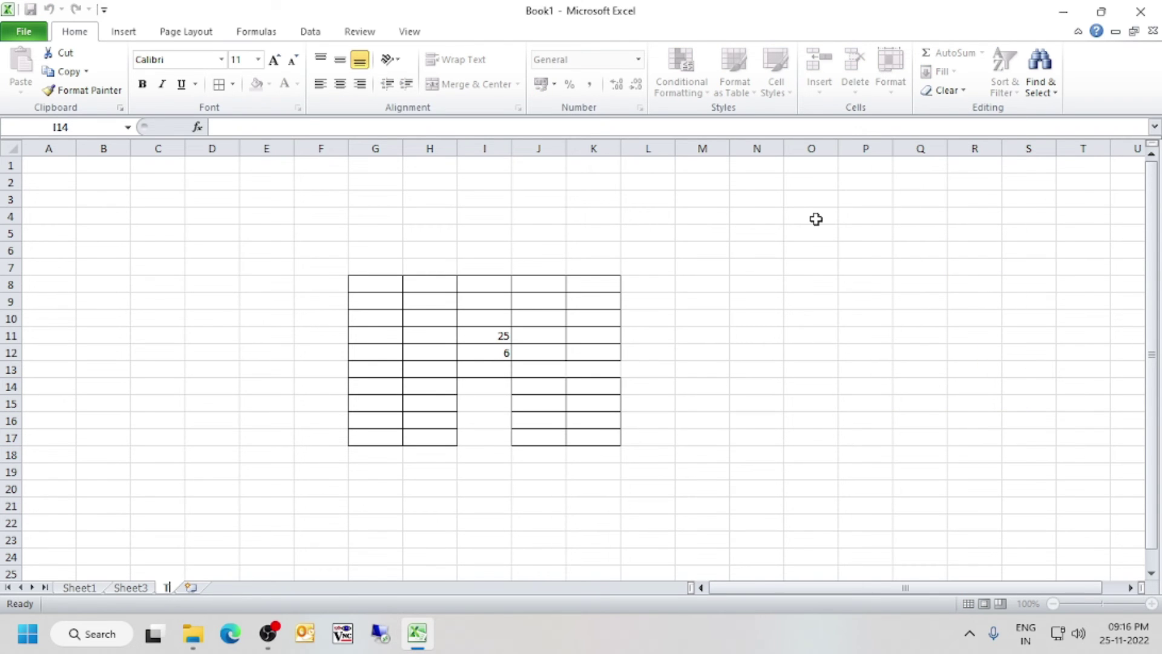
text(EXT NAE)
key(BackSpace)
key(BackSpace)
key(BackSpace)
key(BackSpace)
key(BackSpace)
key(BackSpace)
key(BackSpace)
text(HEET)
click(1075, 181)
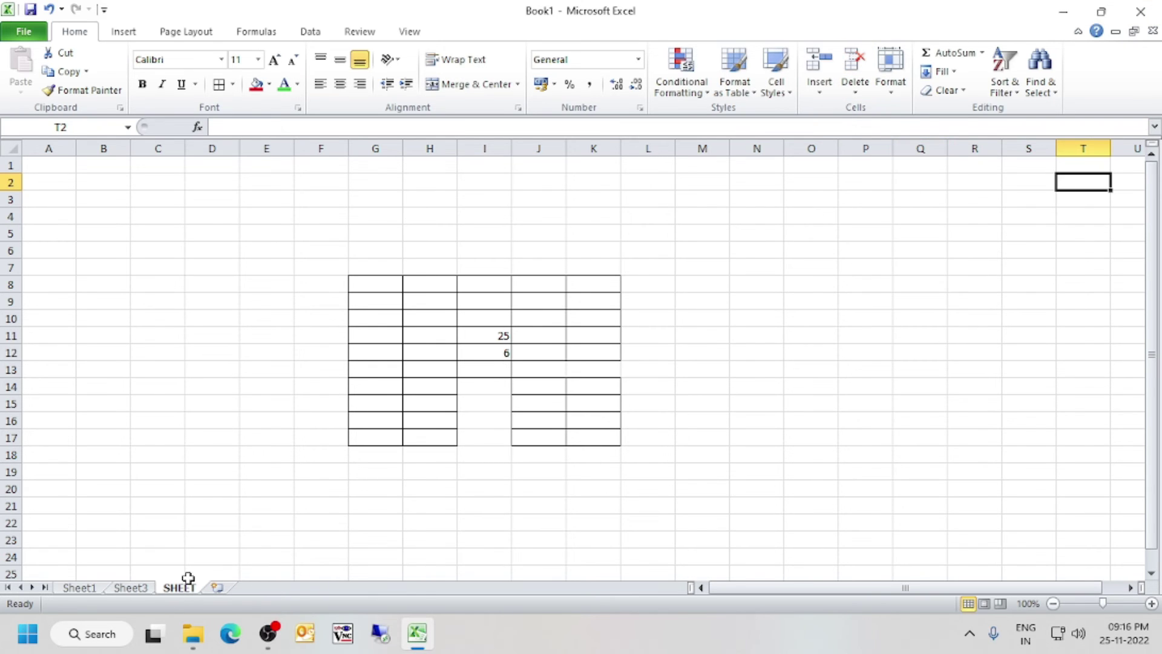
Hide row 11, which holds the value 25, using Hide Rows from cell S11
click(1029, 334)
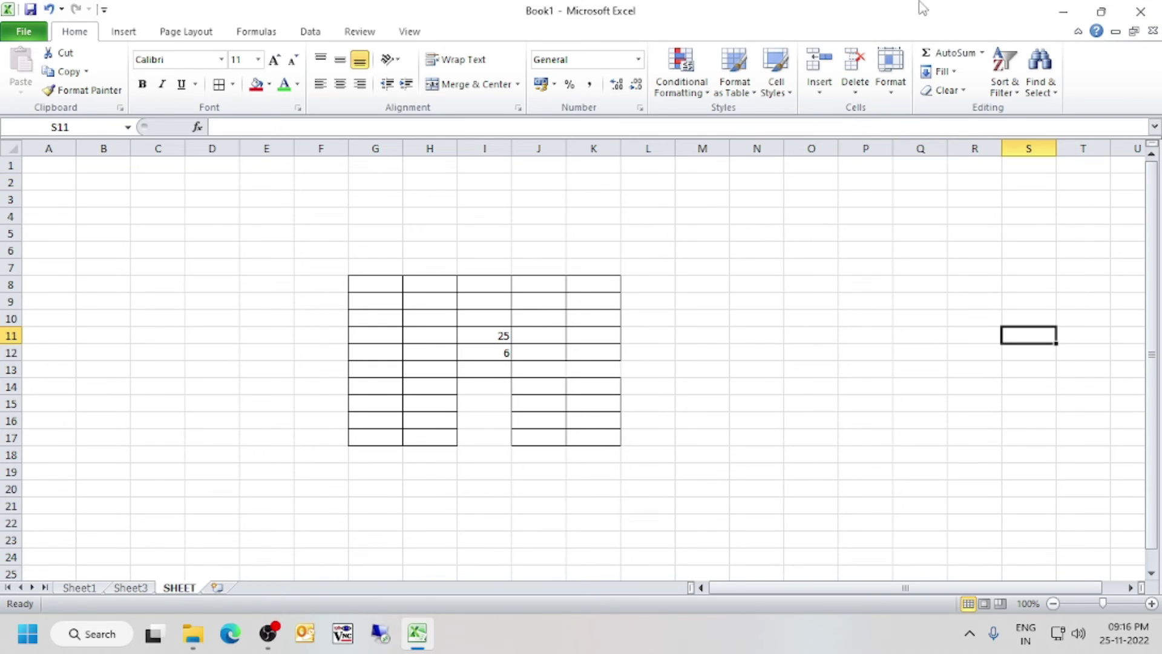
click(892, 87)
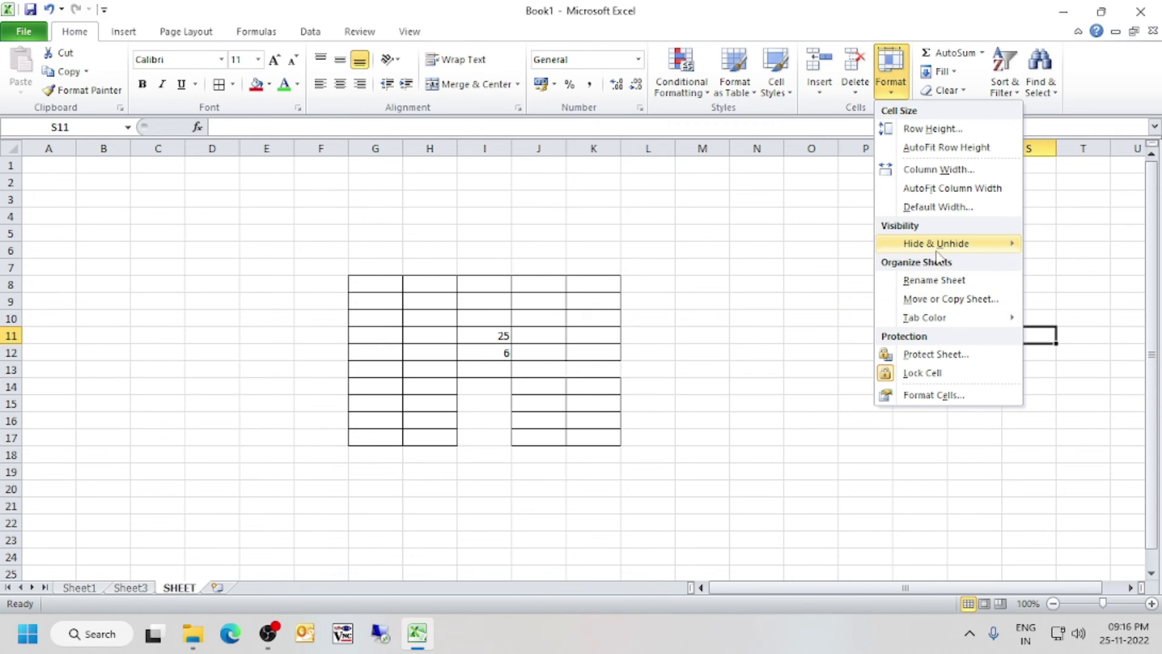
mouse_move(939, 253)
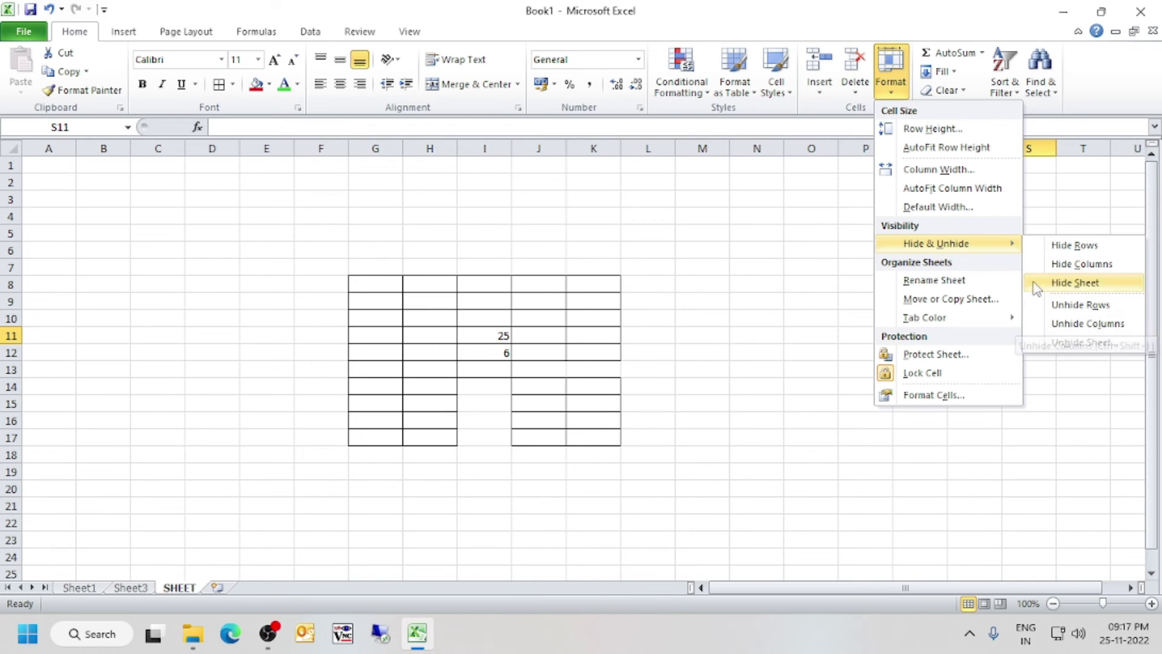
click(1085, 247)
click(586, 340)
click(467, 334)
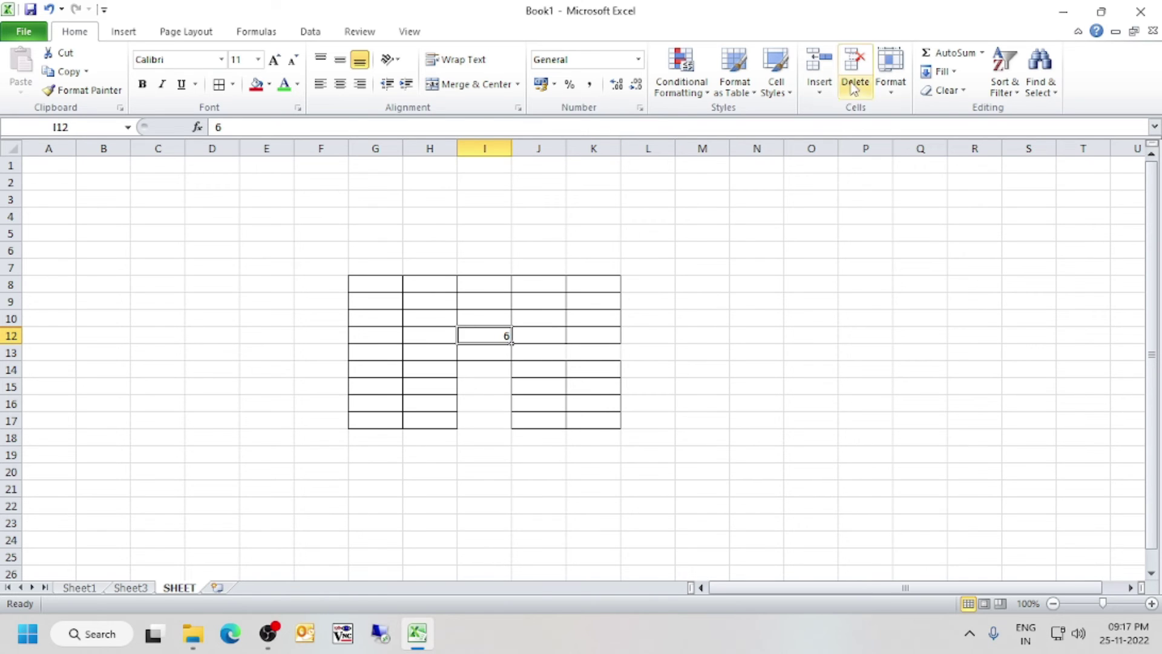
Enter 5 in every cell from B12 to N12 and hide row 12
click(104, 343)
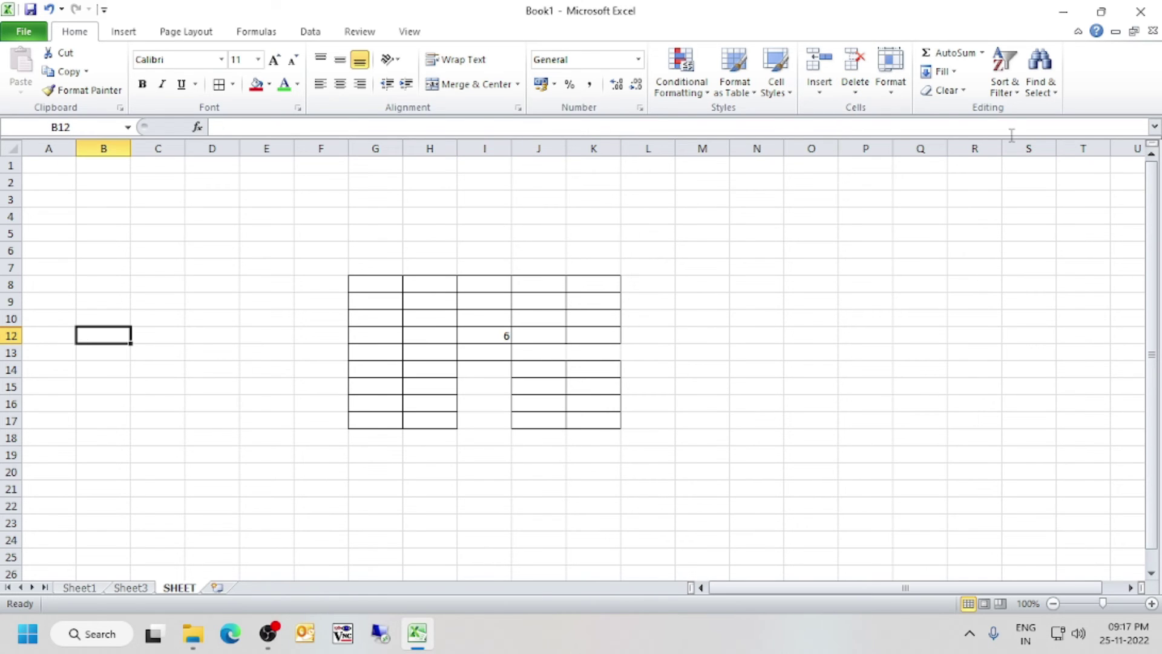
text(5	5	5	5	5	5	5	5	5	5	5	5	5)
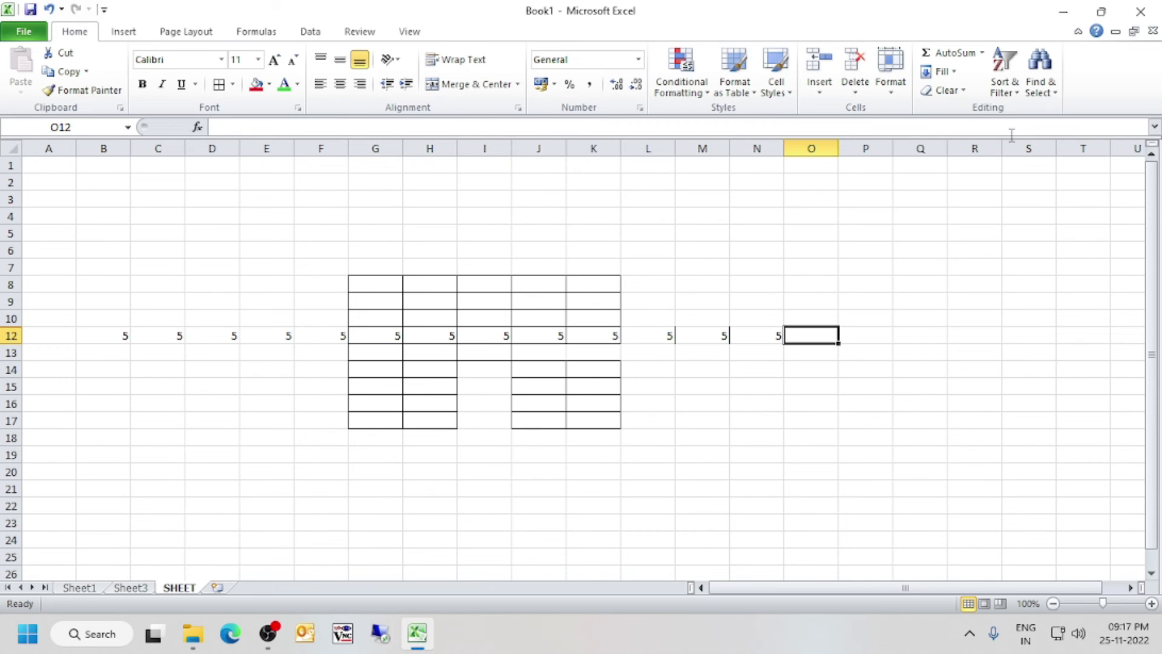
click(502, 330)
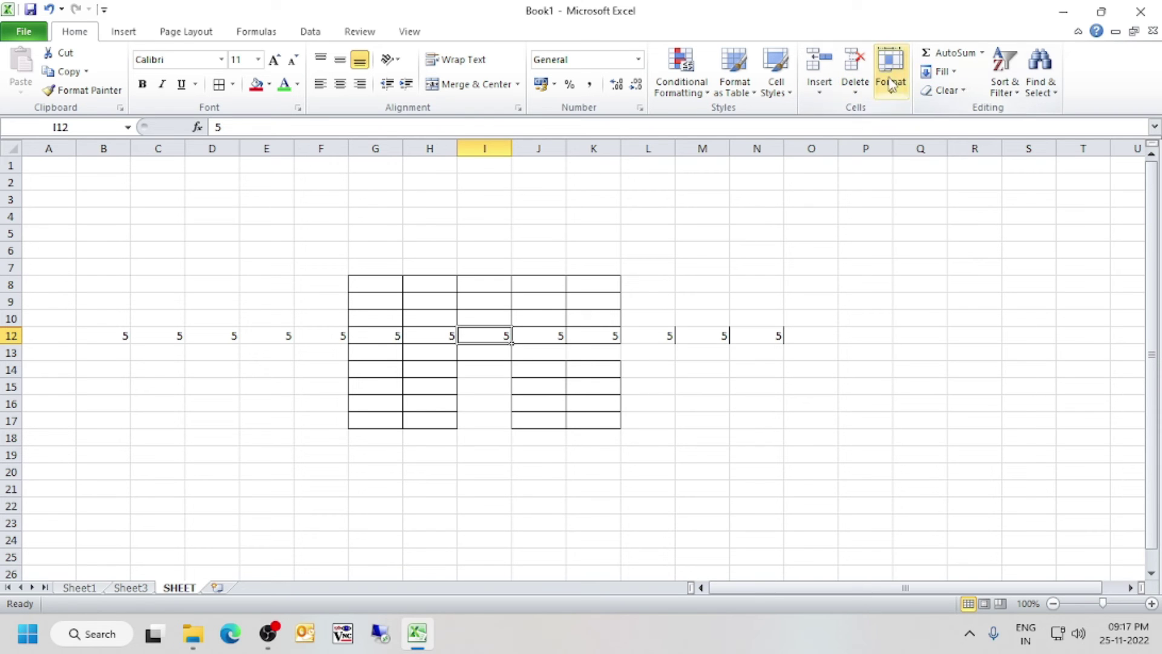
click(892, 96)
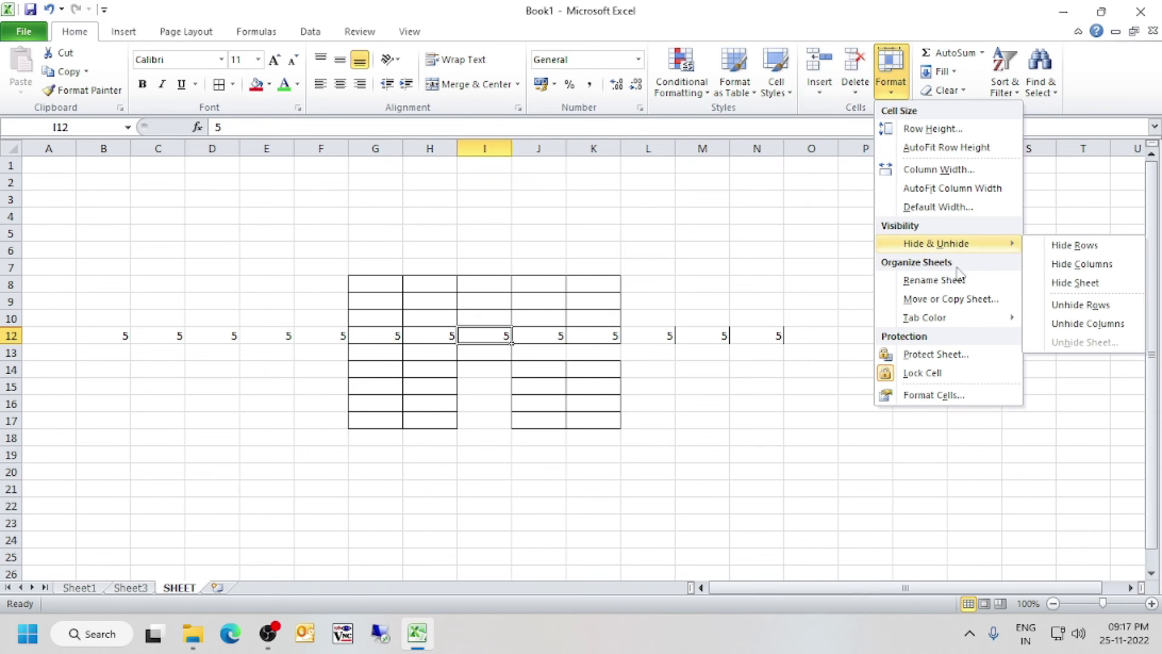
click(1075, 245)
click(605, 422)
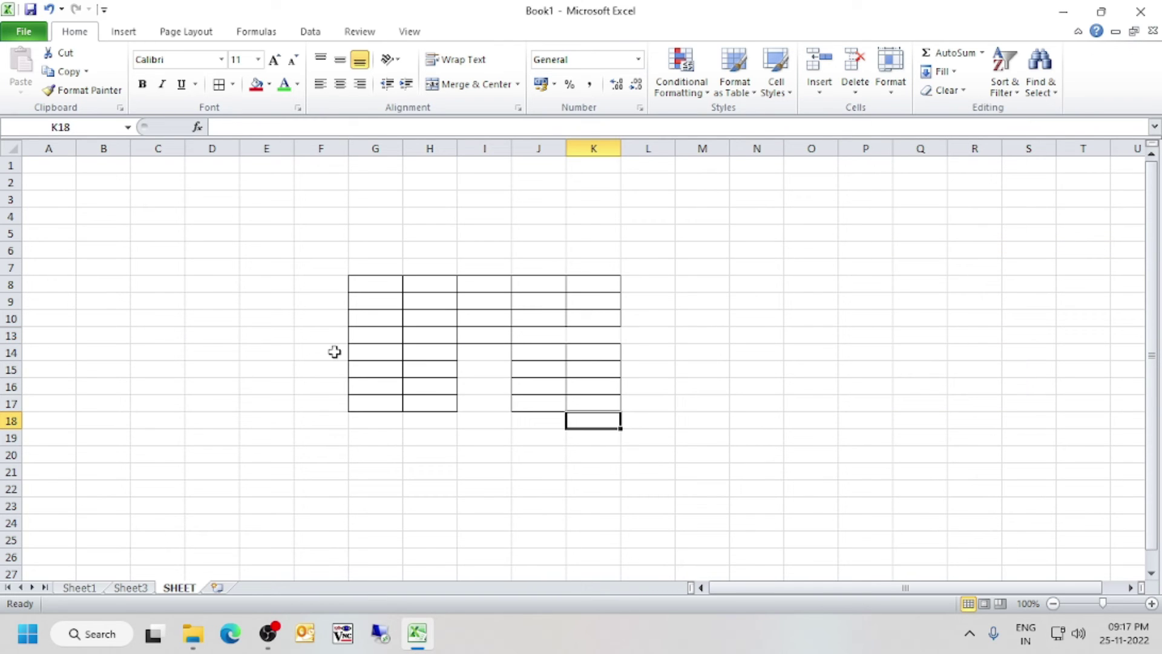
Undo the hiding of row 12 and redo it, then select I13
key(ctrl+z)
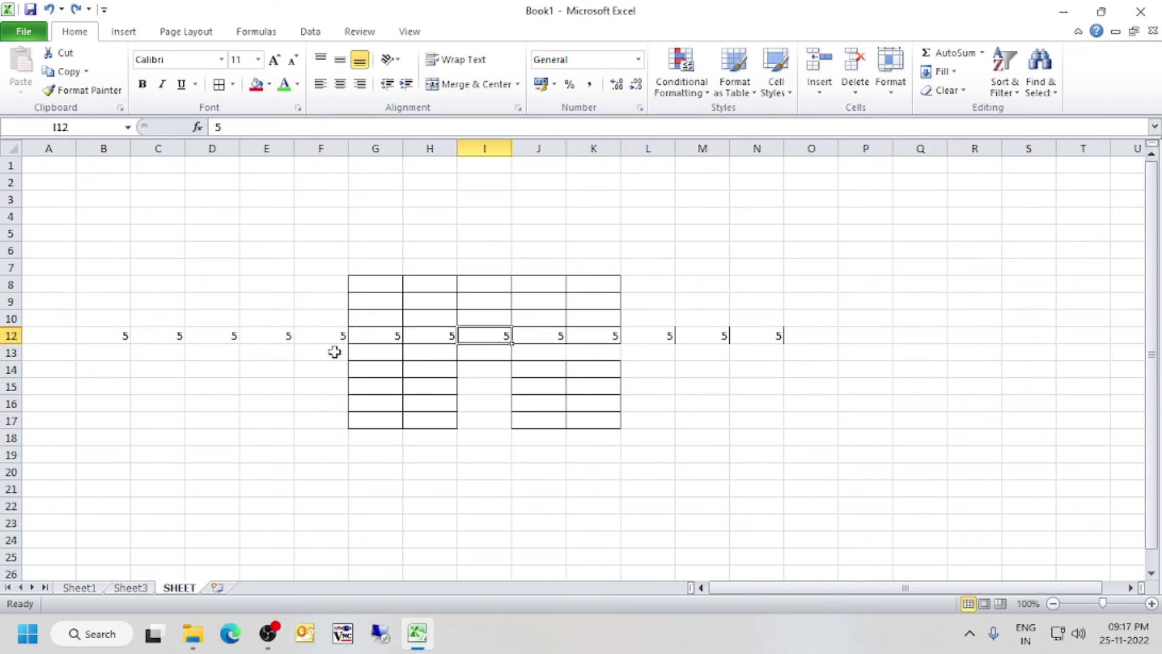
click(75, 10)
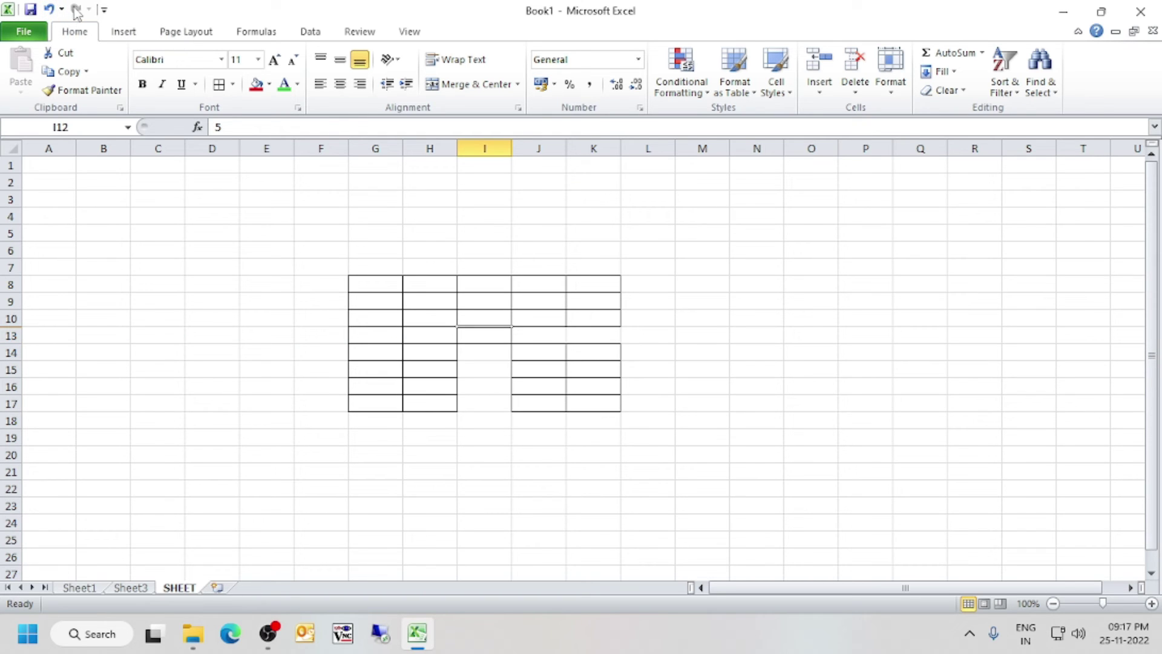
click(459, 332)
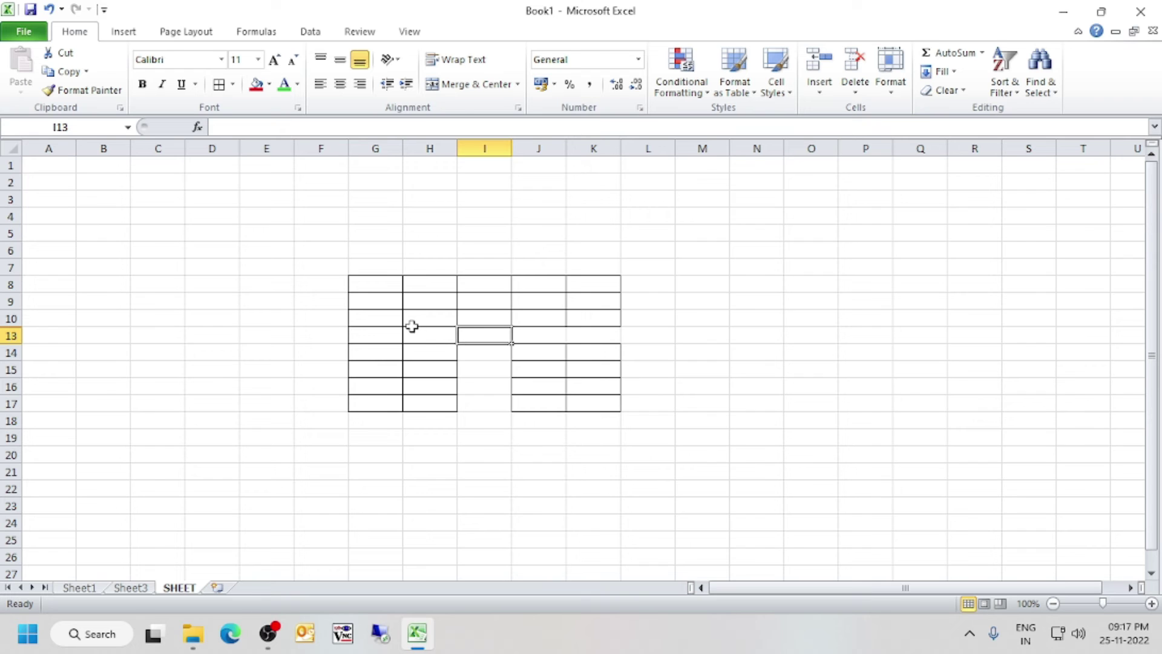
Enter SDFASDF in cell E8 and delete the entry again
click(245, 285)
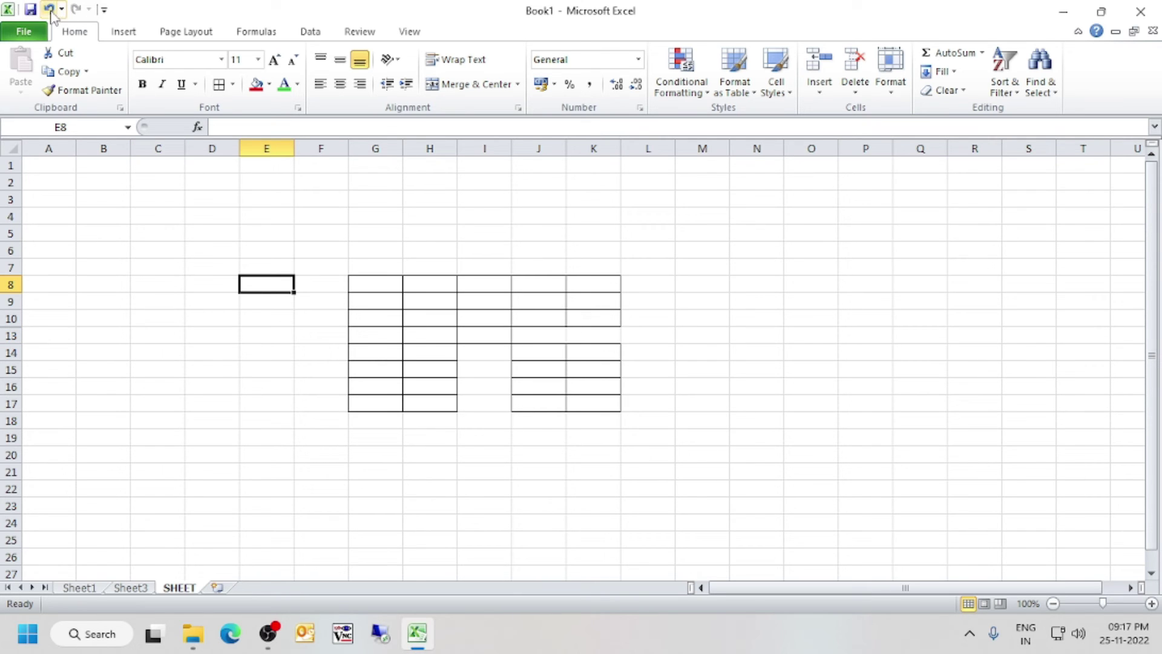
text(SDFASDF)
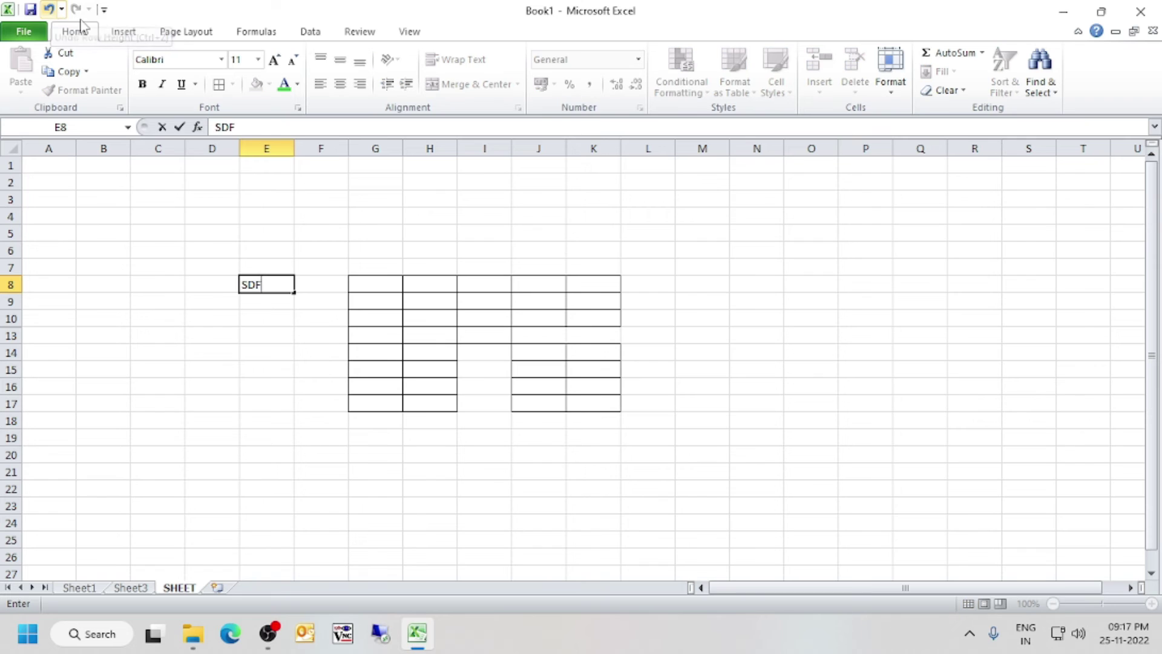
key(Return)
key(Up)
key(Delete)
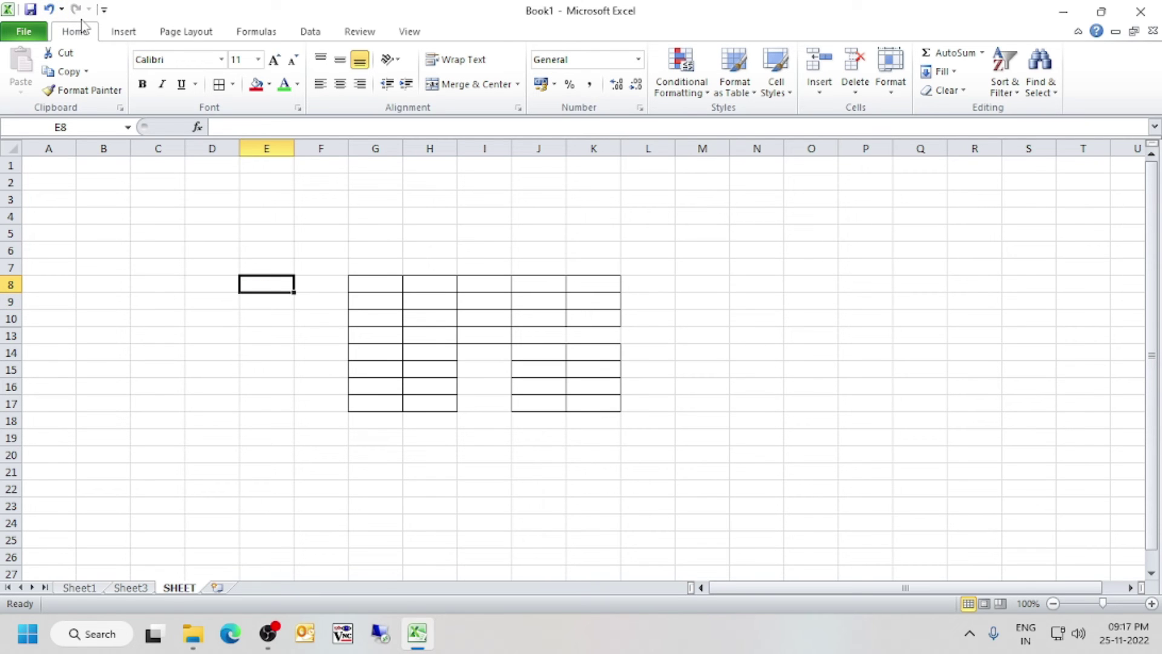
Undo and redo the deletion in E8, then undo it, the text entry and the hiding of row 12
click(50, 9)
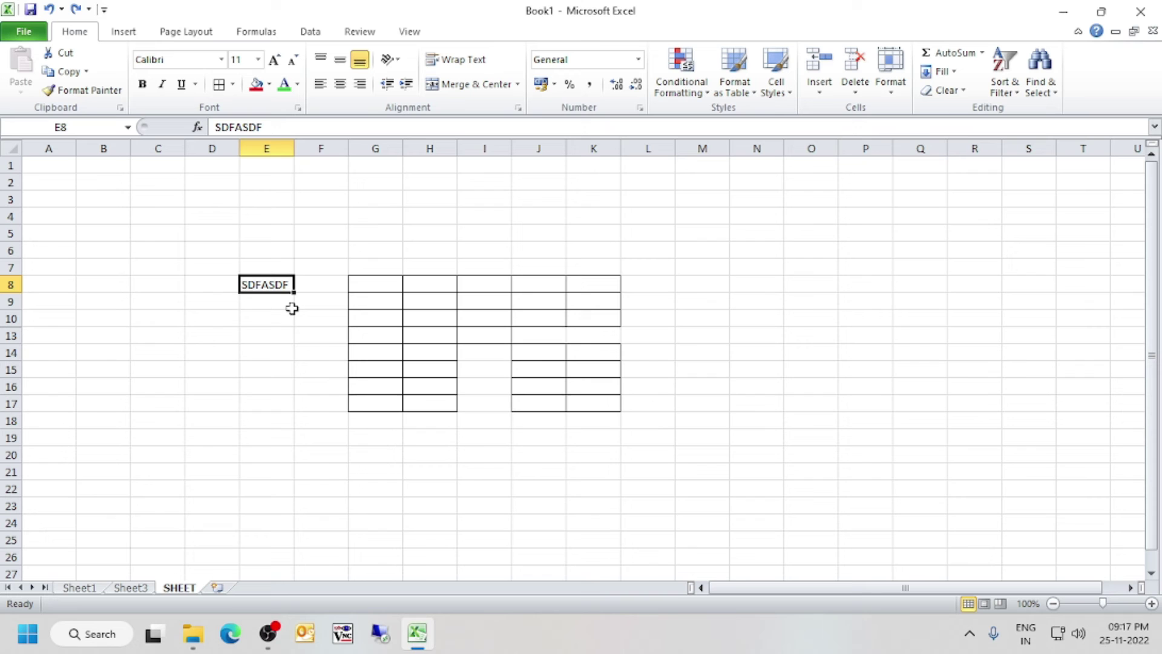
click(76, 9)
click(49, 9)
click(48, 9)
click(49, 9)
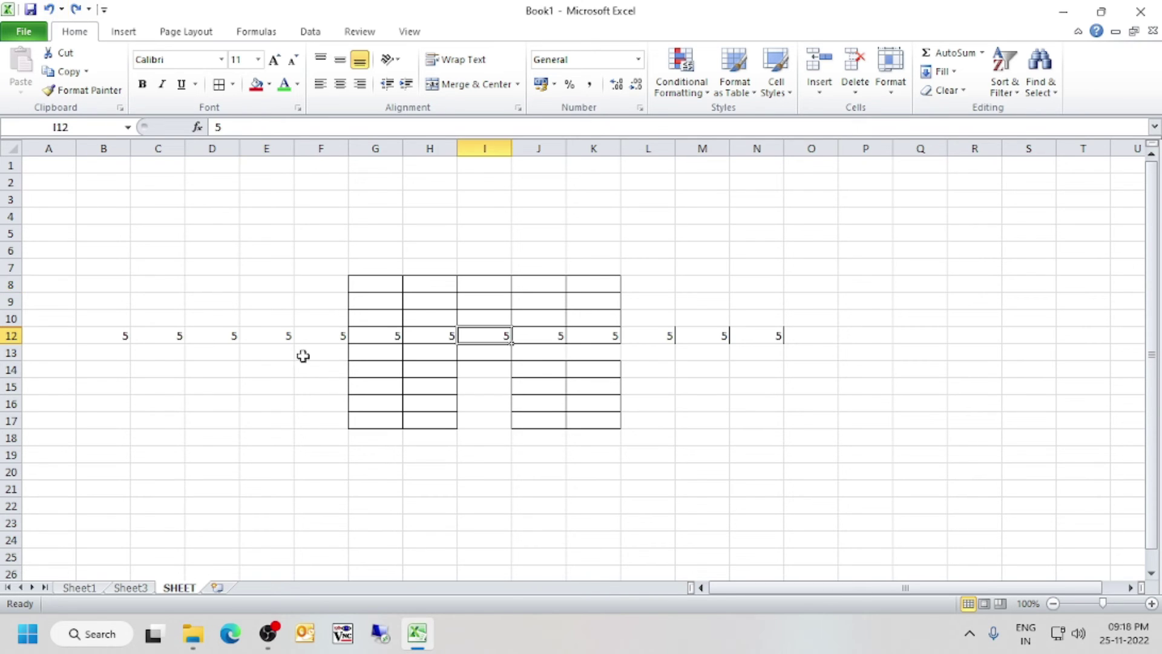
Undo all the entries of 5 in row 12, from N12 back to B12
click(50, 9)
click(49, 9)
click(50, 10)
click(49, 9)
click(49, 9)
click(49, 9)
click(49, 9)
click(50, 9)
click(50, 9)
click(50, 10)
click(50, 10)
click(50, 9)
click(50, 9)
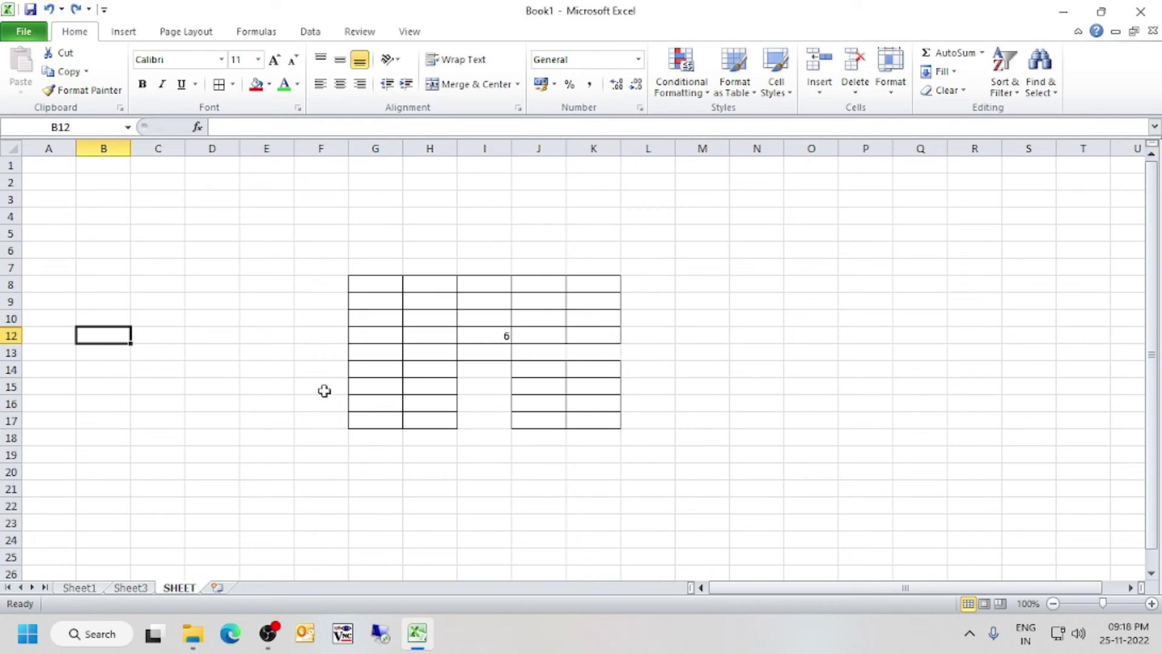
Check the row height setting of row 12 without changing it, and AutoFit the row's height
click(888, 92)
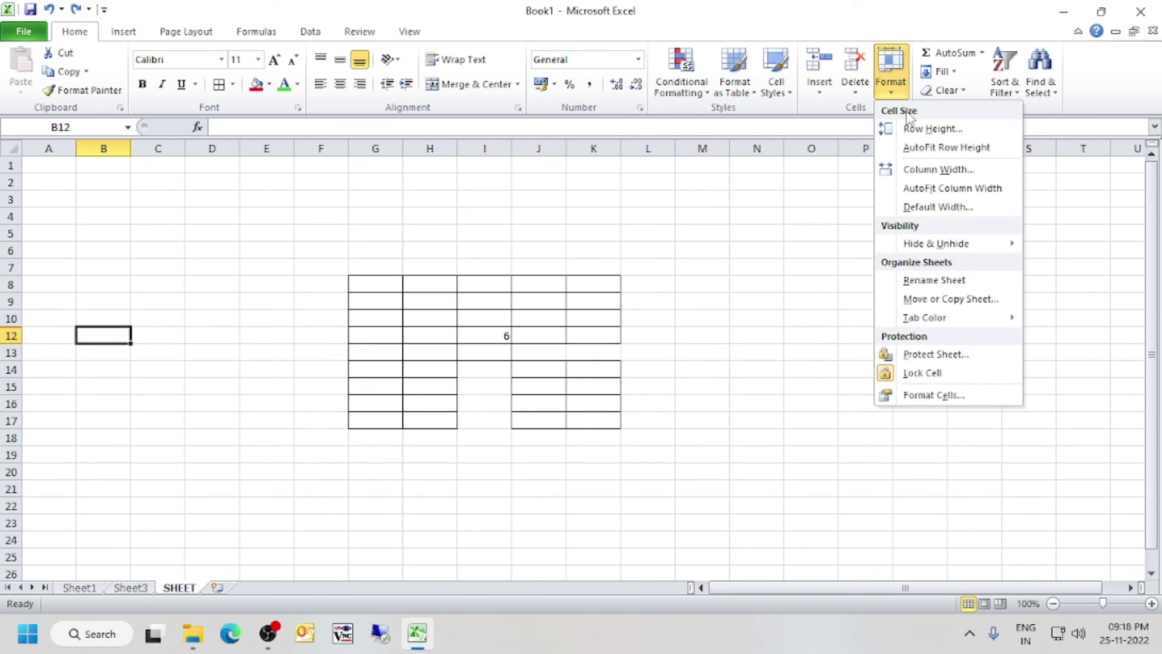
click(919, 130)
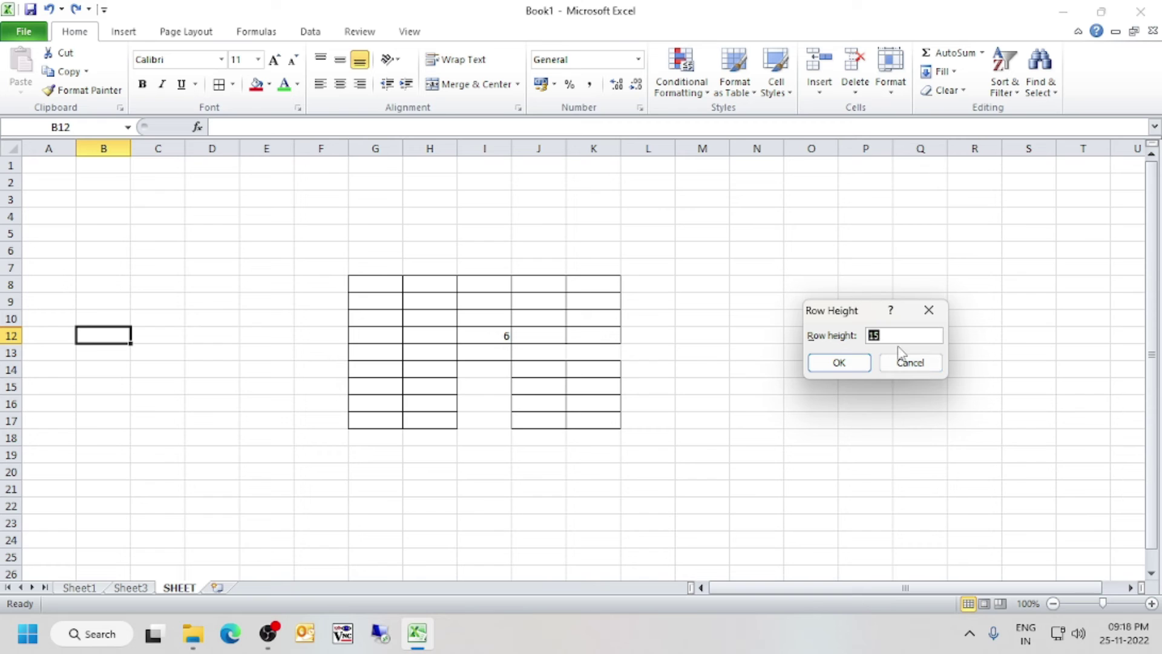
click(911, 362)
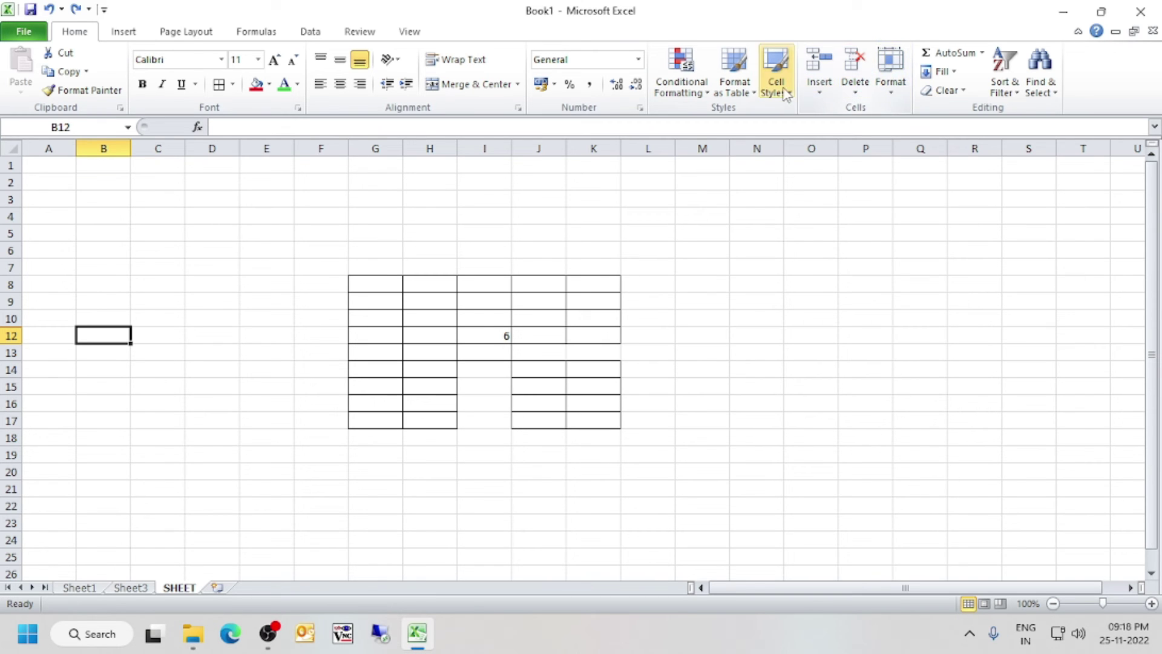
click(893, 92)
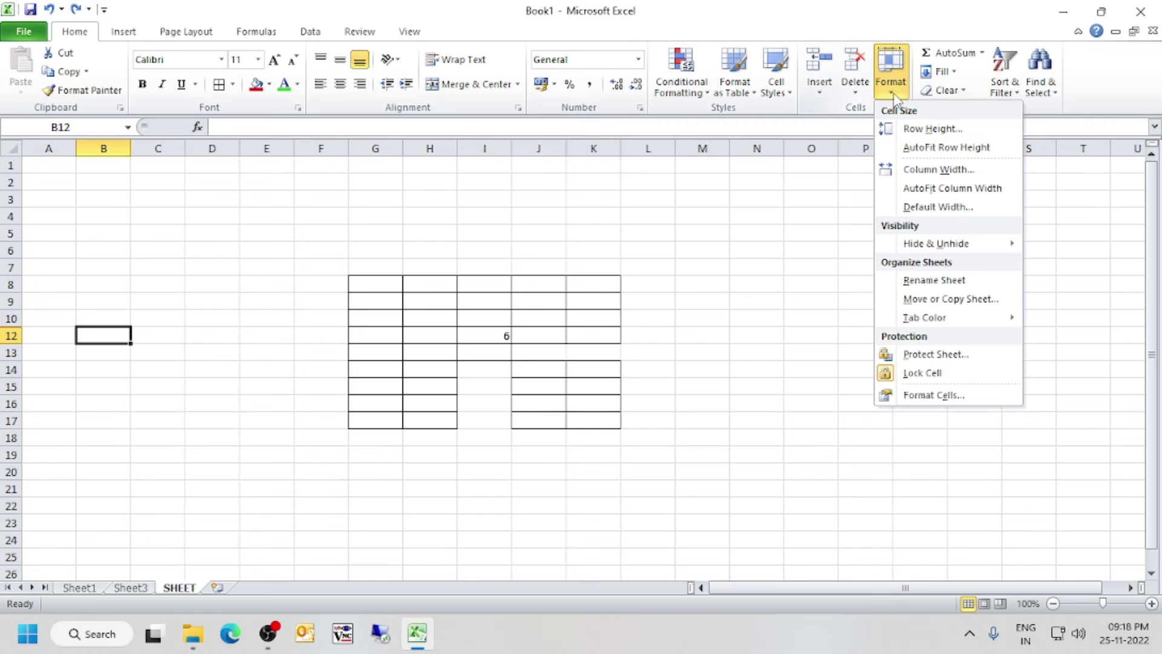
click(946, 150)
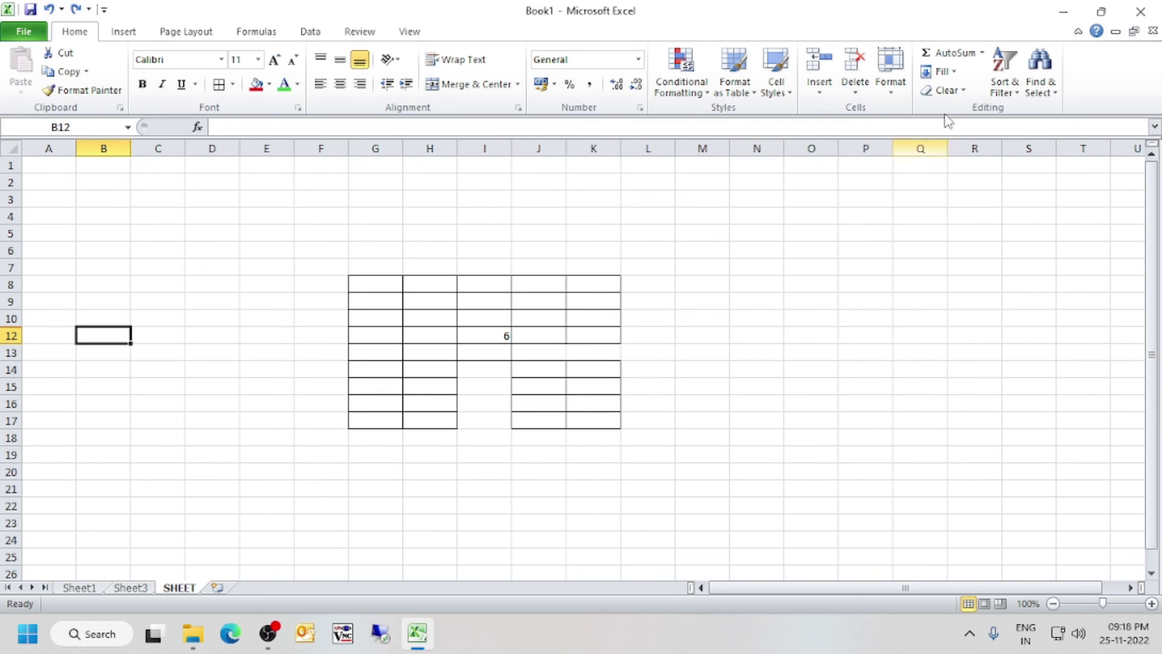
Stretch row 10 to a height of about 61.50
click(508, 324)
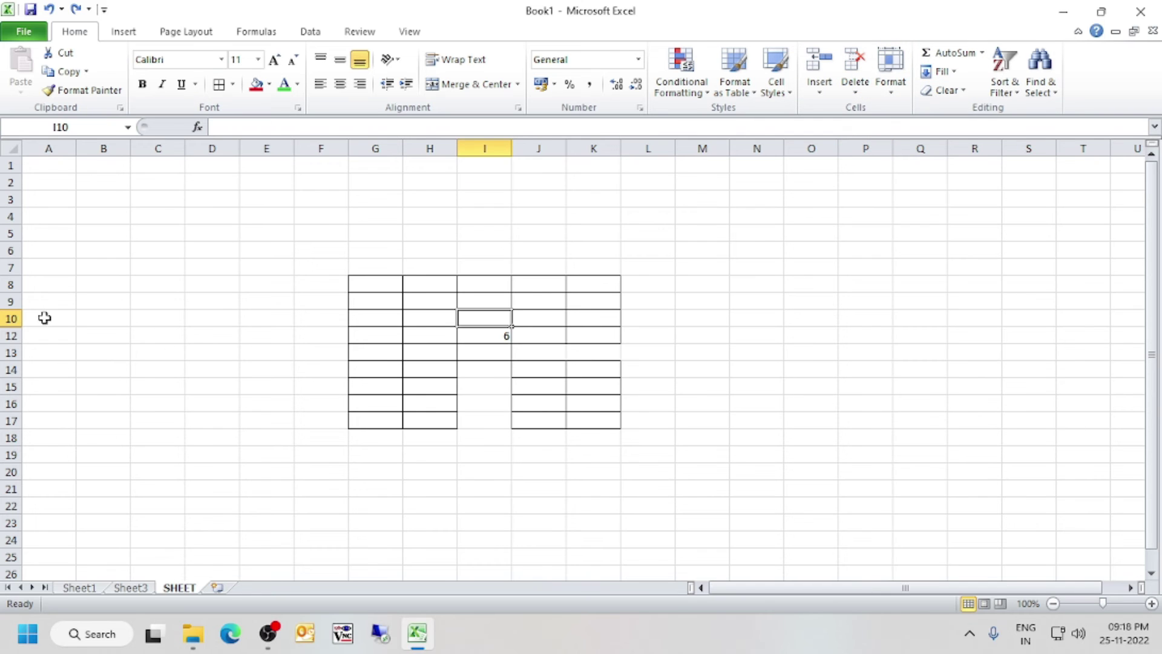
drag(20, 327, 12, 380)
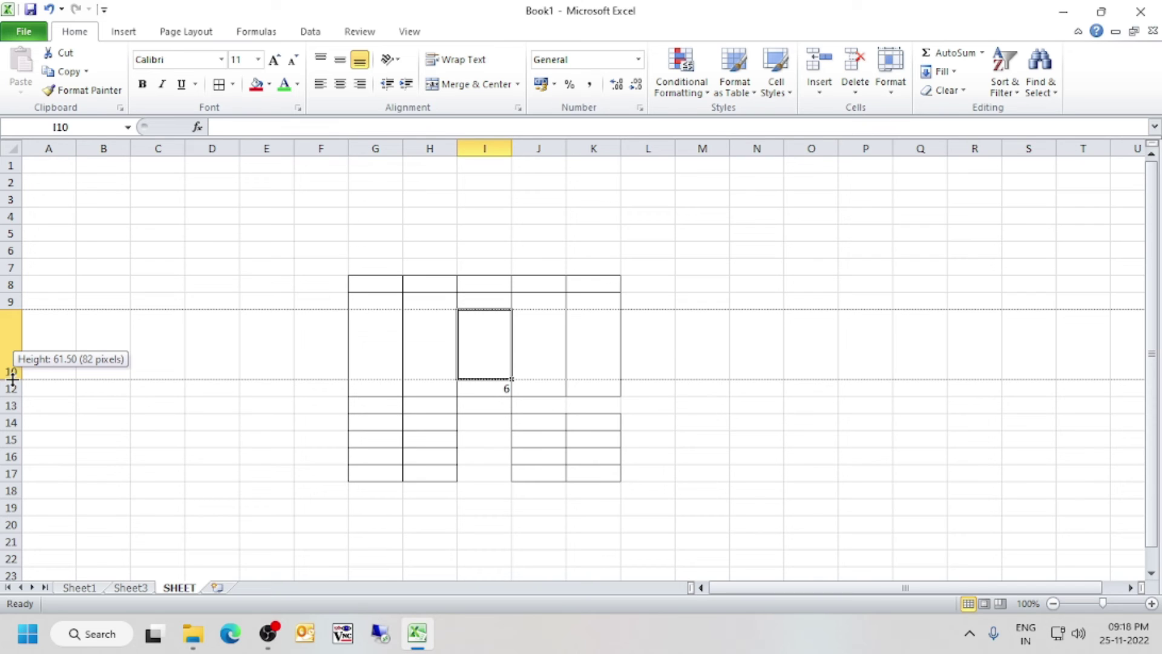
drag(12, 380, 12, 379)
click(304, 353)
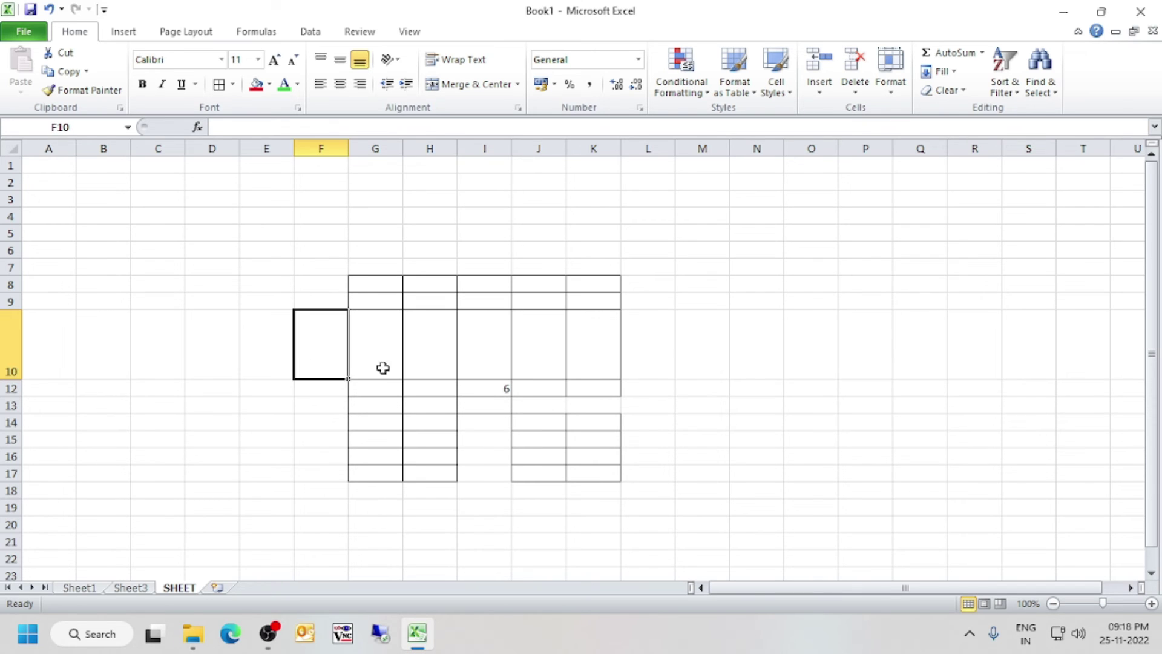
Apply AutoFit Row Height to row 10 from cell F10
click(900, 103)
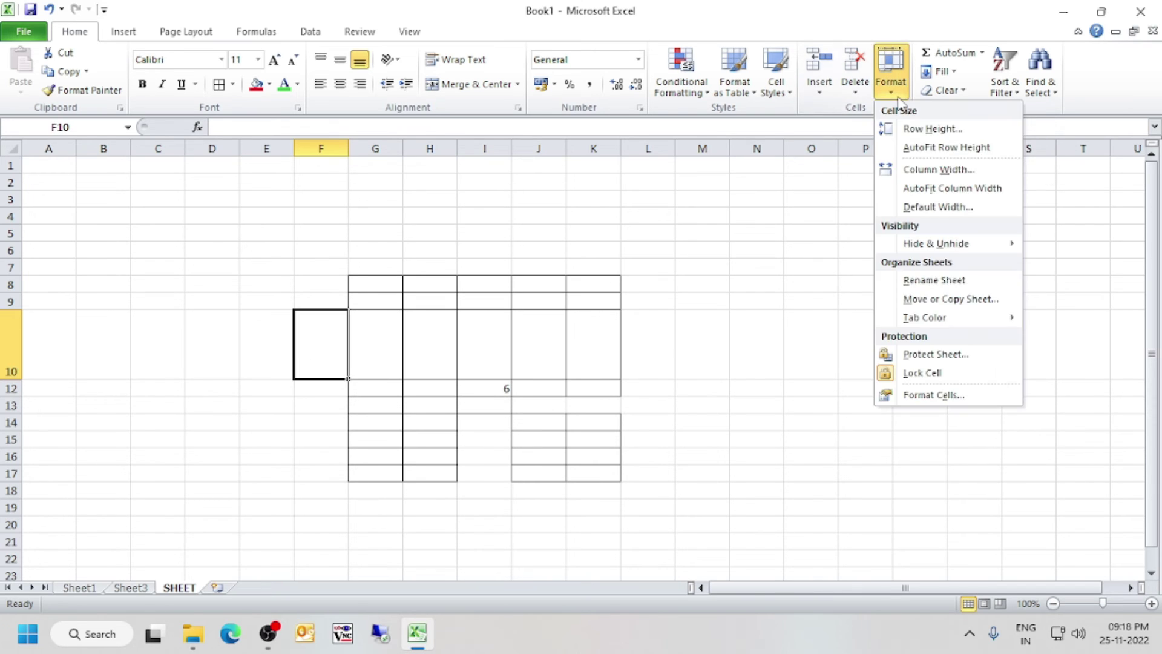
click(924, 148)
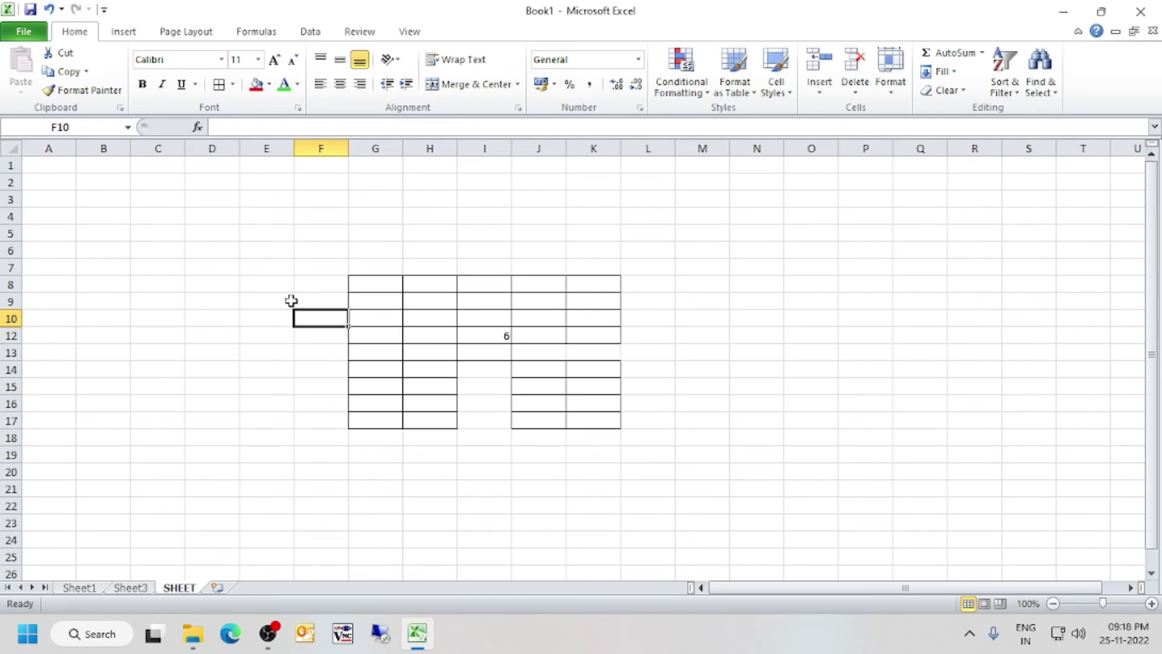
drag(14, 327, 13, 327)
Select cell H5 and set a larger column width for column H
click(896, 90)
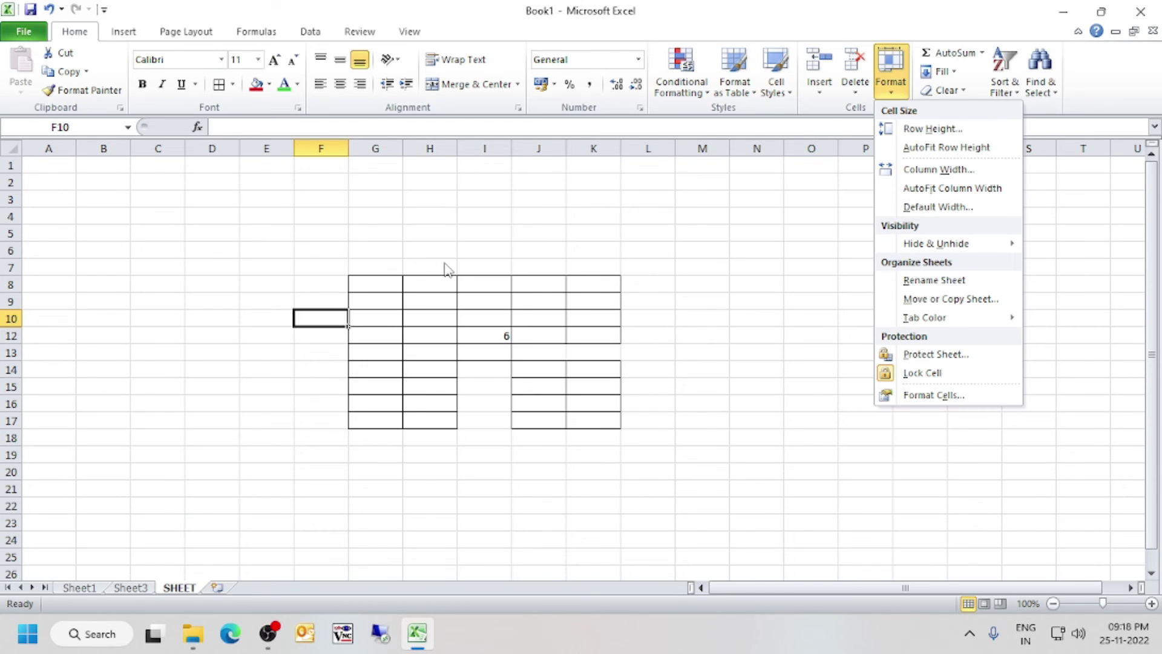
click(429, 233)
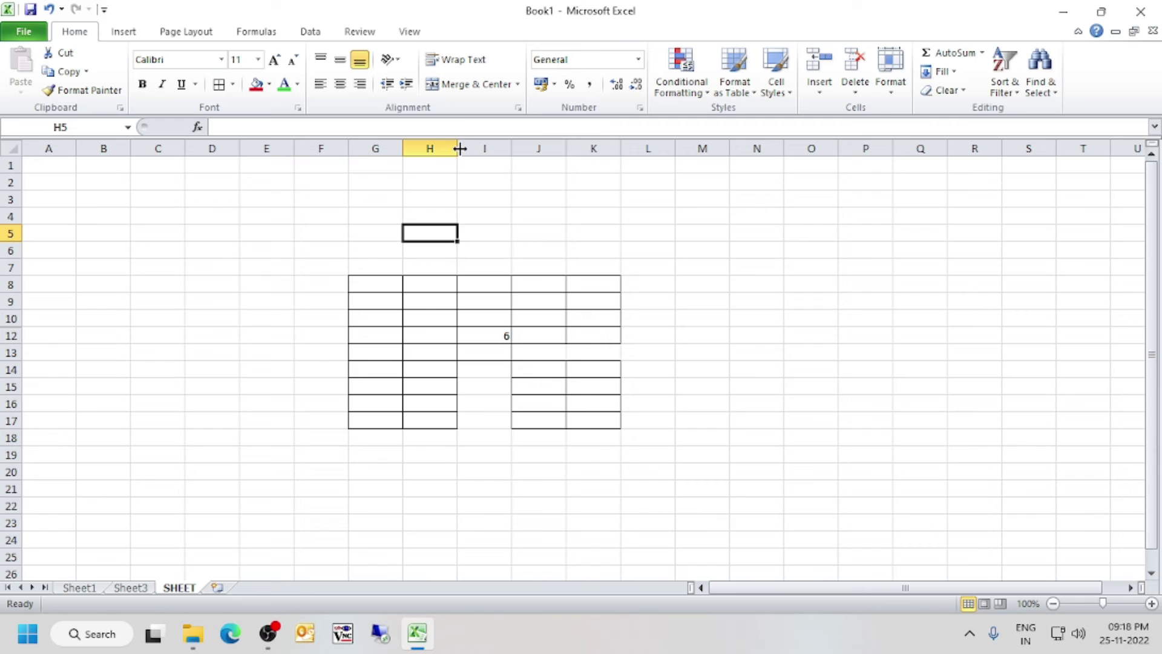
drag(455, 149, 456, 149)
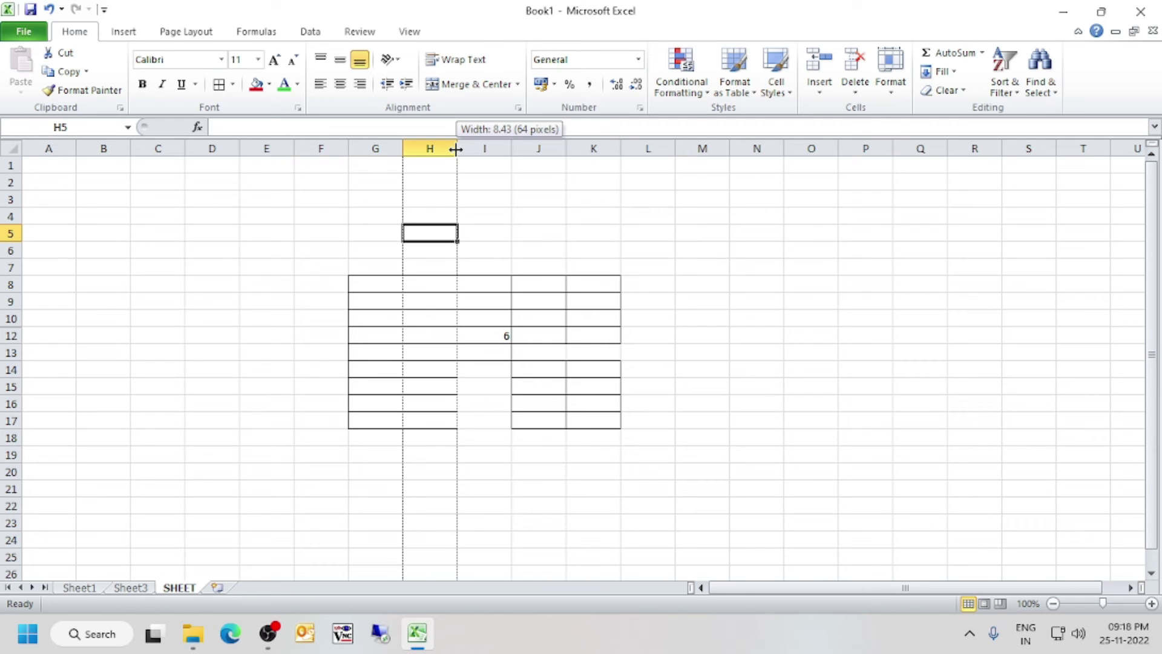
drag(455, 149, 456, 149)
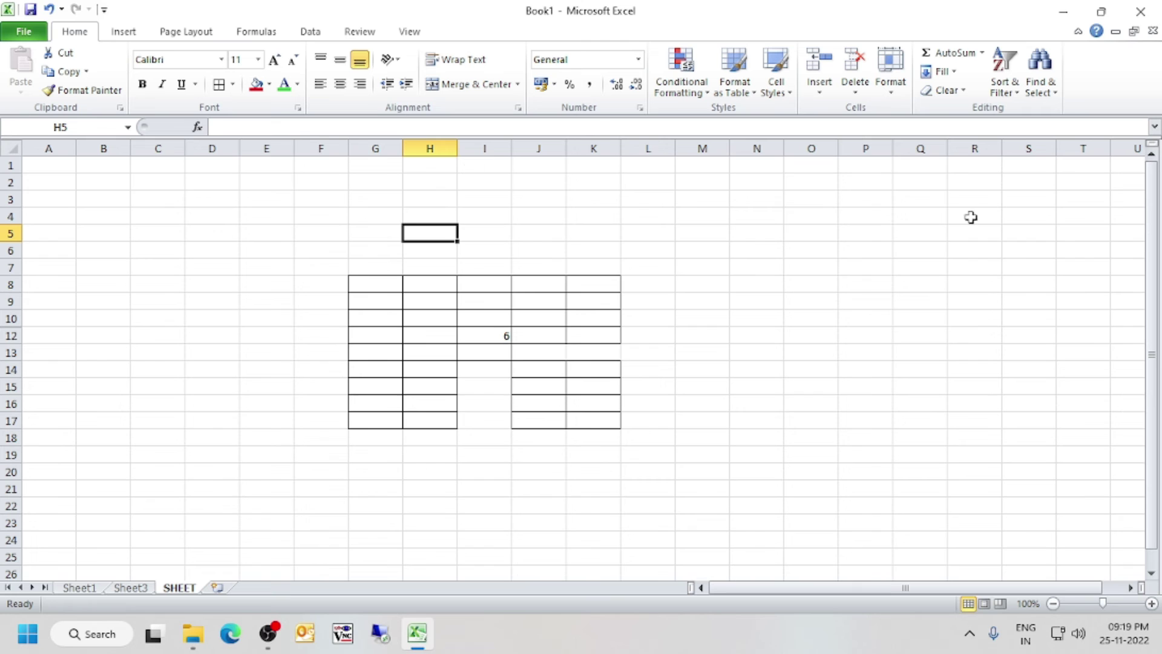
click(895, 95)
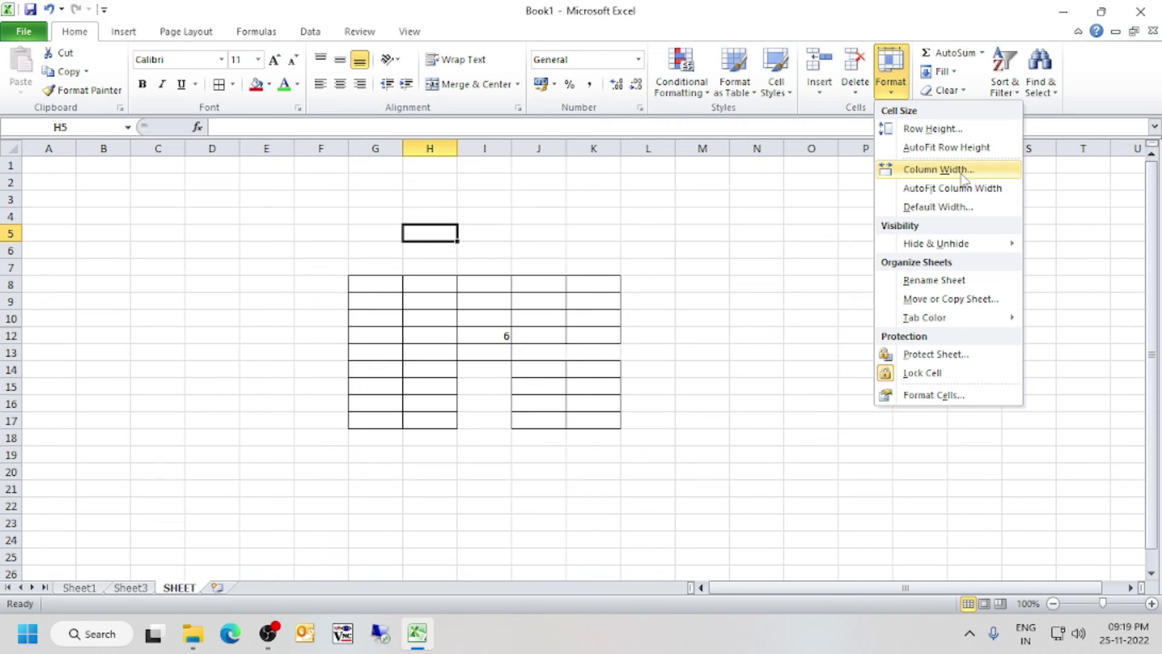
click(939, 169)
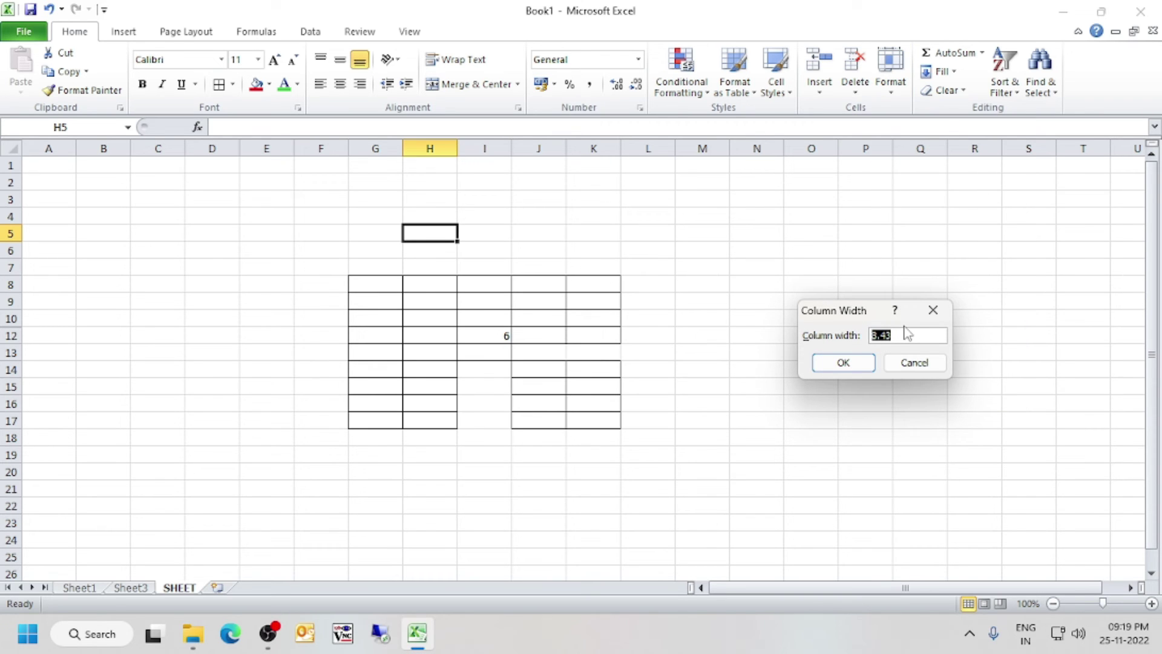
key(Return)
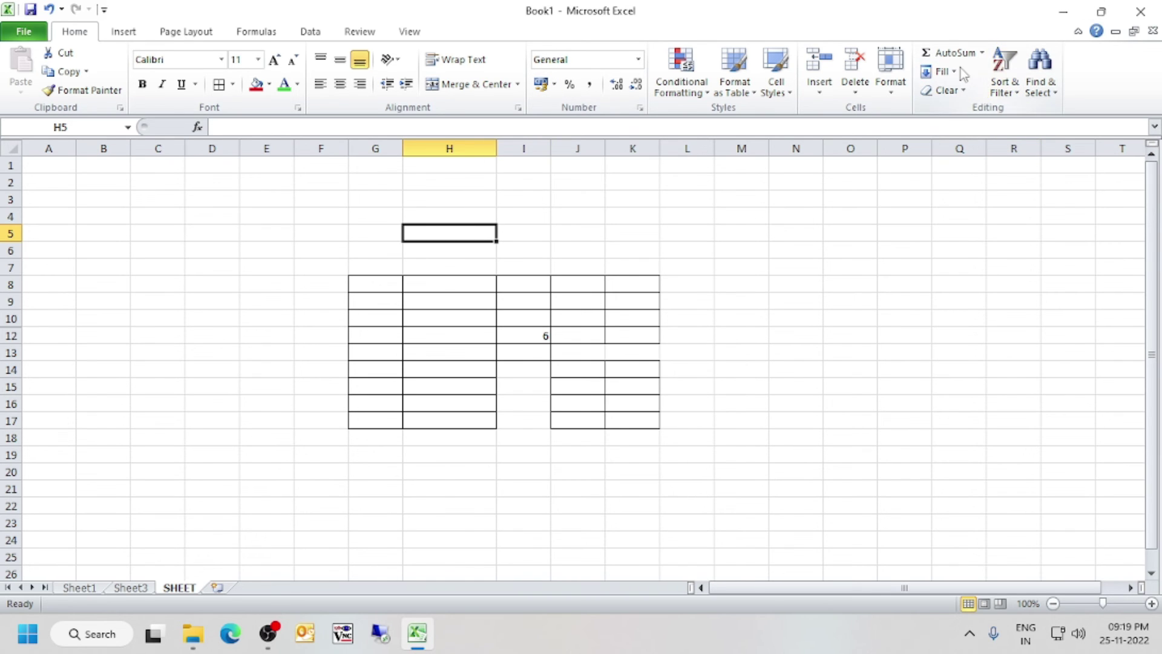
Try to fit column H by applying AutoFit Column Width from cell H5
click(893, 95)
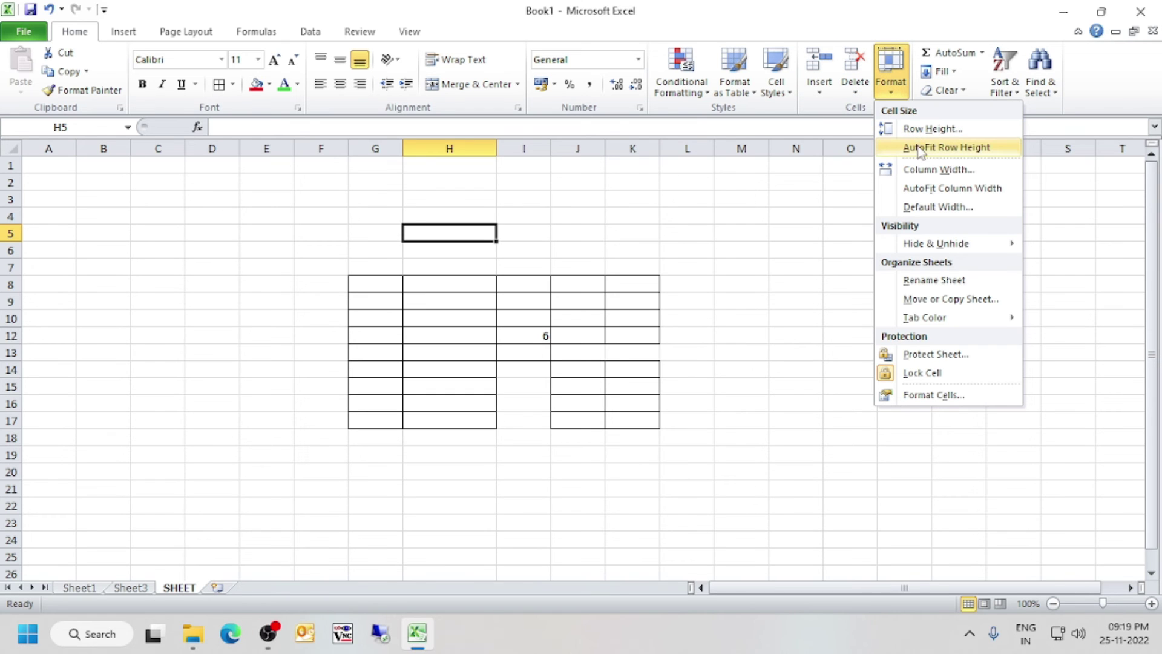
click(922, 190)
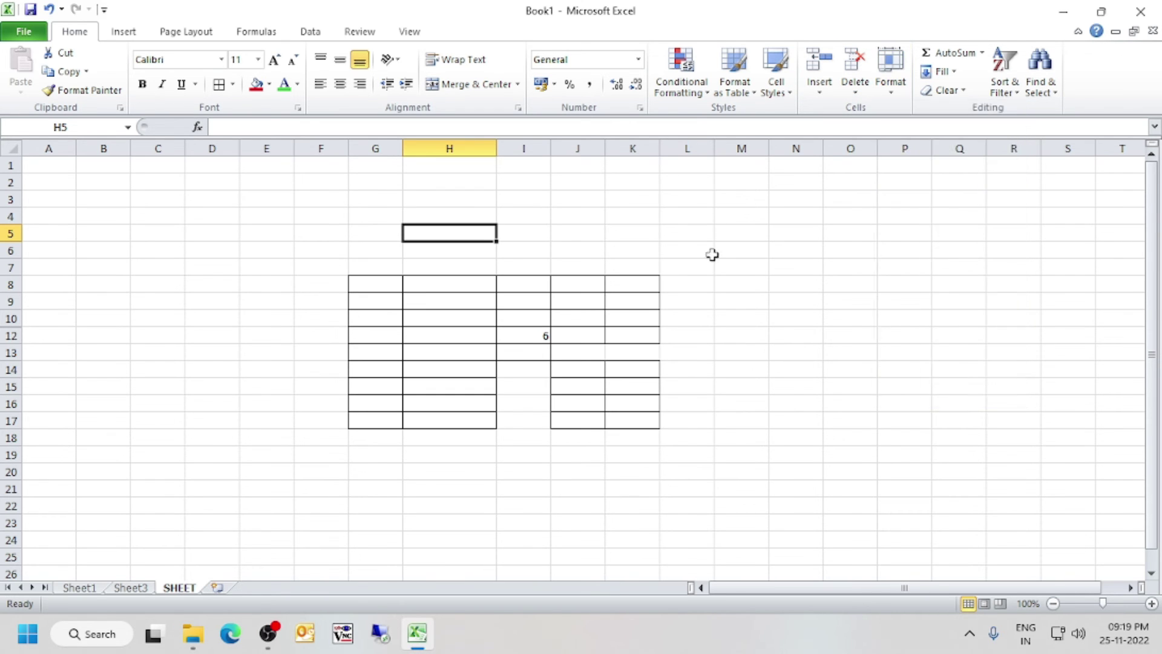
click(895, 99)
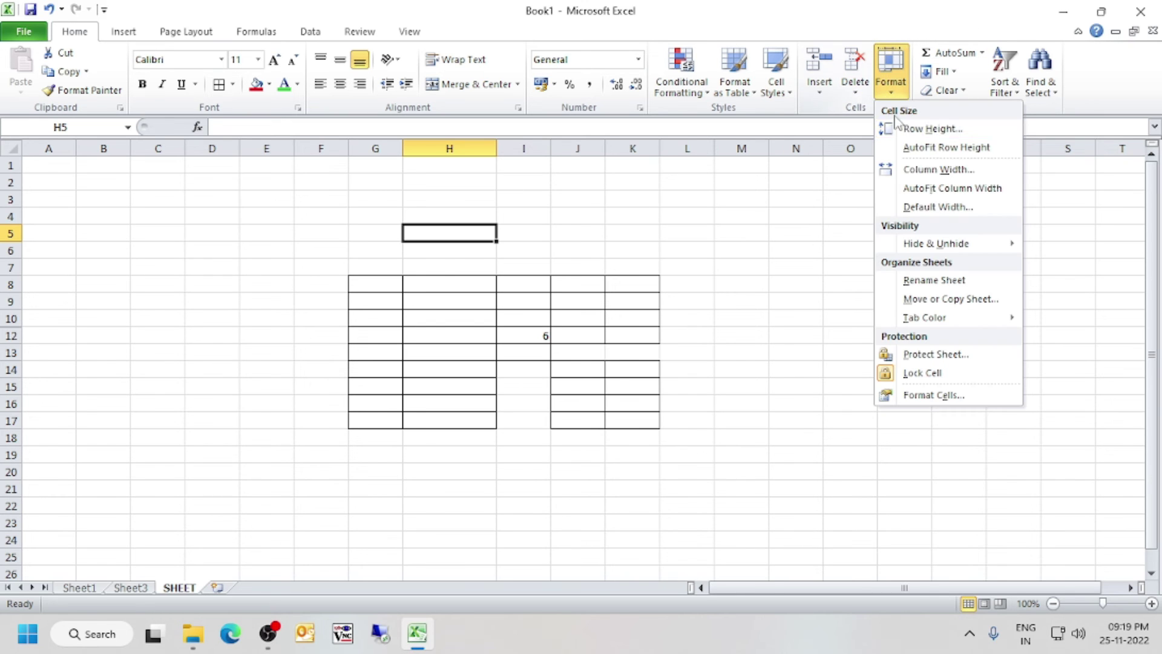
click(931, 199)
click(495, 150)
click(495, 151)
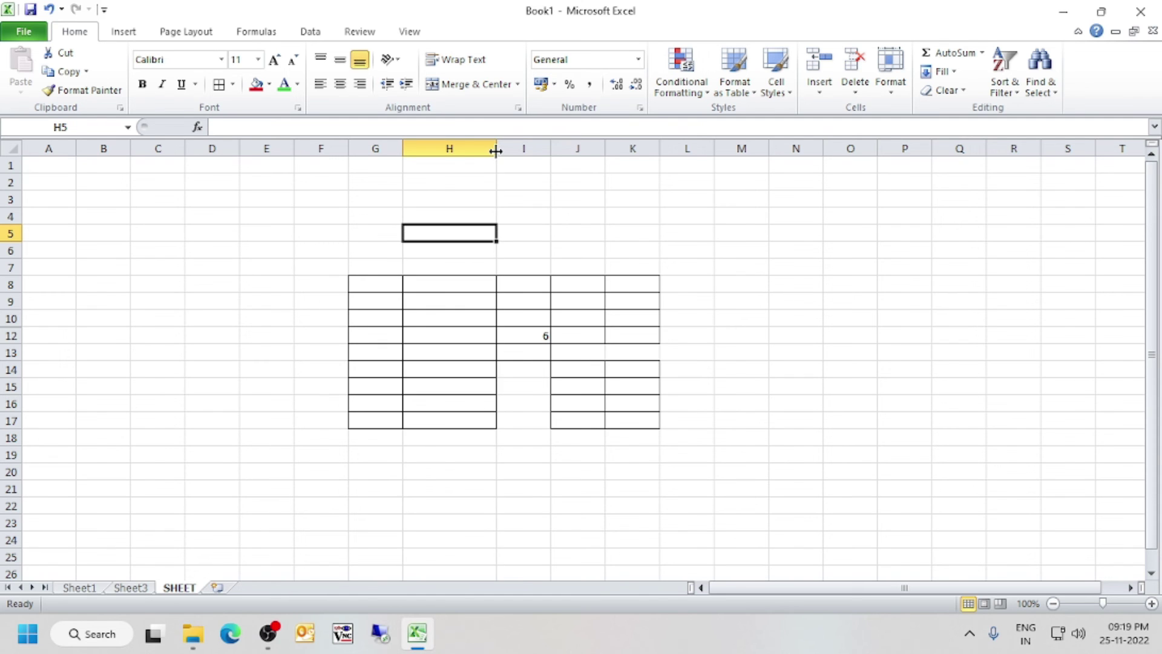
click(496, 149)
Select all of column H and try AutoFit Column Width on it
click(448, 149)
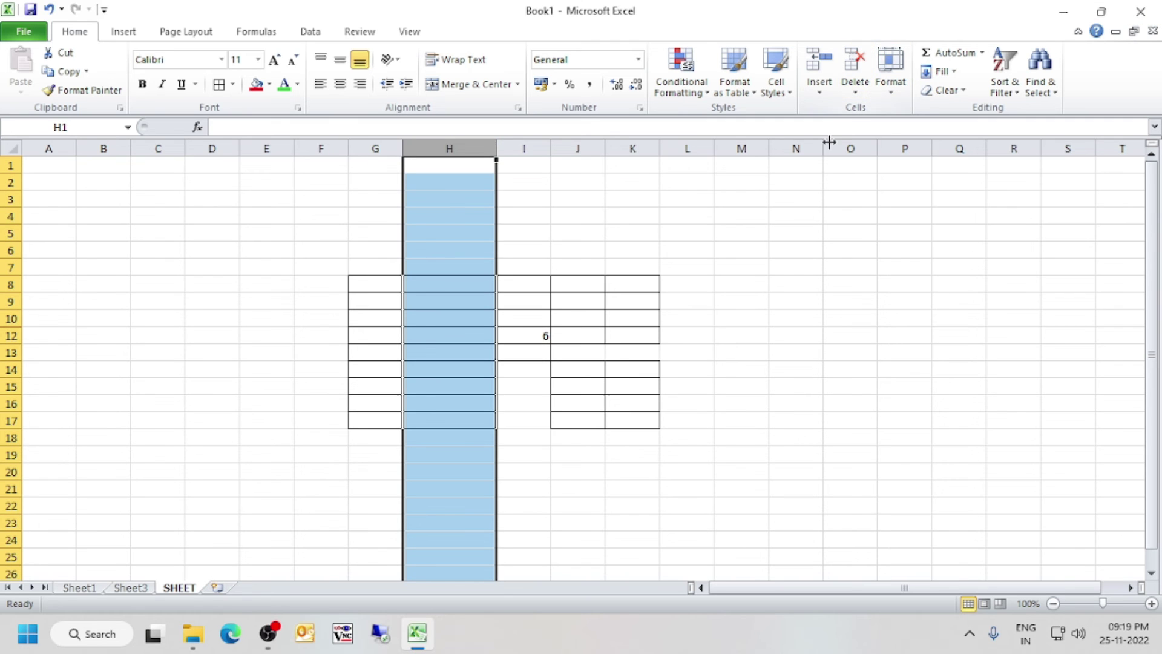
click(893, 97)
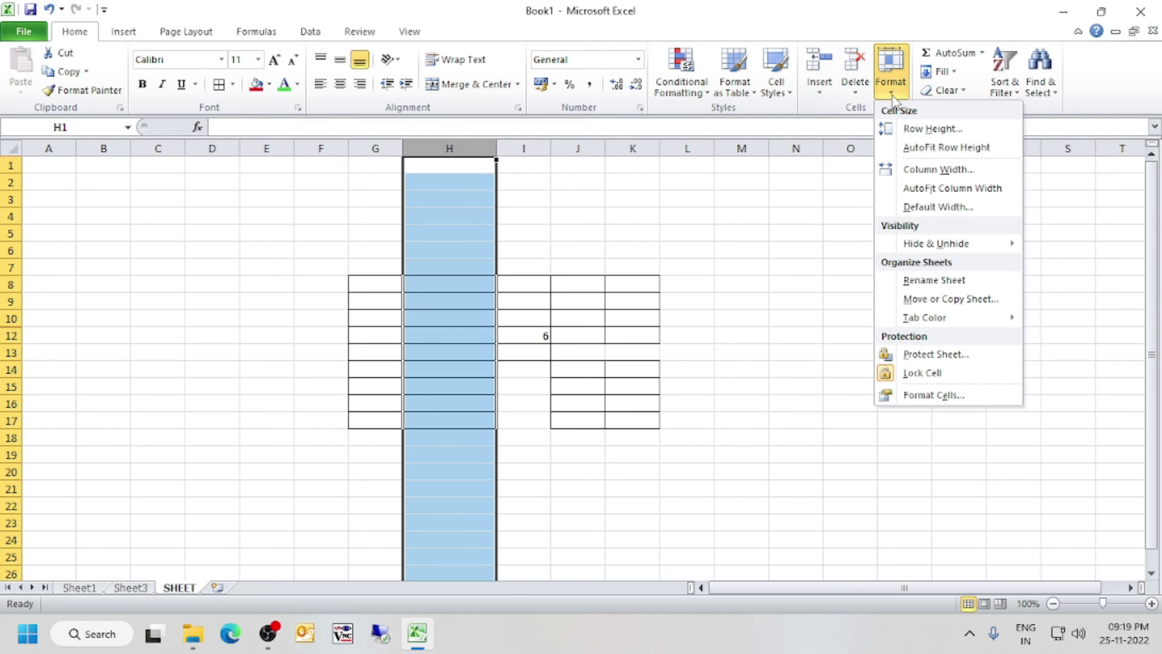
click(925, 188)
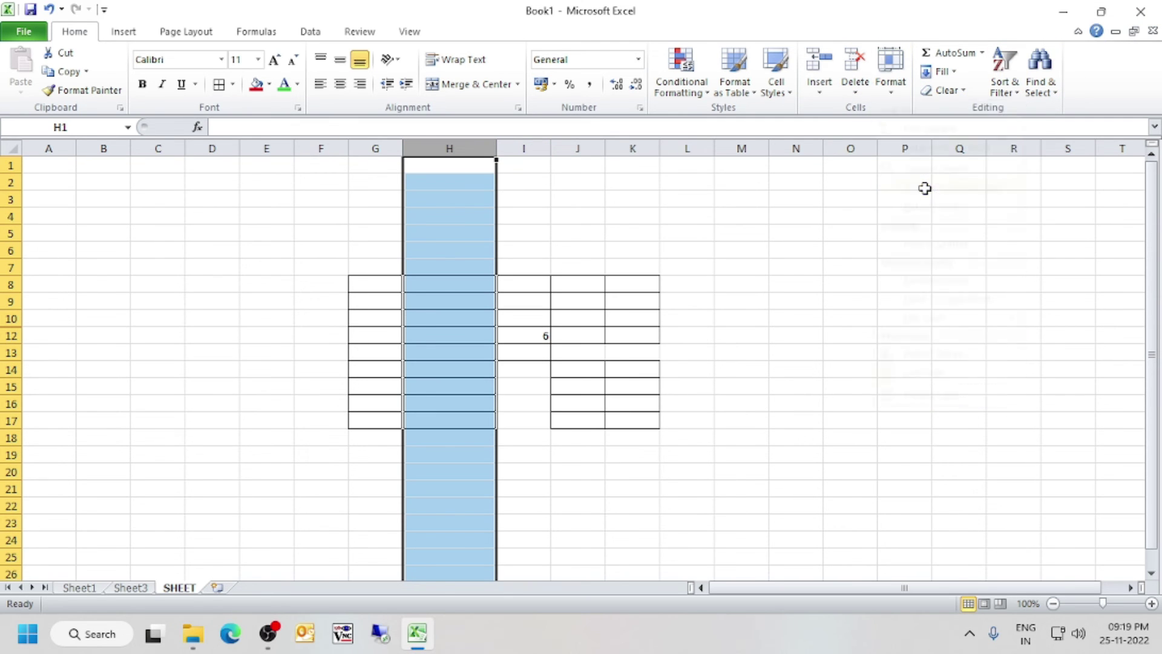
Try to reset the selected column H by accepting the standard column width of 8.43
click(892, 96)
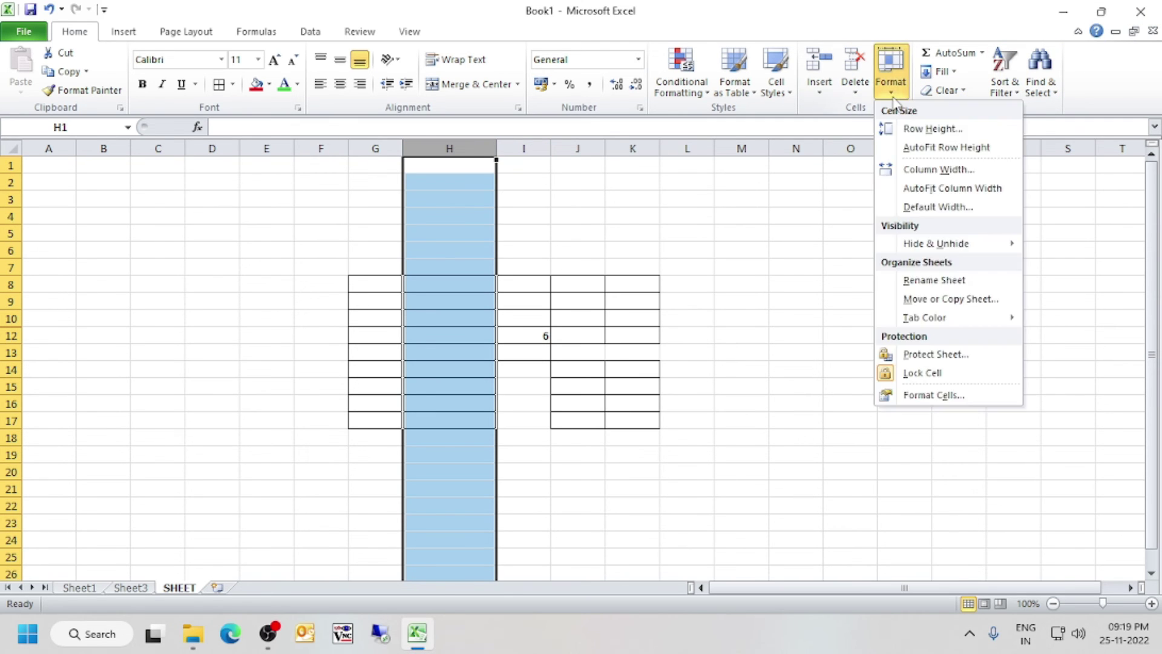
click(960, 208)
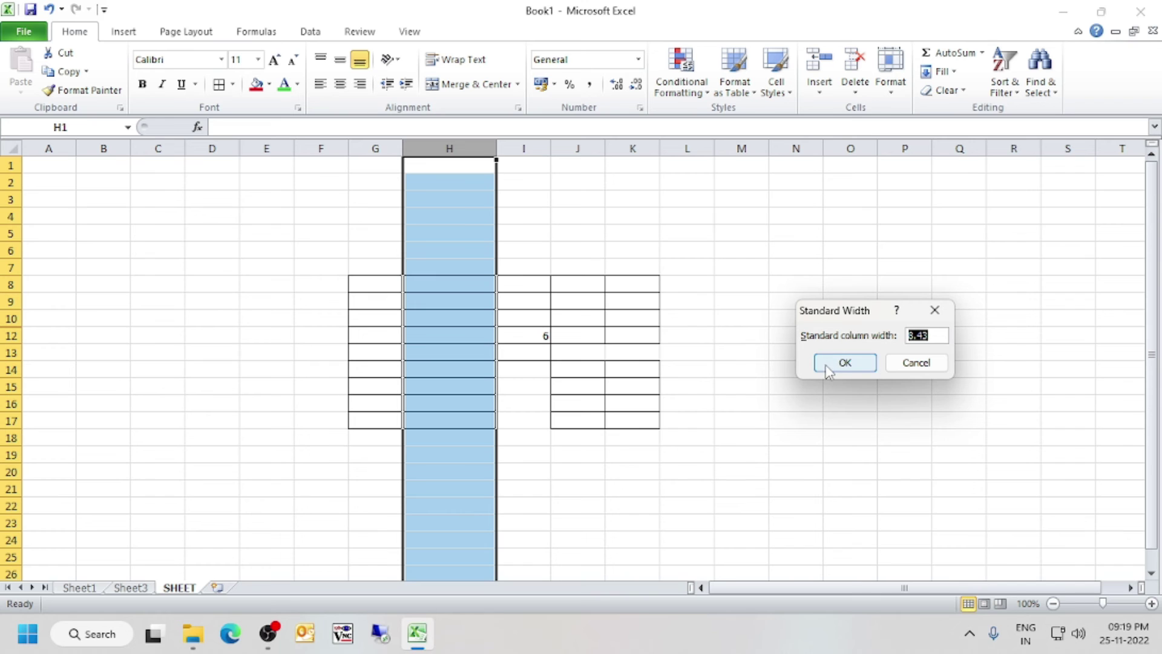
click(915, 362)
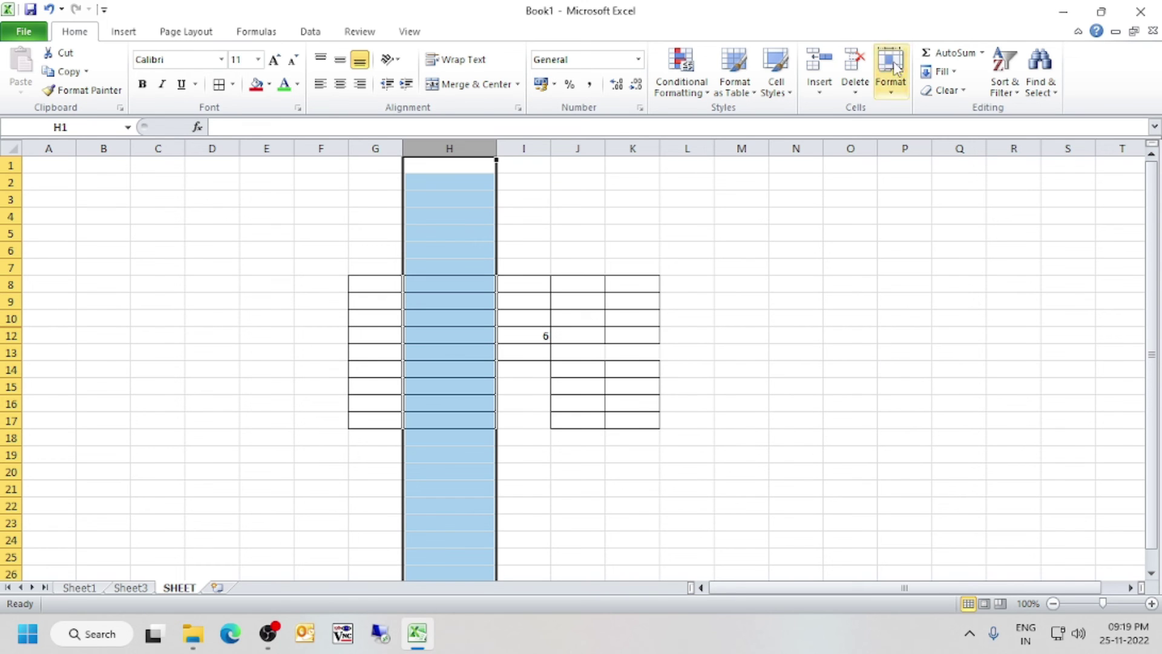
click(862, 102)
click(892, 95)
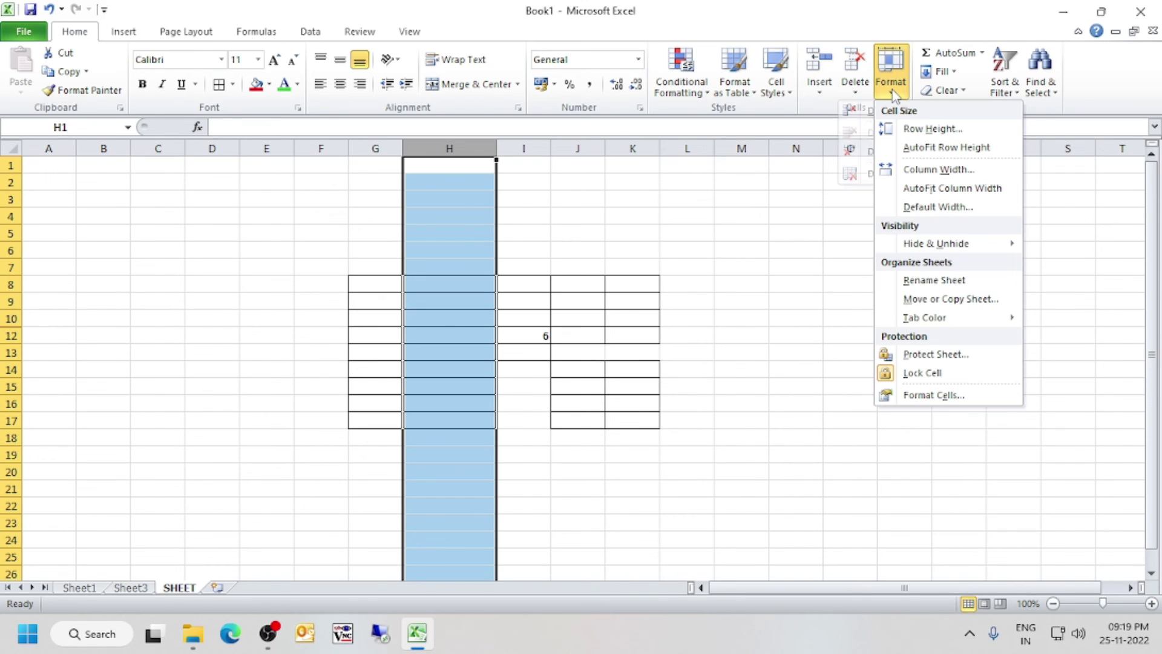
click(925, 213)
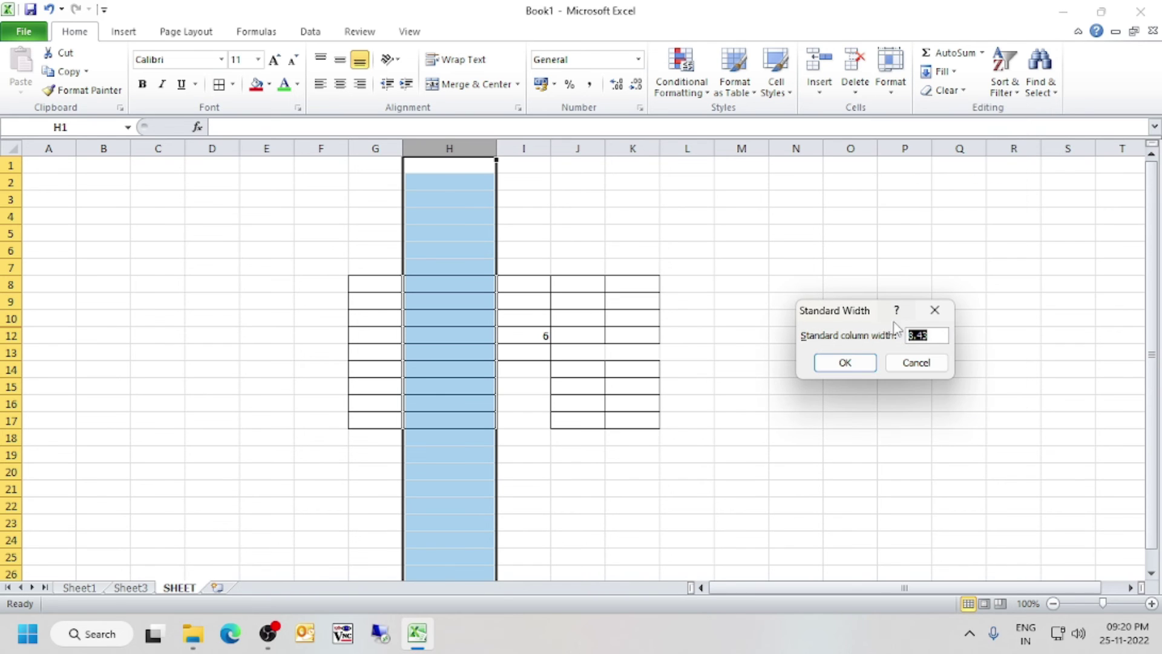
click(845, 363)
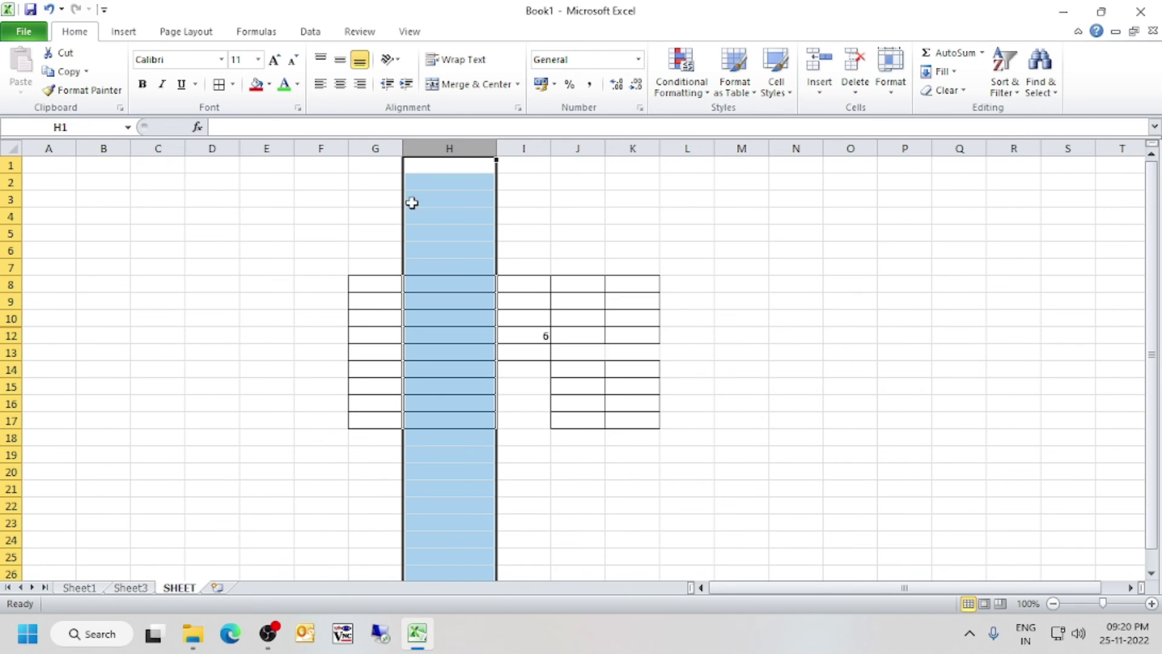
Select cell H4 and try applying the default column width from there
click(443, 213)
click(492, 147)
scroll(533, 329, down, 7)
scroll(464, 182, up, 7)
click(443, 211)
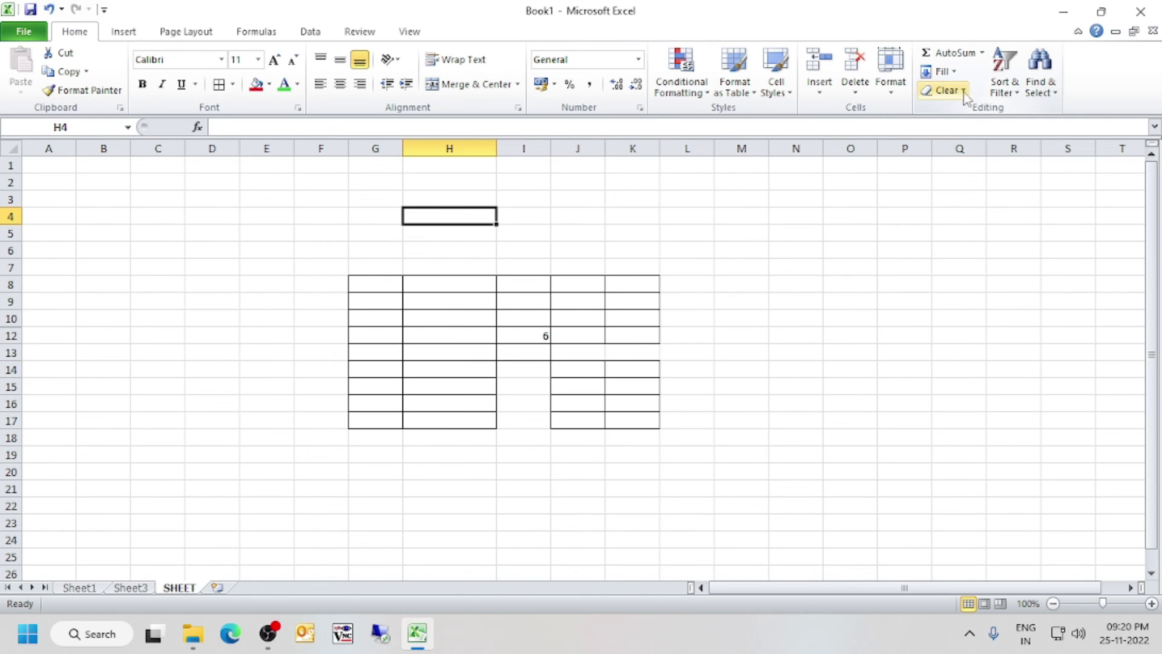
click(895, 91)
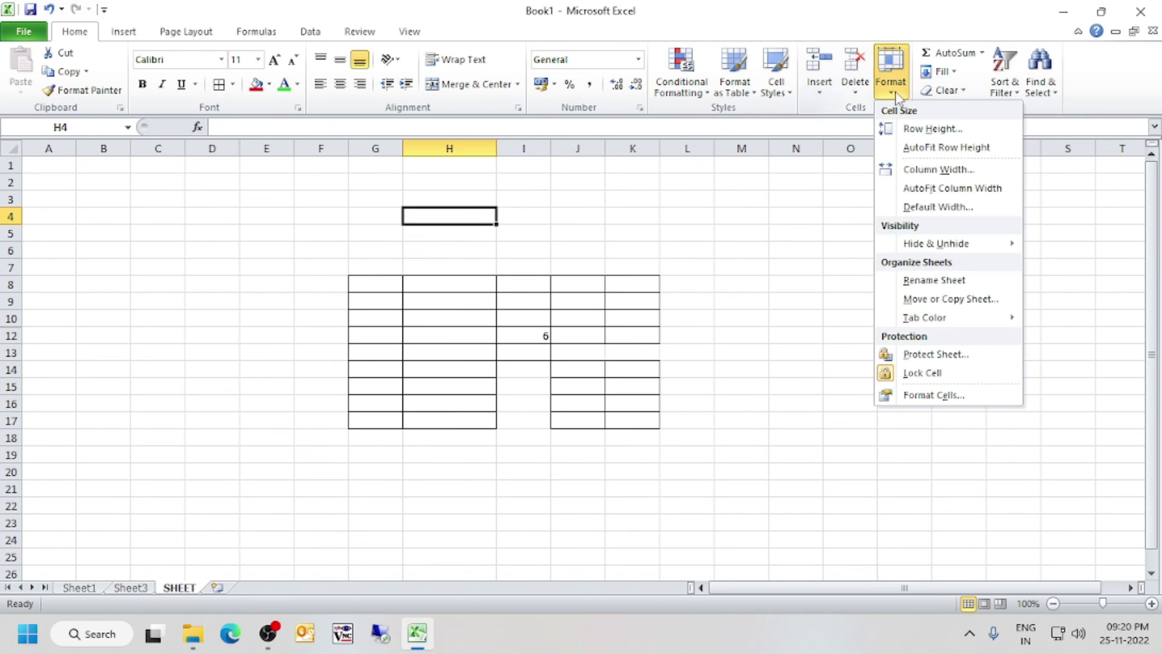
click(950, 212)
click(840, 359)
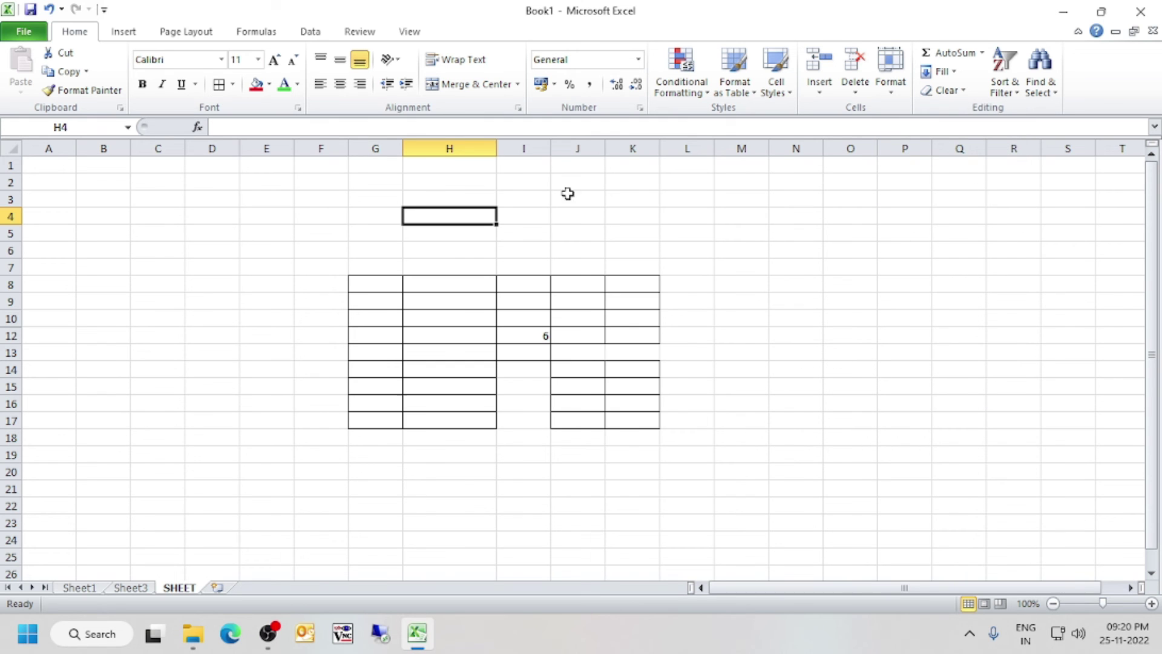
Select column H again and retry the default column width with the standard value of 8.43
click(489, 141)
click(894, 94)
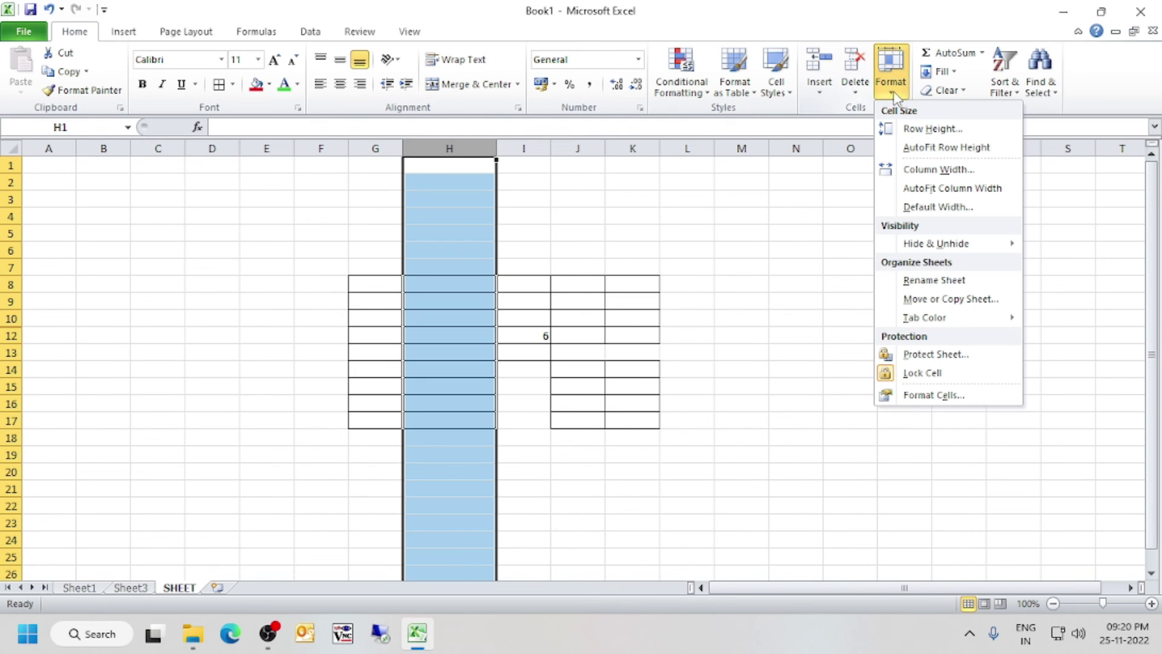
mouse_move(925, 251)
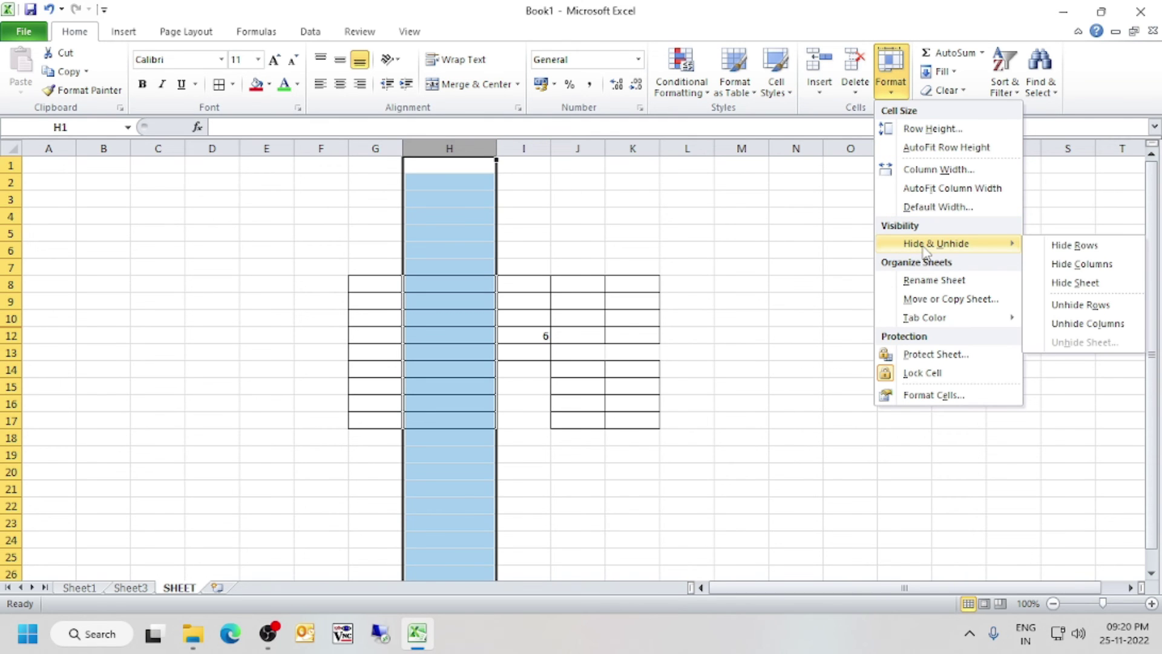
click(938, 206)
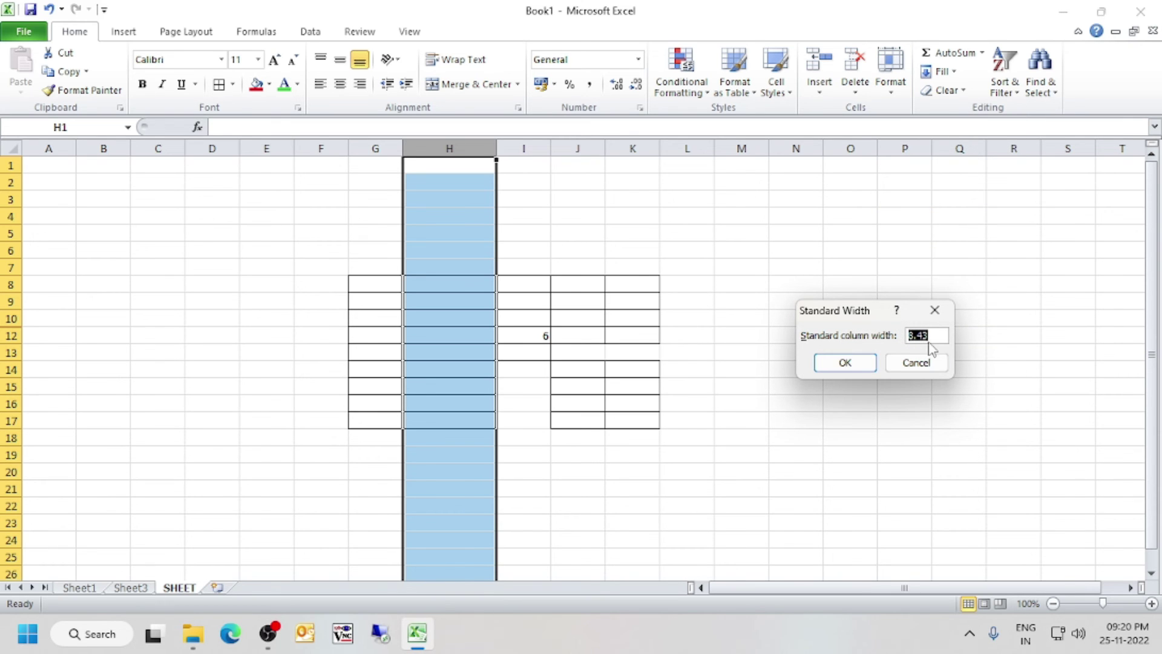
click(851, 365)
click(752, 360)
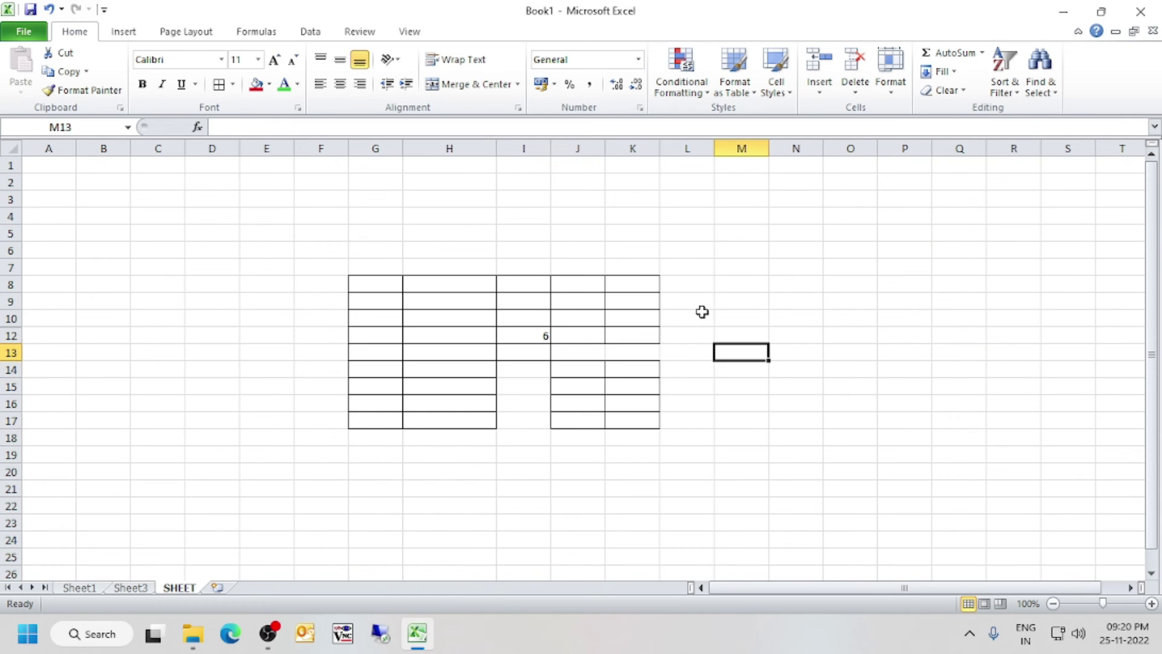
Widen column J to roughly three times its width and select cell J2
click(594, 138)
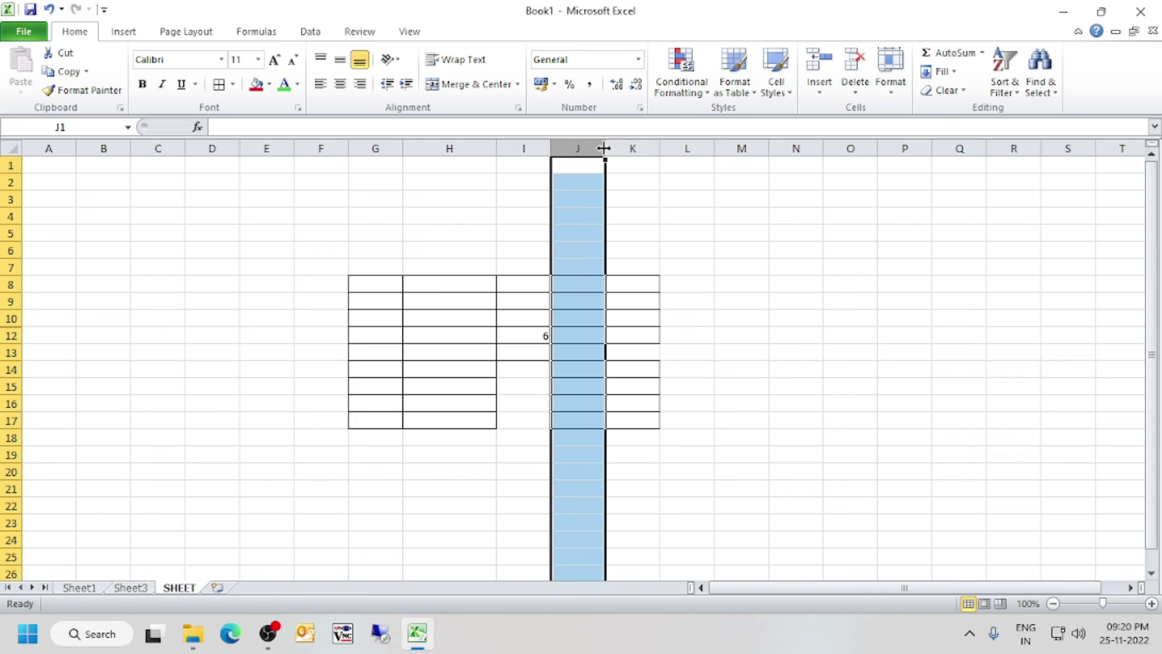
drag(605, 148, 718, 147)
click(628, 181)
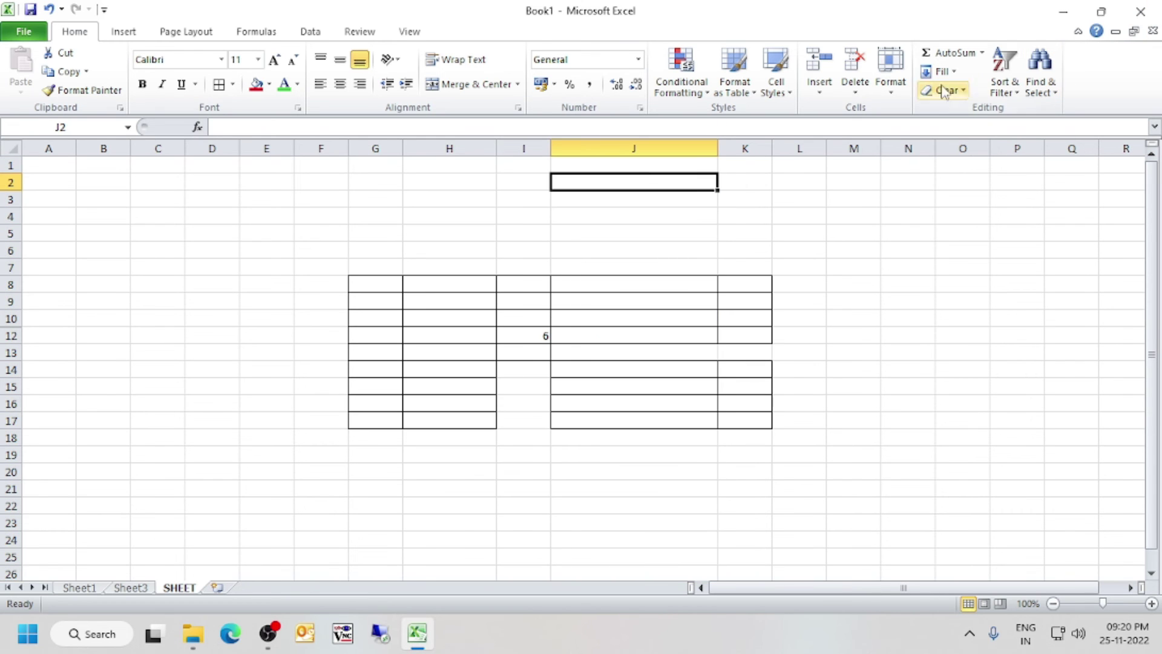
Try to narrow column J from cell J2 with the default width and AutoFit Column Width
click(888, 93)
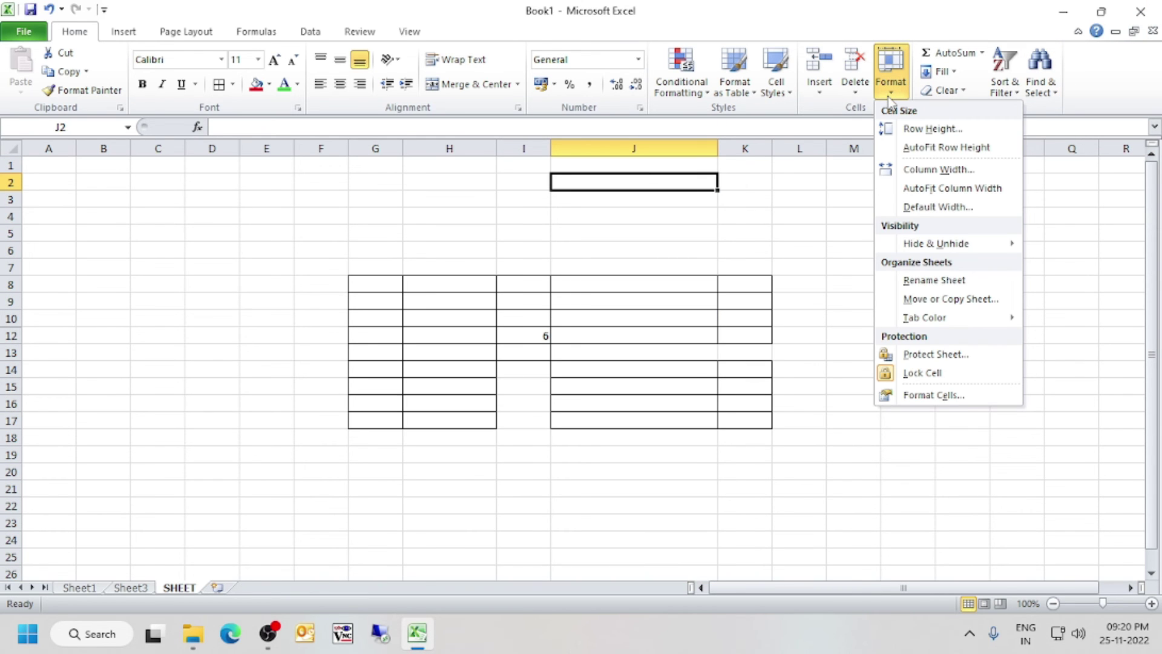
click(942, 208)
click(838, 361)
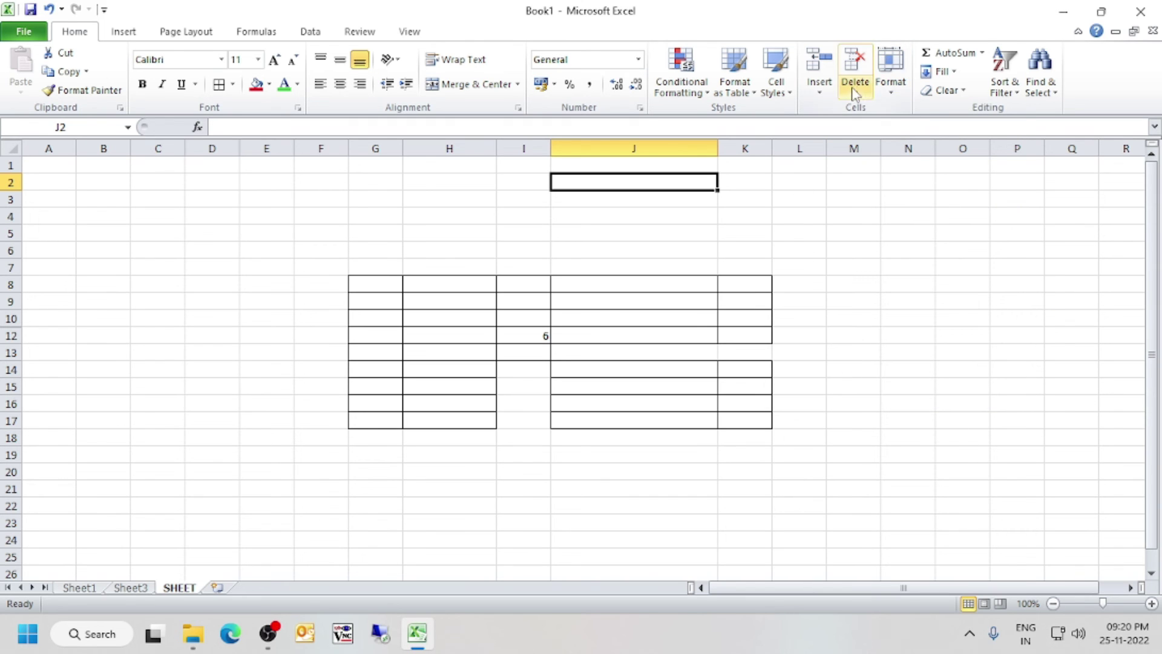
click(891, 92)
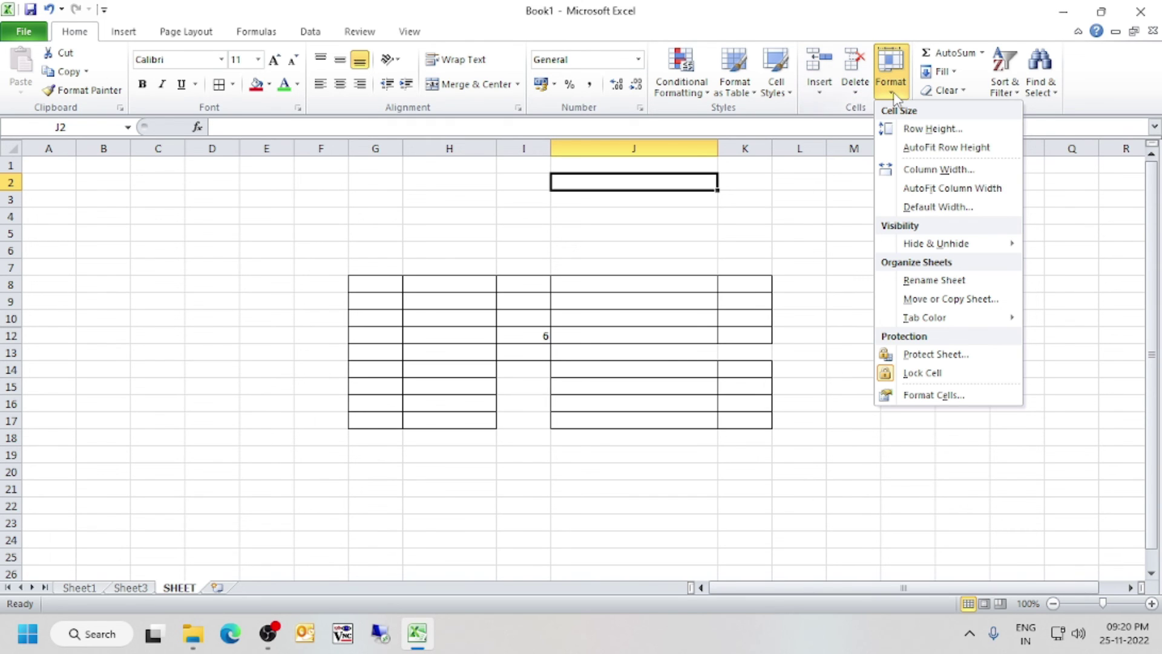
click(926, 188)
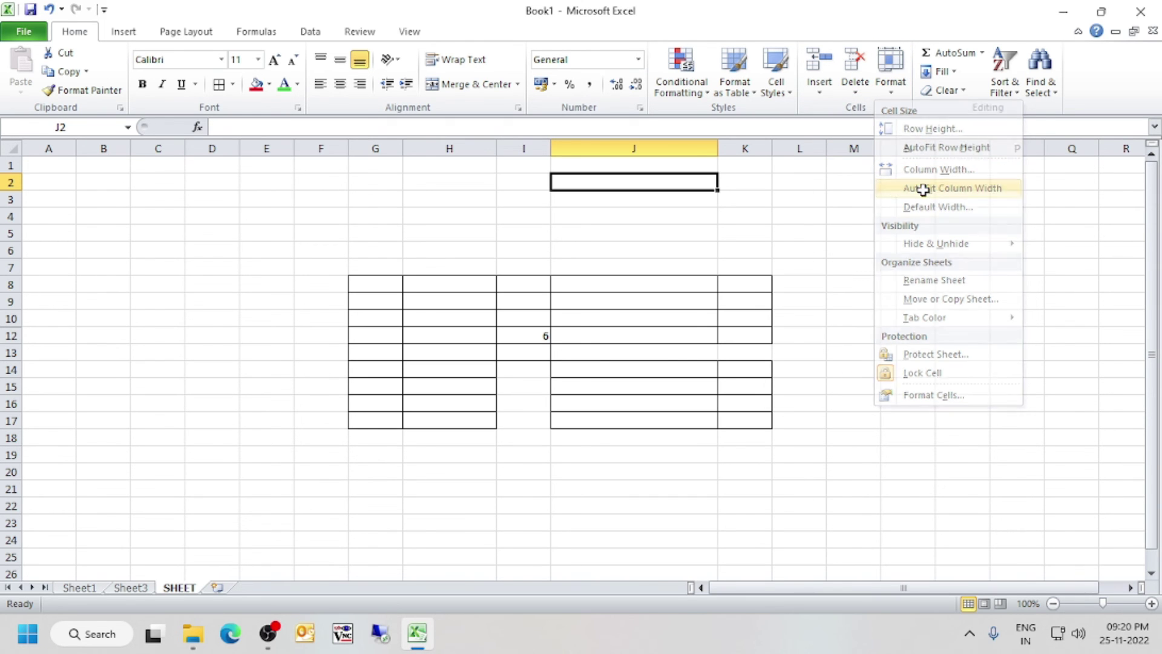
Accept the existing column width for cell J2 and retry the default width on it
click(896, 97)
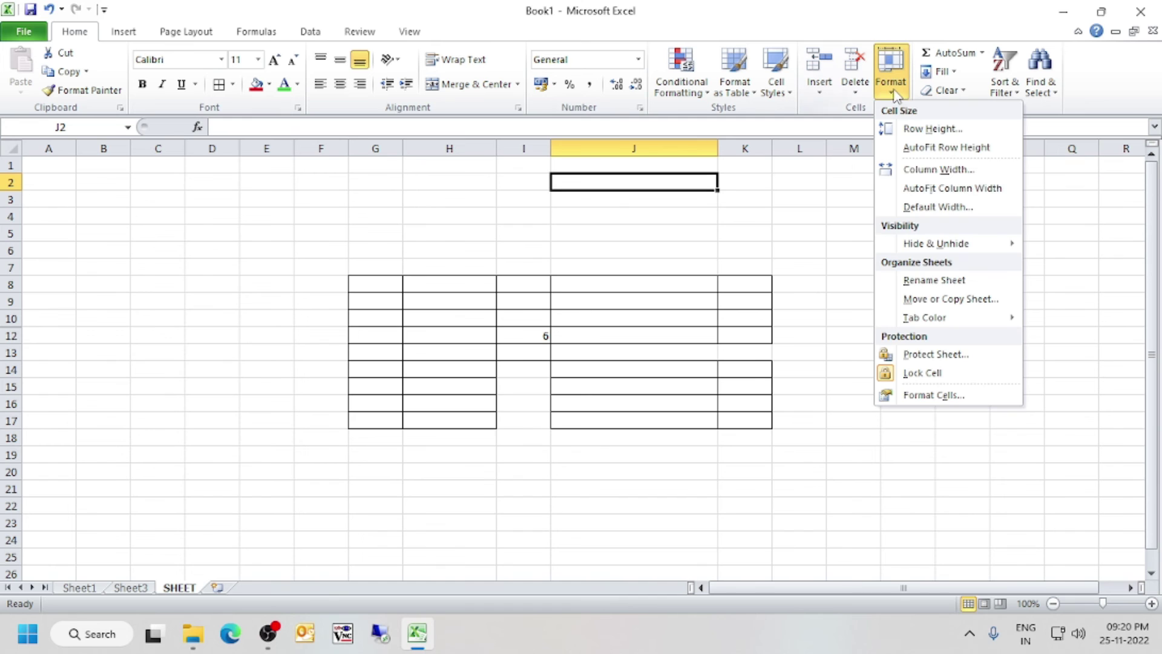
click(949, 174)
click(845, 363)
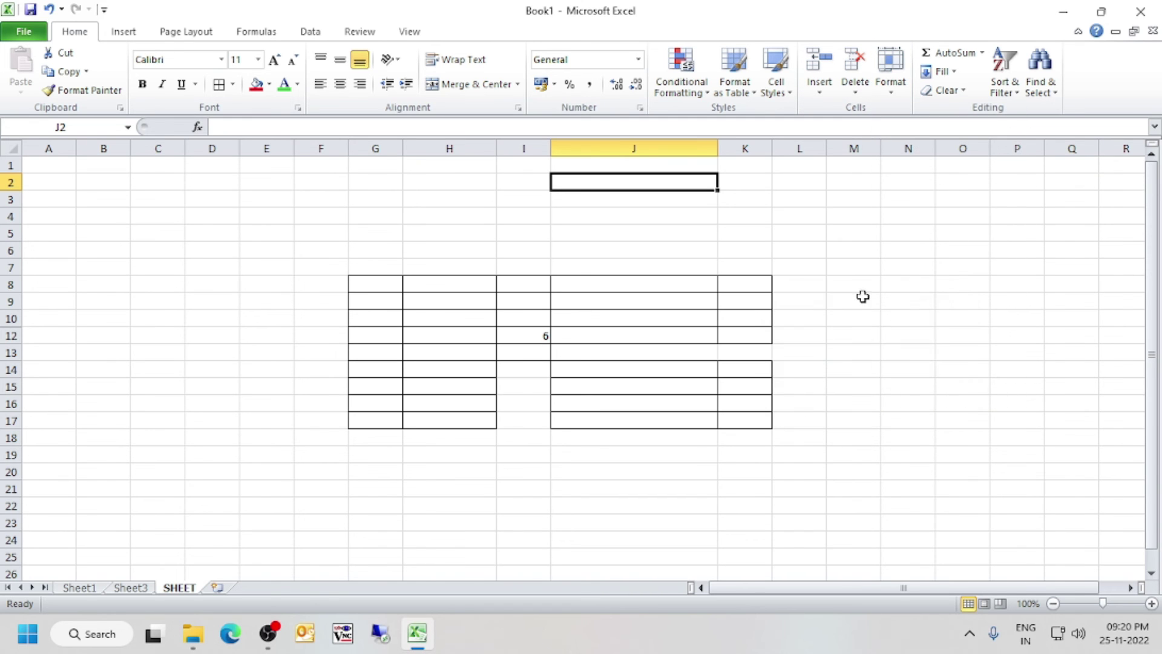
click(892, 90)
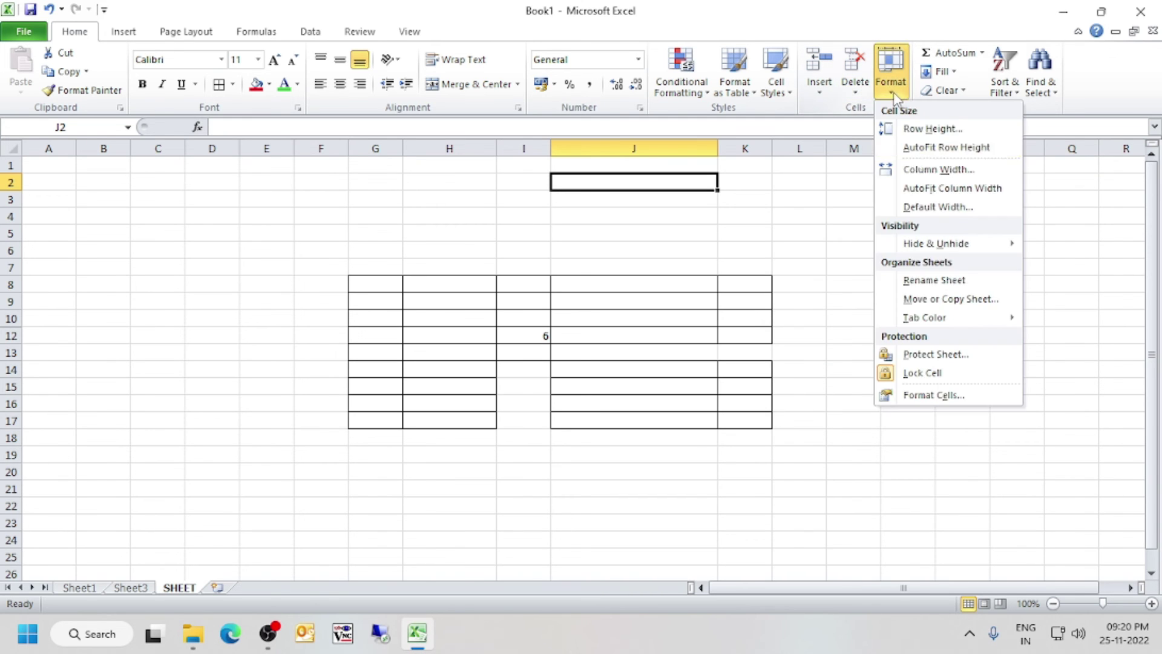
click(938, 207)
click(863, 366)
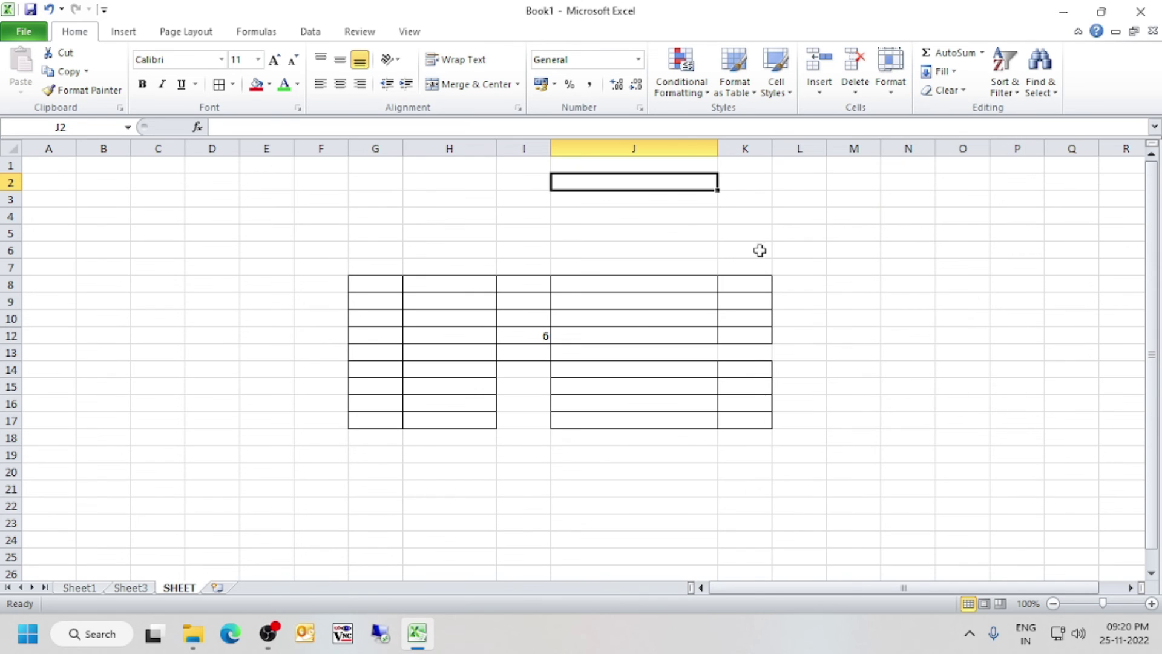
Select all of column J and try AutoFit Column Width and the standard column width of 8.43 on it
click(651, 147)
click(893, 91)
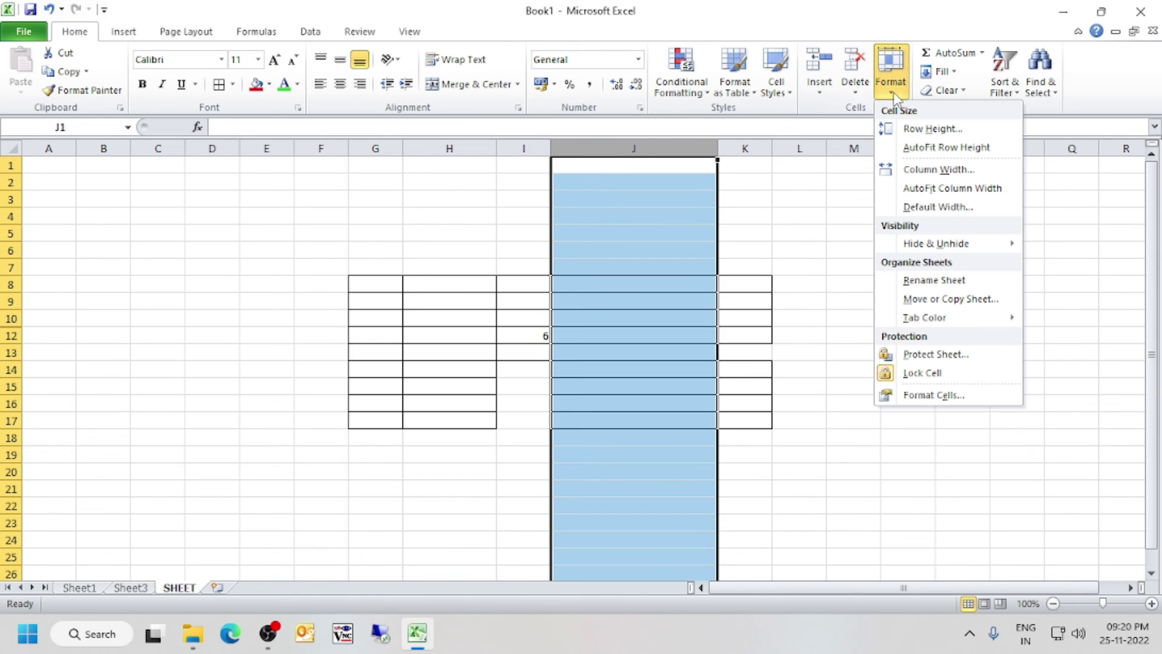
click(947, 193)
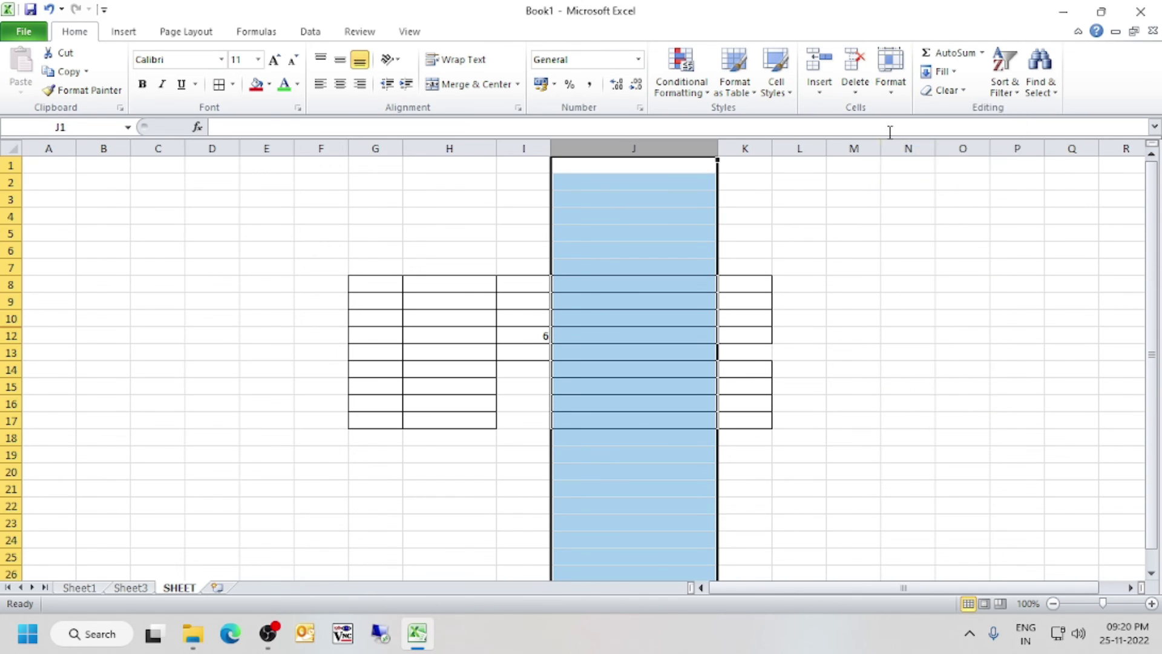
click(886, 97)
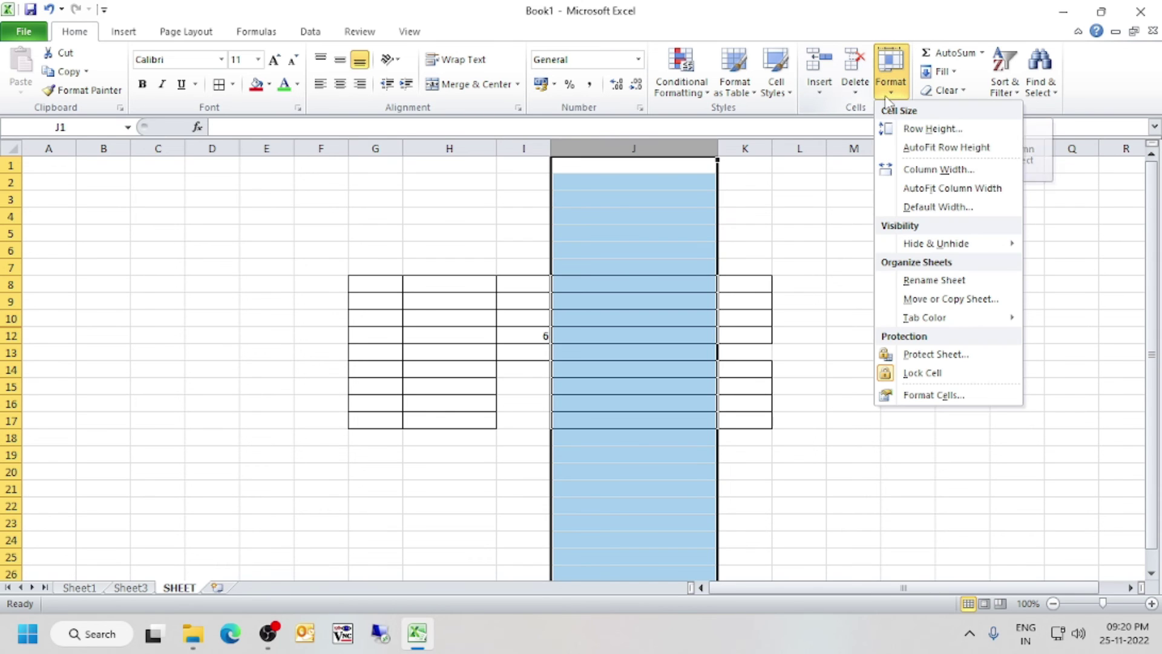
click(925, 209)
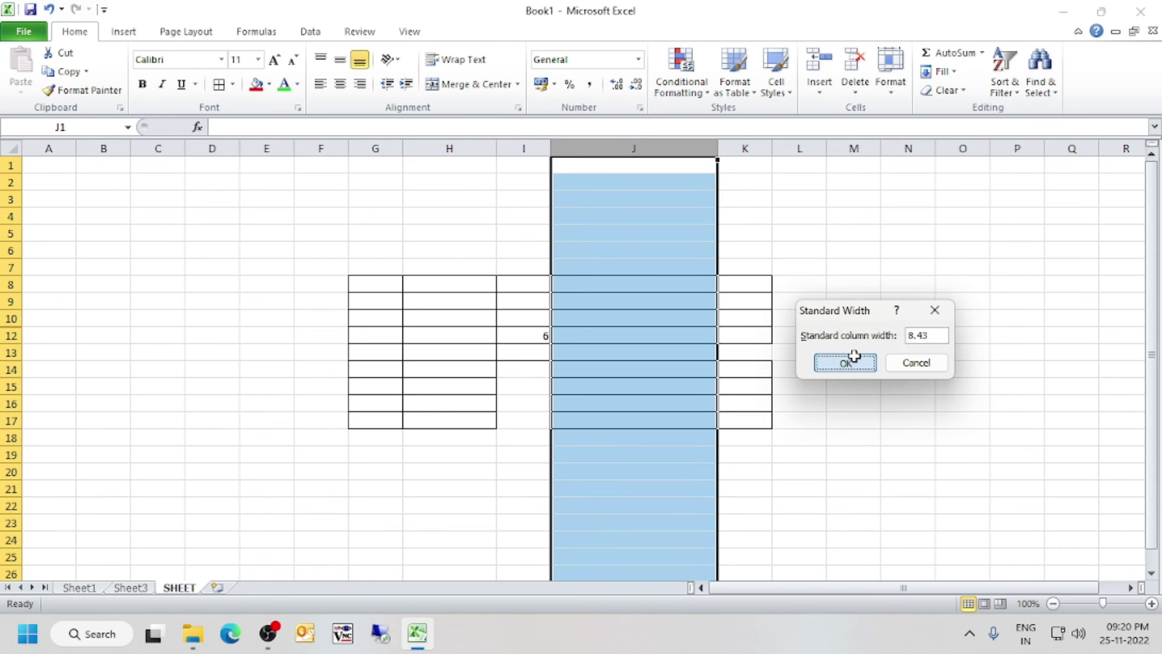
click(847, 360)
click(894, 94)
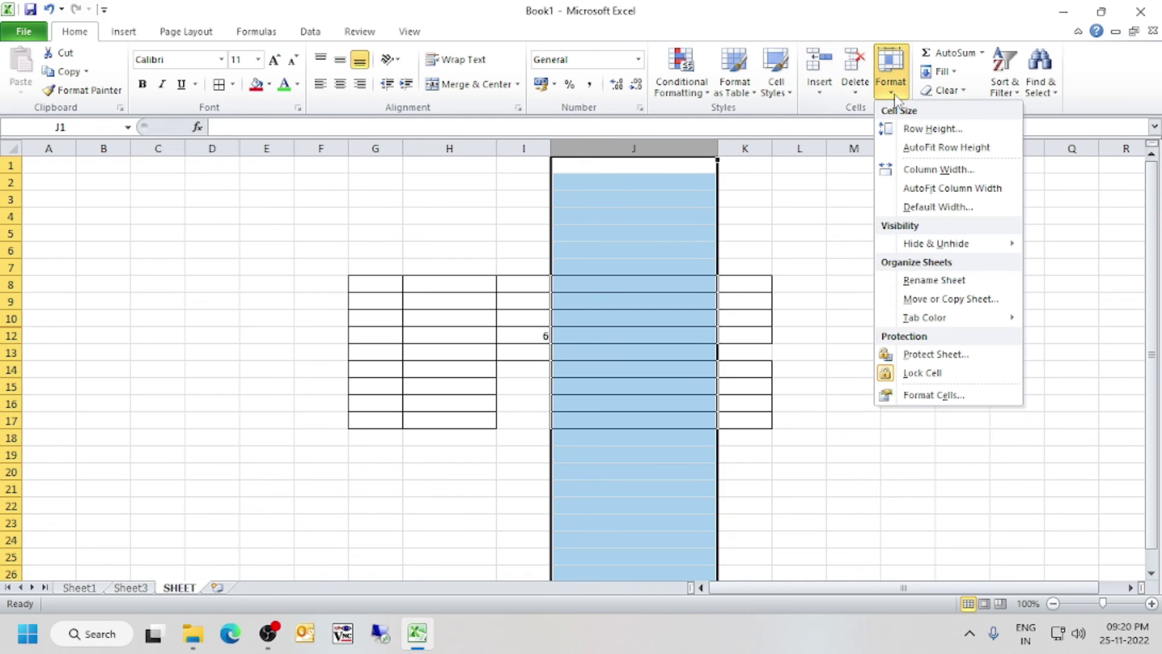
click(801, 285)
Widen column C by about half its width and select cell C17
drag(184, 147, 212, 149)
click(177, 260)
click(163, 419)
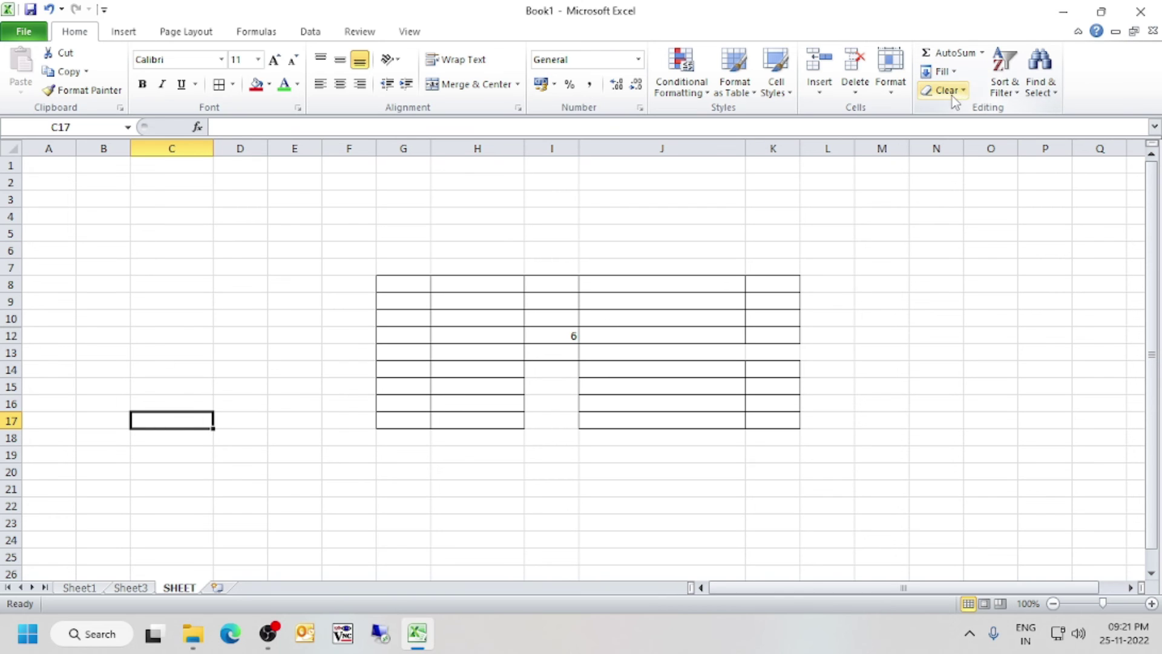
Try AutoFit Column Width and the default column width on column C from cell C17
click(891, 91)
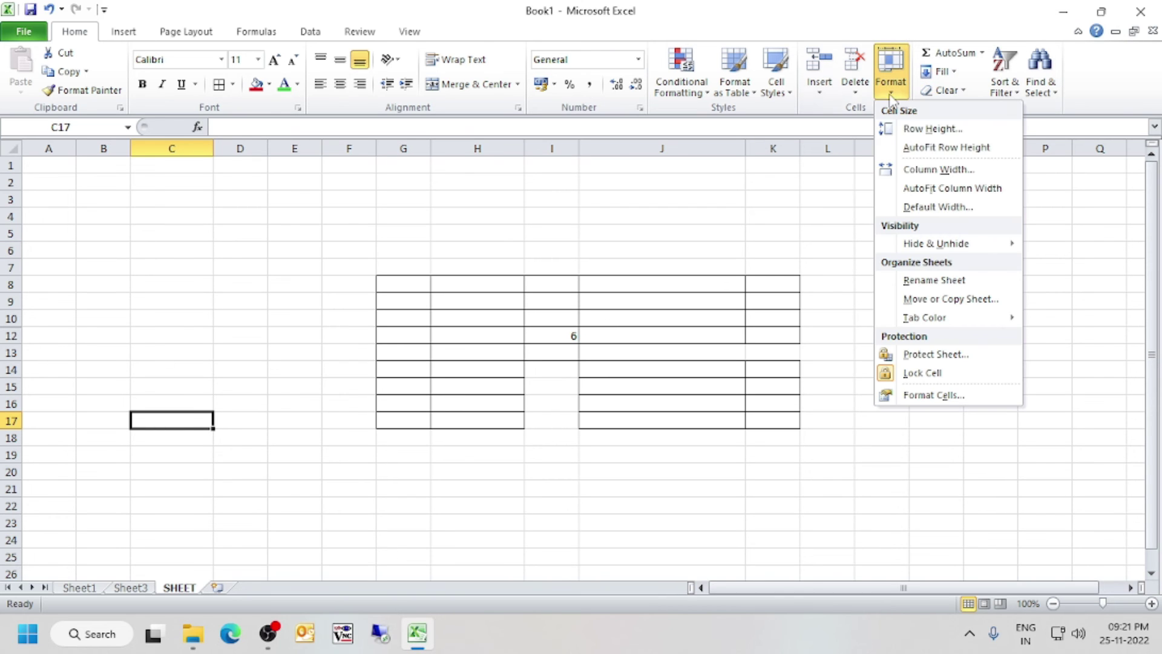
click(925, 190)
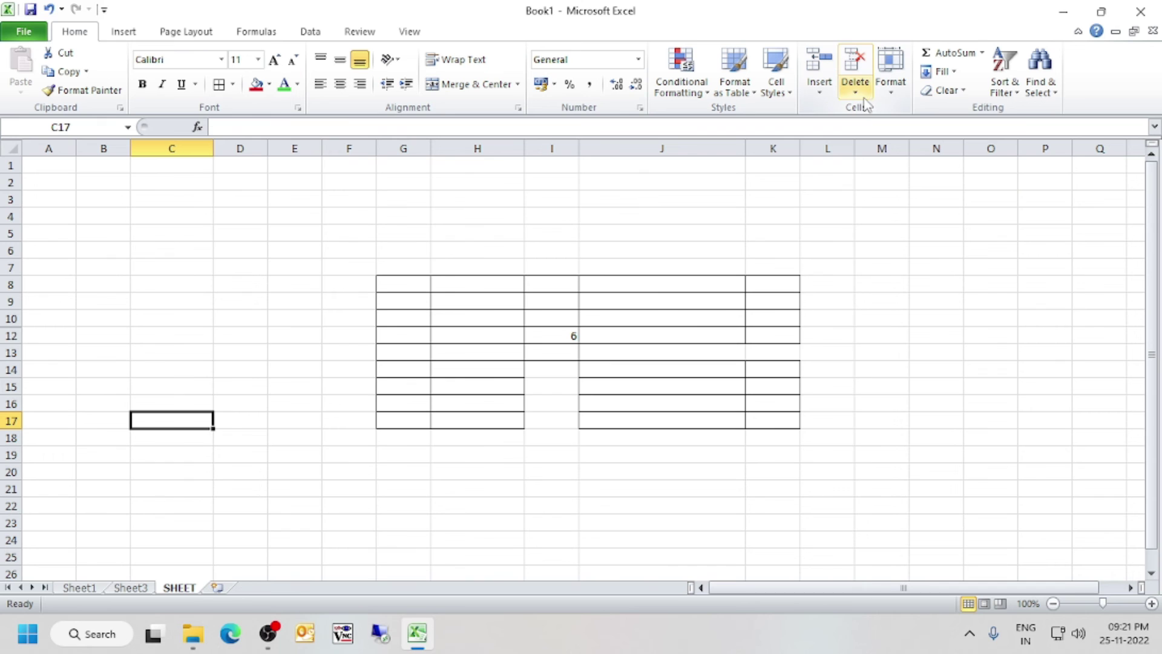
click(891, 73)
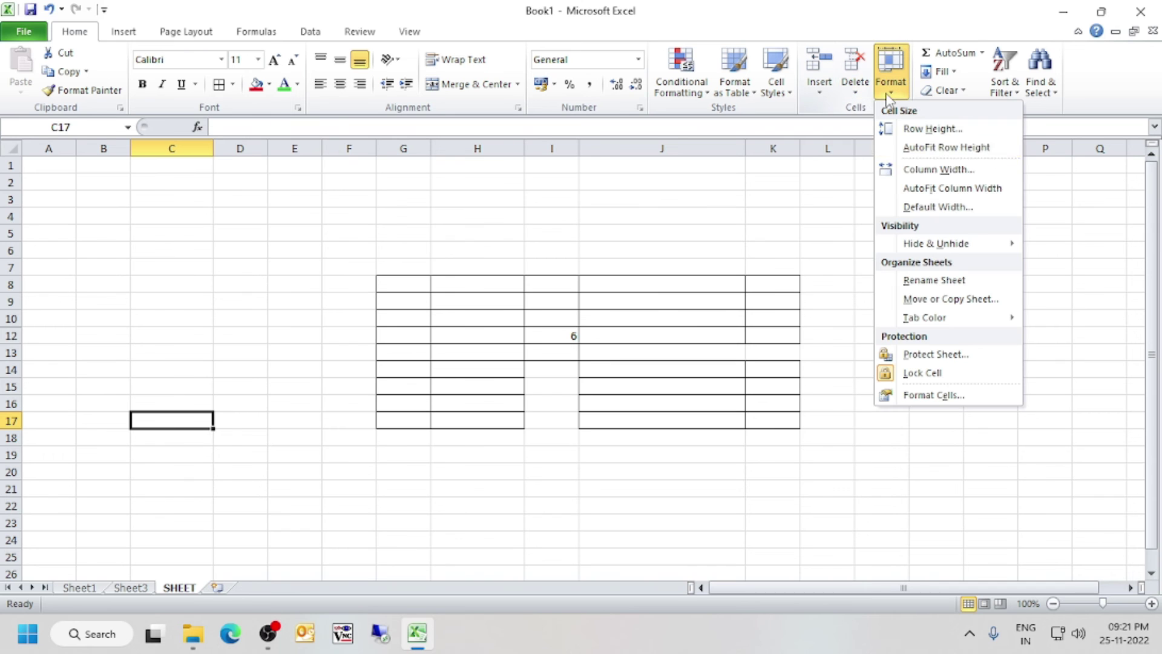
click(917, 207)
click(853, 363)
Narrow column C by hand to match the neighbouring columns
drag(213, 146, 185, 167)
click(212, 146)
click(260, 208)
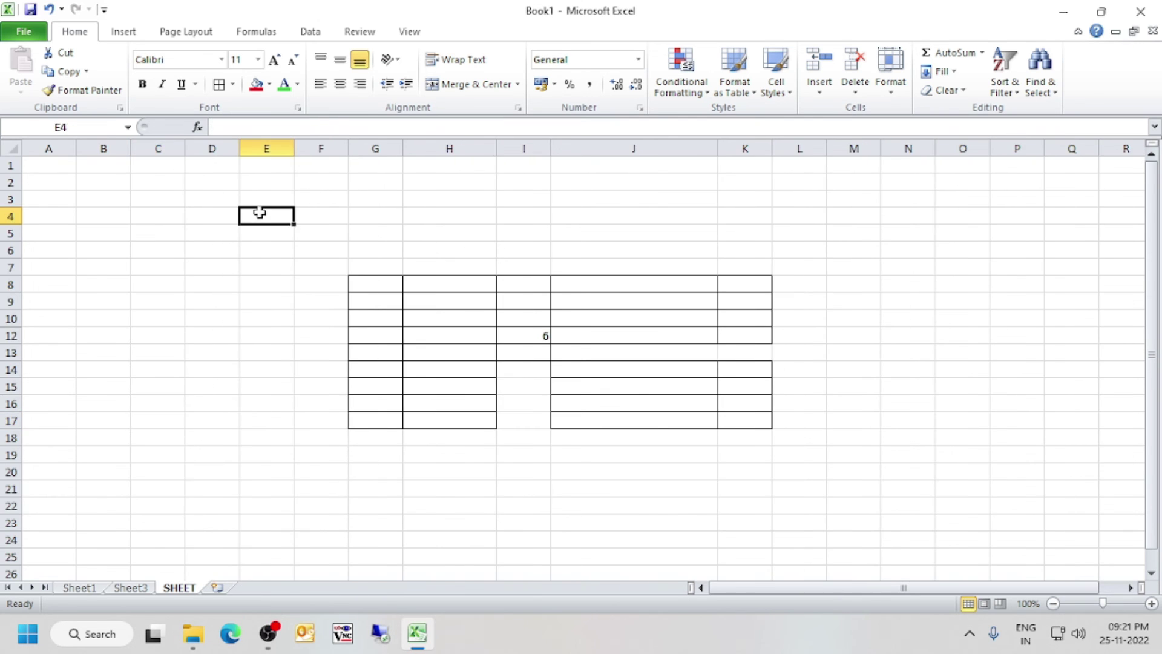
click(606, 248)
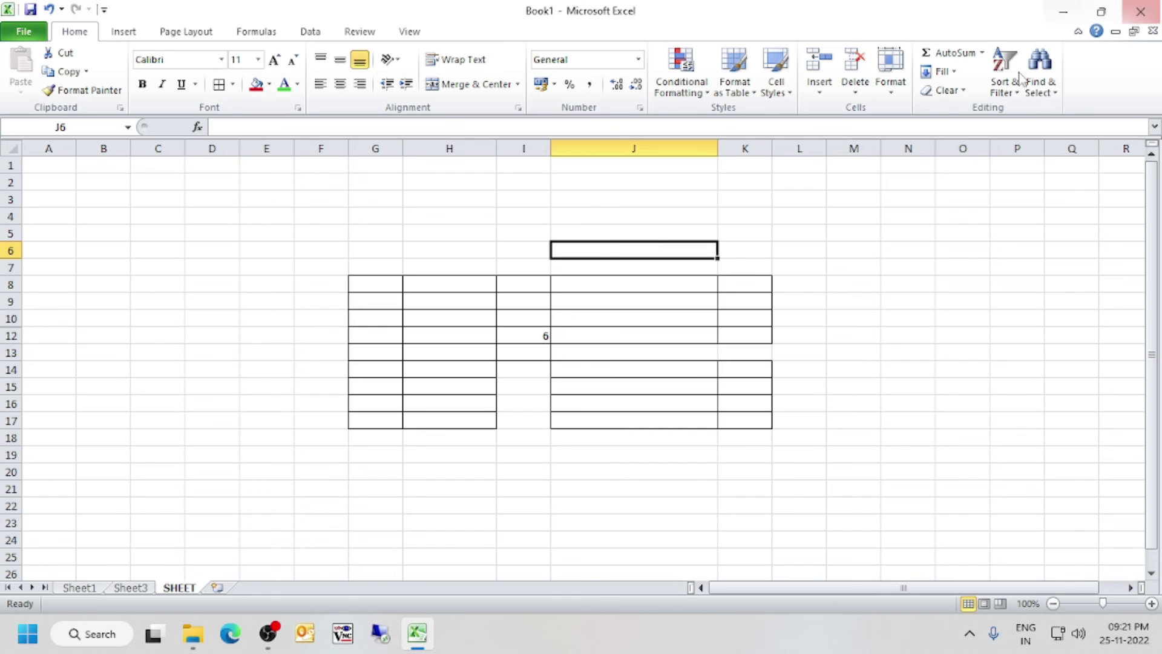
click(823, 92)
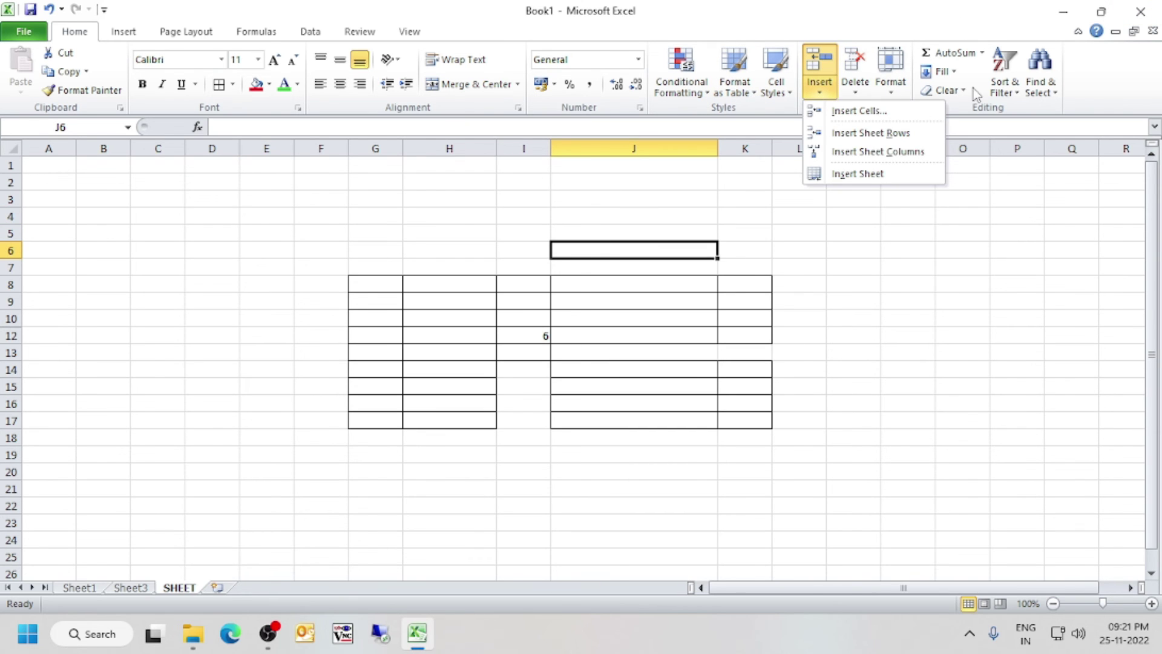
click(890, 91)
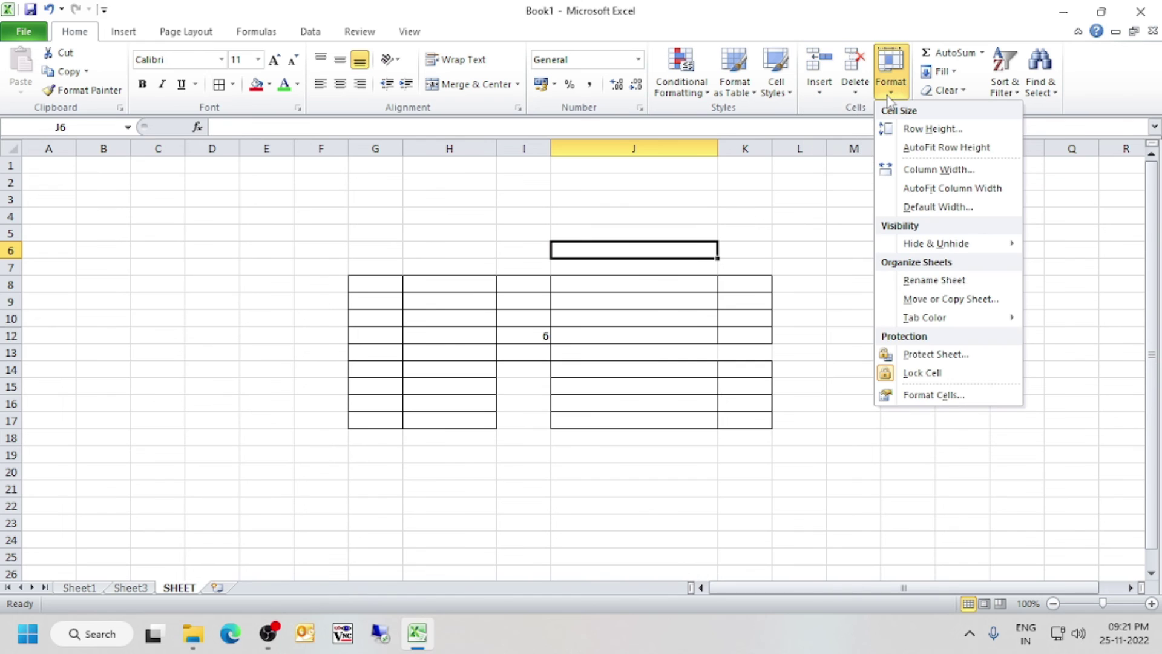
mouse_move(927, 249)
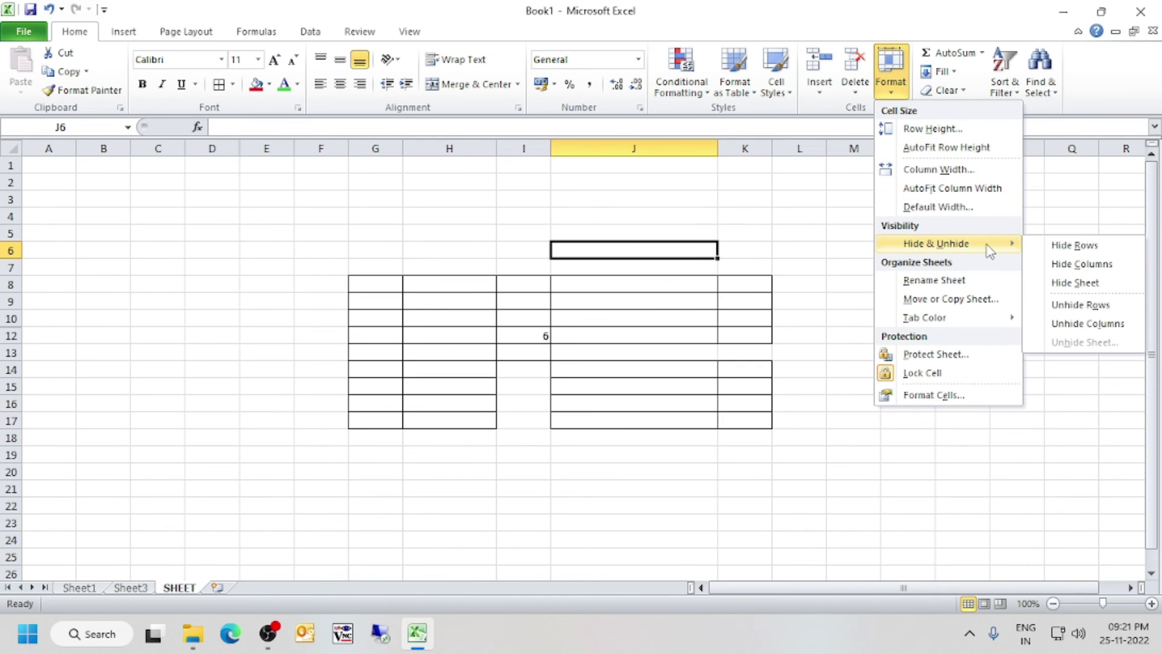
Enter SDASDF in cell J16 and SADFASDFASD in cell J10
click(642, 149)
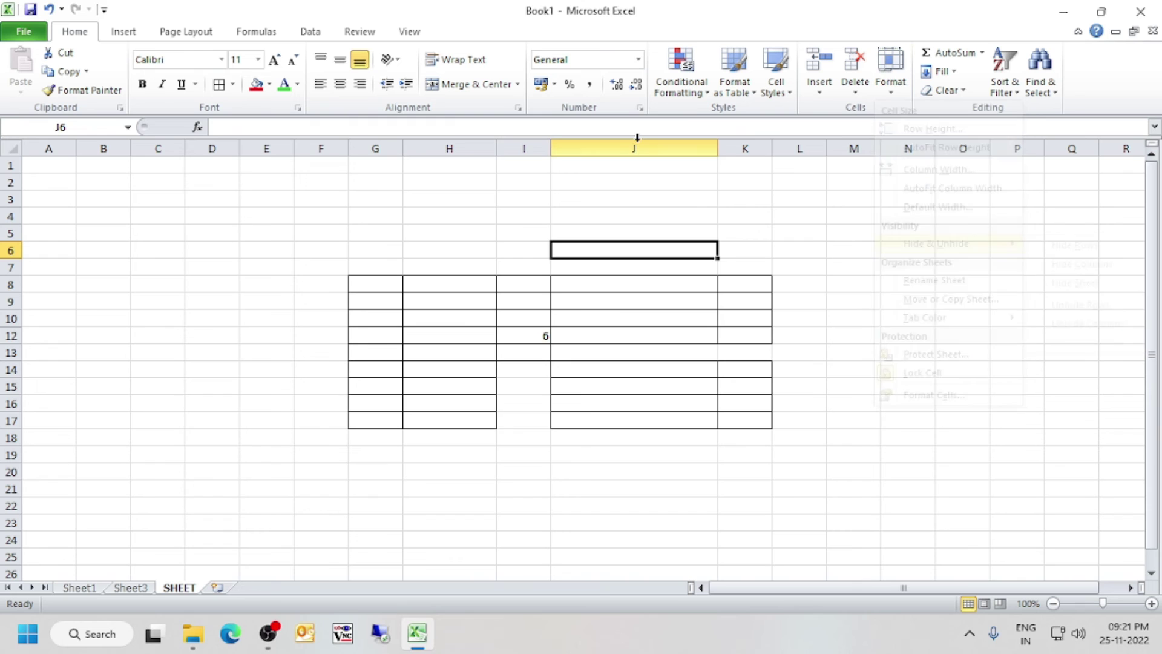
click(635, 149)
click(625, 404)
text(SDASDF)
click(642, 318)
text(SADFASDFASD)
Select column J and hide it
click(635, 149)
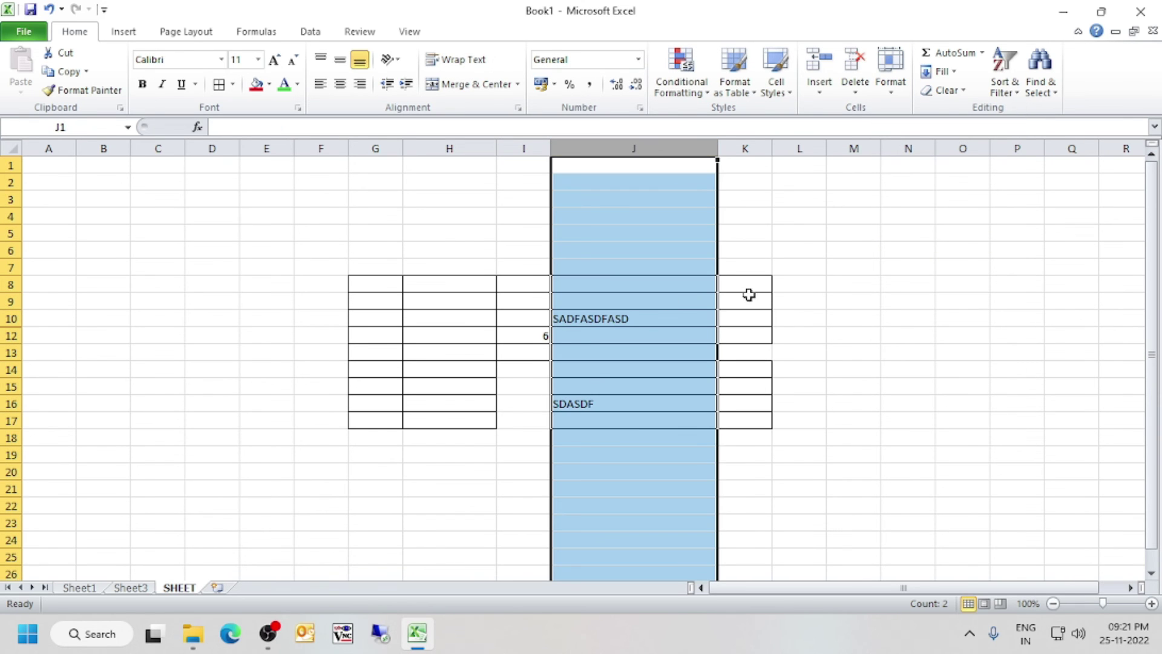
right_click(655, 149)
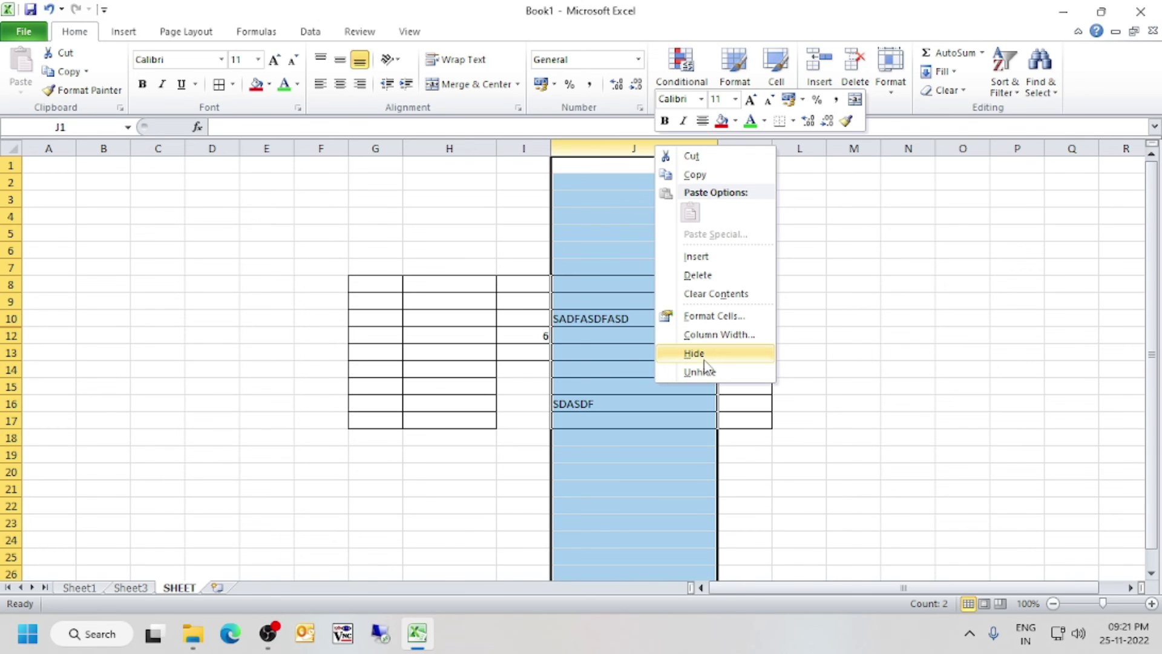
key(Escape)
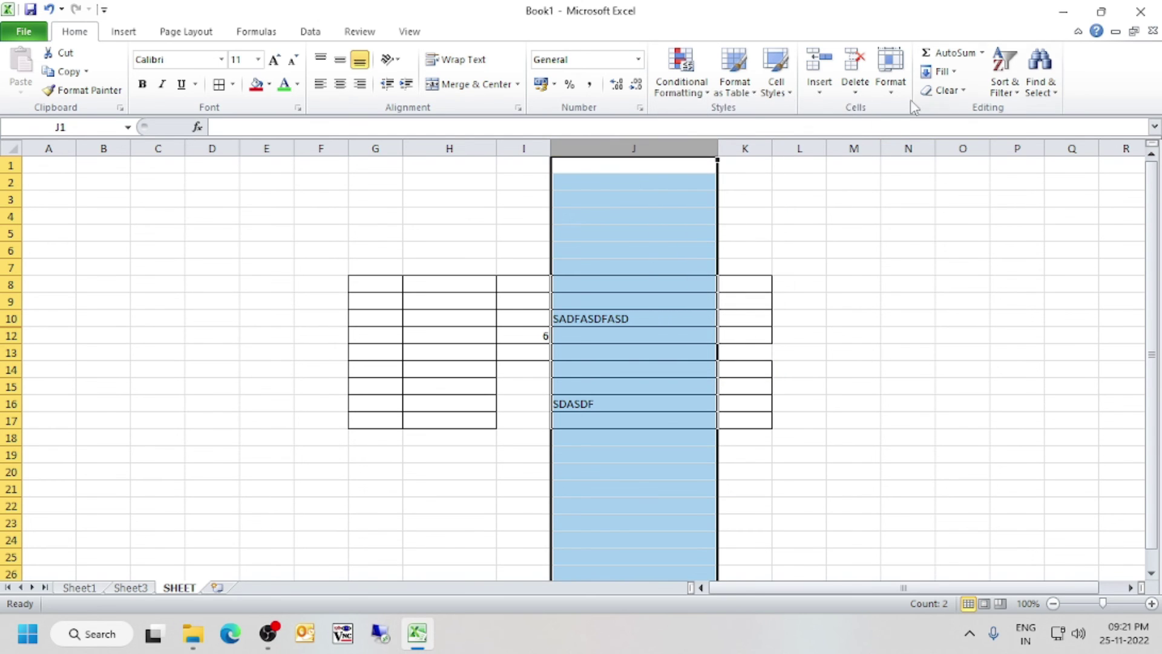
click(890, 72)
mouse_move(942, 246)
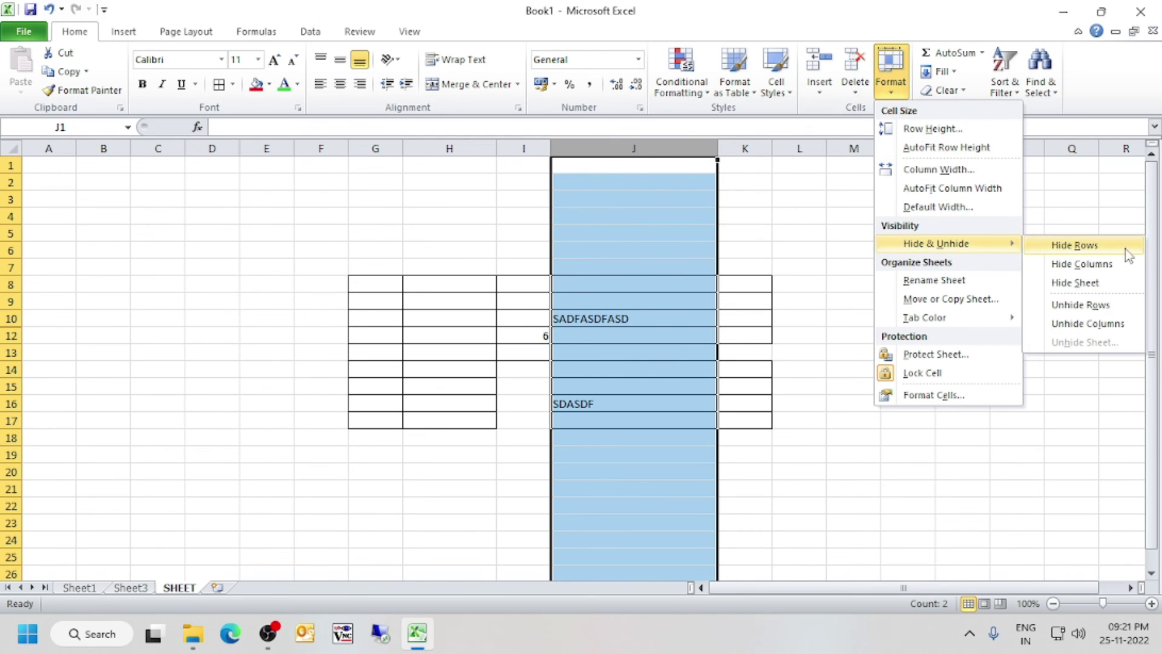
click(1081, 264)
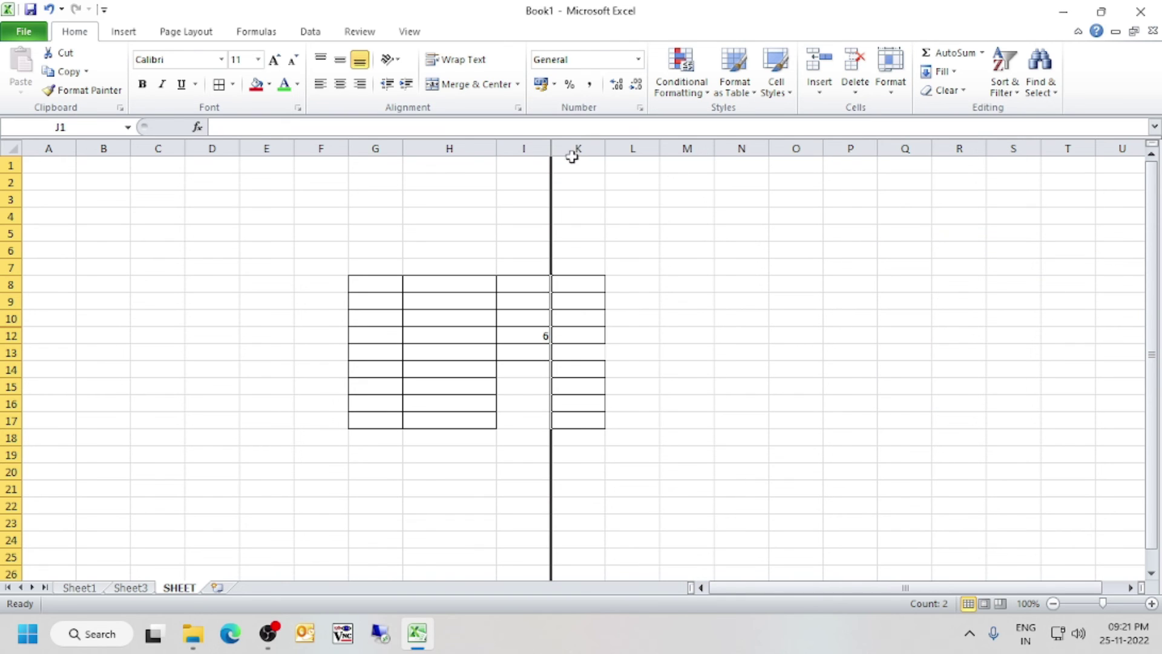
Unhide column J
click(890, 78)
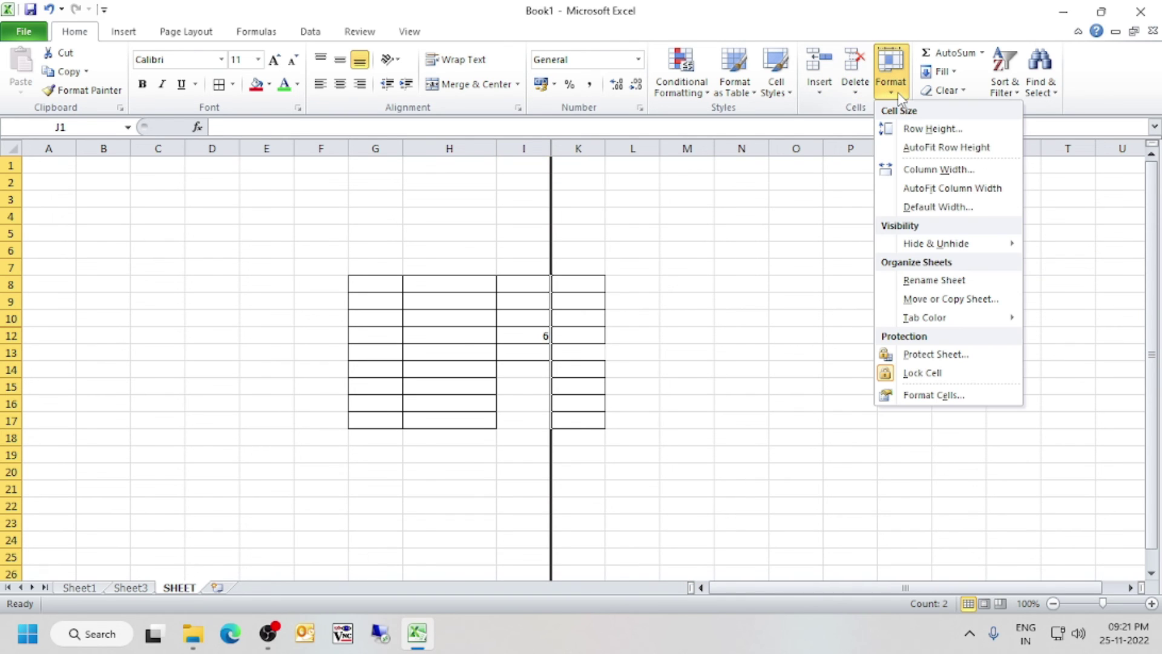
mouse_move(953, 242)
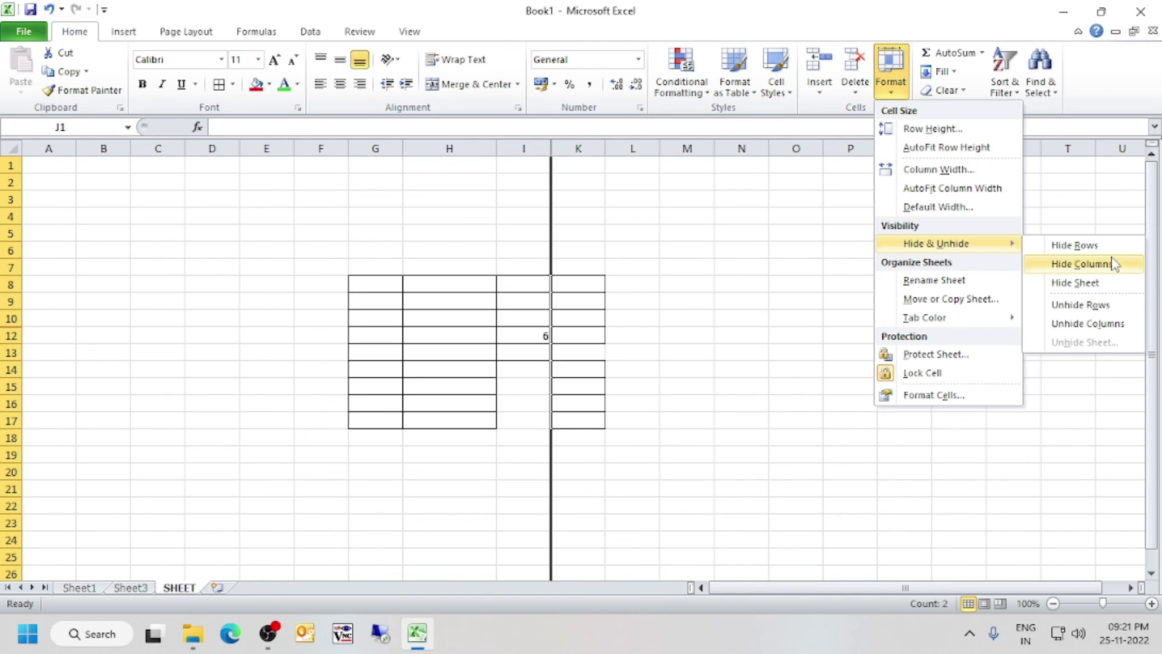
click(1101, 324)
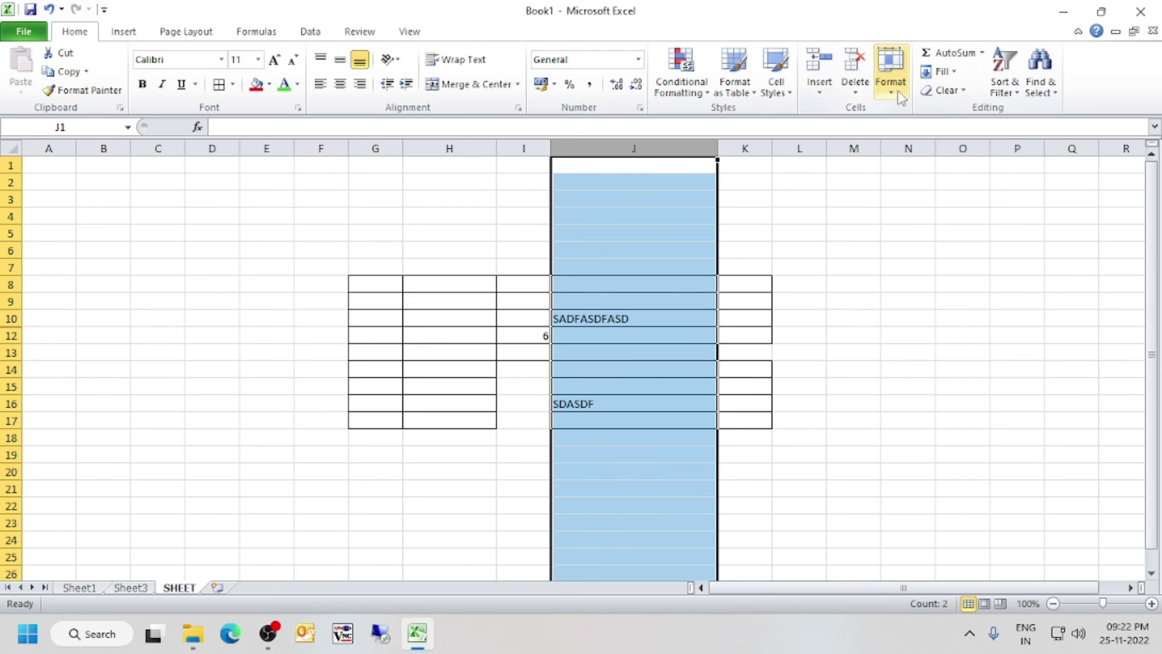
Select row 4, hide it, and unhide it again
click(7, 215)
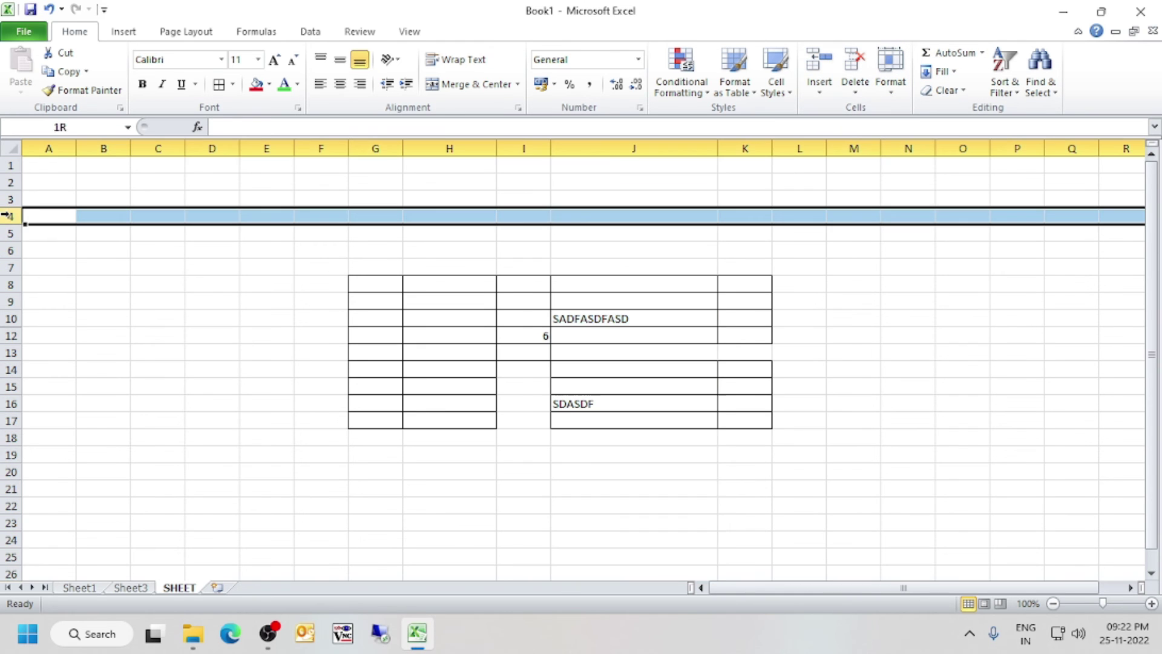
click(906, 90)
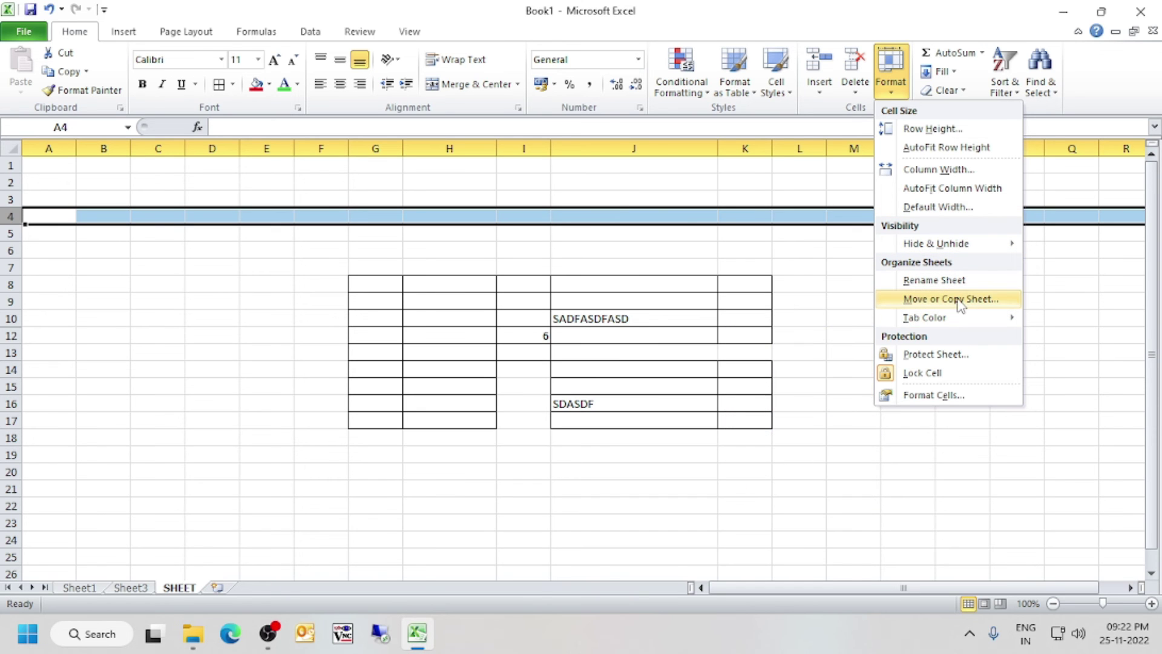
mouse_move(938, 245)
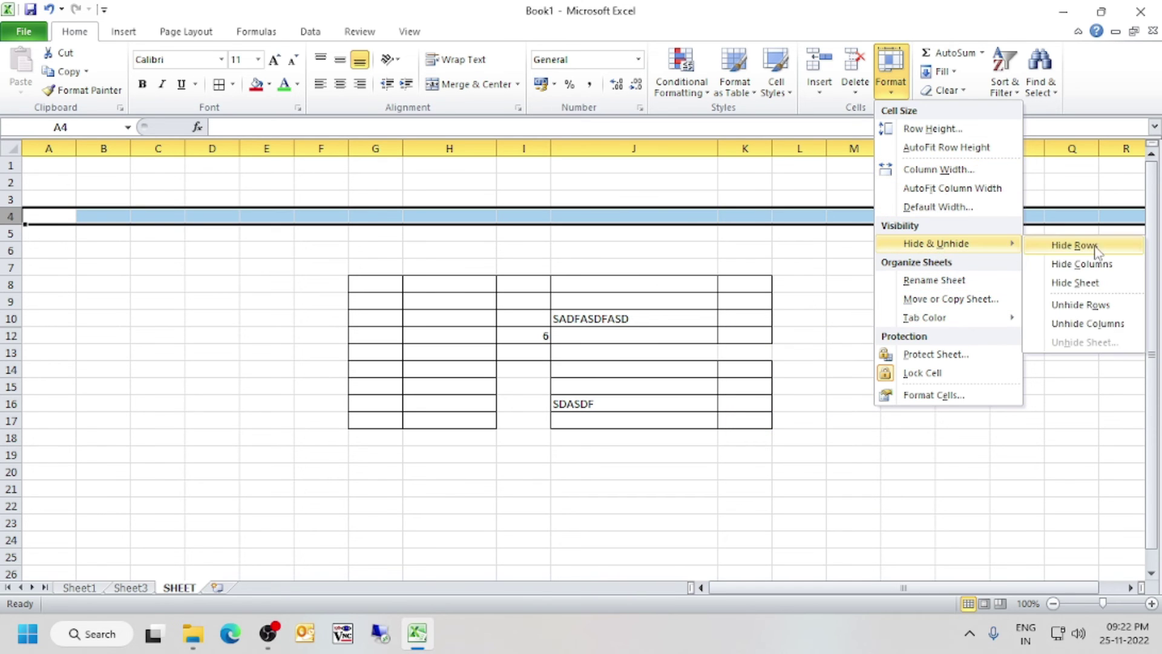
click(1103, 251)
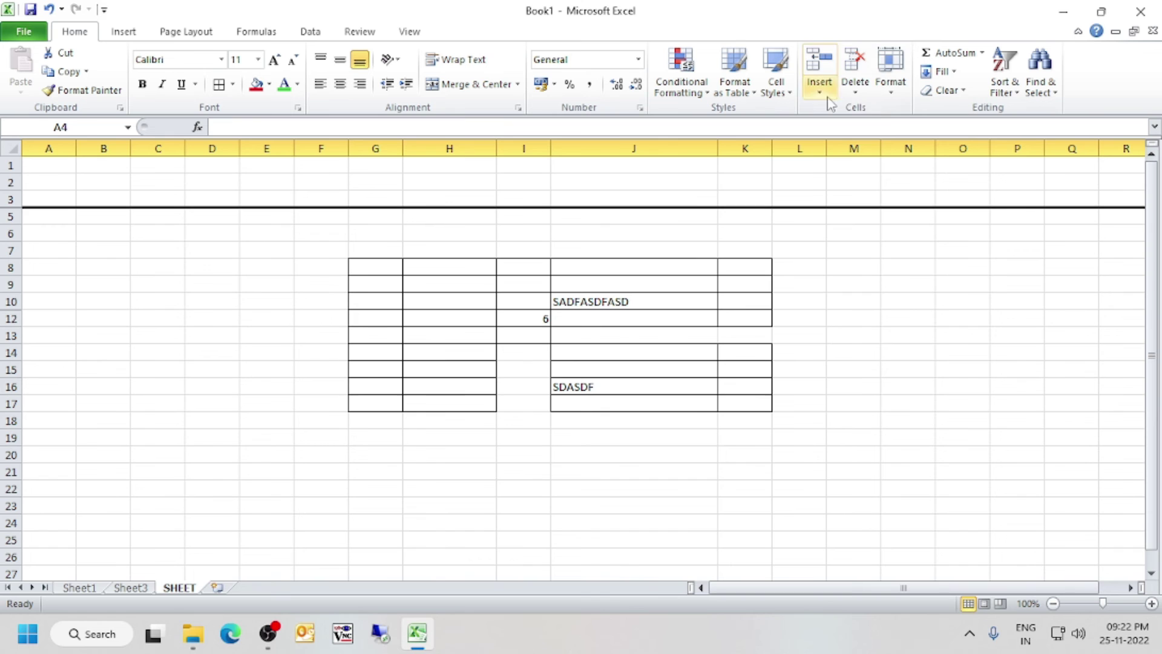
click(893, 97)
mouse_move(952, 245)
click(1081, 305)
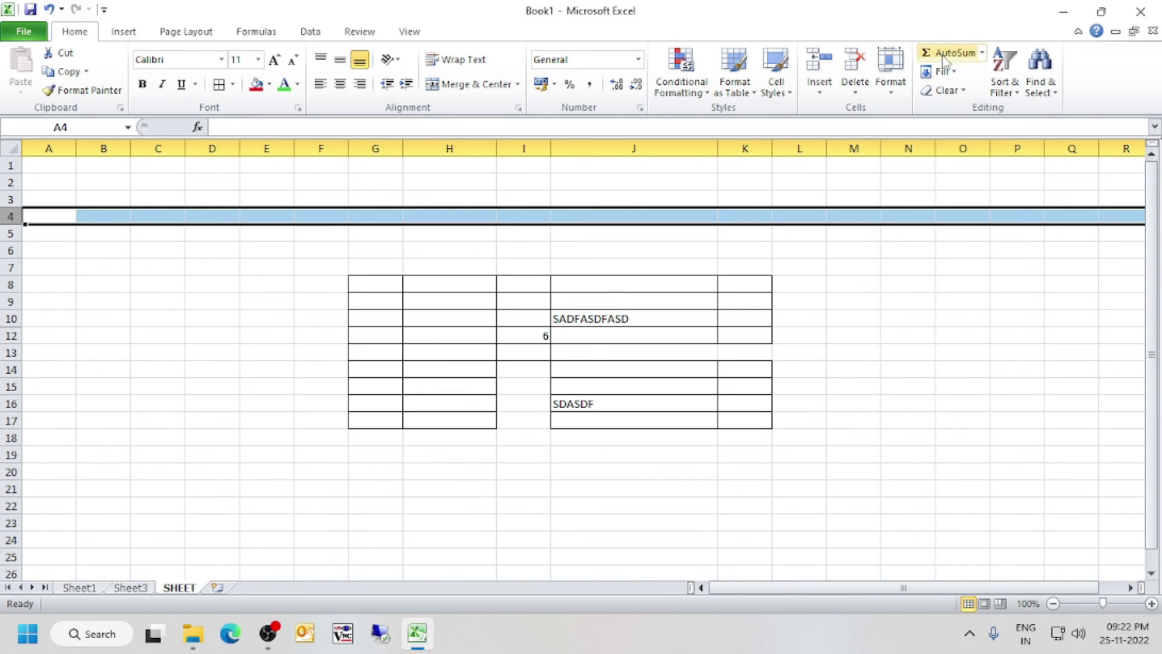
Set the SHEET worksheet's tab color to the standard red
click(899, 97)
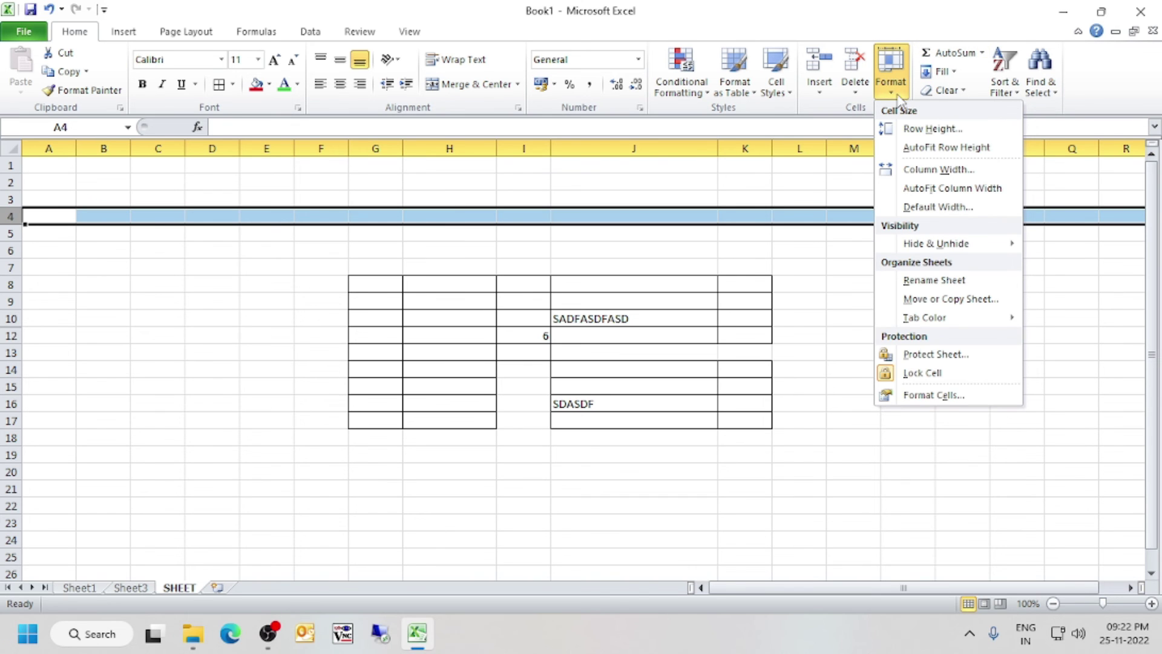
mouse_move(996, 323)
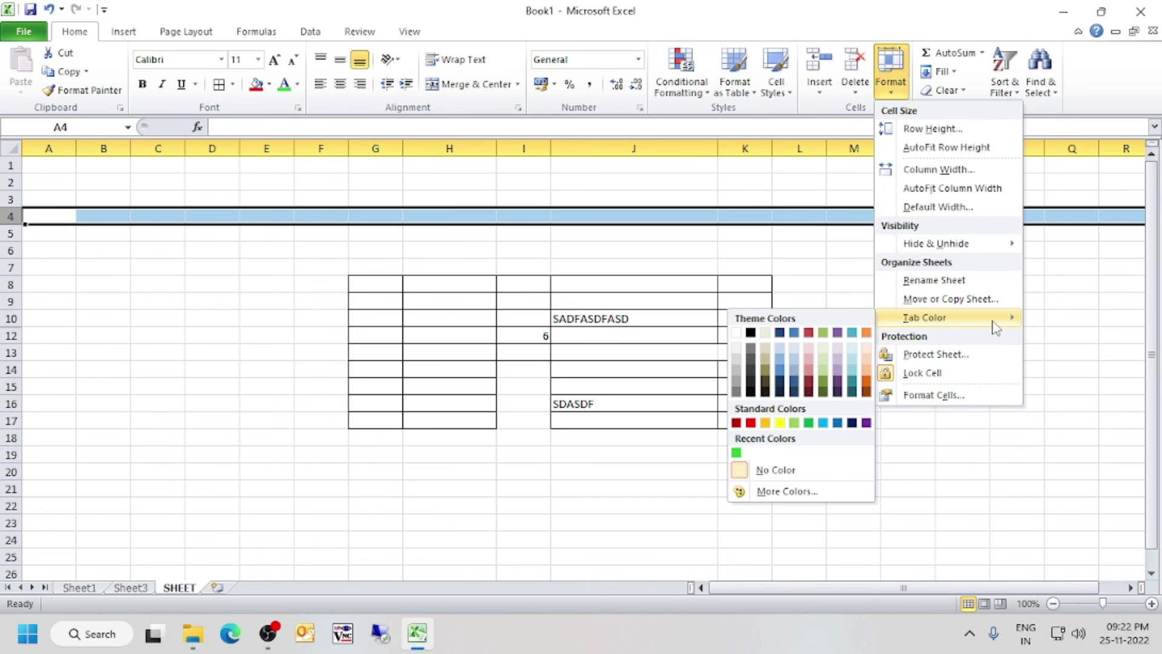
click(179, 602)
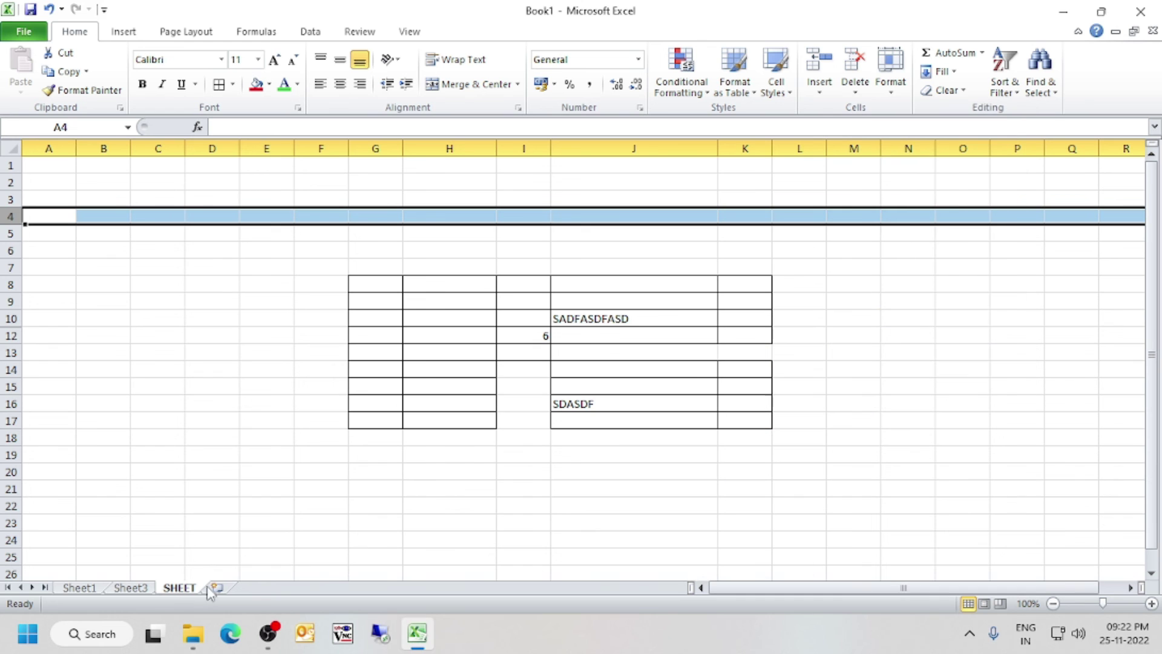
click(901, 97)
mouse_move(988, 324)
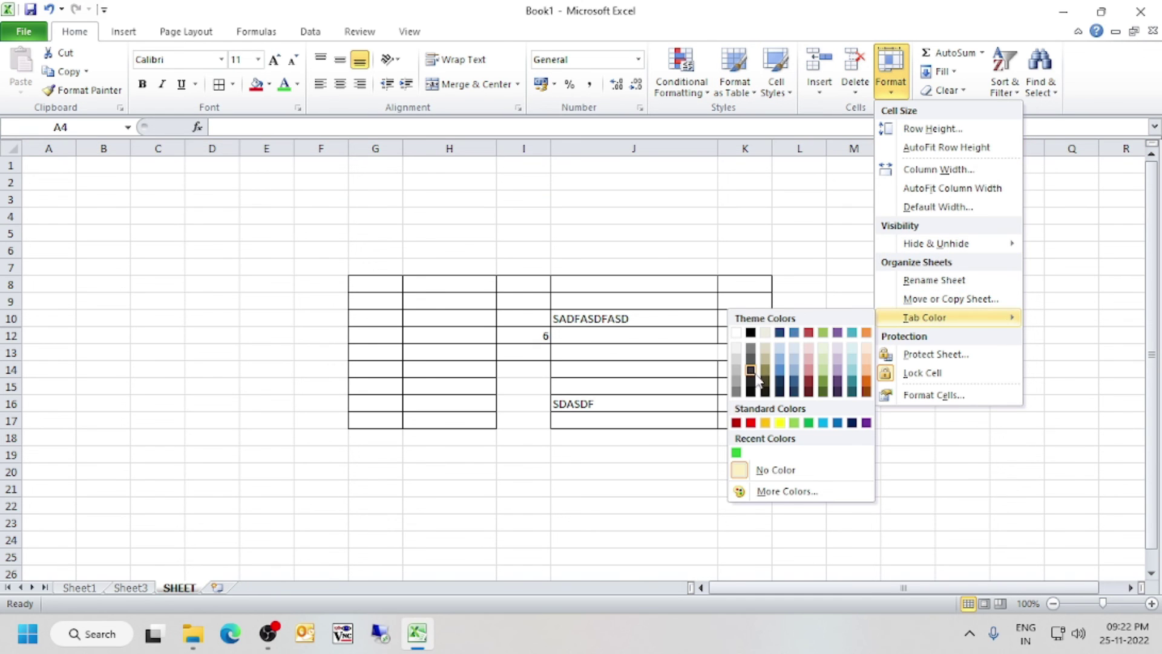
click(751, 423)
click(124, 591)
click(176, 589)
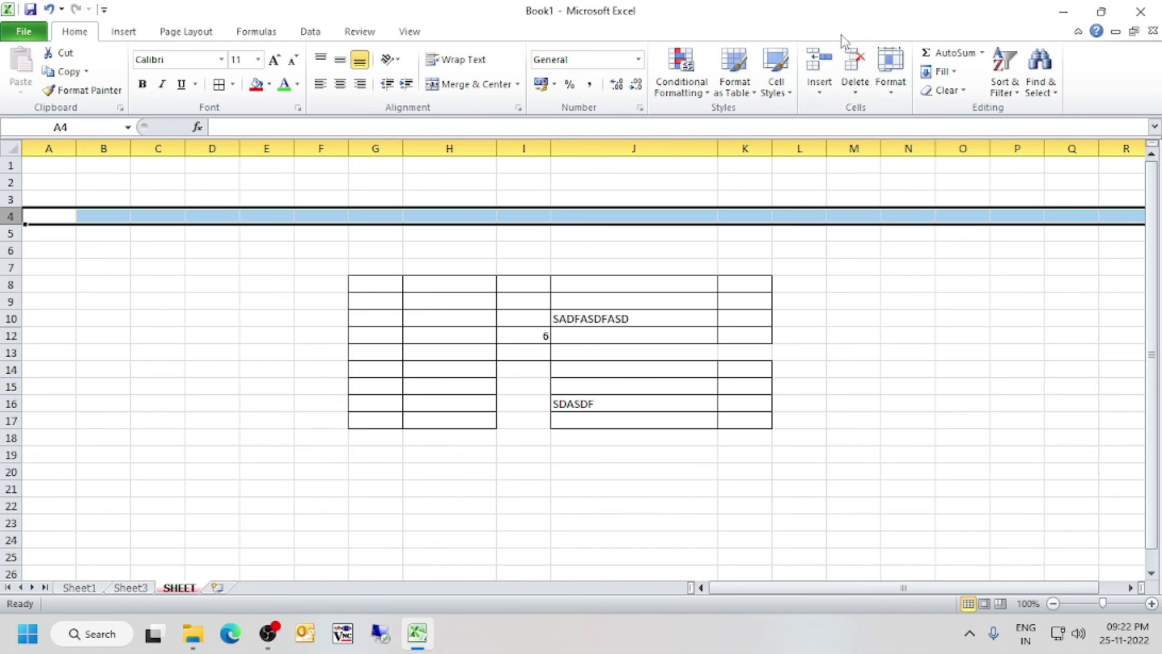
Review the tab color choices offered for the SHEET worksheet and the list of cell Format commands
right_click(174, 588)
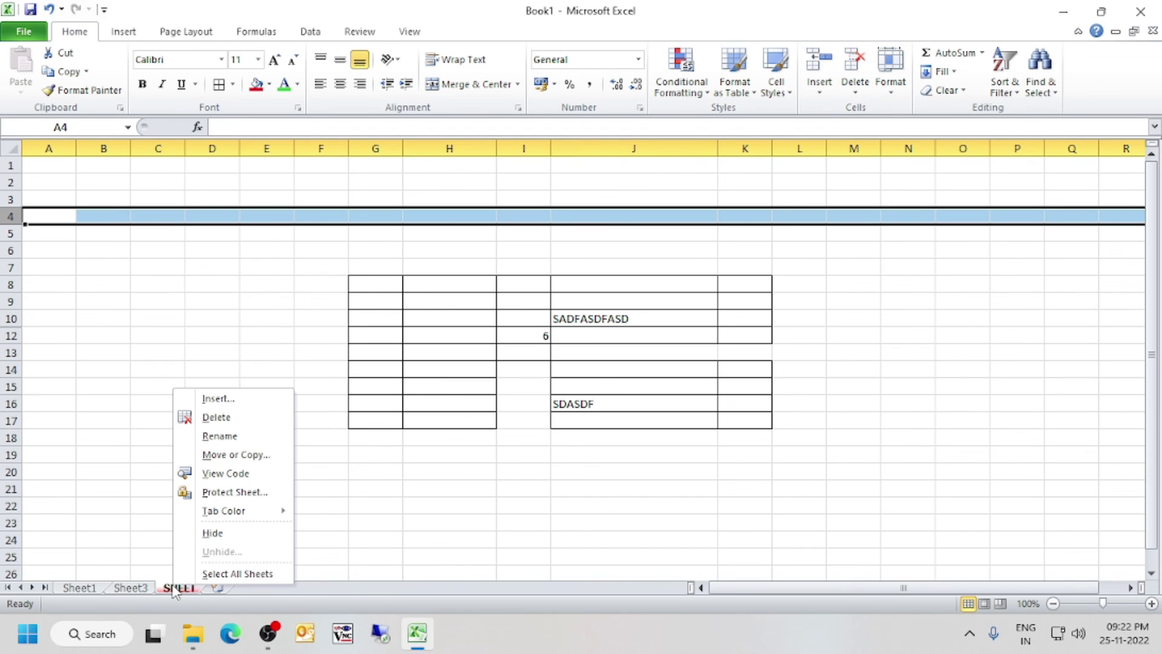
mouse_move(274, 514)
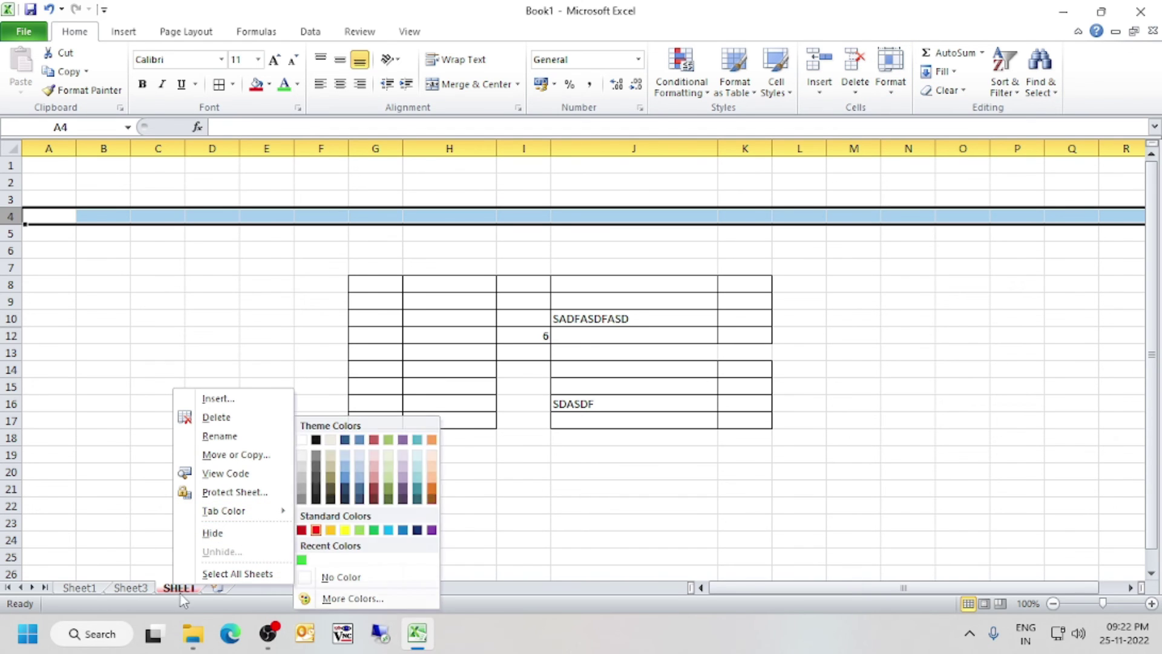
click(900, 90)
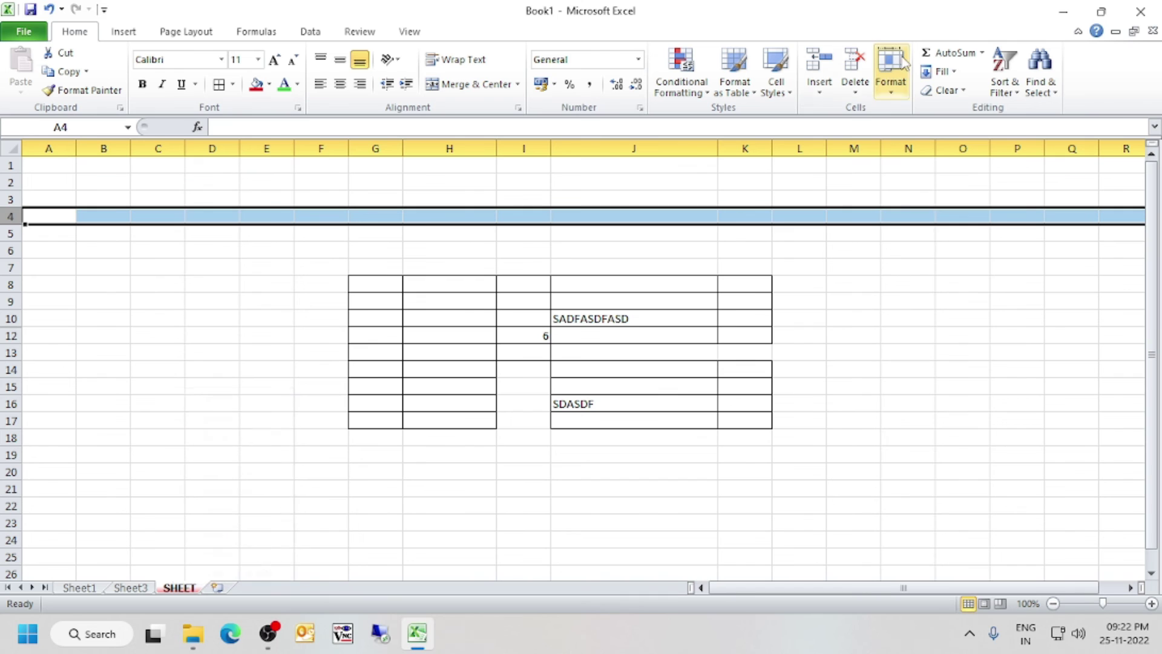
click(901, 94)
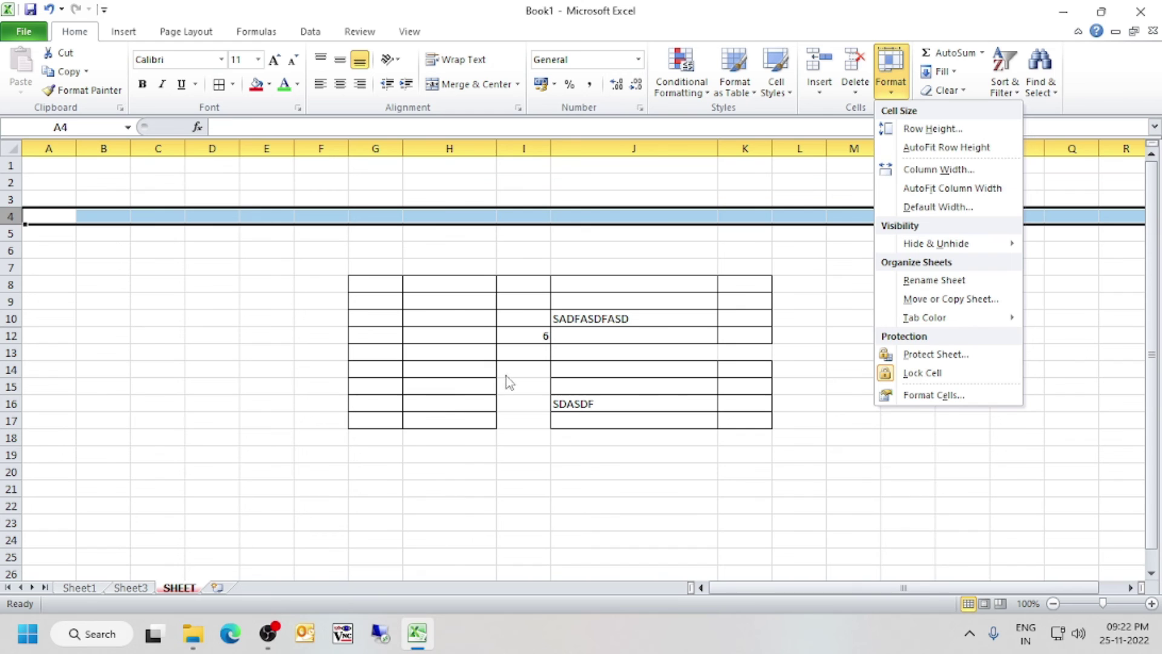
click(1046, 11)
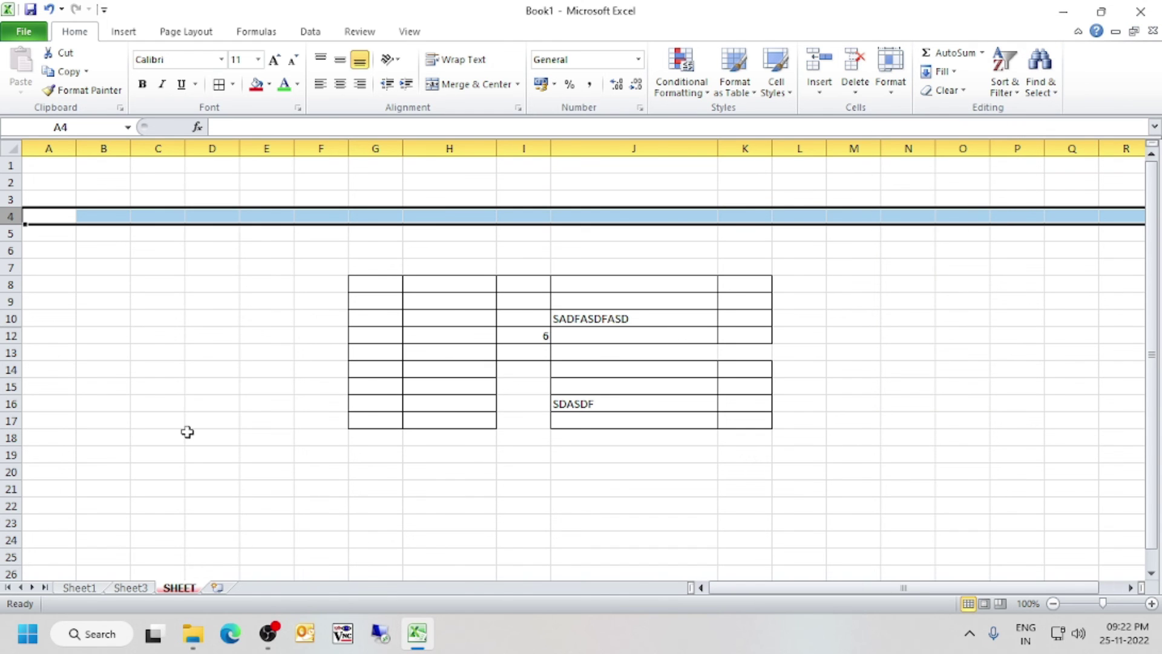
Examine the context commands for column C and row 4, including insert, delete, size, hide and unhide
click(151, 267)
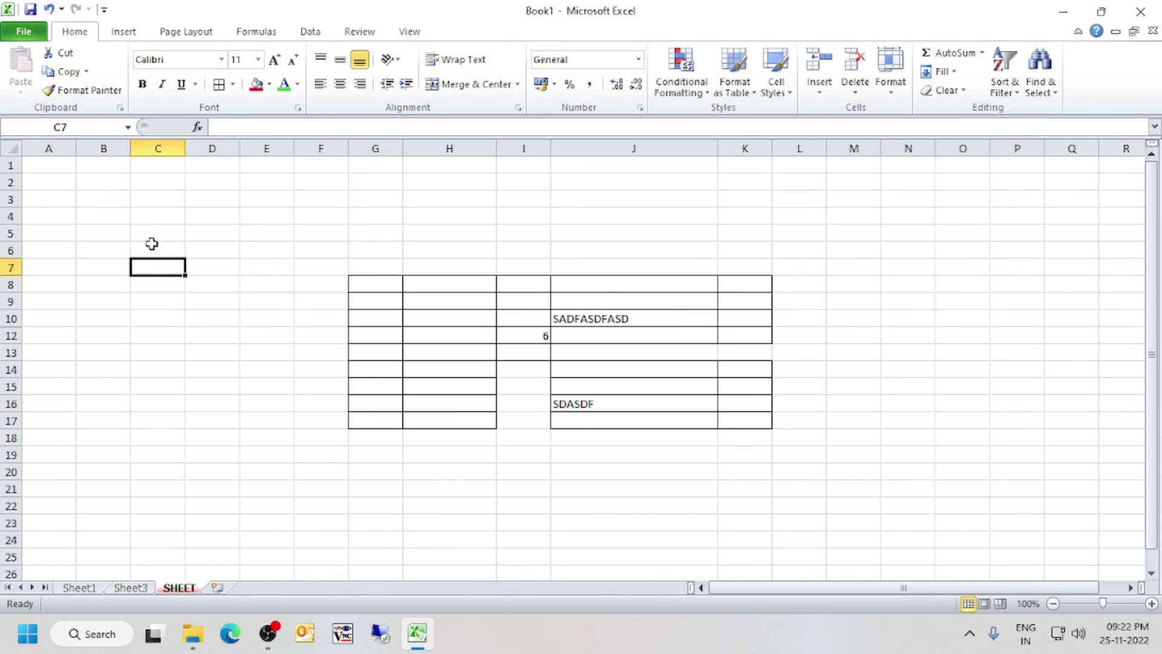
right_click(160, 148)
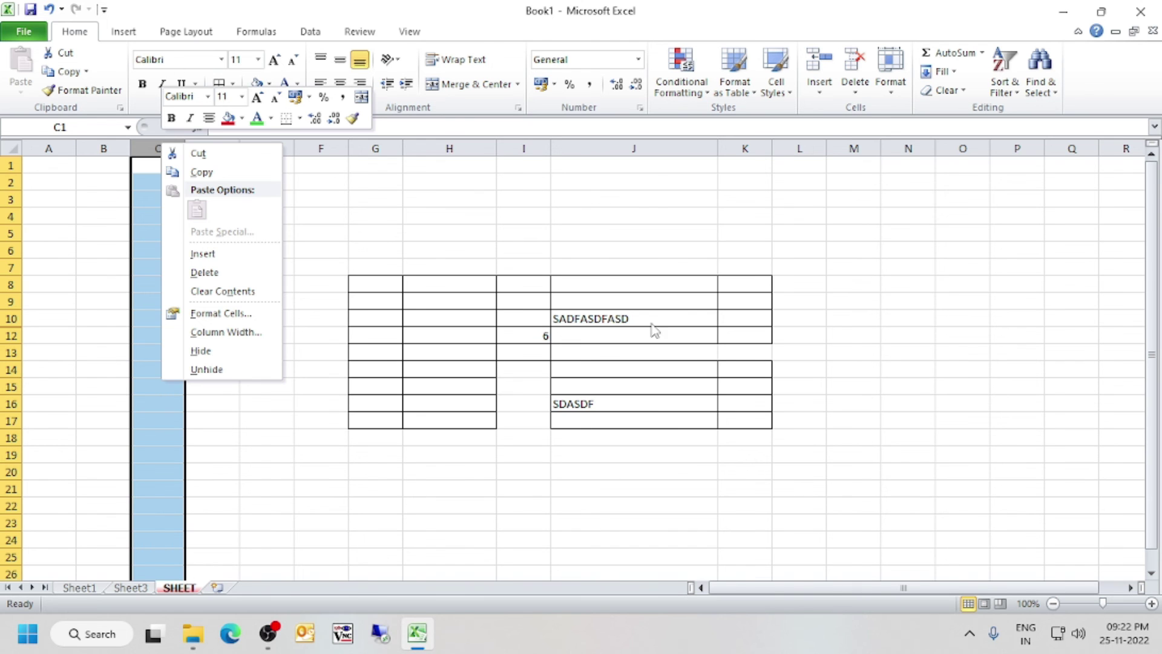
key(Escape)
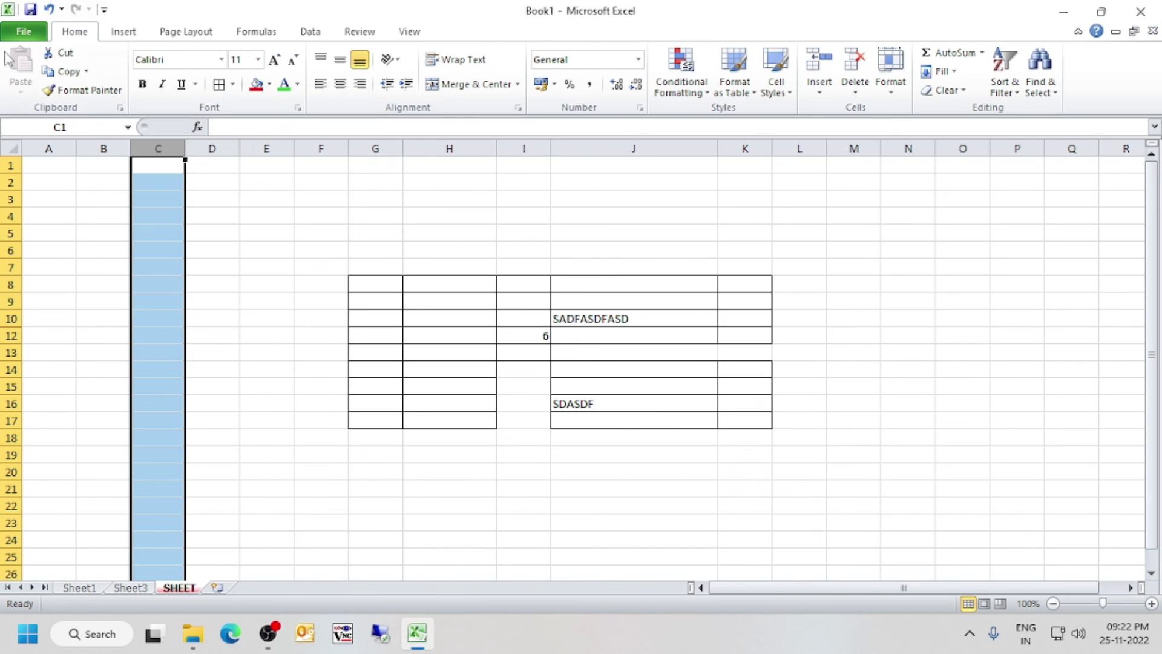
right_click(159, 156)
right_click(363, 225)
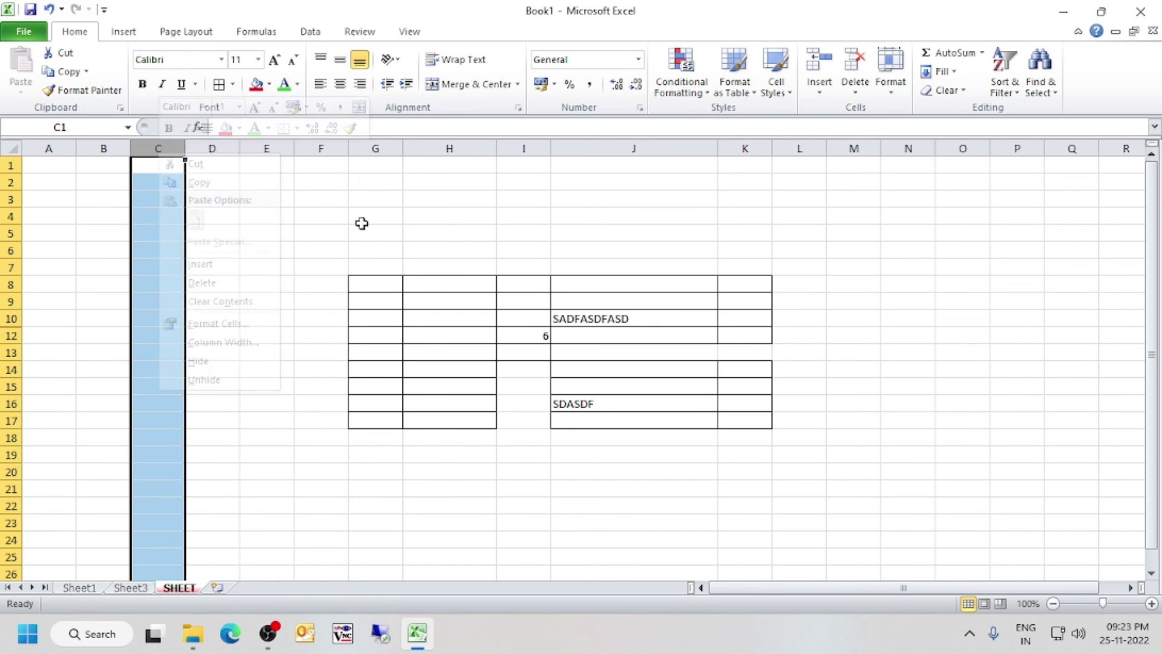
right_click(11, 216)
click(13, 215)
right_click(11, 216)
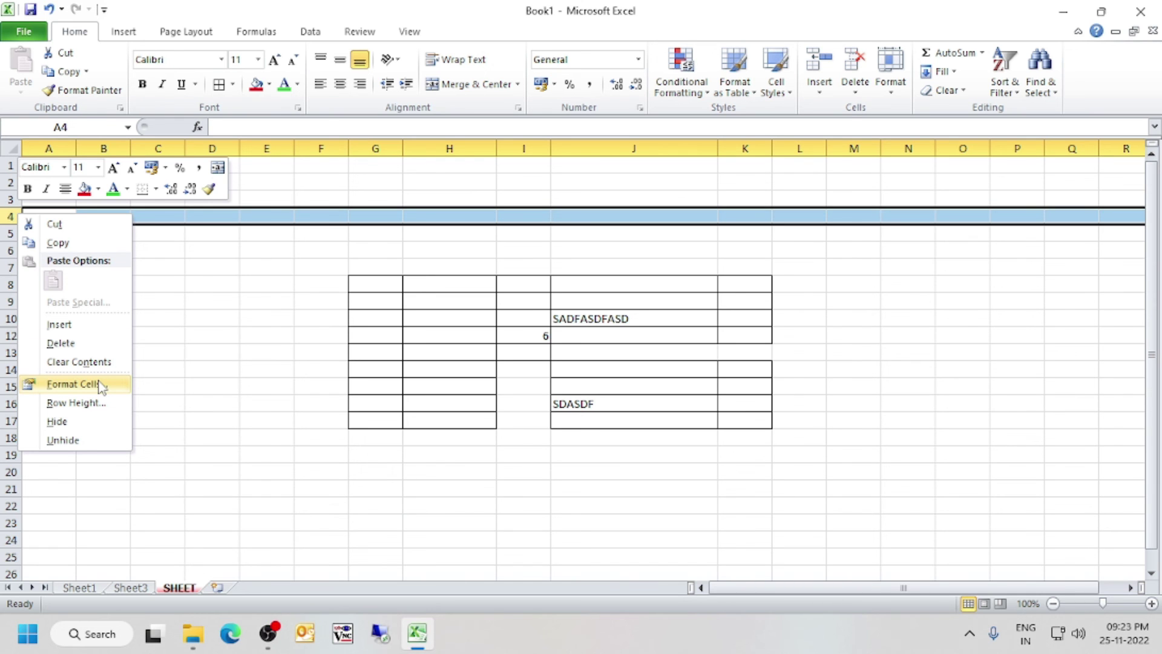
Examine the context commands for the SHEET worksheet tab and for cell C7
click(190, 591)
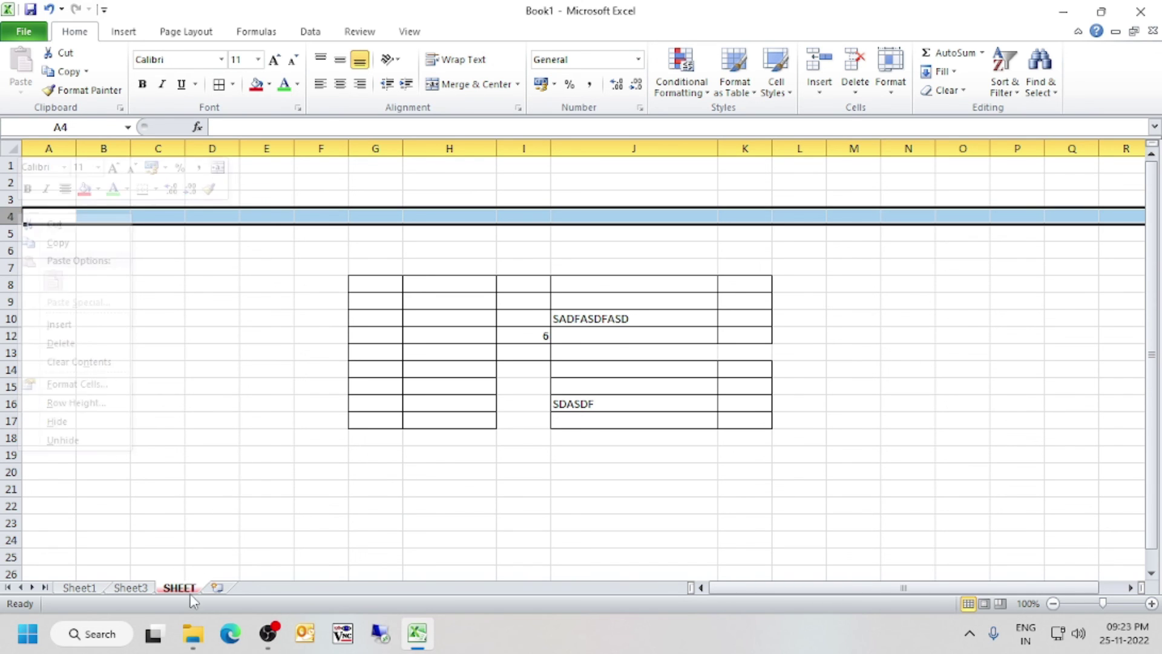
right_click(171, 593)
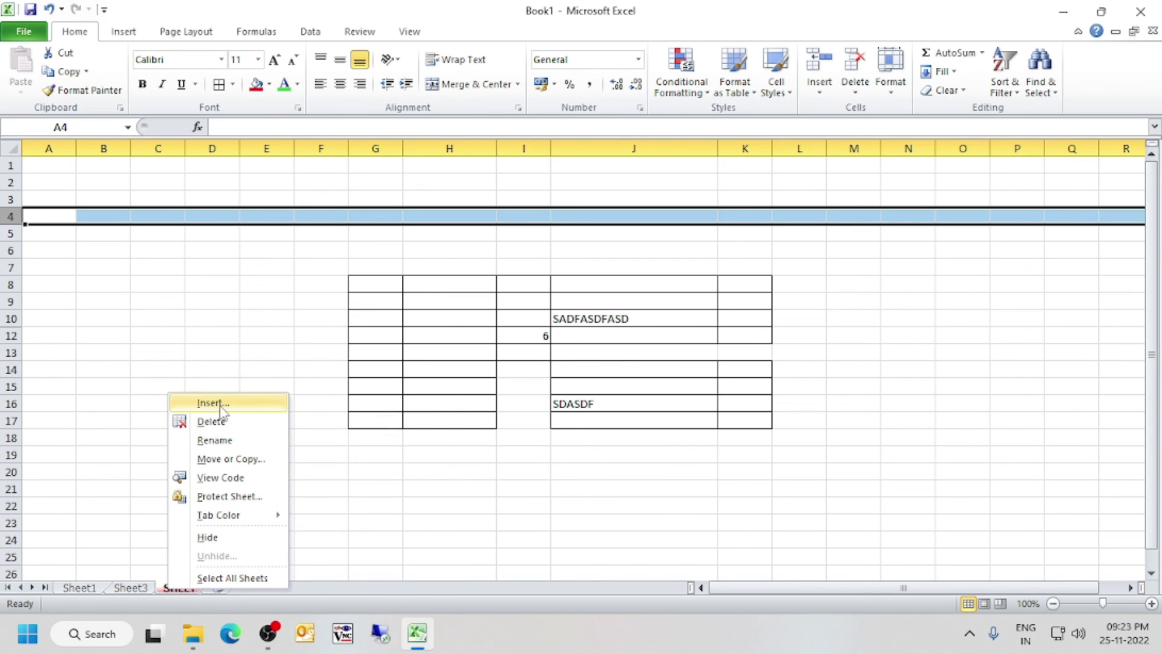
click(189, 375)
right_click(175, 272)
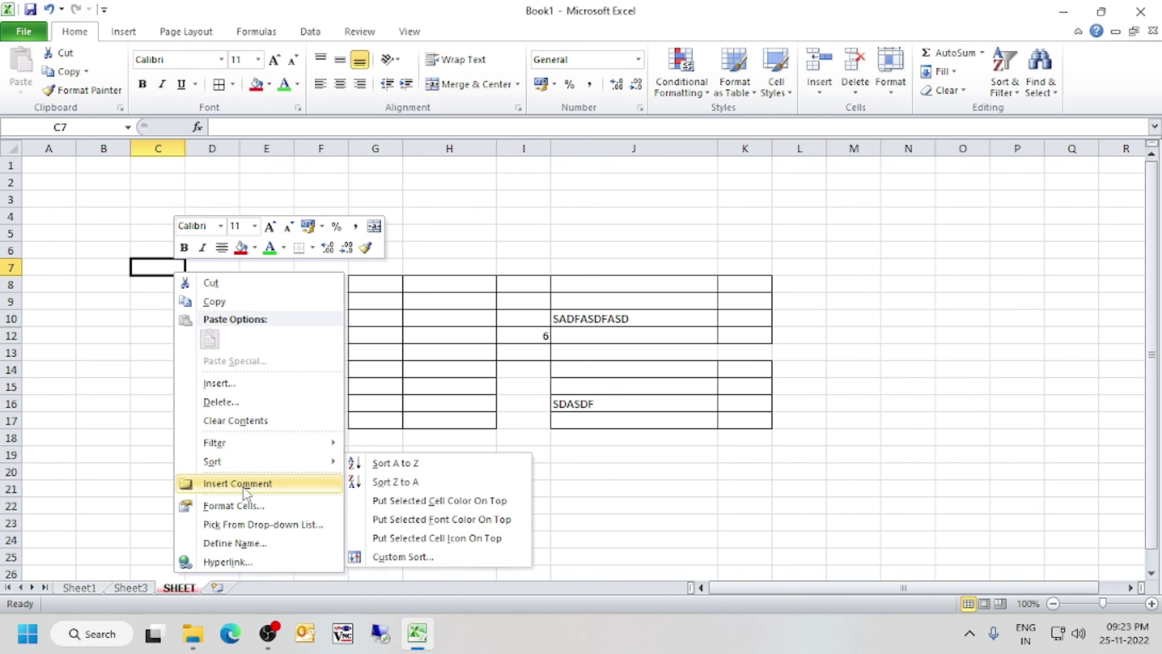
click(62, 332)
Insert a comment on cell J10 reading SDFGSDFGSDFGSDFS, SDFGSDF, GSDF and GSFDG on separate lines
right_click(571, 319)
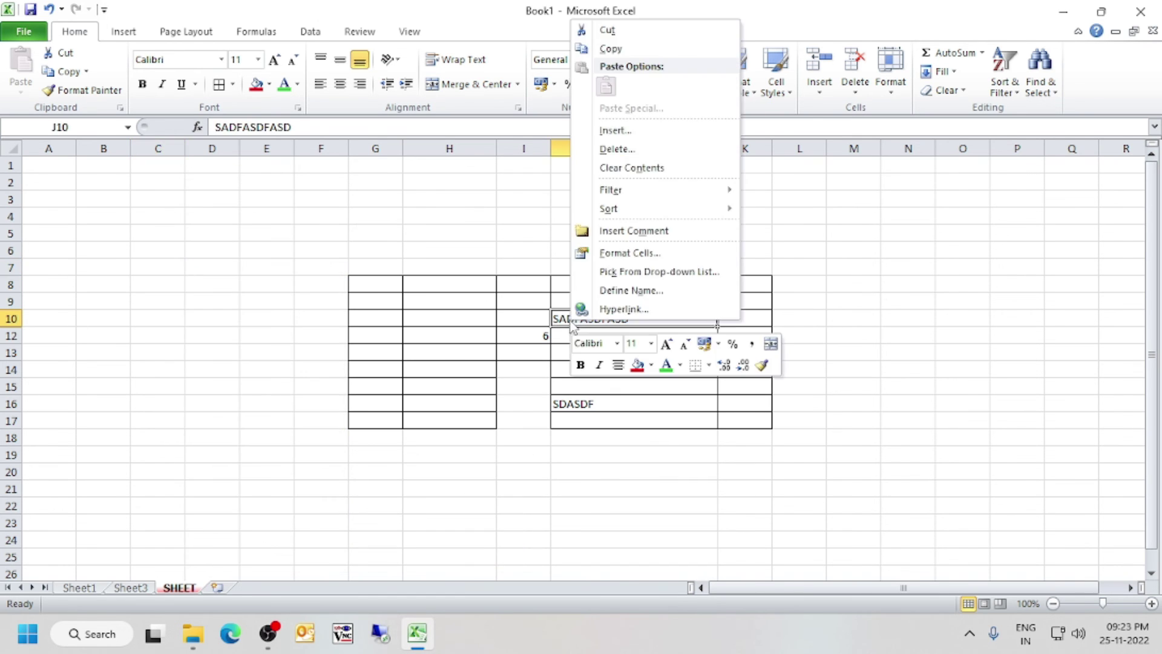
click(618, 230)
text(SDFGSDFGSDFGSDFS)
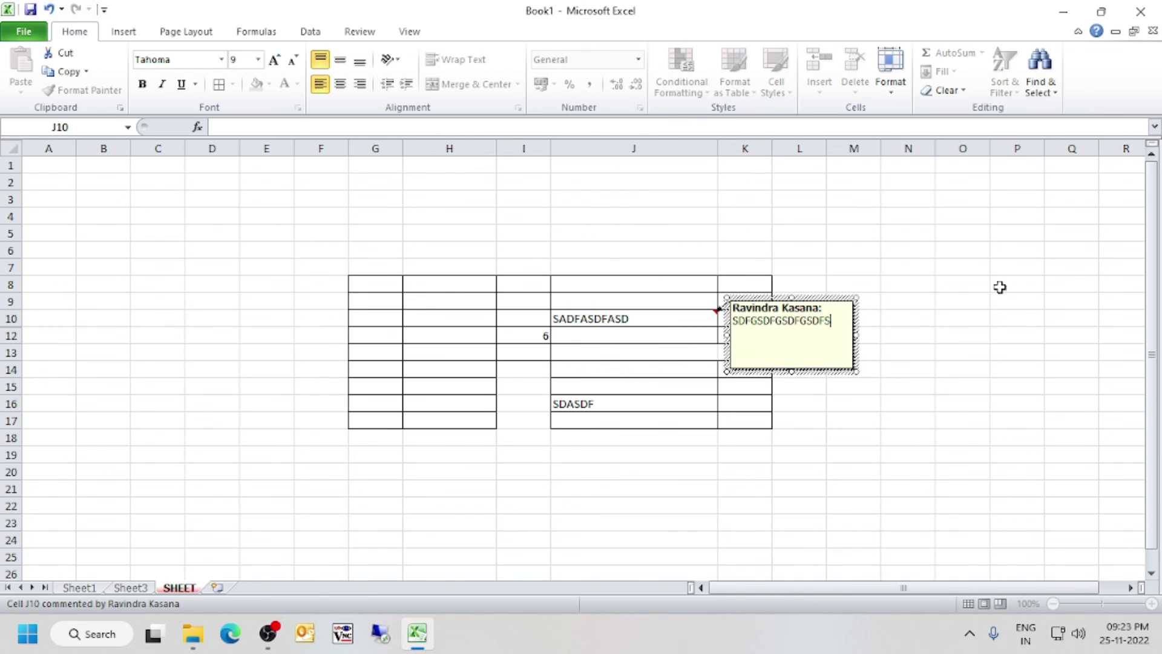
key(Return)
text(SDFGSDF)
key(Return)
text(GSDF)
key(Return)
text(GSFDG)
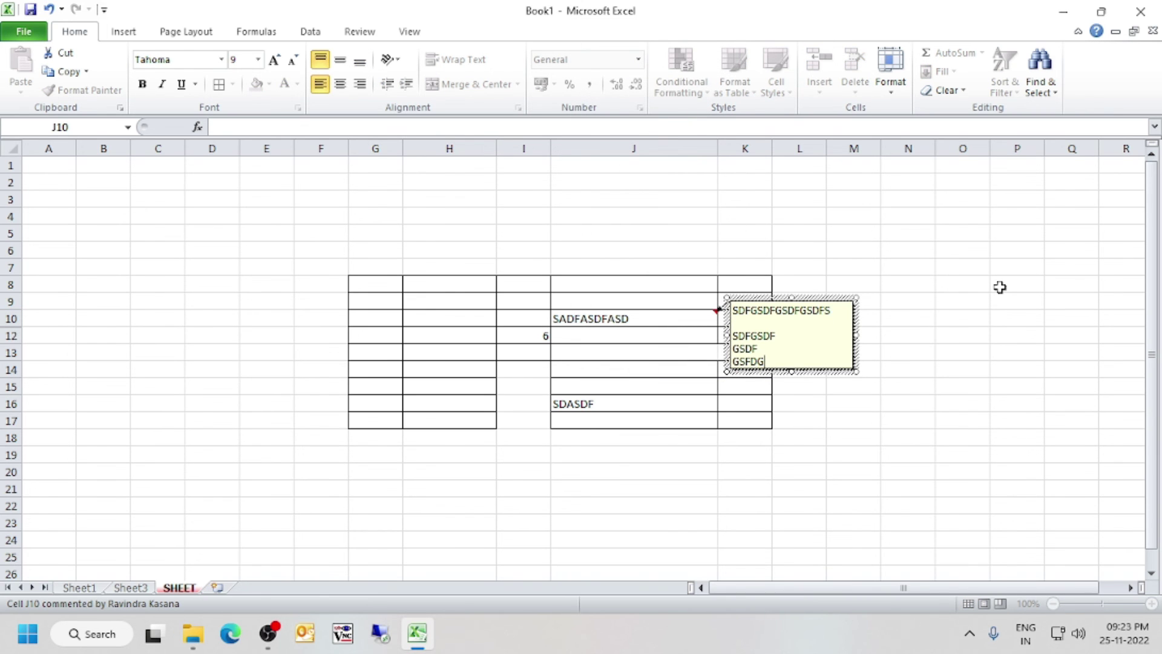
click(955, 434)
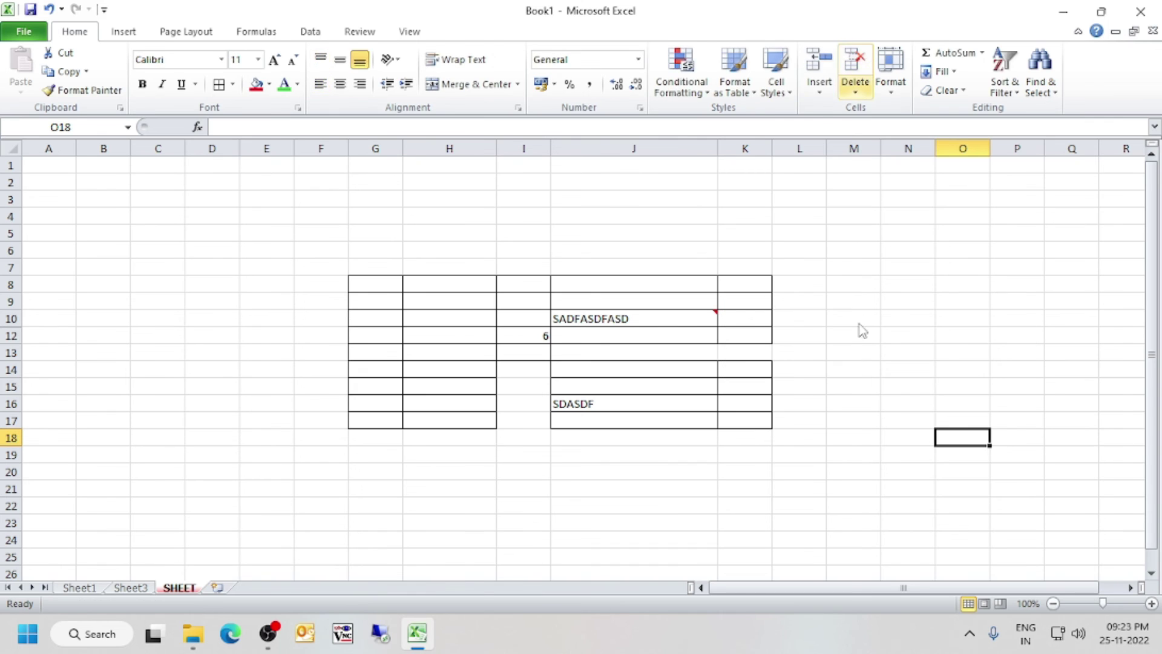
Display the comment attached to cell J10 and read it
scroll(856, 73, down, 1)
mouse_move(709, 313)
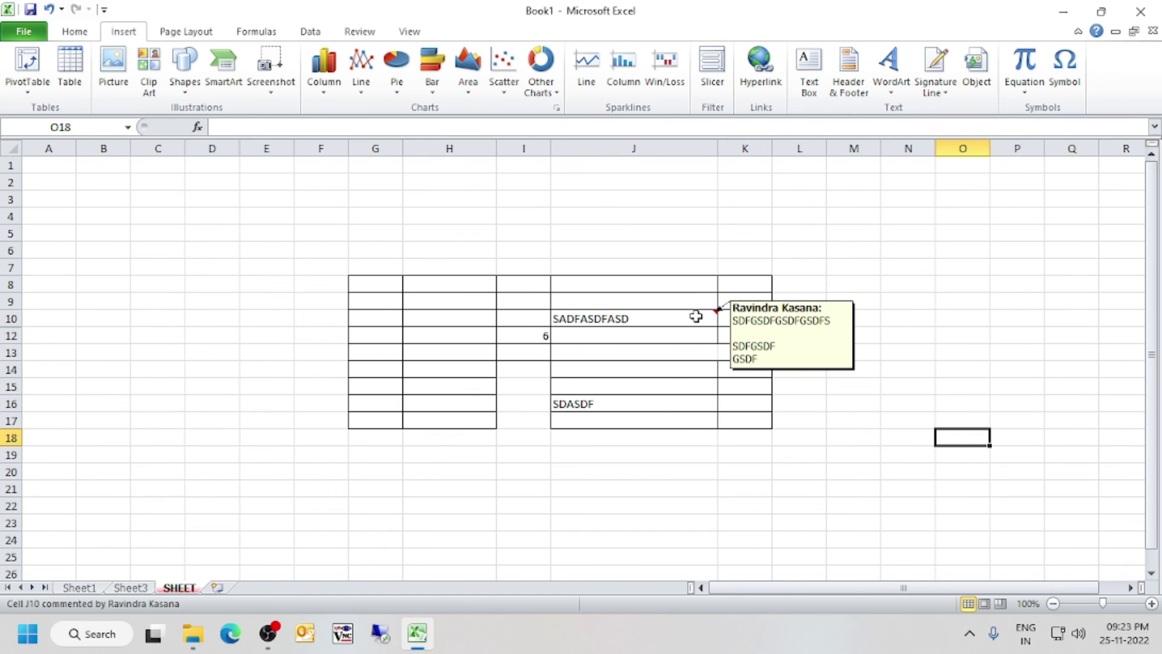
click(569, 424)
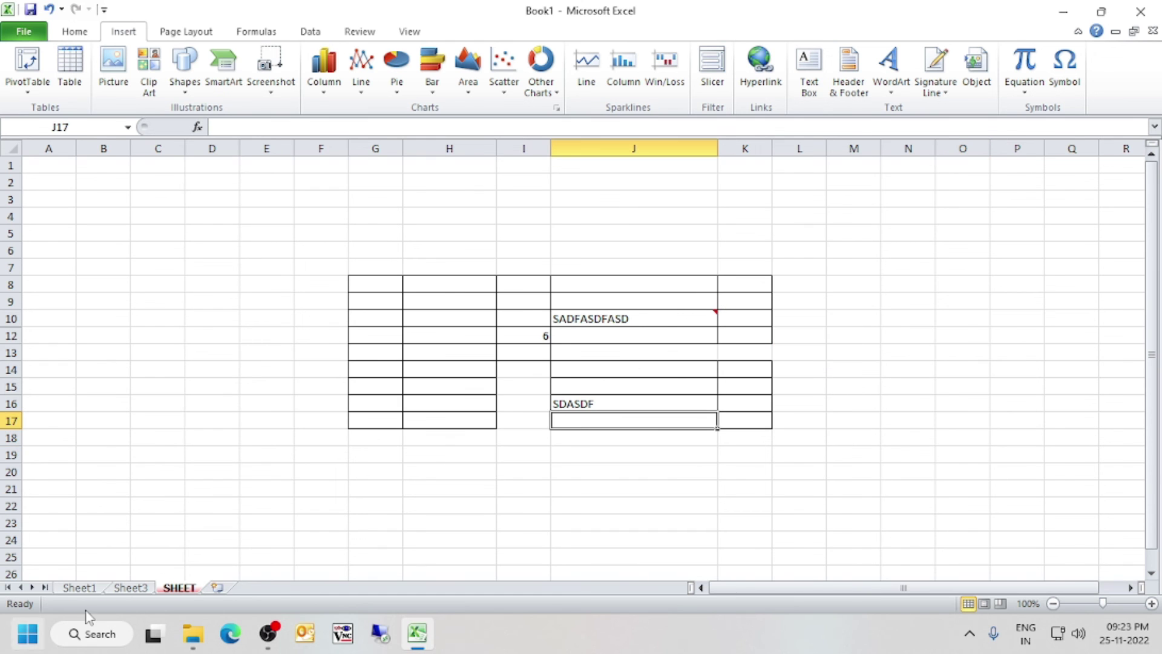
right_click(66, 599)
key(Escape)
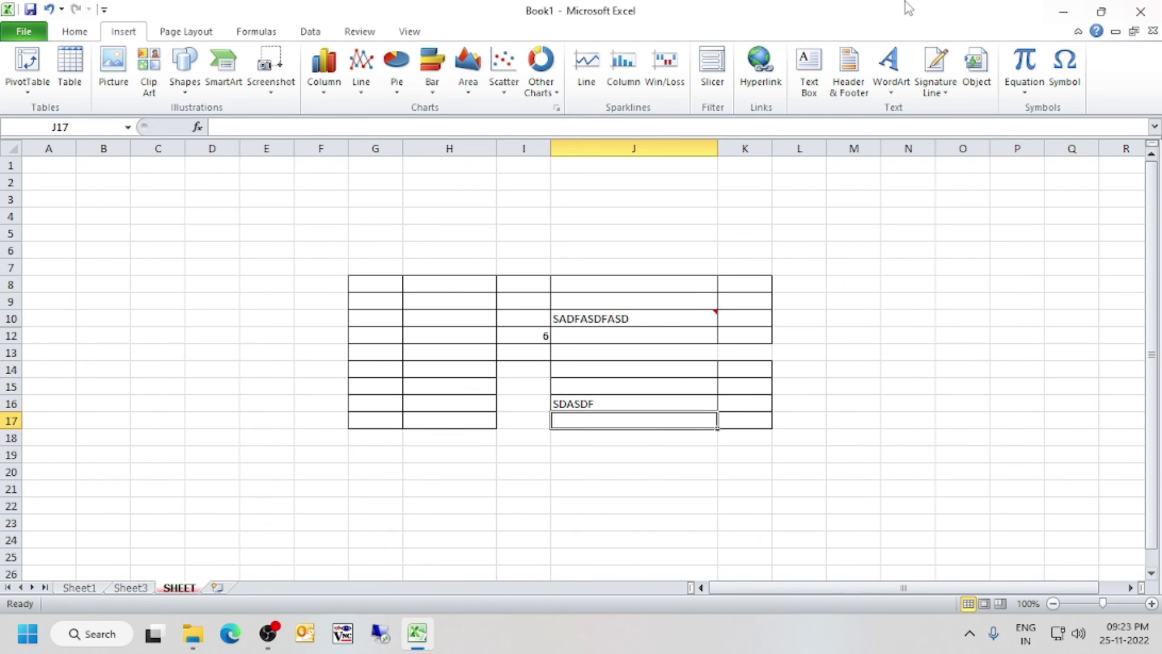
Apply all borders to the cell range M4:N20
click(70, 34)
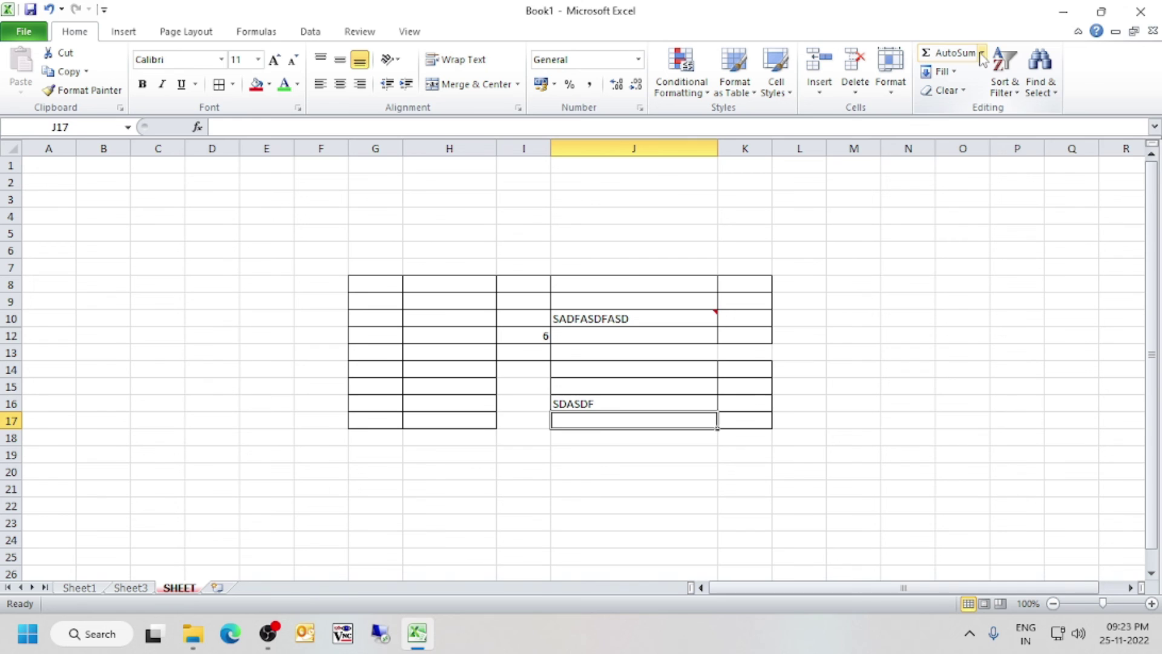
drag(875, 217, 911, 467)
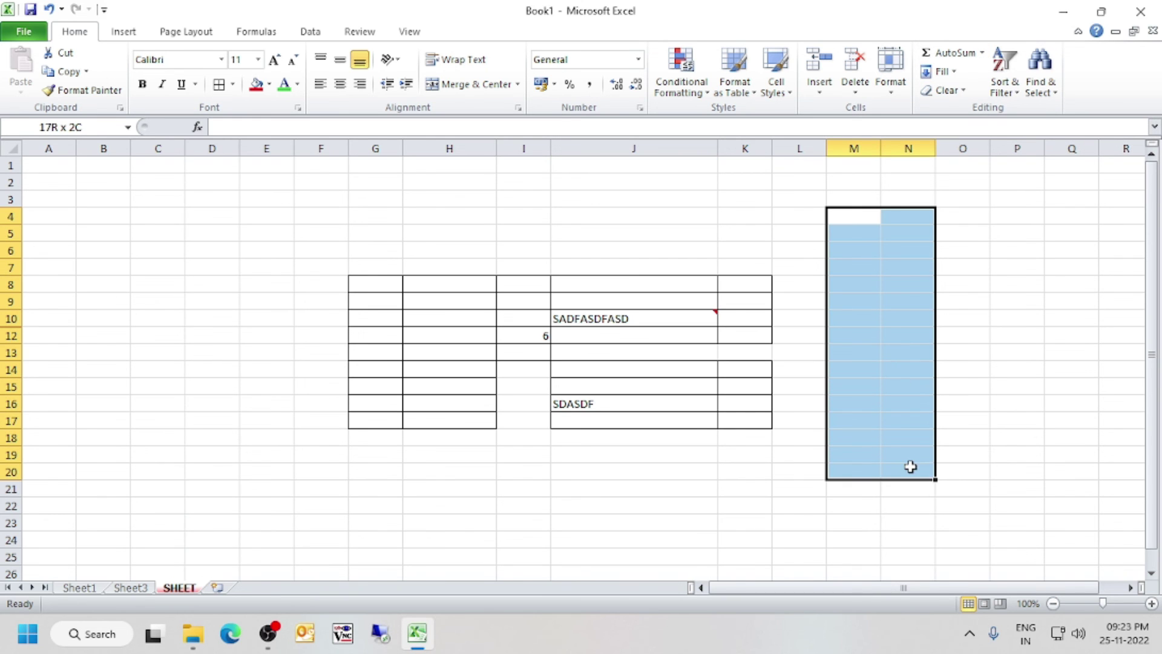
click(220, 85)
Enter 15 in M5, 265 in M7, 3416456 in M8, 564 in M9 and 5 in M12
click(851, 232)
text(15)
key(Return)
key(Return)
text(265)
key(Return)
text(3416456)
key(Return)
text(564)
key(Return)
key(Return)
text(5)
key(Return)
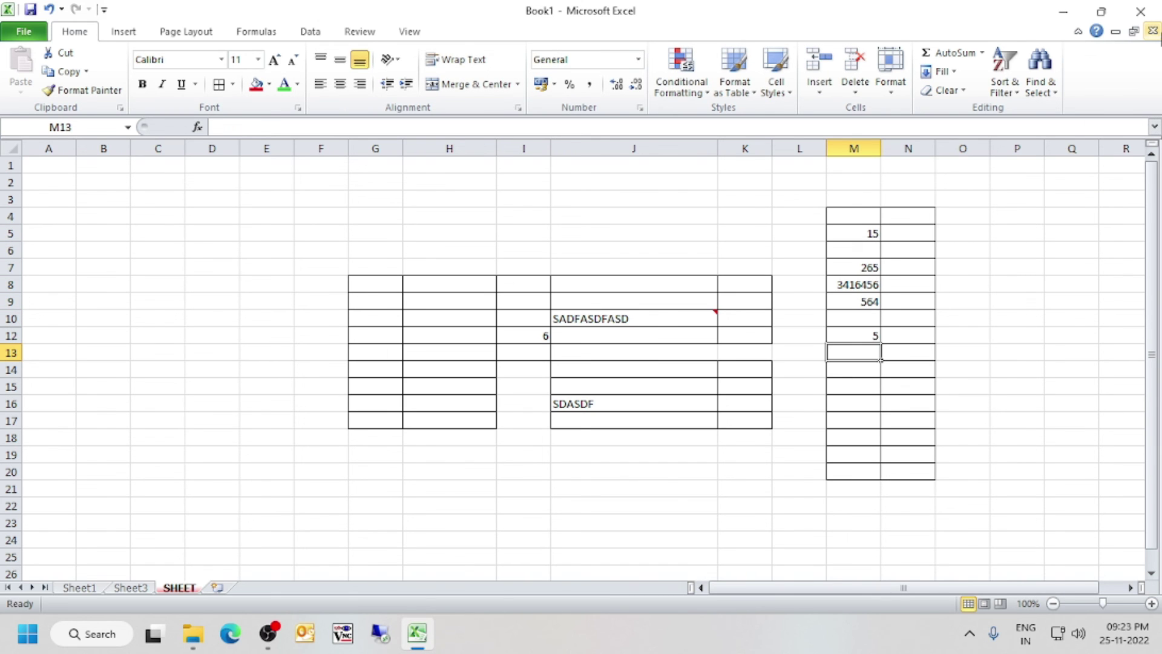
Enter 6535, 0.4, 5, 4.54, 5 and 5 in cells M13 through M18
text(6535)
key(Return)
text(0.4)
key(Return)
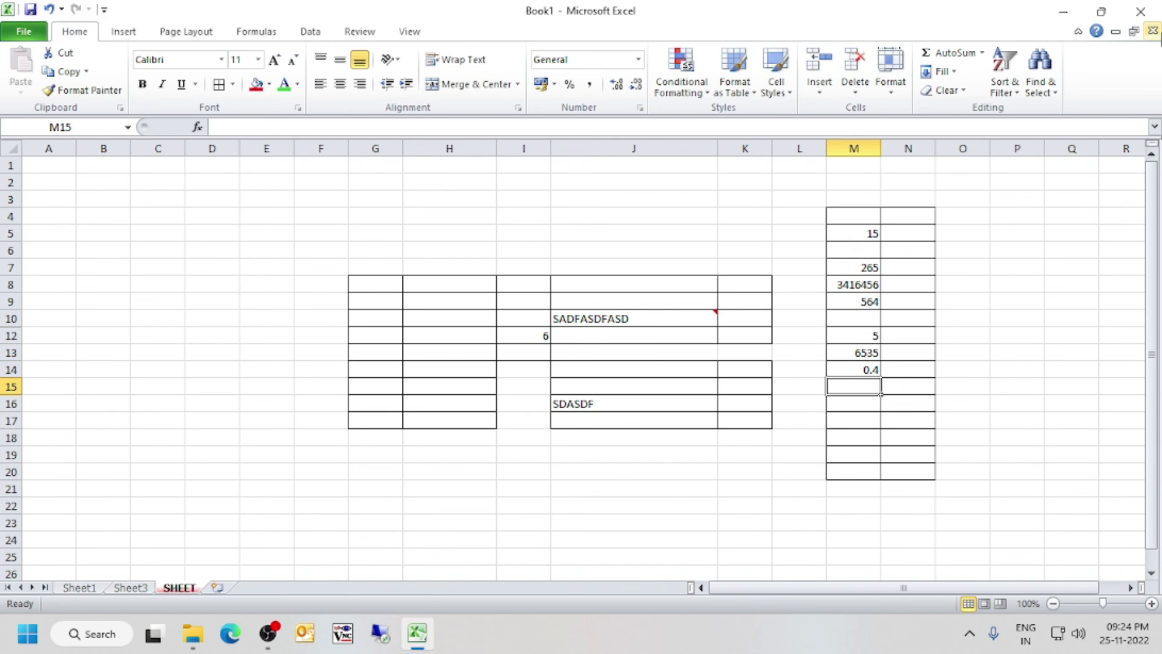
text(5)
key(Return)
text(4.54)
key(Return)
text(5)
key(Return)
text(.)
key(Return)
key(Up)
text(5)
key(Return)
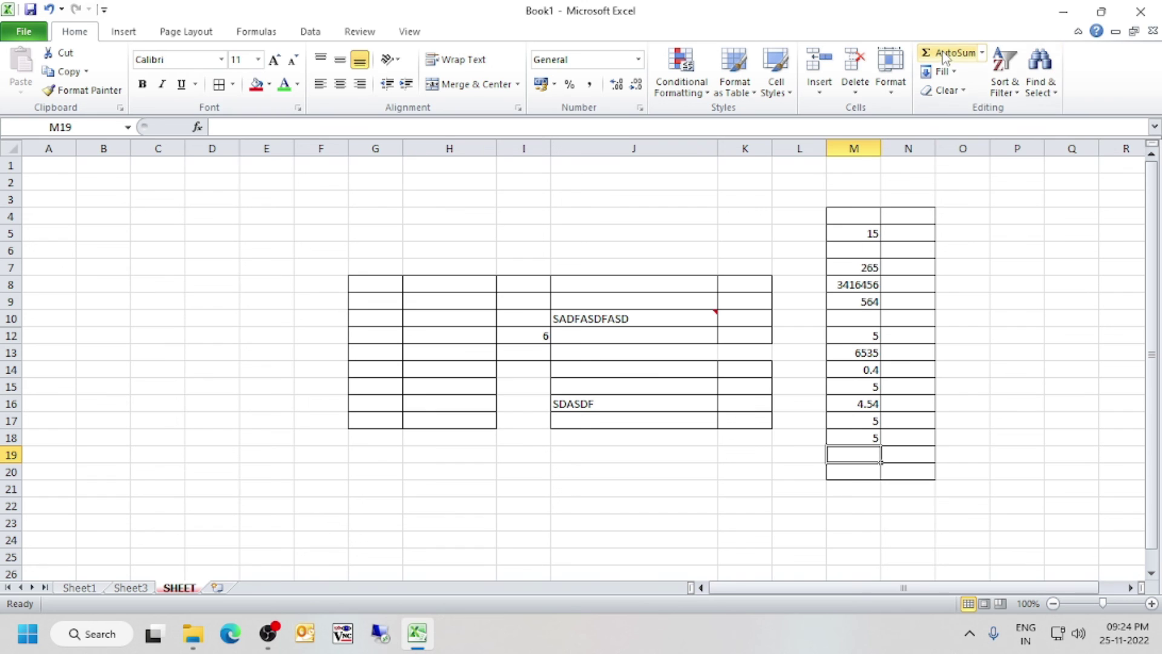
click(844, 493)
click(853, 454)
click(942, 59)
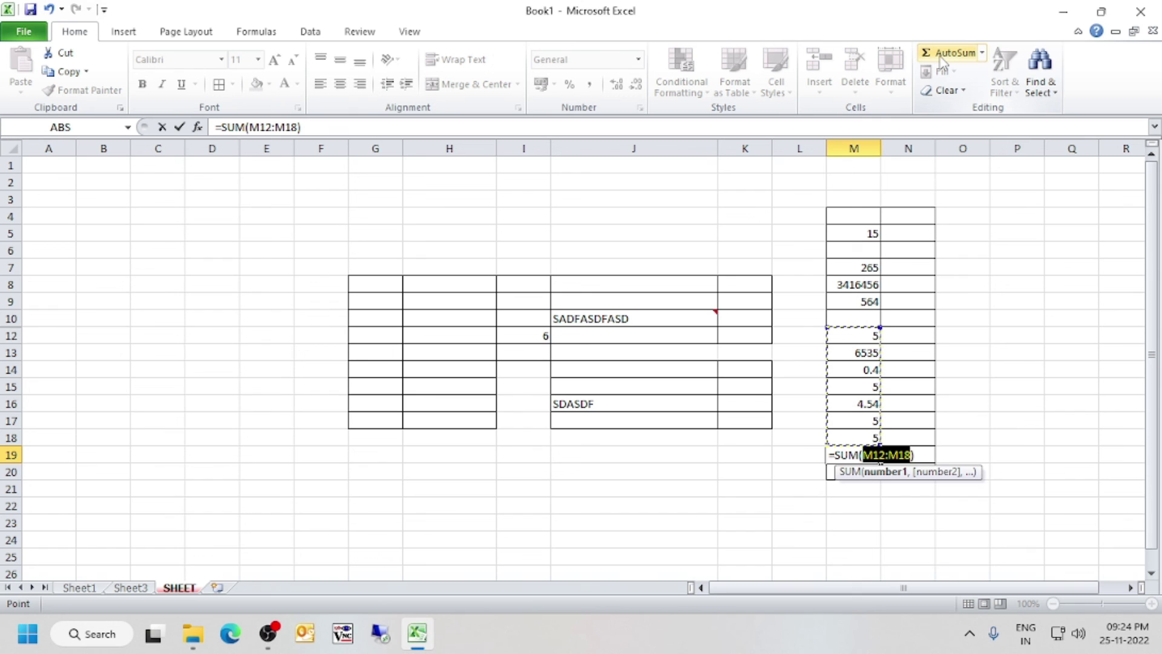
click(872, 318)
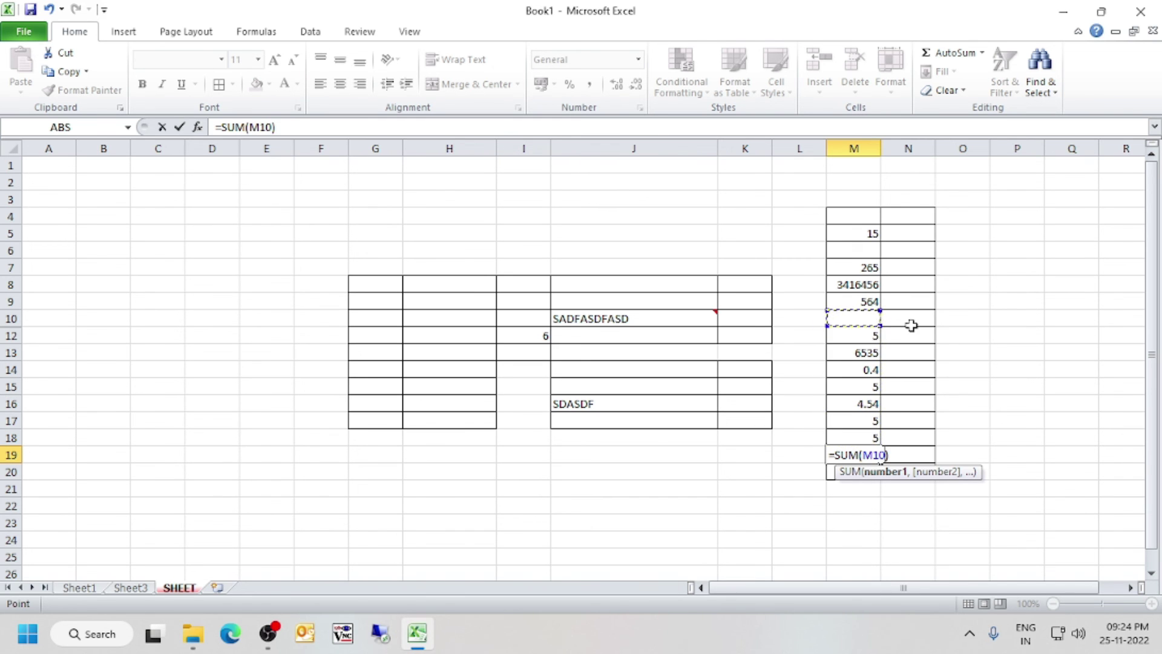
key(Escape)
Enter 5 in the empty cell M10
click(872, 316)
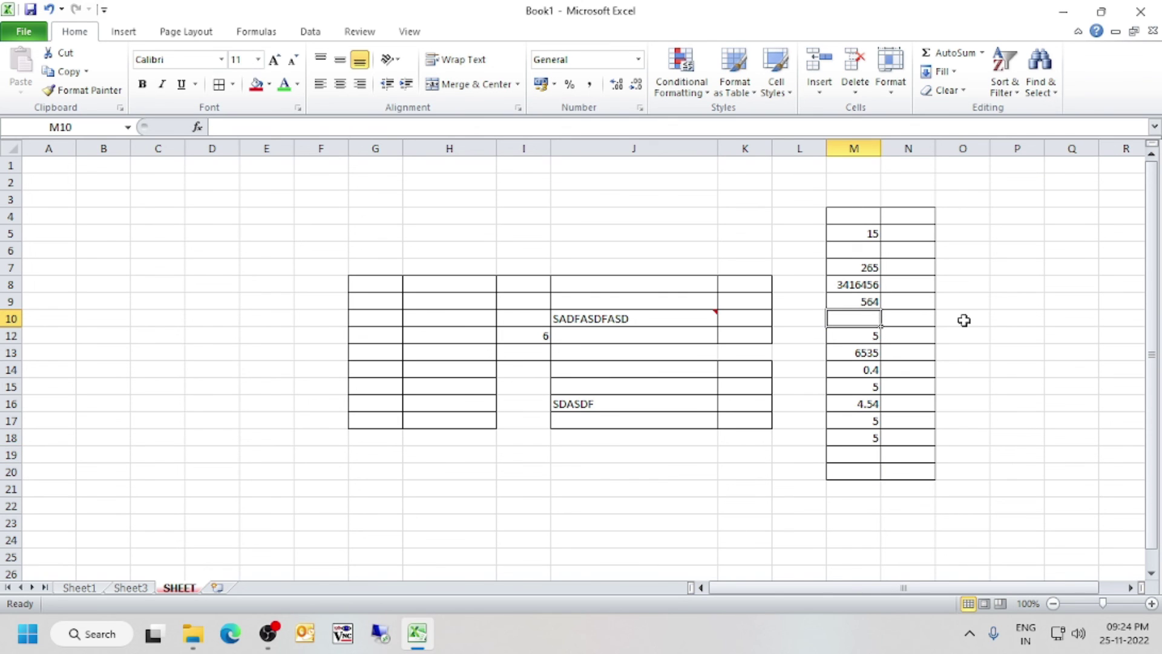
text(5)
key(Return)
click(871, 449)
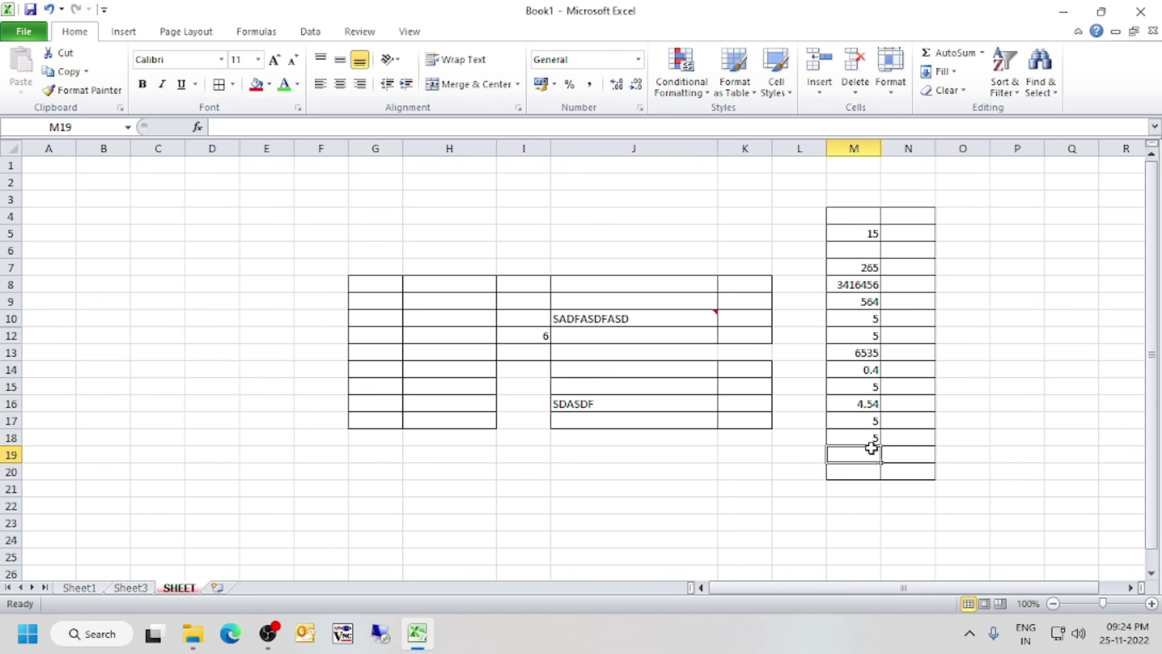
click(946, 53)
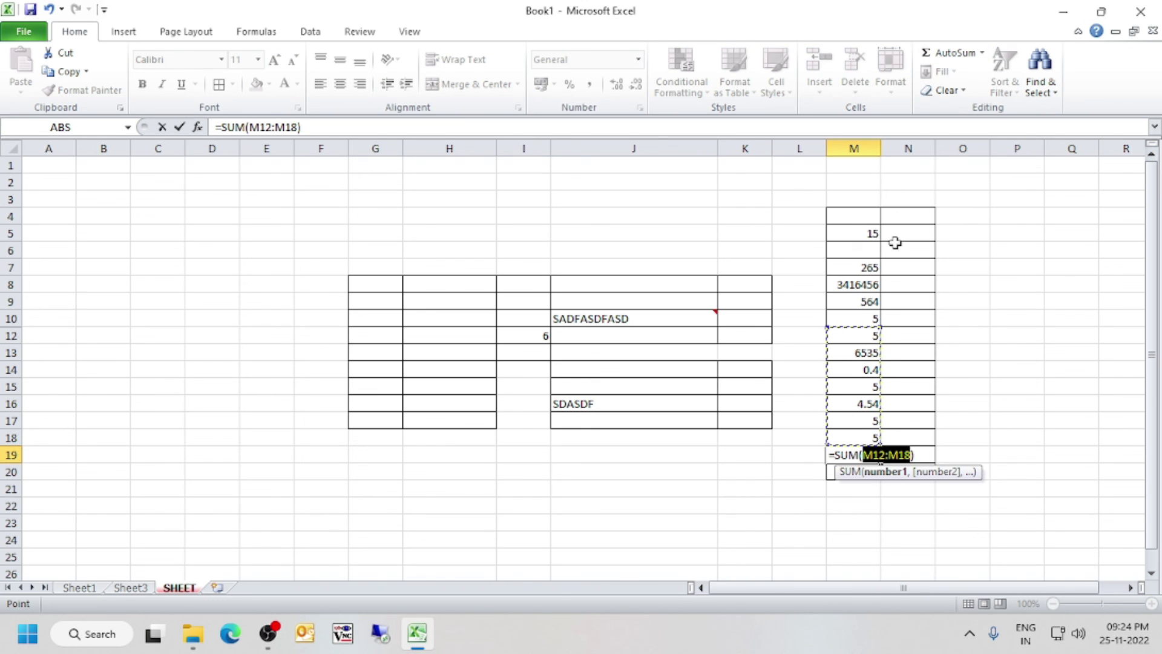
key(Escape)
click(875, 437)
click(871, 485)
click(871, 469)
double_click(875, 454)
click(1102, 417)
Change the value of cell M10 to 6
click(868, 316)
text(6)
key(Return)
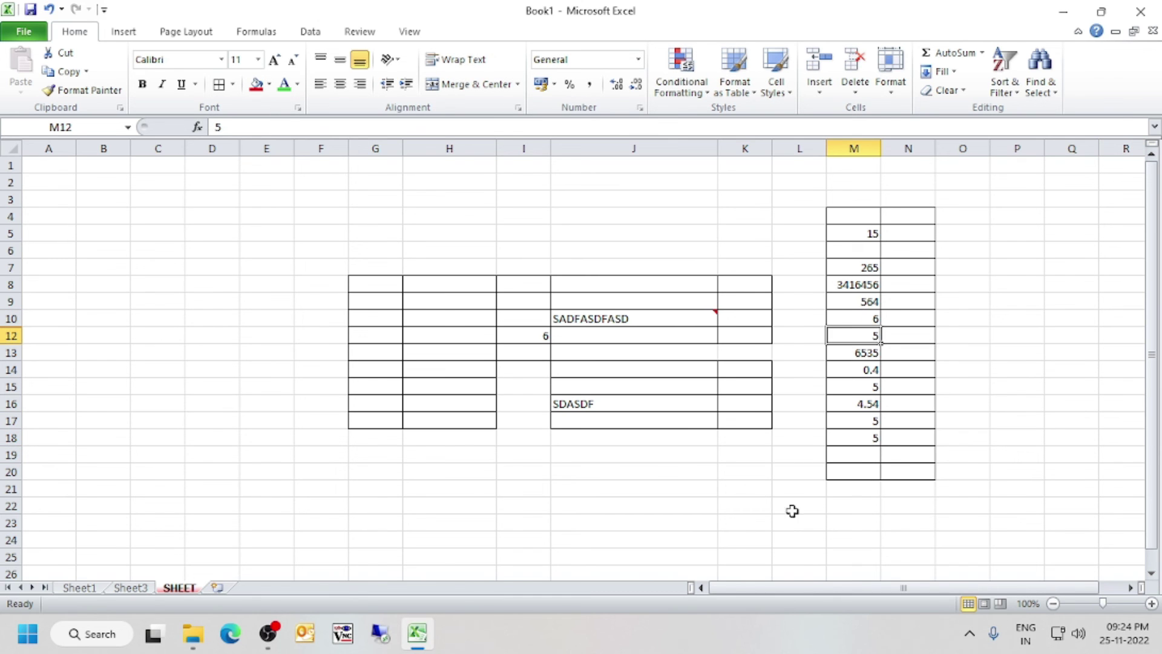
click(865, 454)
click(940, 59)
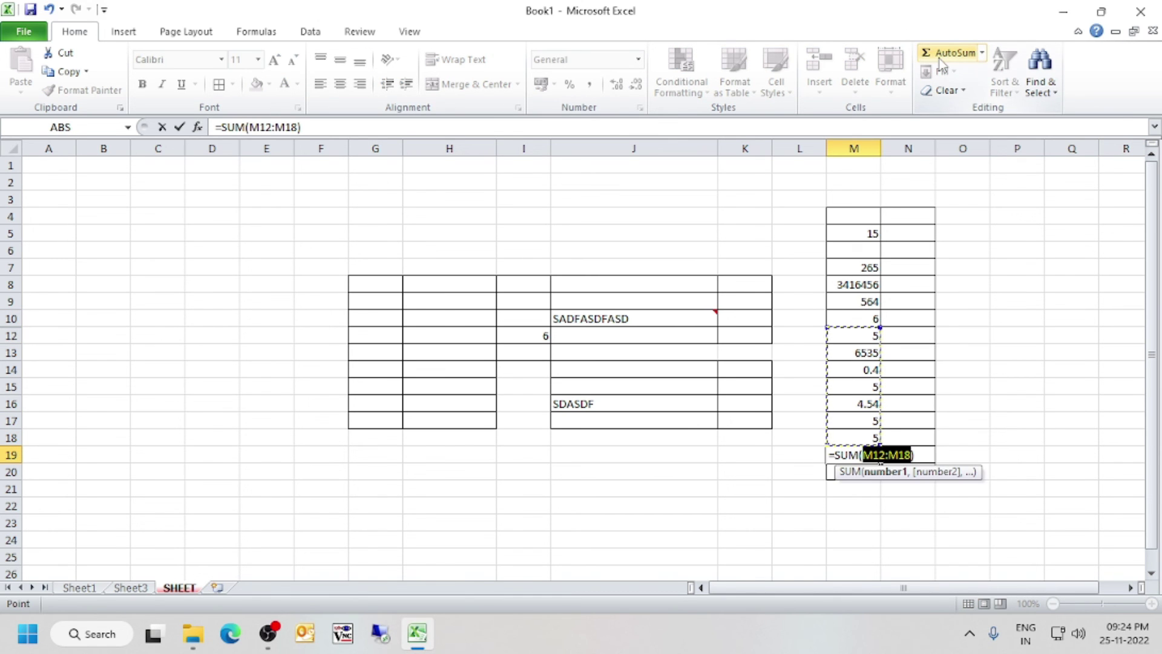
key(Escape)
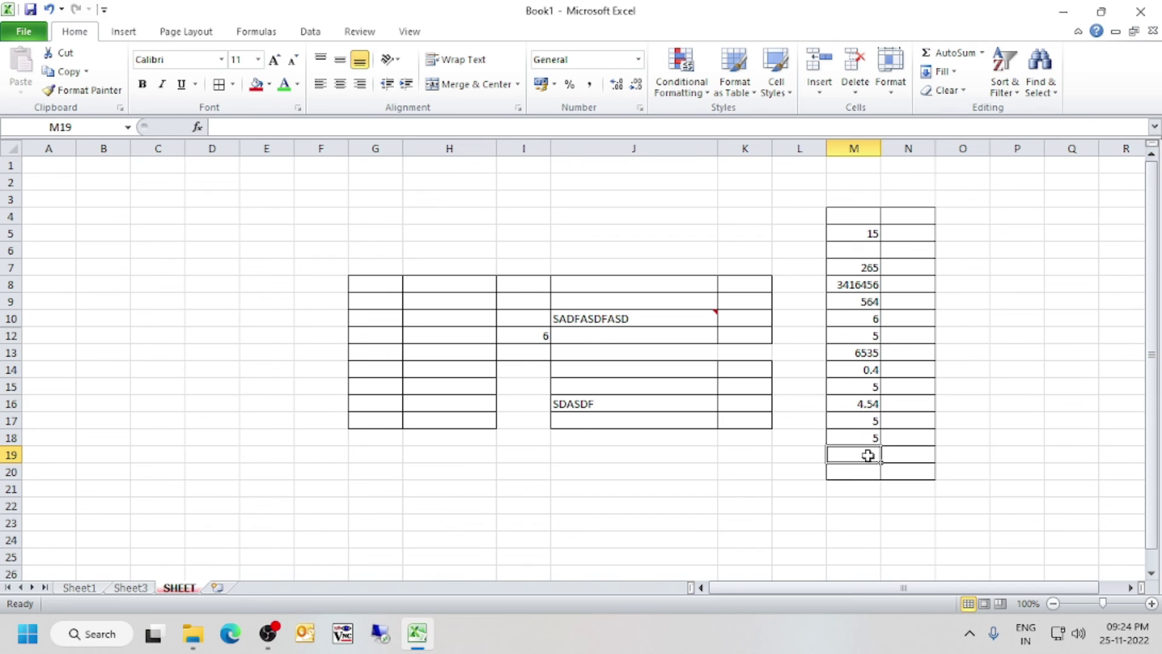
key(BackSpace)
key(Escape)
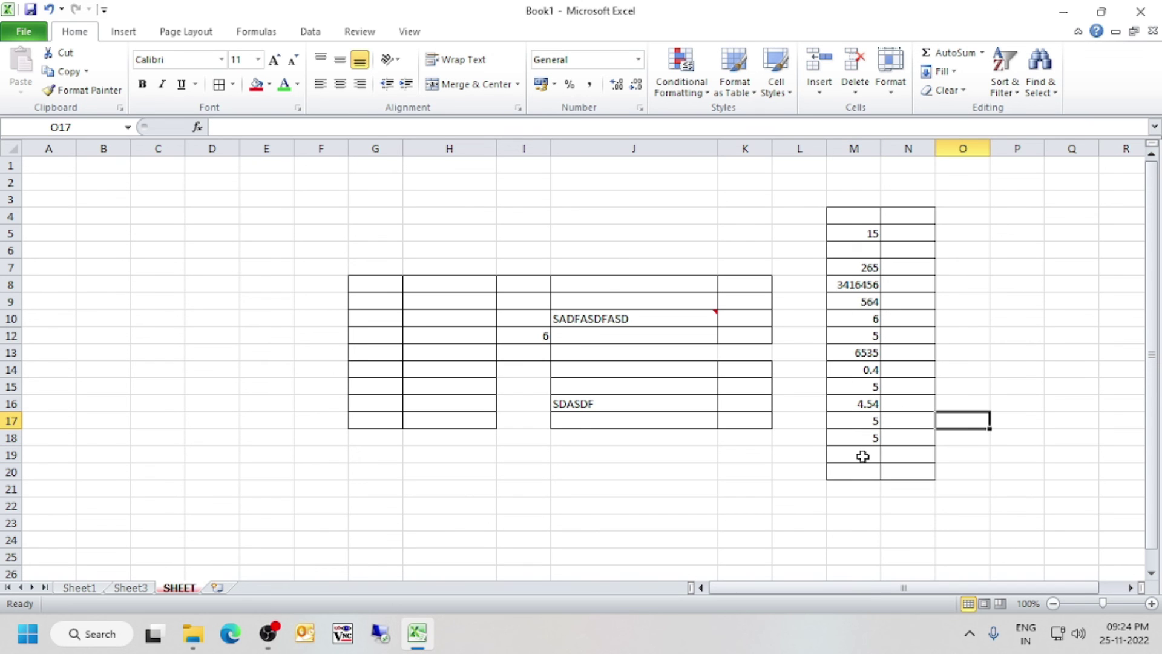
Insert an AutoSum formula in M19 and extend its range to M5:M18
click(939, 55)
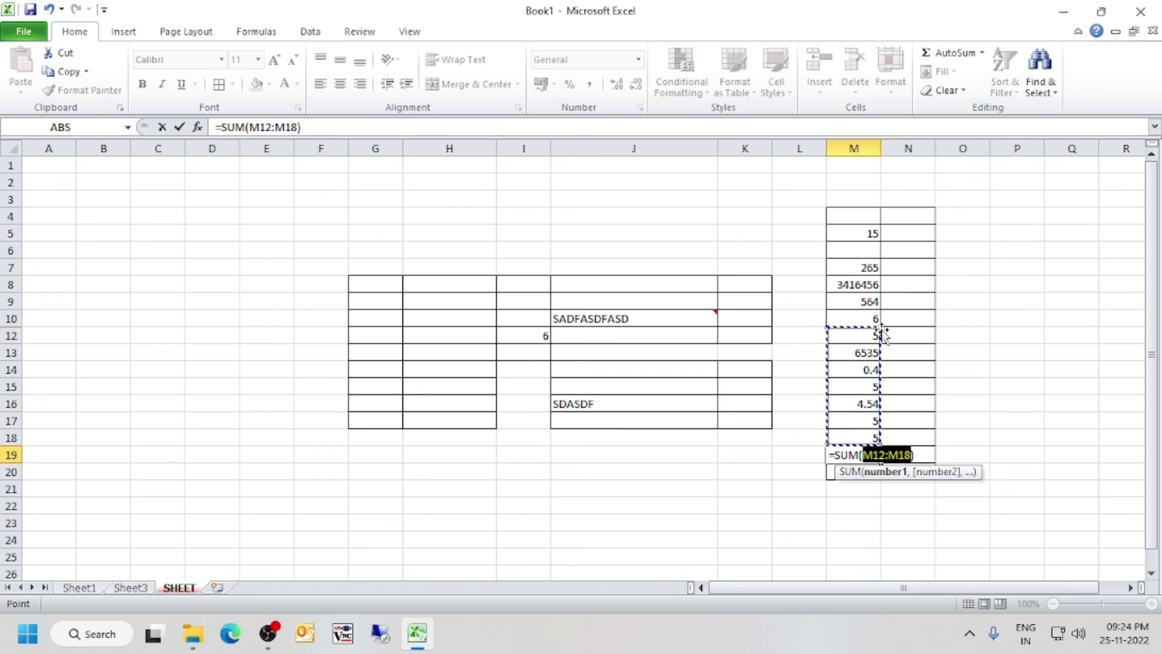
drag(881, 328, 885, 226)
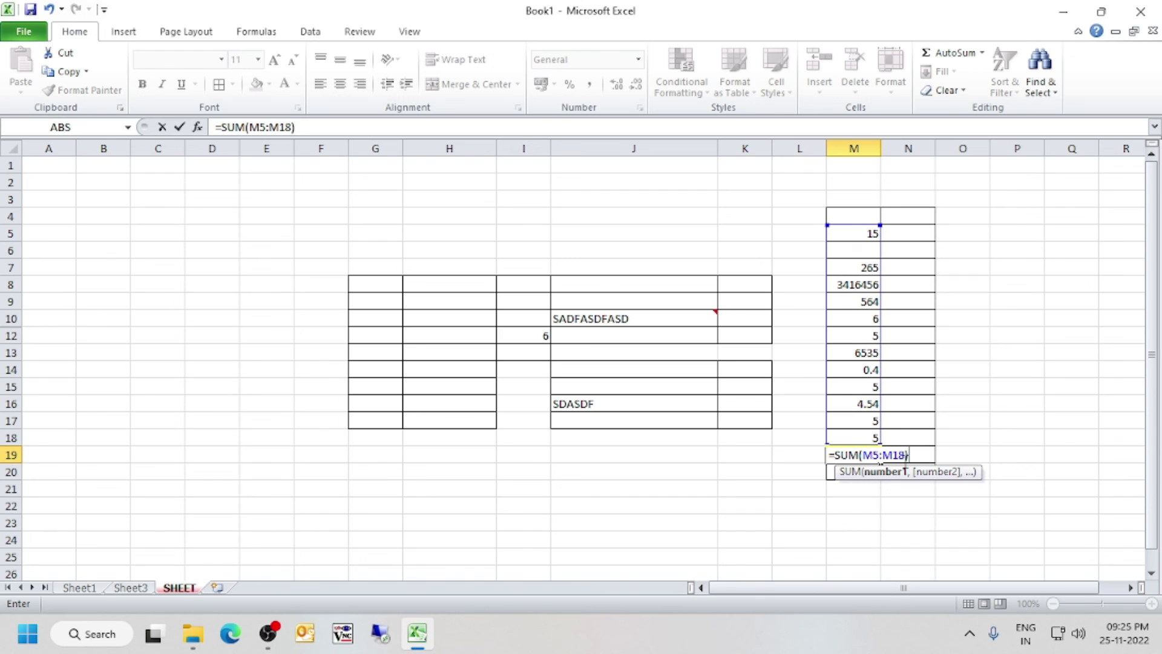
key(Return)
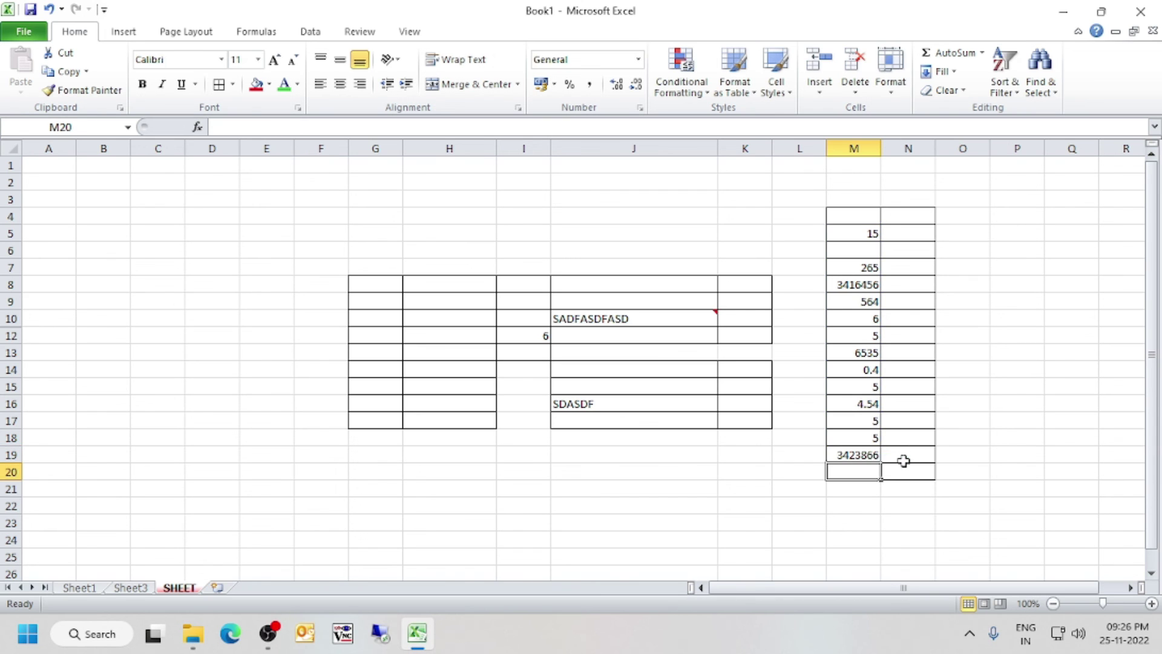
Check the sum of M5:M18 against the total in M19 and display the total with two decimal places
click(867, 450)
drag(862, 237, 869, 441)
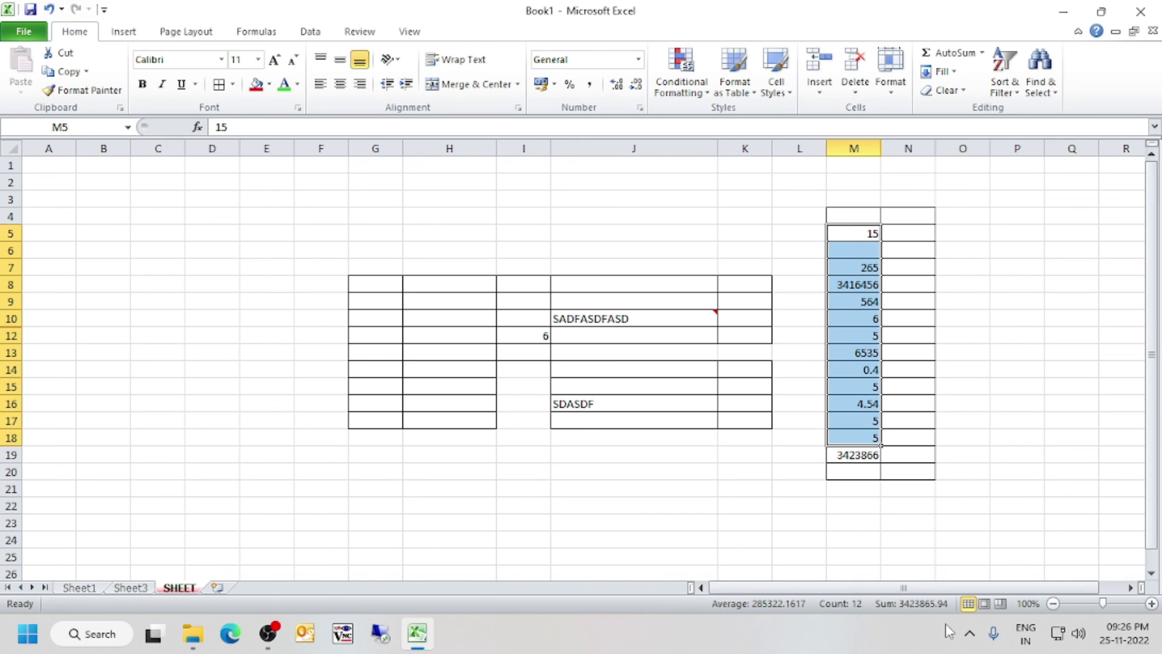
click(876, 460)
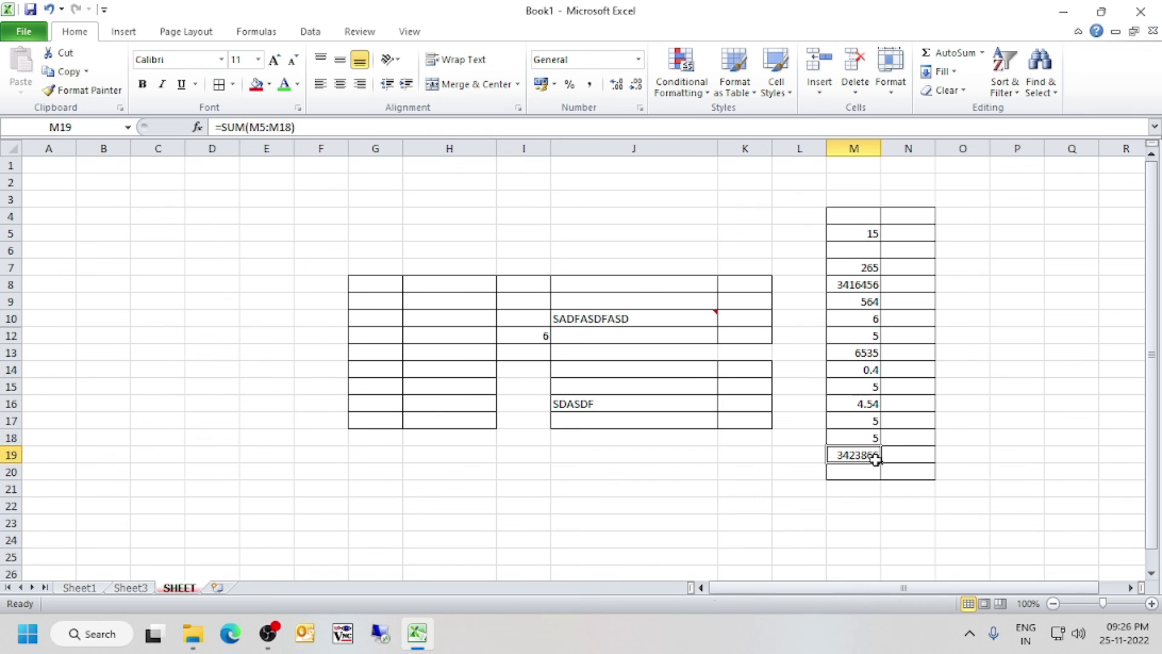
click(617, 85)
click(617, 85)
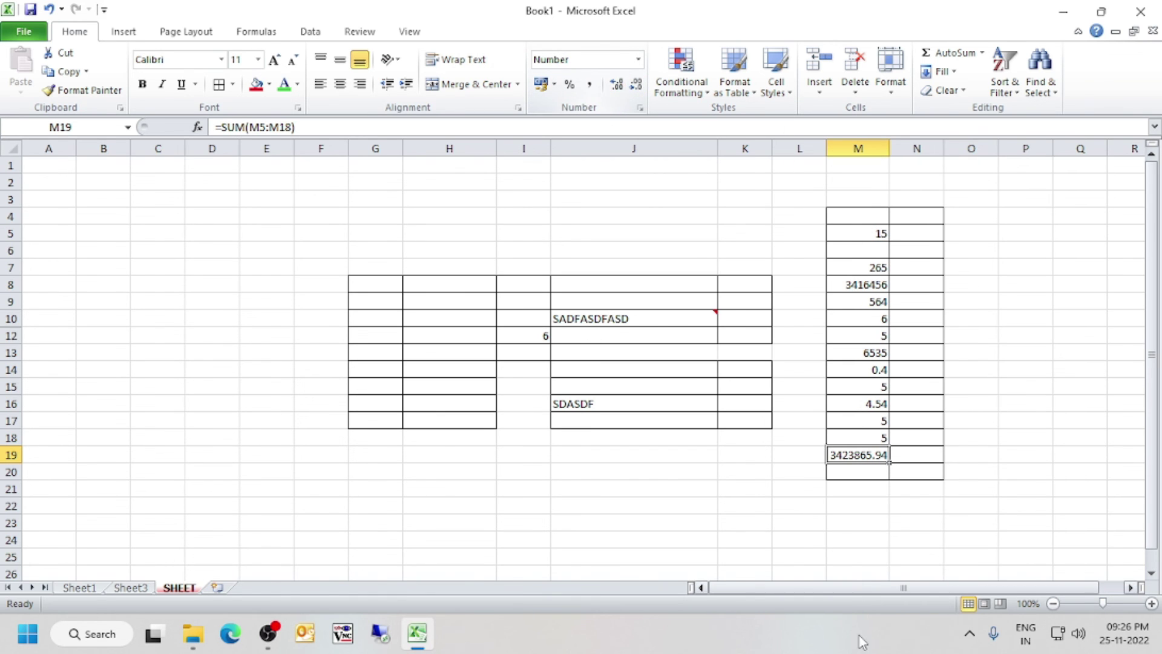
Compare the summary values of M5:M18 and M5:M19, and examine the other functions offered with AutoSum
drag(867, 235, 878, 439)
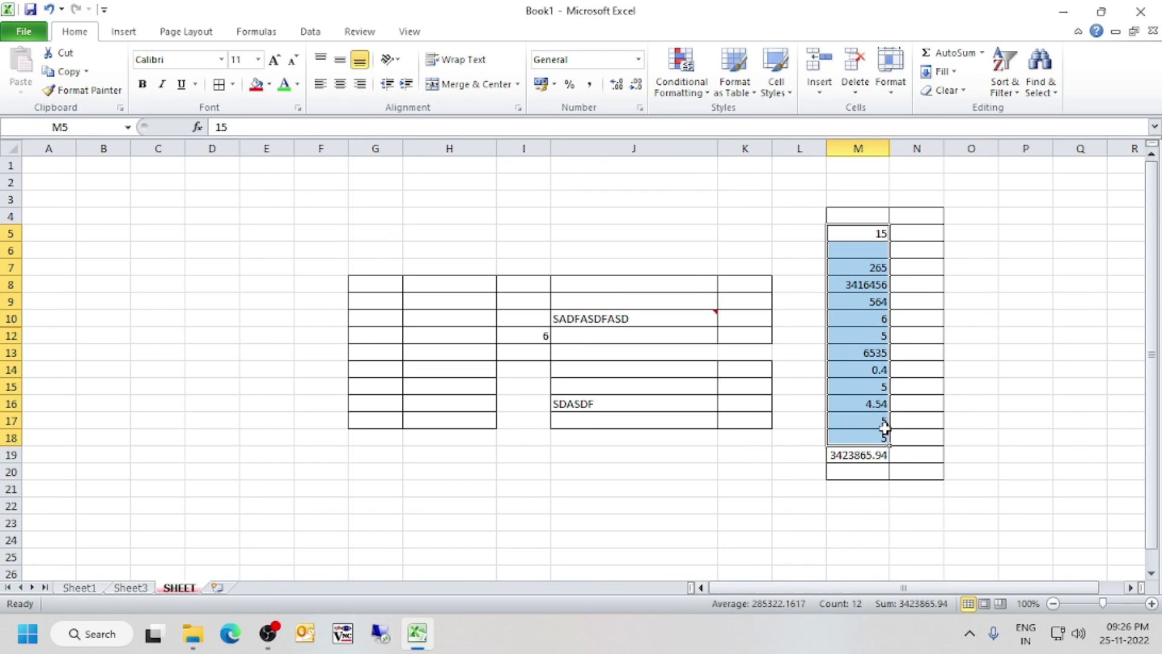
click(896, 461)
drag(880, 233, 882, 456)
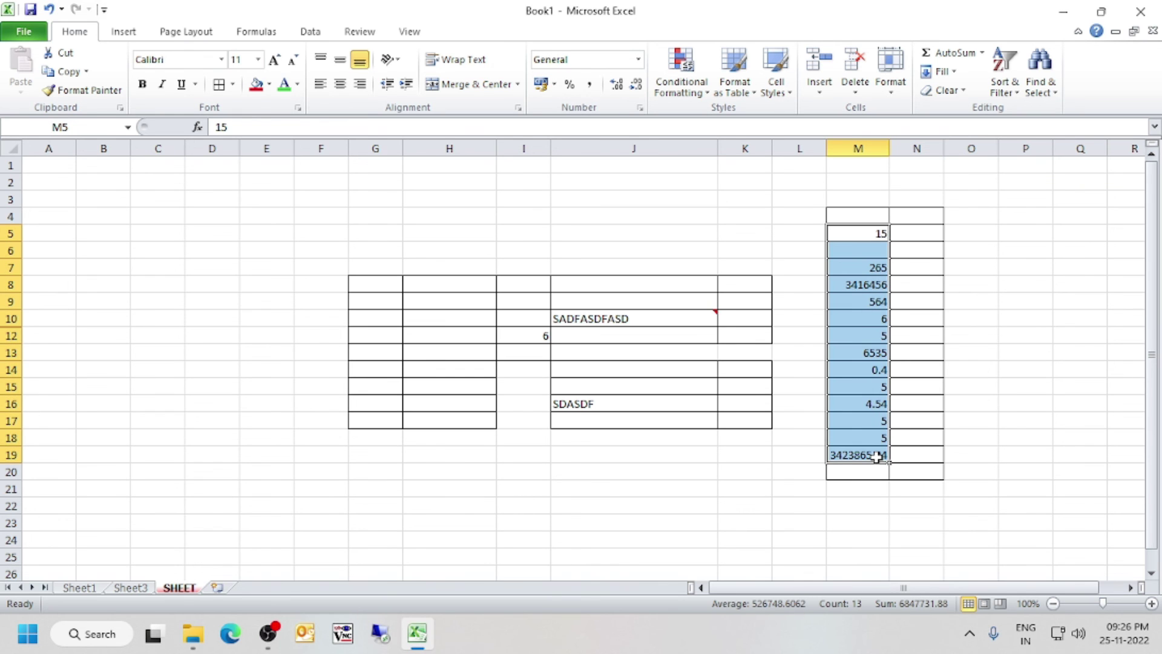
click(983, 53)
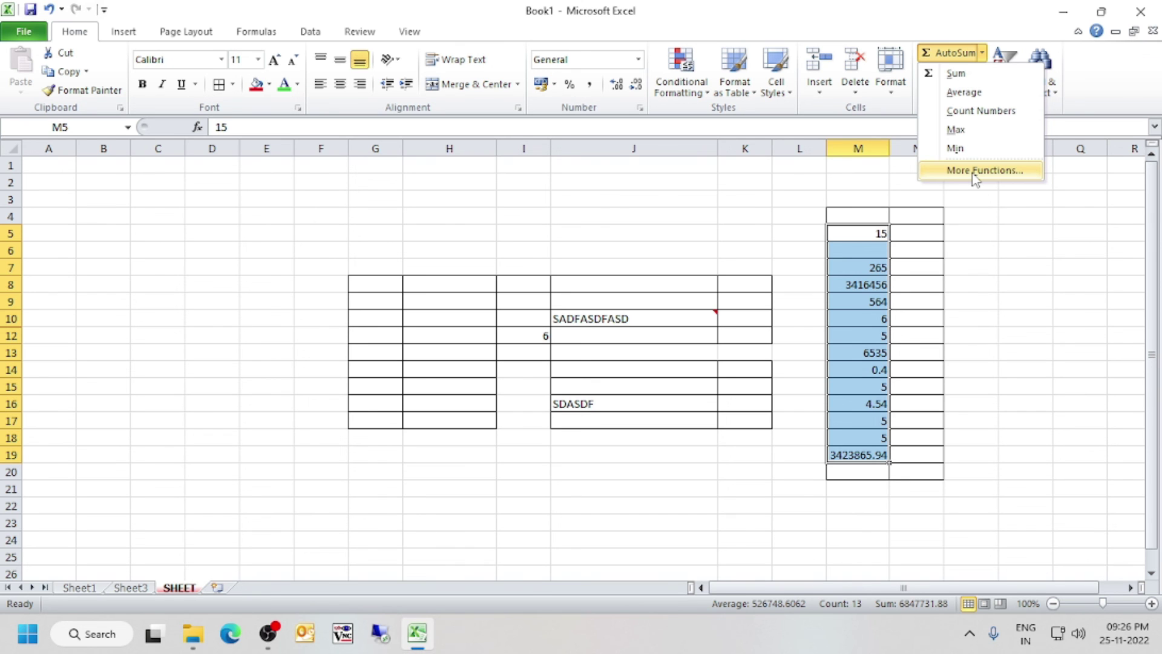
key(Escape)
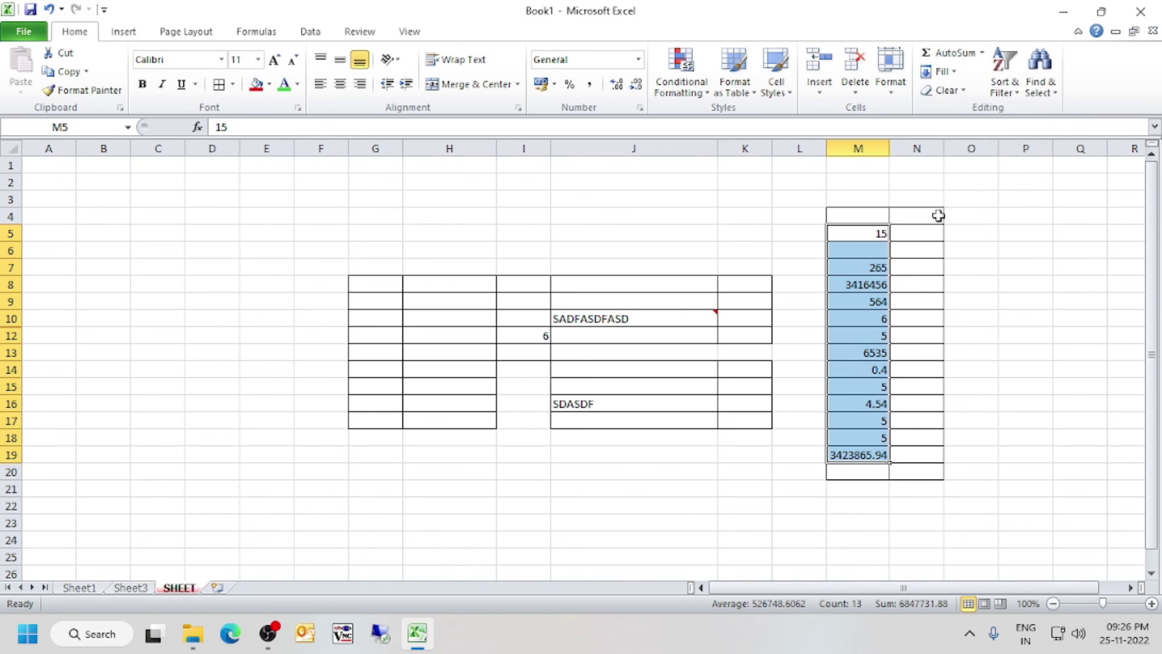
Fill the value of M5 down through M19, and undo the fill
click(944, 71)
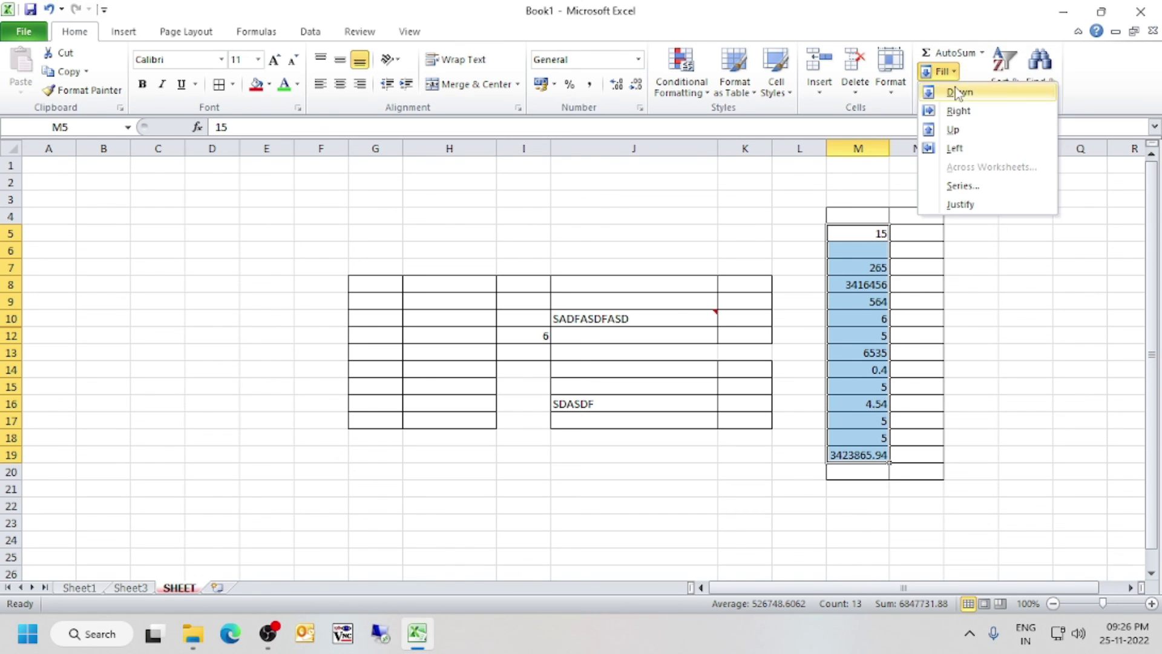
click(956, 93)
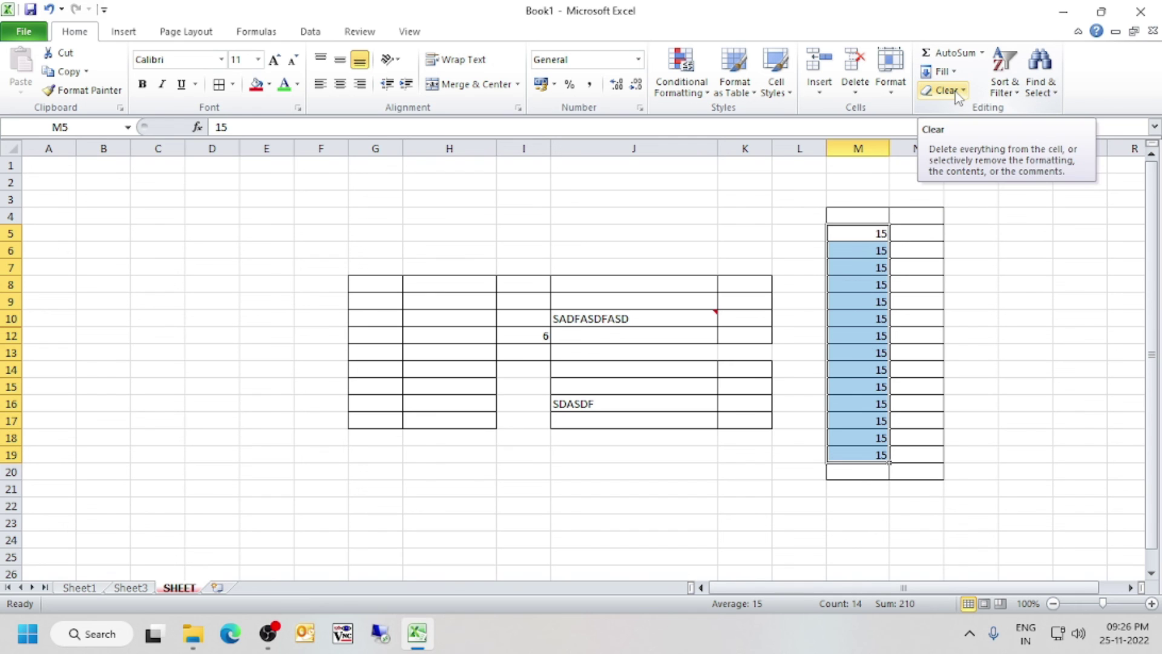
key(ctrl+z)
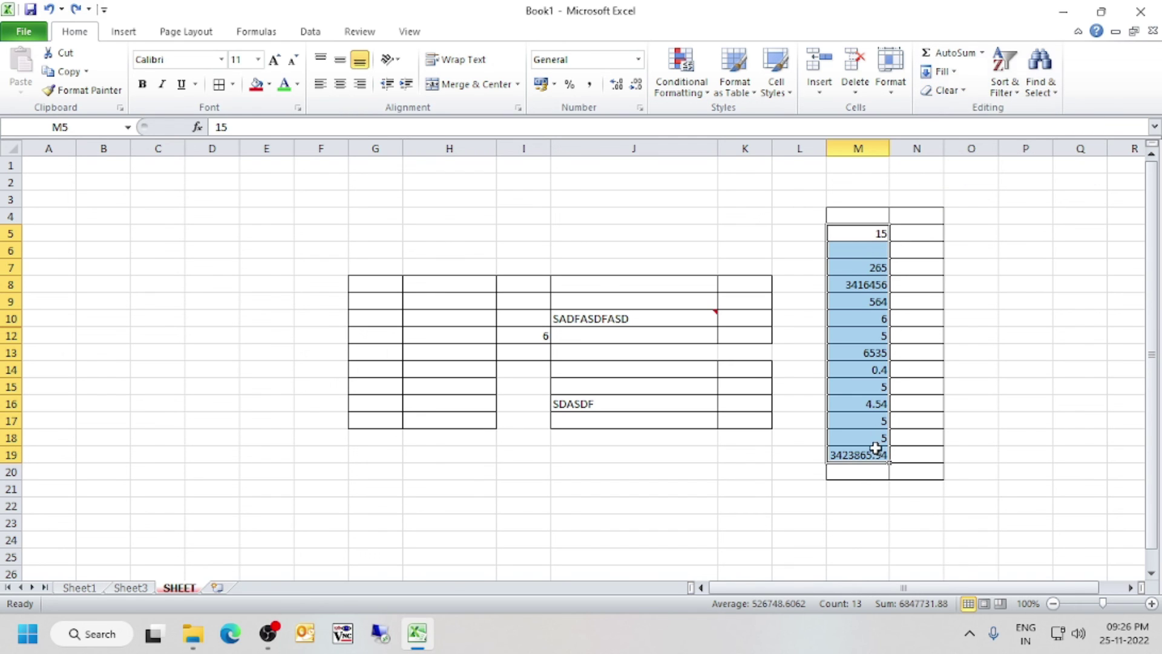
Try Fill Right on the single-column range M5:M19, and undo it
click(953, 71)
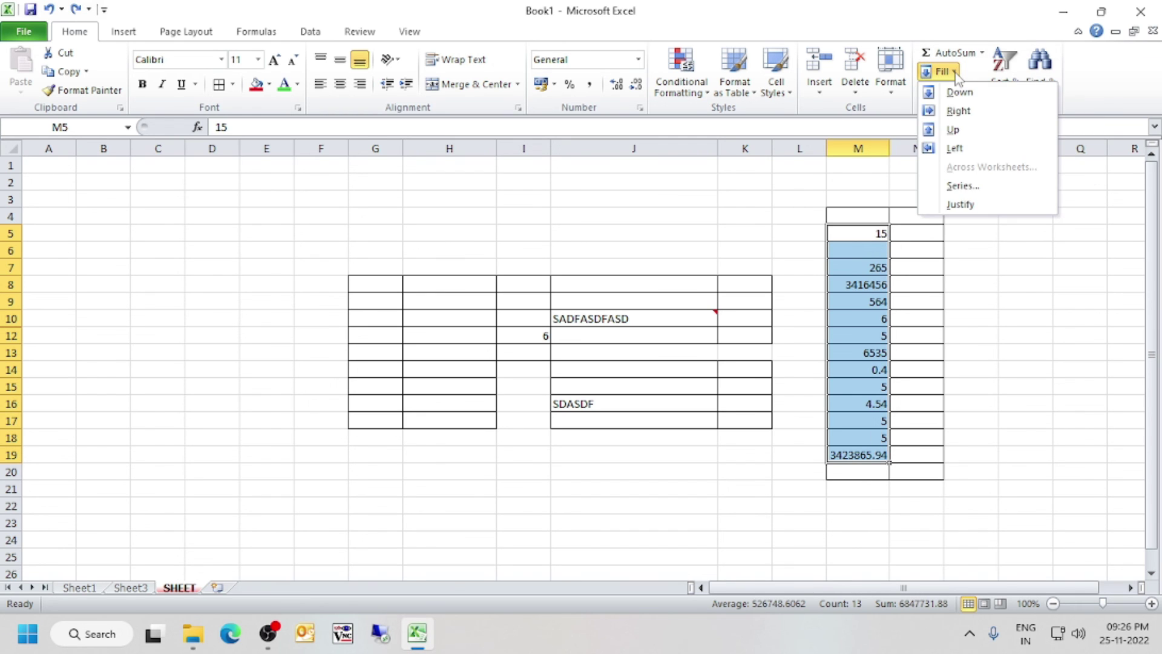
click(968, 116)
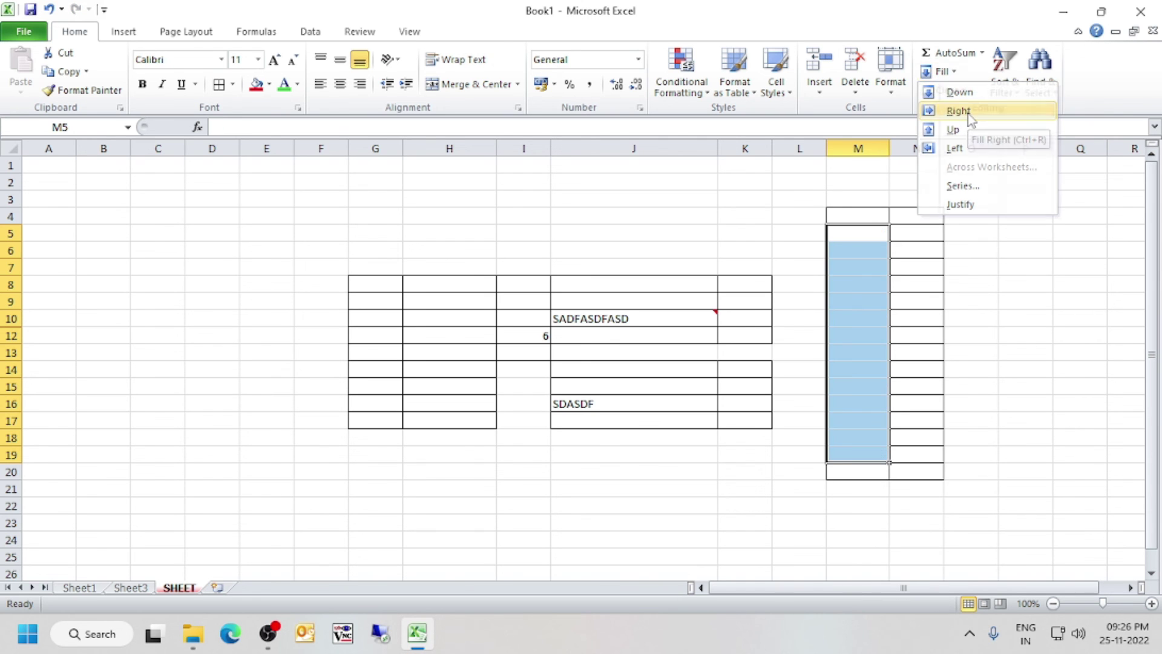
key(ctrl+z)
Clear the contents of cells M7 through M19
click(955, 77)
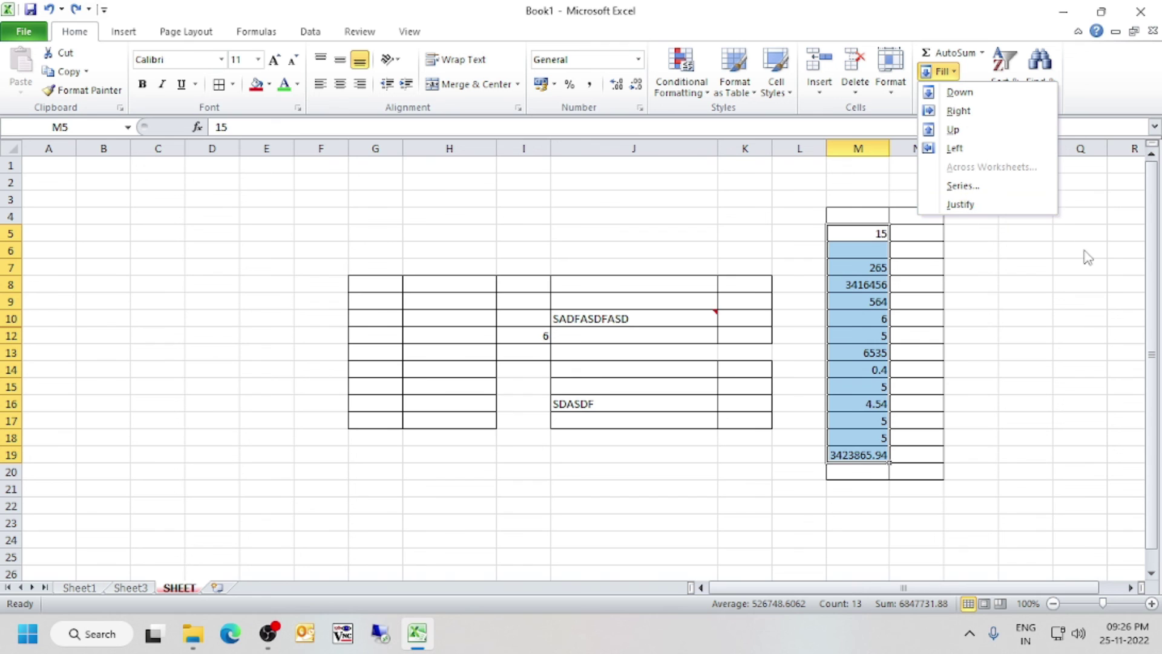
key(Escape)
drag(875, 267, 884, 455)
key(Delete)
Fill the 15 in M5 down through M20, and undo the fill
drag(877, 231, 870, 469)
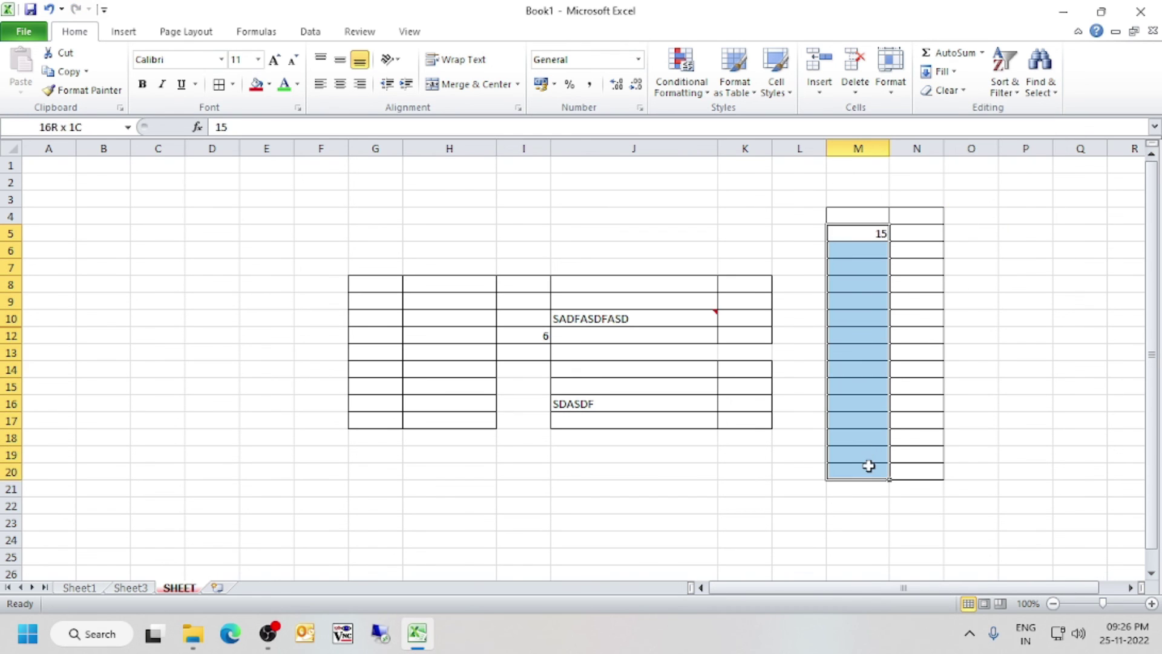
click(942, 72)
click(955, 92)
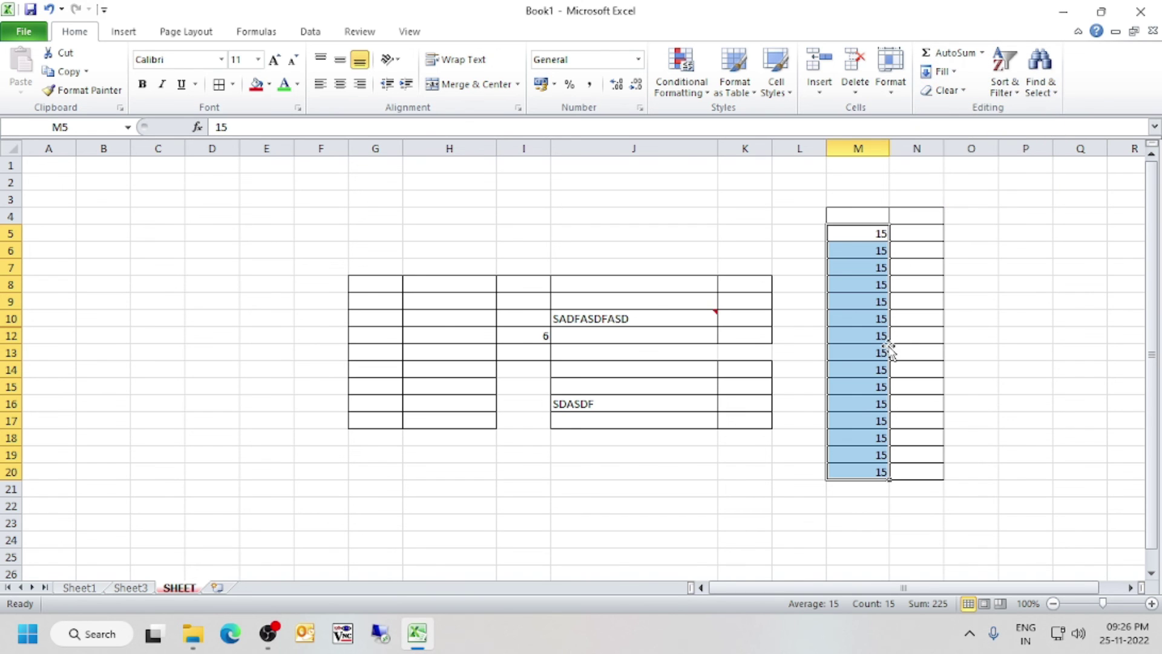
key(ctrl+z)
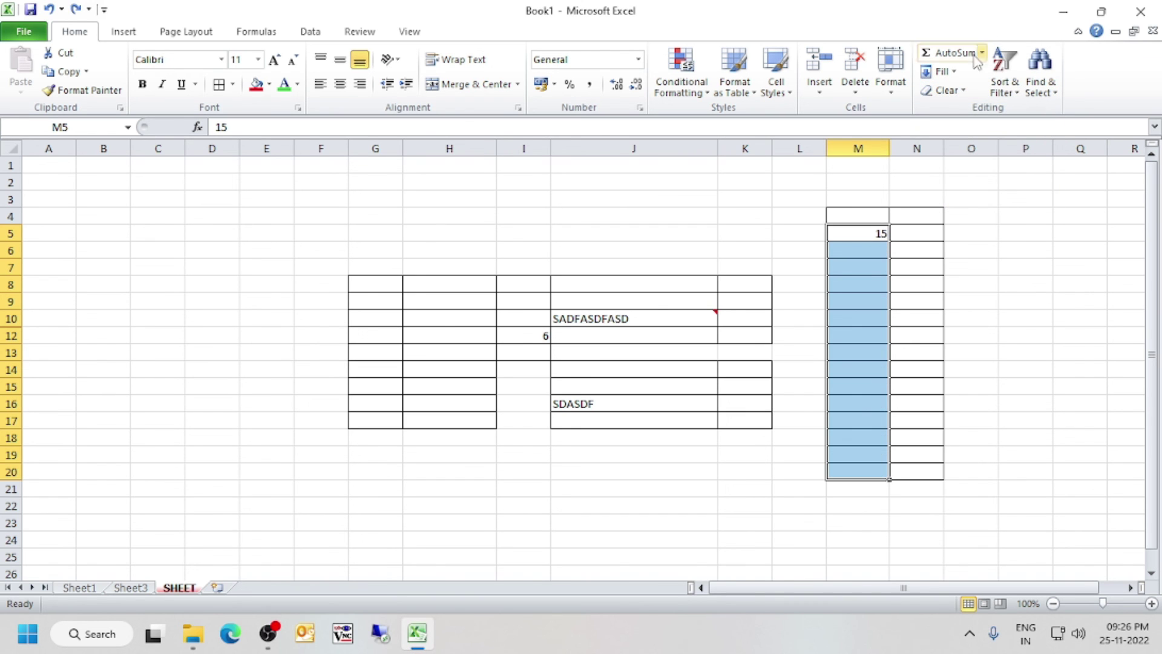
Fill the value 15 from M5 right through P5
click(942, 72)
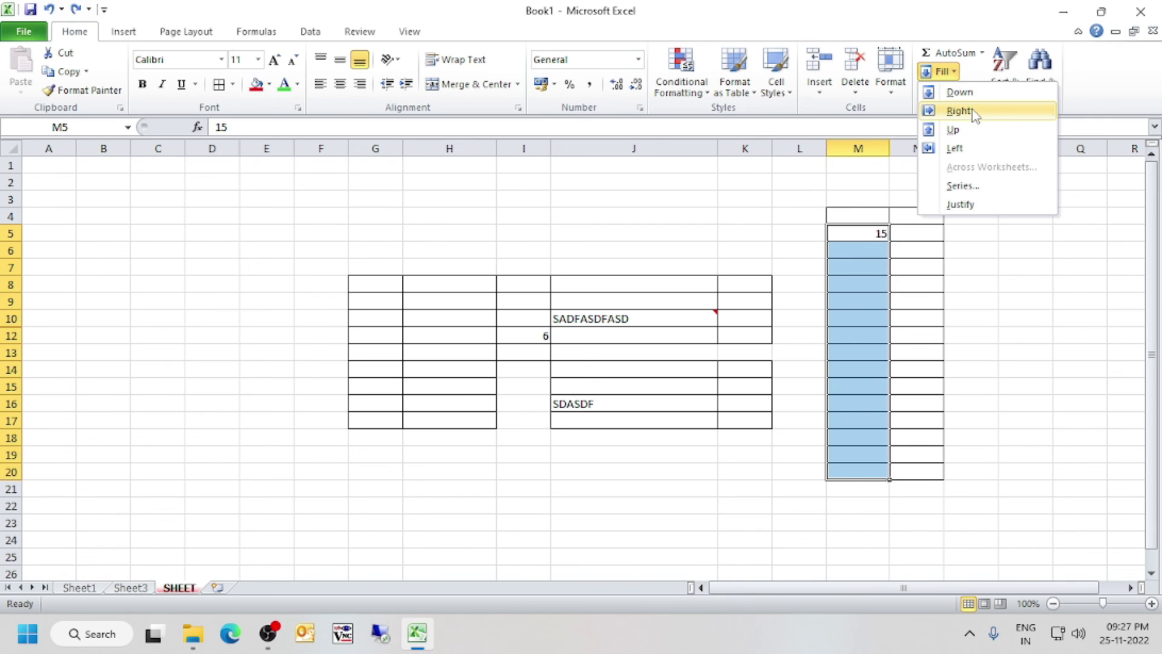
key(Escape)
drag(884, 236, 1023, 473)
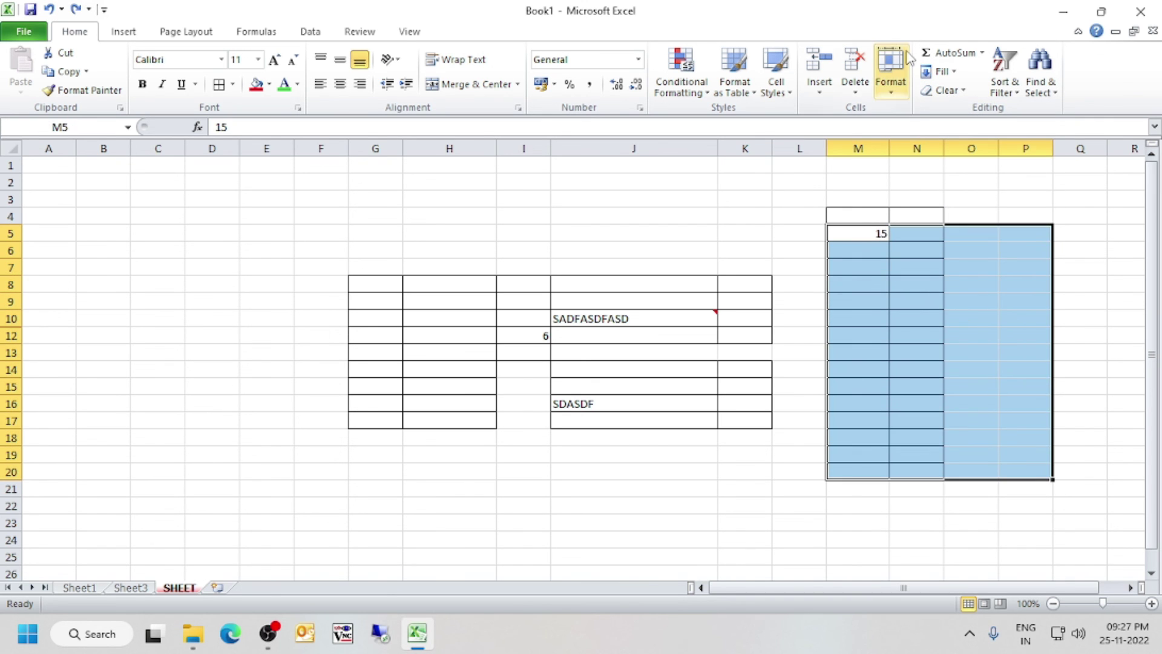
drag(869, 232, 1017, 233)
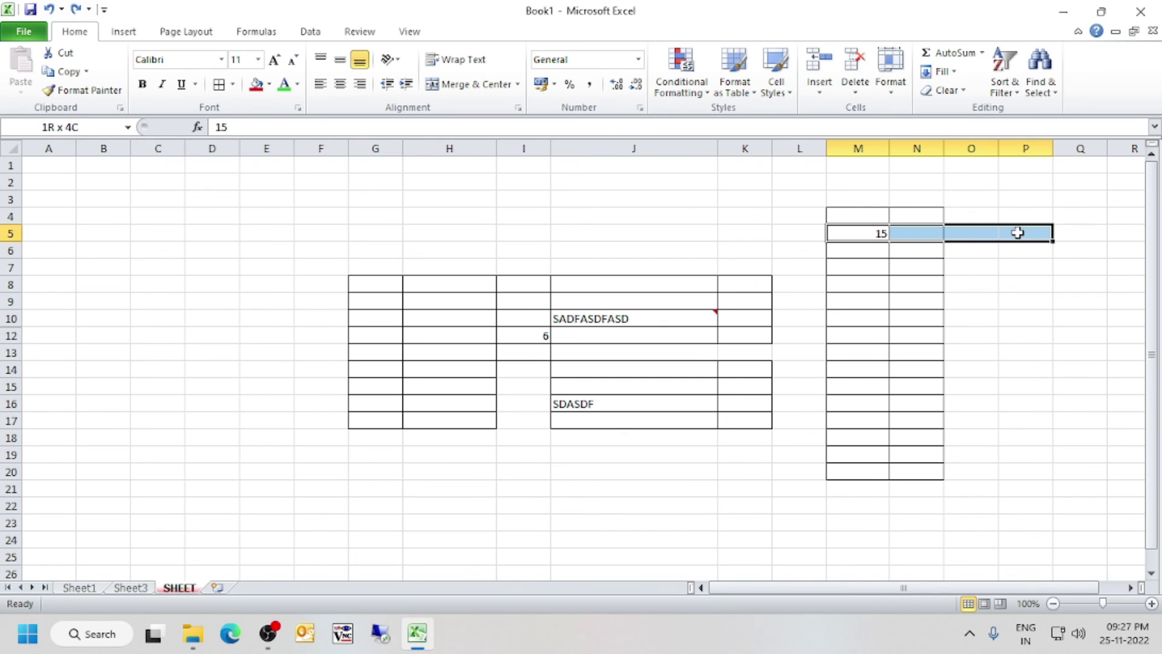
click(942, 71)
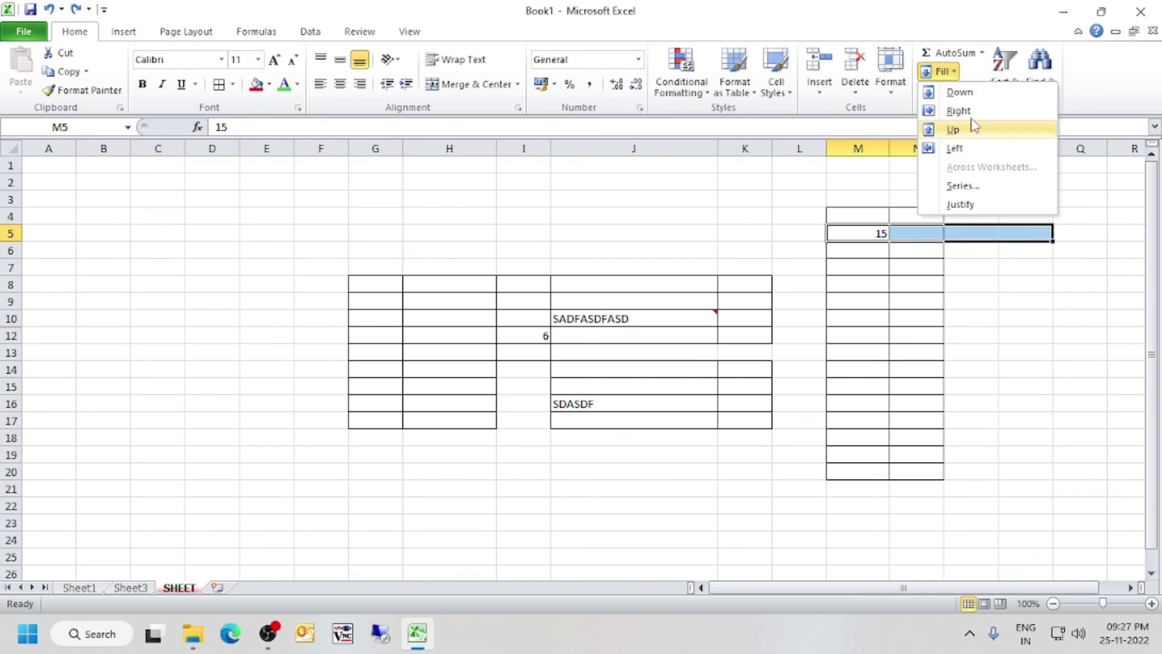
click(967, 111)
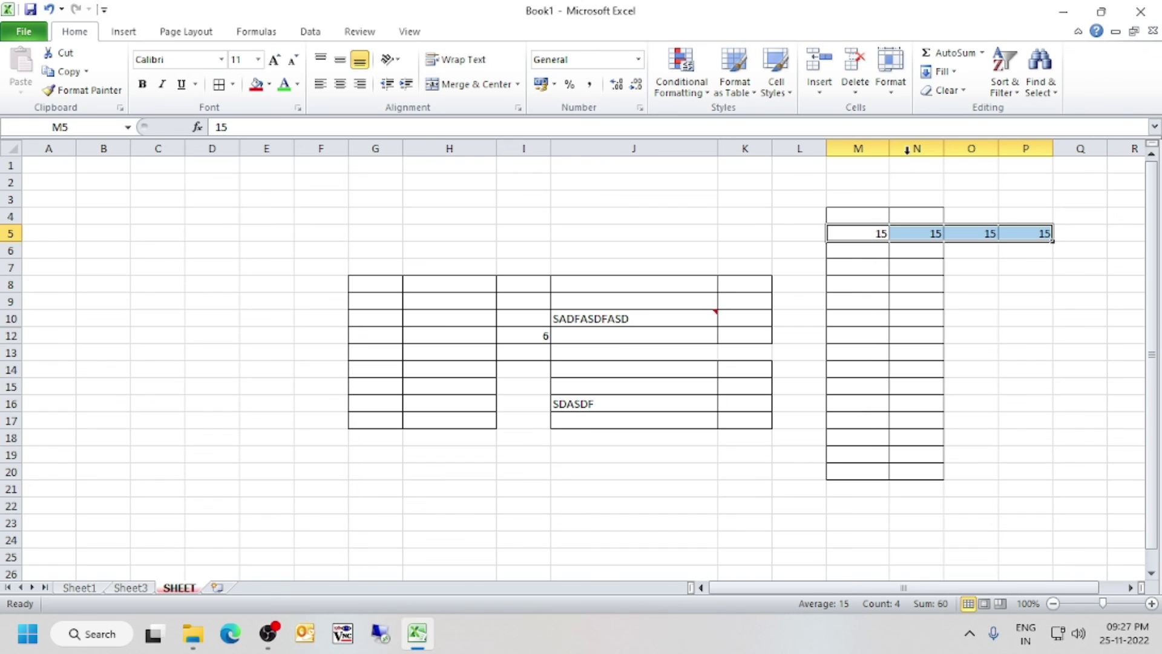
View the Fill Series options for M5:P5 and close them without filling
click(955, 72)
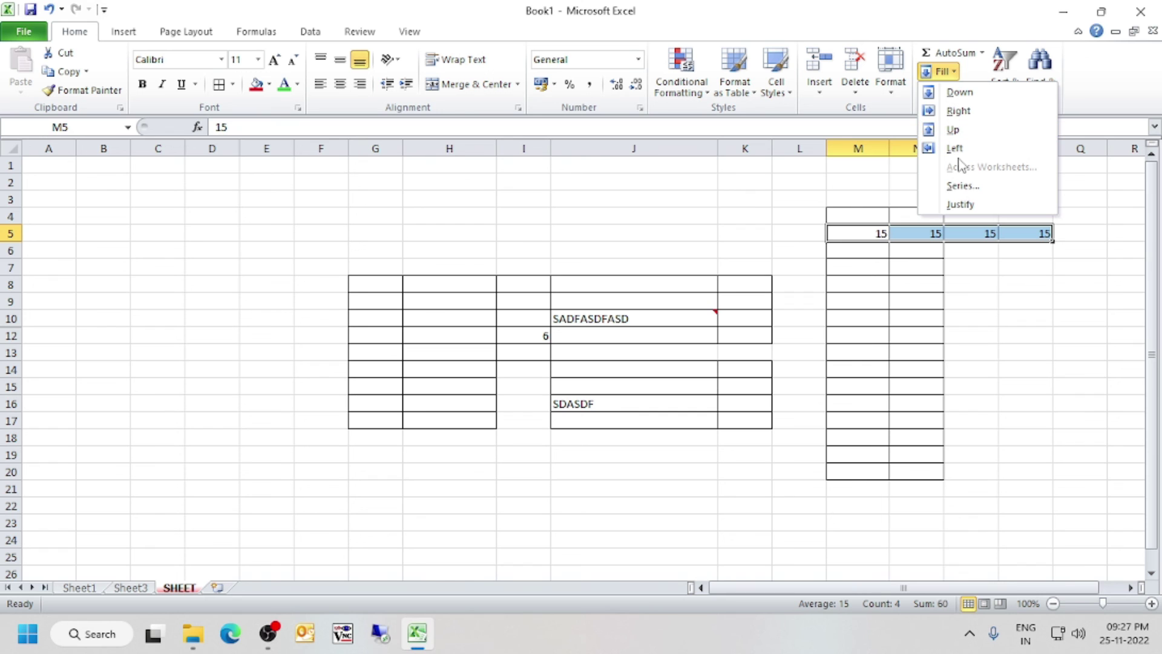
click(974, 185)
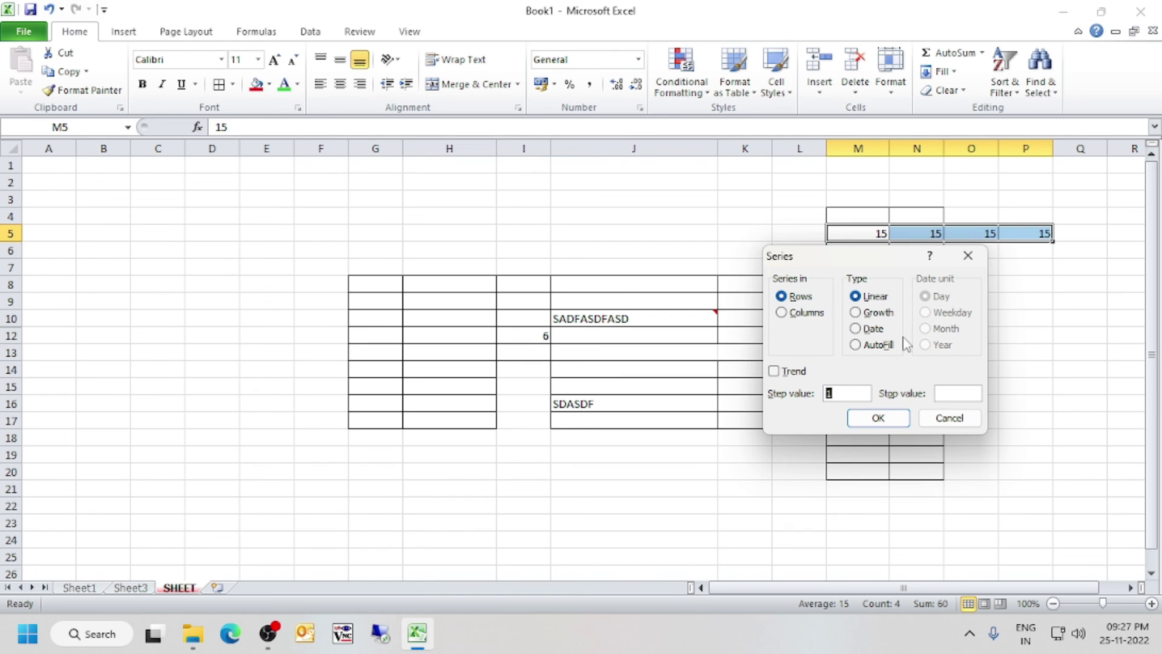
click(949, 416)
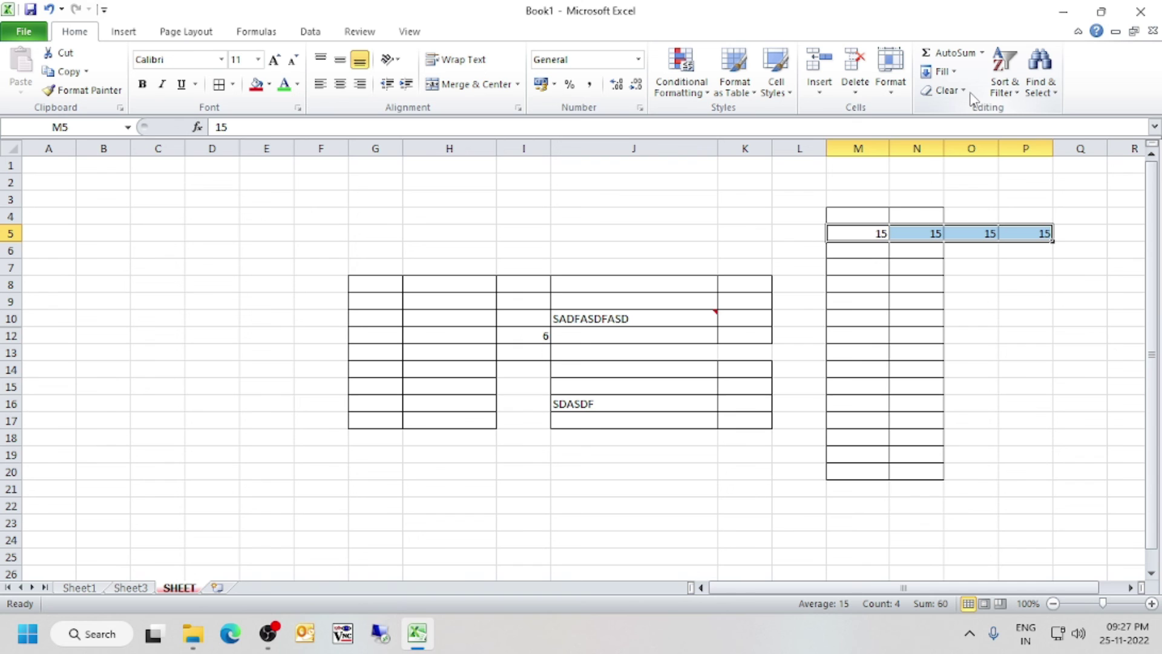
Clear all contents and formatting from the range M3:P21
click(963, 92)
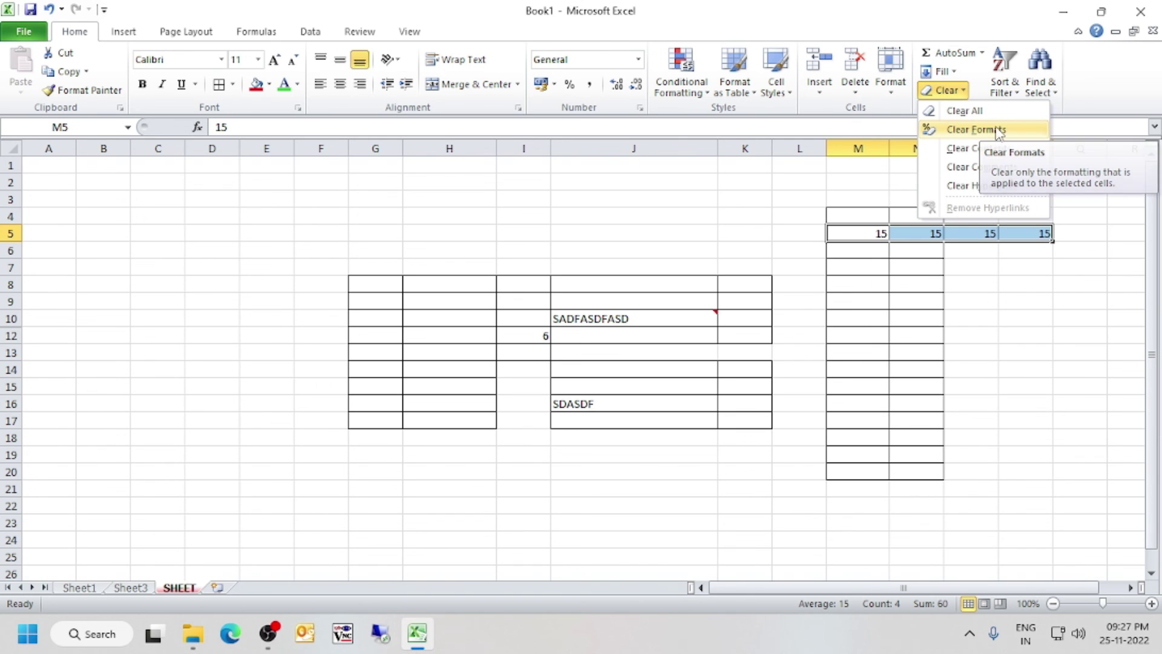
click(814, 210)
drag(828, 202, 1026, 491)
click(961, 91)
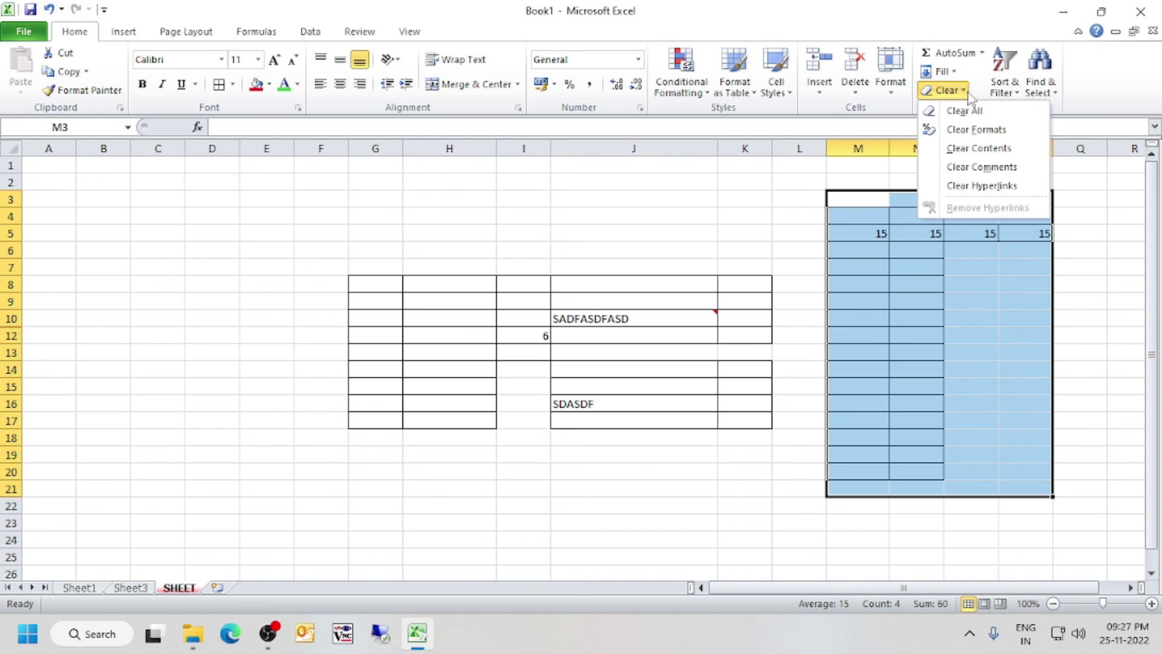
click(969, 109)
Clear all contents, borders and comments from the range G5:L20, and deselect the range
drag(357, 236, 799, 475)
click(964, 91)
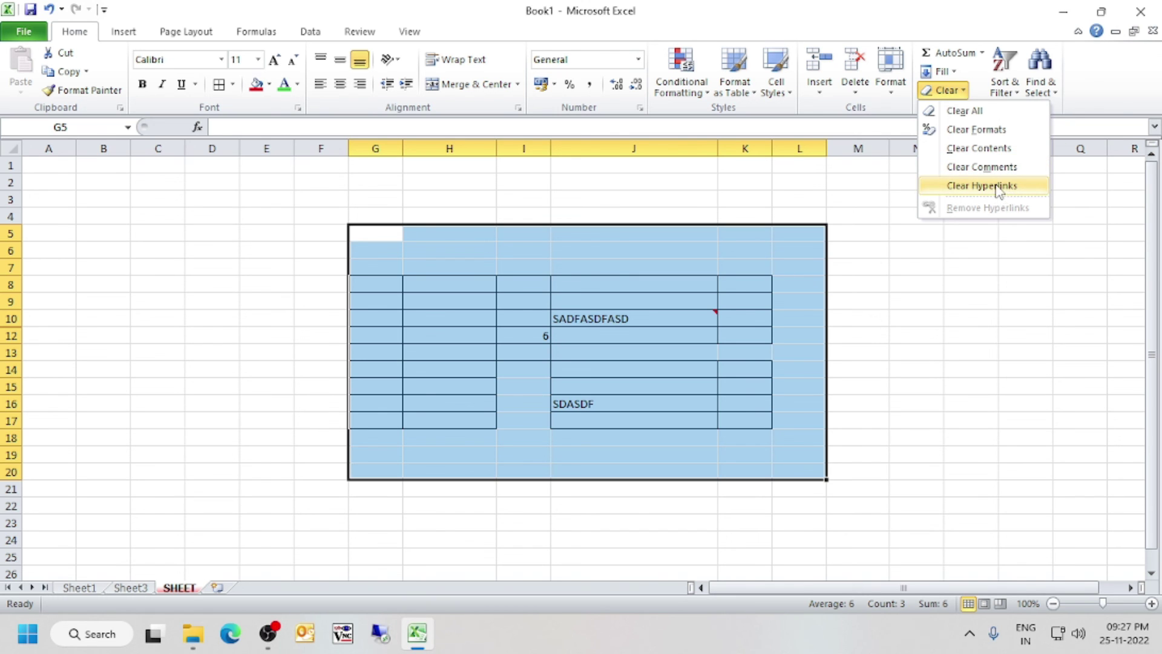
click(963, 111)
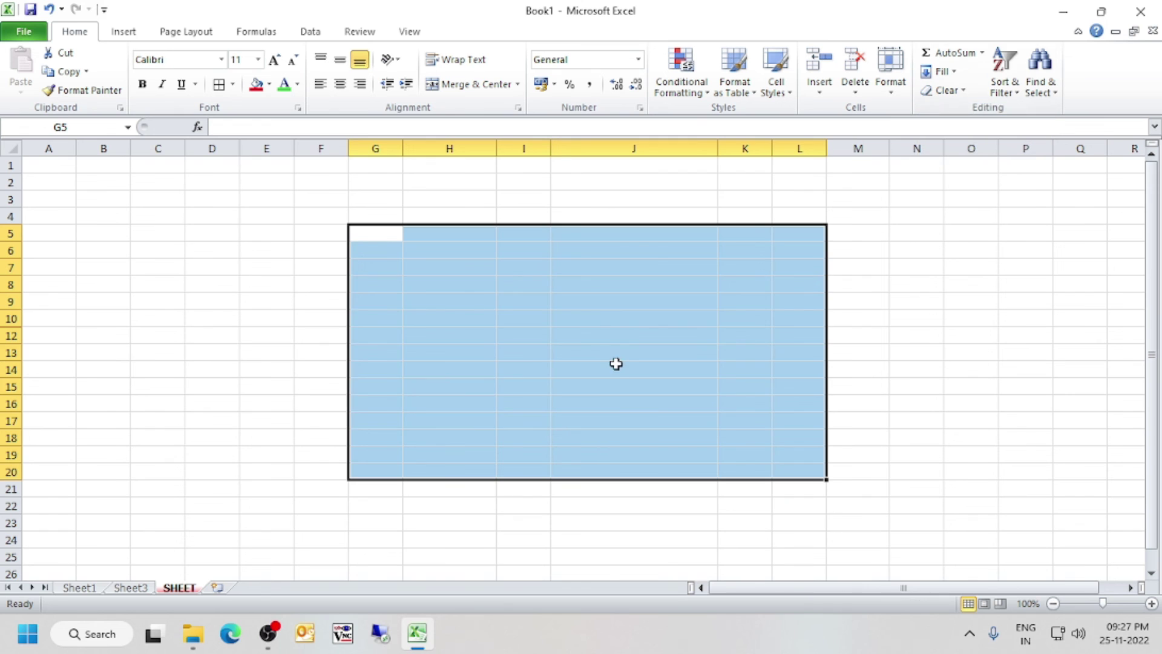
click(615, 367)
click(975, 285)
click(409, 219)
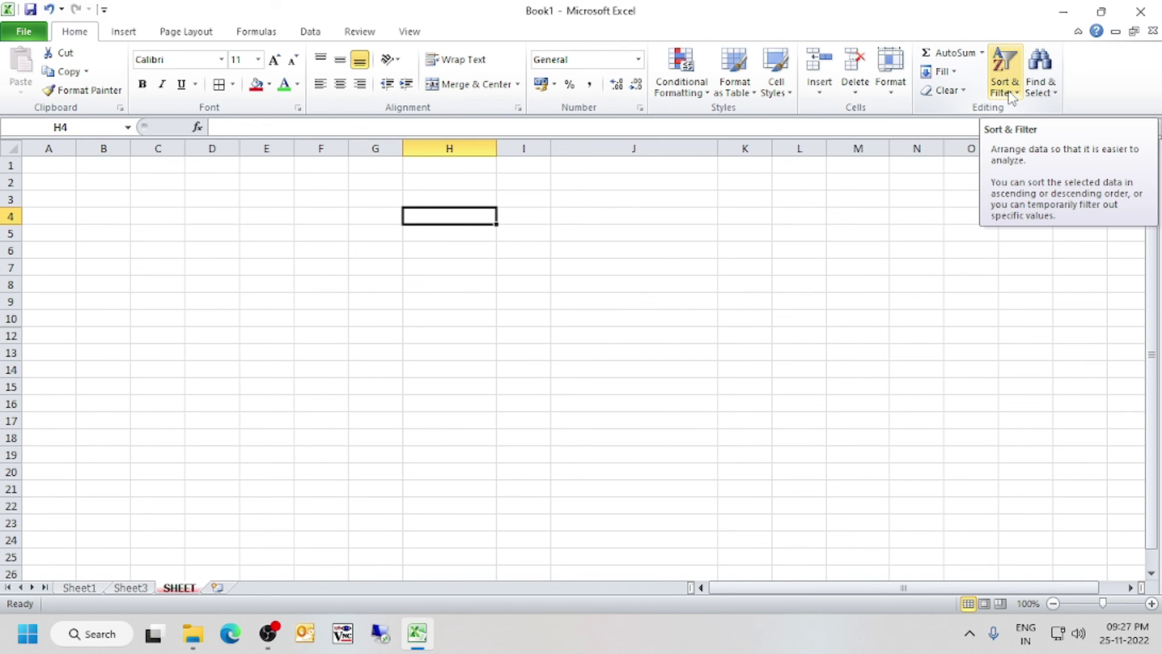
Enter the heading NAME in C4 to start a new sample table
click(106, 216)
drag(131, 217, 455, 250)
click(133, 219)
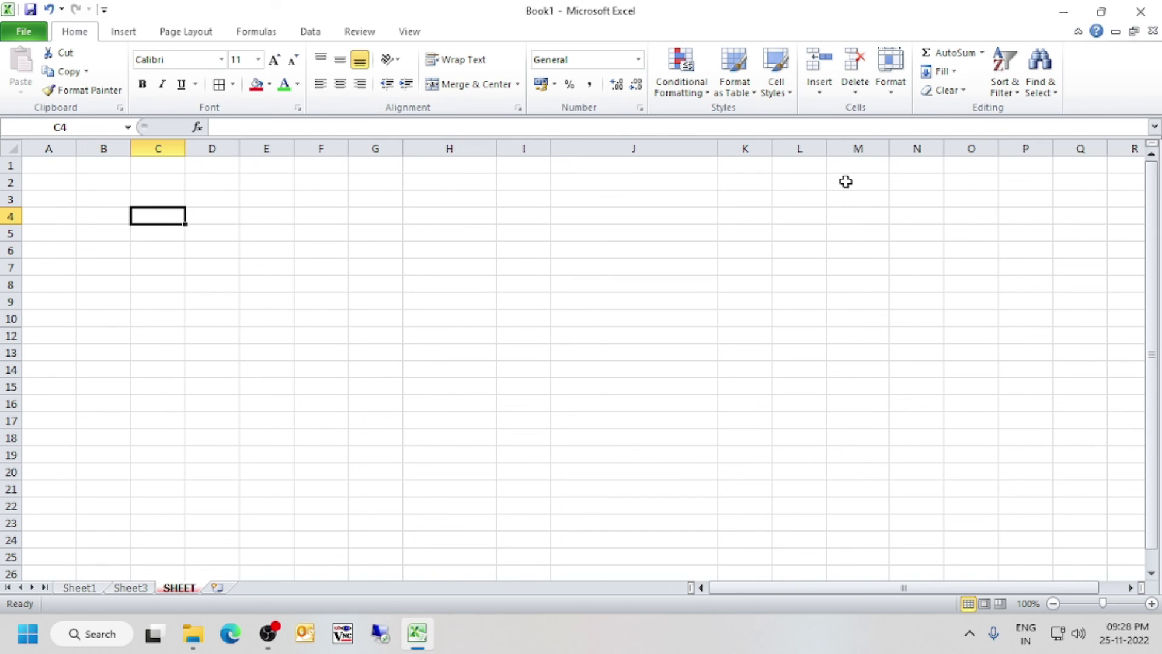
text(NAME)
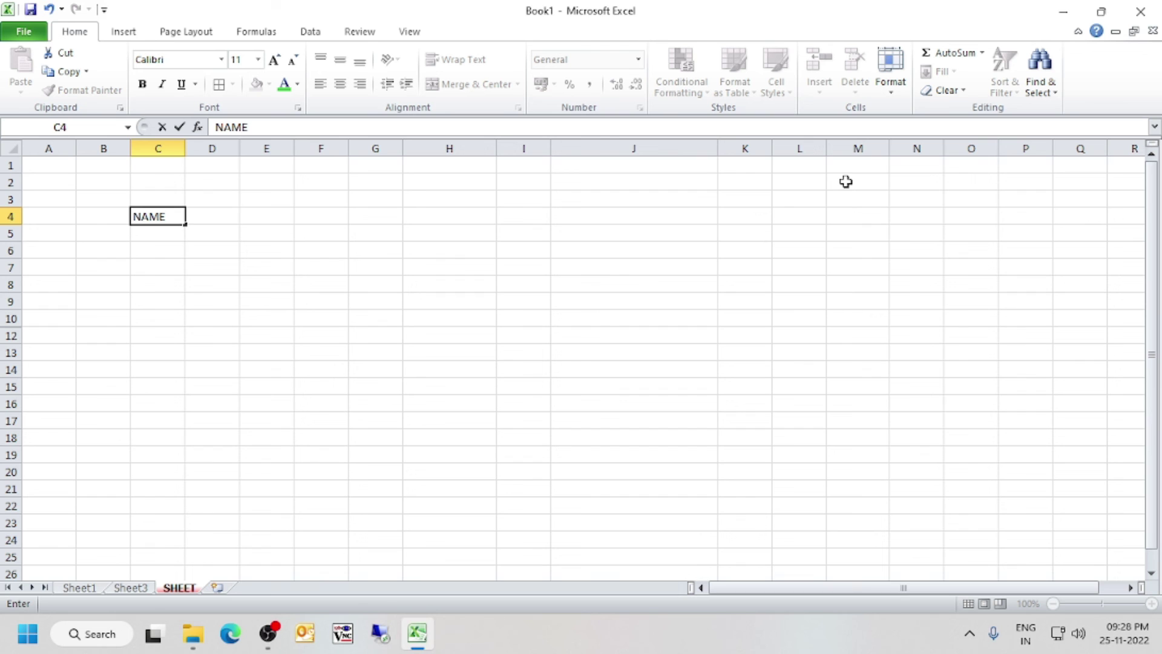
key(Tab)
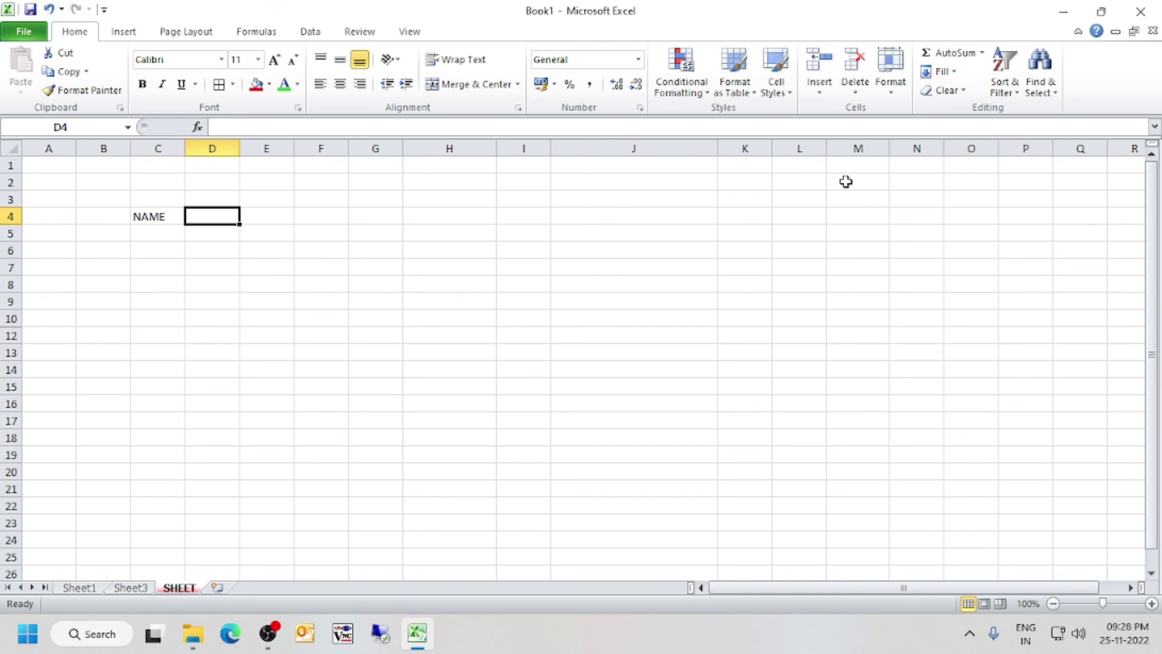
Enter the heading SUBJECT in D4, beside NAME
key(Left)
key(Right)
key(Left)
key(Left)
key(Right)
key(Right)
text(SUBJECT)
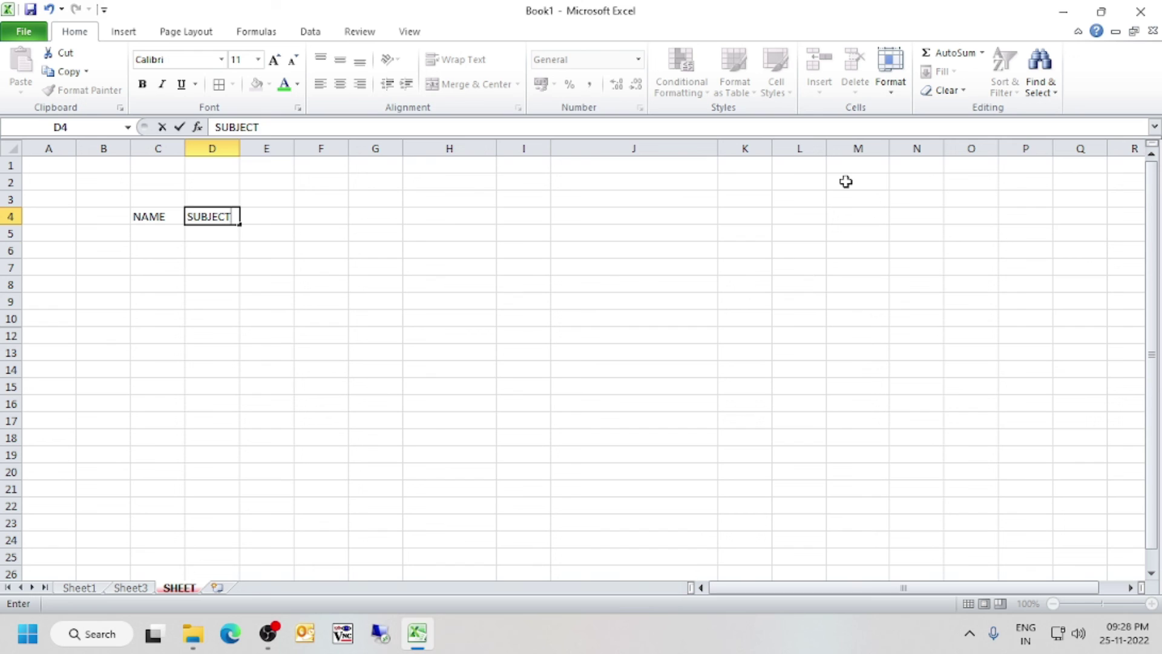
key(Return)
Enter XYZ in C5 and a person's first name in C6 under the NAME heading
key(Left)
text(X)
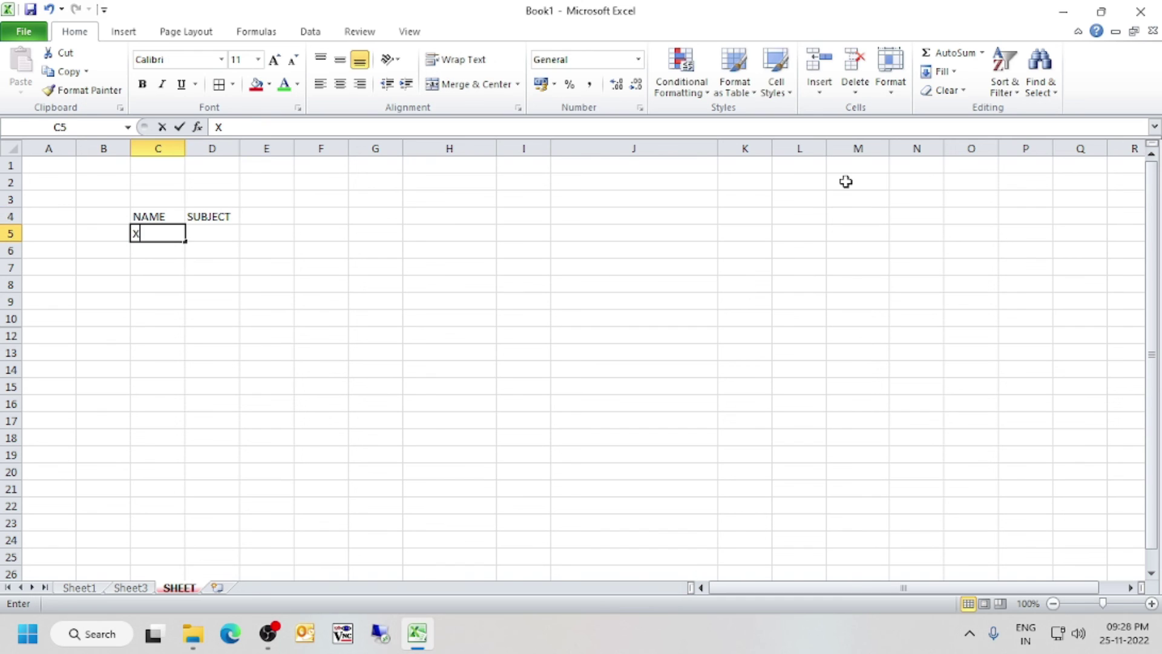
text(YZ)
key(Return)
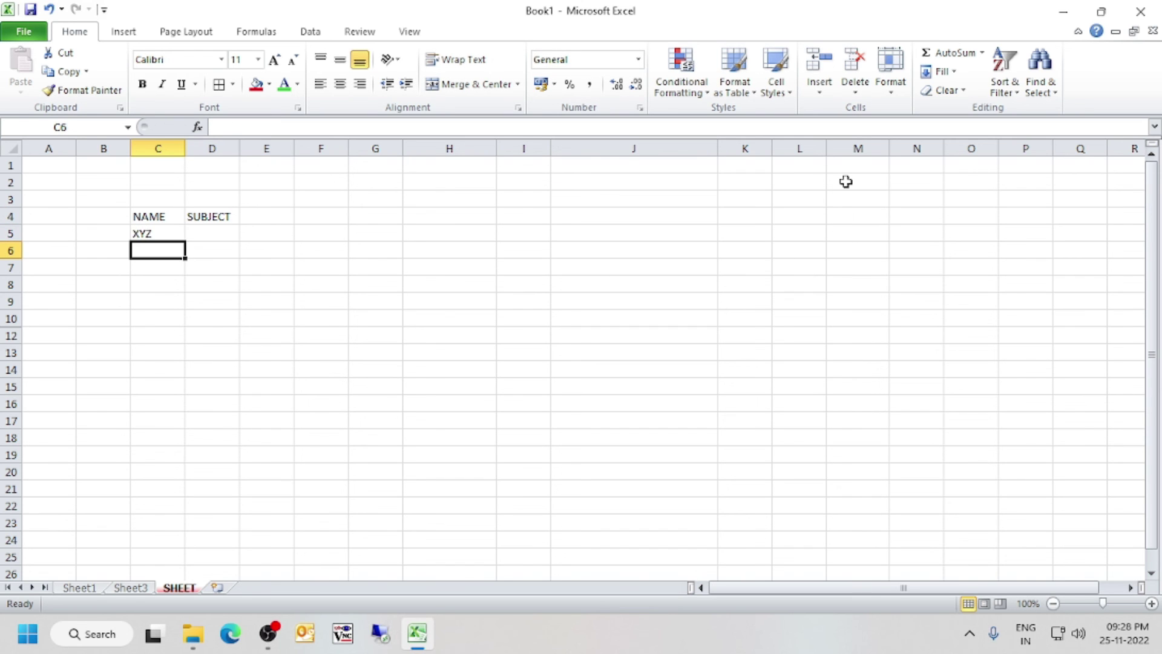
key(Up)
key(Down)
text(VIPIN)
key(Return)
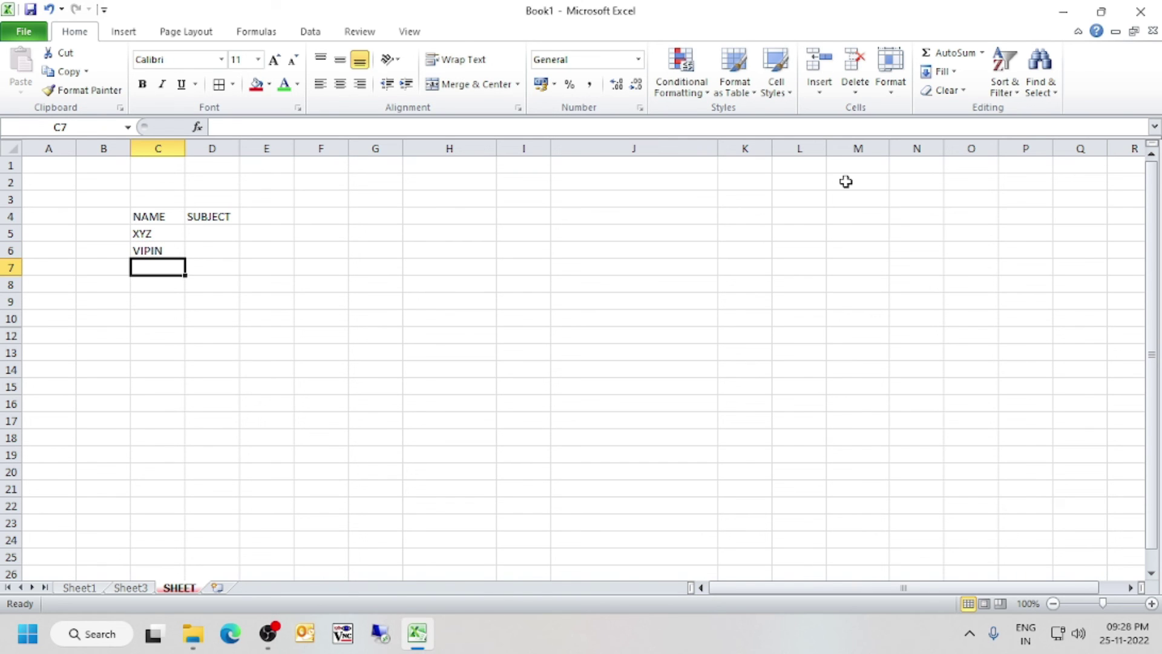
Enter three more people's names in C7 through C9 of the NAME column
text(HA)
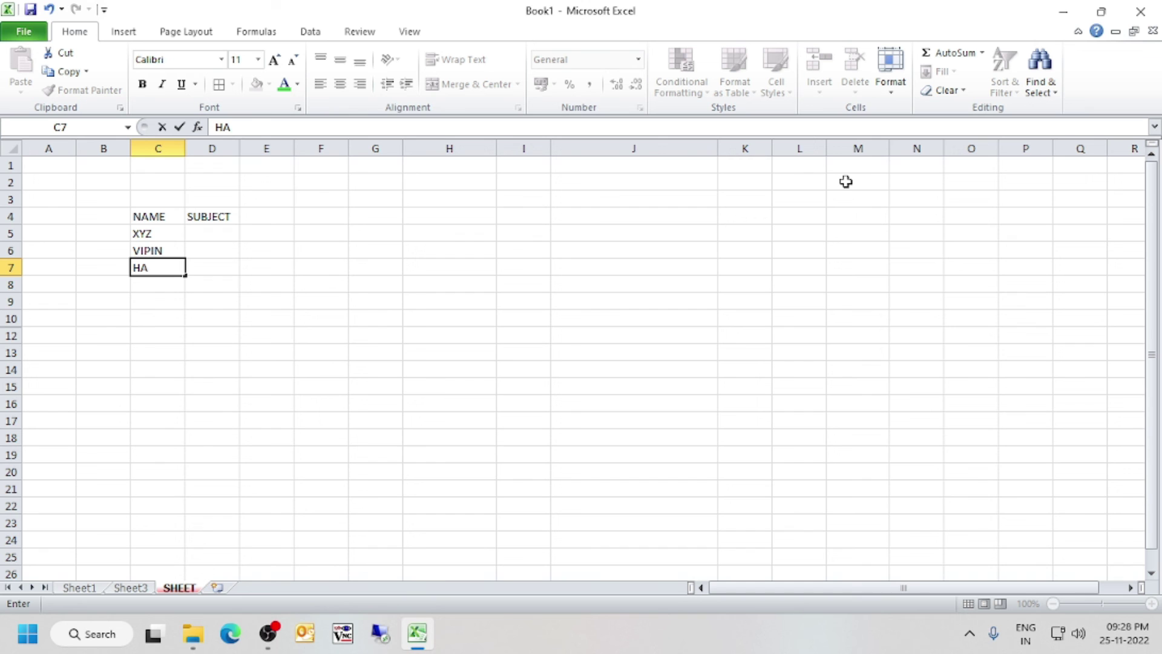
text(RI)
key(Return)
text(W)
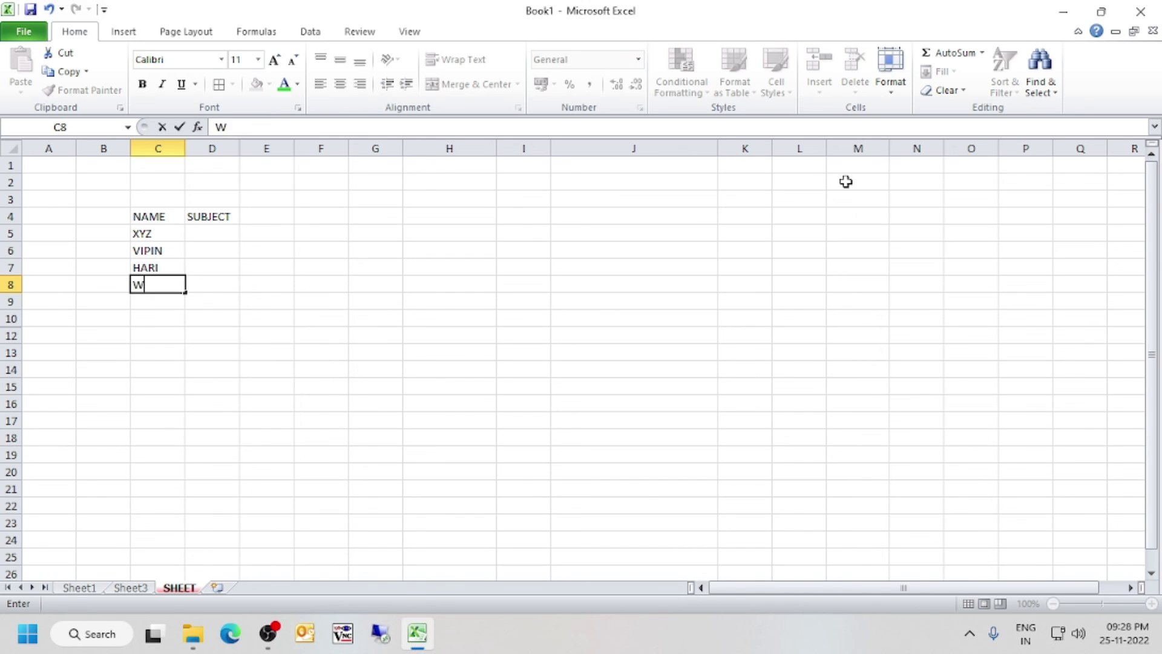
text(AZID)
key(Return)
text(RAHAMAN)
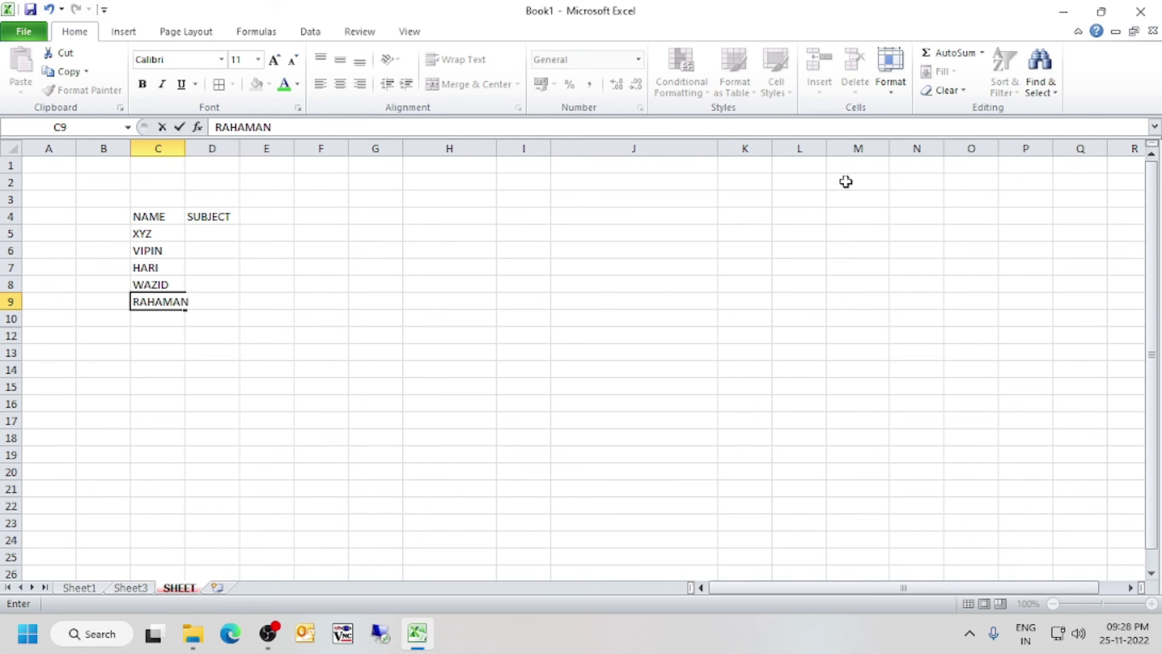
key(Return)
key(Up)
key(Up)
key(Up)
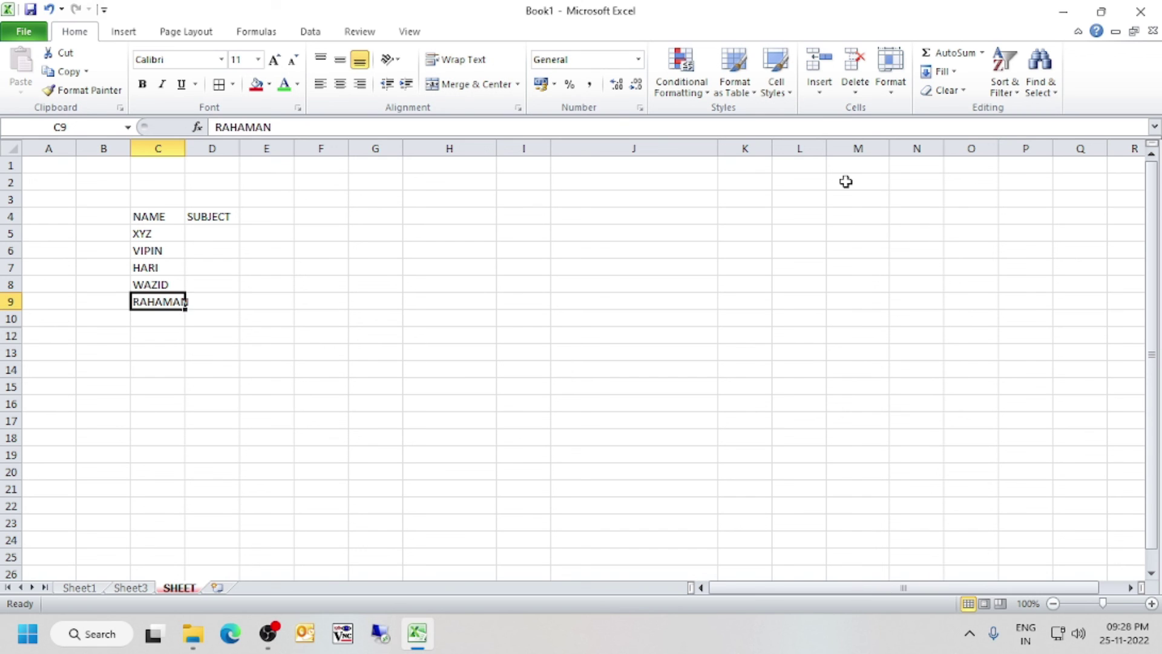
key(Right)
key(Up)
key(Up)
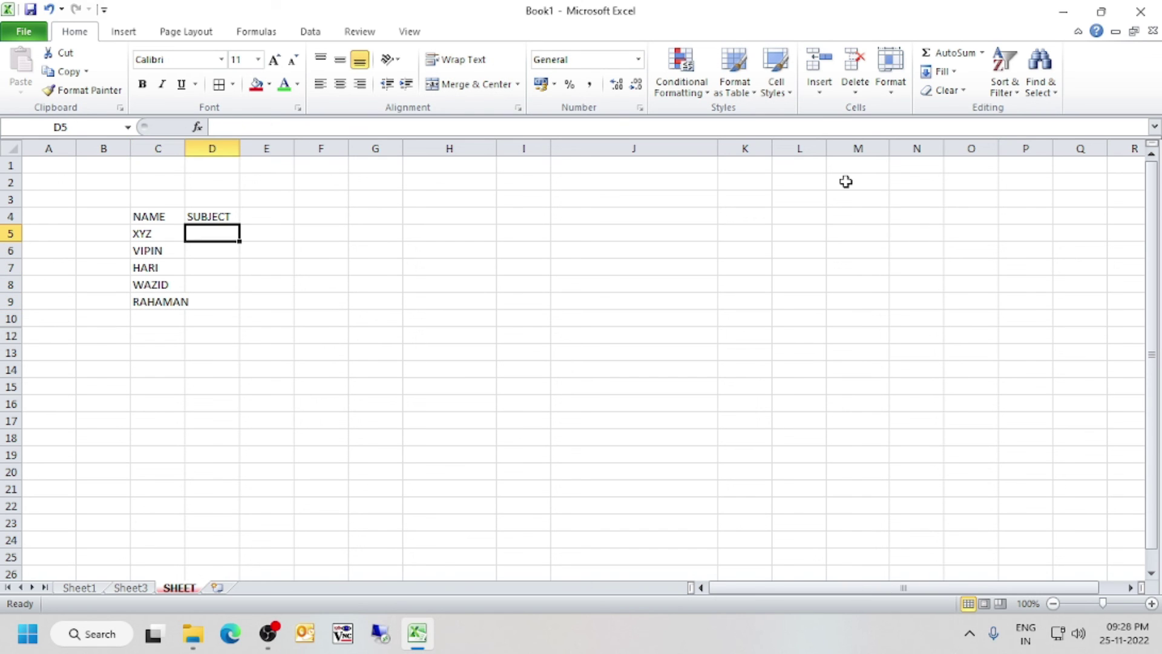
key(Up)
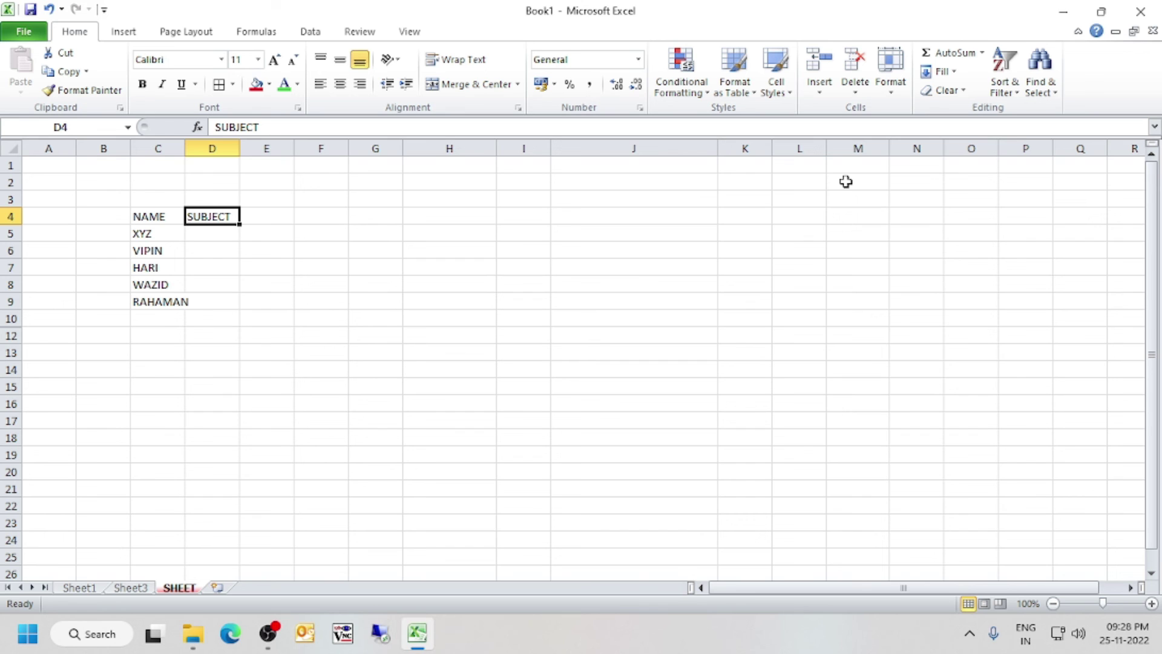
text(NUMBERS)
key(BackSpace)
key(BackSpace)
key(BackSpace)
key(BackSpace)
key(BackSpace)
key(BackSpace)
key(BackSpace)
Replace the heading in D4 with ROLL NO
text(RAO)
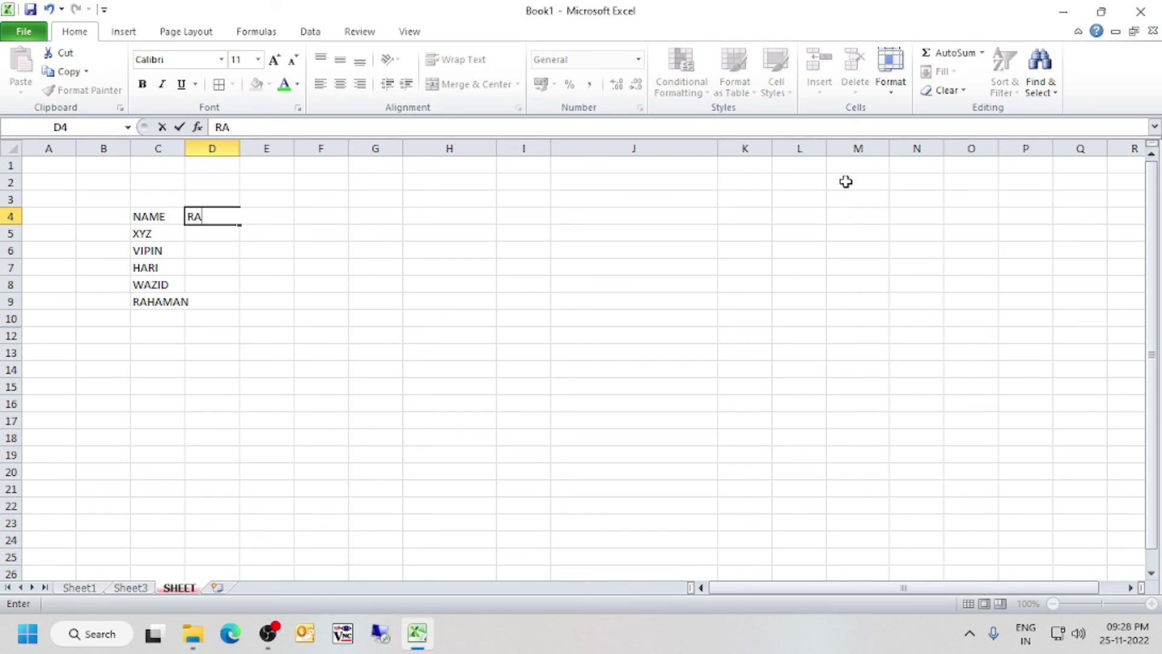
key(BackSpace)
key(BackSpace)
text(OLL)
text( NU)
key(BackSpace)
text(O.)
key(Return)
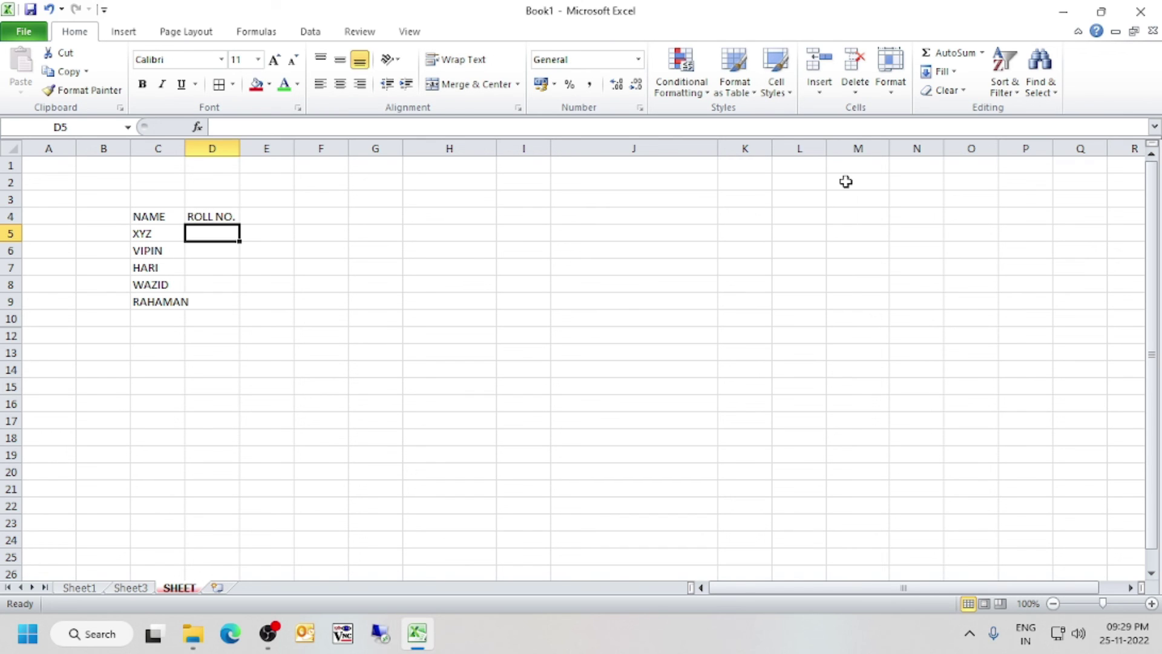
Enter 25, 36, 345 and 25 in cells D5 through D8 beside the names
text(25)
key(Return)
text(36)
key(Return)
text(345)
key(Return)
text(25)
key(Return)
Replace the ROLL NO. heading in D4 with SALRY
key(Up)
key(Up)
key(Up)
key(Up)
key(Up)
key(Down)
key(Up)
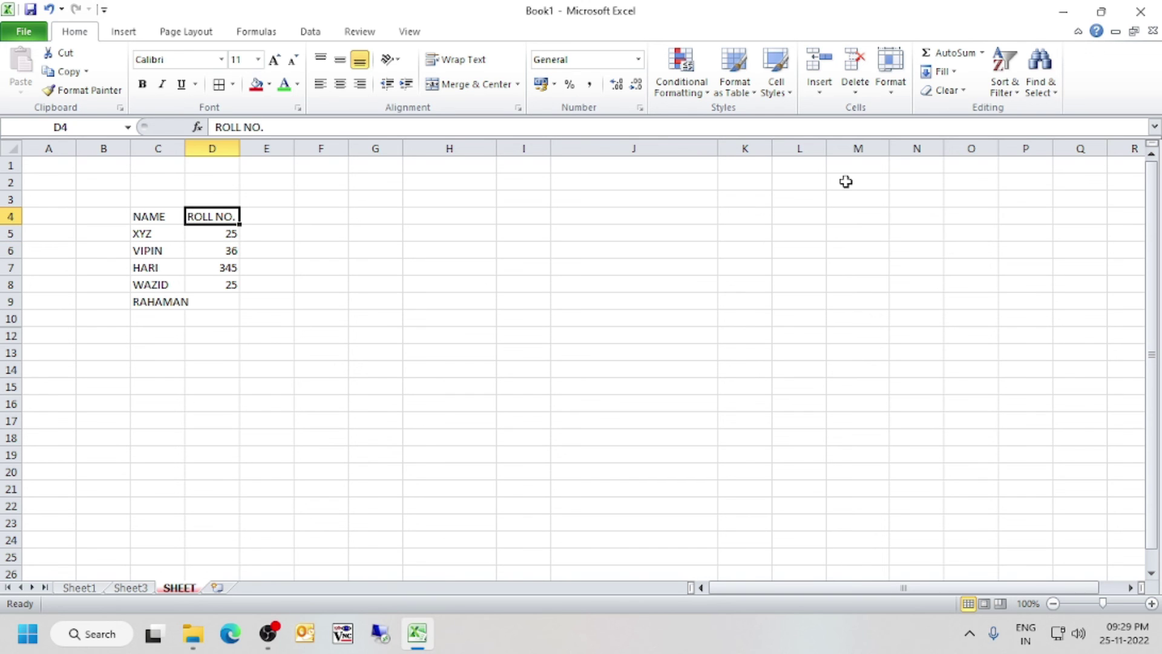
text(SALRY)
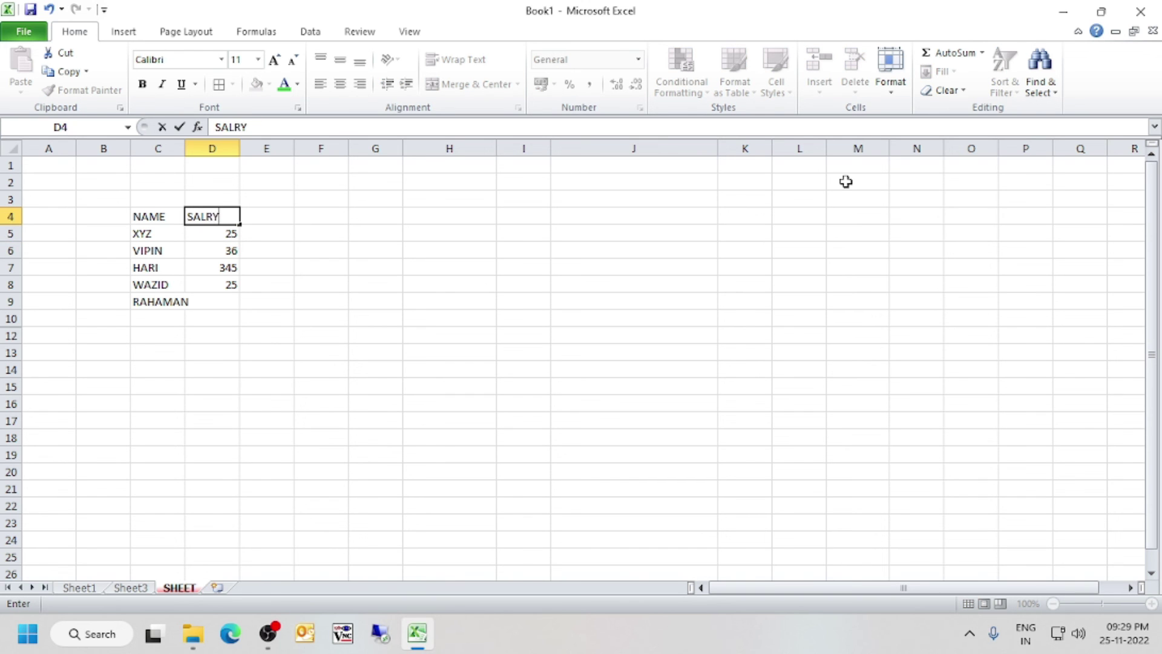
key(Return)
Enter 15000, 60000, 15000 and 45000 in cells D5 through D8 of the SALRY column
text(15000)
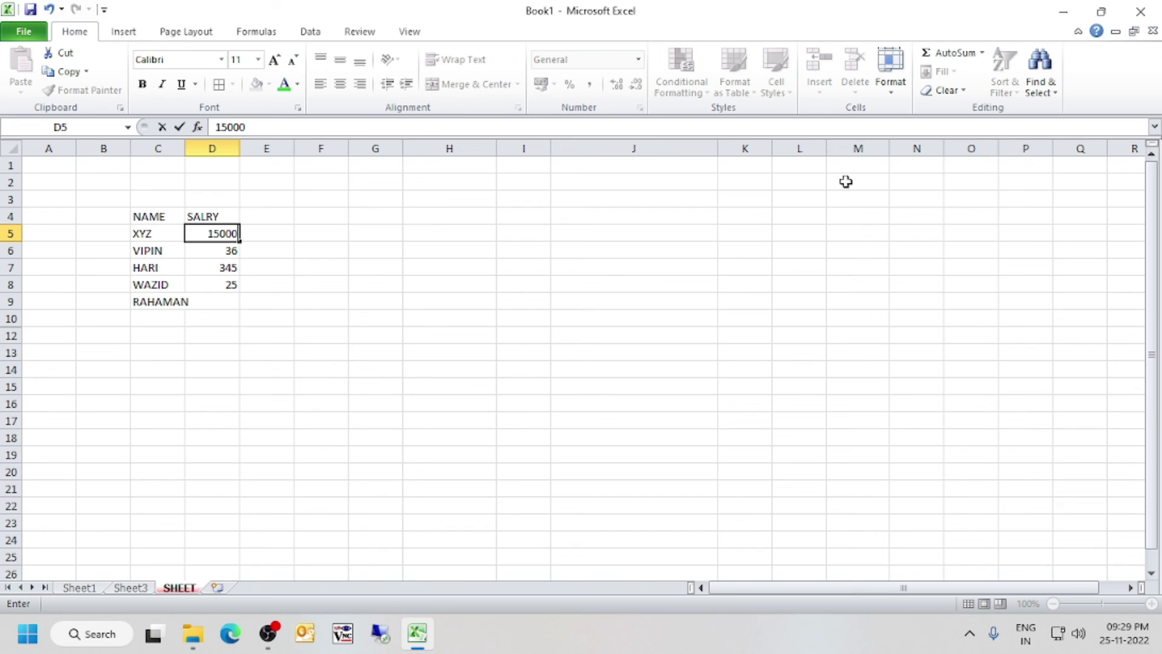
key(Return)
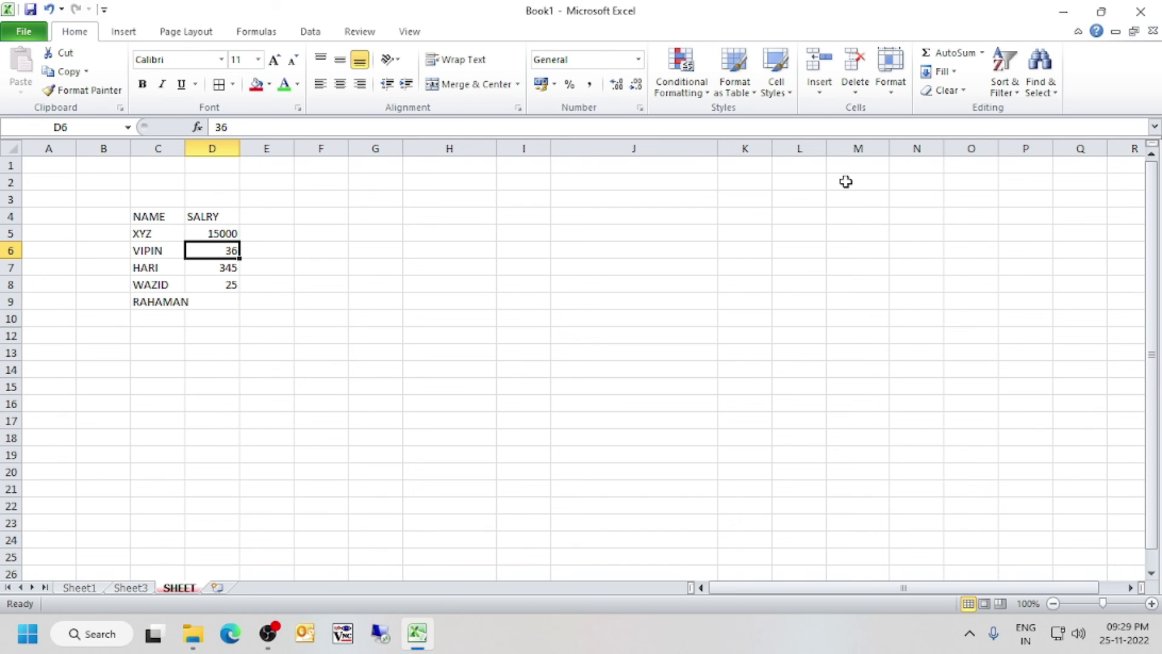
text(60000)
key(Return)
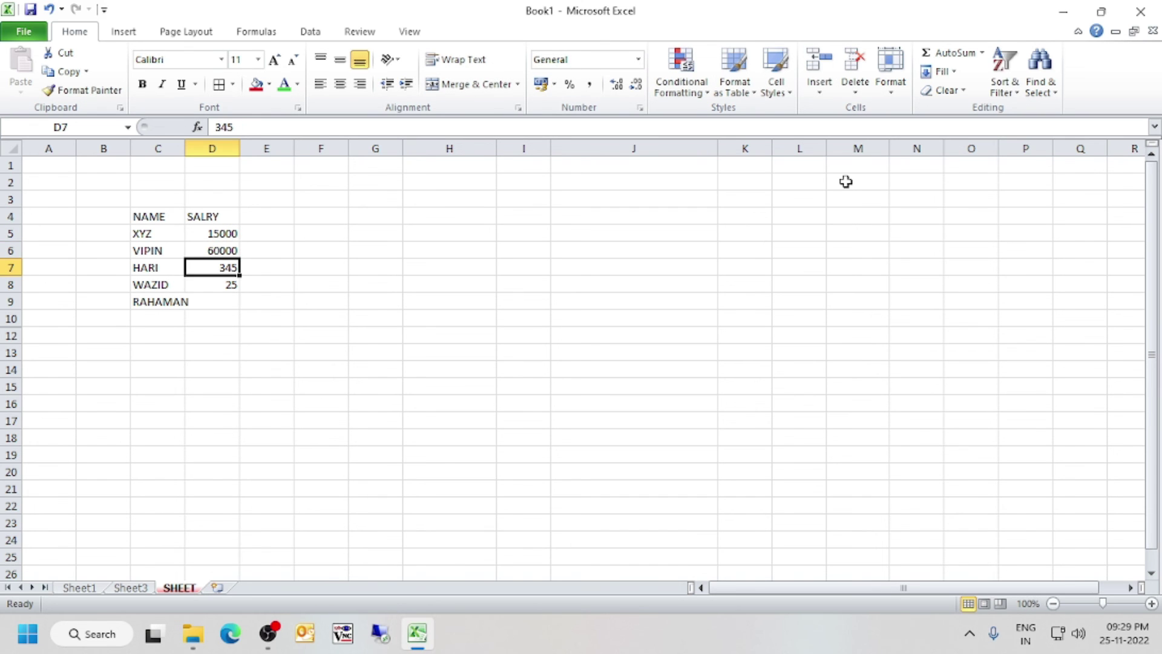
text(15000)
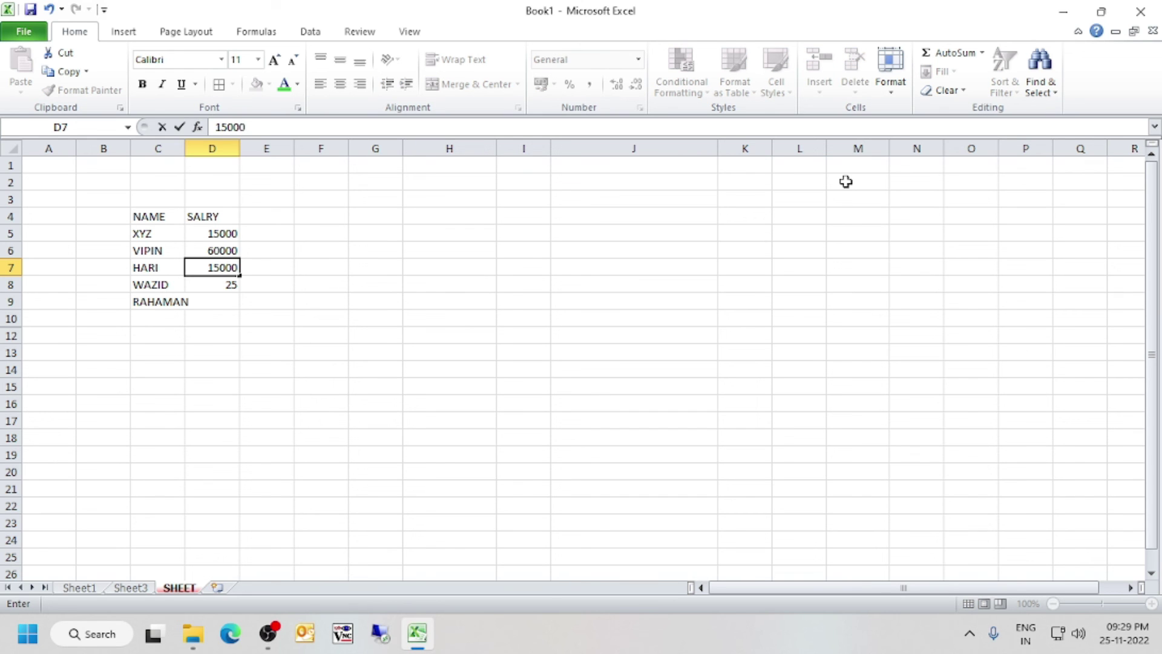
key(Return)
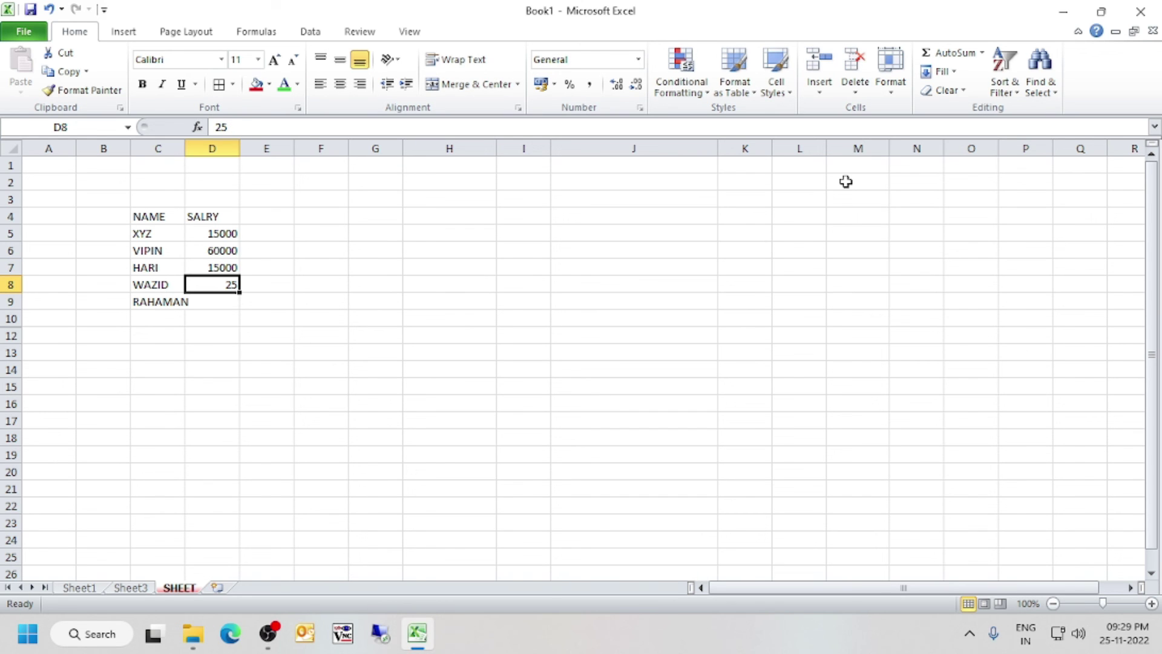
text(450000)
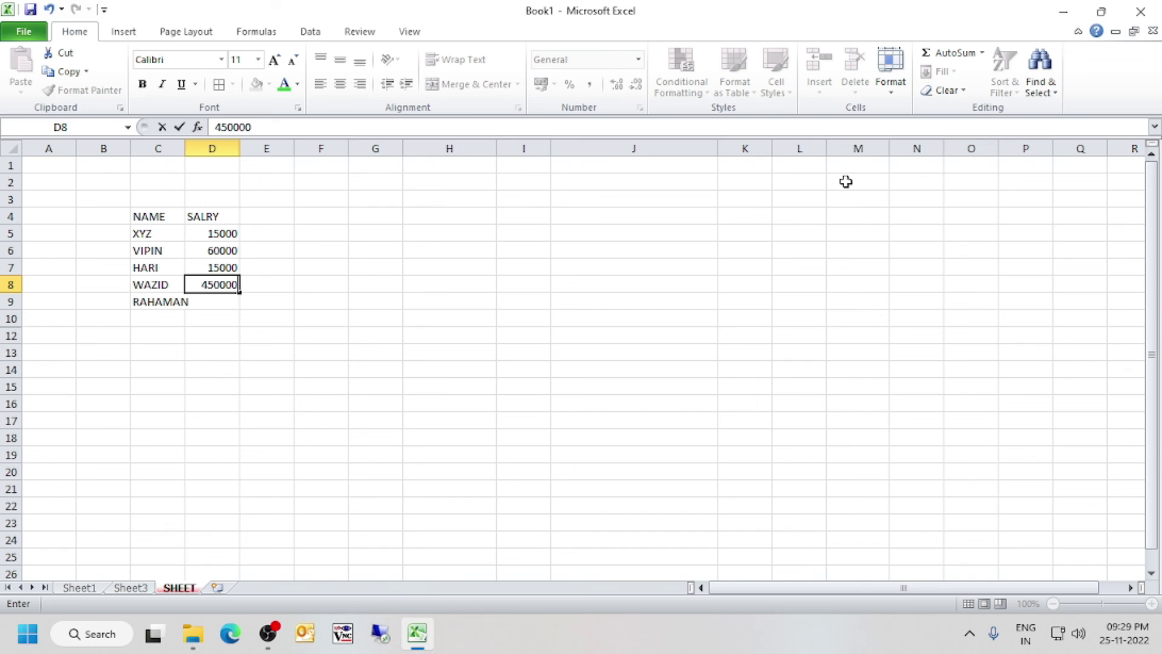
key(BackSpace)
key(Return)
Enter 41000 in D9 as the last person's salary
text(45)
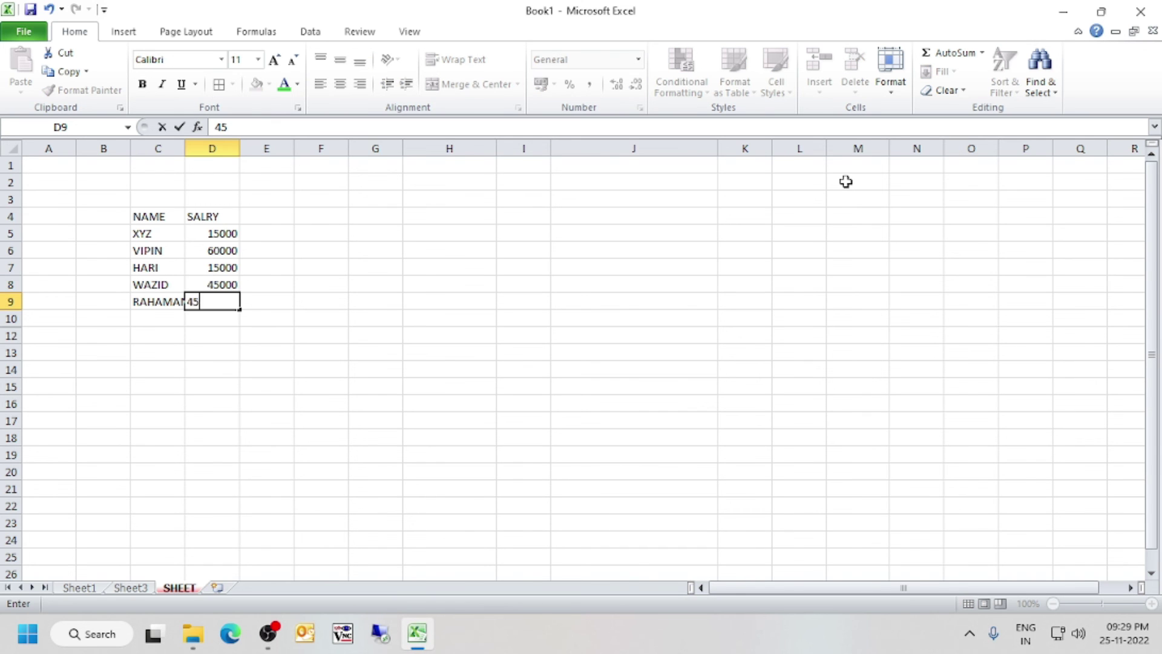
key(BackSpace)
text(41)
key(Return)
key(Return)
key(Up)
key(Up)
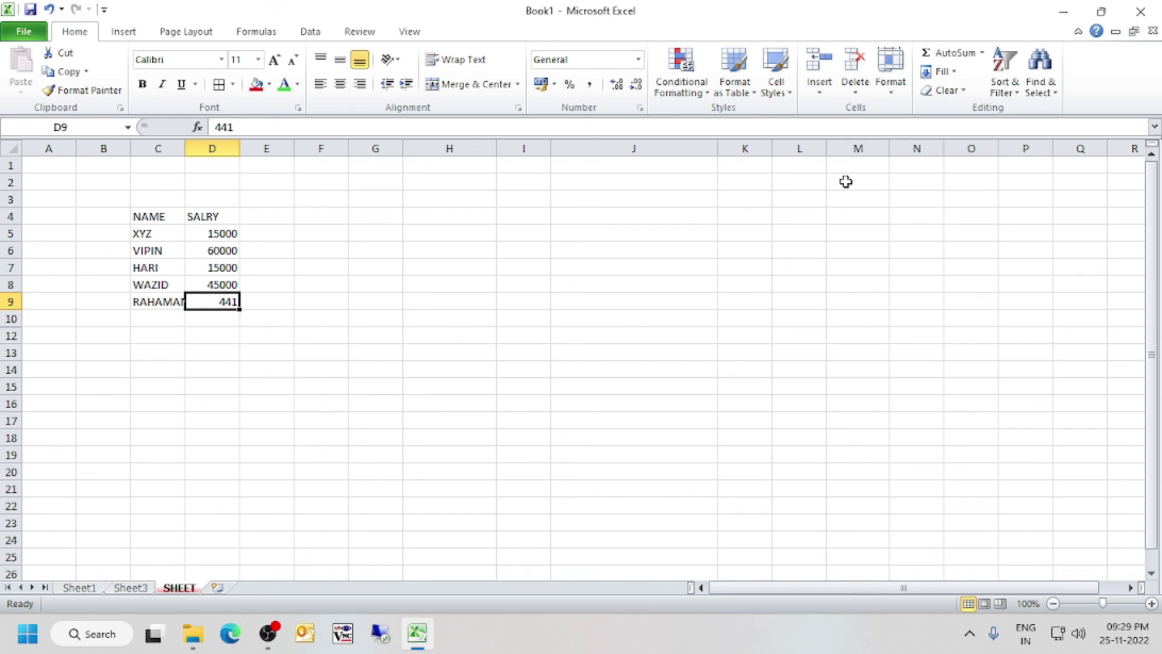
text(41000)
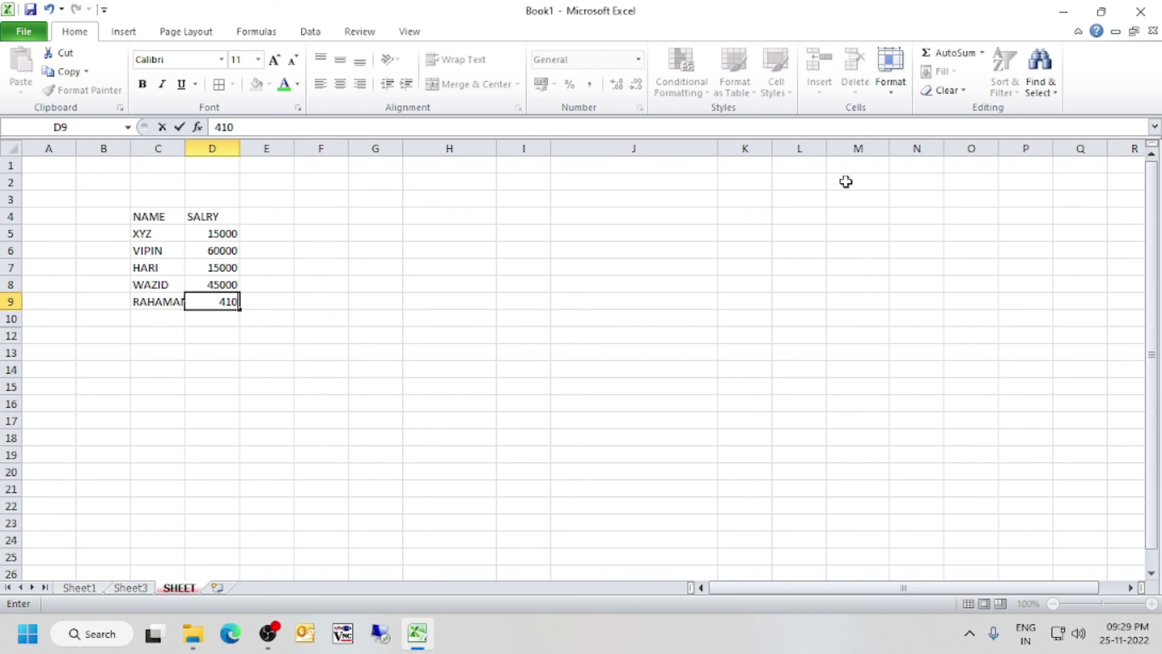
key(Return)
Turn on Filter for the NAME and SALRY headings in row 4
key(Up)
key(Up)
key(Up)
click(227, 215)
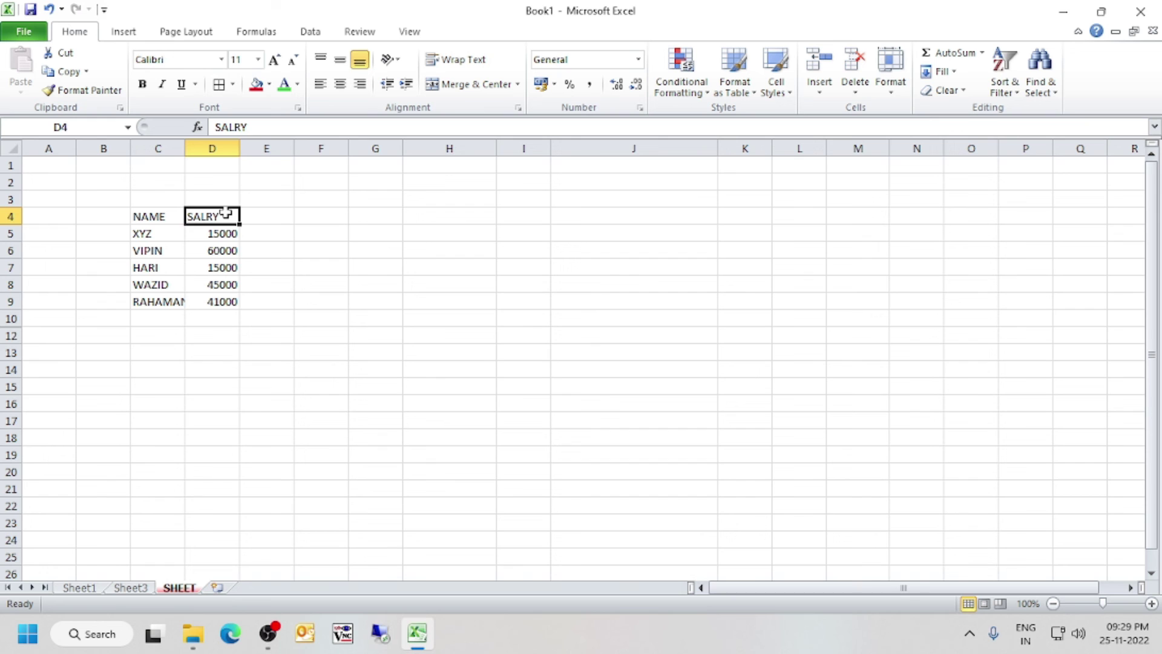
click(1003, 75)
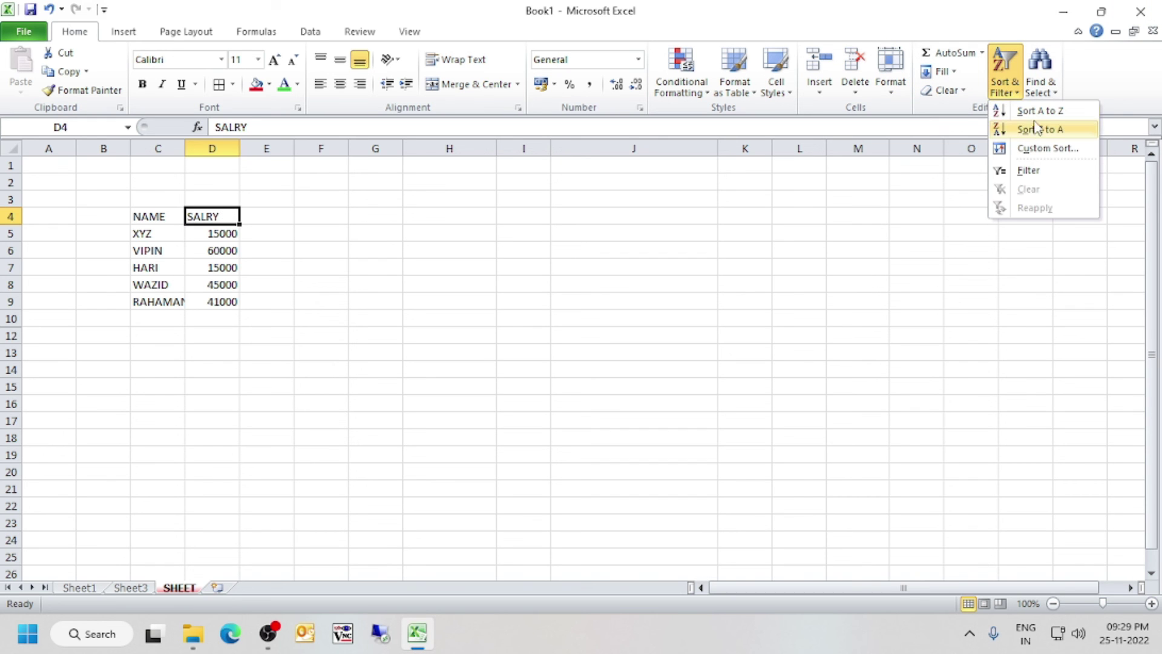
click(1032, 173)
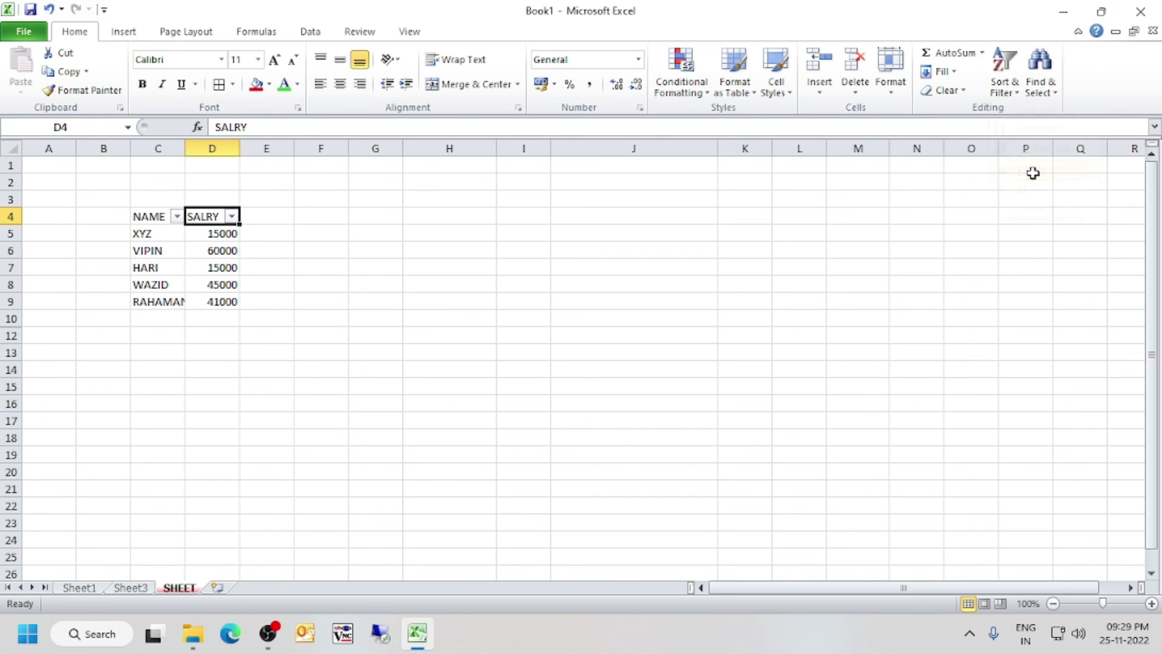
Filter the SALRY column to 15000 only and look over the matching names and salaries
click(232, 216)
click(62, 373)
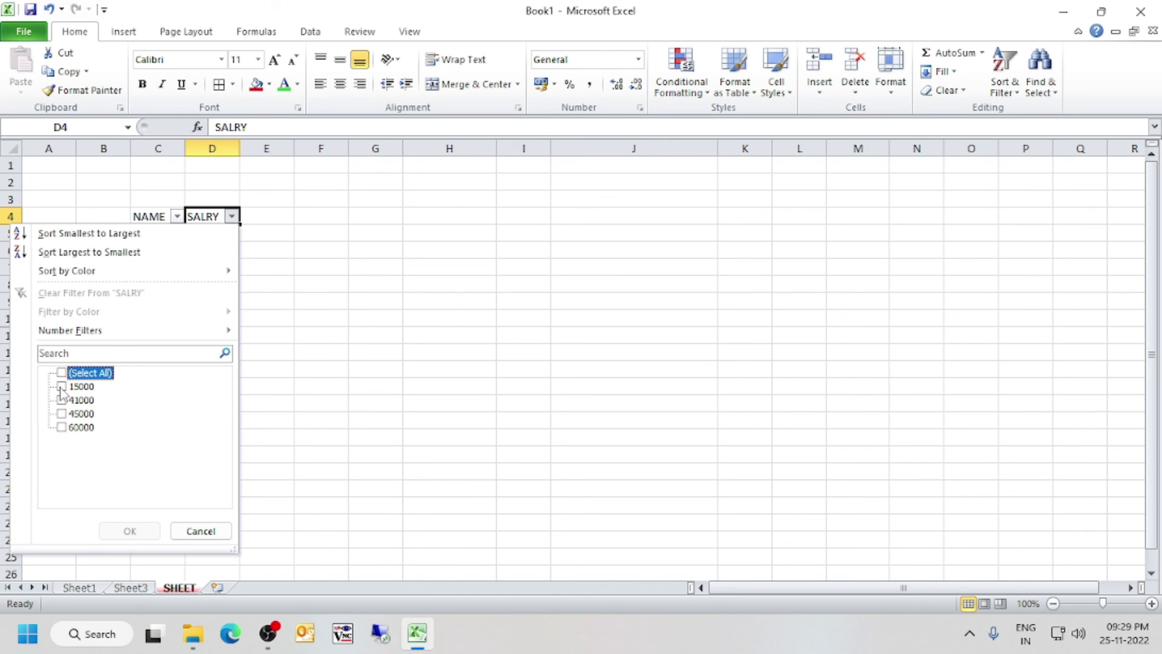
click(61, 386)
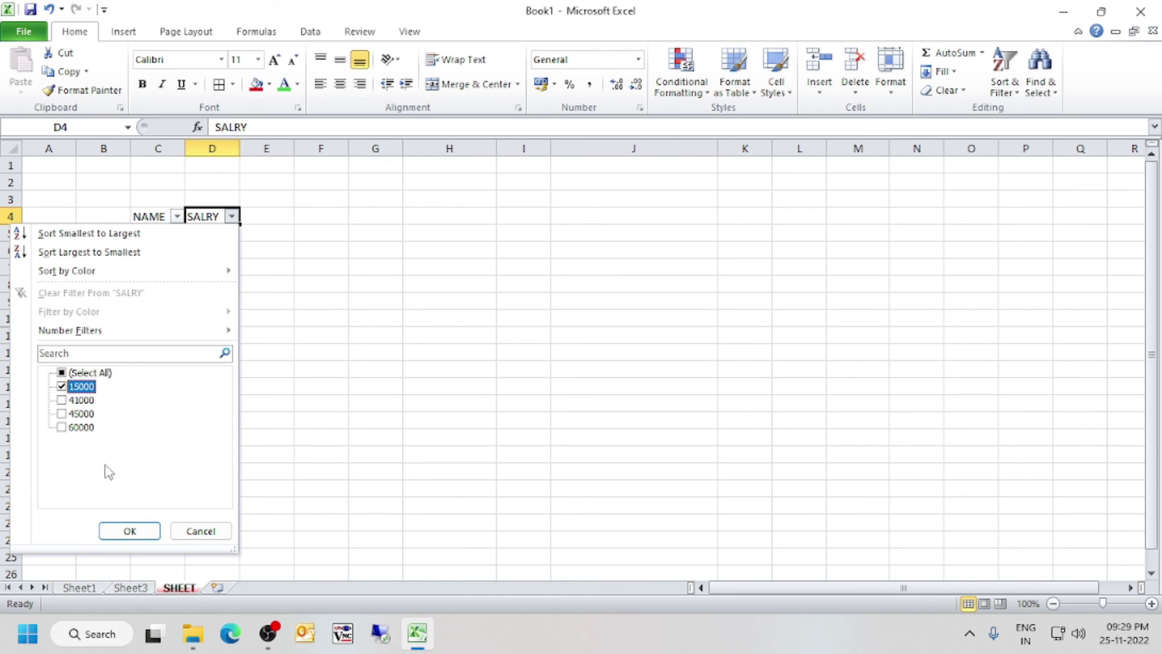
click(124, 529)
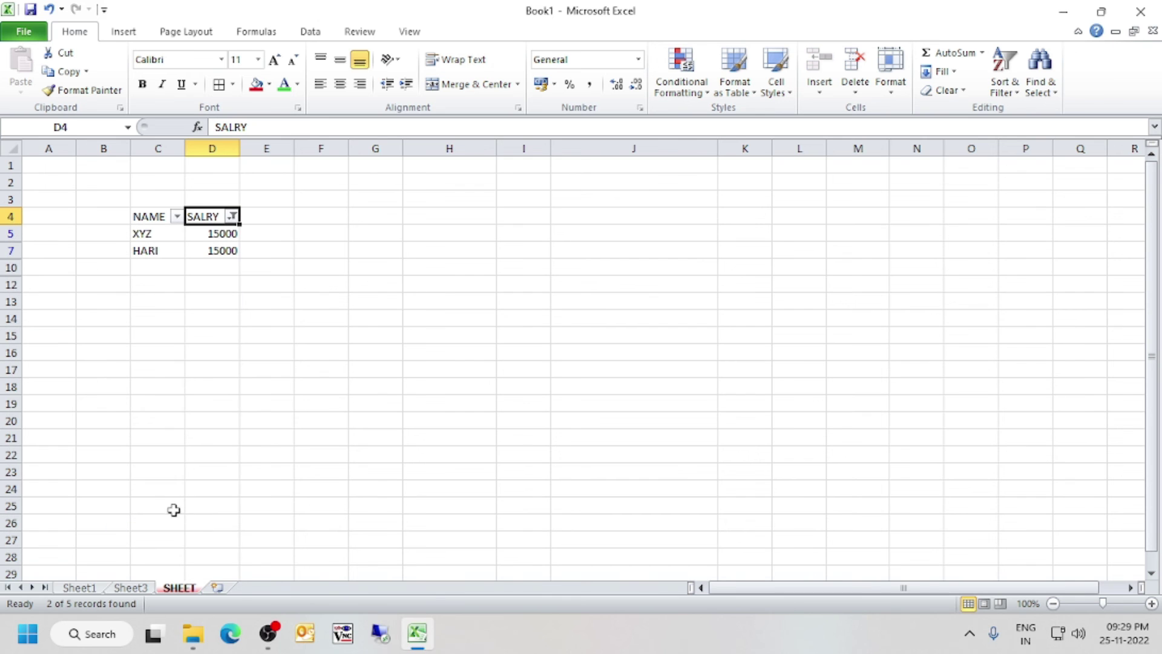
click(128, 235)
click(160, 250)
click(218, 234)
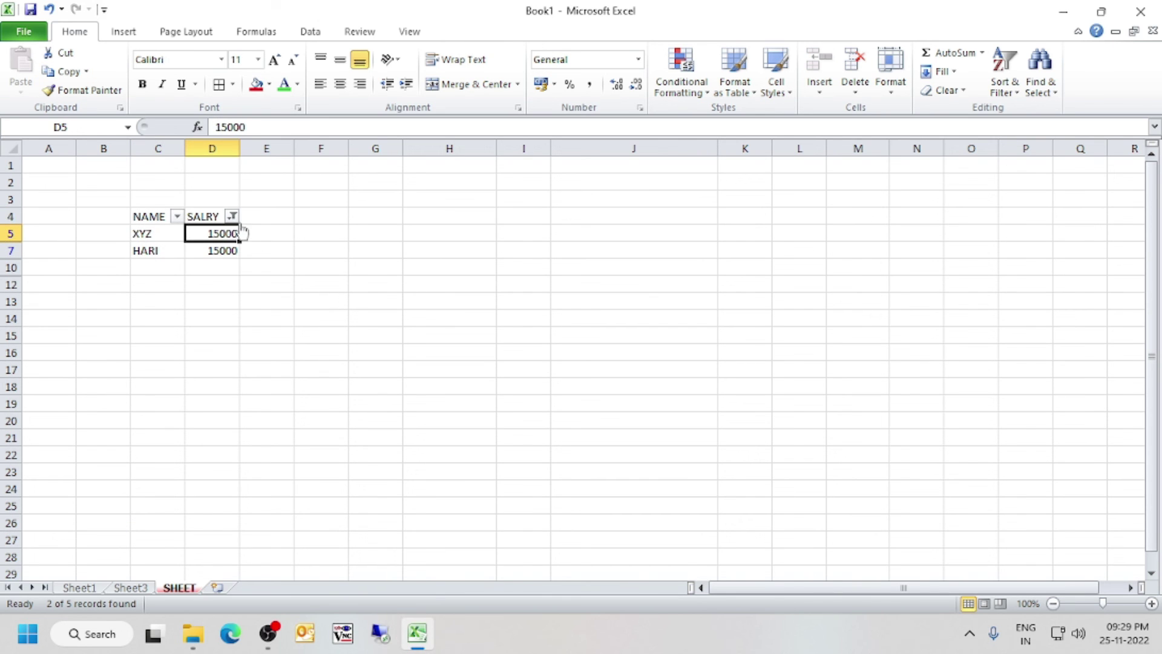
click(146, 233)
click(139, 252)
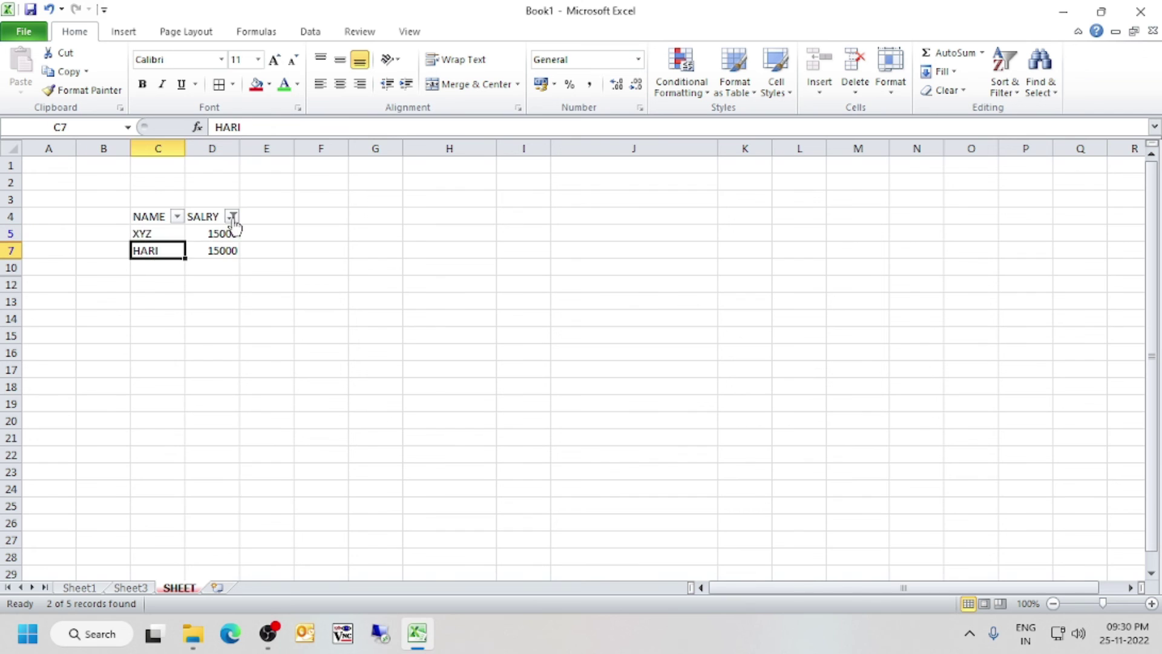
Change the SALRY filter to show only 41000
click(232, 216)
click(61, 373)
click(61, 373)
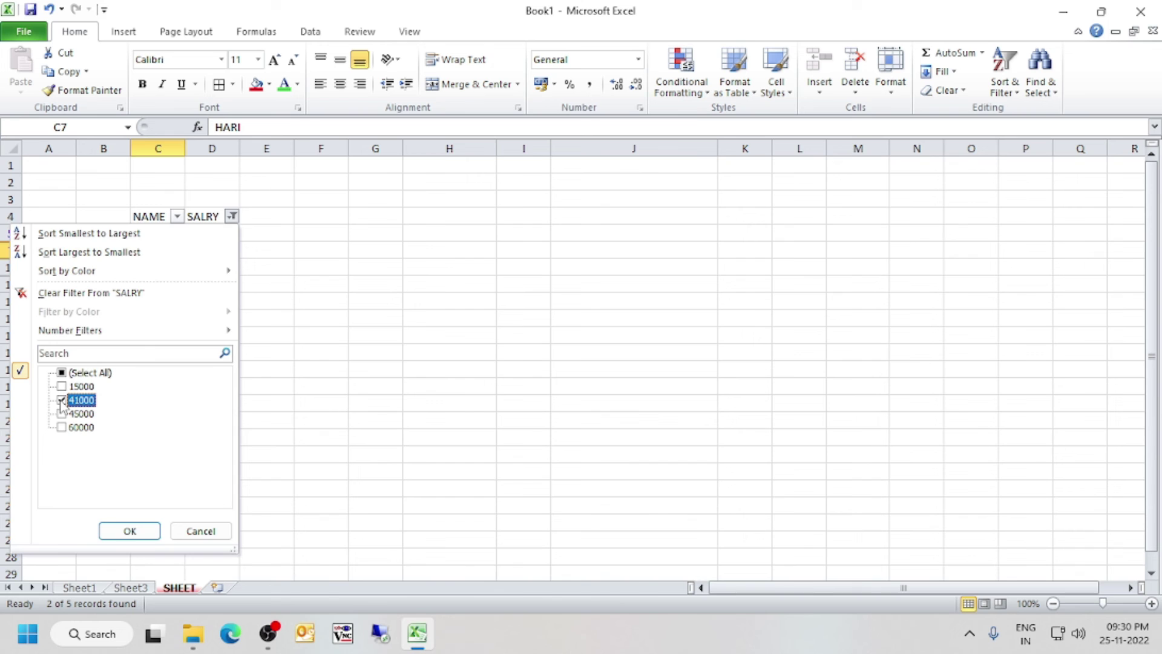
click(134, 530)
Select all values in the SALRY filter to show every row again
click(233, 218)
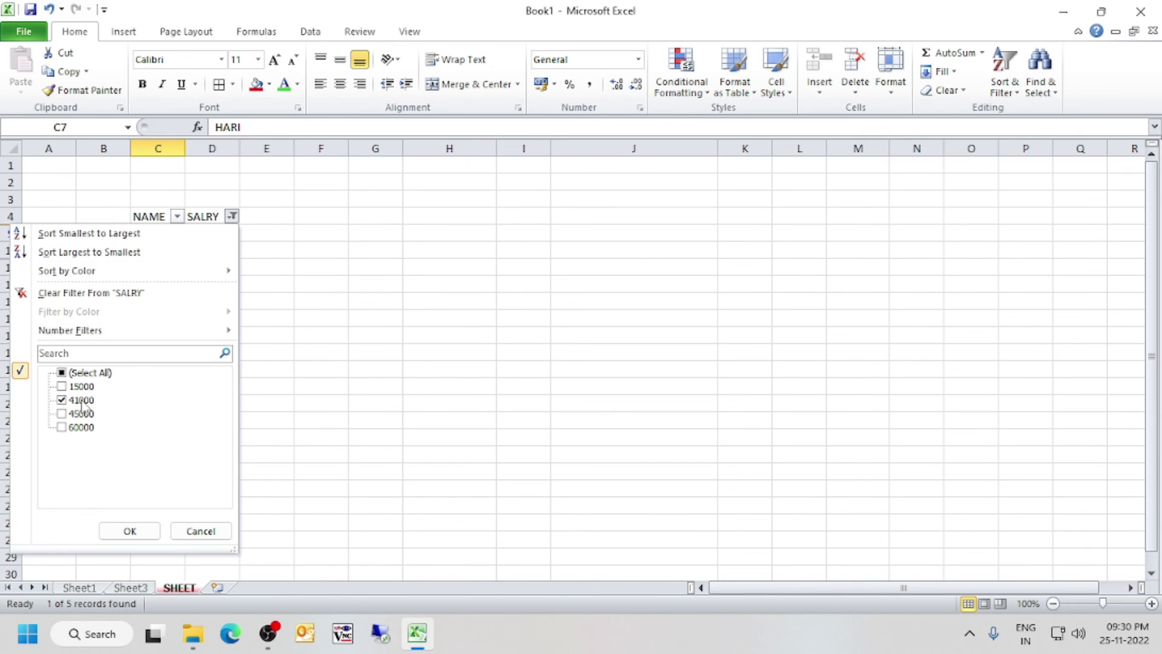
click(62, 373)
click(126, 530)
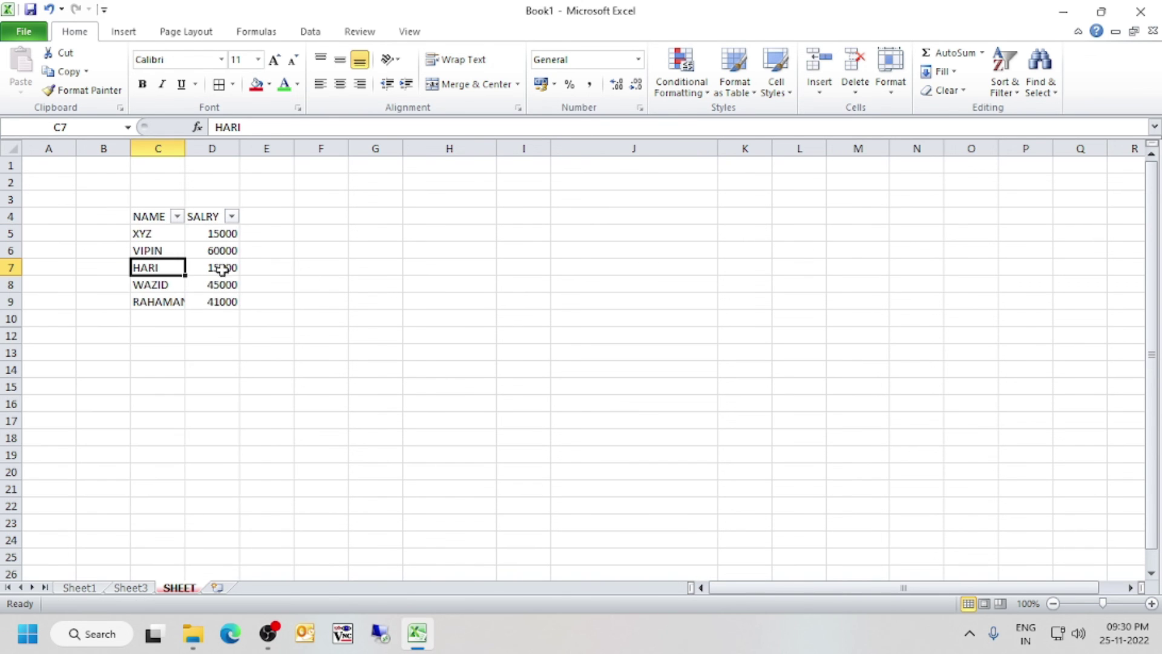
Change the salary in D8 to 41000
click(225, 286)
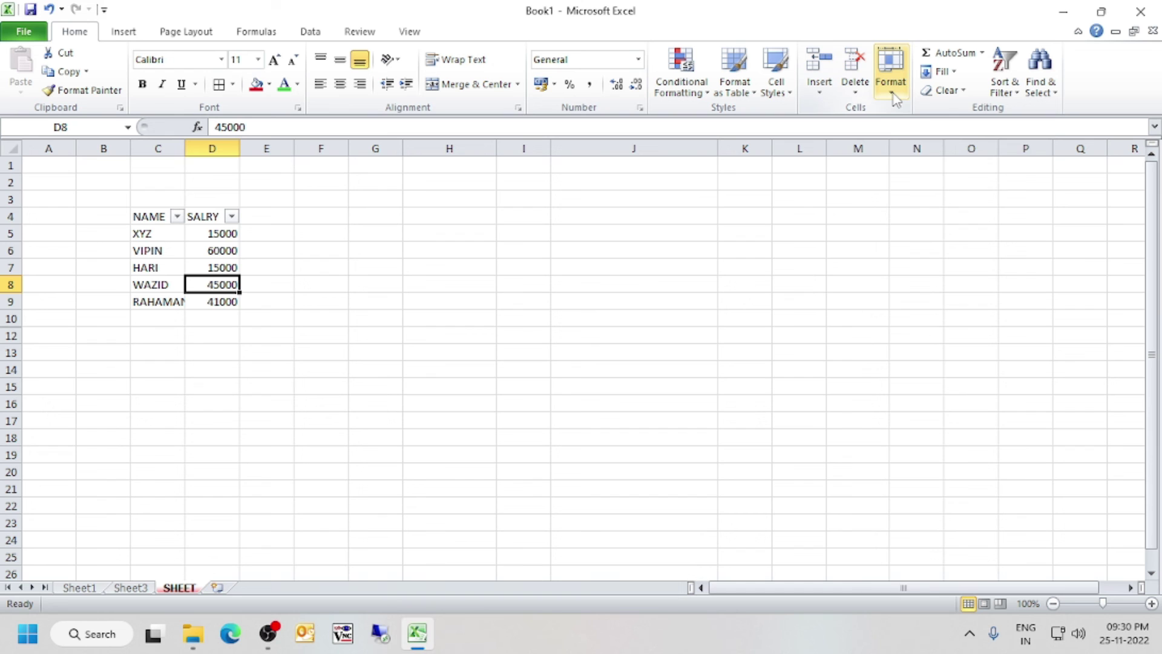
text(4)
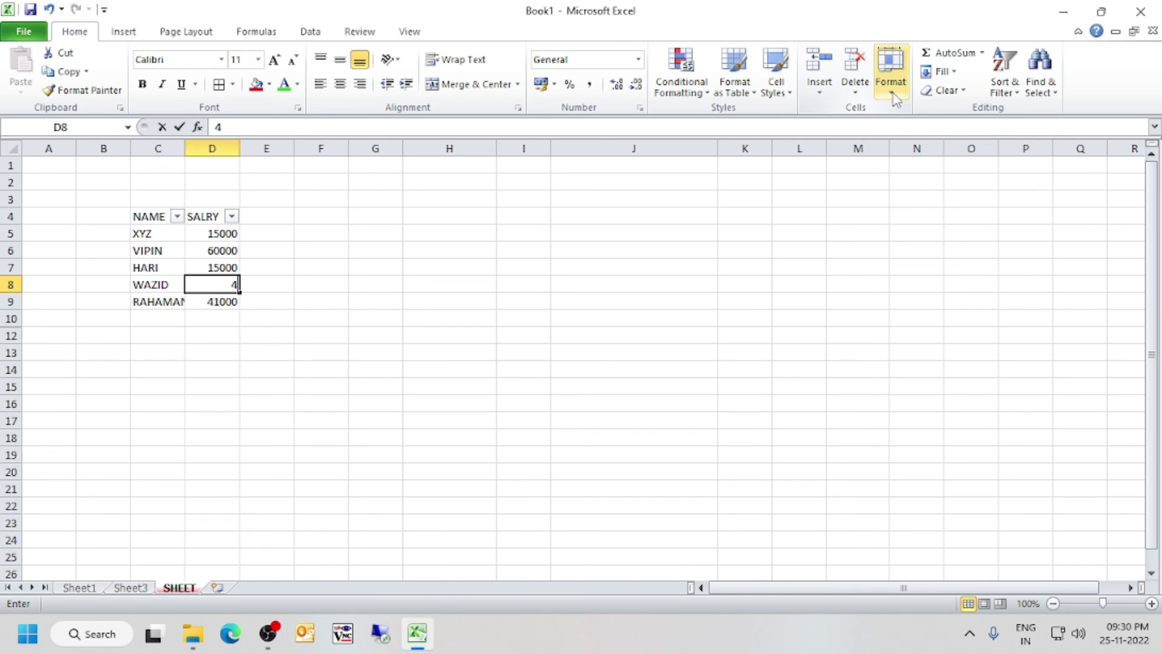
text(11000)
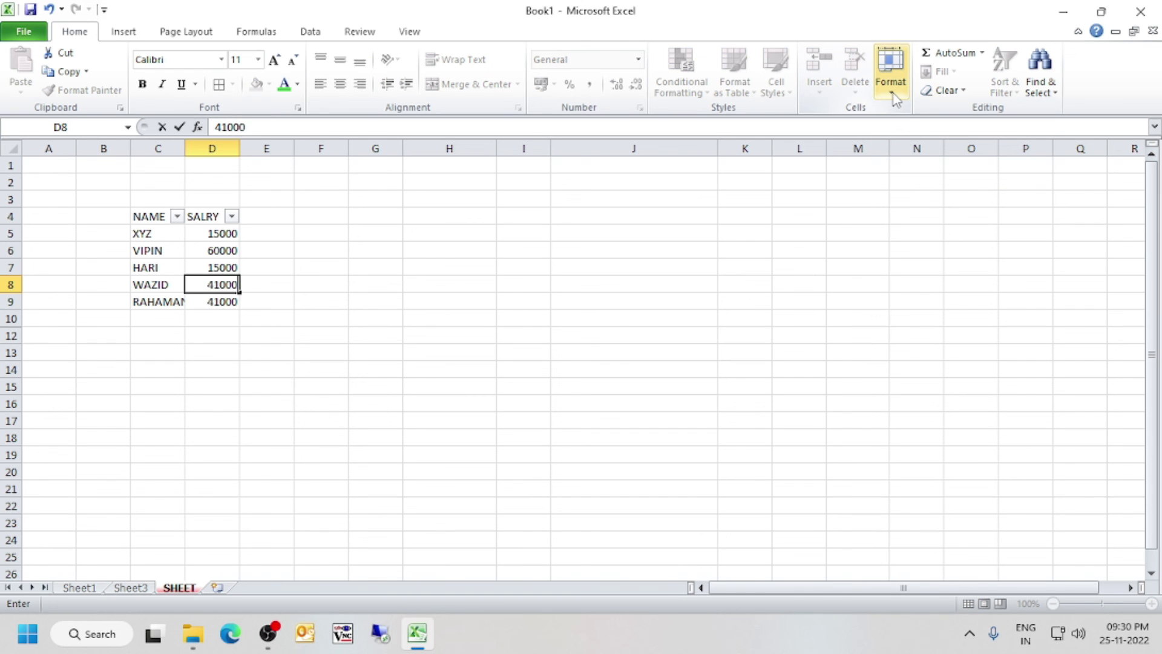
key(Return)
Filter the updated SALRY column to 41000 only and review the matching rows
click(232, 216)
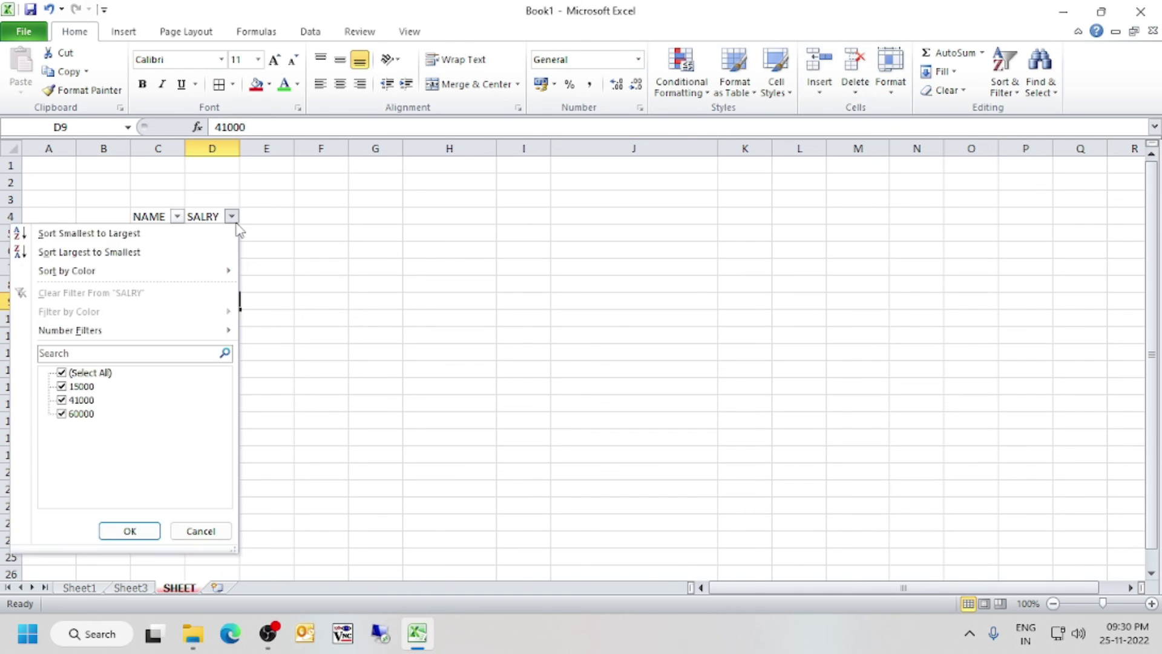
click(59, 373)
click(62, 400)
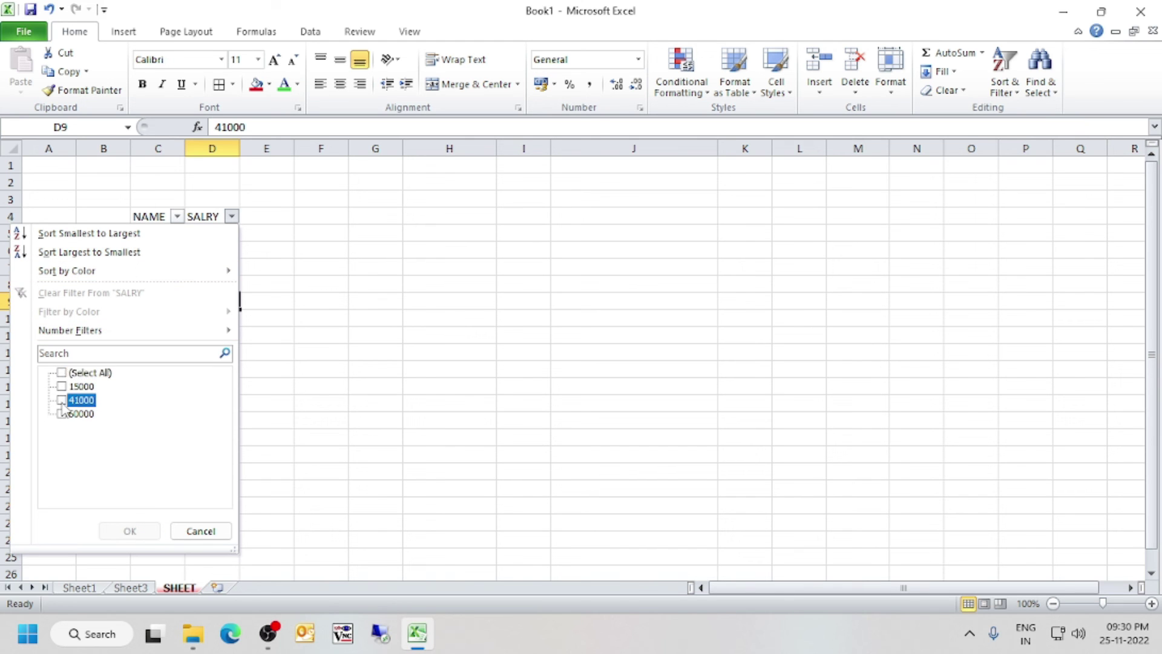
click(123, 531)
click(252, 436)
click(216, 351)
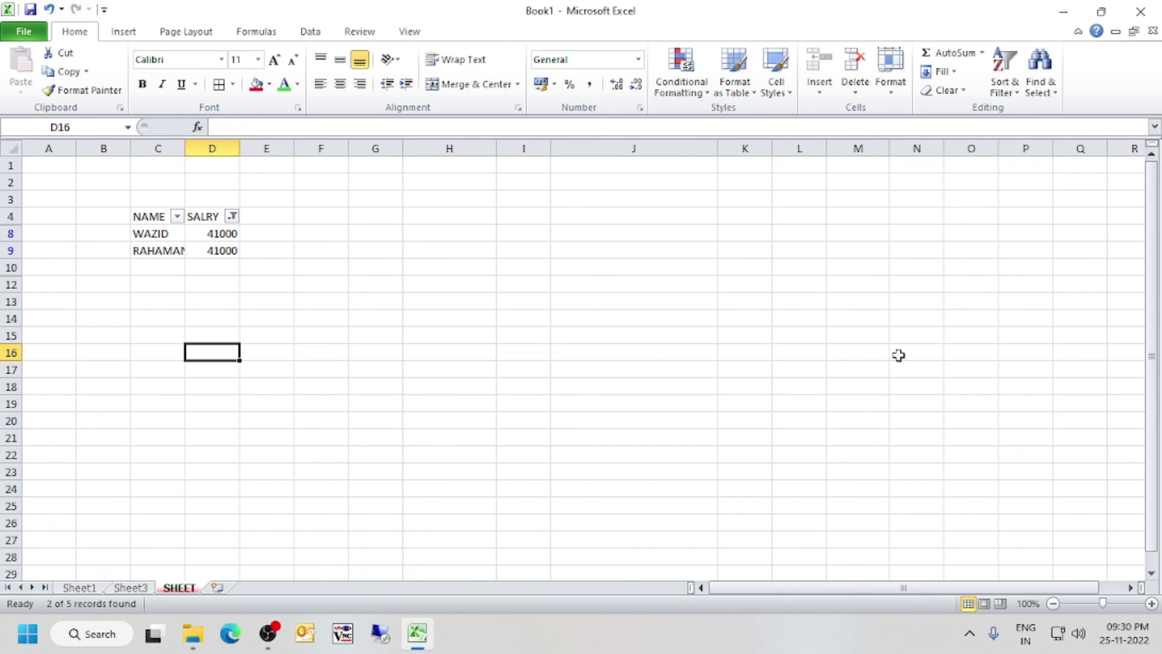
click(280, 245)
click(221, 234)
click(306, 321)
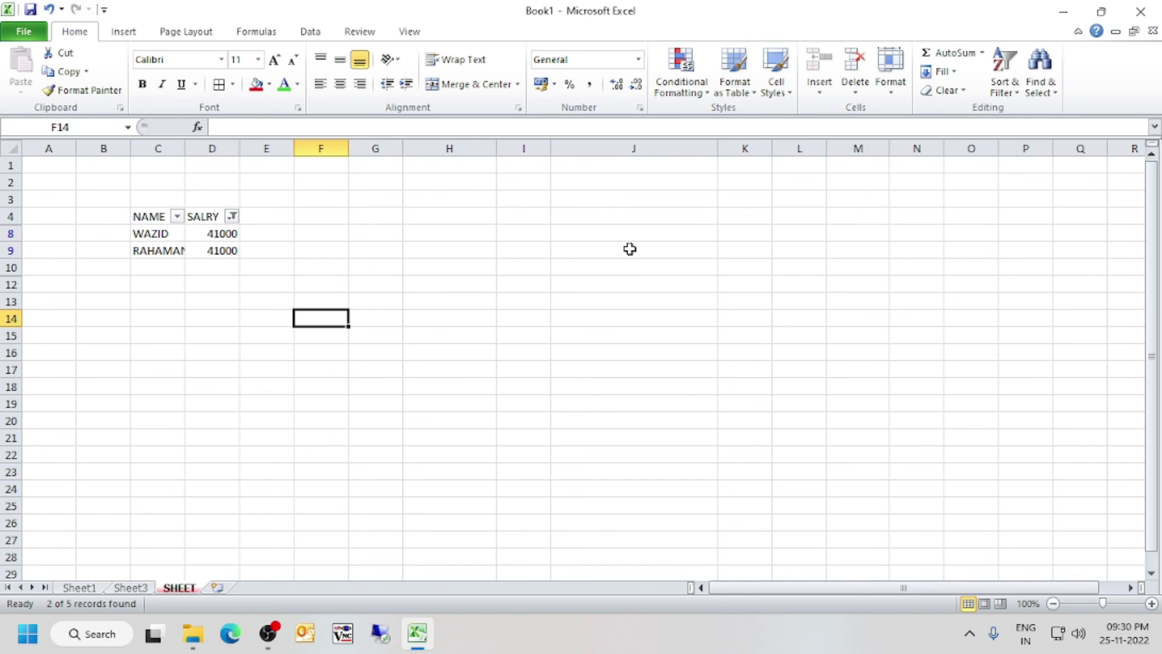
Clear the SALRY filter and turn off filtering for the table
click(1014, 97)
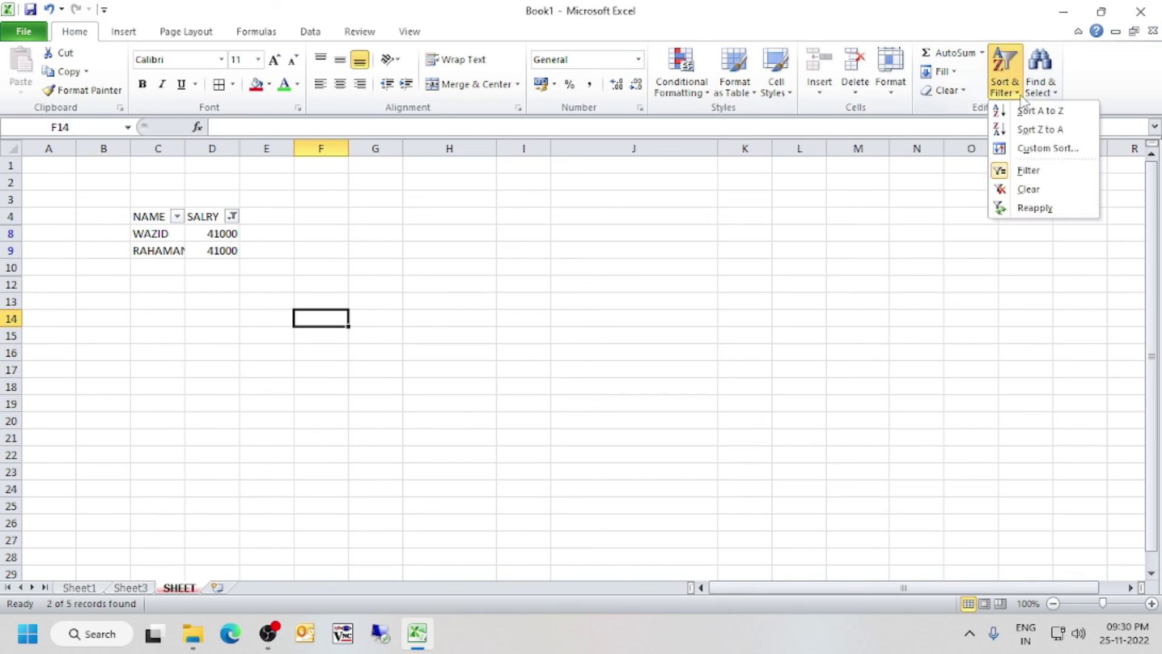
click(1022, 188)
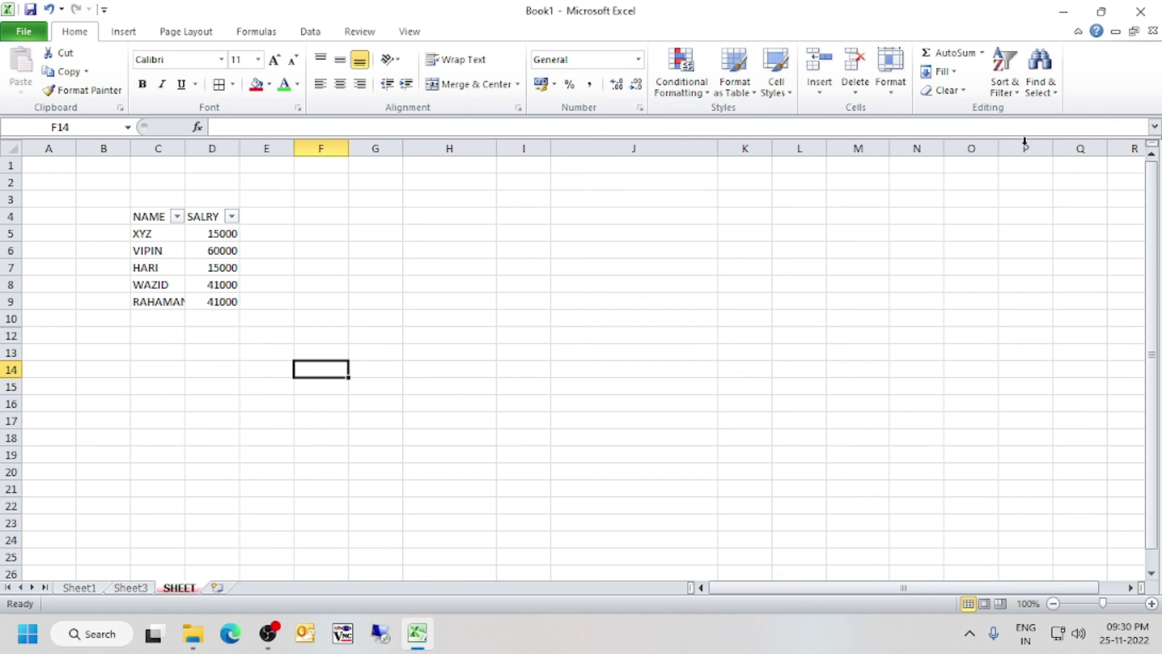
click(1010, 94)
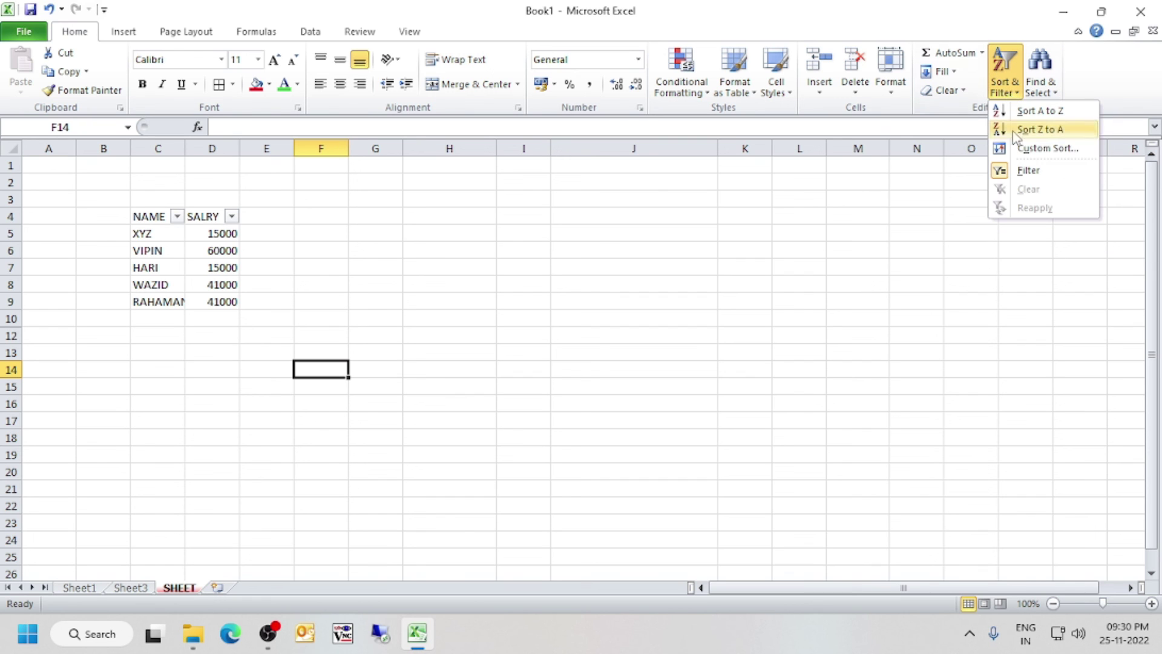
click(81, 201)
click(243, 255)
drag(157, 199, 375, 318)
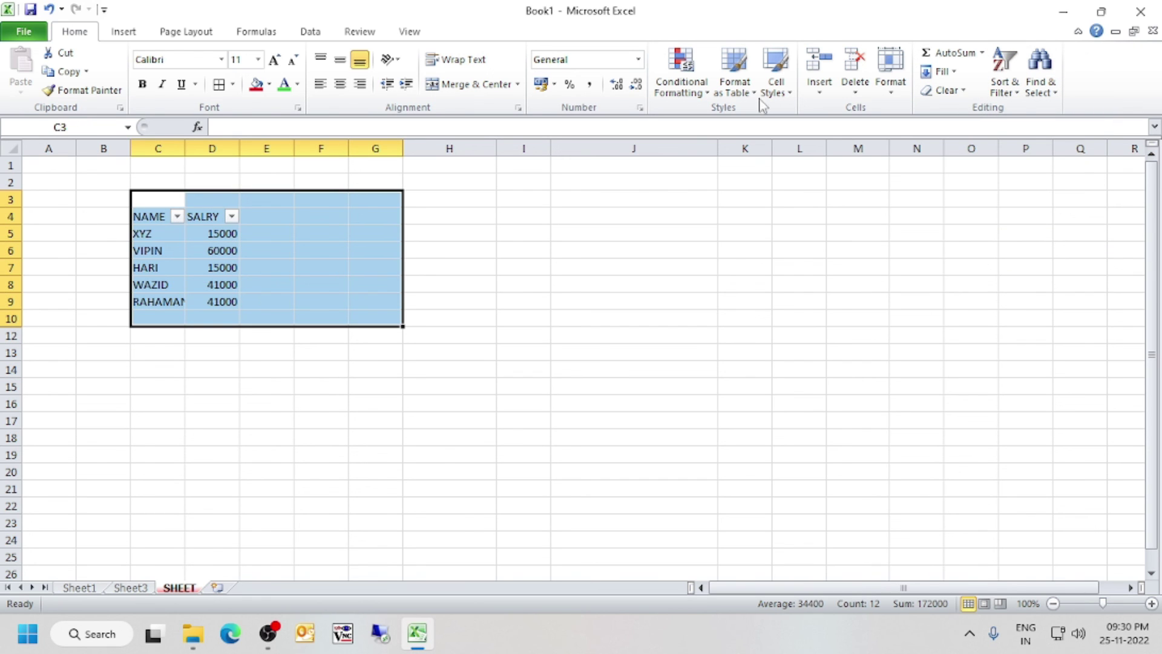
click(1005, 81)
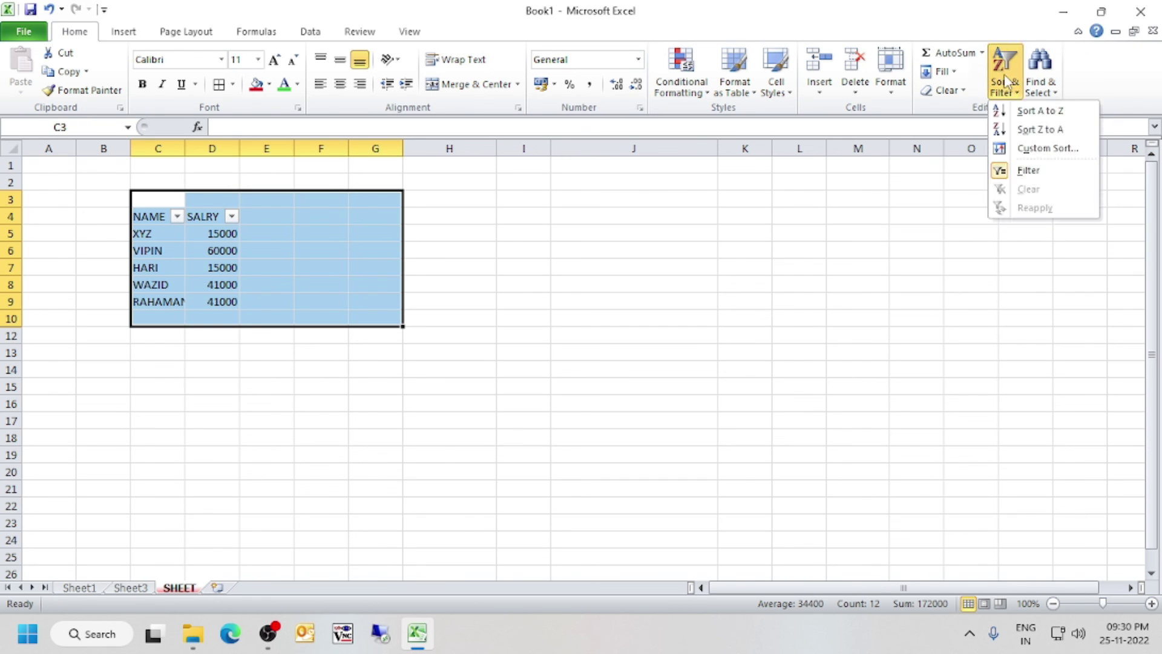
click(1029, 171)
click(721, 267)
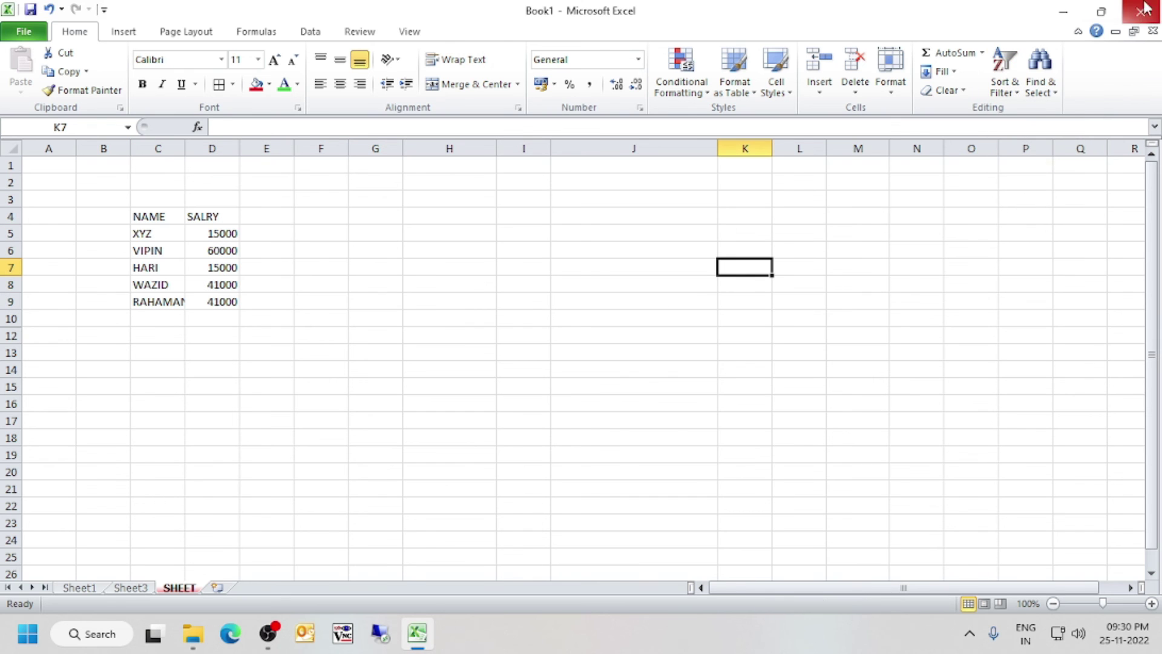
Search the sheet for XYZ with the Find command
click(1040, 90)
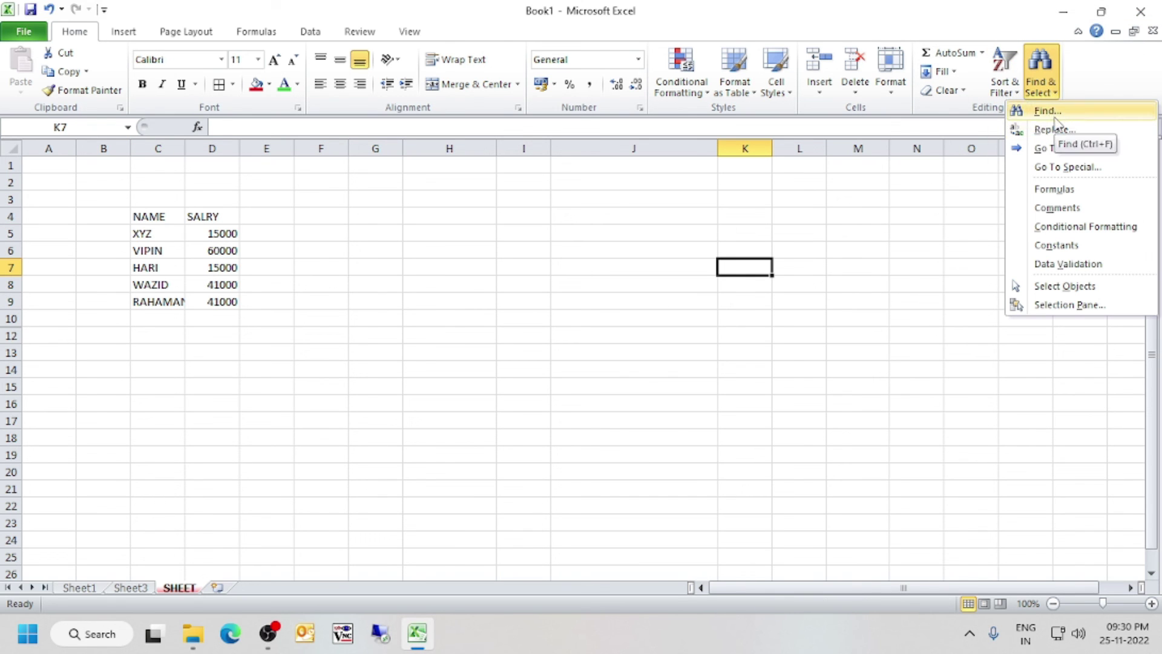
click(1055, 119)
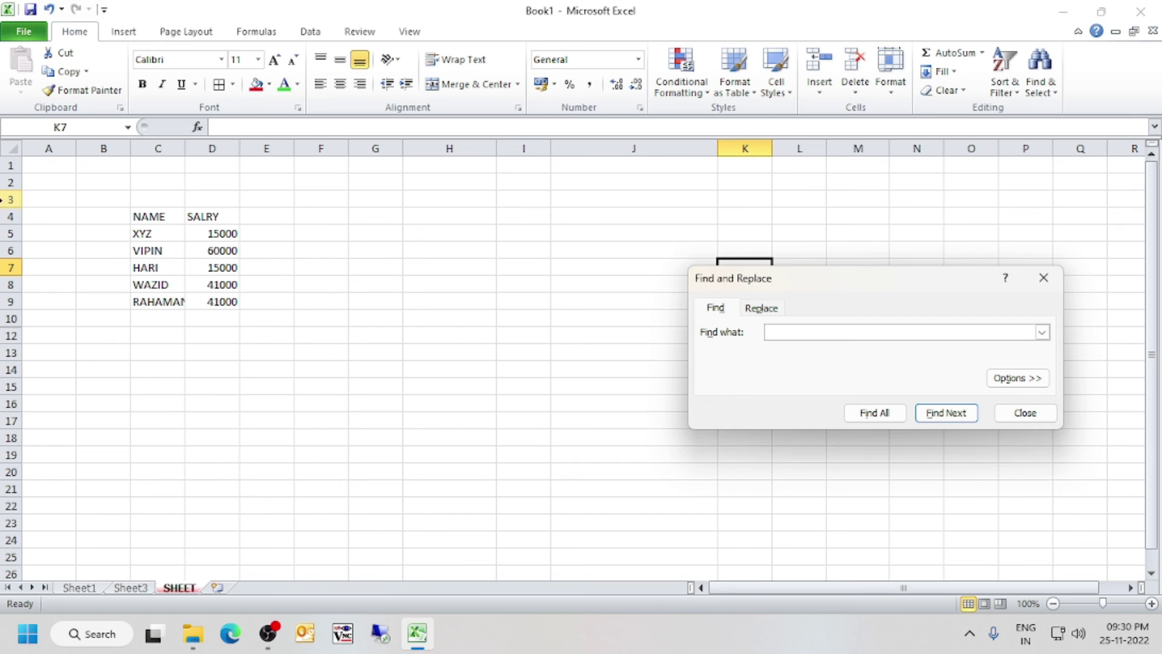
click(299, 212)
click(153, 213)
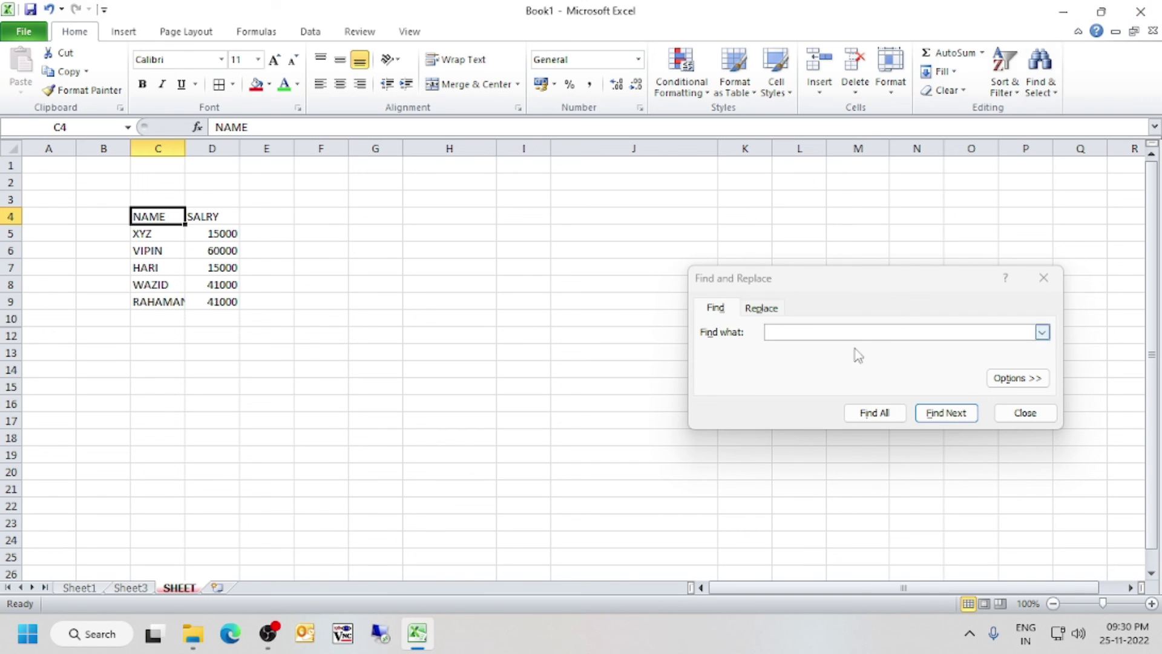
click(1000, 415)
click(1040, 73)
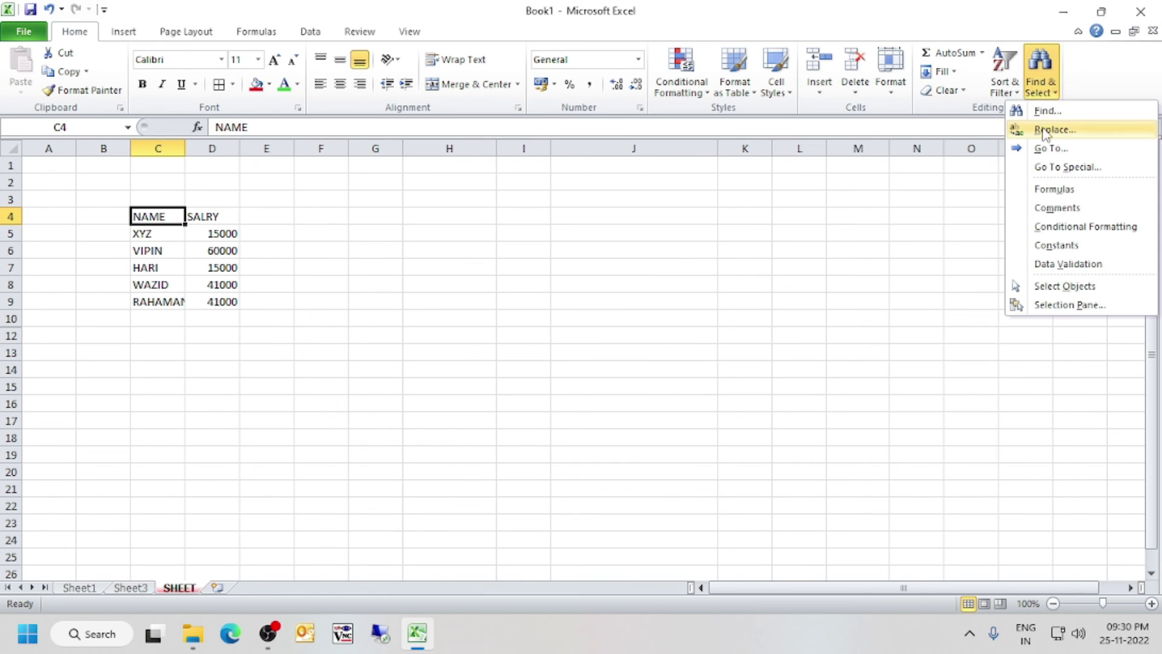
click(1052, 110)
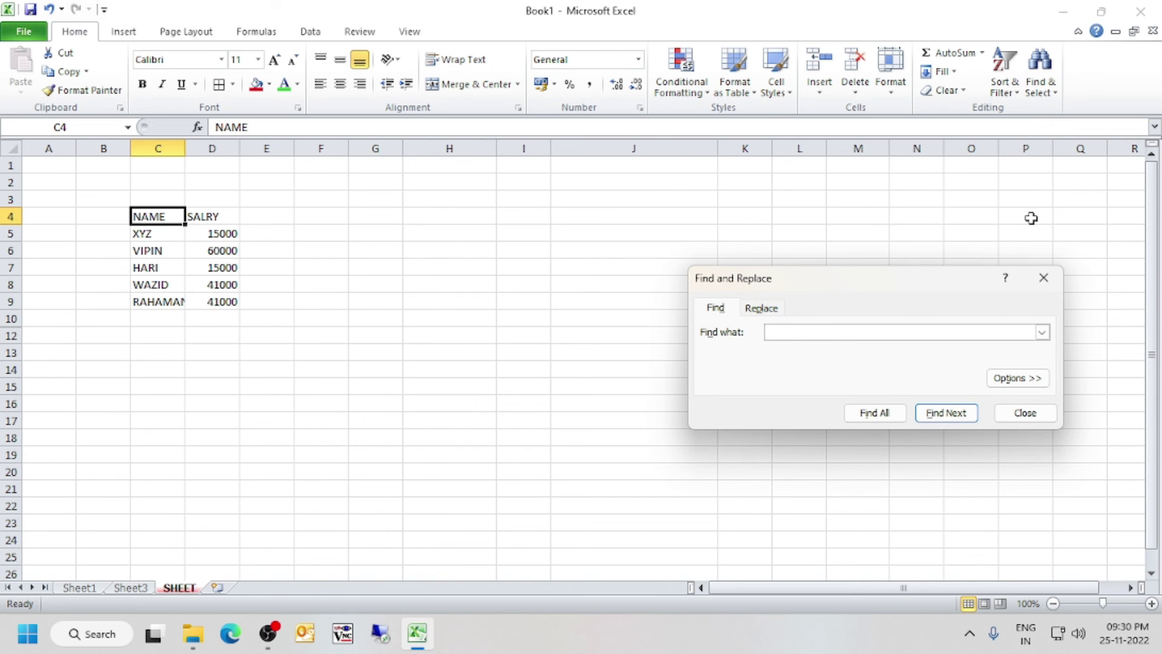
key(Return)
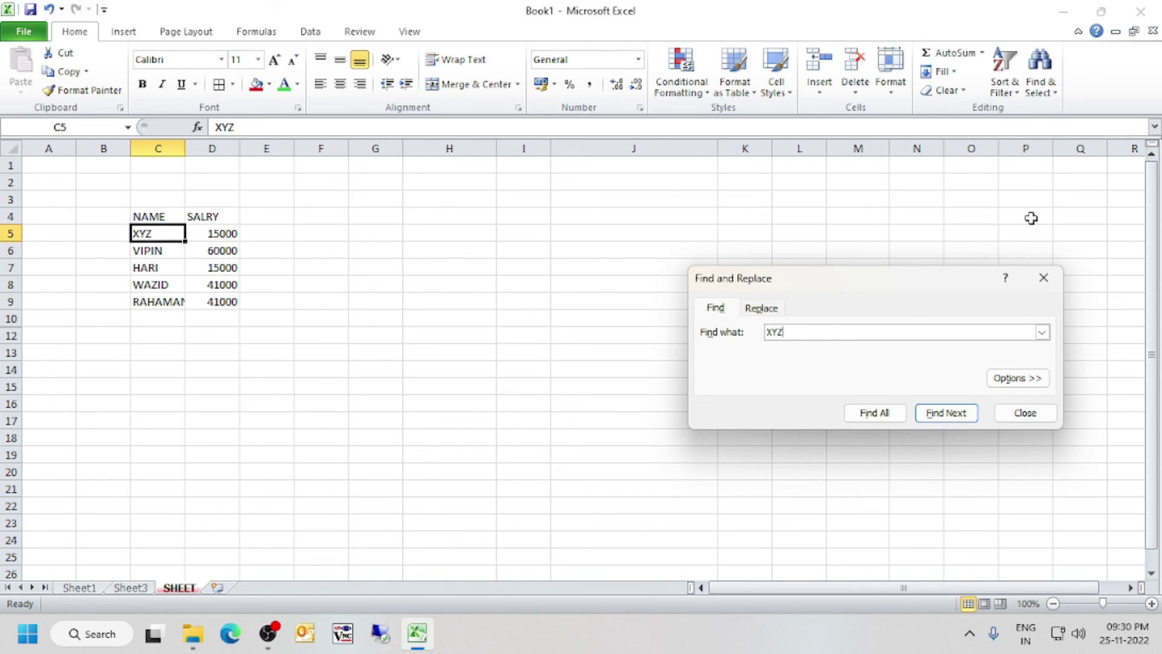
Enter a person's name as the replacement for XYZ, and change the name in C7 to XYZ
click(764, 307)
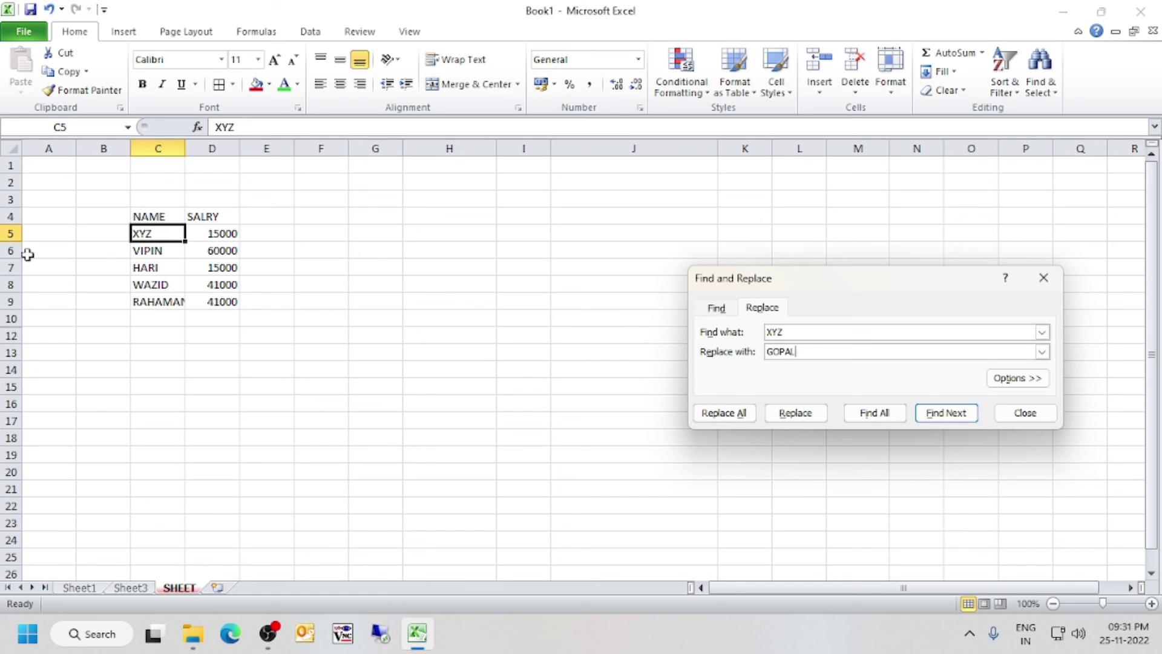
click(133, 267)
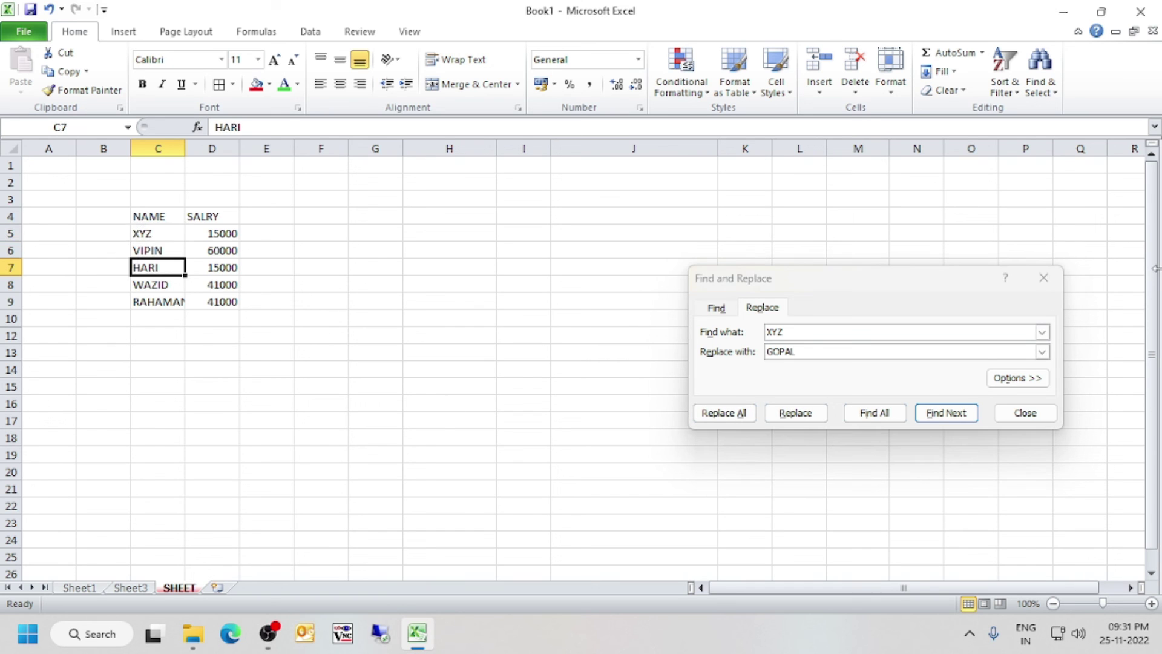
text(XYZ)
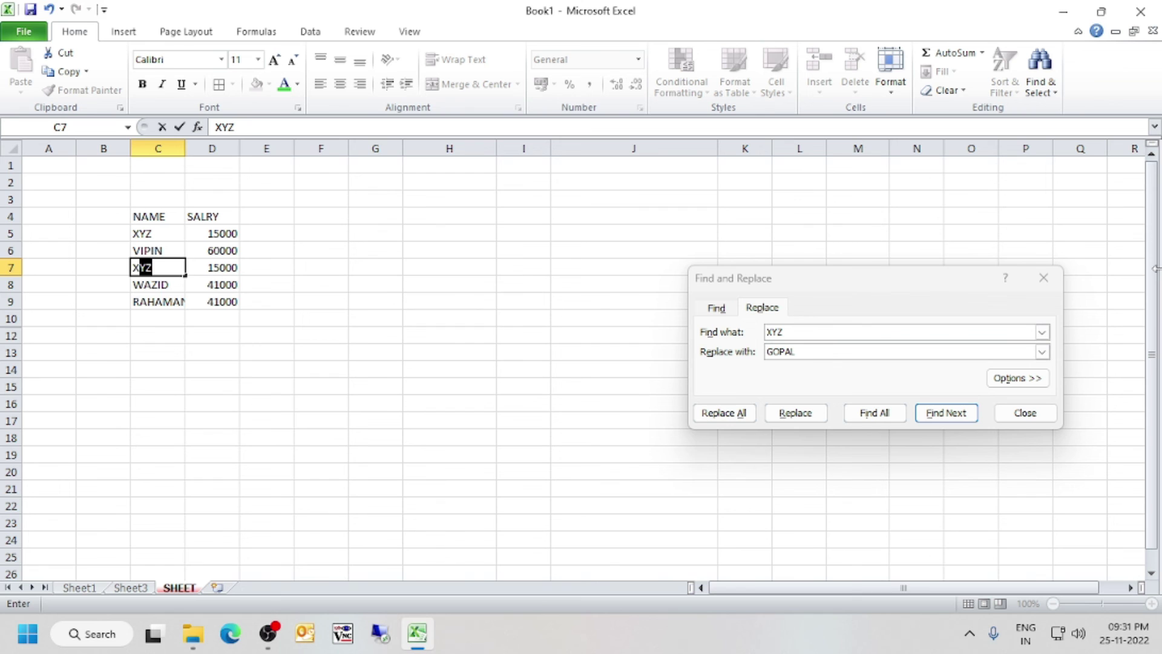
key(Return)
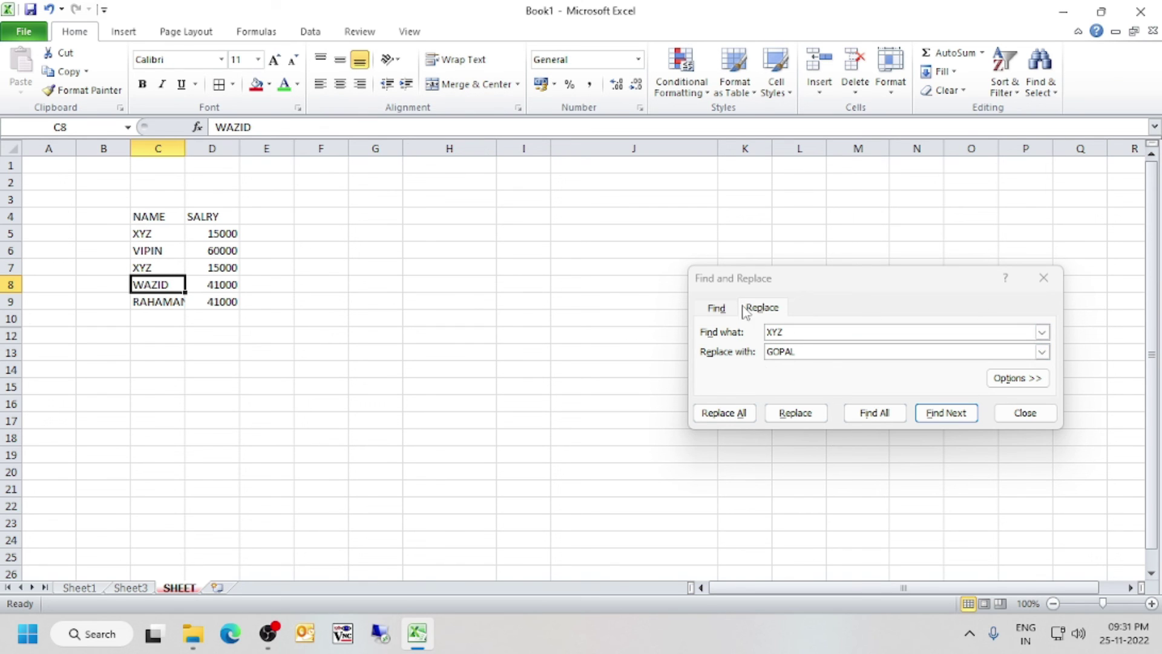
Replace all XYZ entries in the NAME column with the replacement name and close Find and Replace
click(744, 416)
click(592, 357)
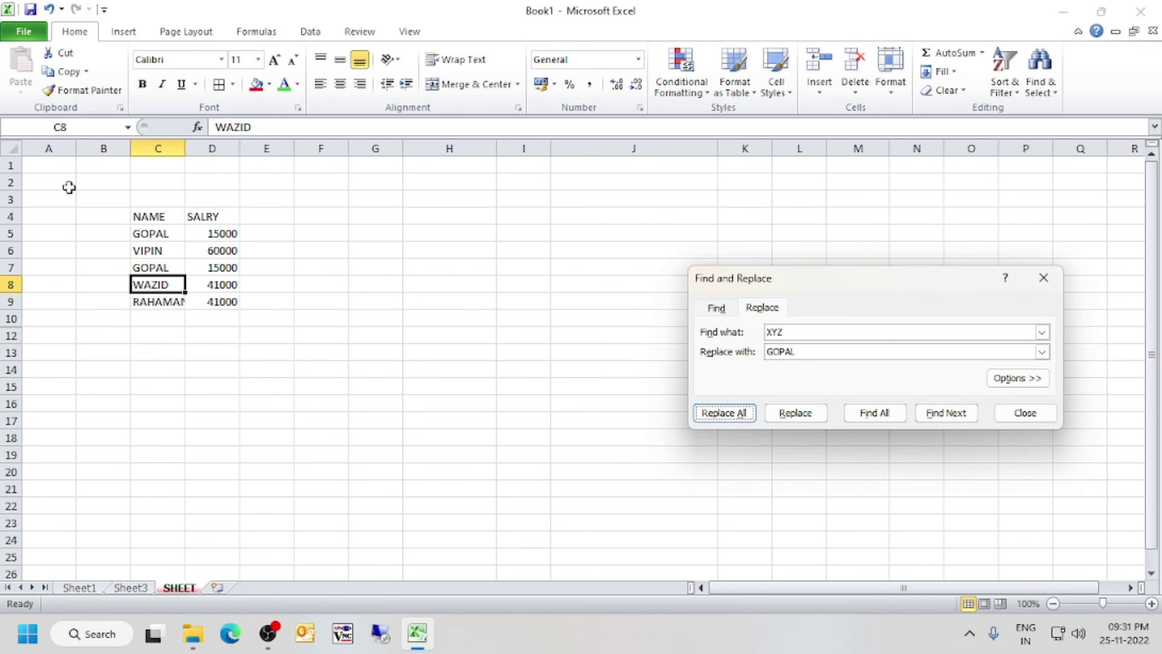
click(141, 267)
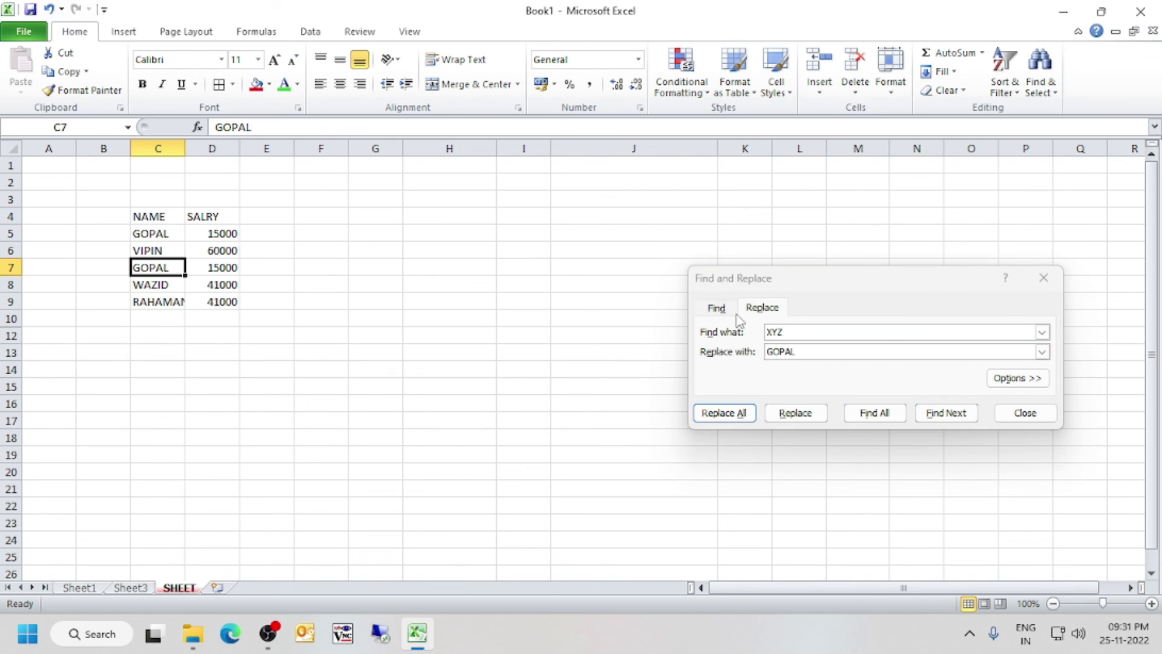
click(716, 310)
click(1025, 412)
View the Go To dialog and close it without choosing a reference
click(1057, 86)
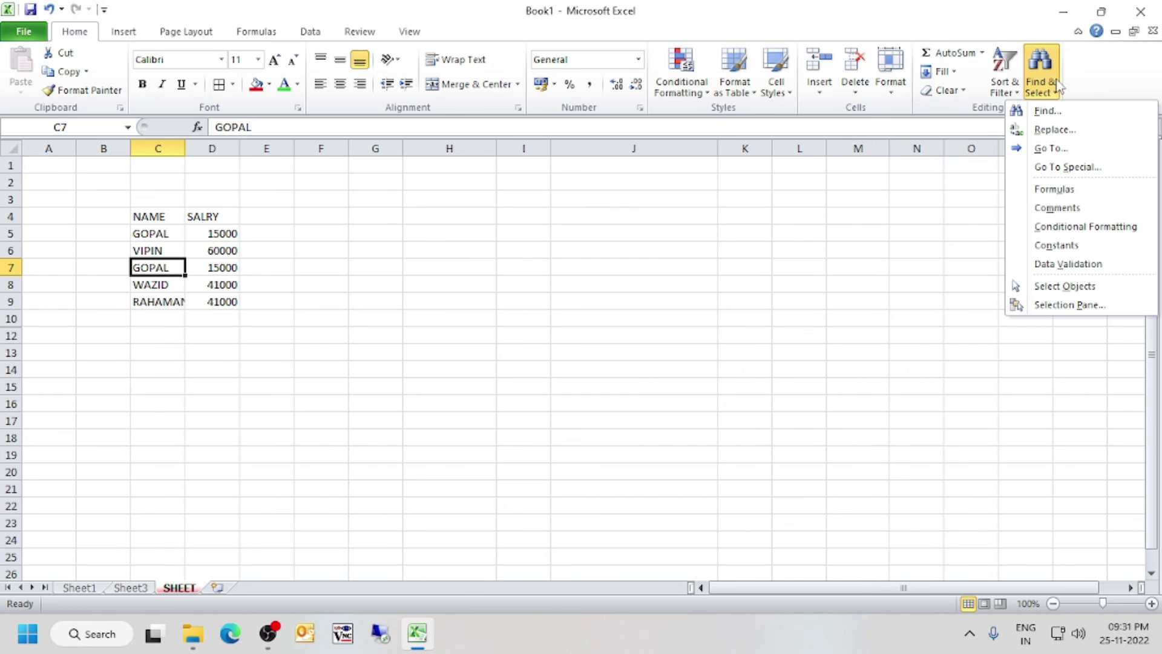
click(1051, 148)
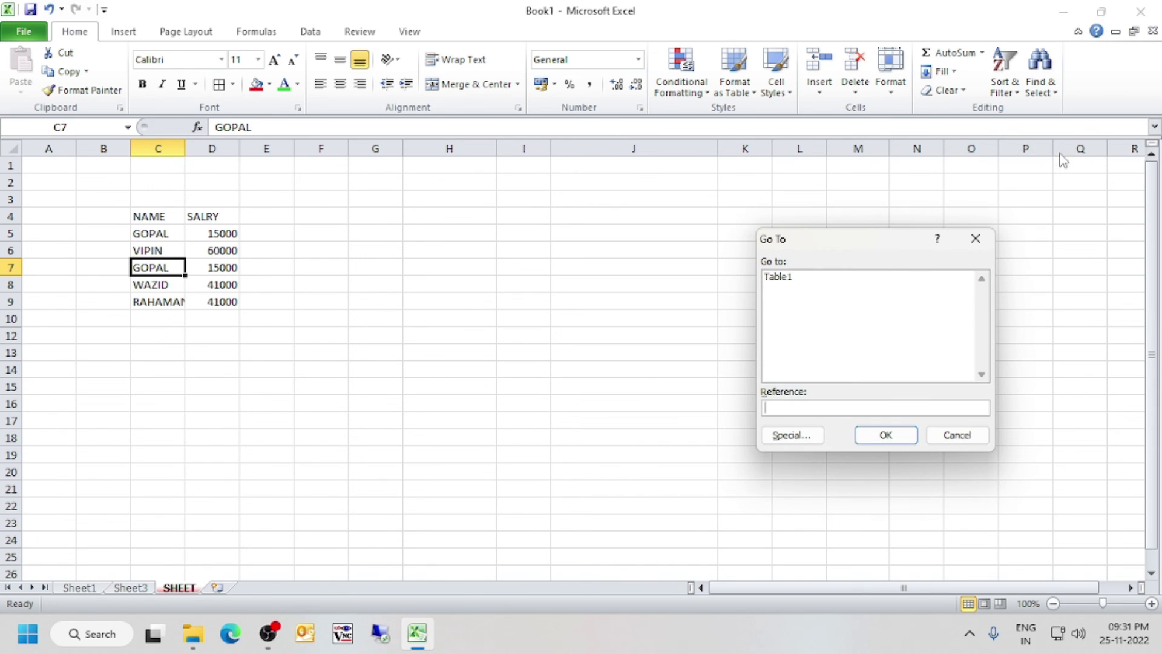
click(956, 435)
click(1040, 91)
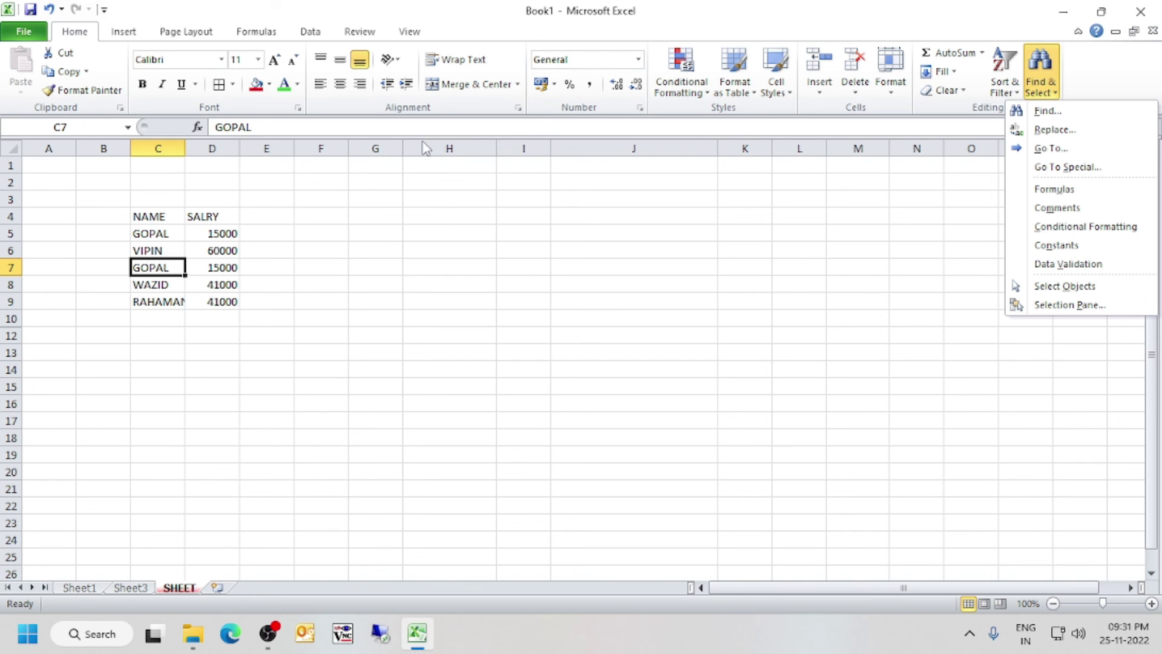
click(956, 59)
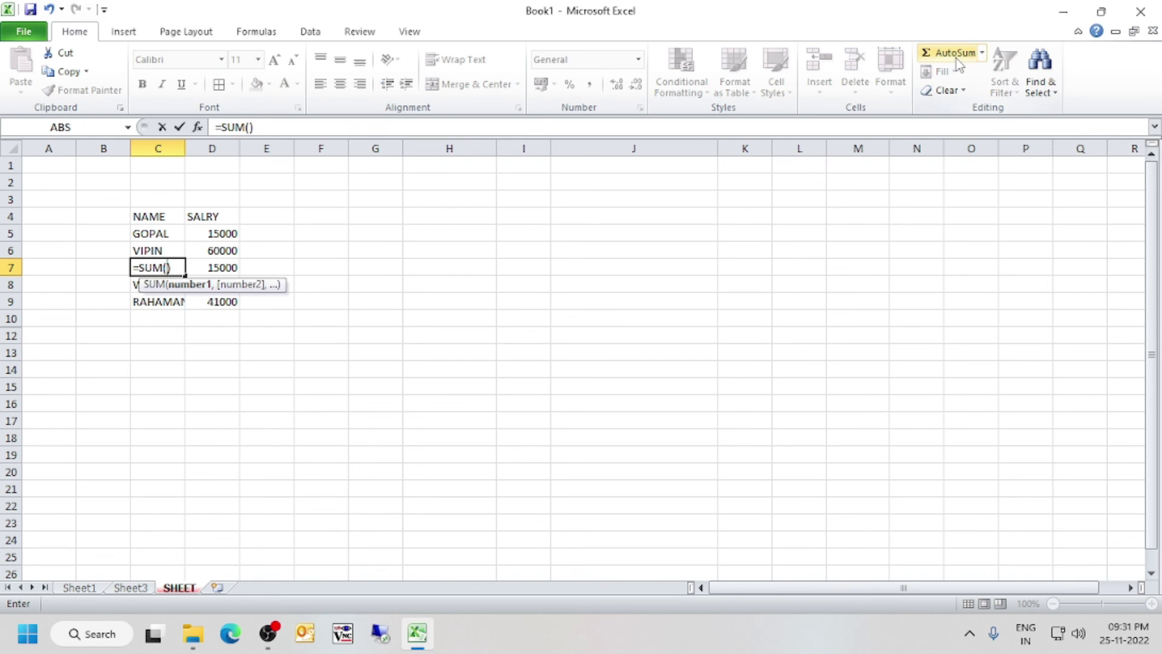
key(Escape)
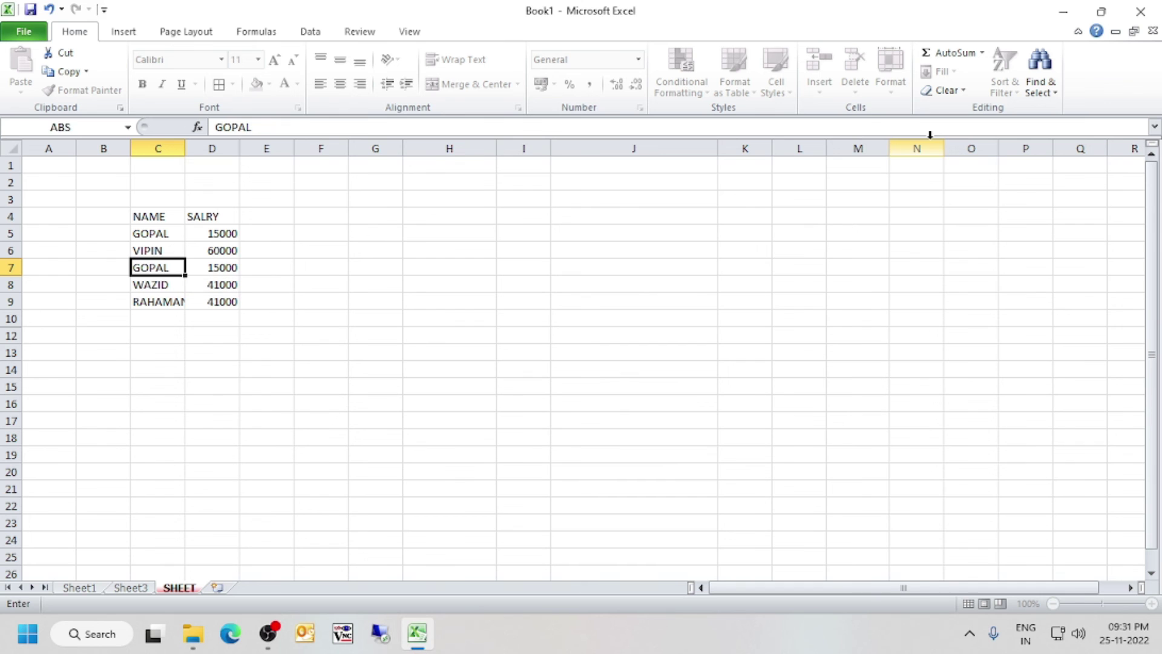
click(1040, 91)
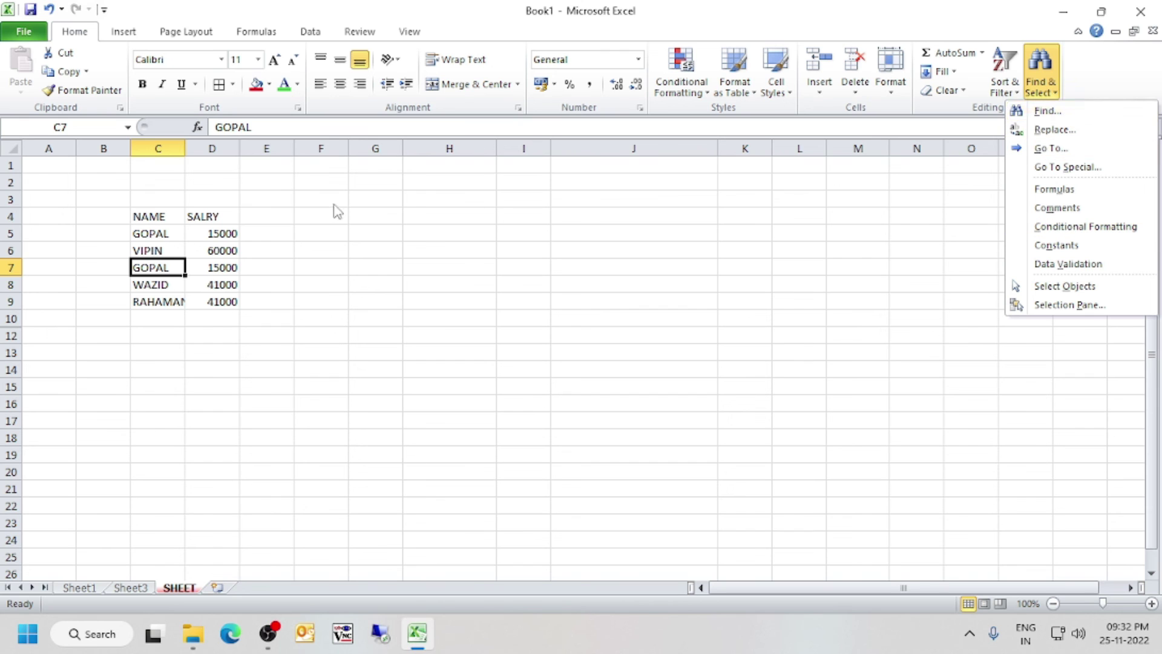
click(499, 213)
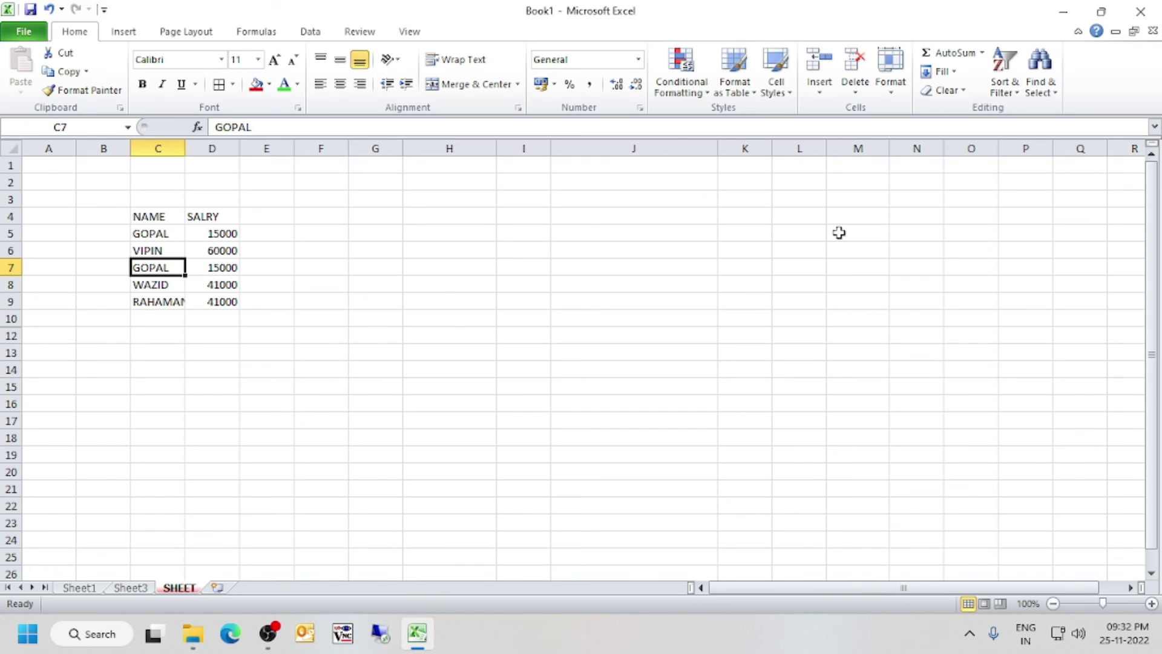
Clear the contents of B3:G14, and move the SHEET worksheet between Sheet1 and Sheet3
drag(115, 200, 392, 378)
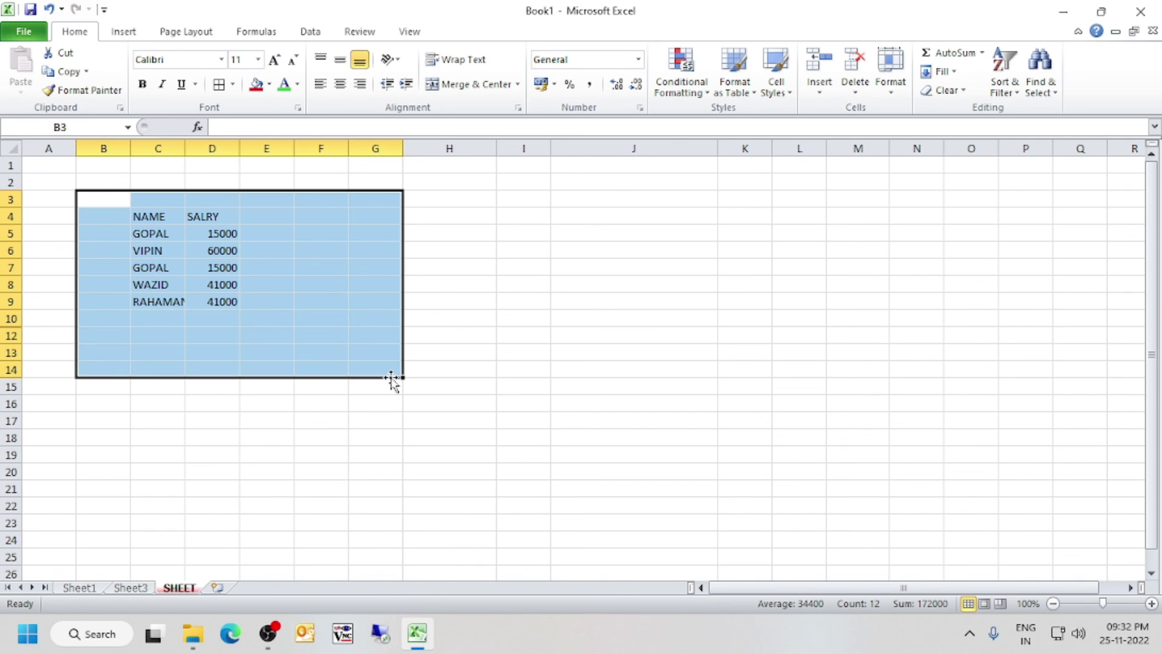
key(Delete)
click(467, 303)
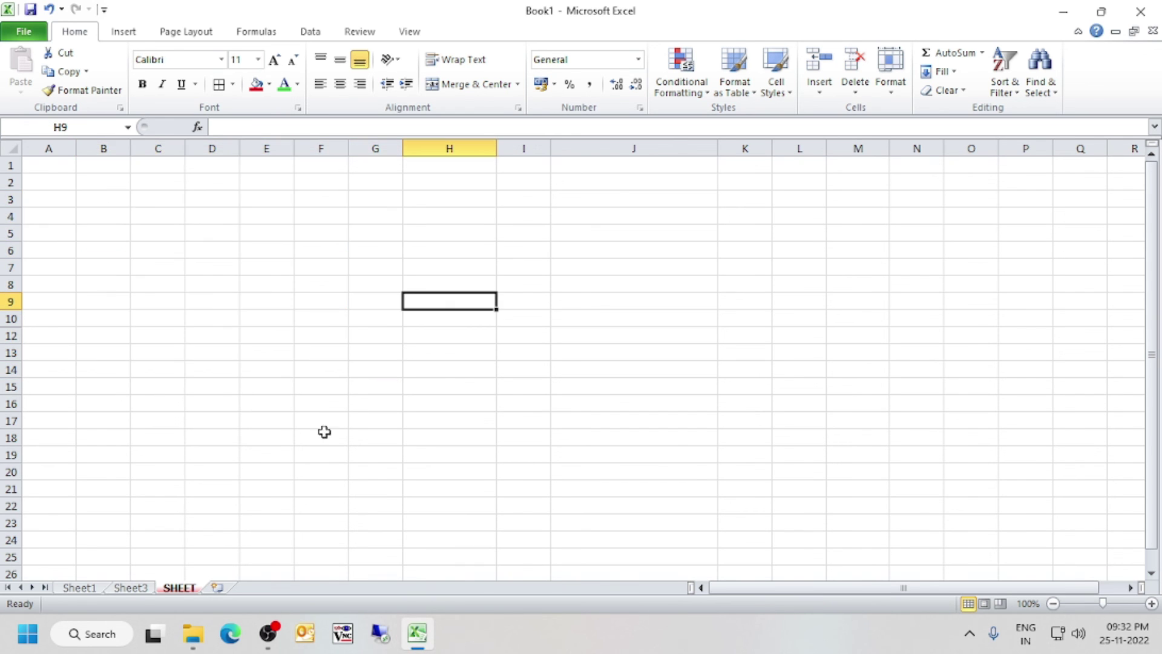
mouse_move(128, 598)
mouse_down()
mouse_move(195, 601)
mouse_move(189, 589)
mouse_move(128, 590)
mouse_up()
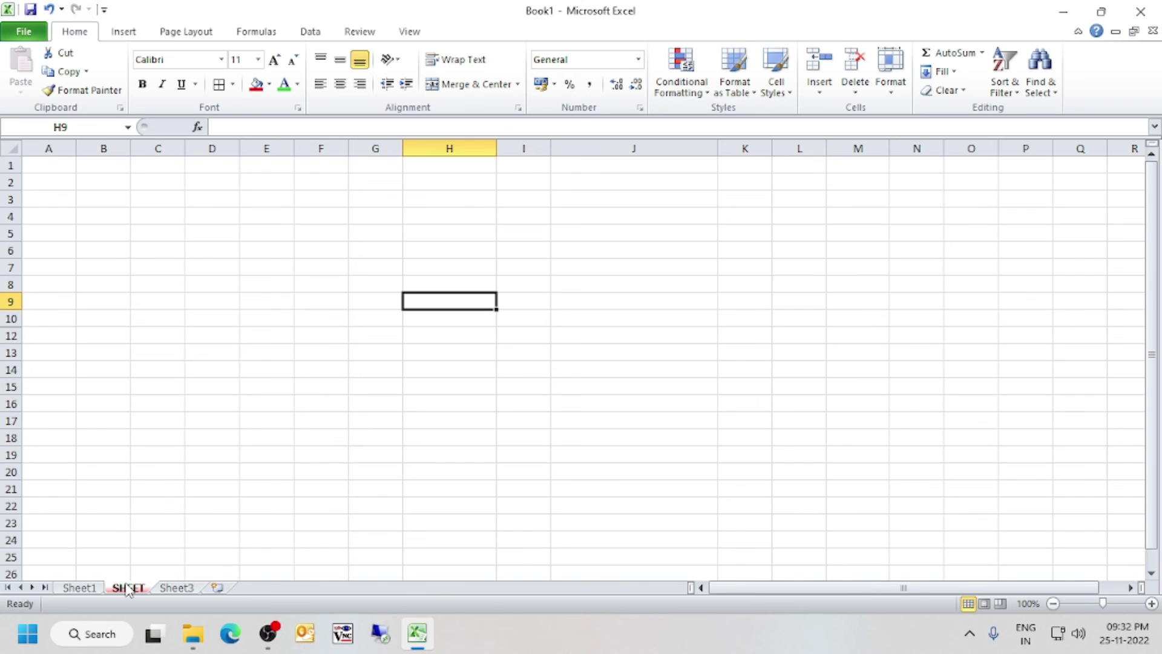
click(121, 32)
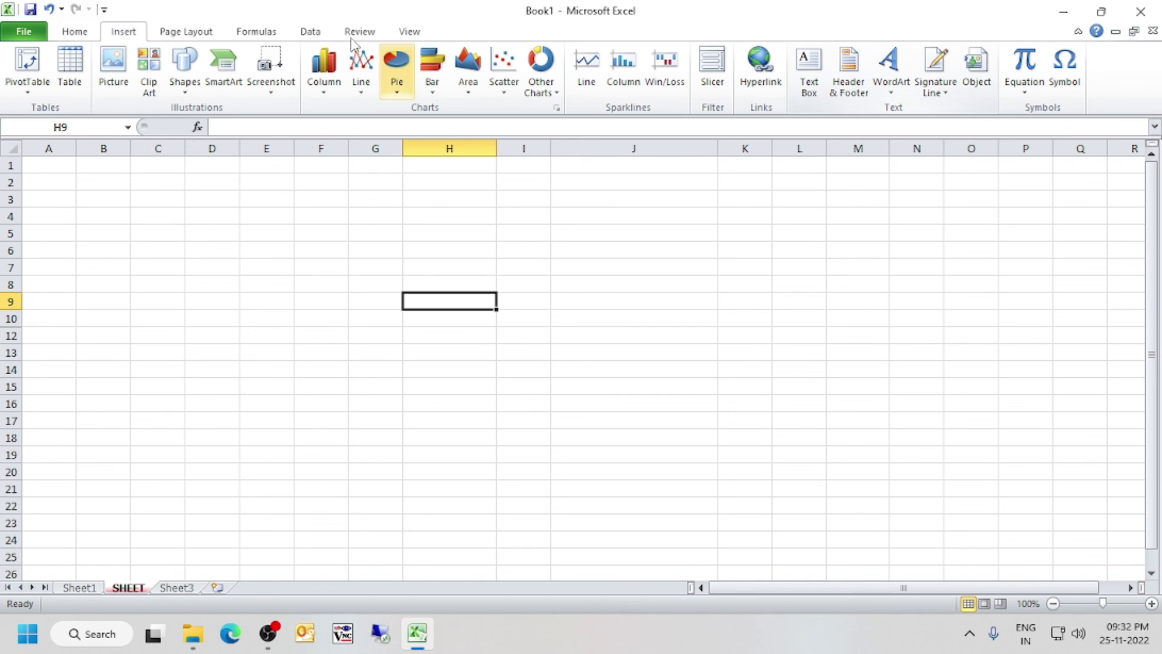
click(84, 33)
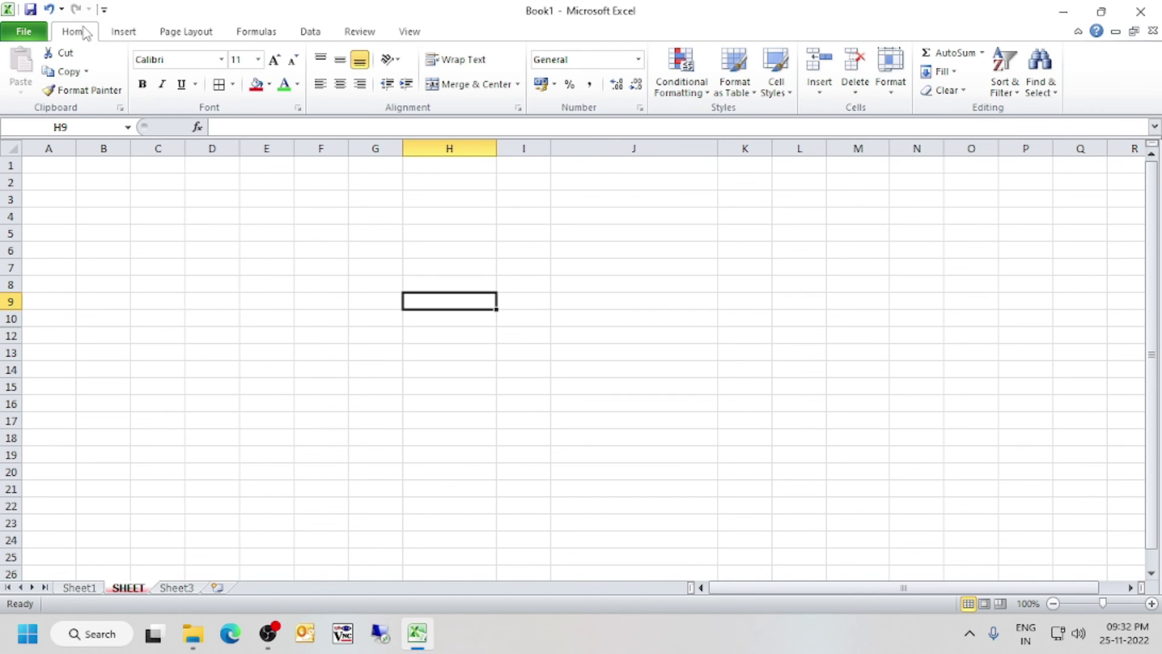
click(204, 176)
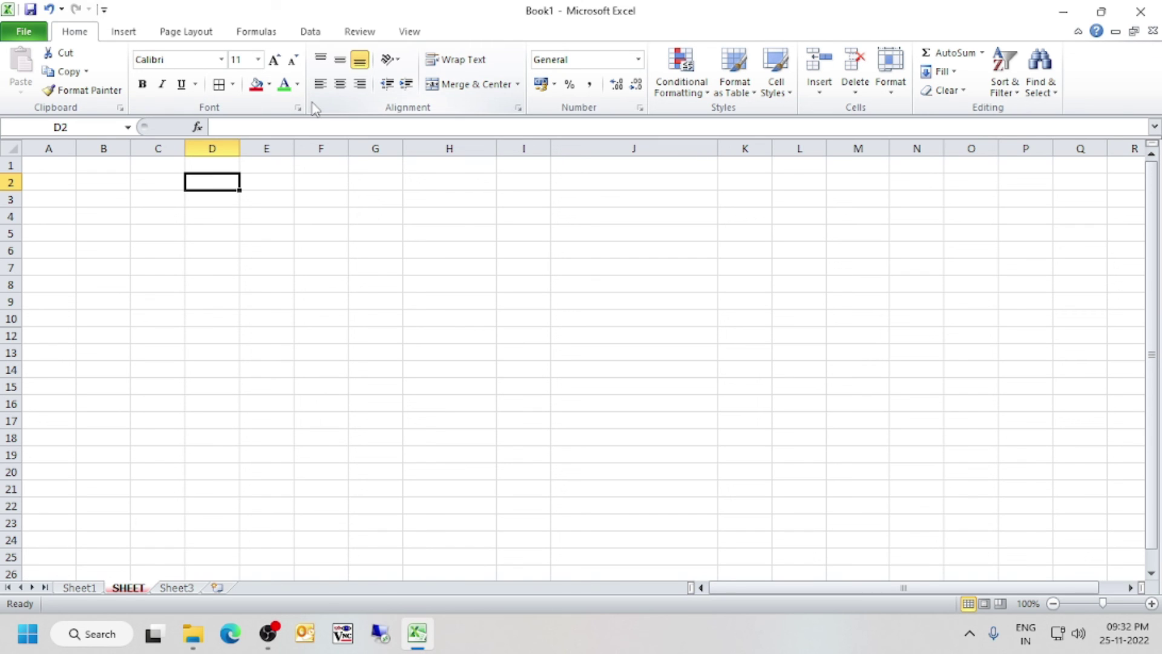
click(269, 319)
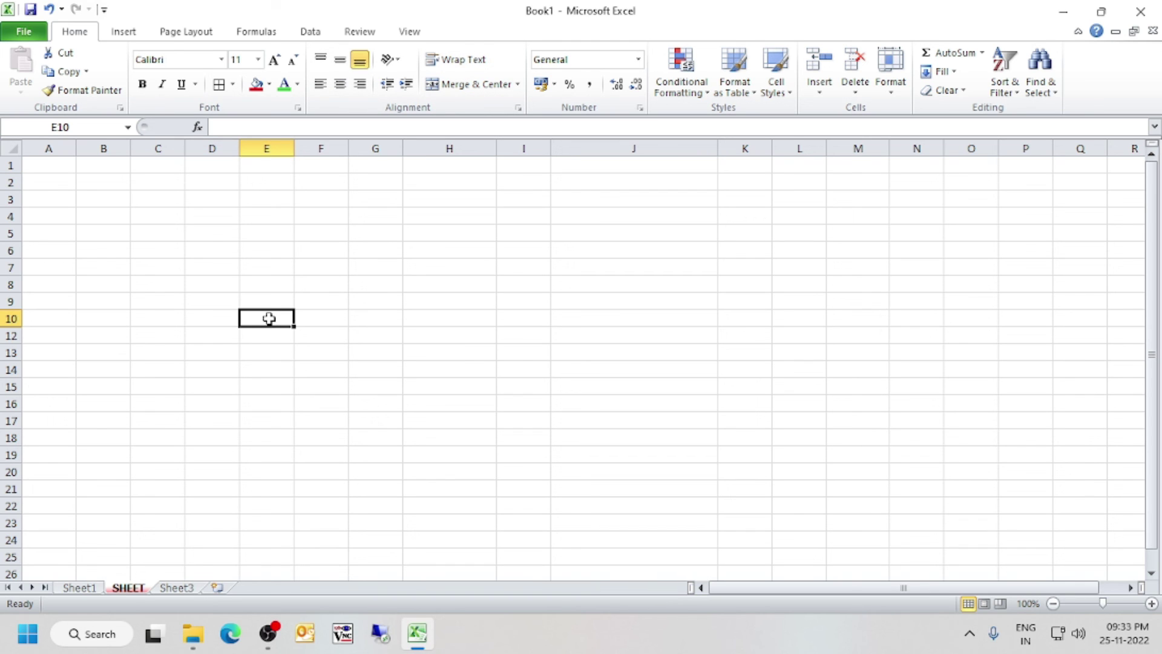